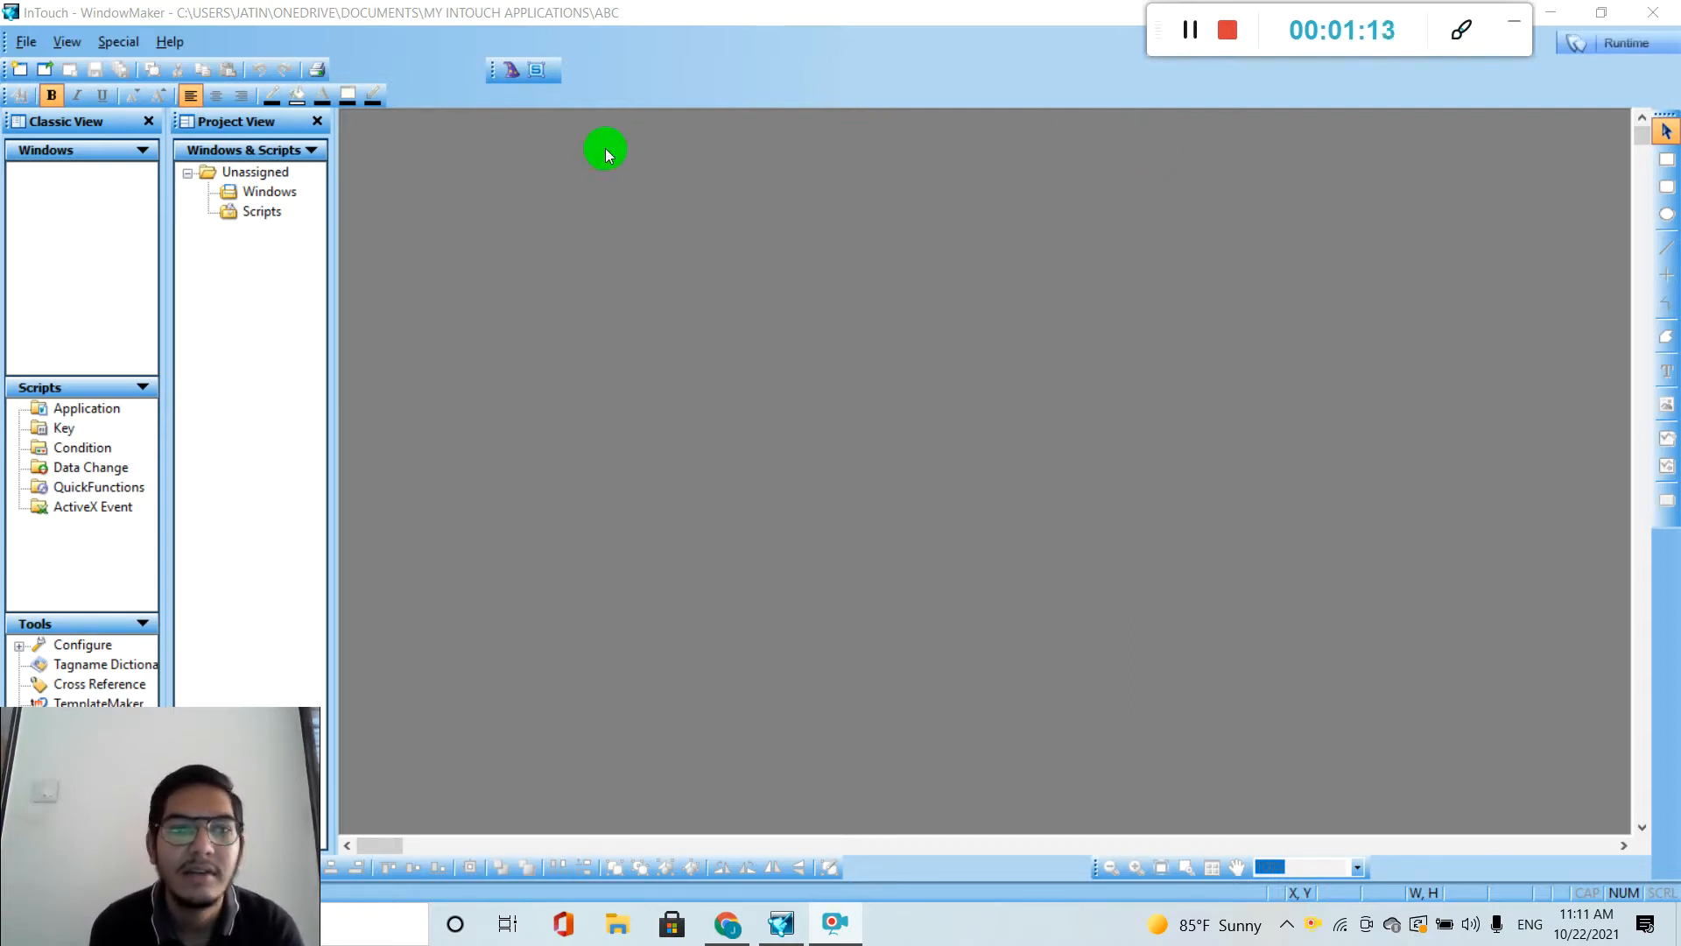
# Create a new window named "truck in scada" and enlarge it to fill the workspace.
pyautogui.click(15, 77)
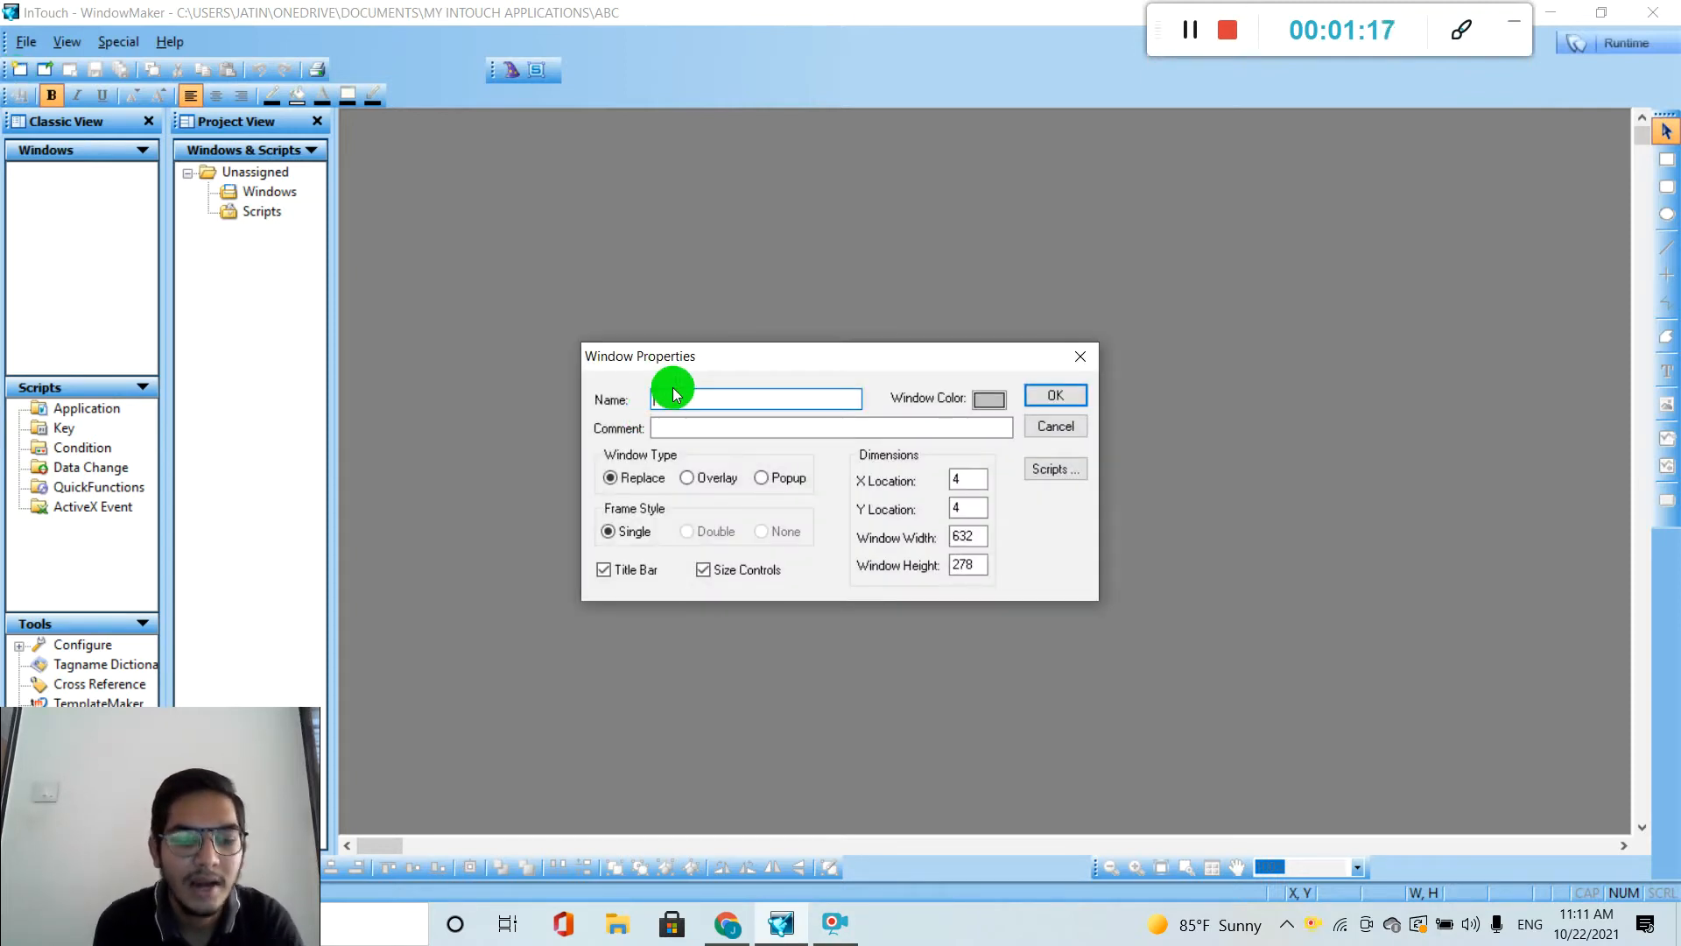
pyautogui.write('truck')
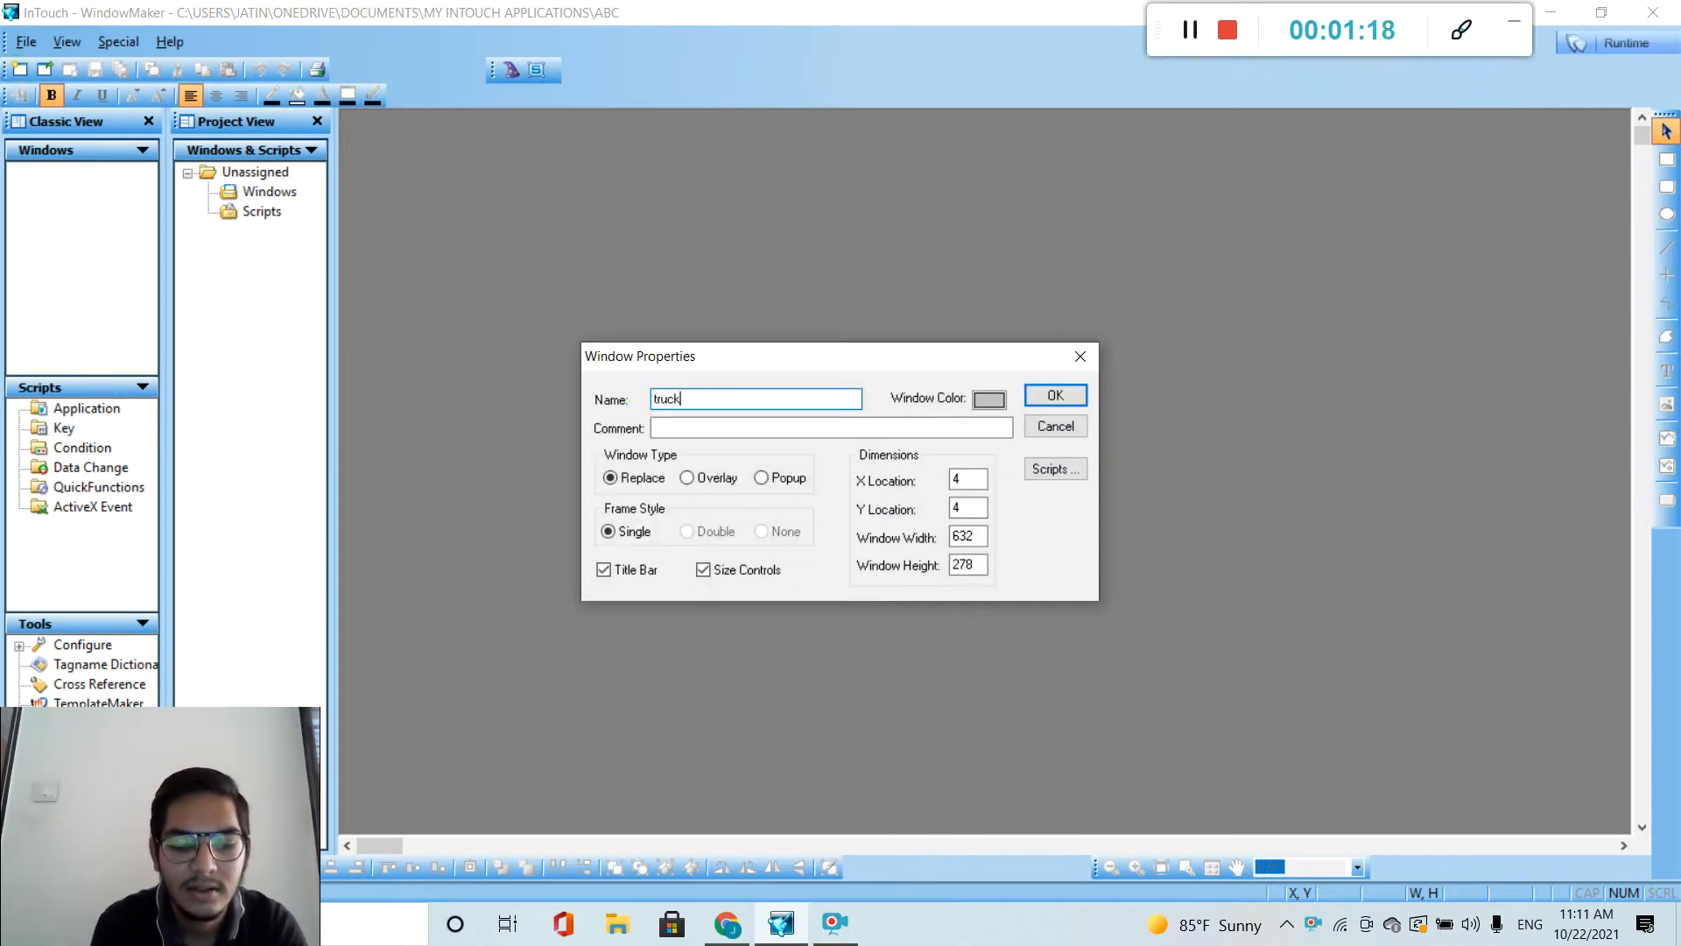
pyautogui.write(' in scada')
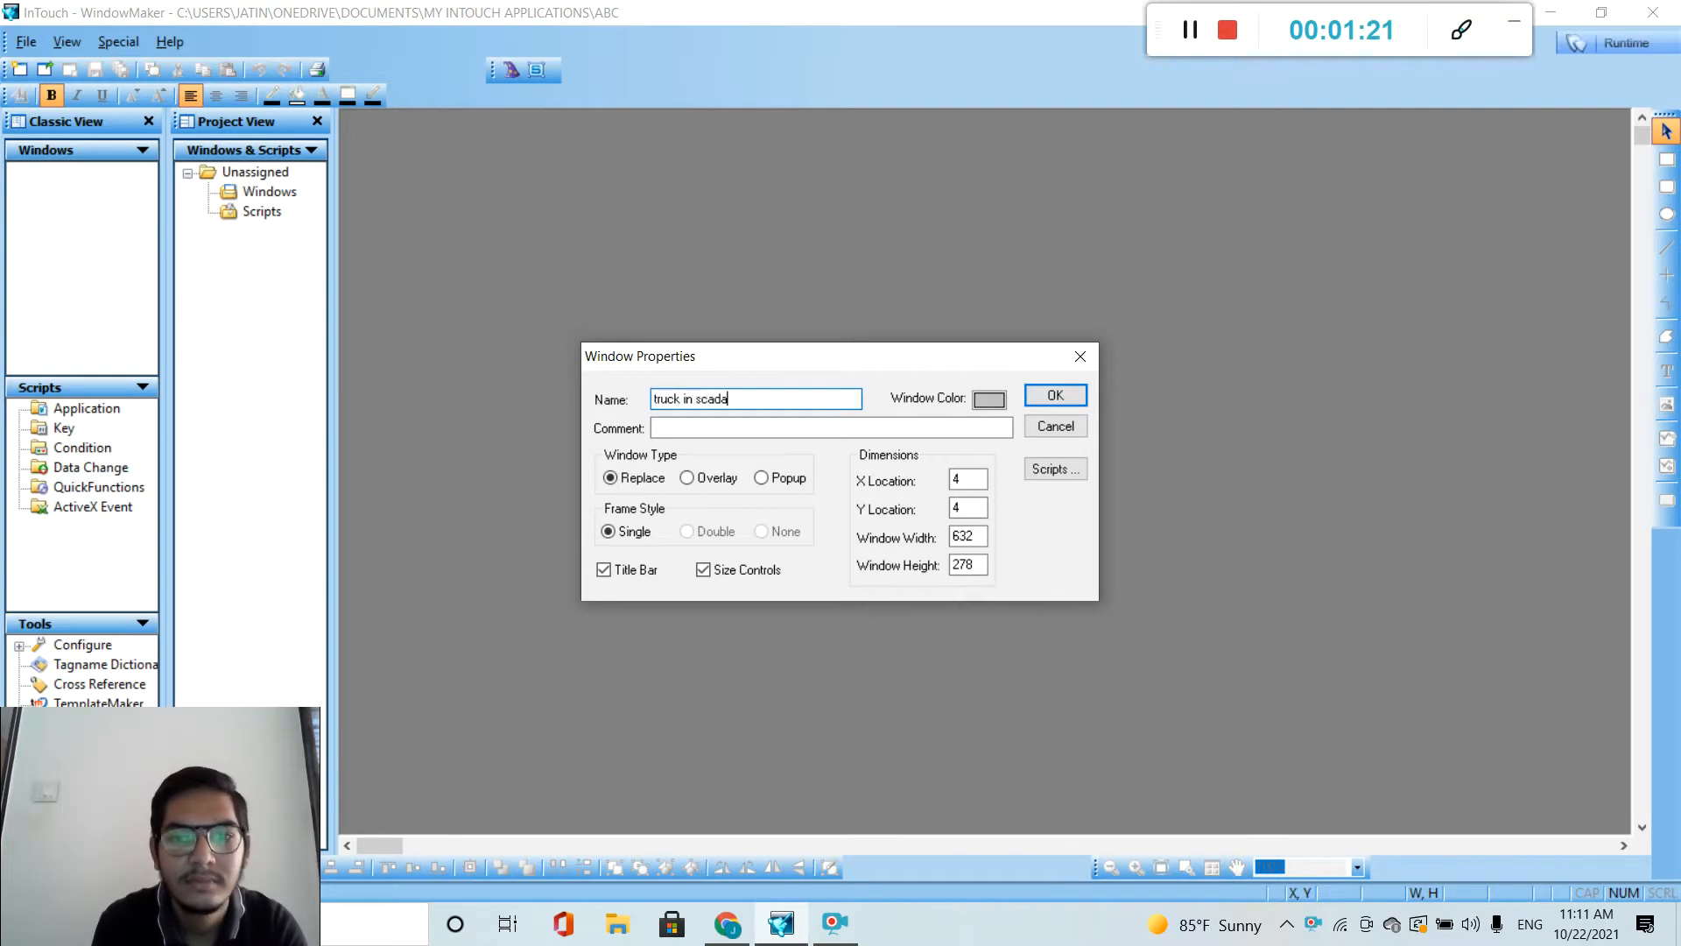
pyautogui.click(1079, 396)
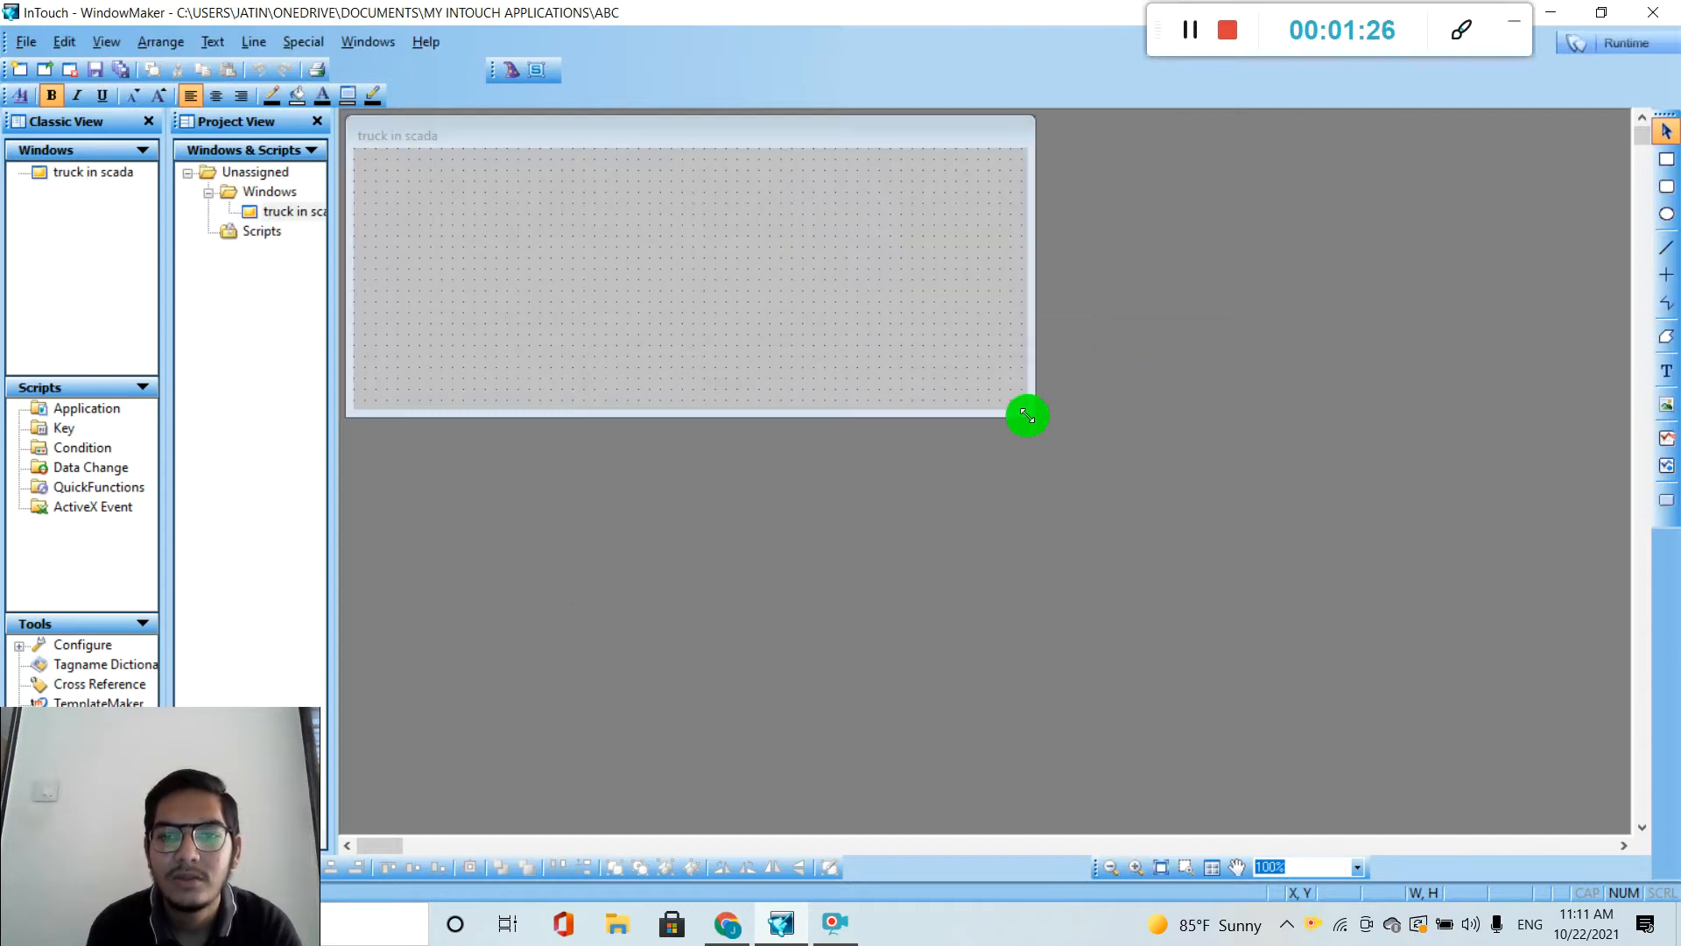
pyautogui.moveTo(1028, 416); pyautogui.dragTo(1621, 834)
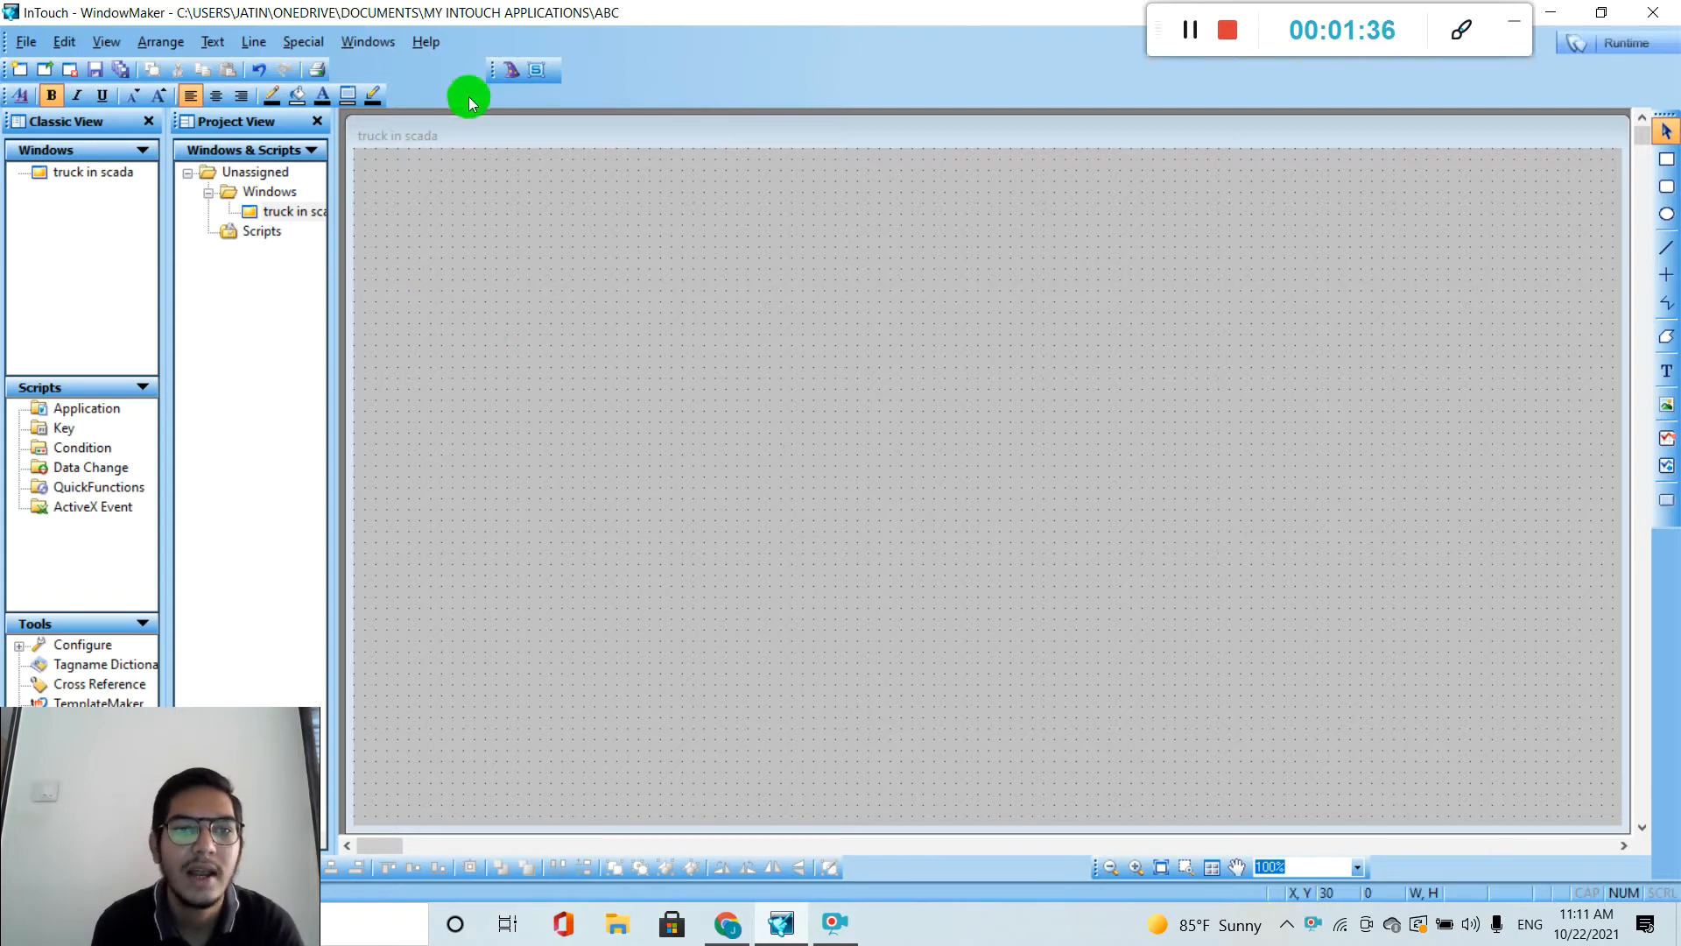
# Insert a Vertical Slider wizard, enlarge it to about 200 by 345, and place it near the window's upper-left corner at about X 20, Y 20.
pyautogui.click(508, 74)
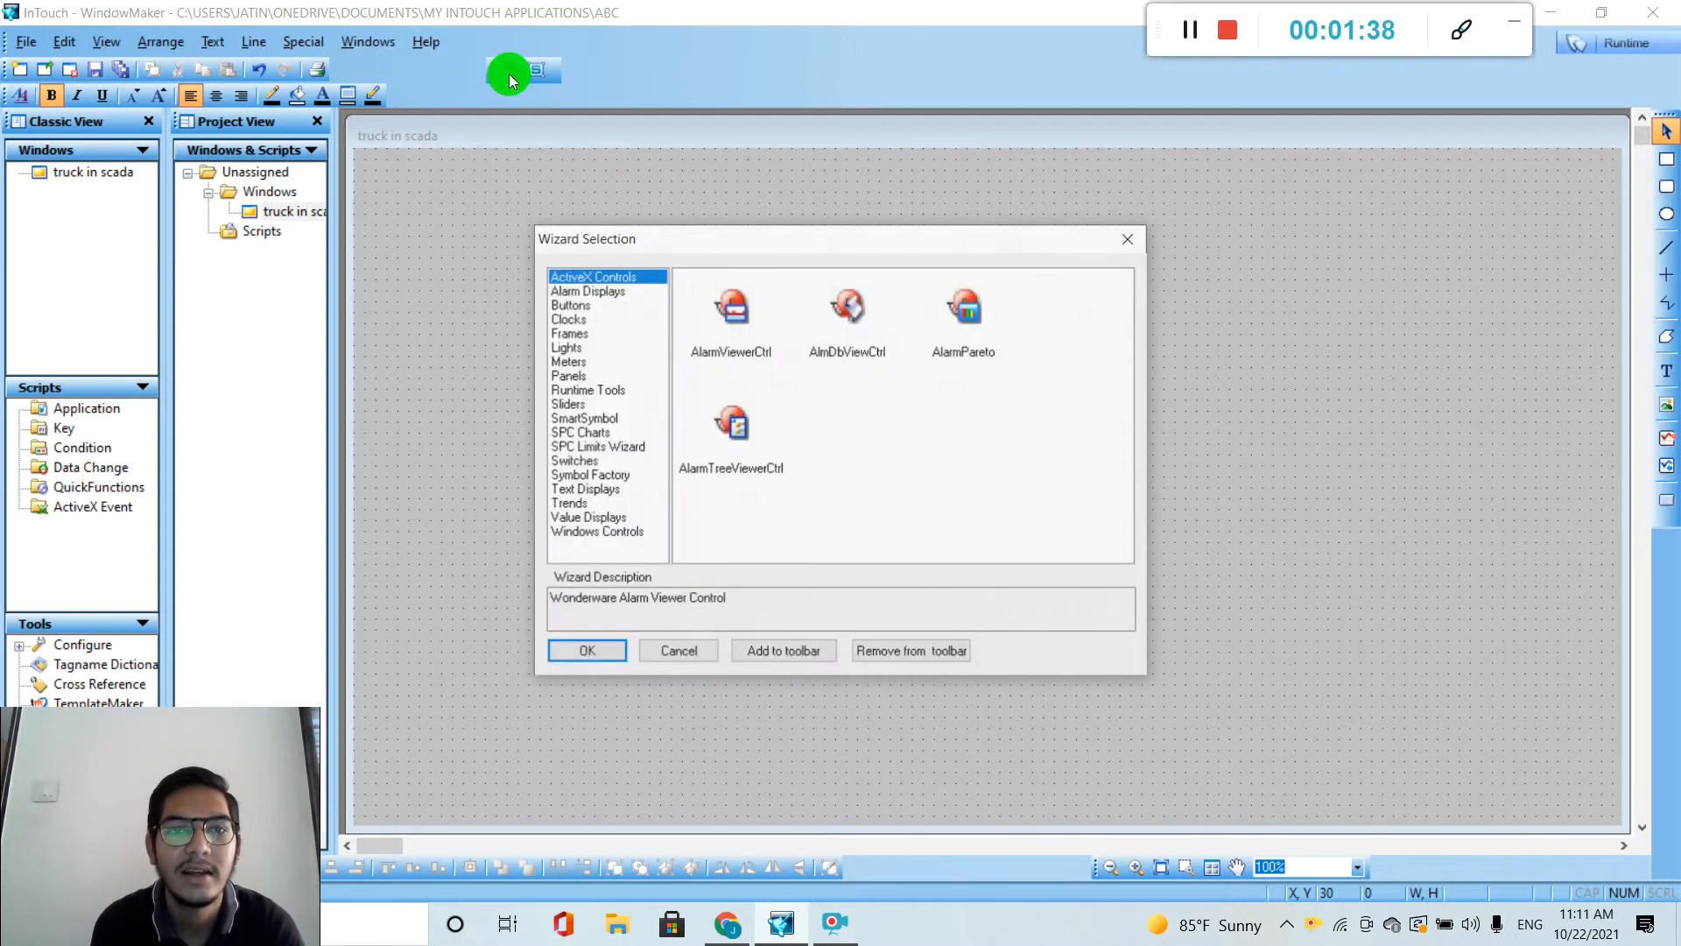
pyautogui.click(567, 404)
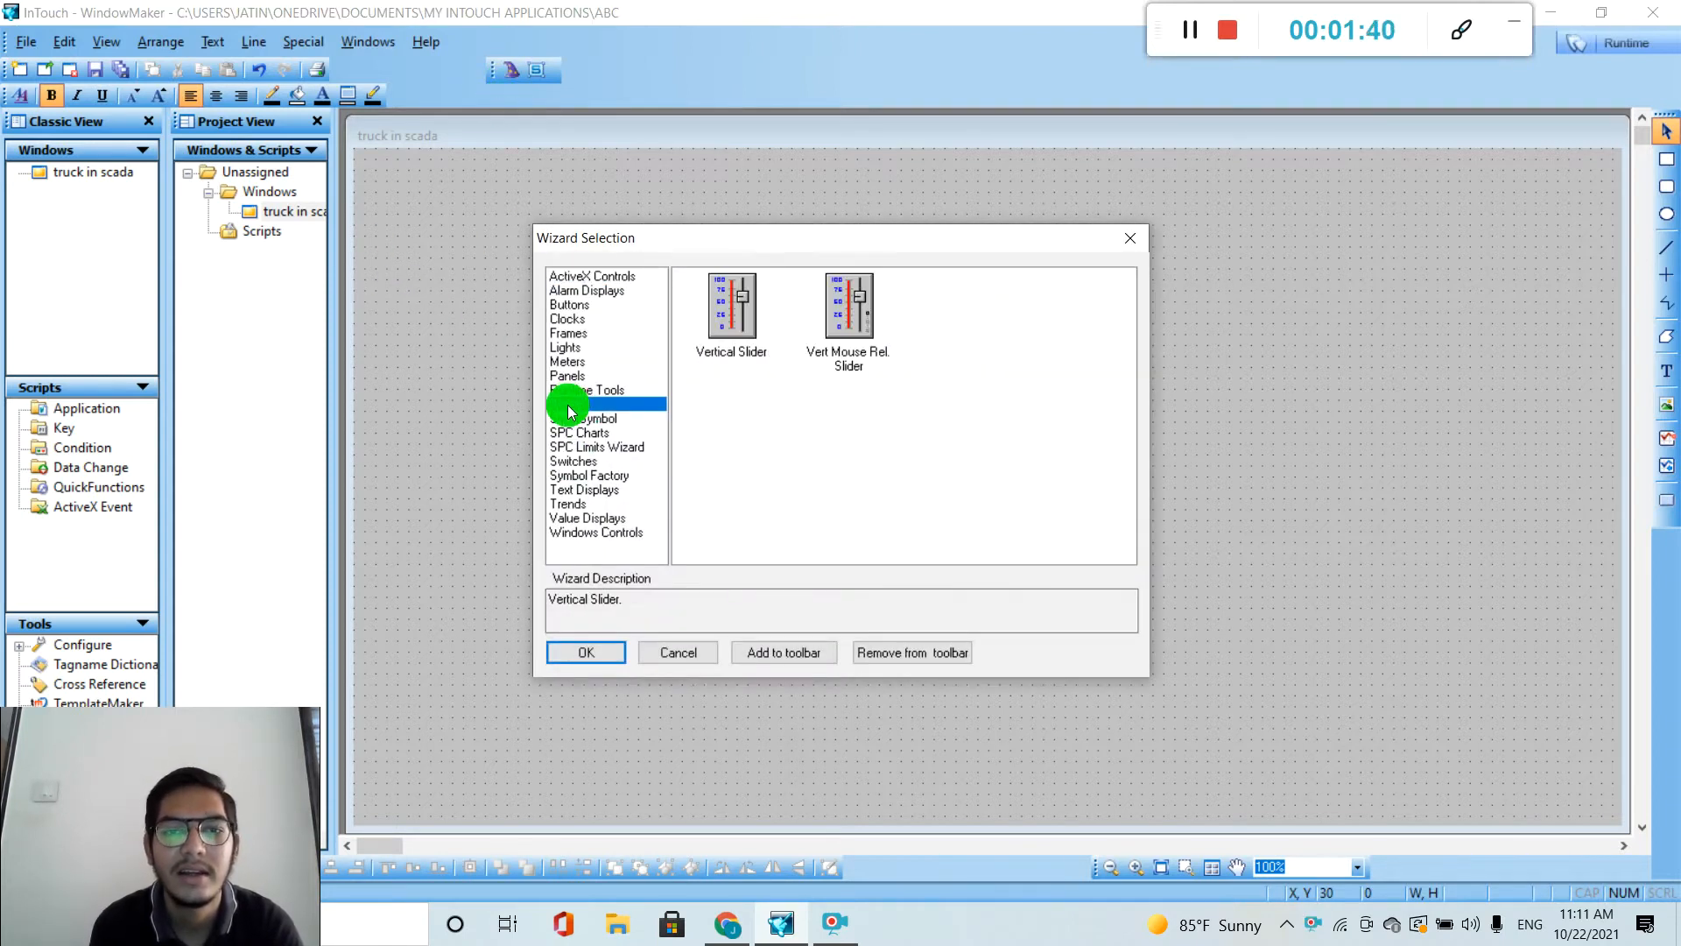
pyautogui.click(732, 326)
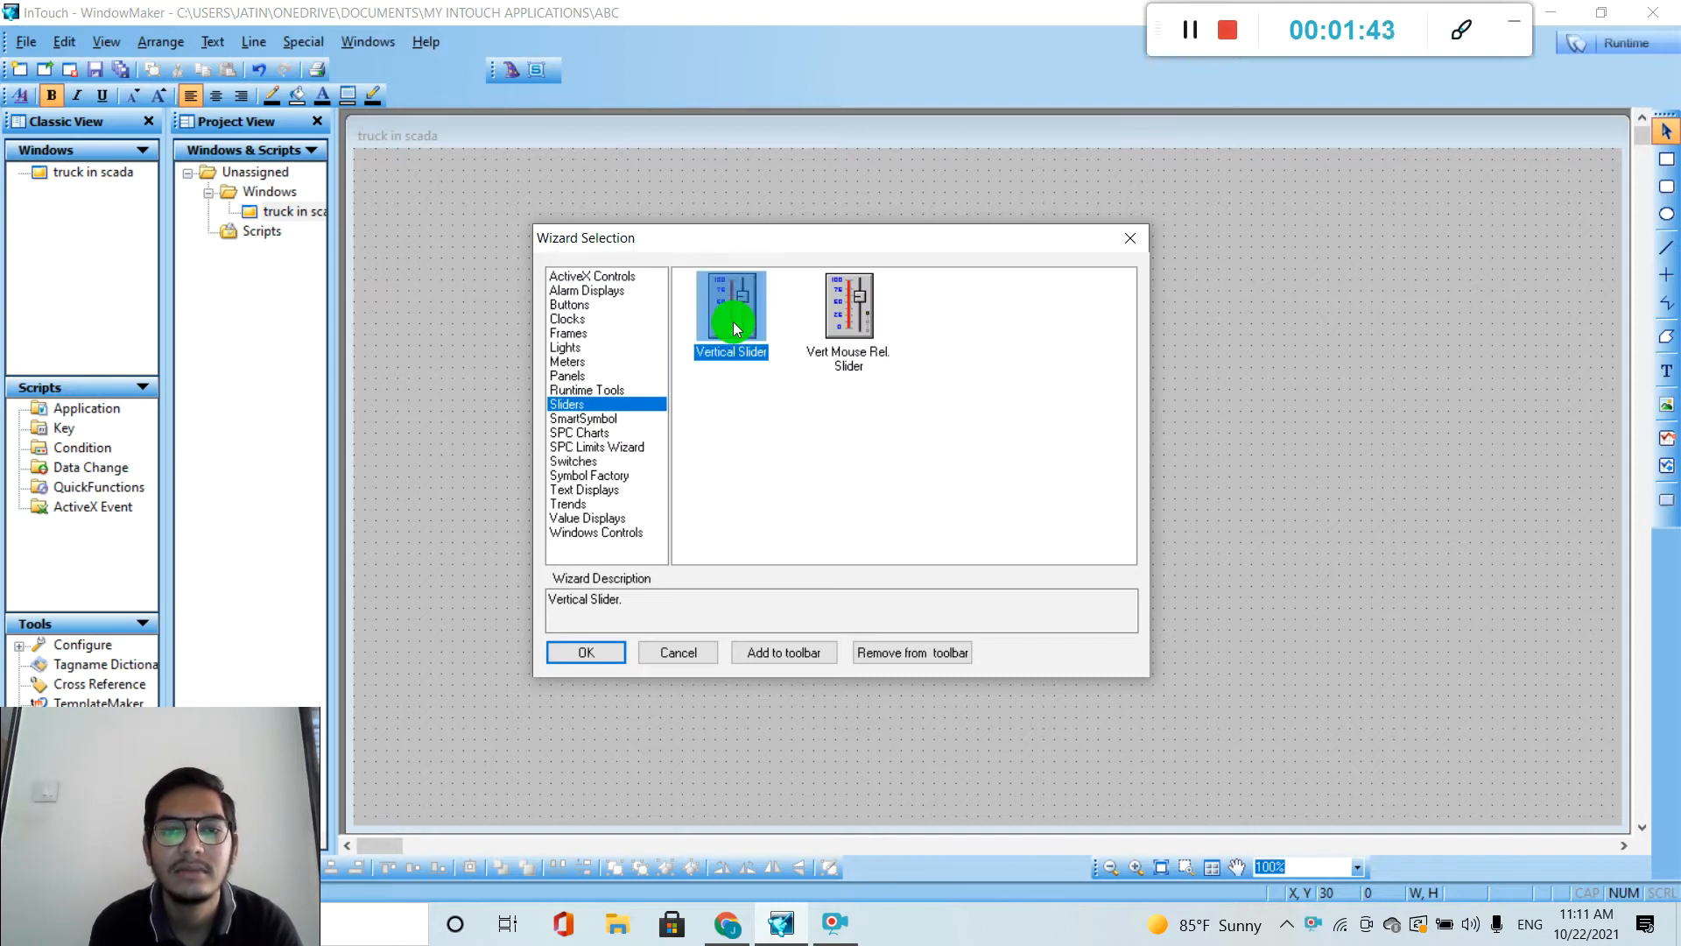
pyautogui.click(598, 653)
pyautogui.click(449, 212)
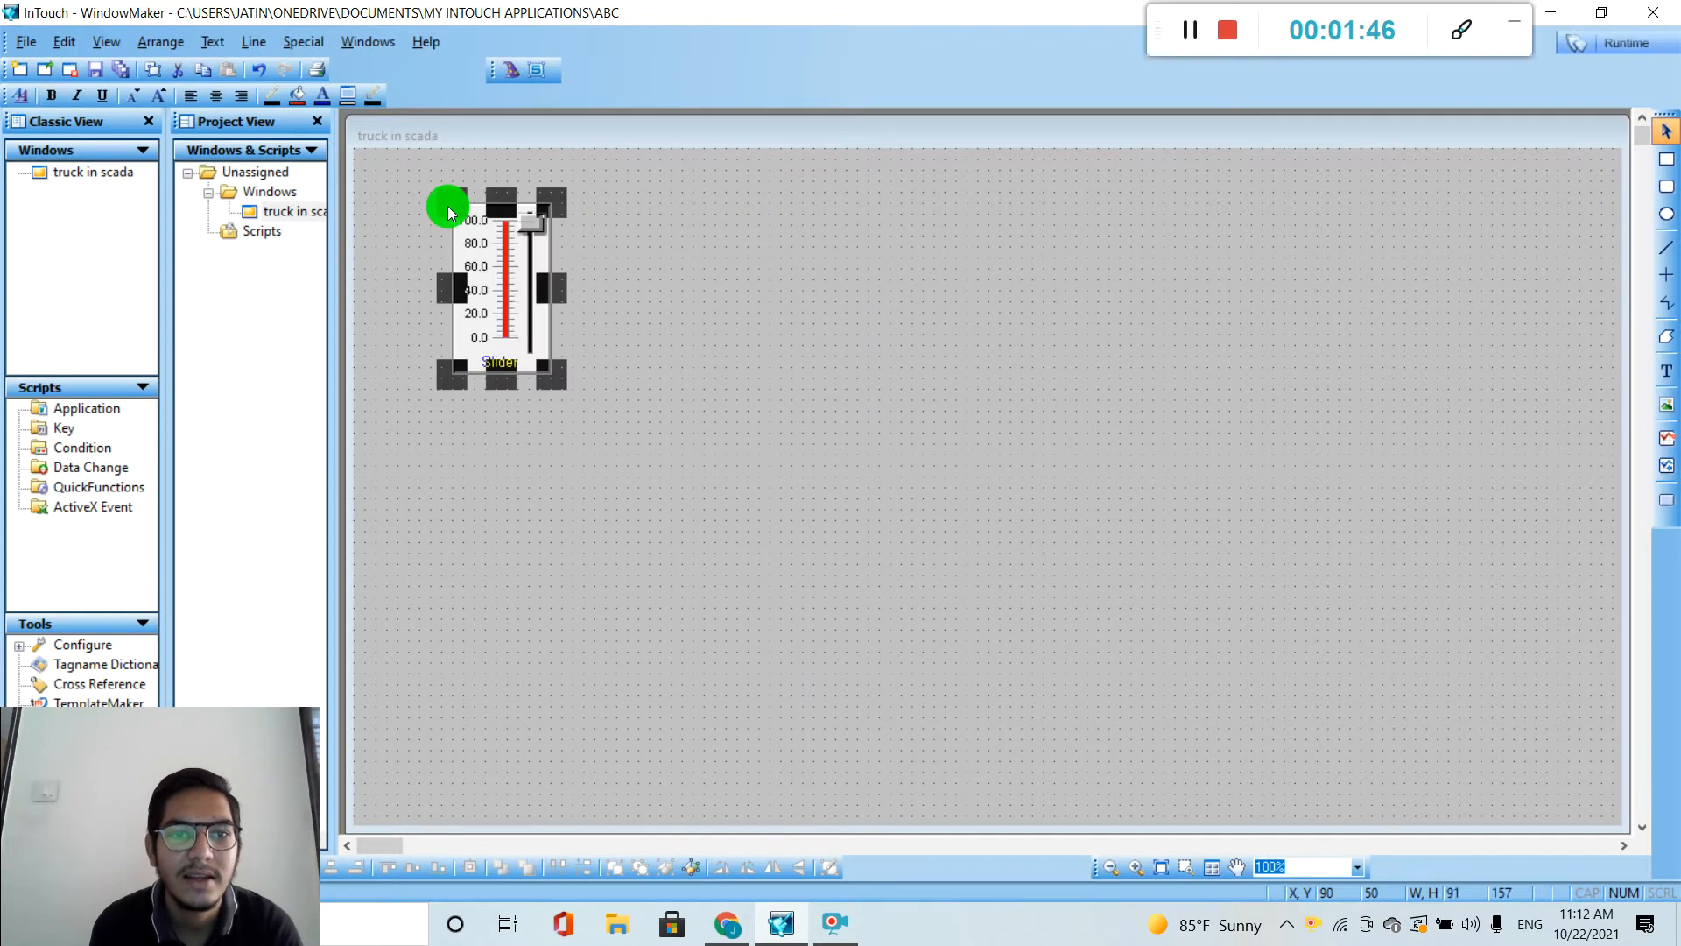
pyautogui.moveTo(552, 369); pyautogui.dragTo(671, 480)
pyautogui.moveTo(581, 407); pyautogui.dragTo(507, 381)
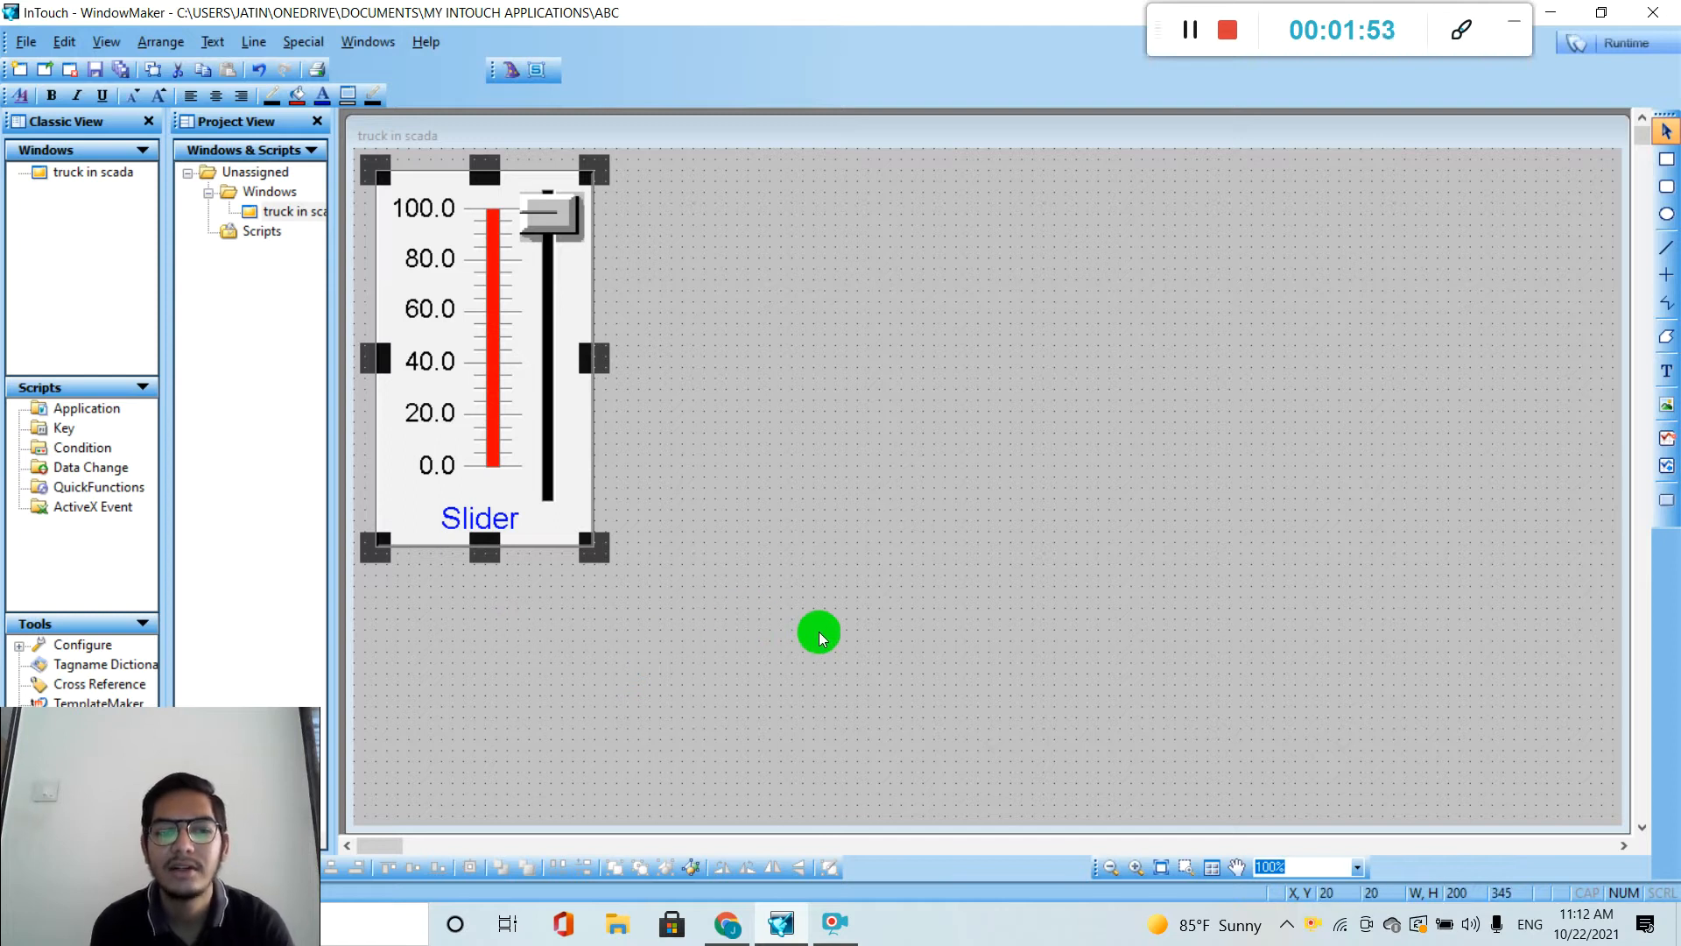
# Add a "##" text object enlarged to about 188 by 95 and place it just below the slider.
pyautogui.click(1667, 370)
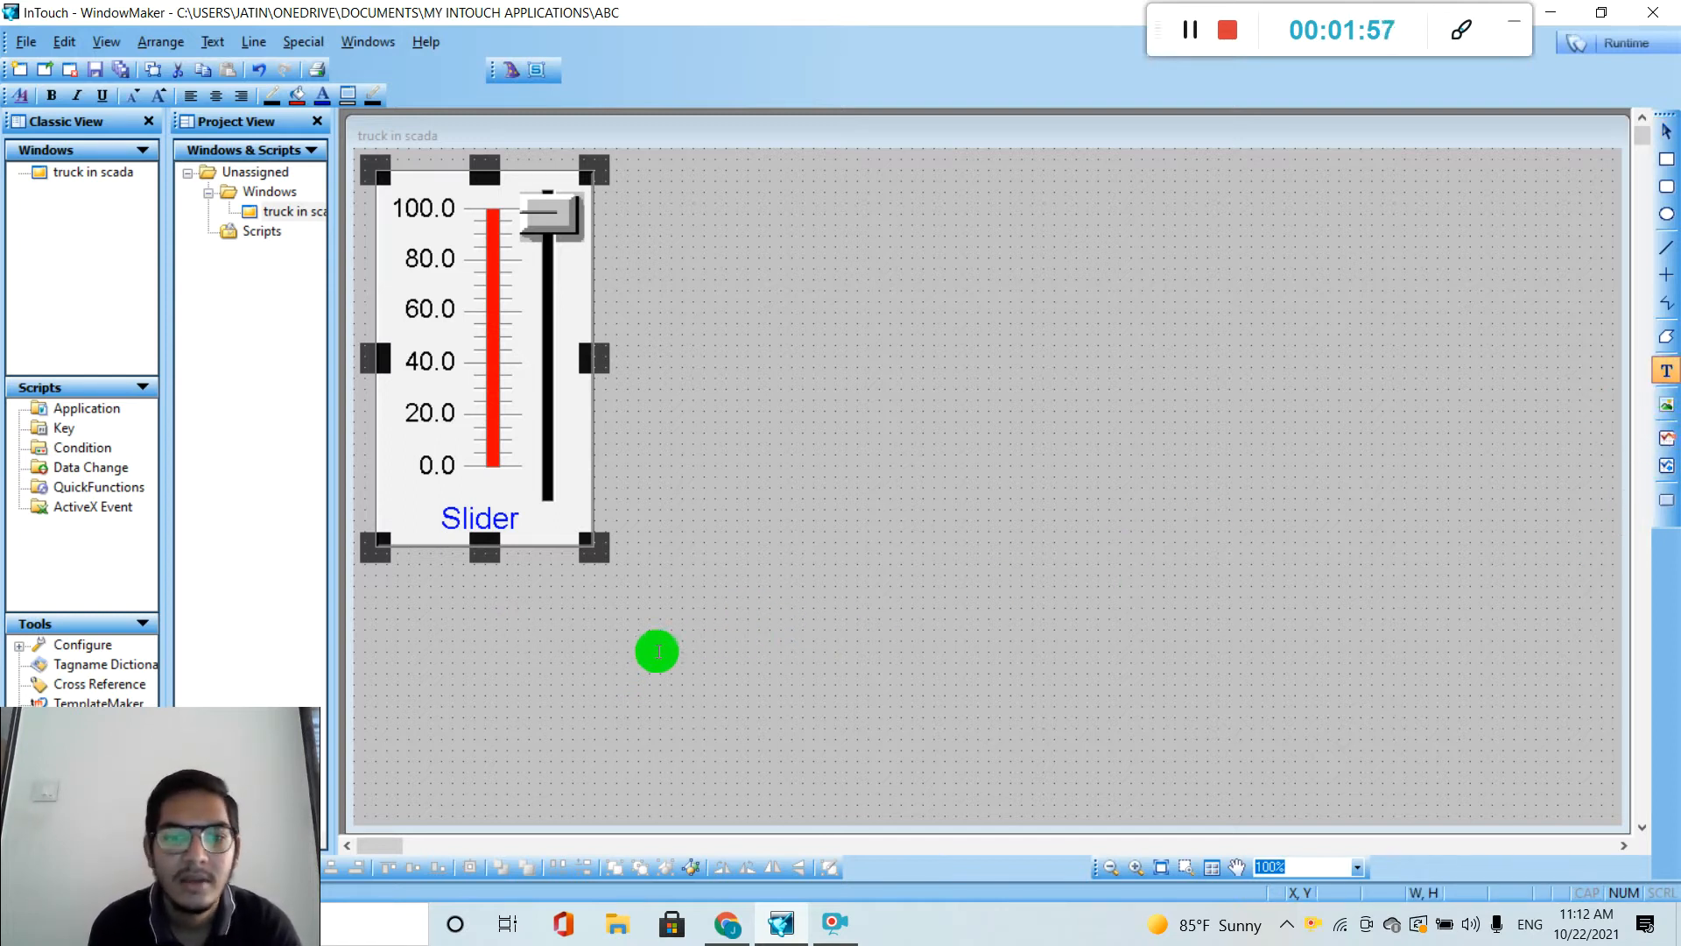
pyautogui.click(460, 663)
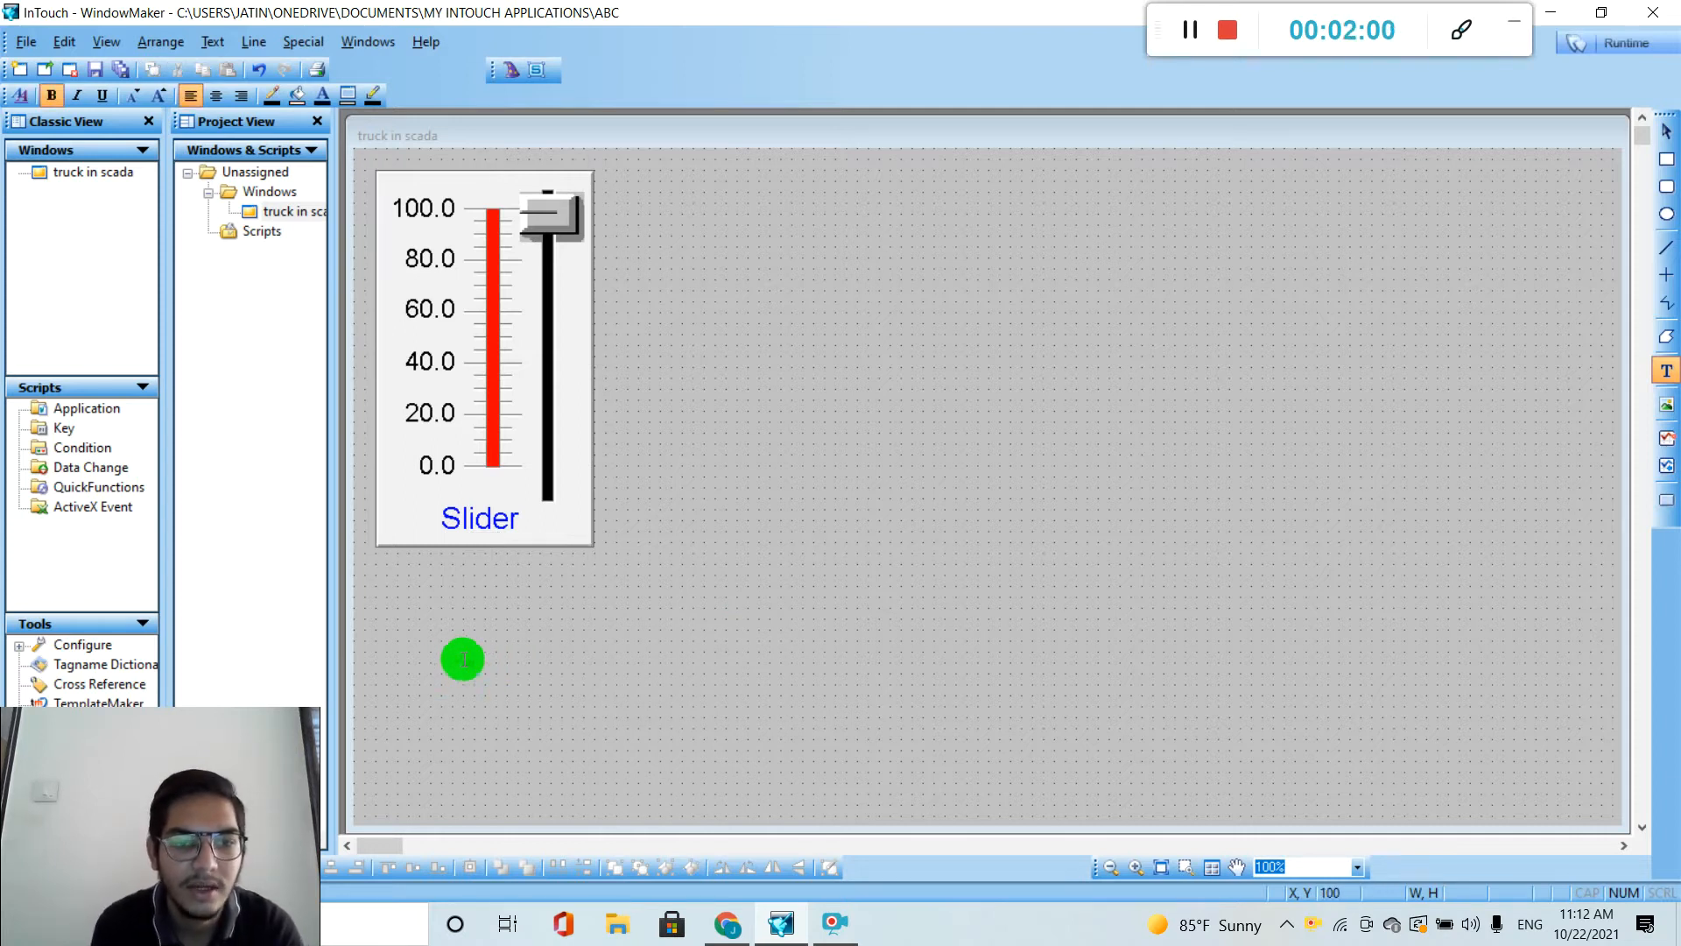
pyautogui.press('Escape')
pyautogui.moveTo(477, 659); pyautogui.dragTo(668, 762)
pyautogui.moveTo(509, 681); pyautogui.dragTo(434, 648)
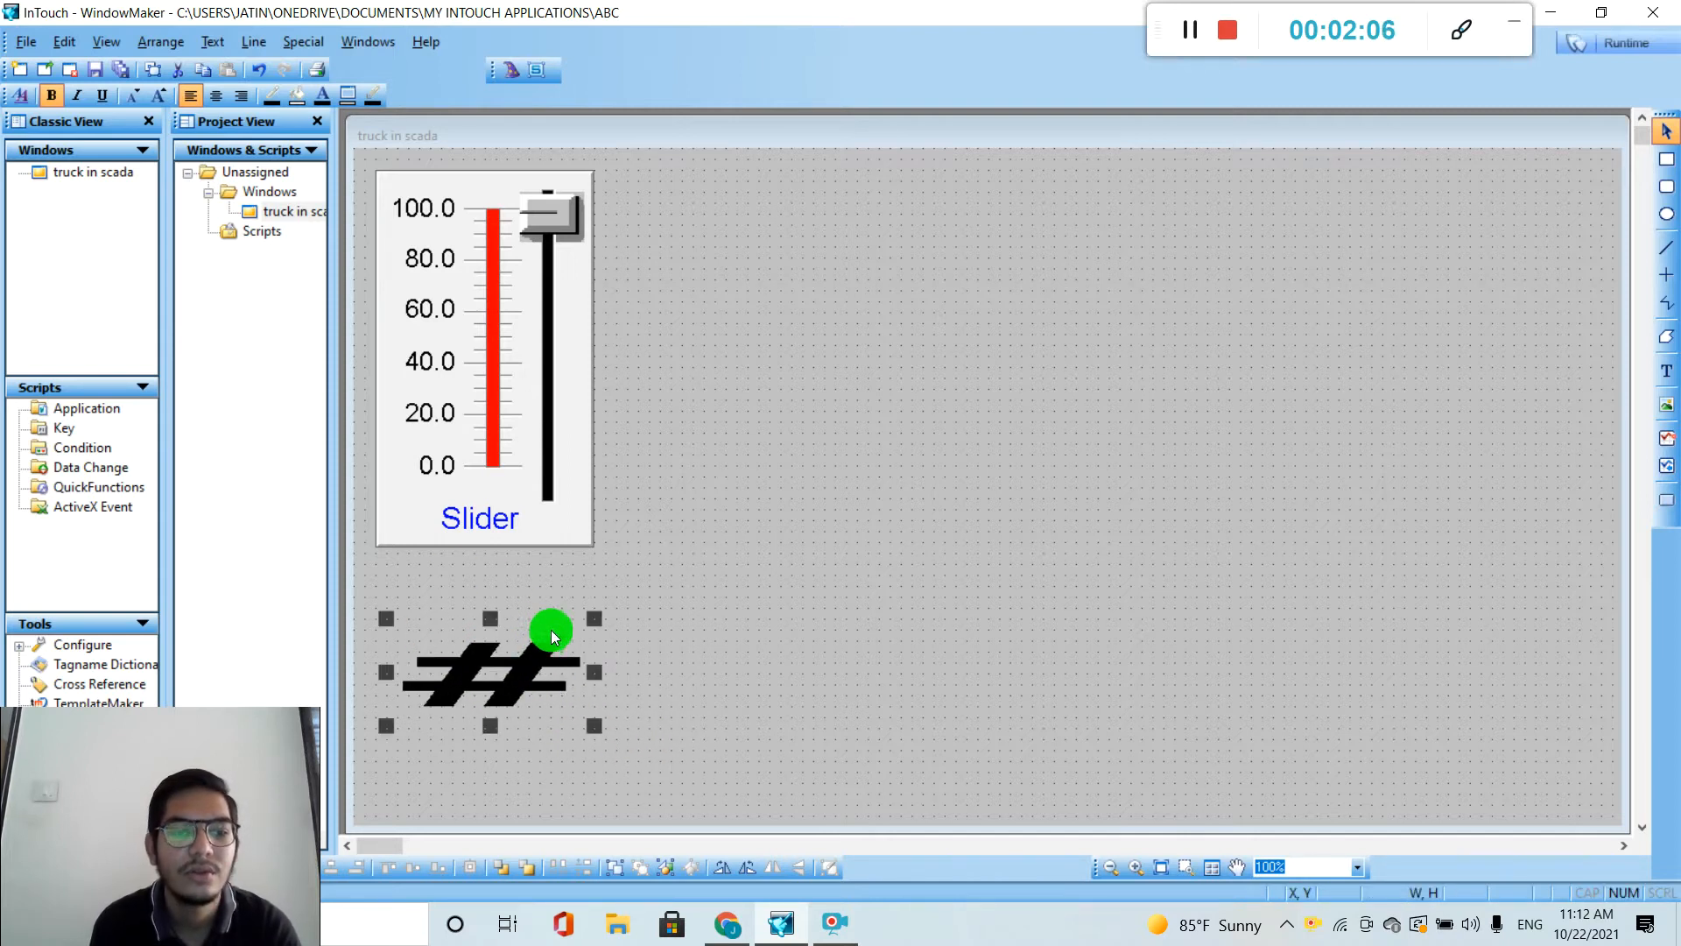
# Assign the tagname SL to the slider in its wizard settings.
pyautogui.doubleClick(511, 384)
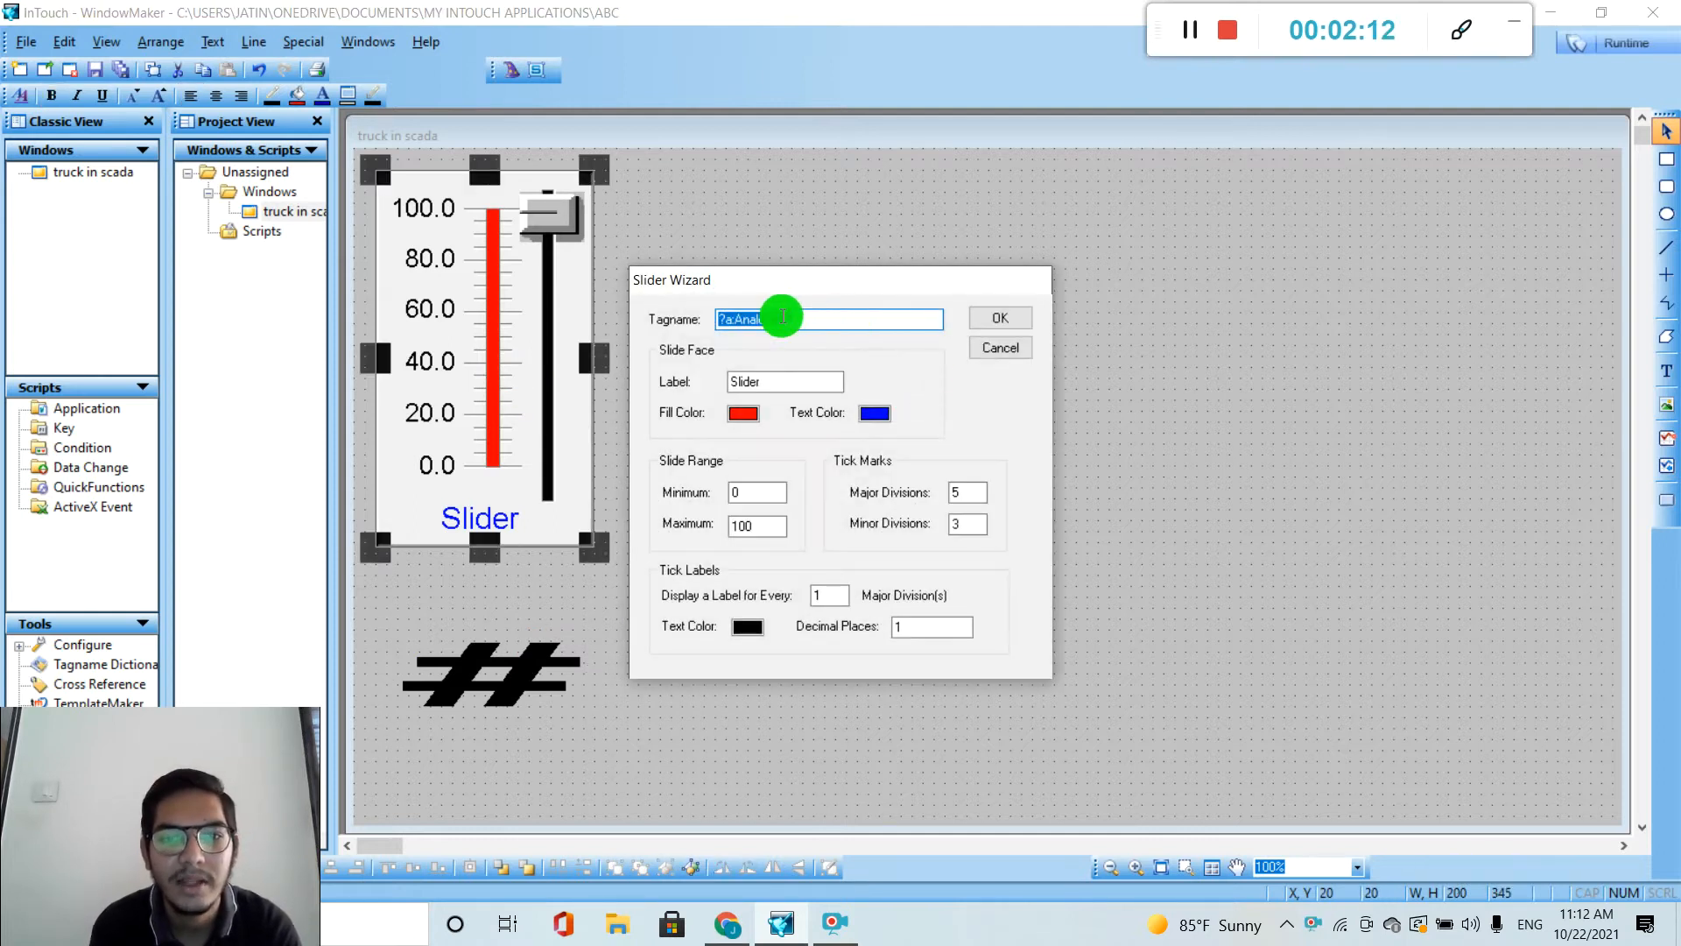
pyautogui.press('BackSpace')
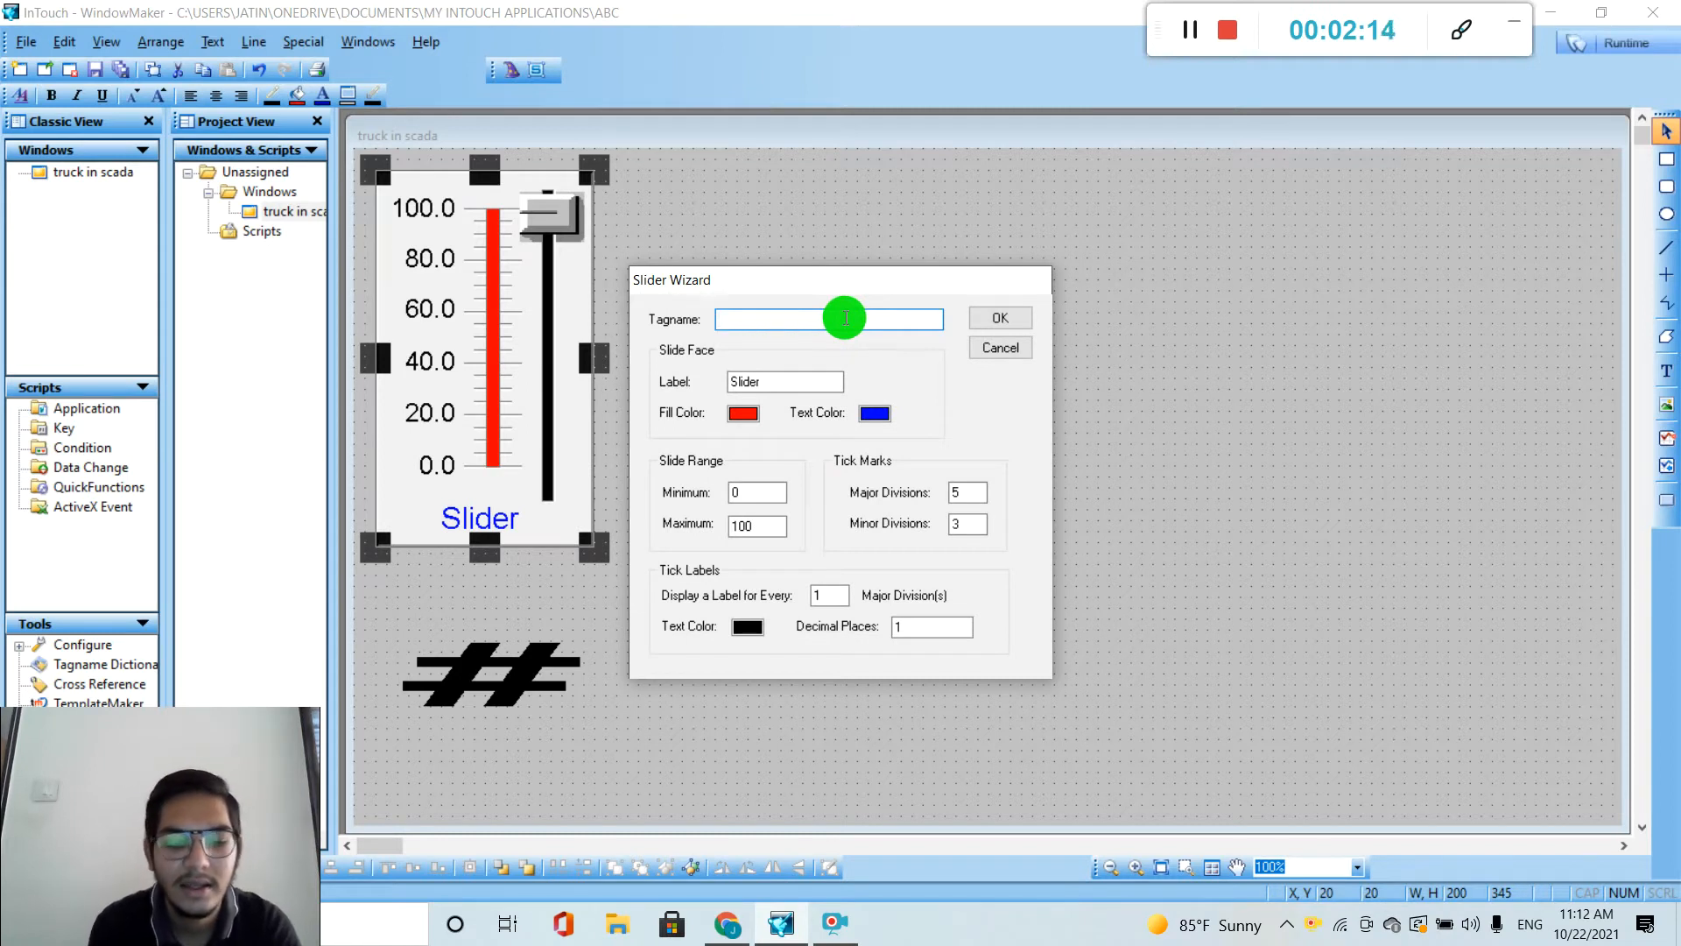
pyautogui.write('SL')
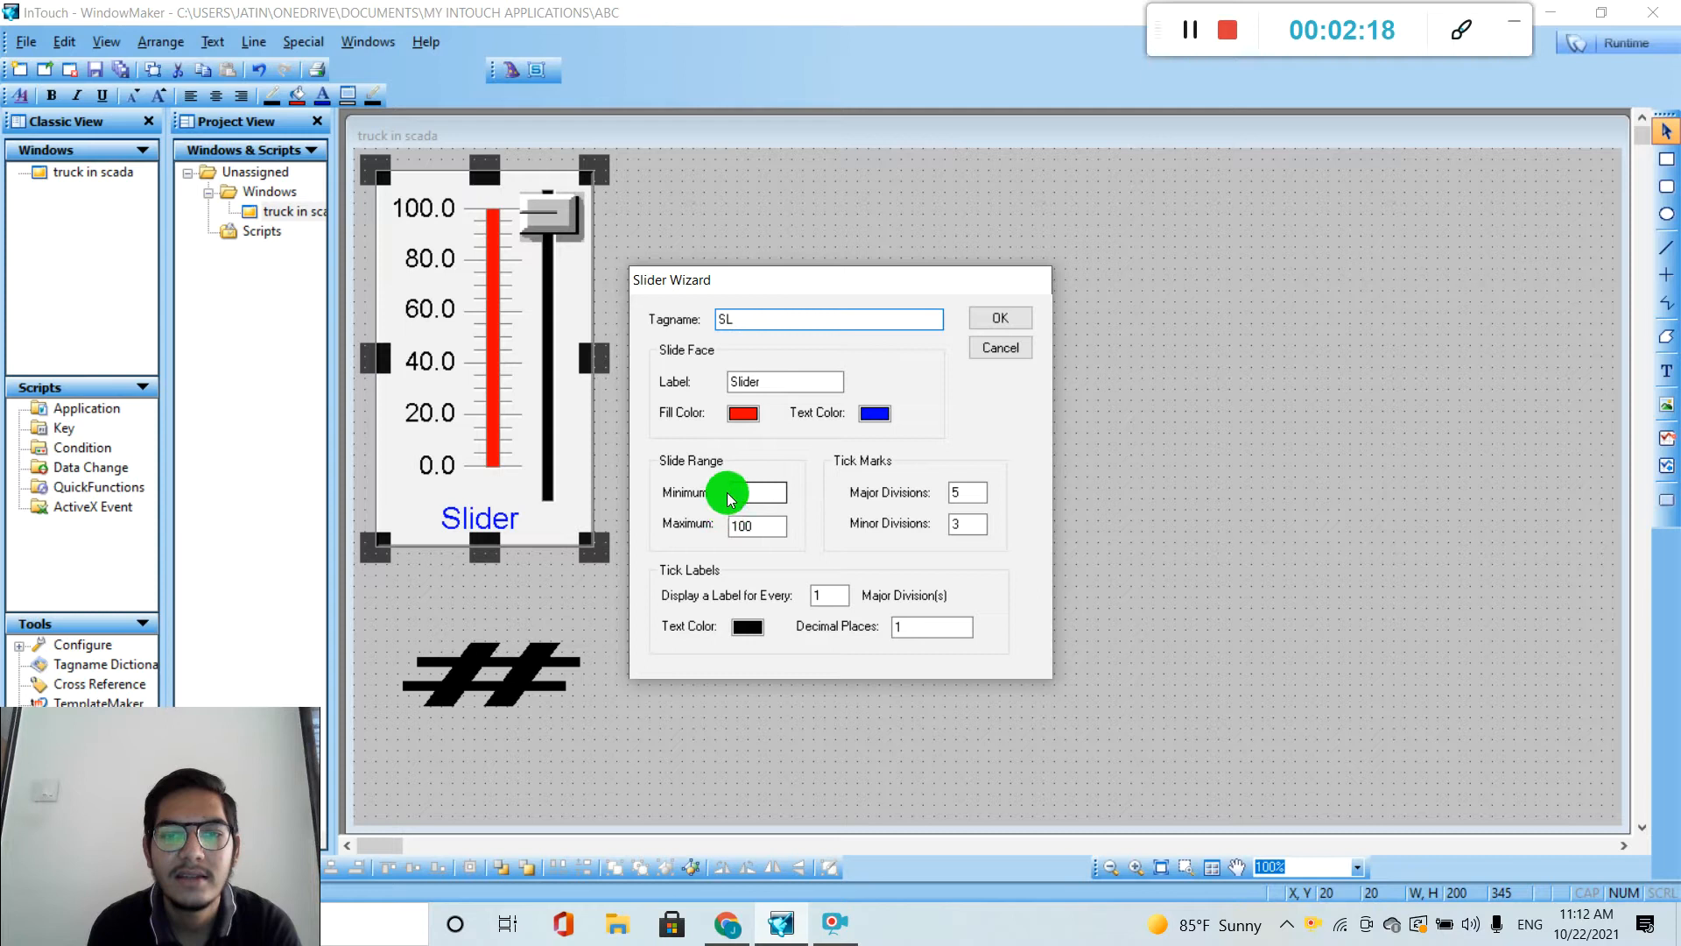
pyautogui.doubleClick(739, 540)
pyautogui.press('BackSpace')
pyautogui.write('100')
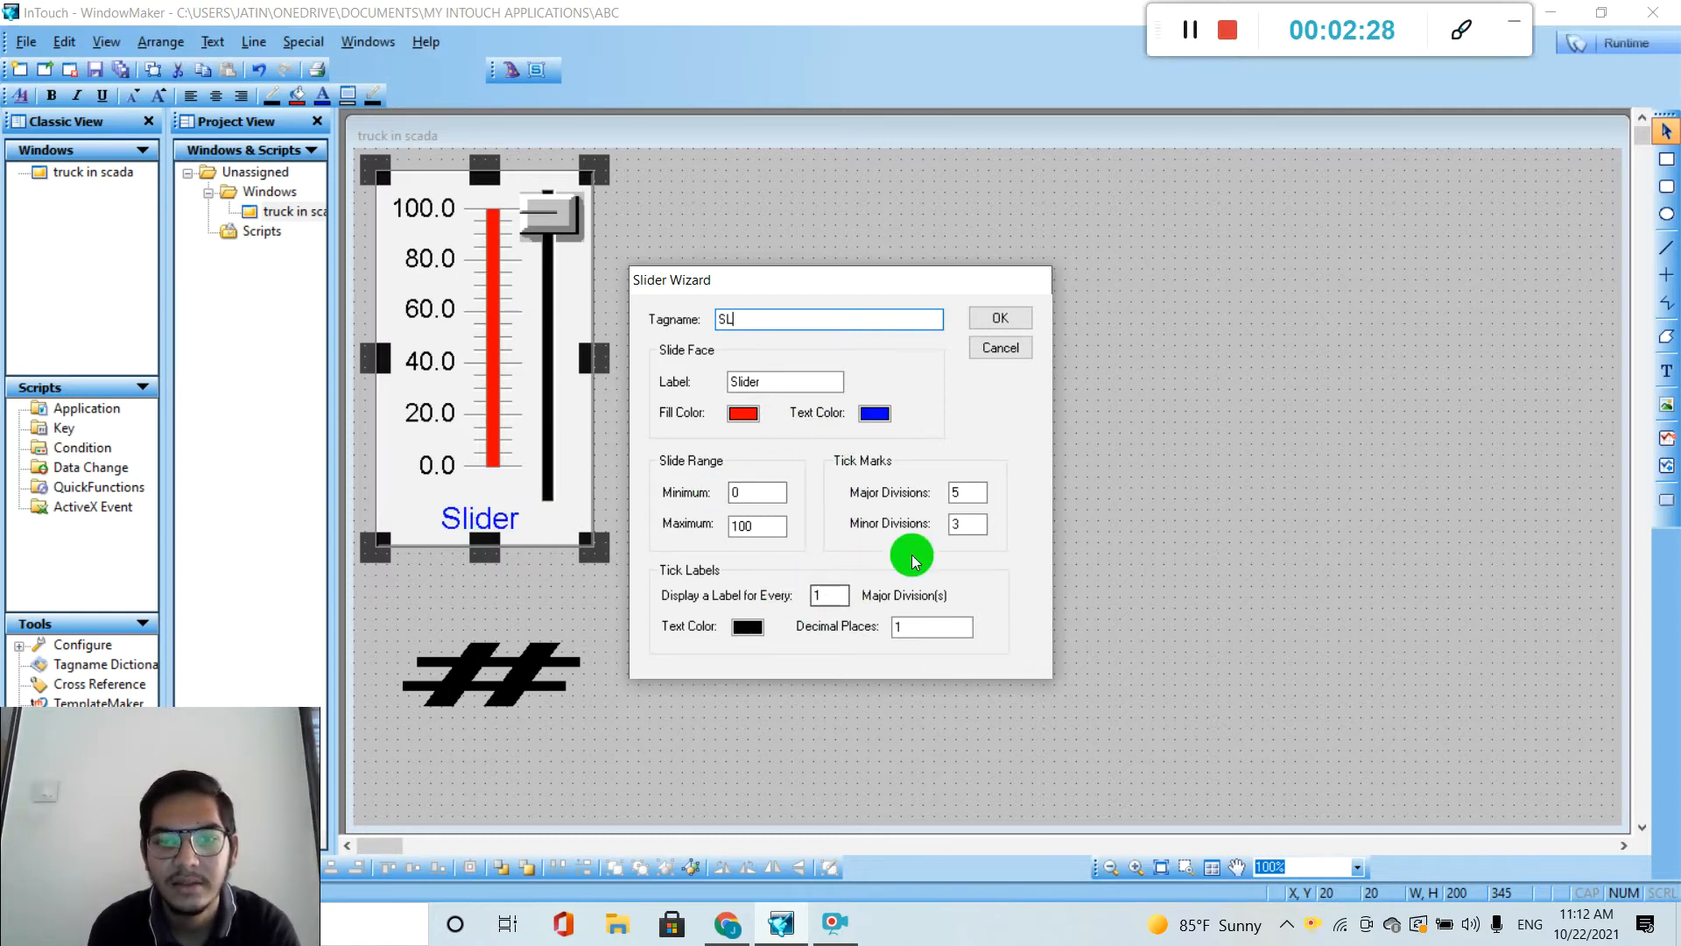
# Apply the slider settings and define SL as a Memory Real tag, saving it in the Tagname Dictionary.
pyautogui.click(994, 326)
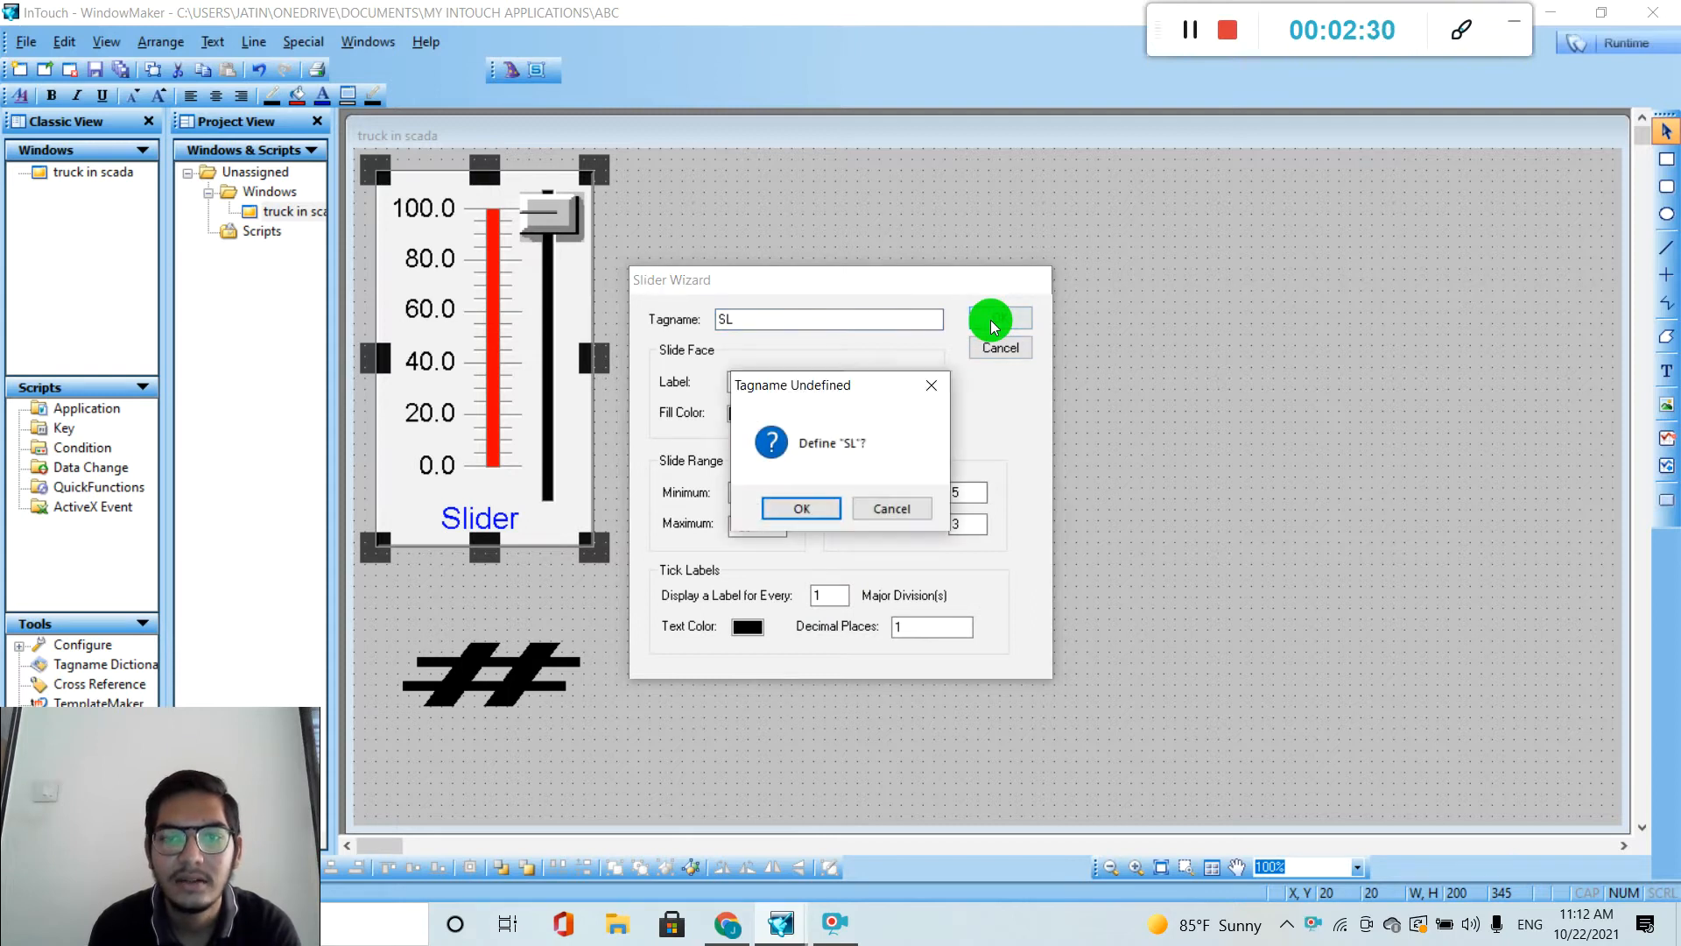
pyautogui.click(801, 508)
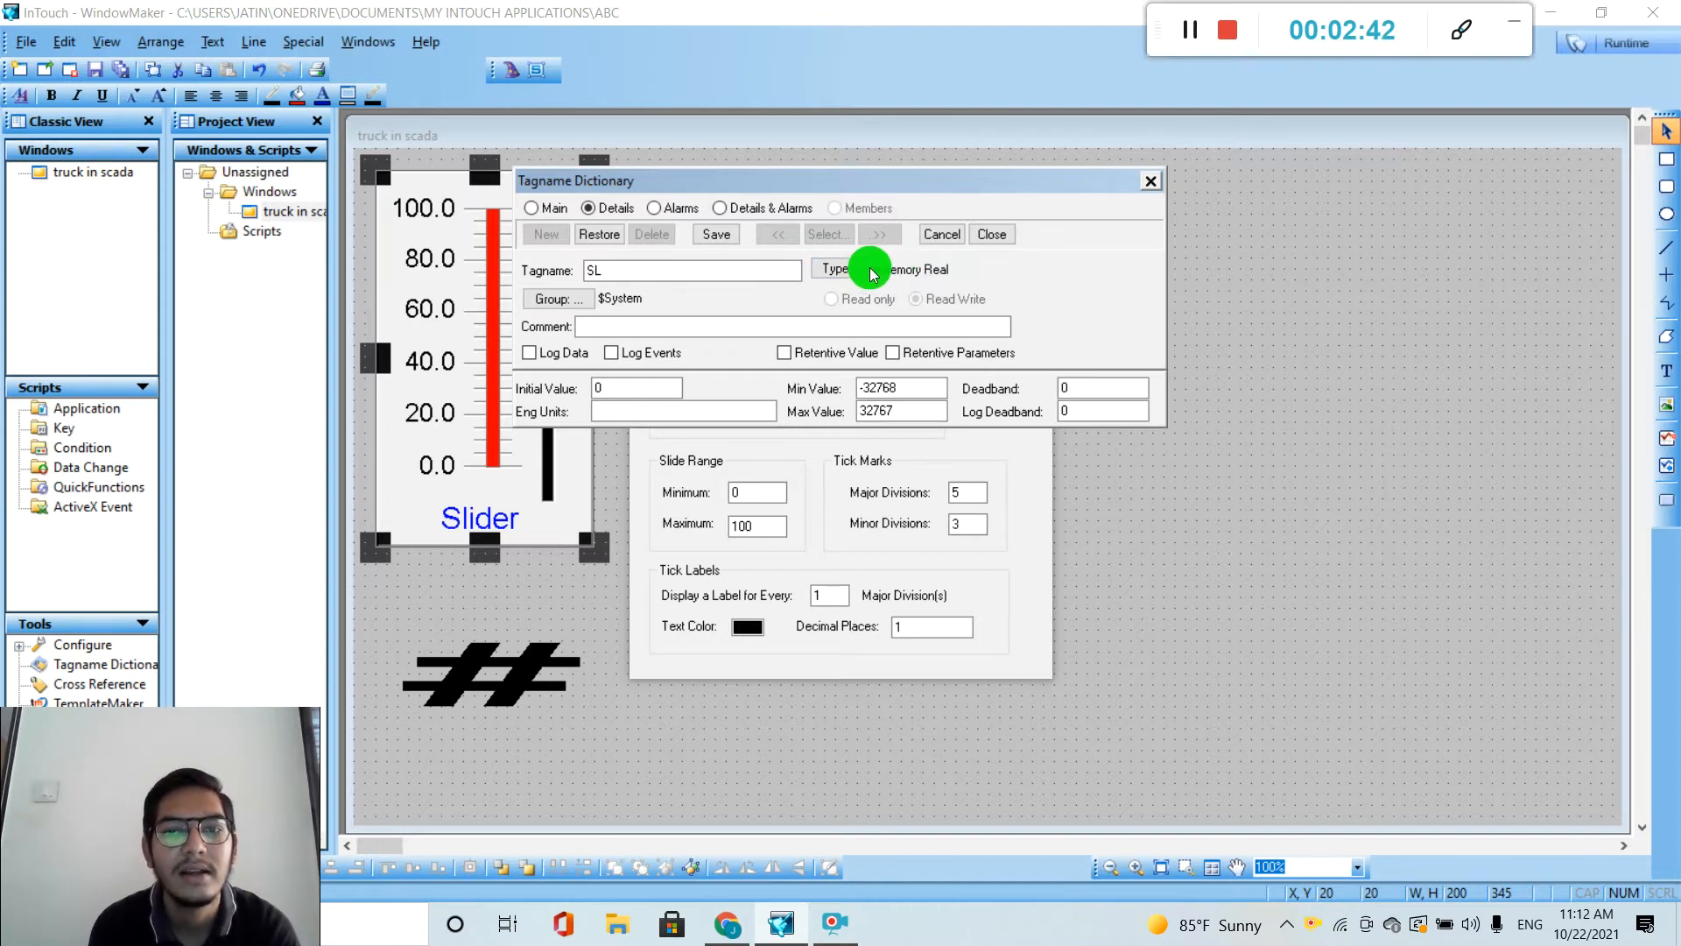
pyautogui.click(843, 274)
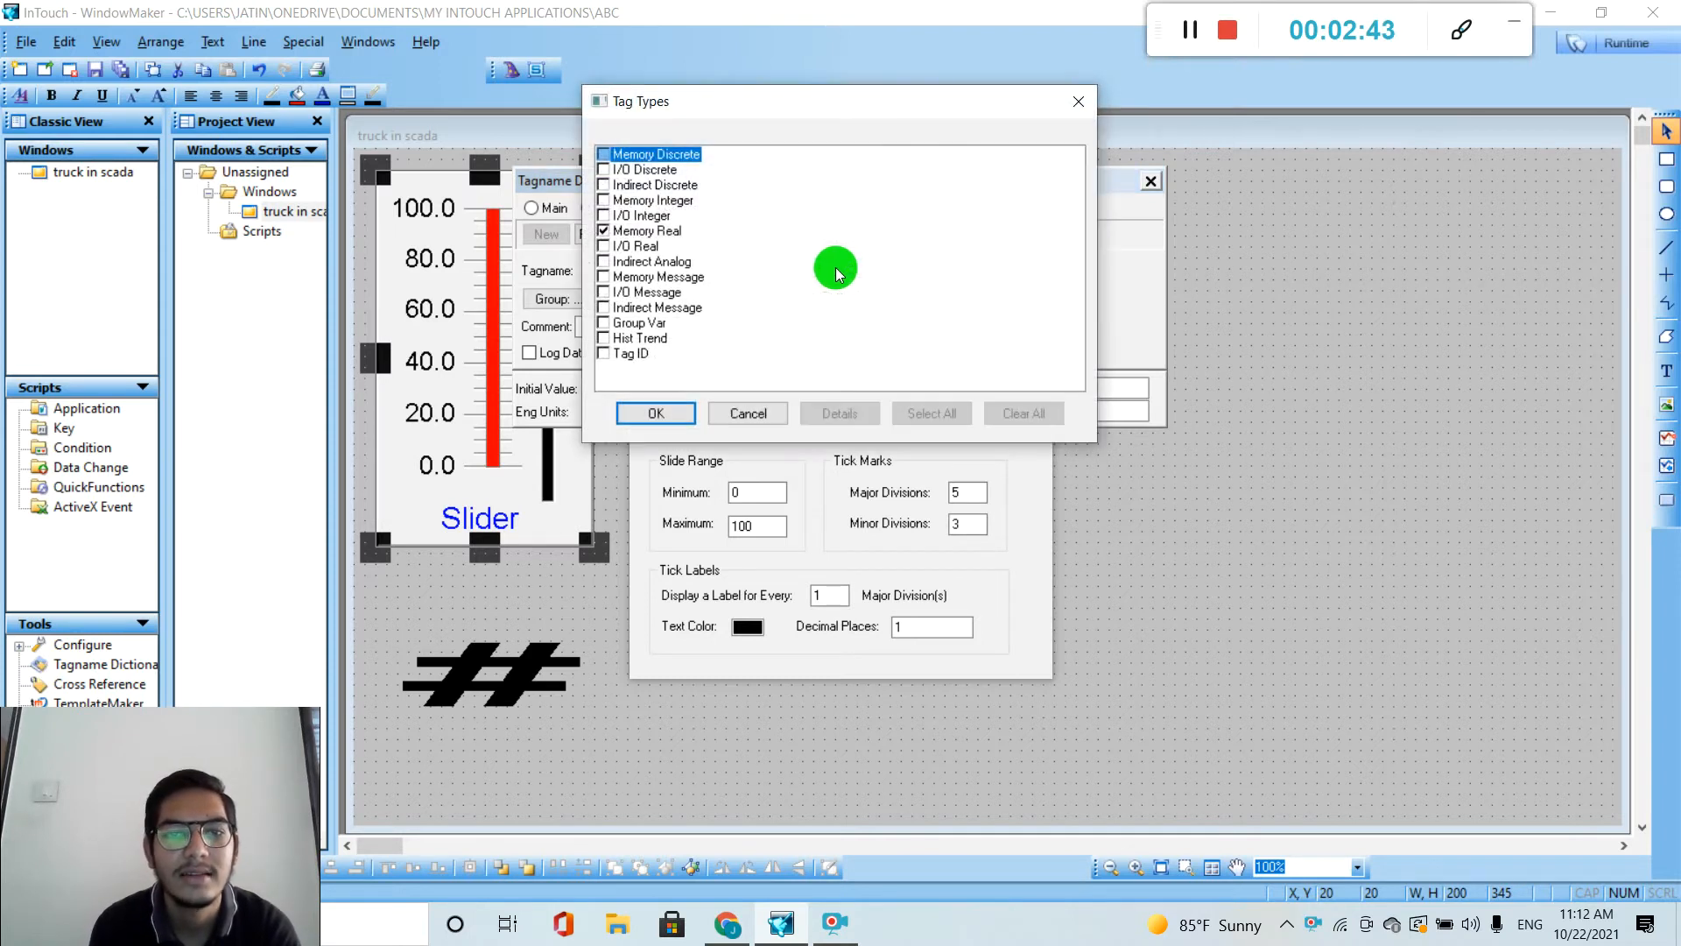
pyautogui.click(632, 233)
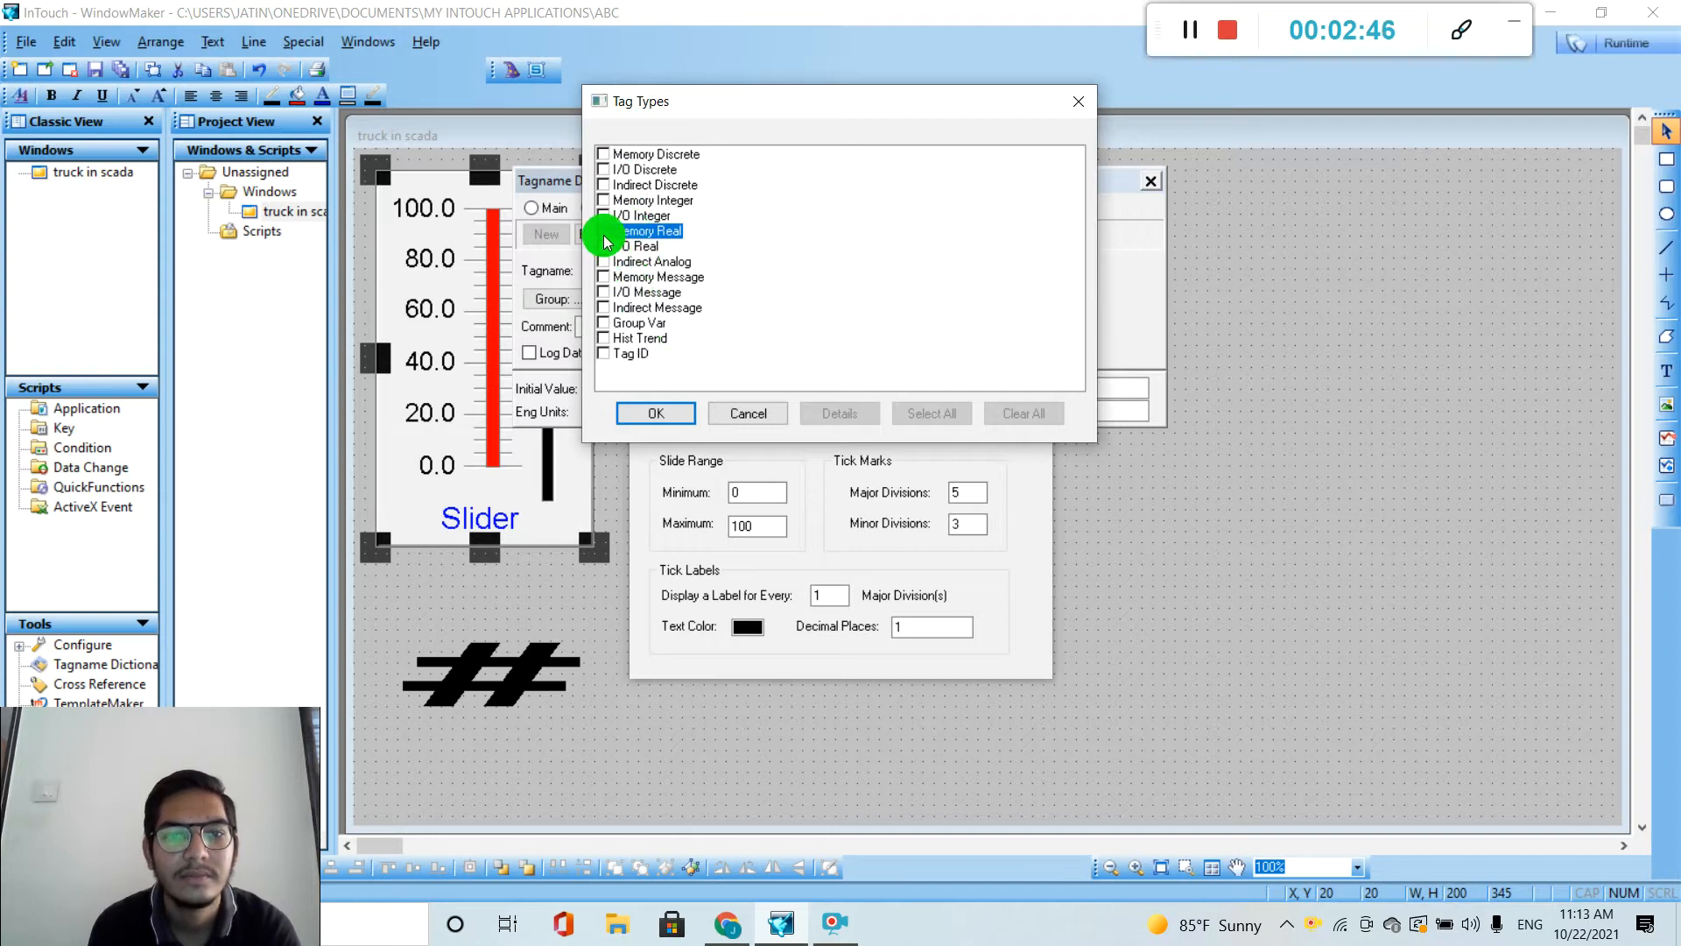
pyautogui.click(671, 408)
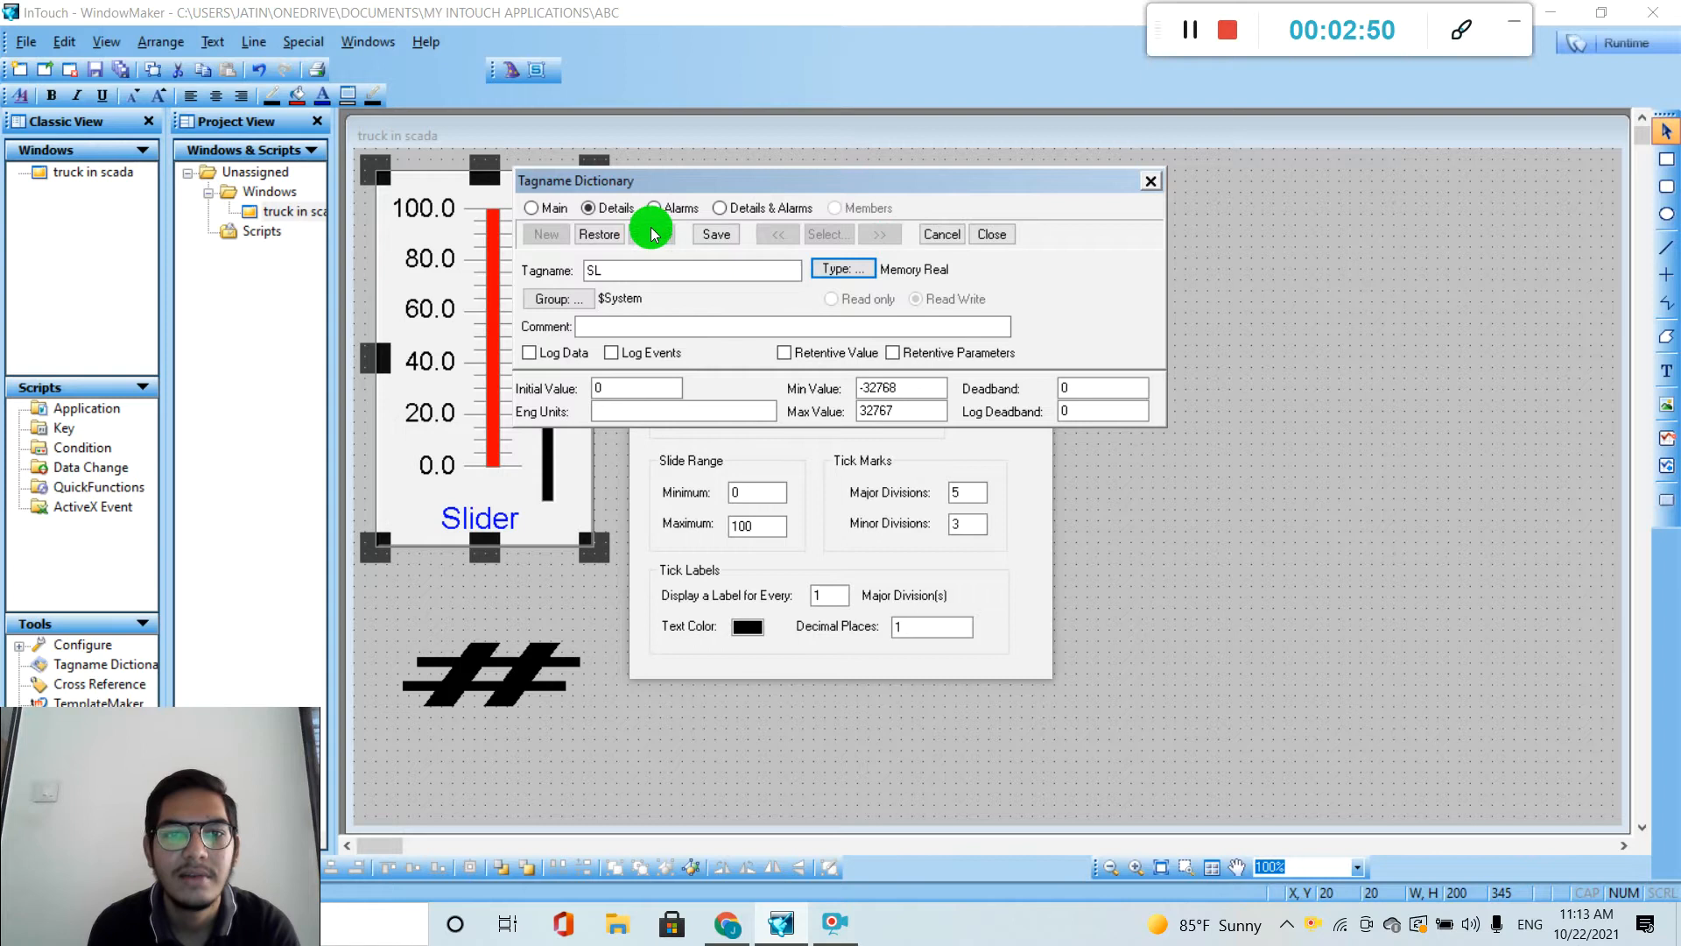
pyautogui.click(703, 232)
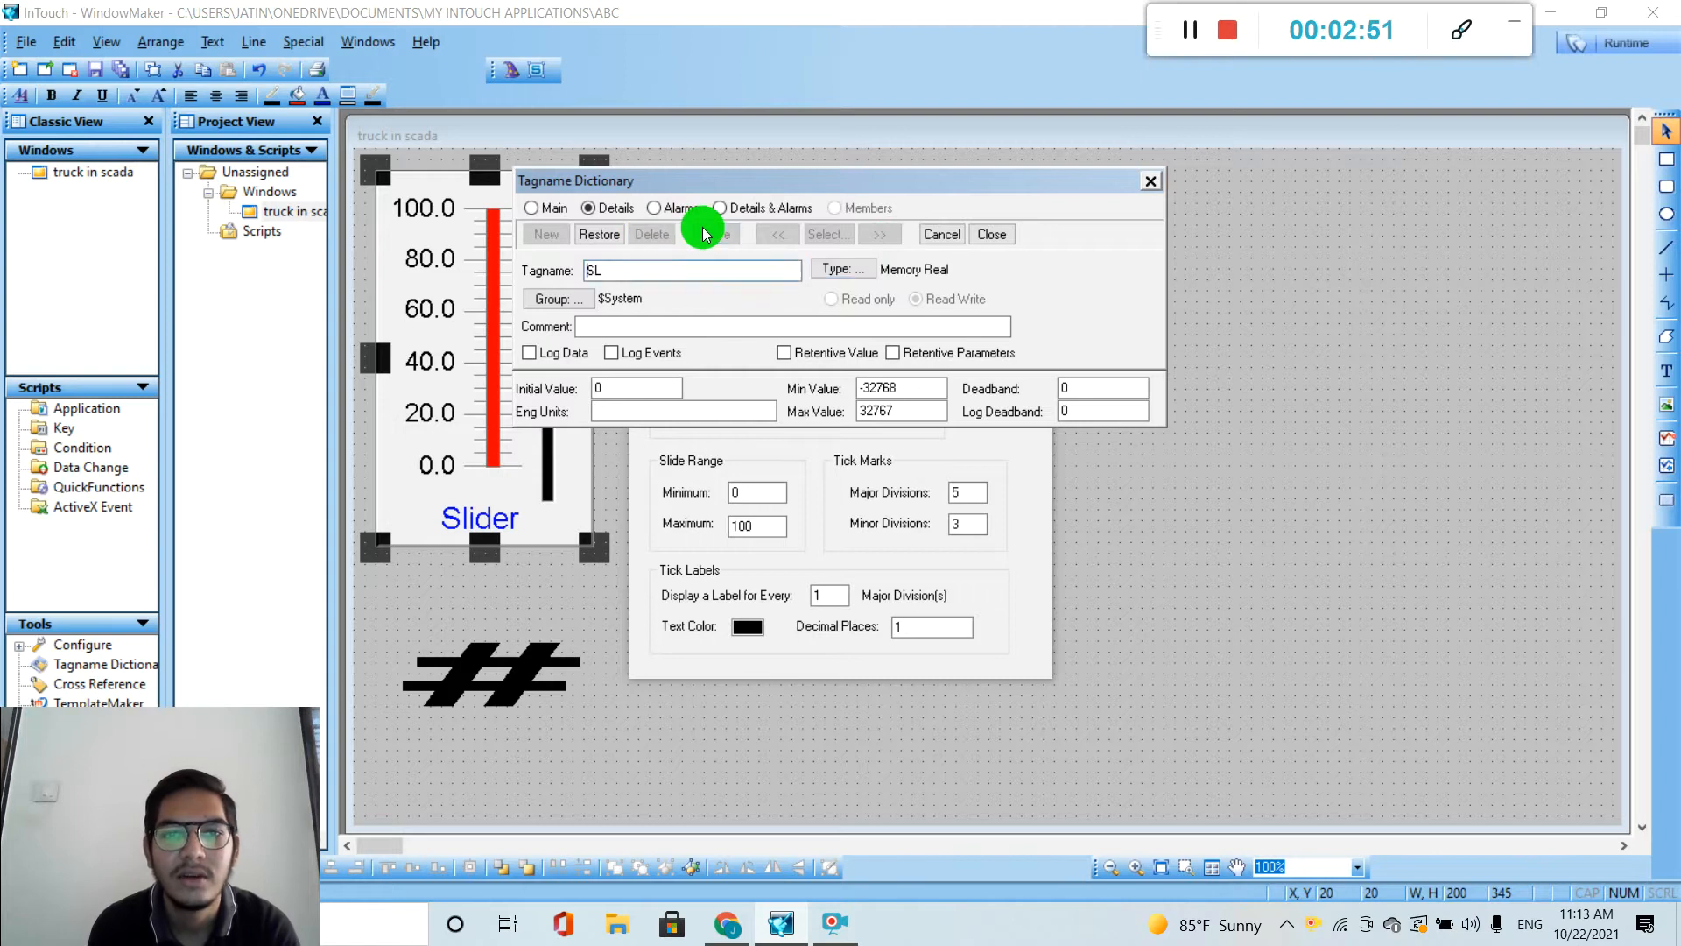
pyautogui.click(983, 235)
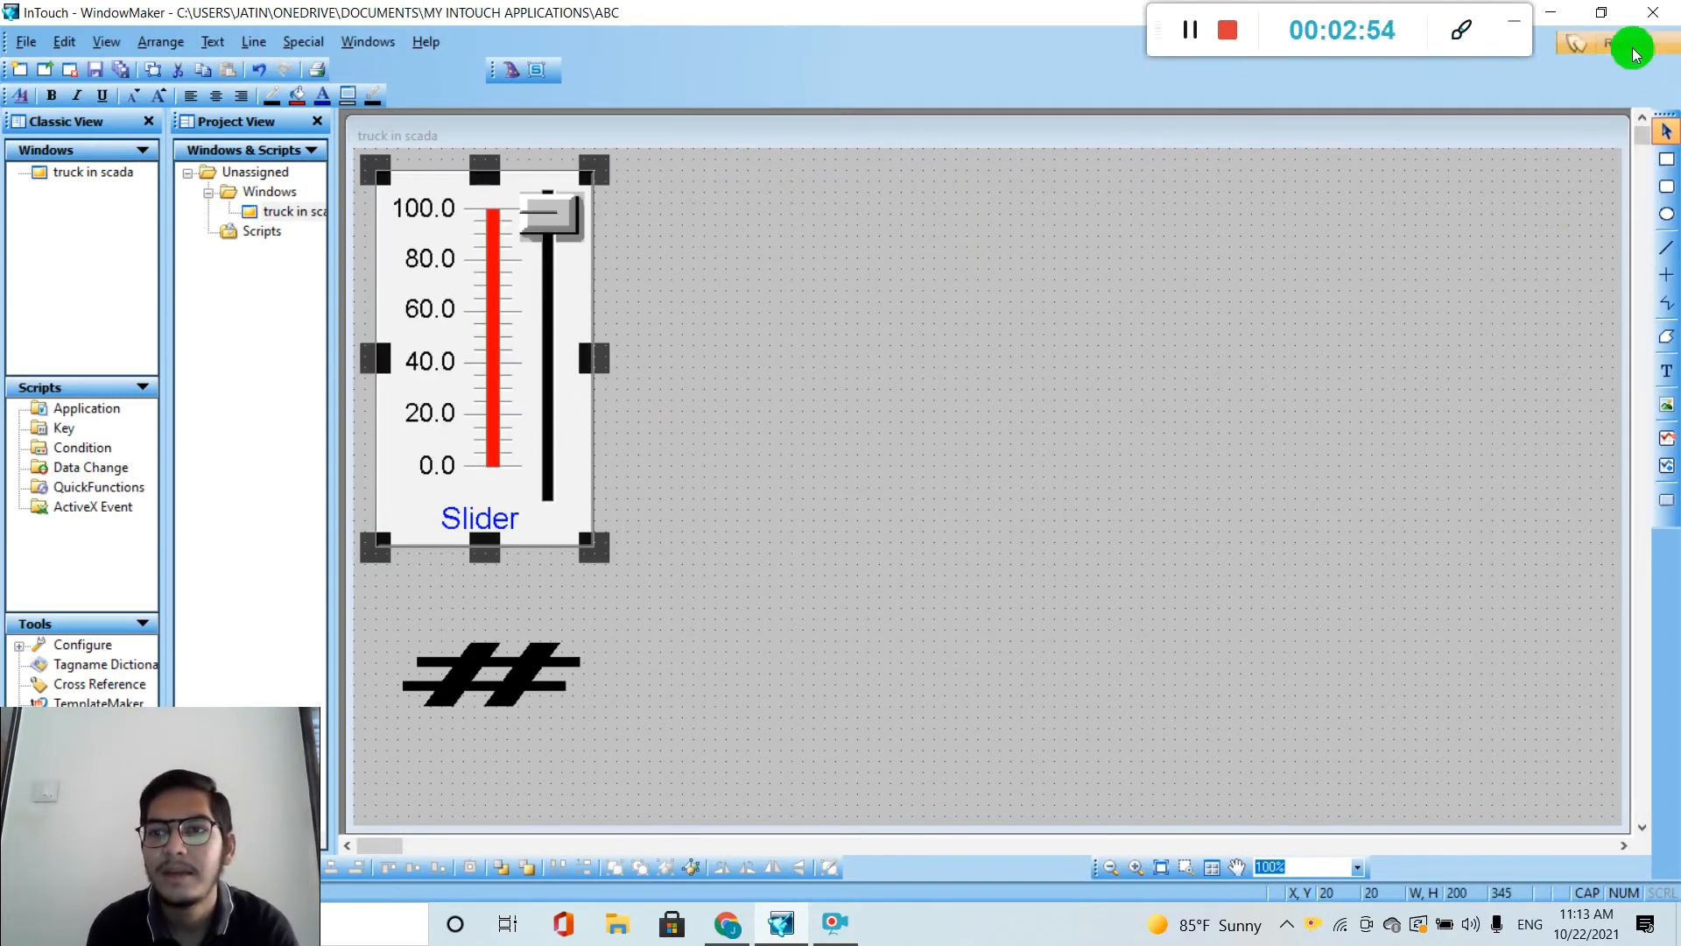
# Run the window in demo mode without a license and test the slider by moving its handle.
pyautogui.click(1631, 50)
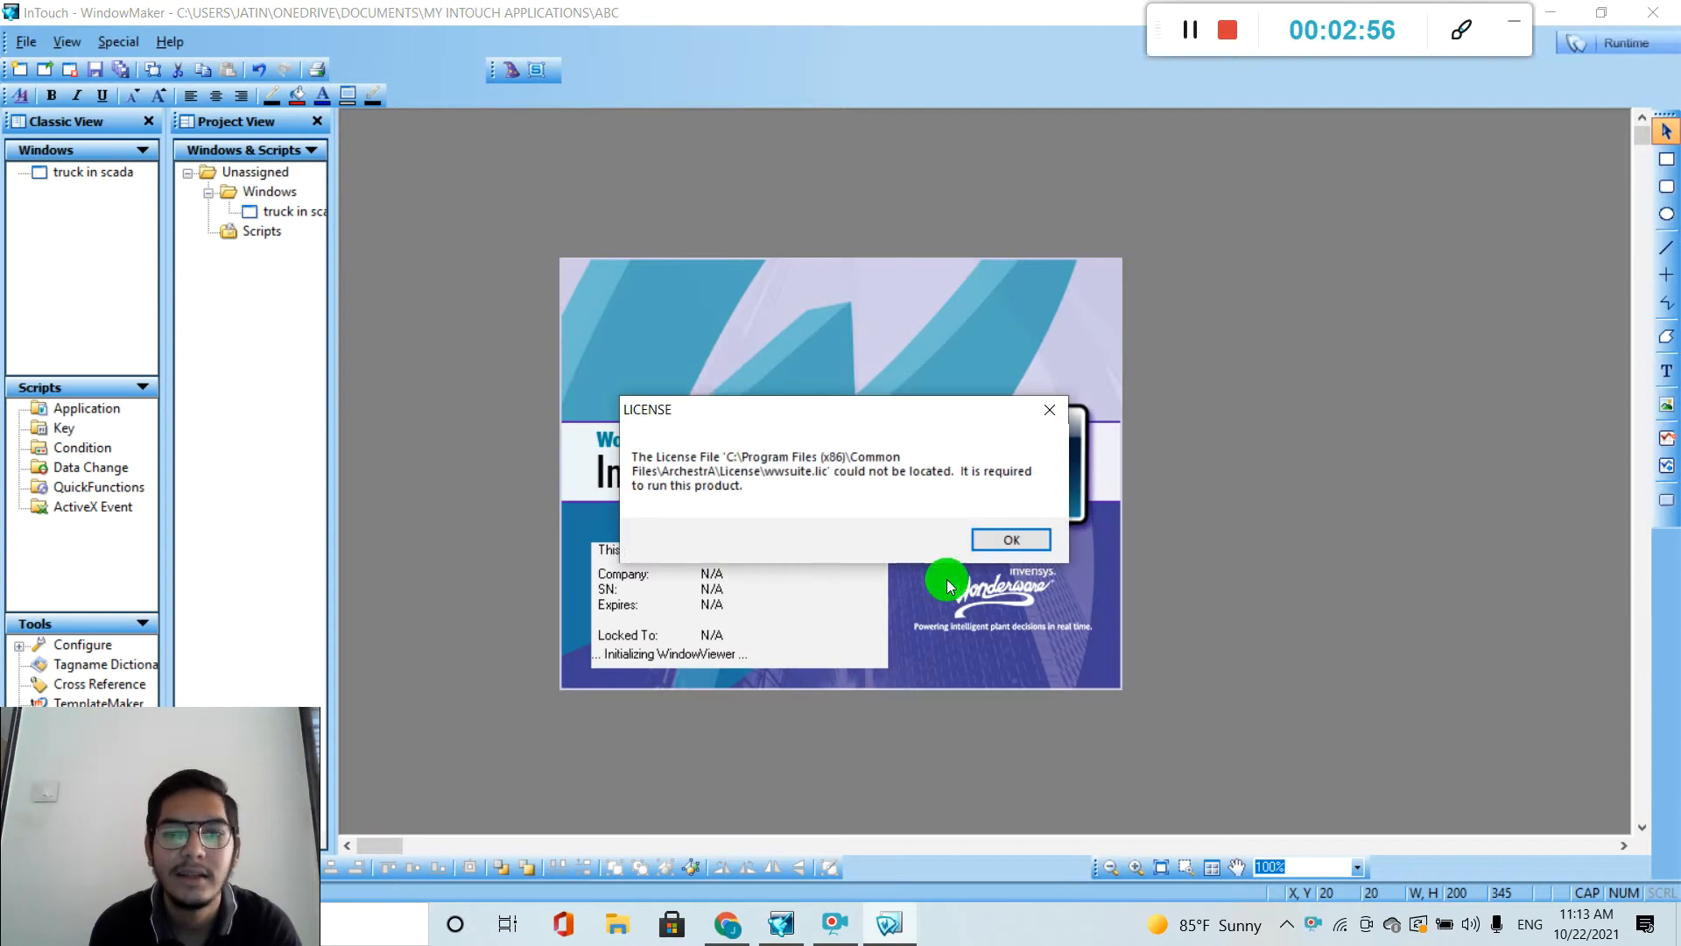
pyautogui.click(1023, 533)
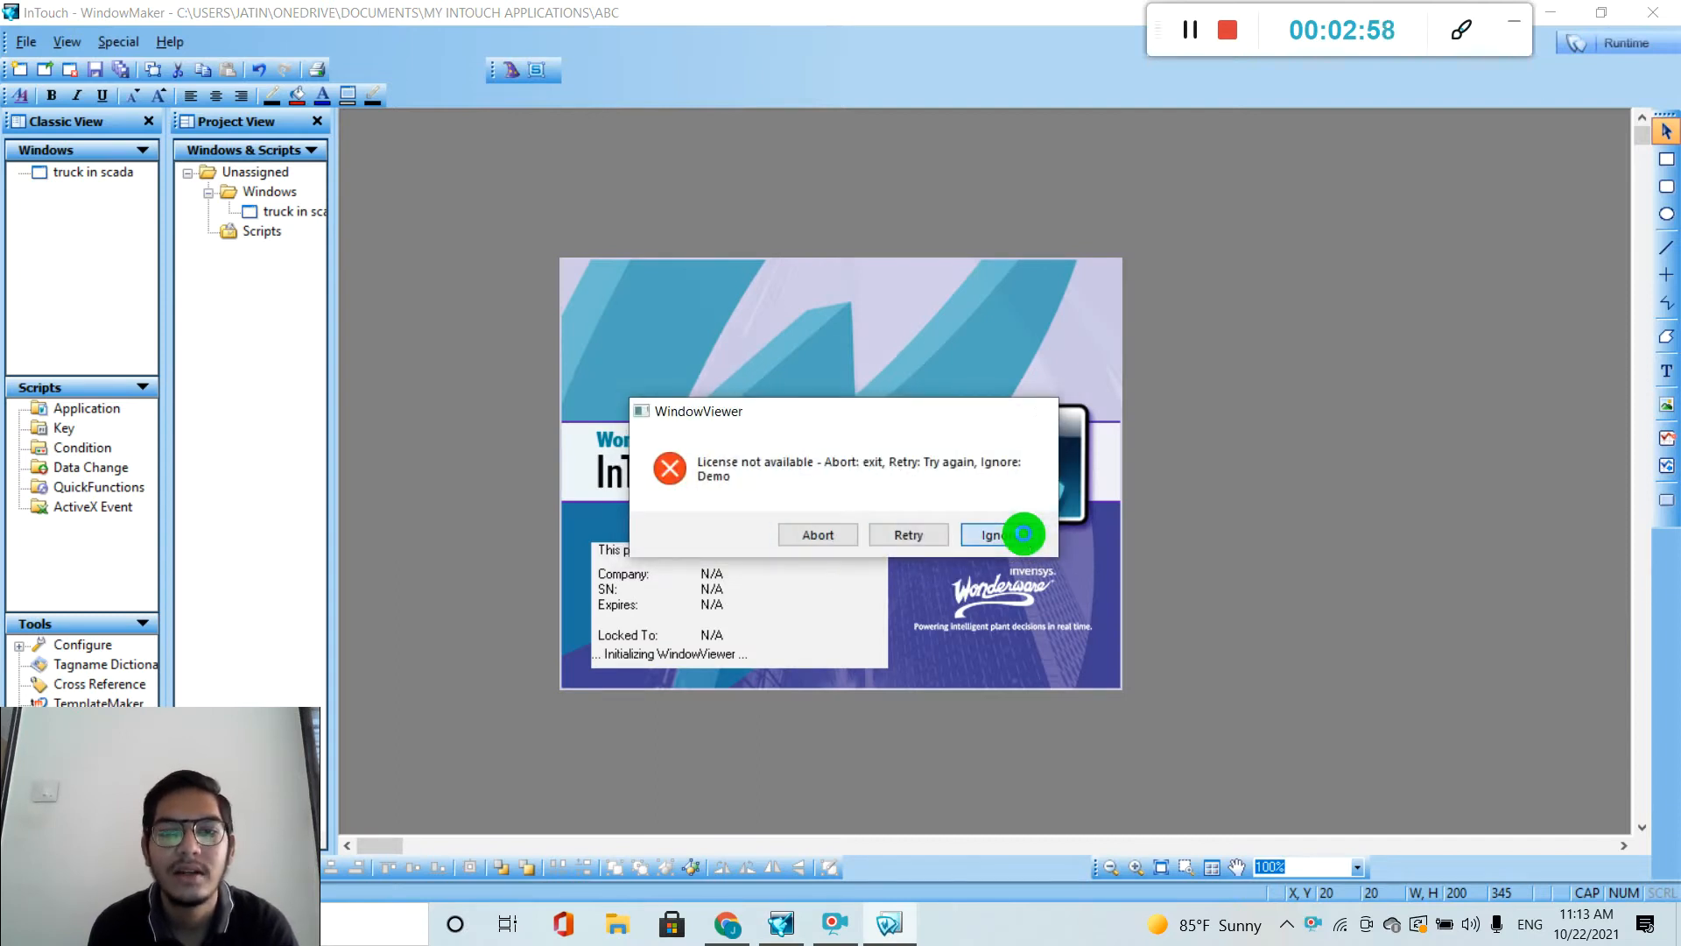
pyautogui.click(1023, 533)
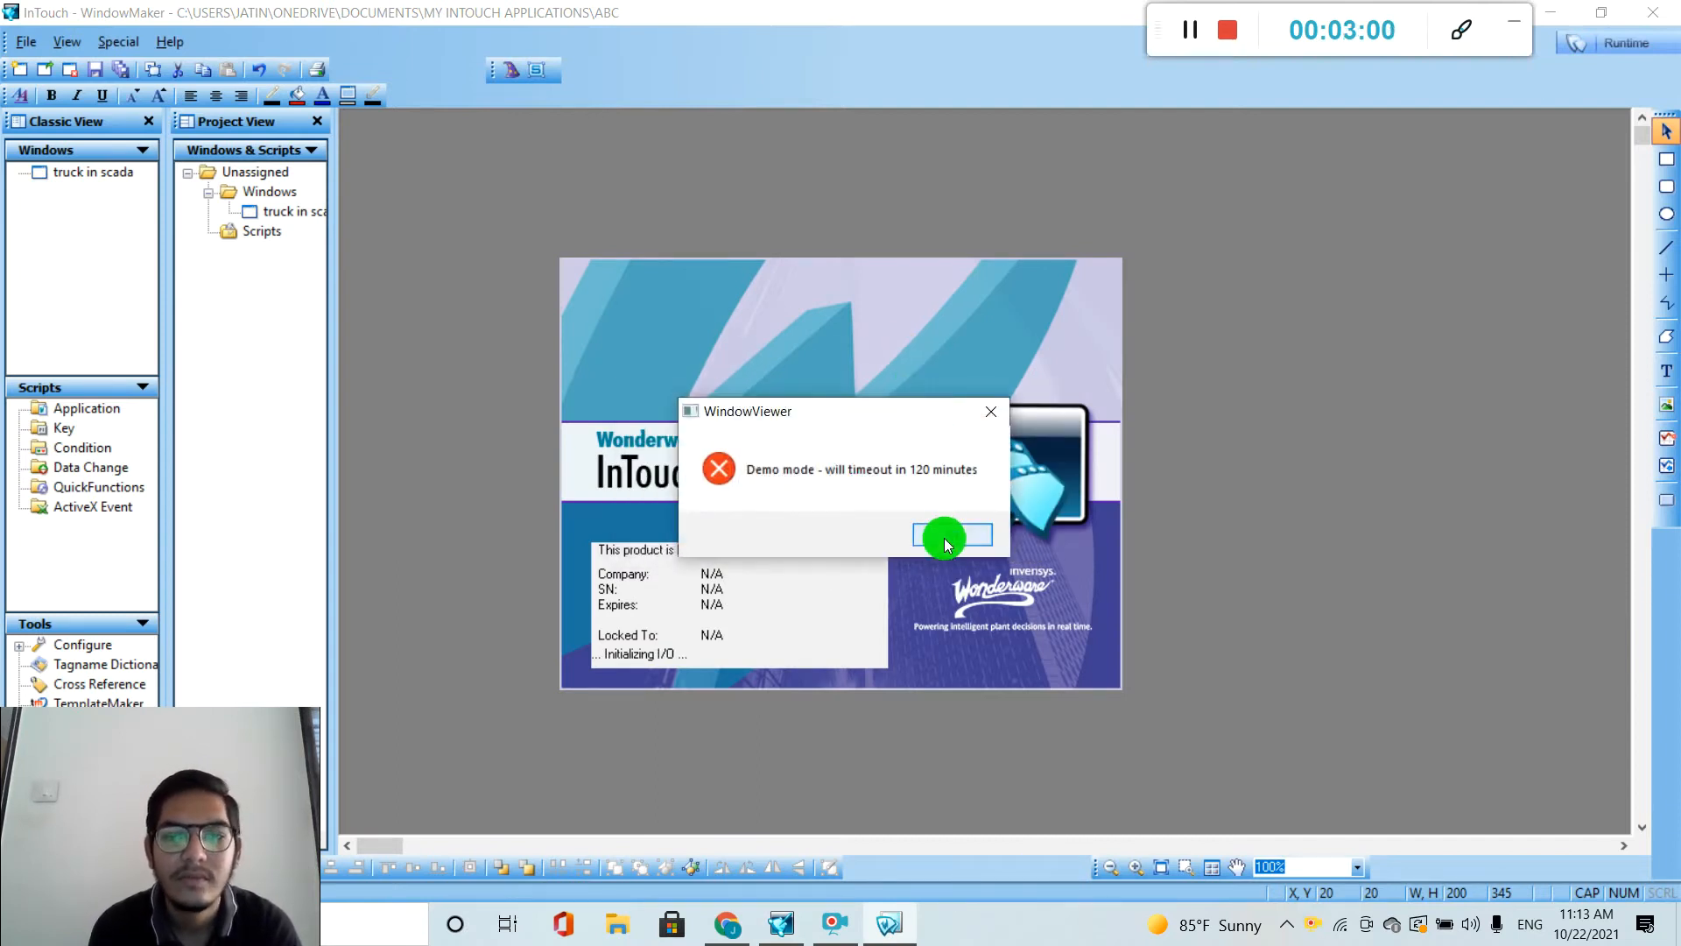
pyautogui.click(944, 536)
pyautogui.moveTo(216, 399); pyautogui.dragTo(203, 540)
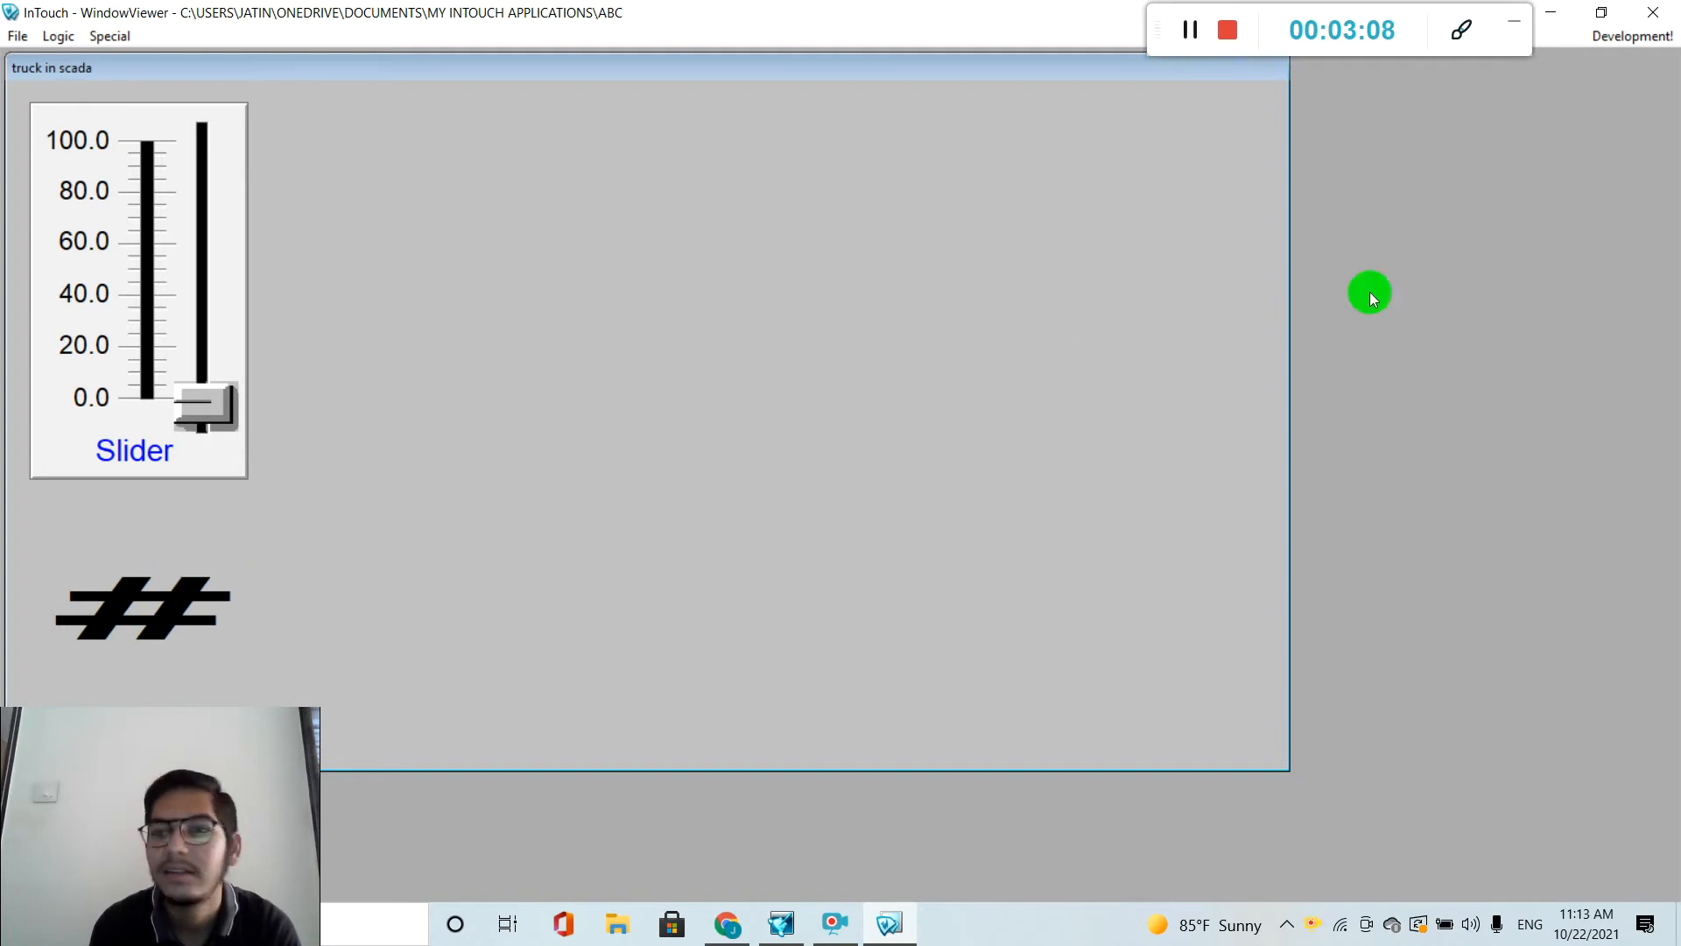
# Return to development mode and give the "##" text an analog value display link with the expression SL.
pyautogui.click(1636, 38)
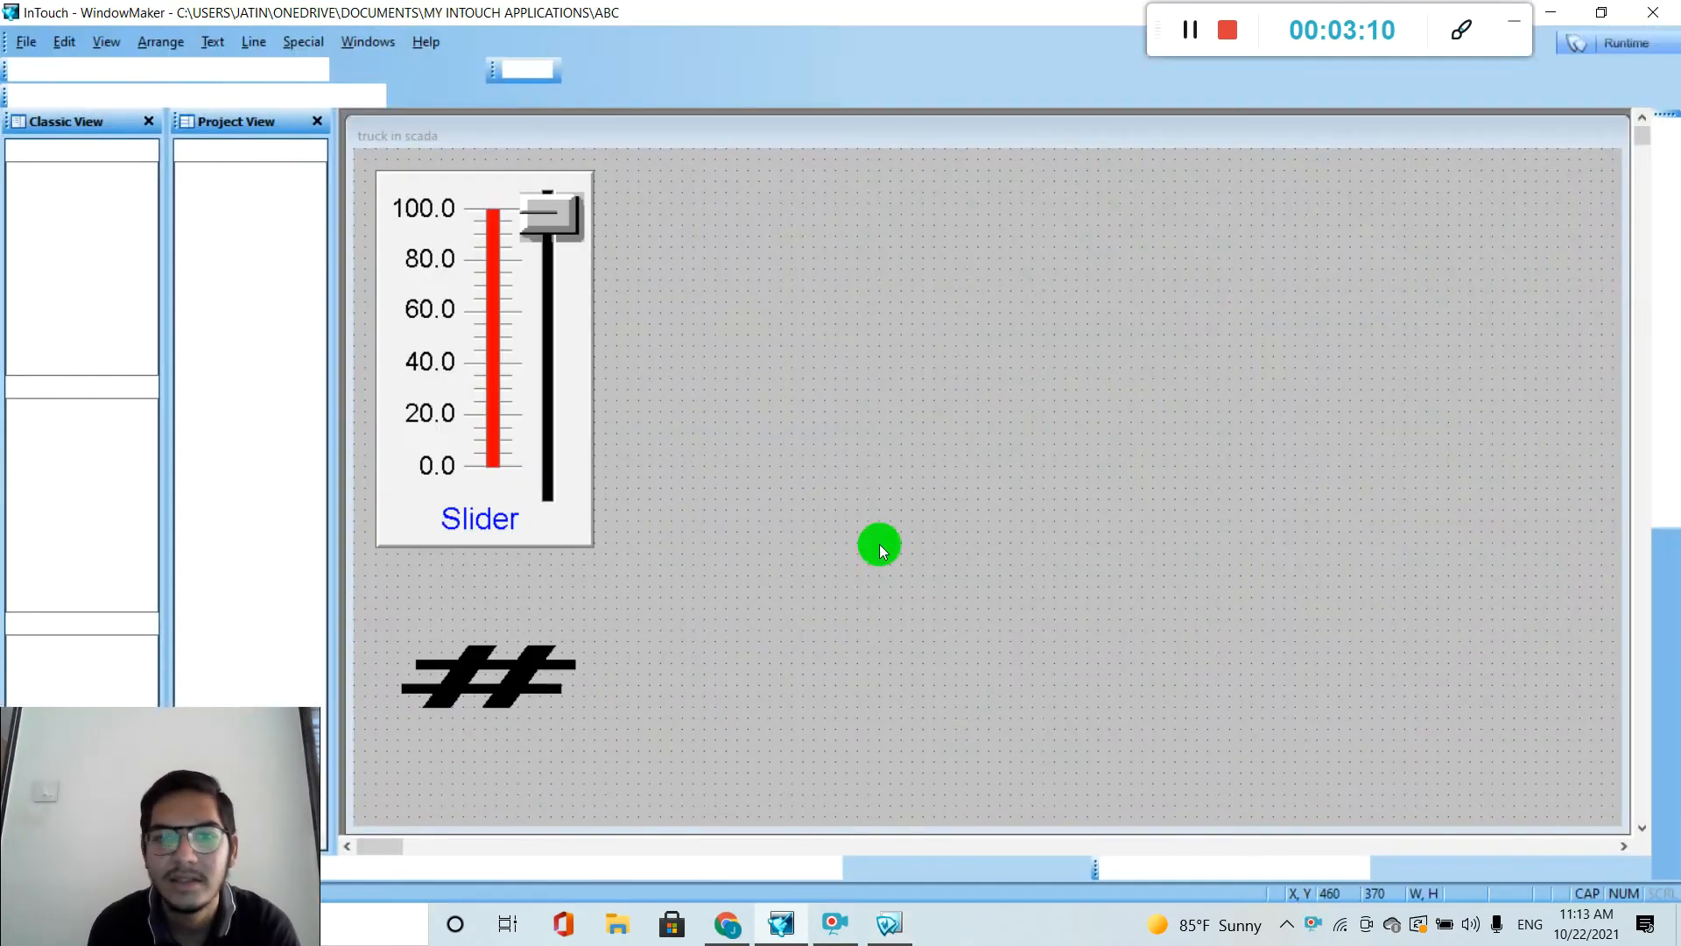
pyautogui.doubleClick(508, 687)
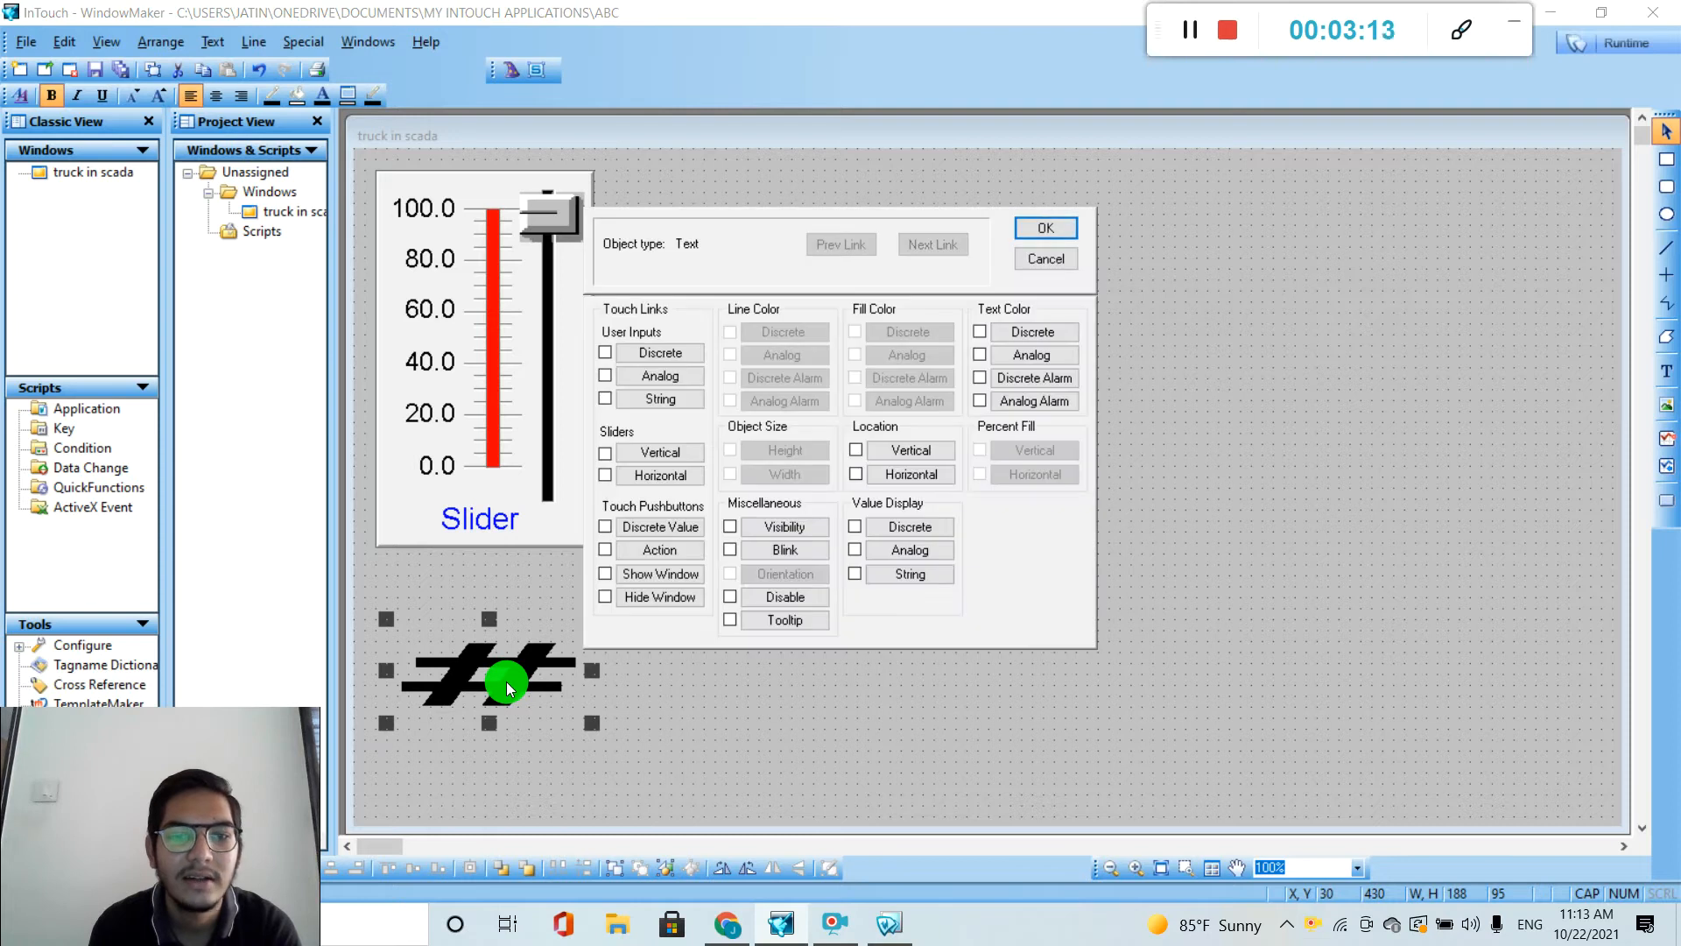
pyautogui.click(860, 551)
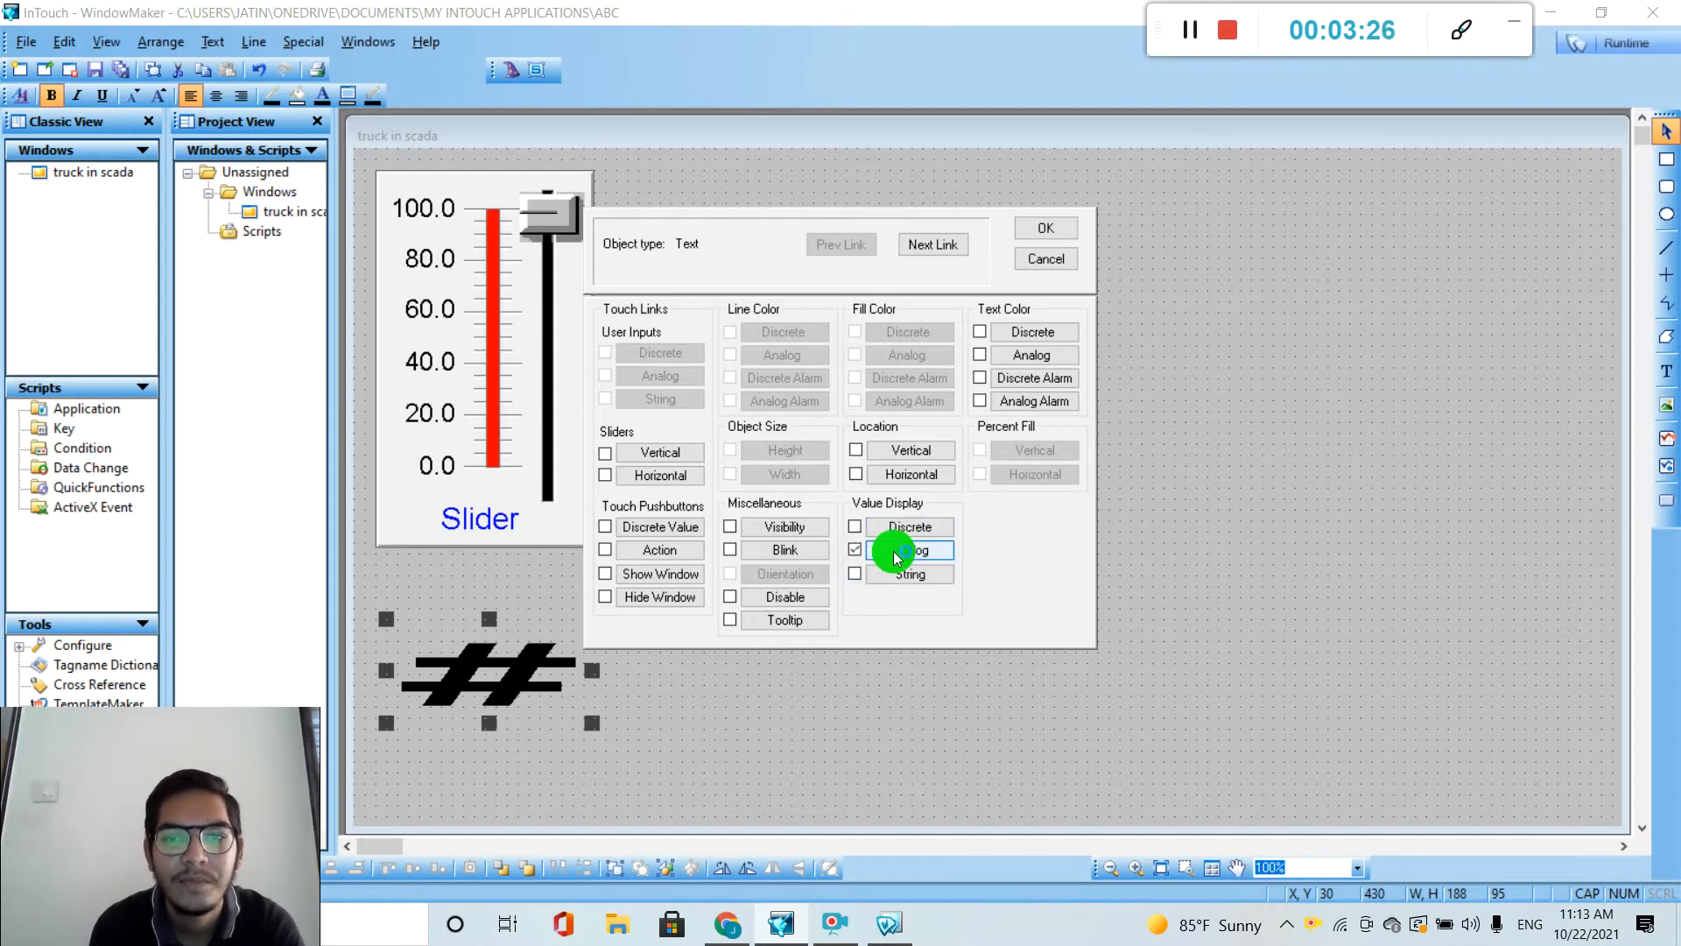
pyautogui.click(897, 551)
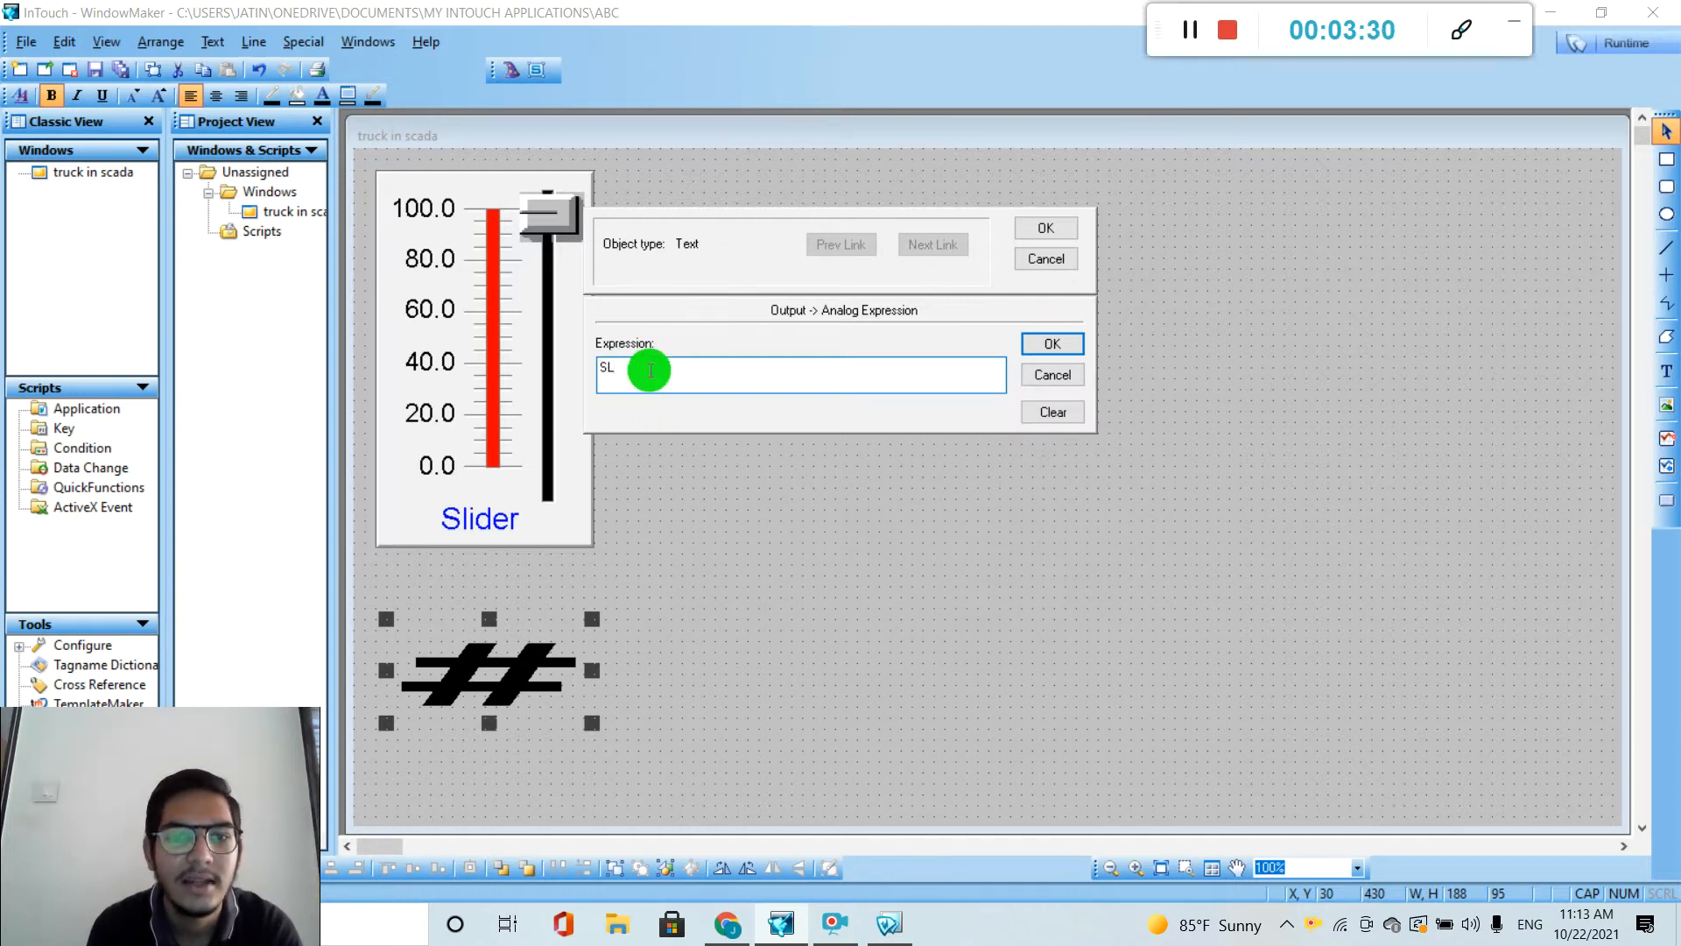
pyautogui.click(1042, 346)
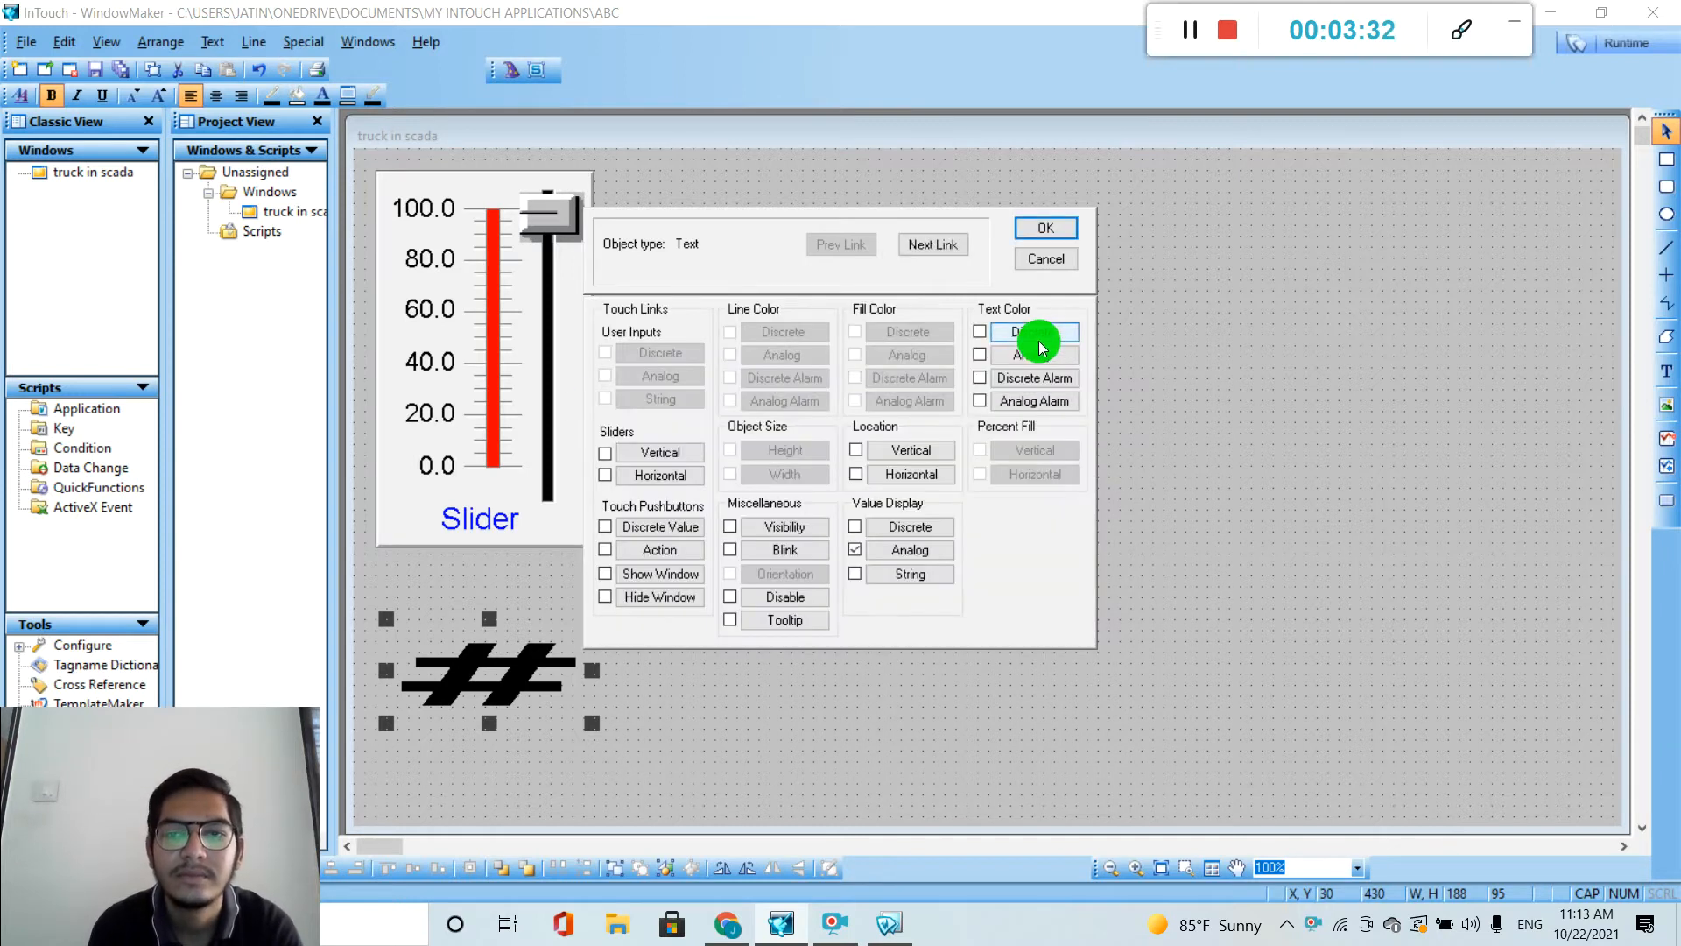
pyautogui.click(1053, 240)
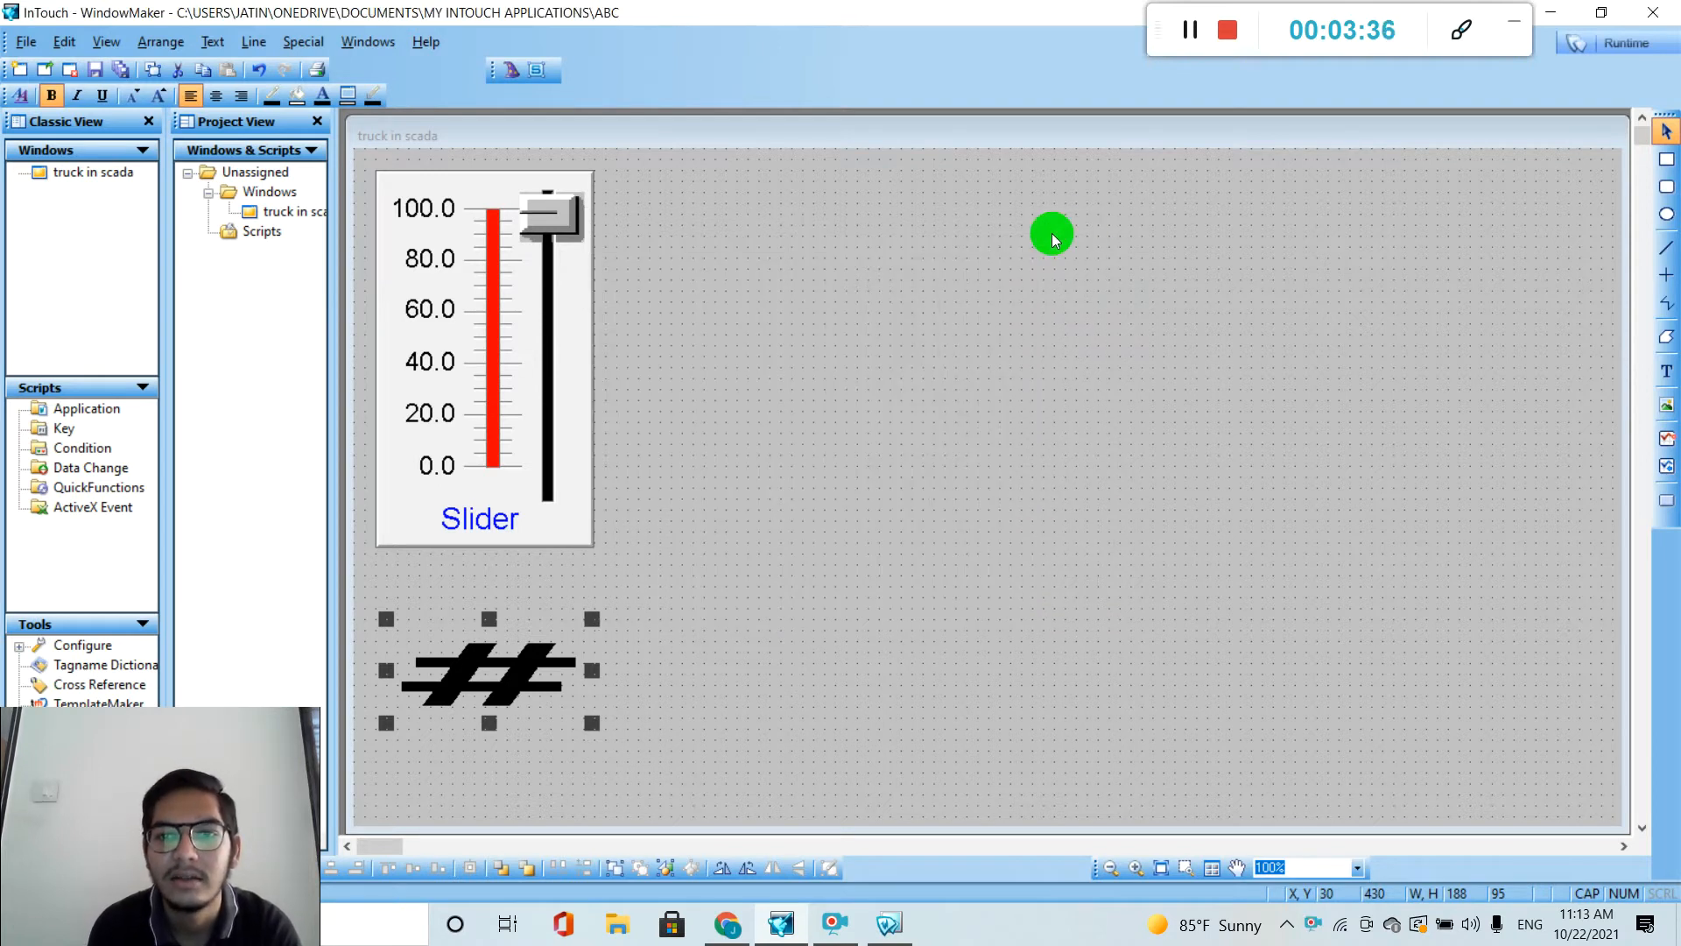
# Run the window, test the slider against the linked numeric value display, and return to development mode.
pyautogui.click(1641, 49)
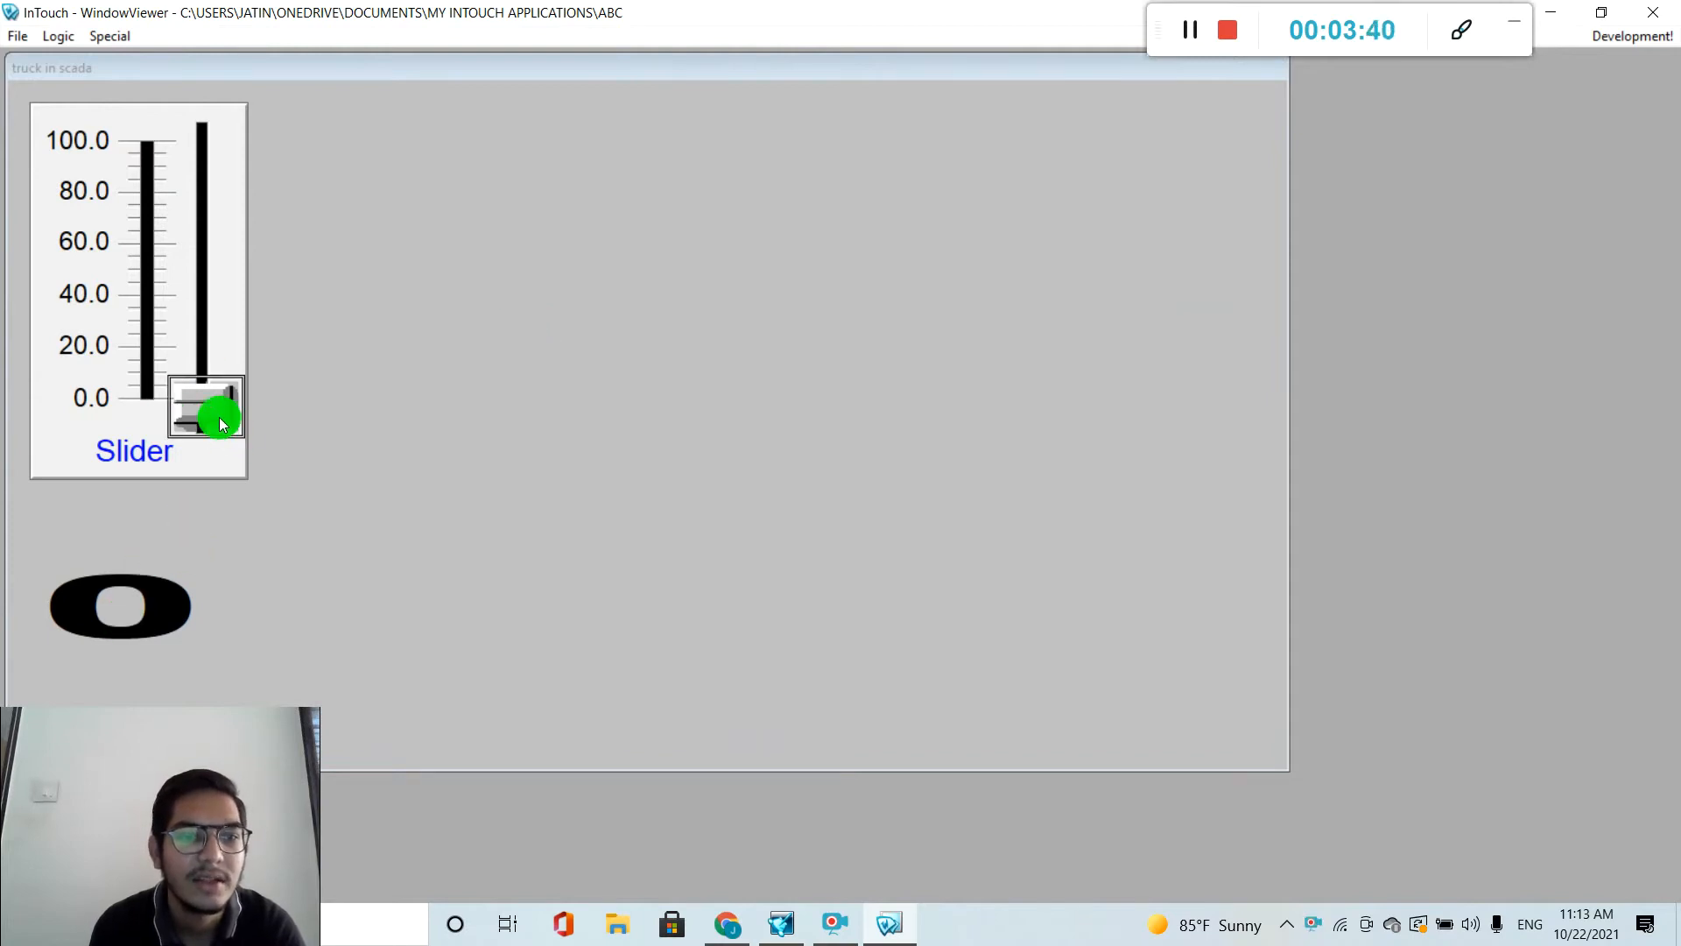
pyautogui.moveTo(220, 423); pyautogui.dragTo(218, 555)
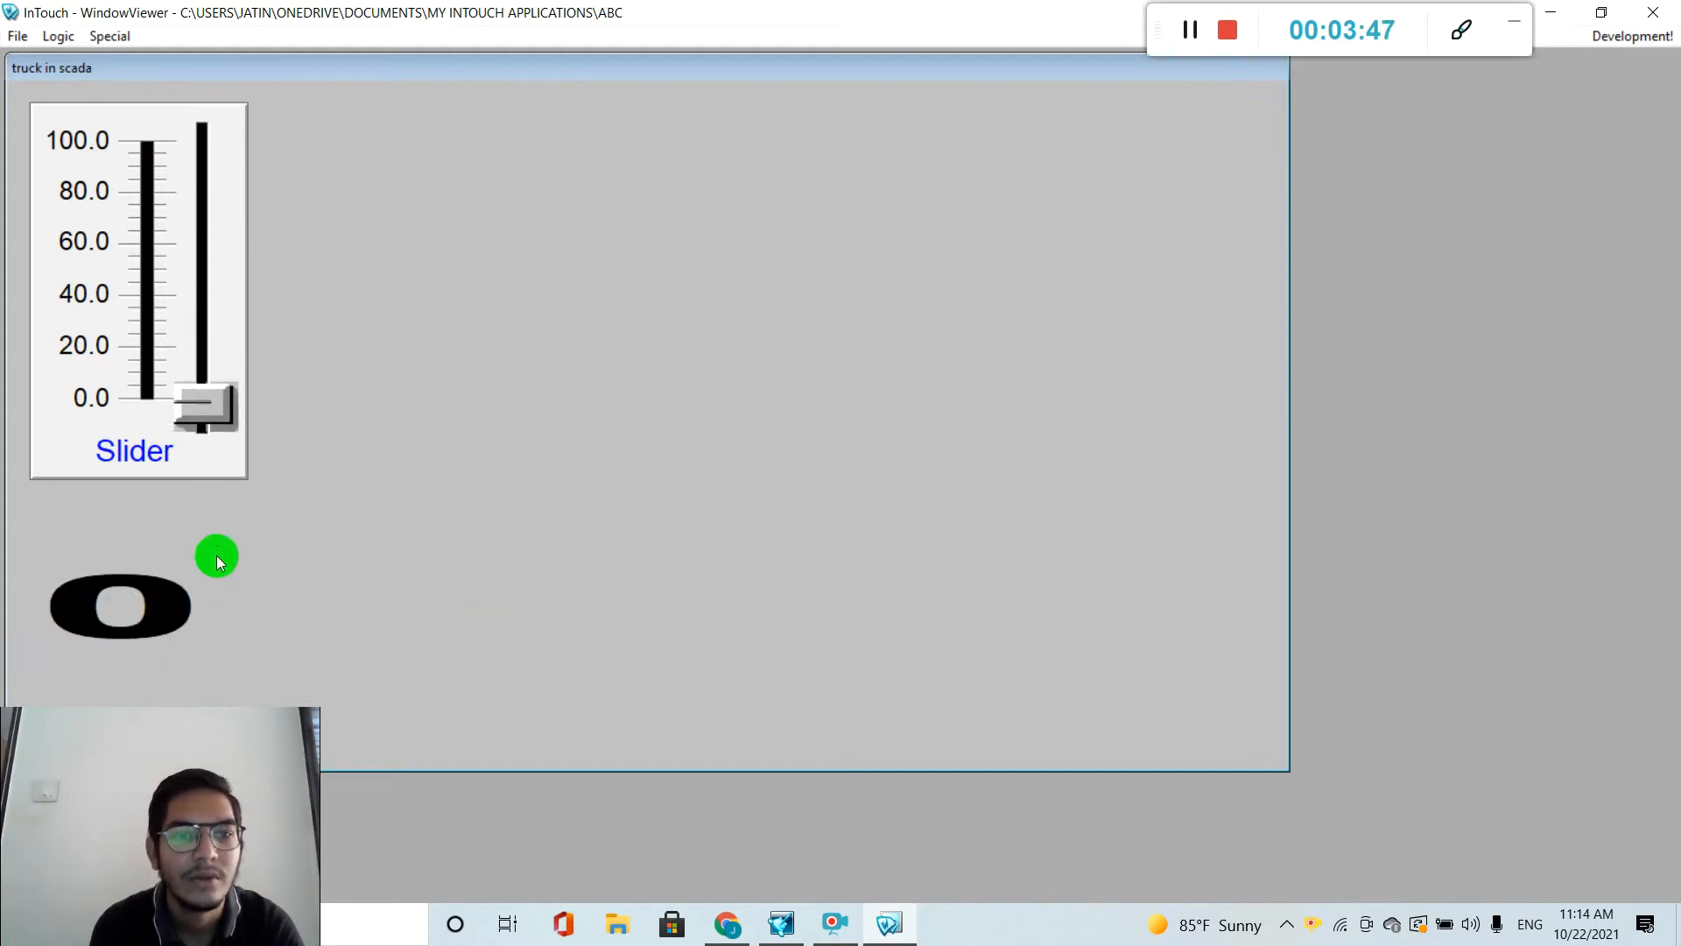
pyautogui.click(1616, 39)
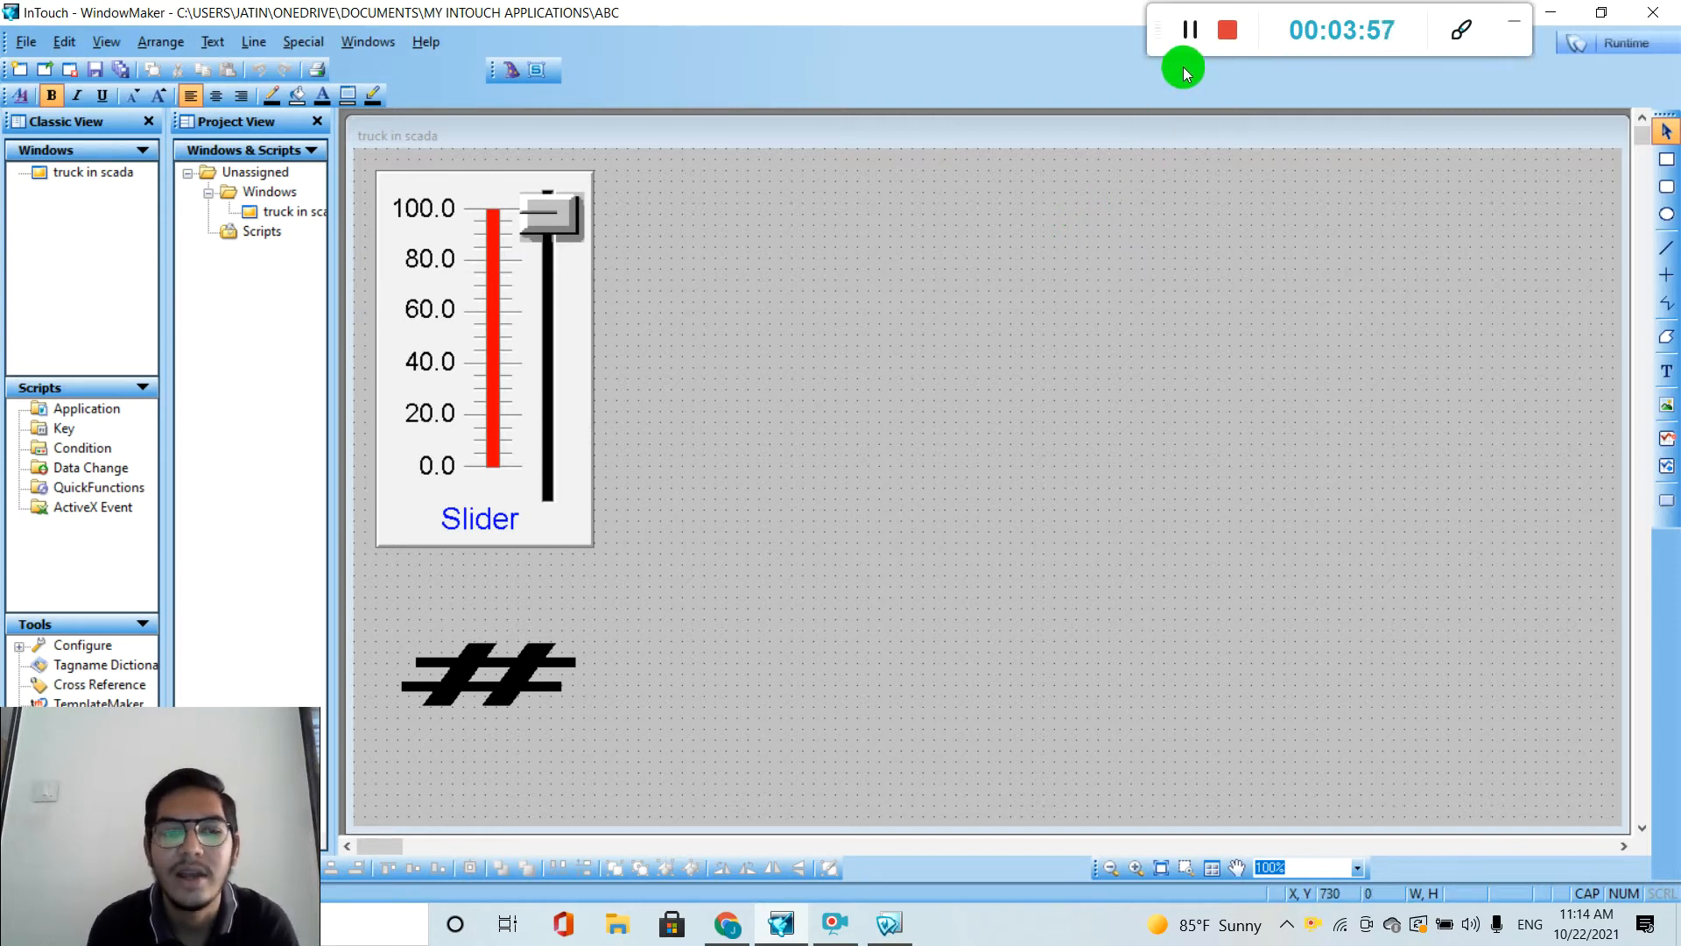
pyautogui.click(1189, 30)
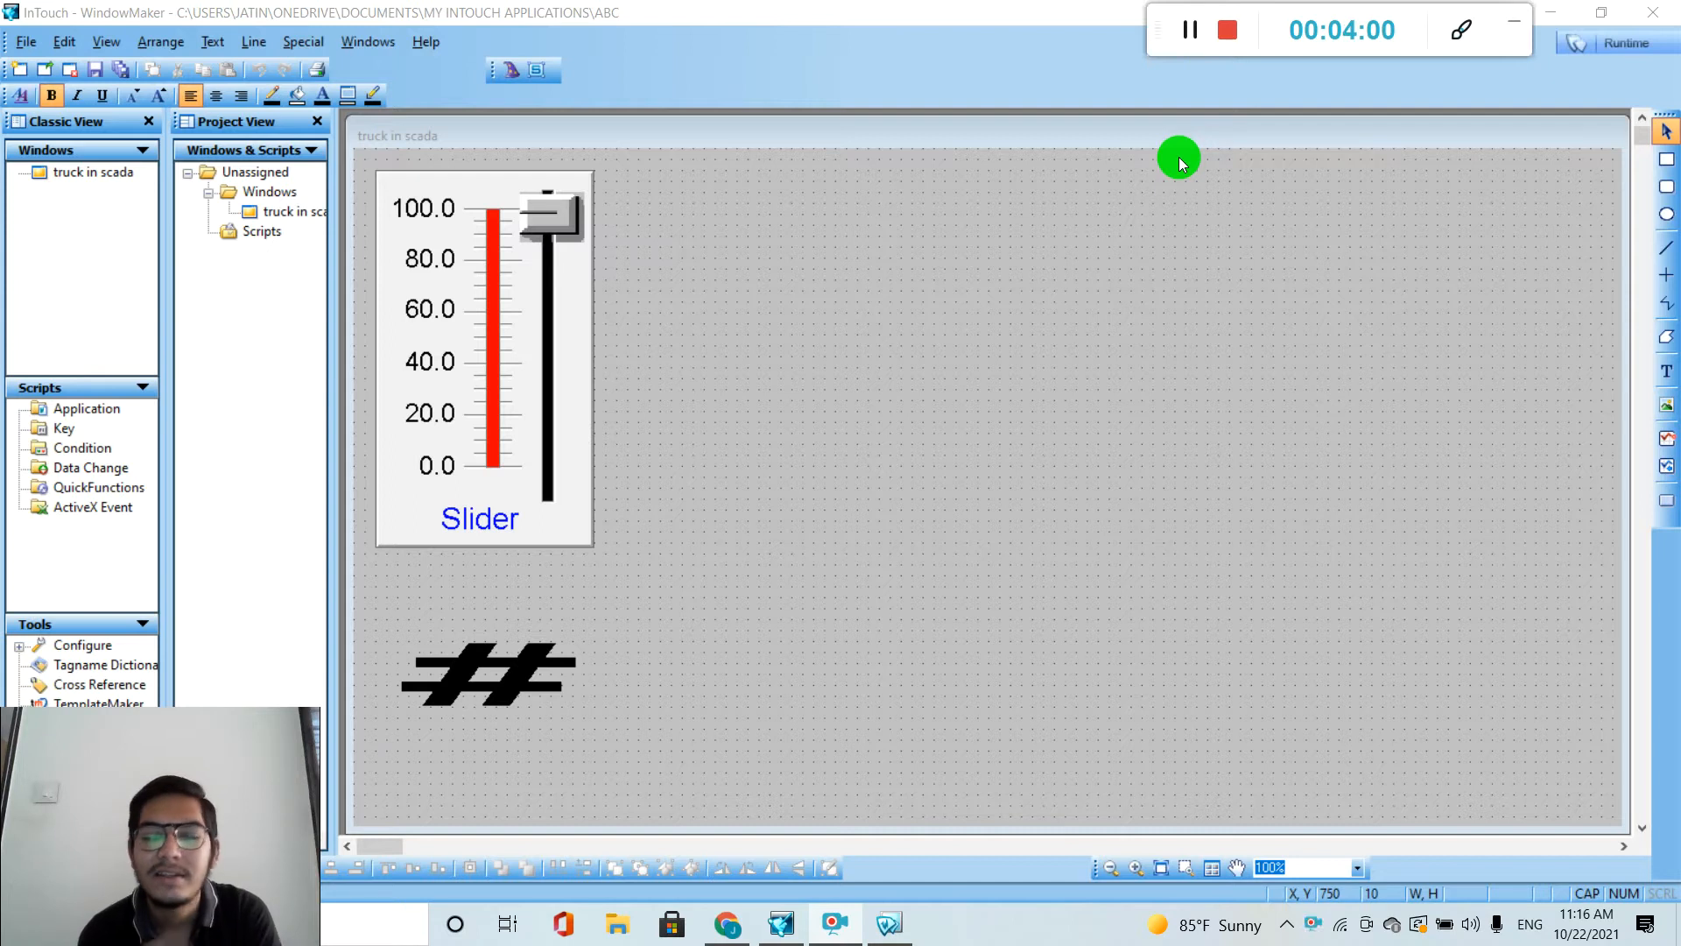
# Insert a Symbol Factory wizard object in the empty window area beside the slider.
pyautogui.click(515, 79)
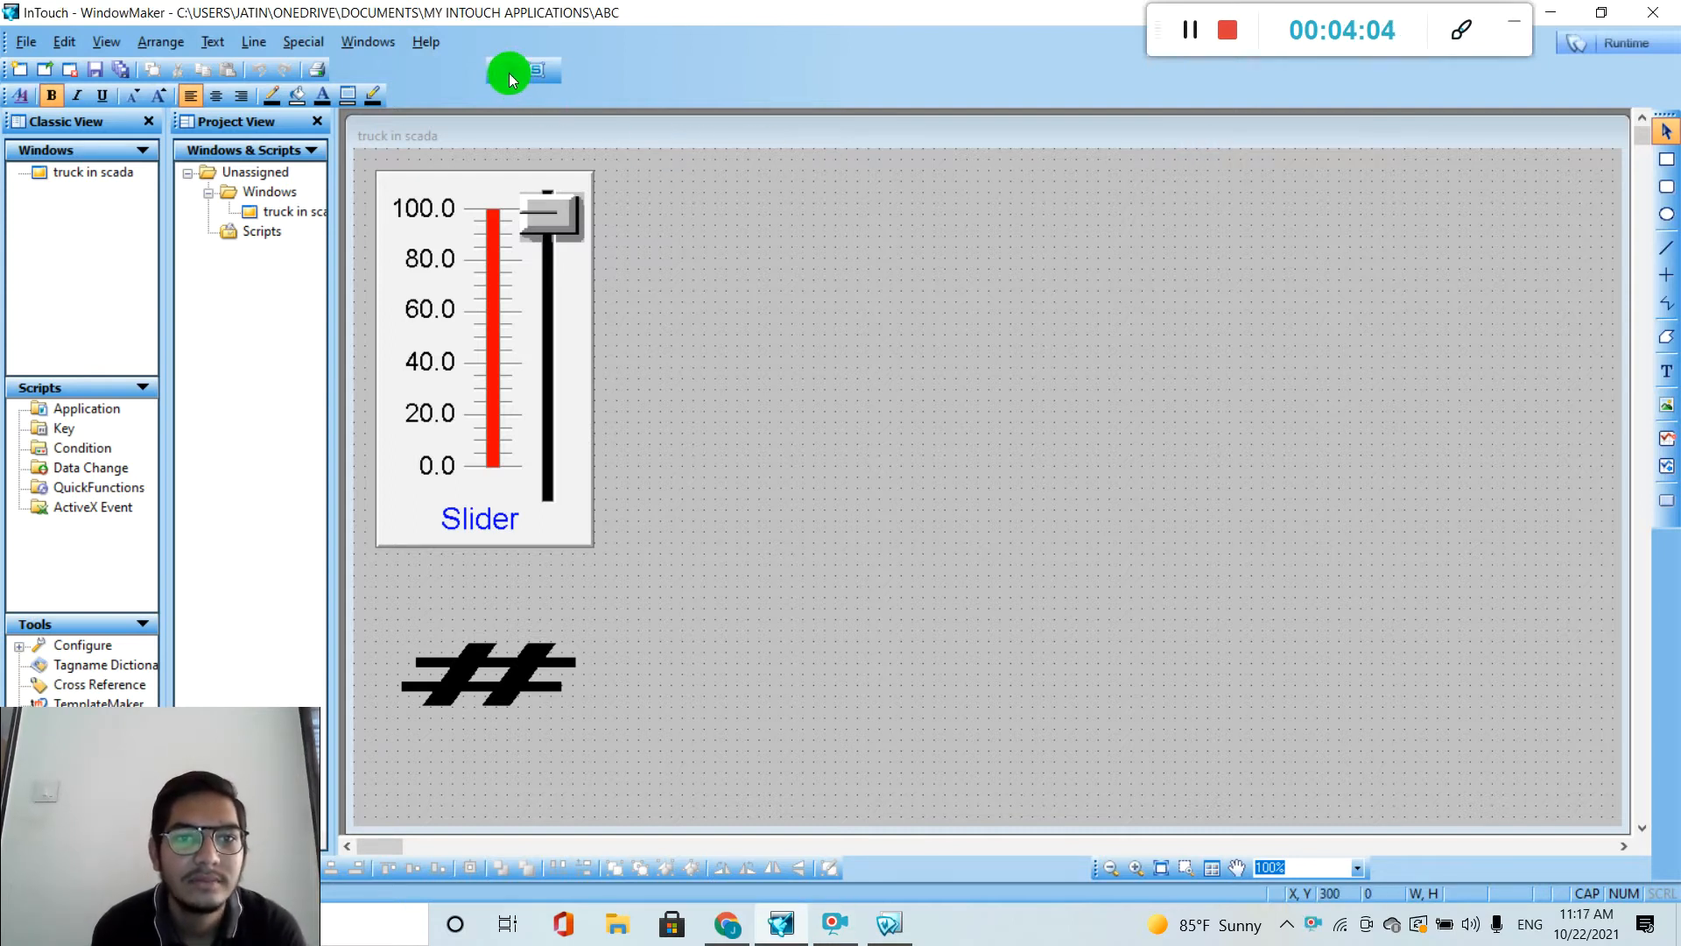
pyautogui.click(510, 72)
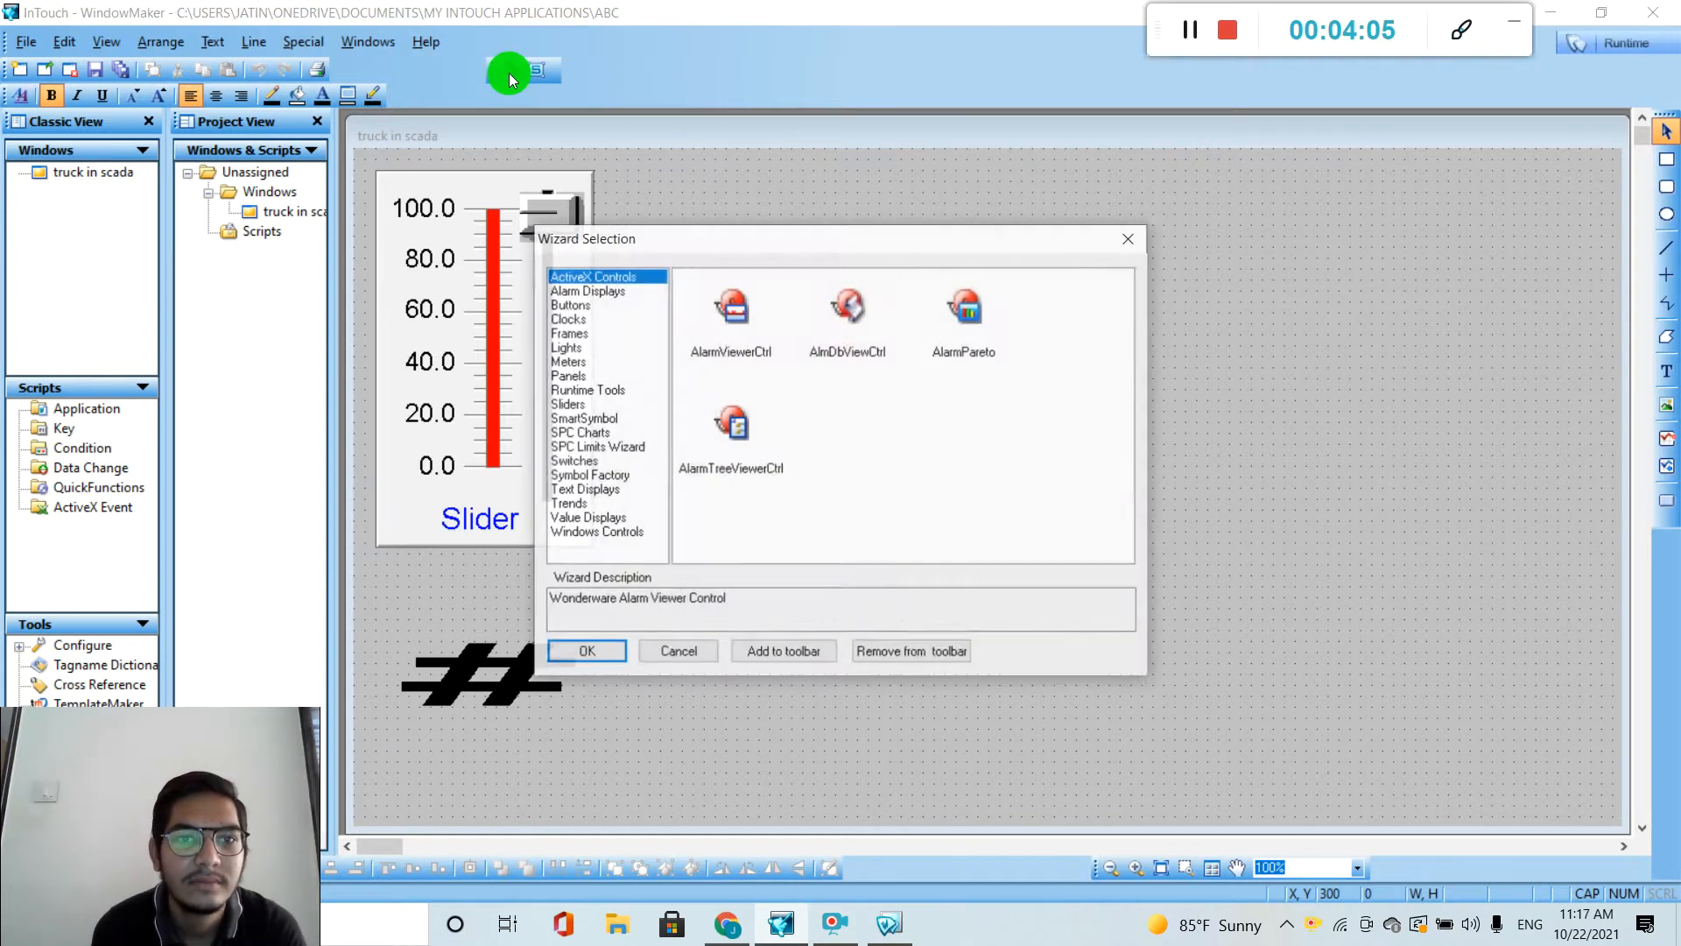
pyautogui.click(601, 477)
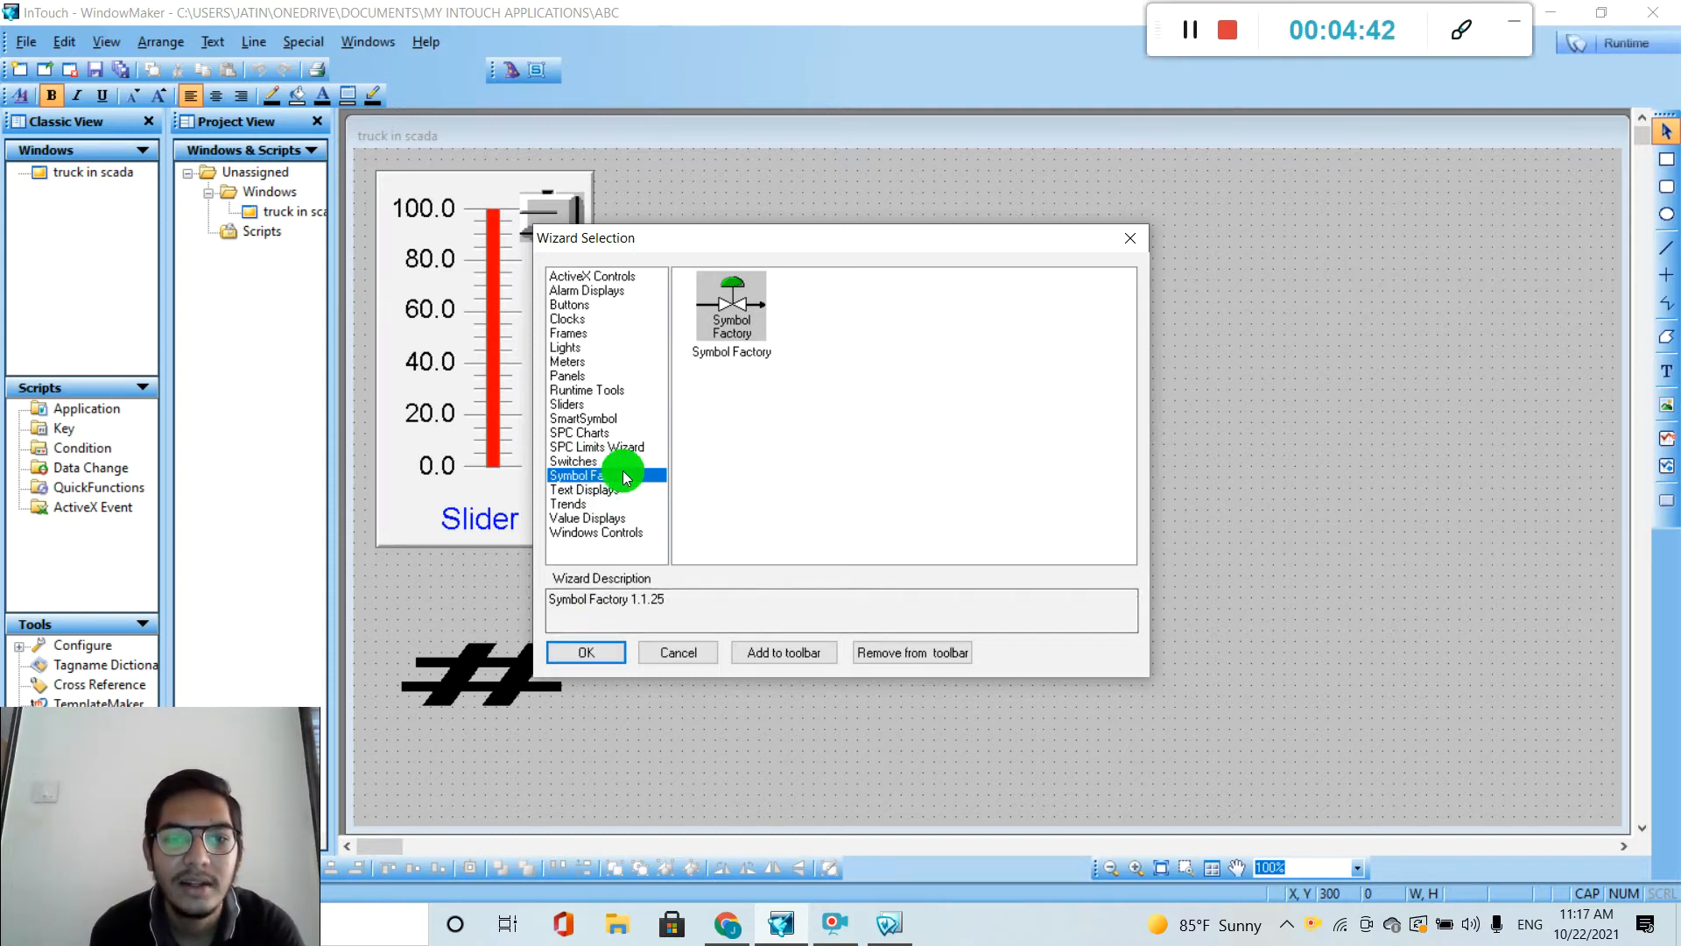
pyautogui.click(714, 322)
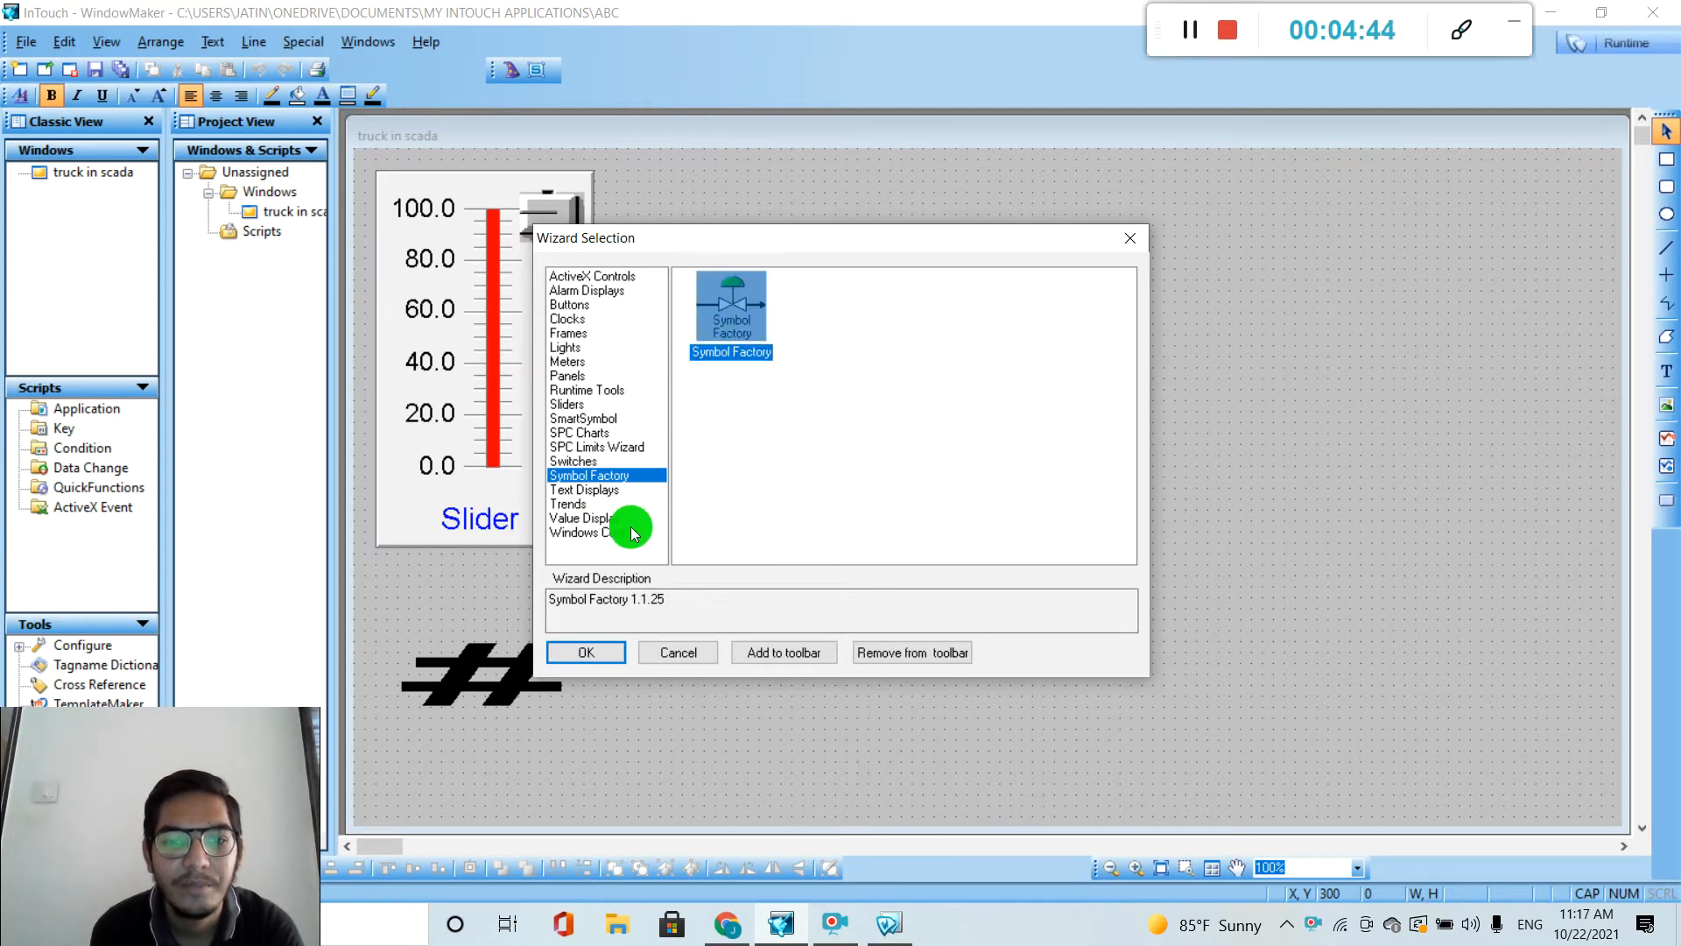
pyautogui.click(587, 655)
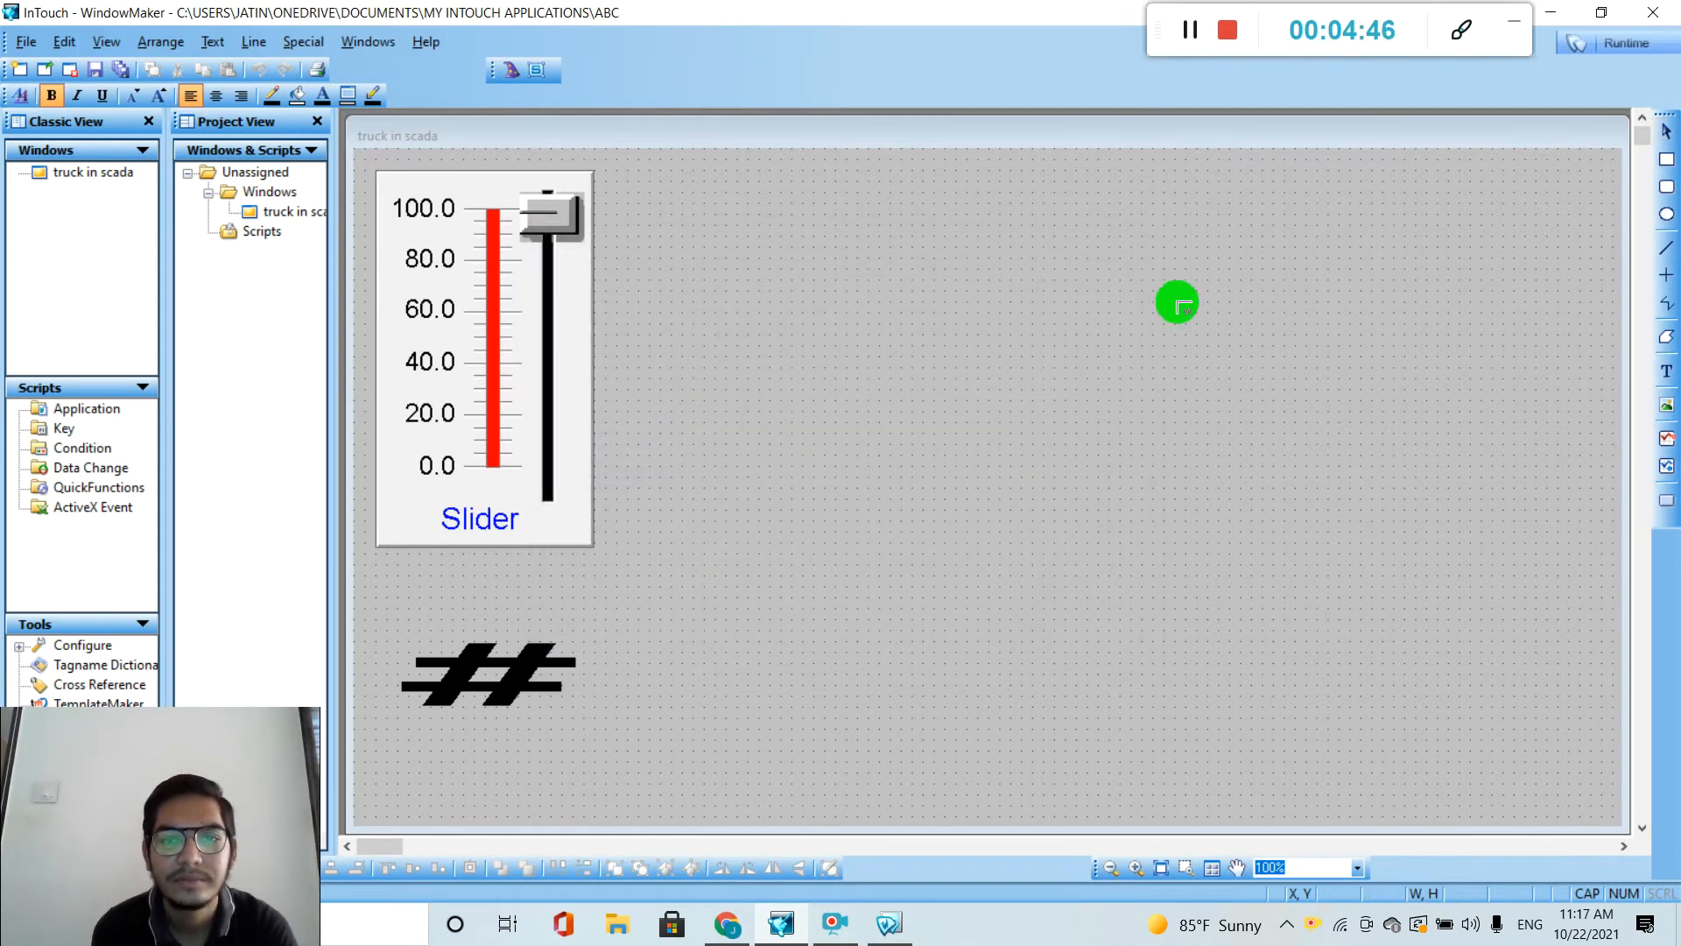
pyautogui.click(900, 274)
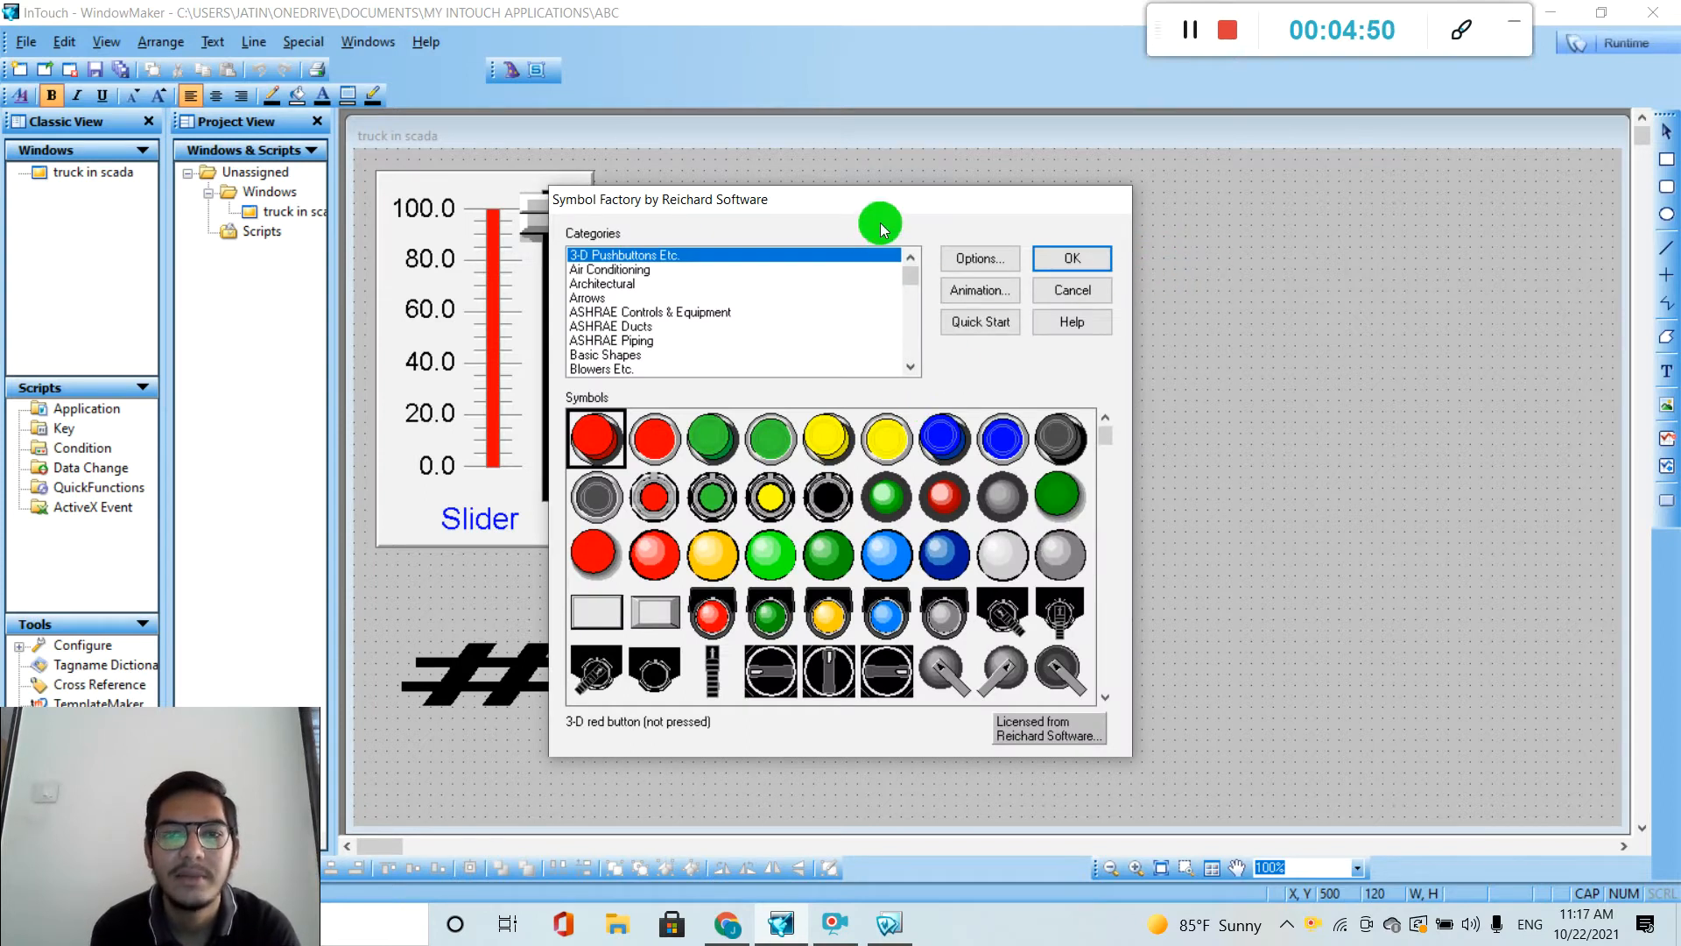
# Choose the Flatbed truck 1 symbol from the Vehicles category and insert it into the window.
pyautogui.moveTo(890, 195); pyautogui.dragTo(1004, 191)
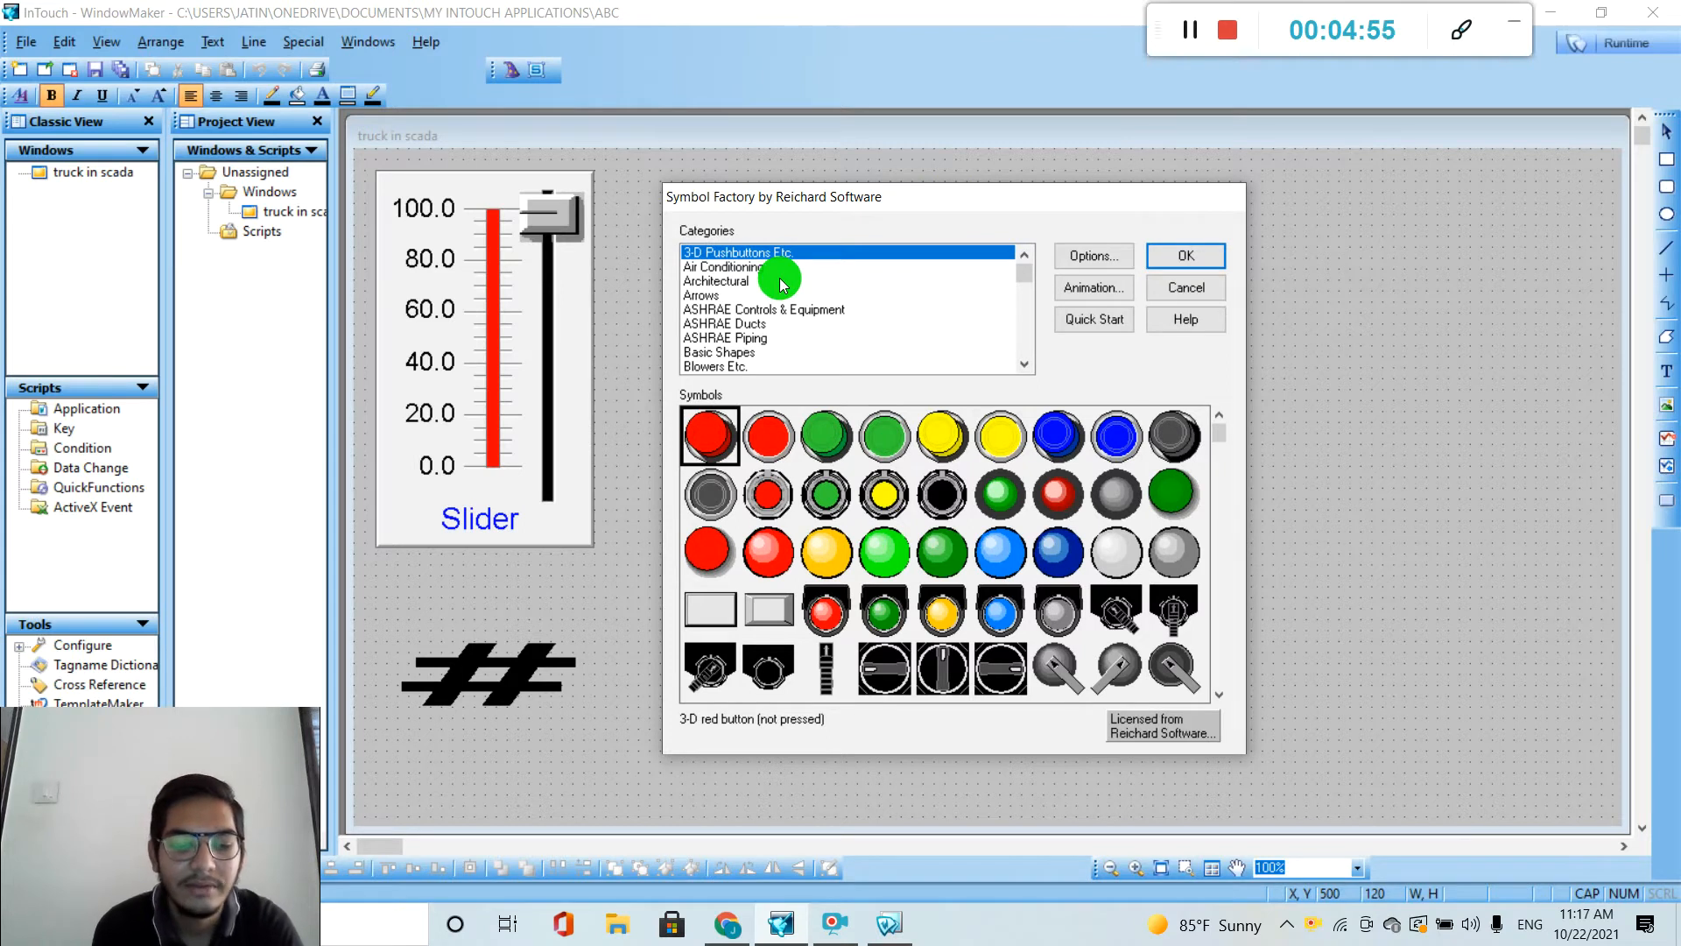
pyautogui.press('End')
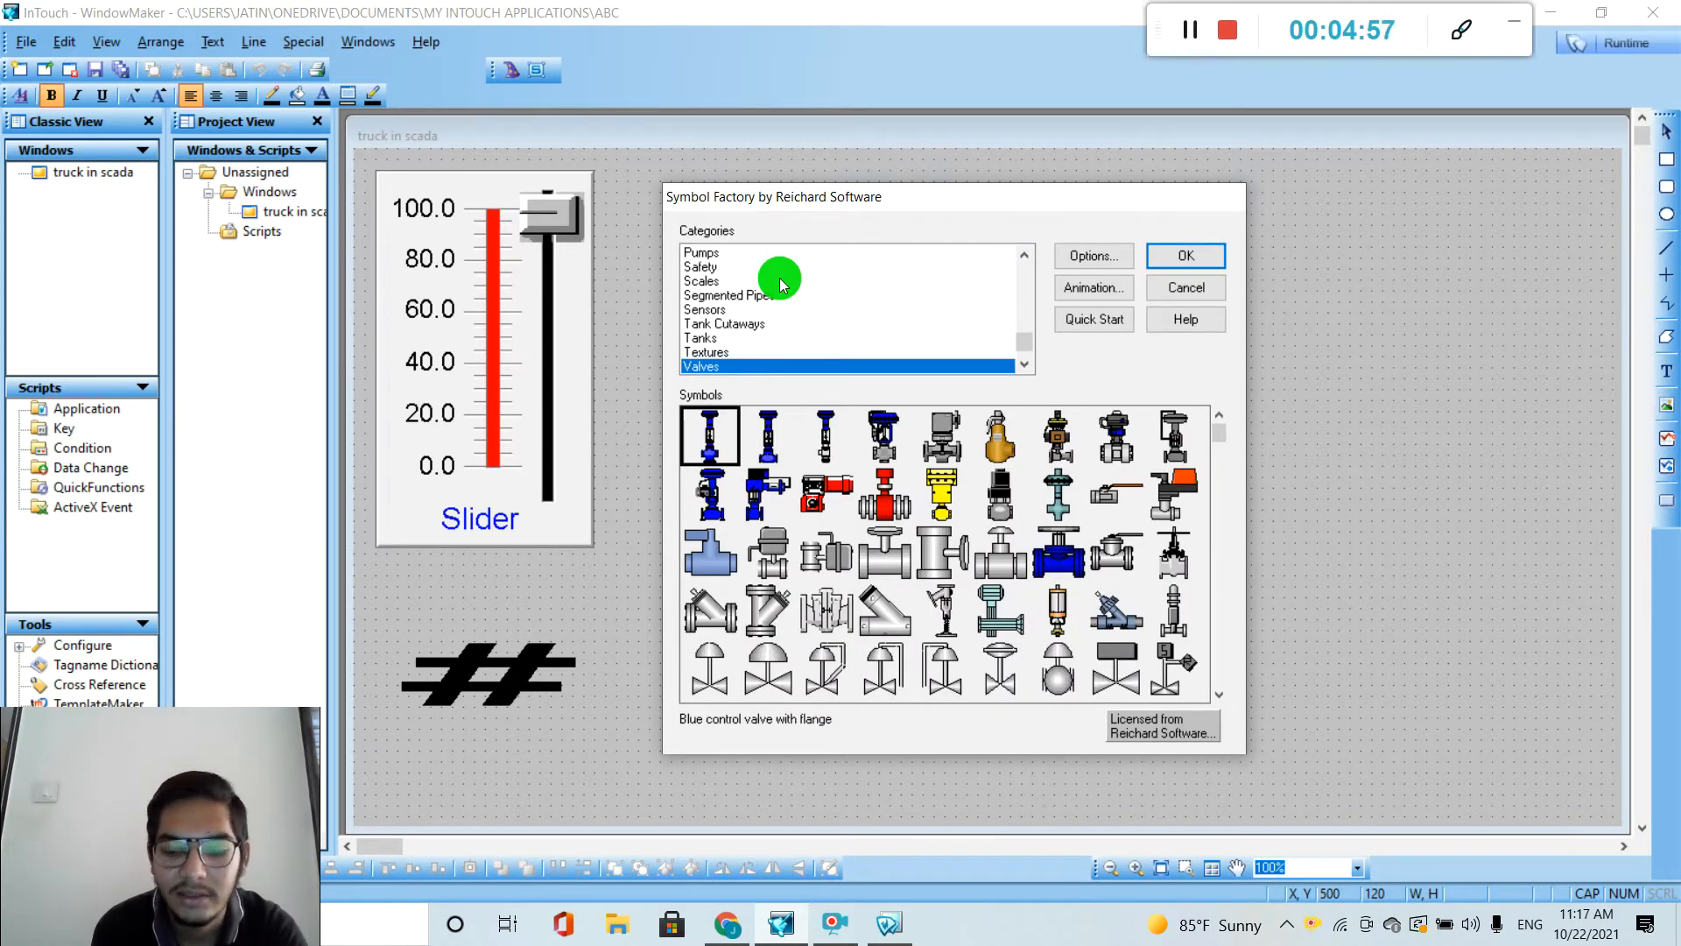
pyautogui.press('Down')
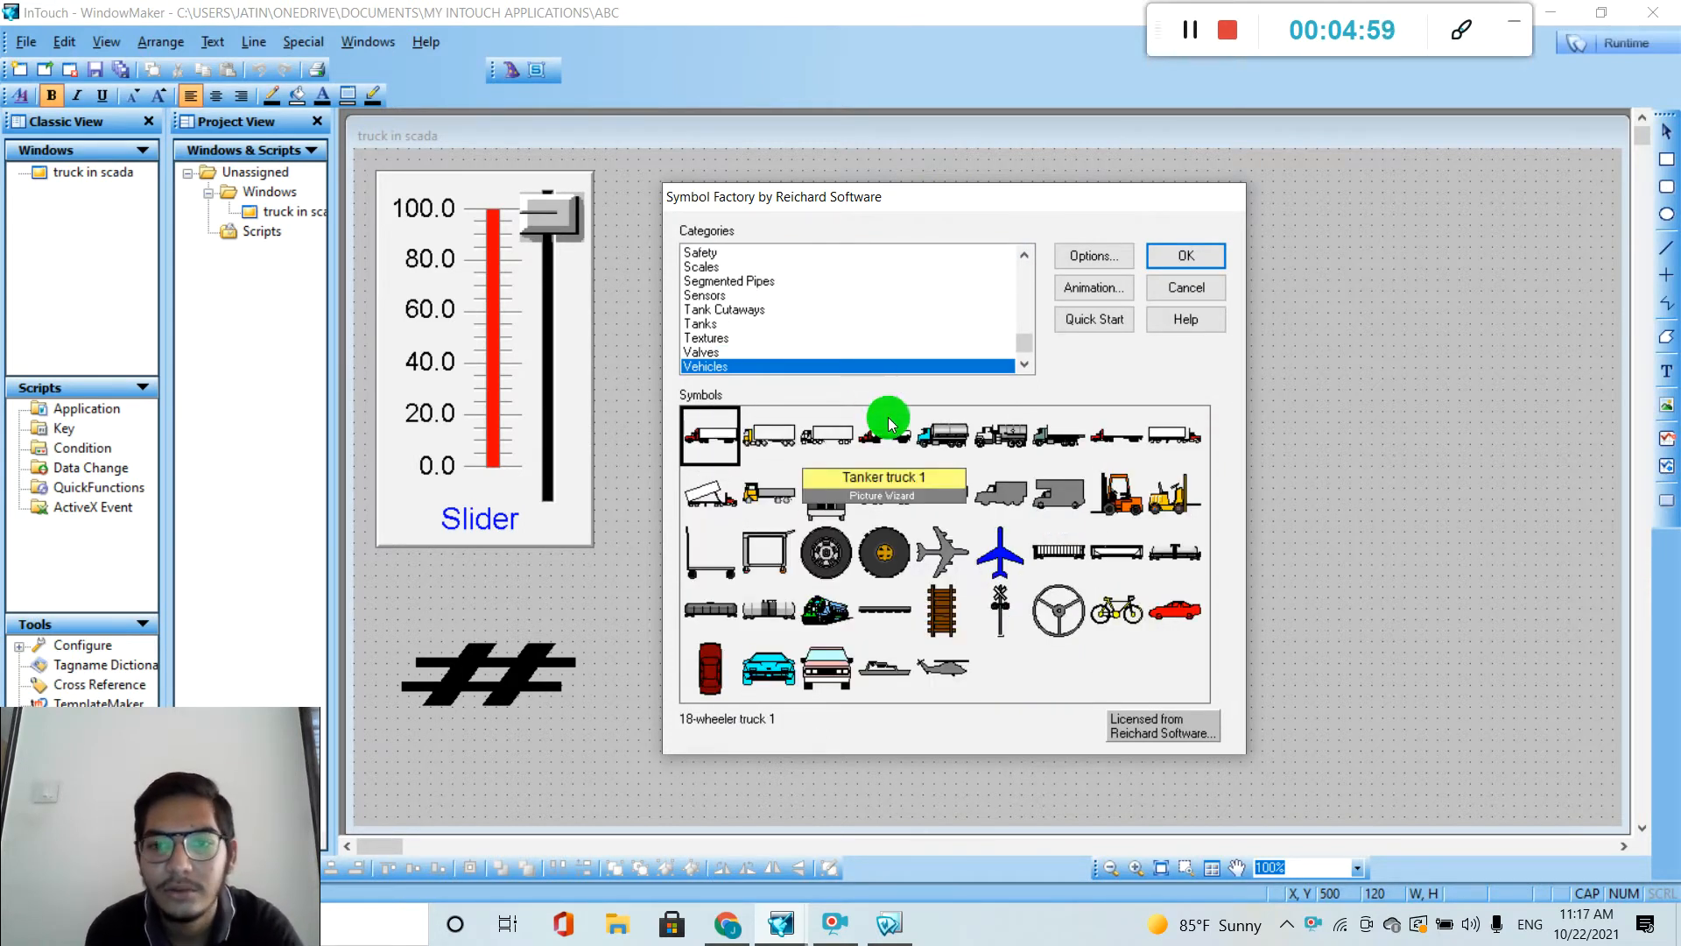
pyautogui.click(1056, 435)
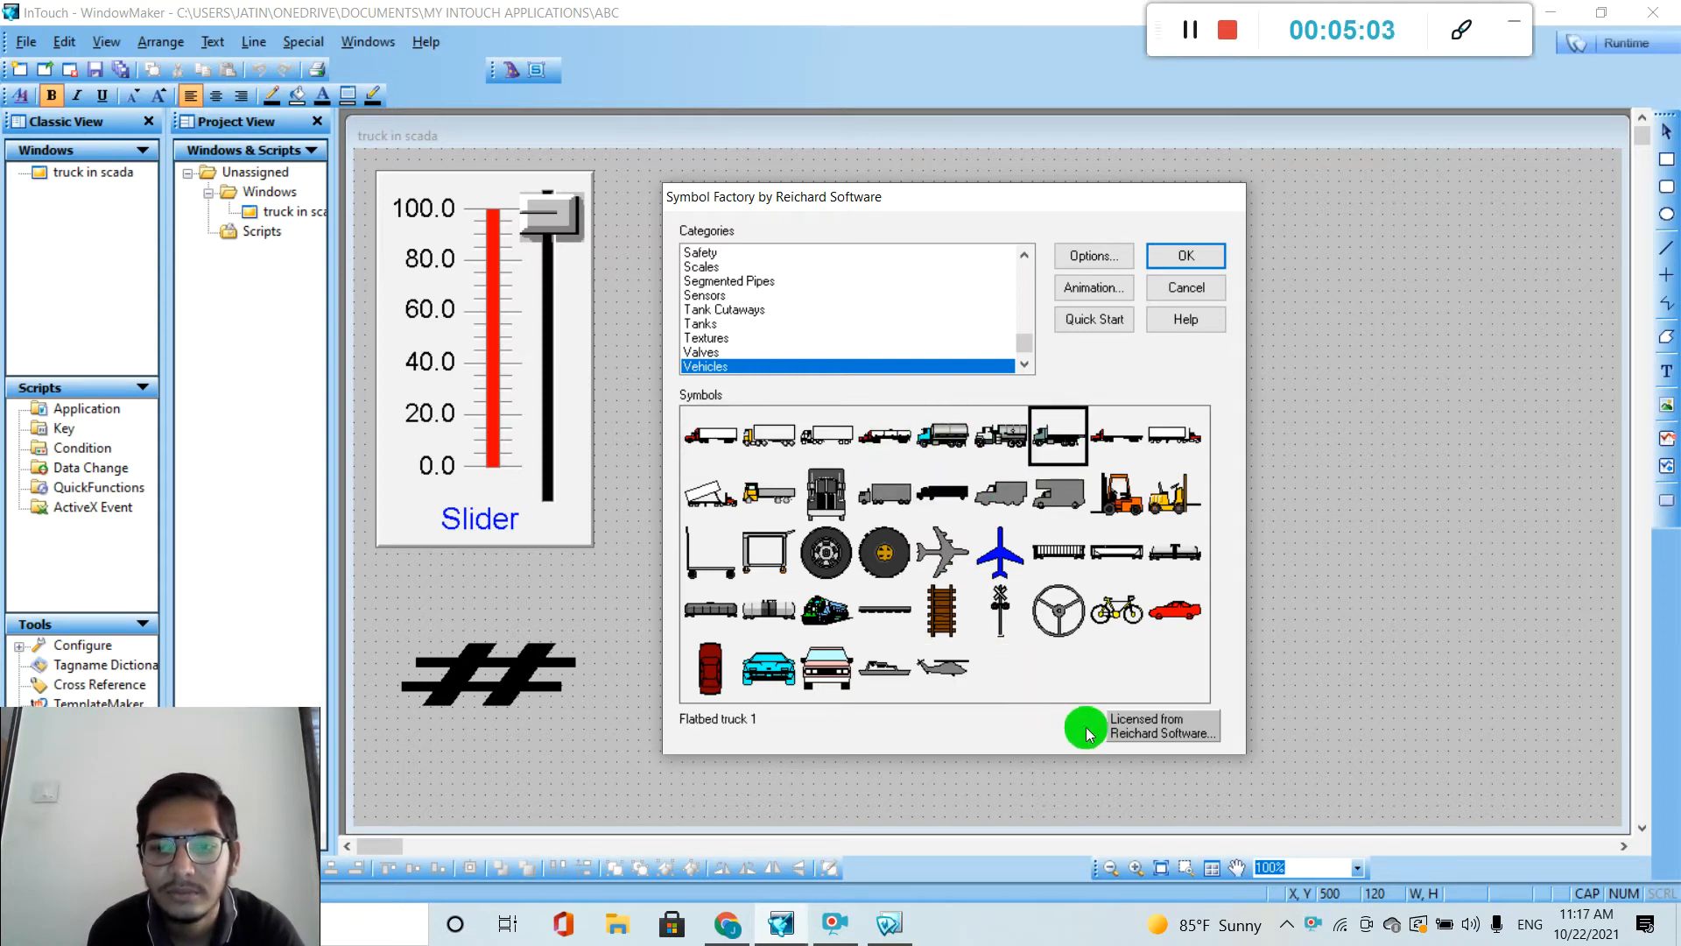
pyautogui.click(1186, 254)
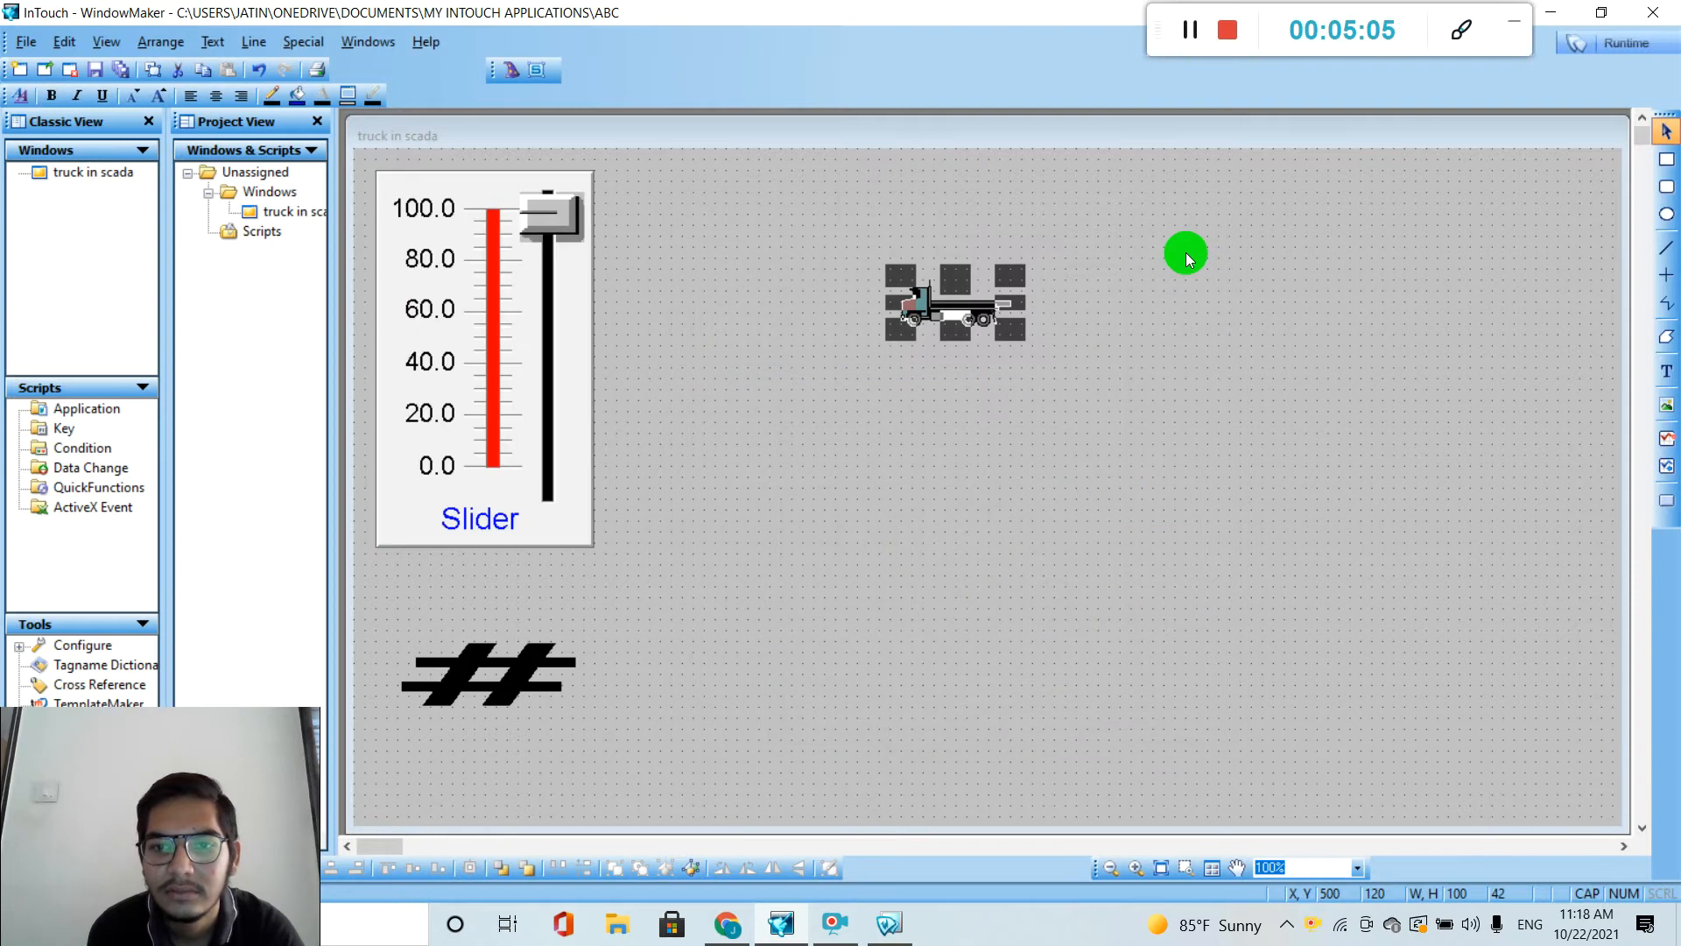
# Enlarge the flatbed truck to about 181 by 76 and move it down beside the "##" text.
pyautogui.moveTo(1010, 333); pyautogui.dragTo(1089, 419)
pyautogui.click(875, 501)
pyautogui.moveTo(876, 501); pyautogui.dragTo(854, 671)
pyautogui.click(880, 613)
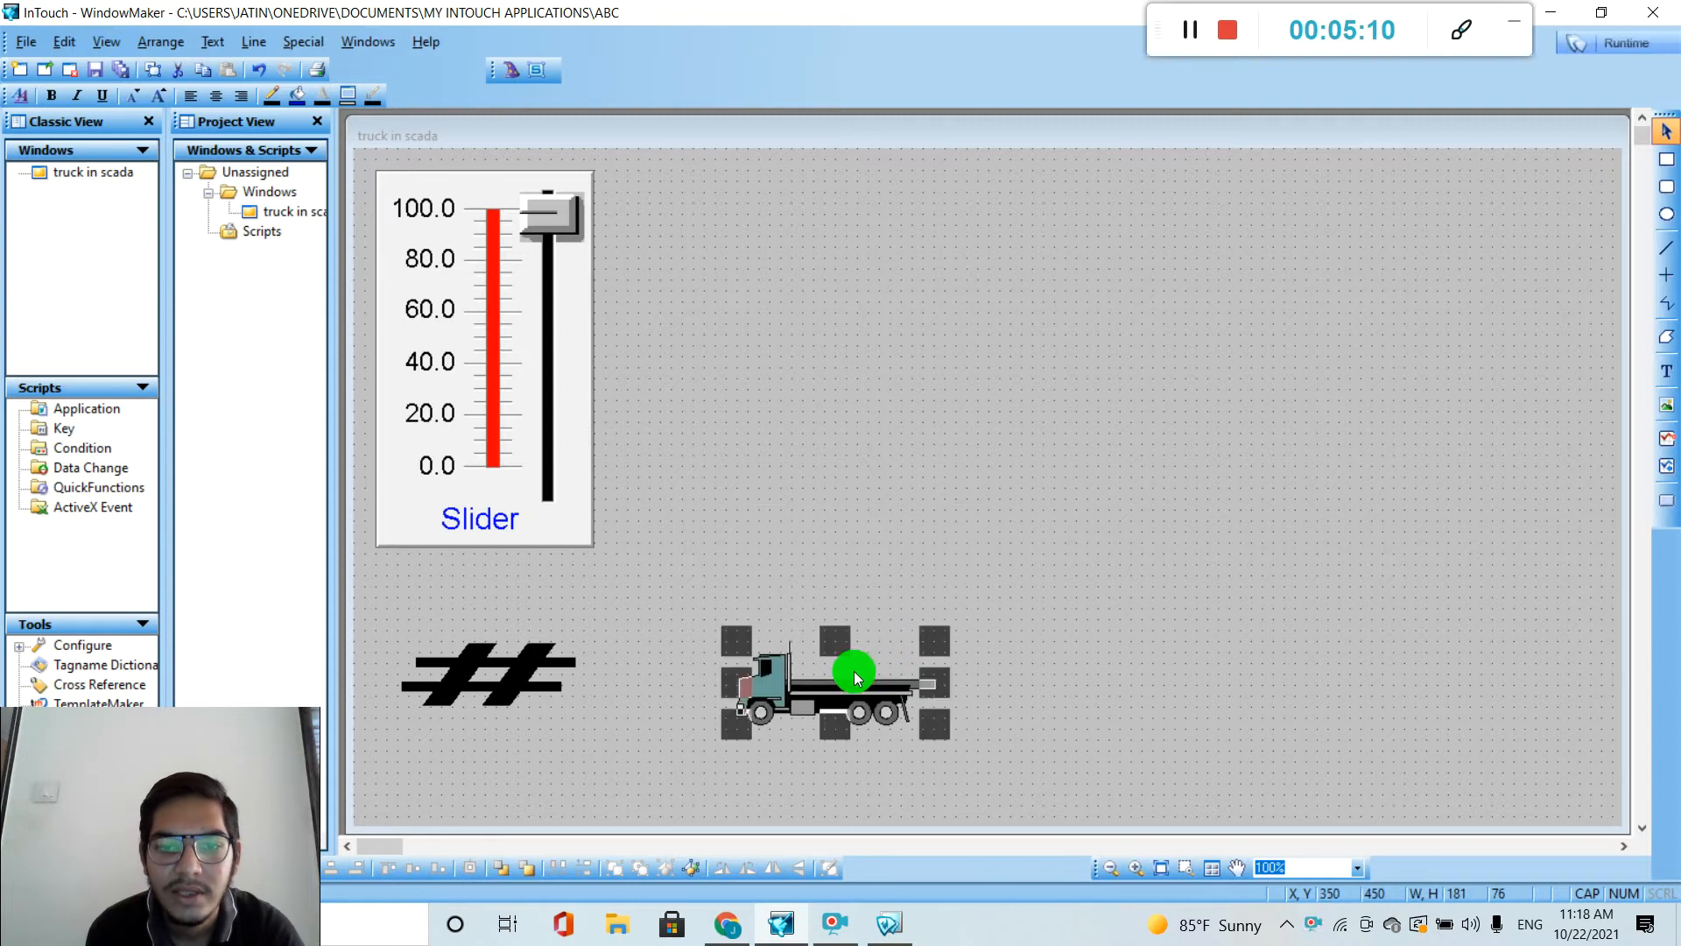
pyautogui.click(886, 639)
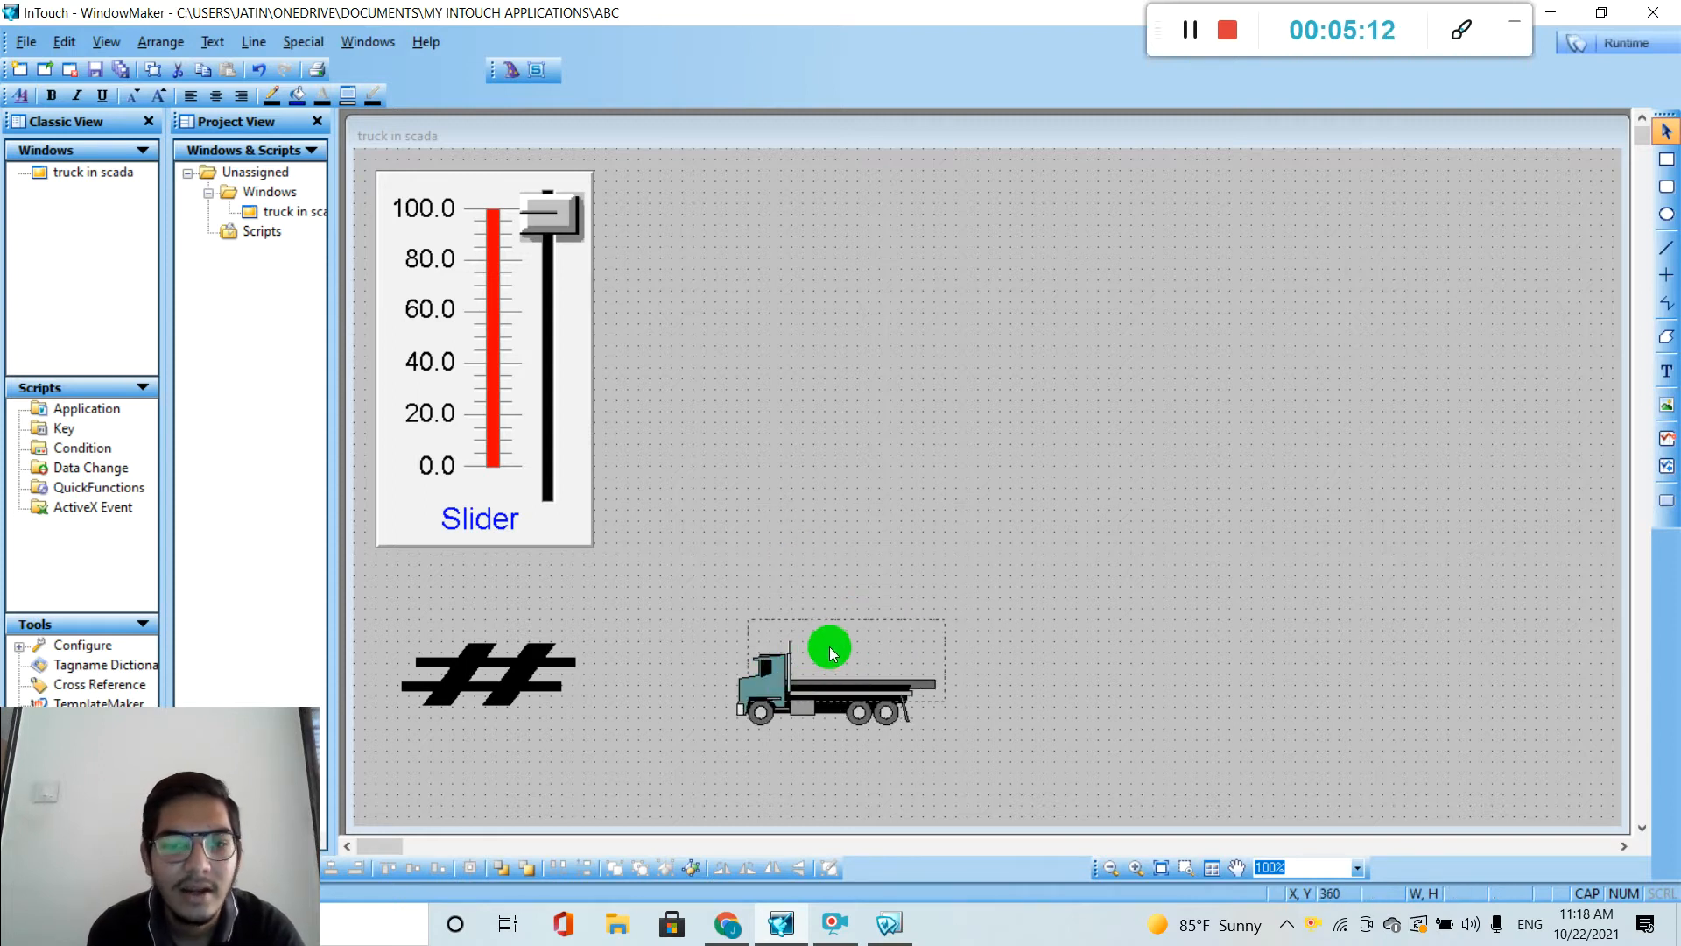
pyautogui.moveTo(828, 647); pyautogui.dragTo(816, 648)
# Break the truck's cell, then enlarge the truck to about 241 by 117 and place it close to the "##" text.
pyautogui.rightClick(816, 648)
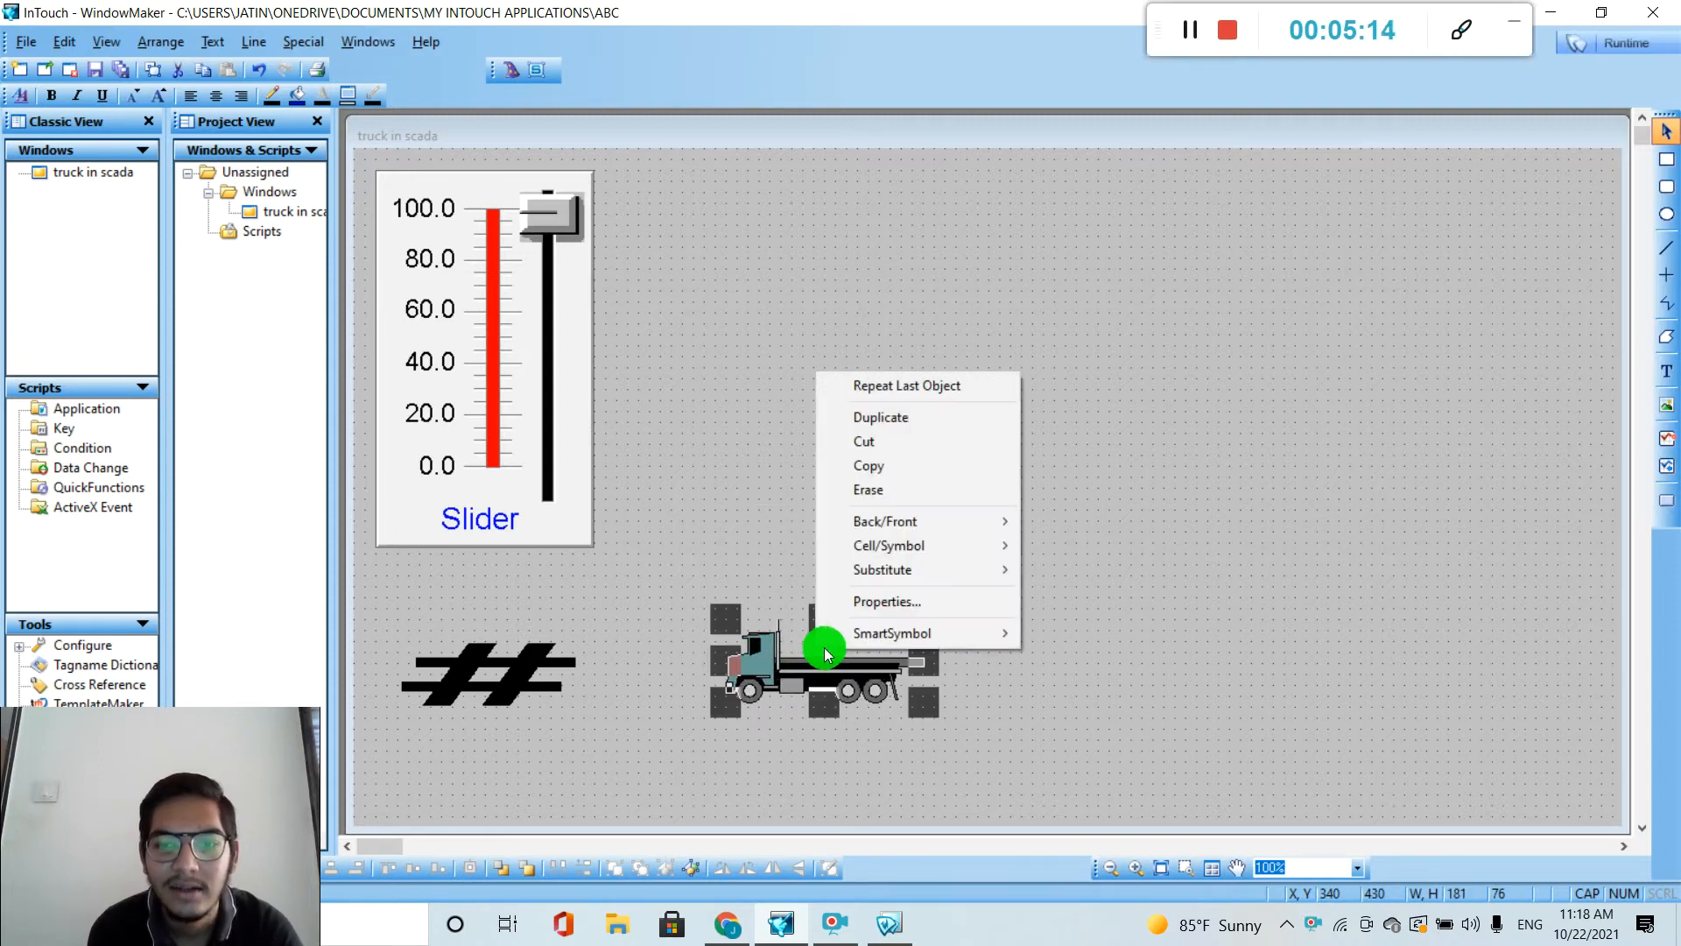
pyautogui.moveTo(927, 544)
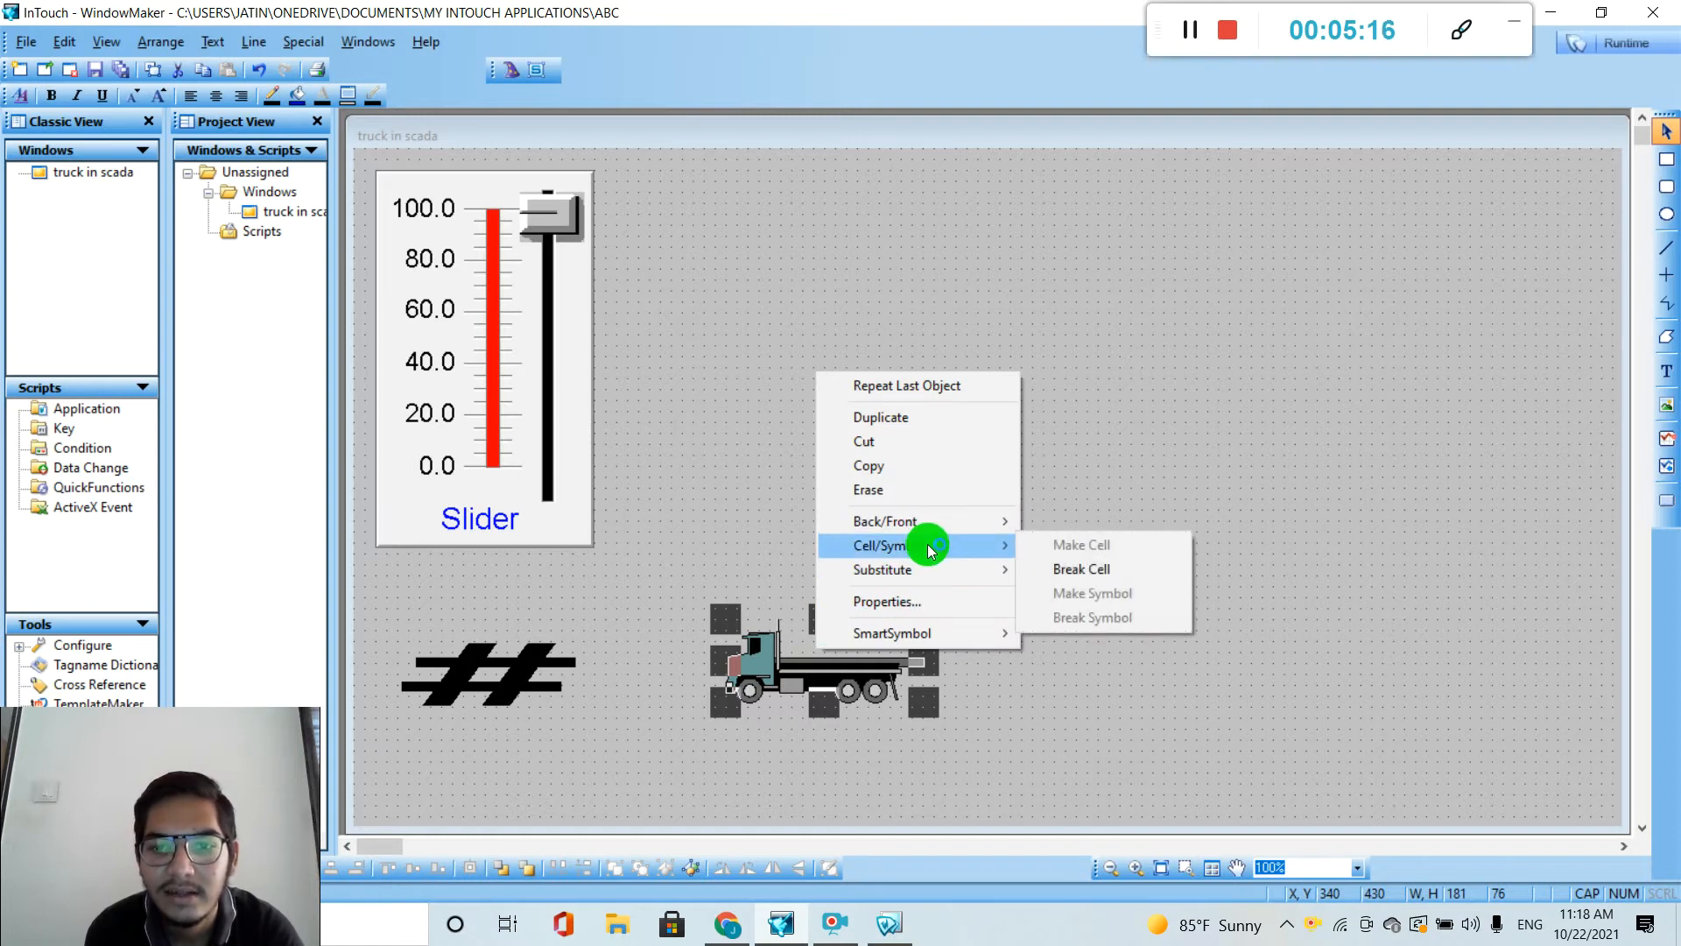
pyautogui.click(1074, 579)
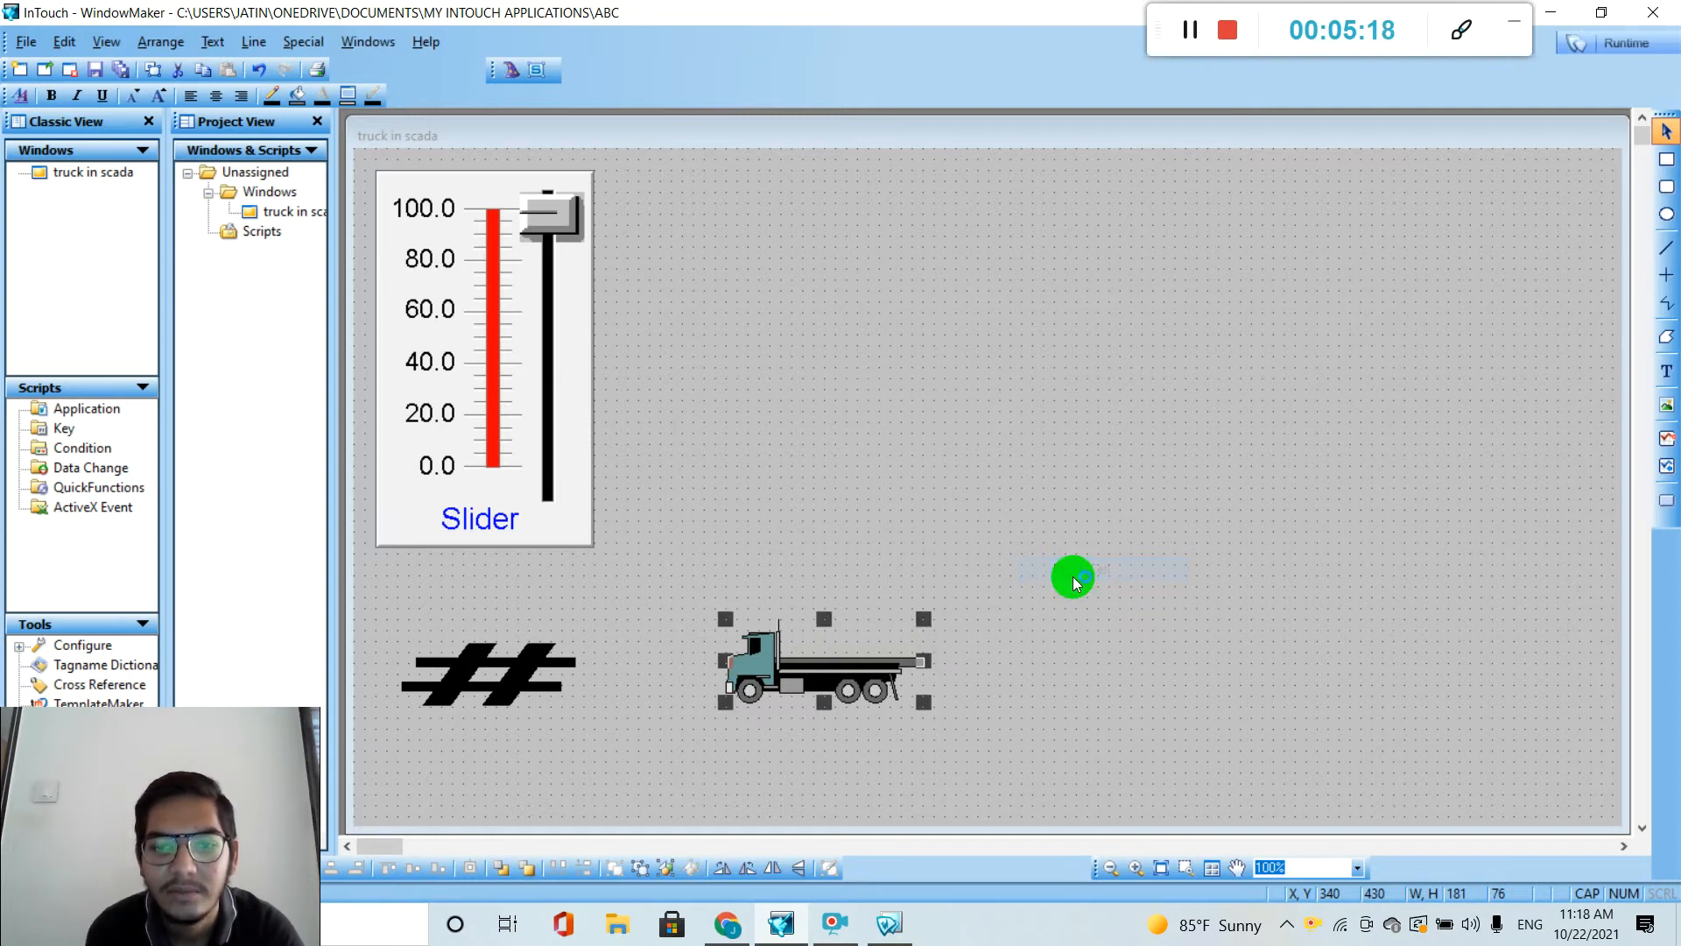
pyautogui.moveTo(927, 617); pyautogui.dragTo(989, 575)
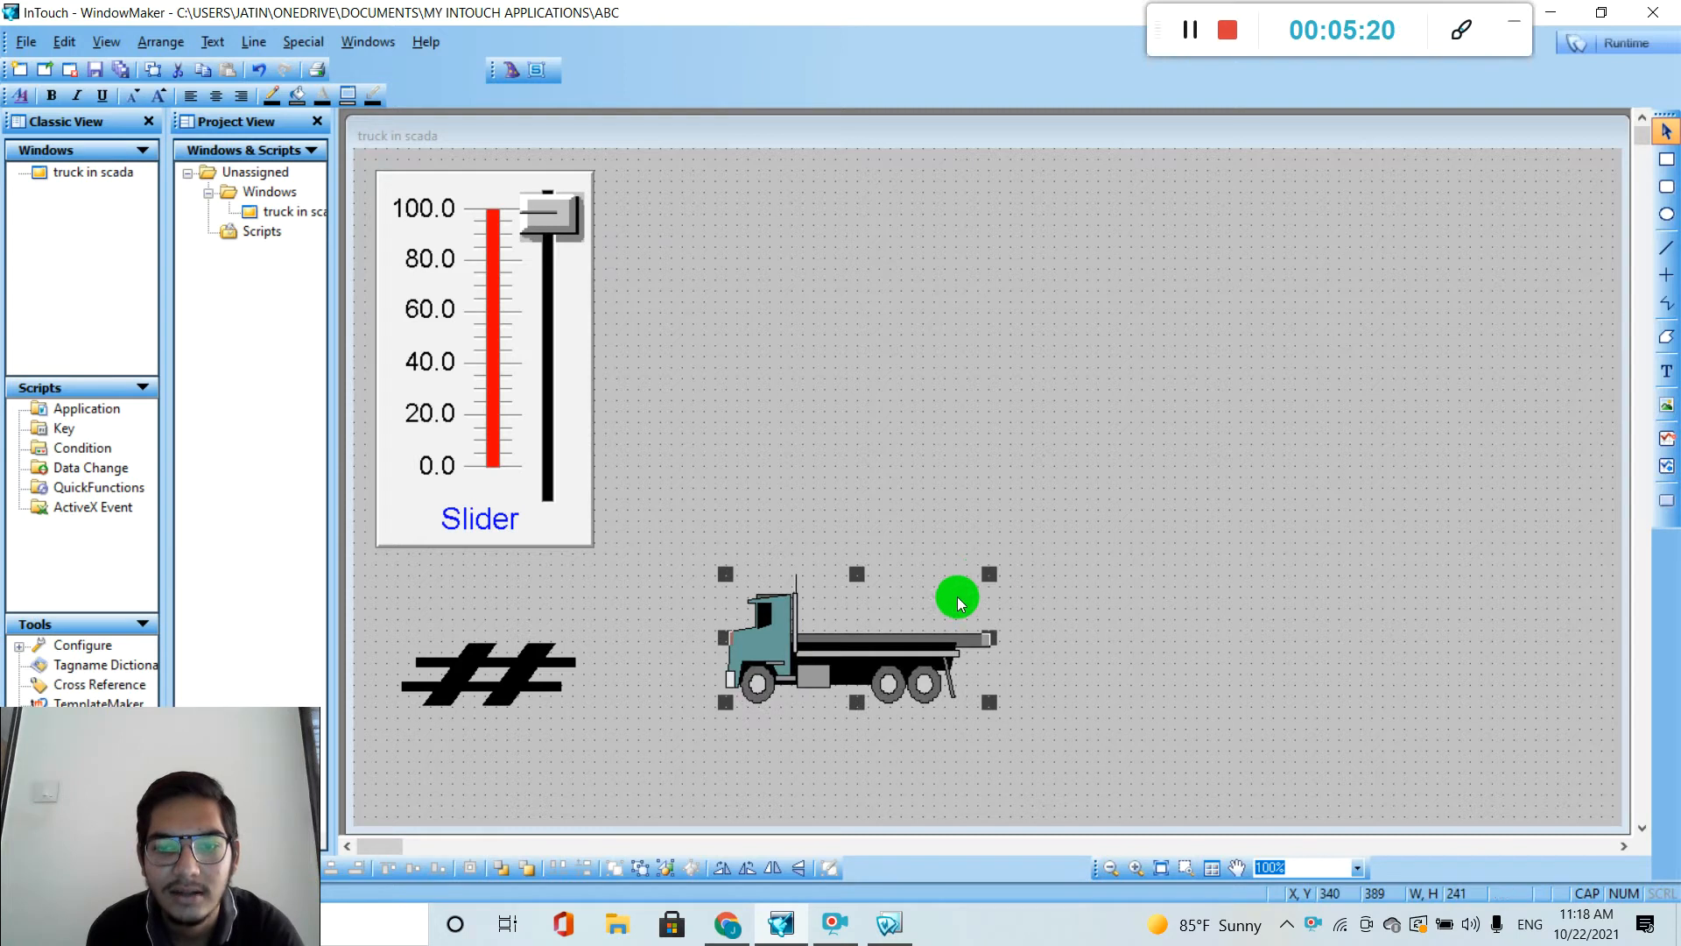
pyautogui.moveTo(981, 632); pyautogui.dragTo(816, 697)
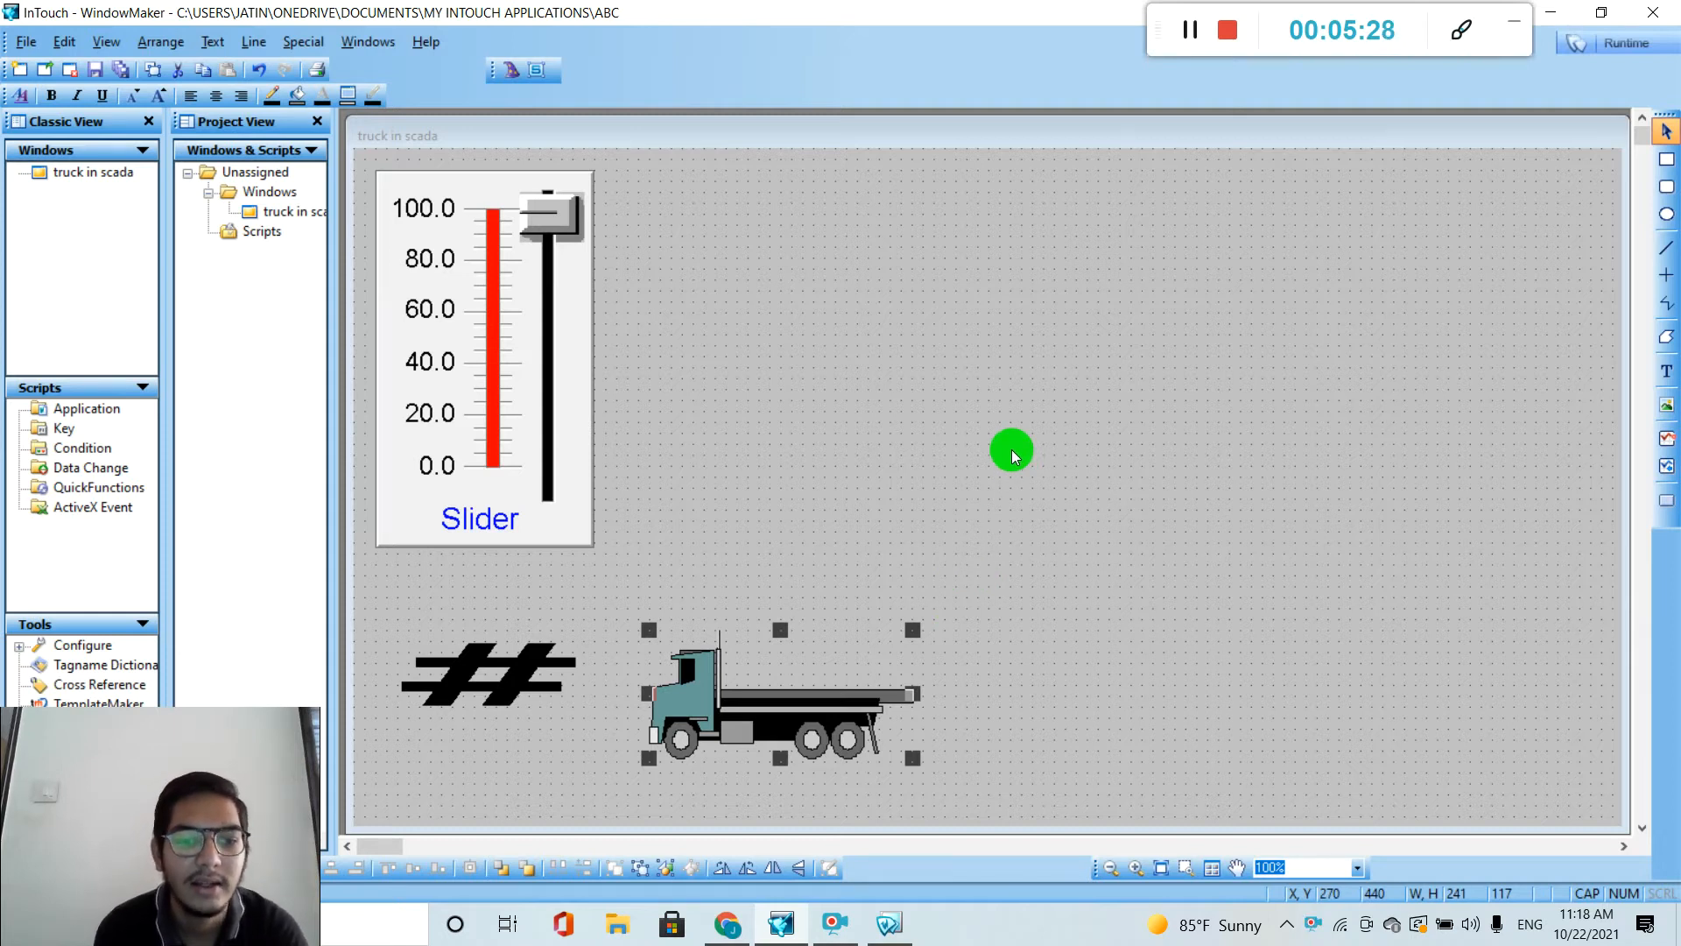
# Insert another Symbol Factory wizard object in the empty area above the truck.
pyautogui.click(508, 70)
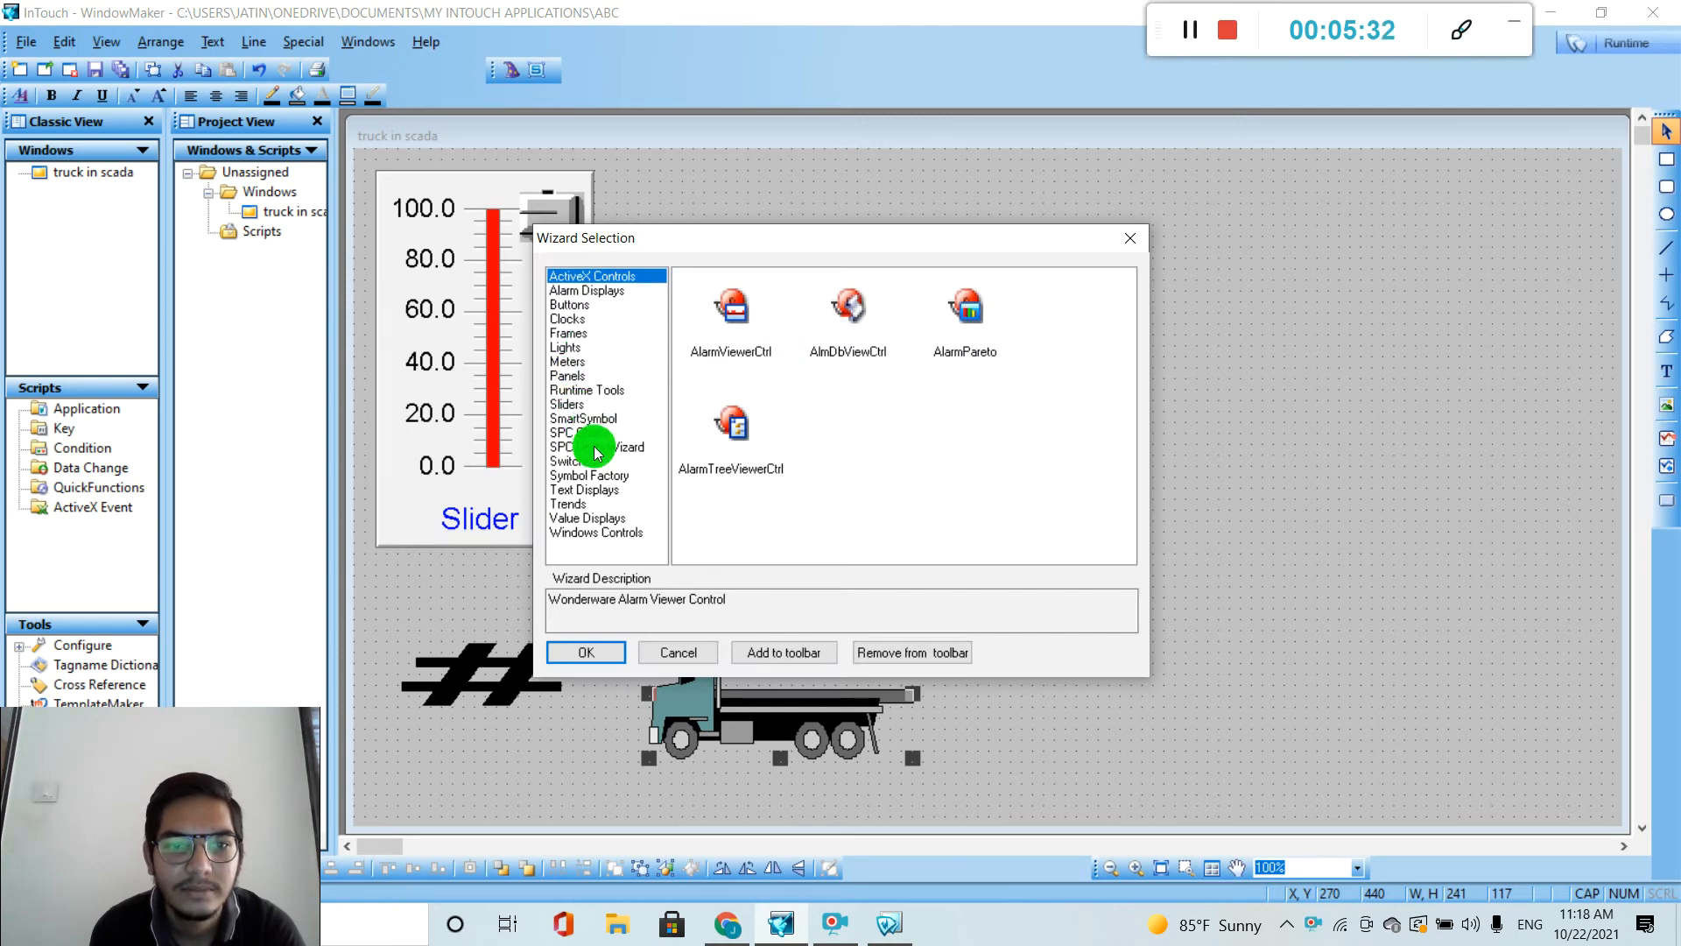
pyautogui.click(597, 477)
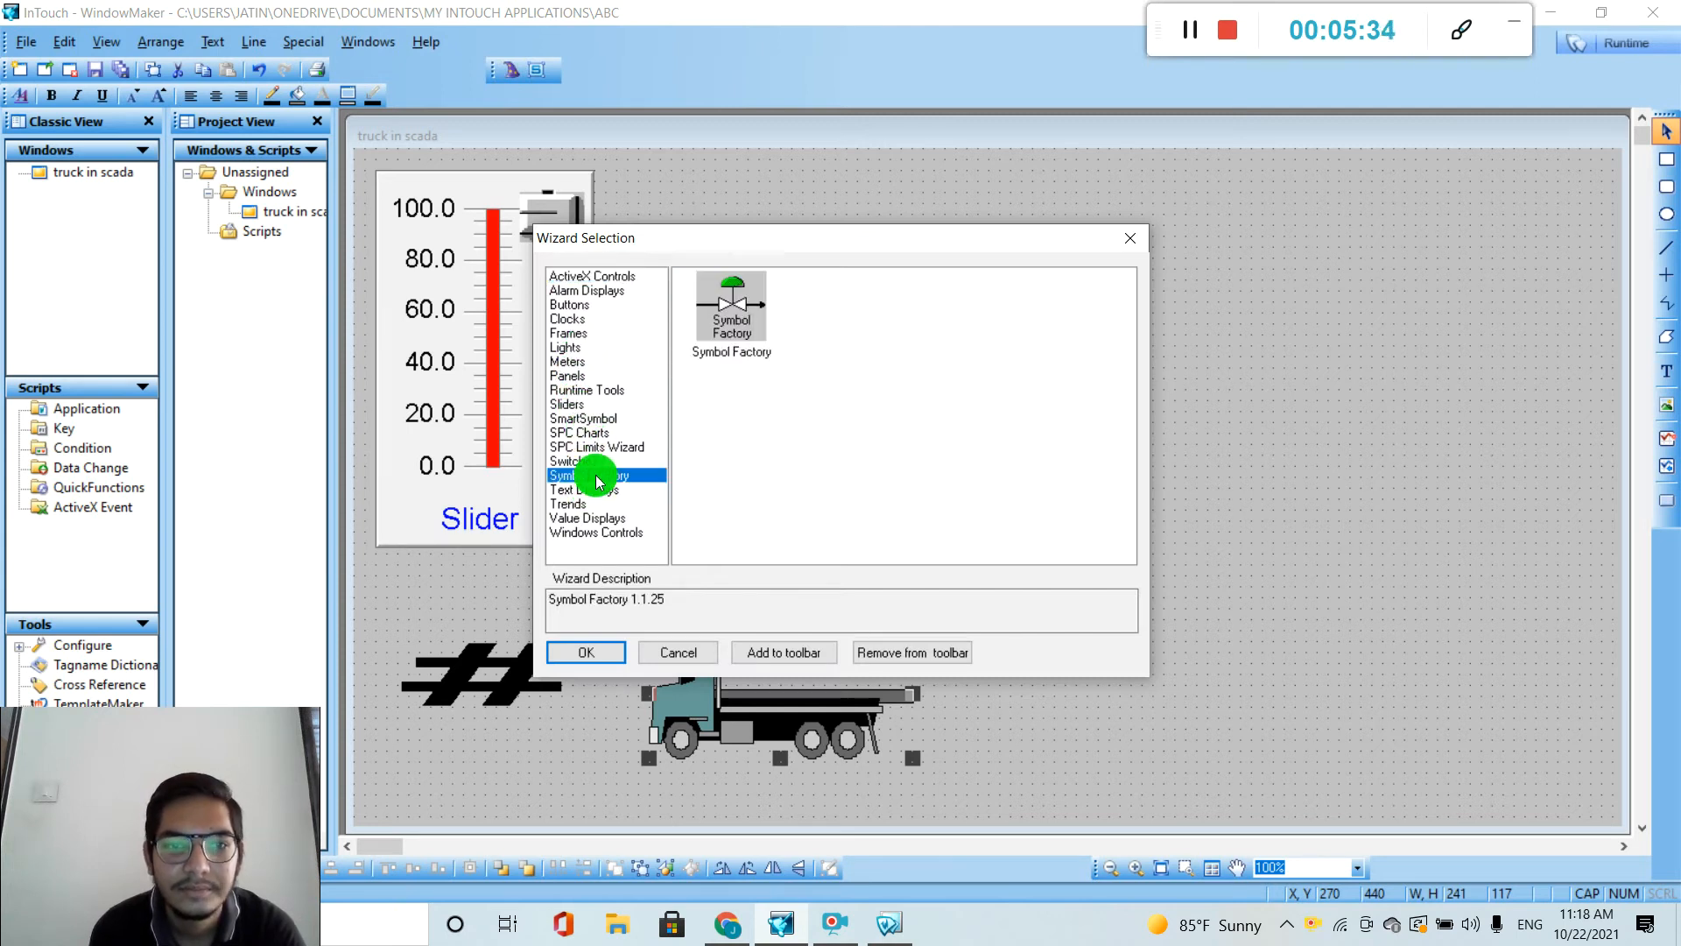
pyautogui.doubleClick(731, 311)
pyautogui.click(878, 274)
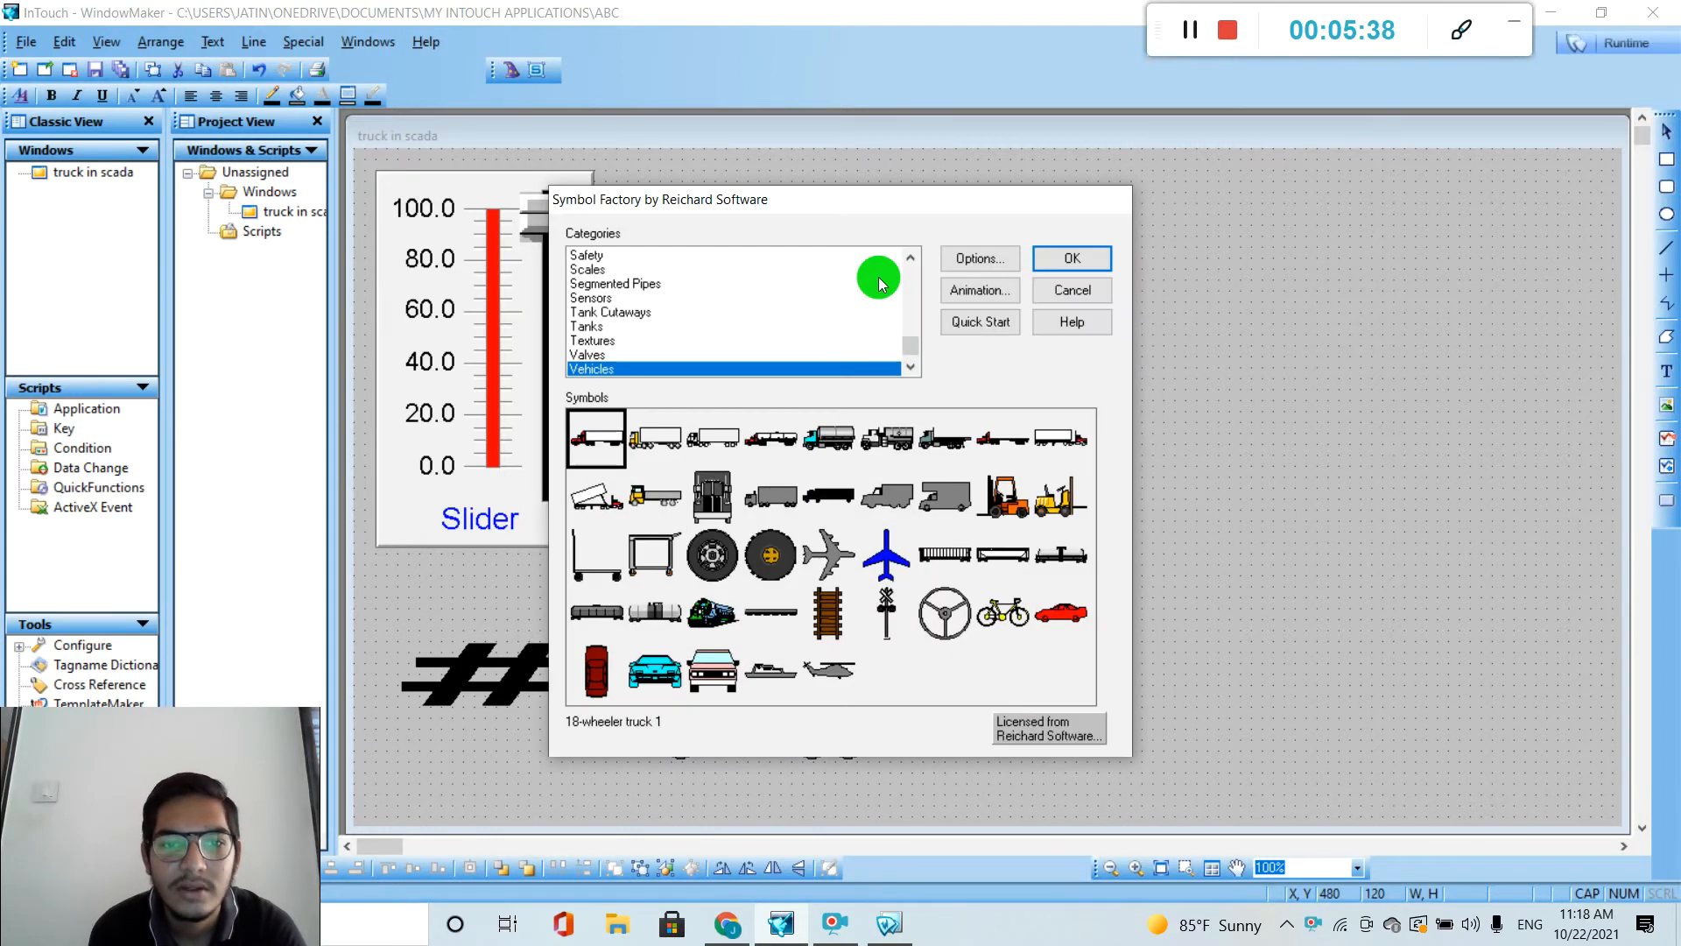
# Choose the plain closed cardboard box symbol from the Containers category and insert it into the window.
pyautogui.press('Home')
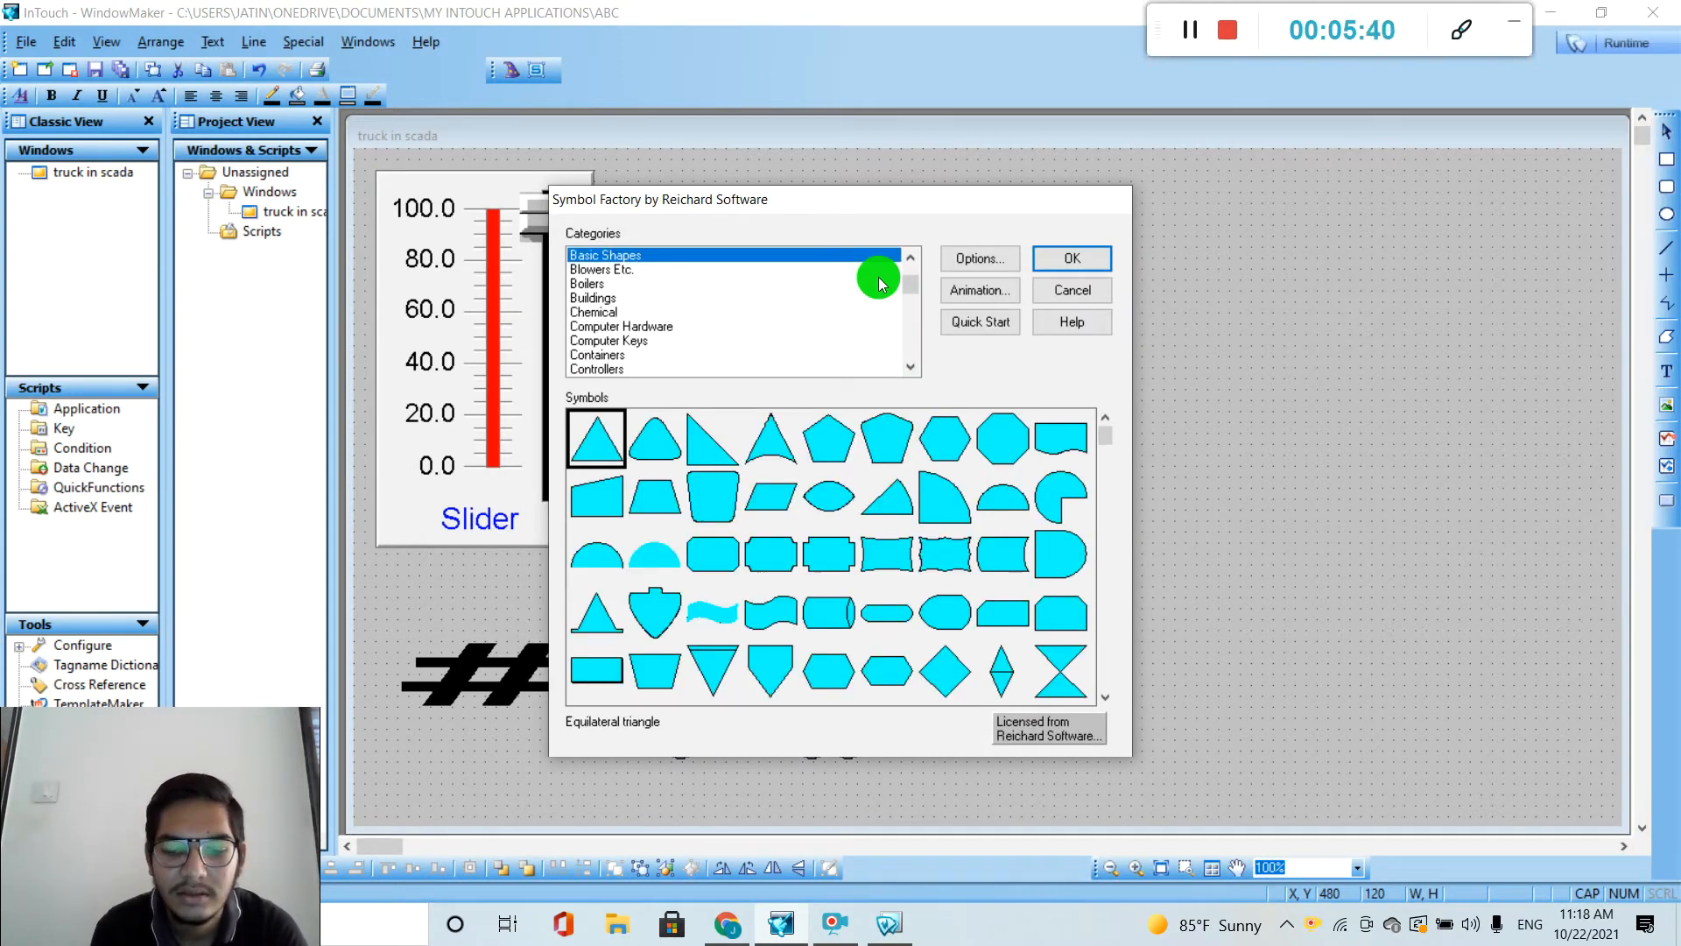
pyautogui.press('Down')
pyautogui.press('Down')
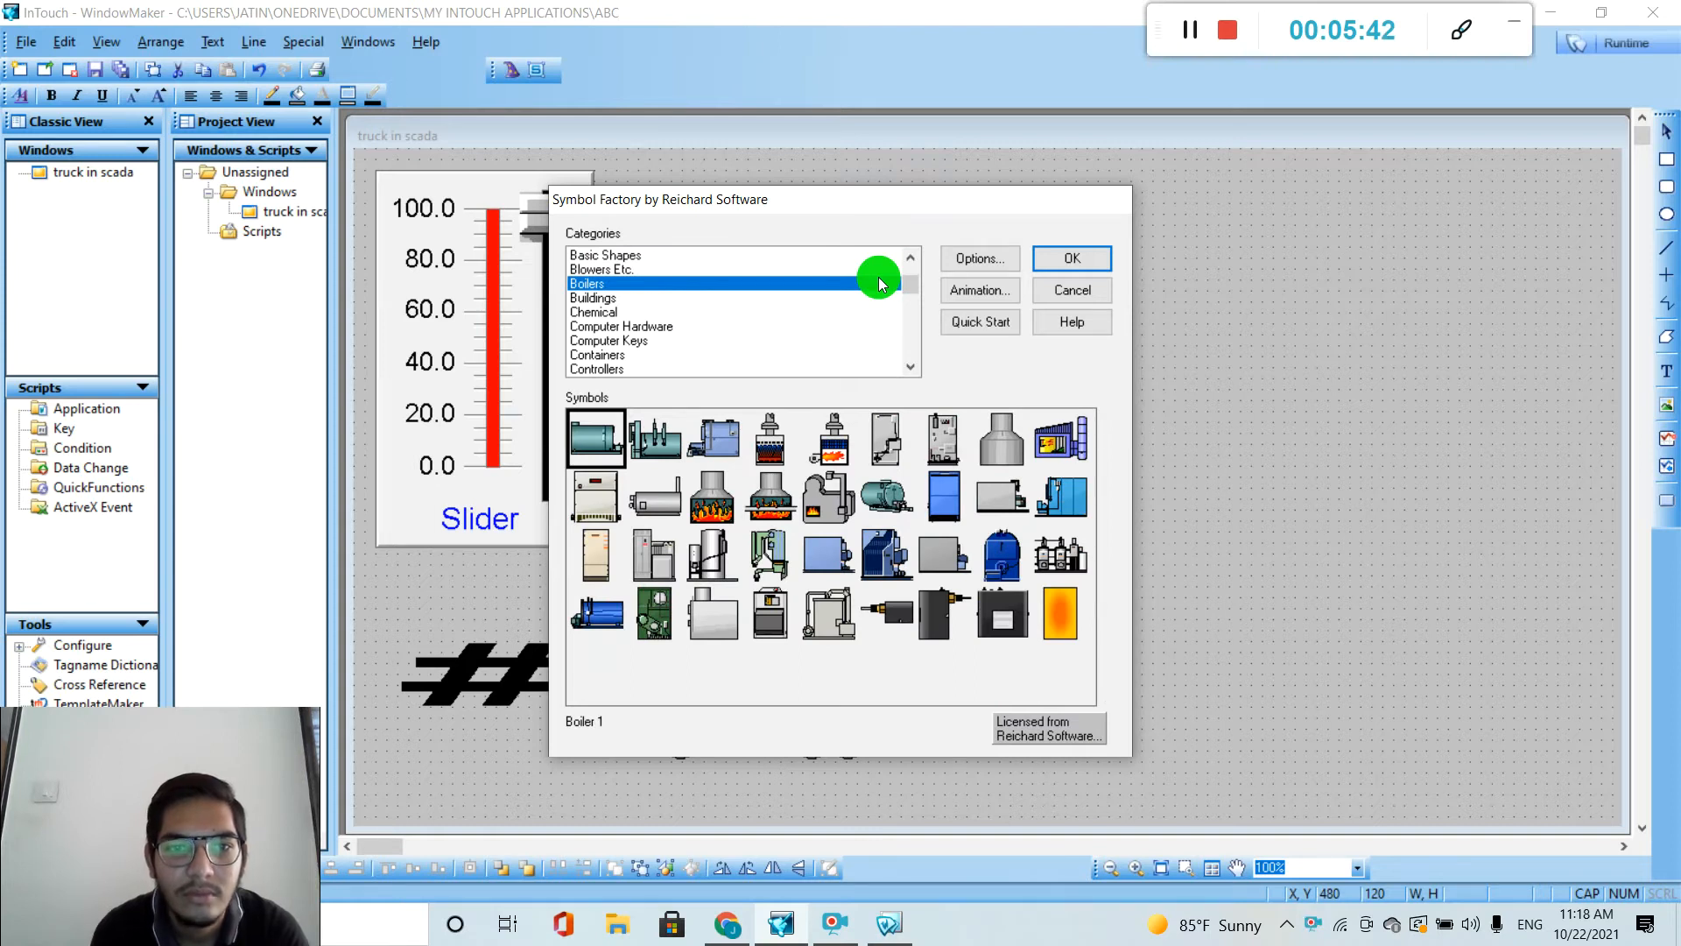
pyautogui.press('Up')
pyautogui.press('Down')
pyautogui.press('Down')
pyautogui.press('Down')
pyautogui.press('Down')
pyautogui.press('Down')
pyautogui.press('Down')
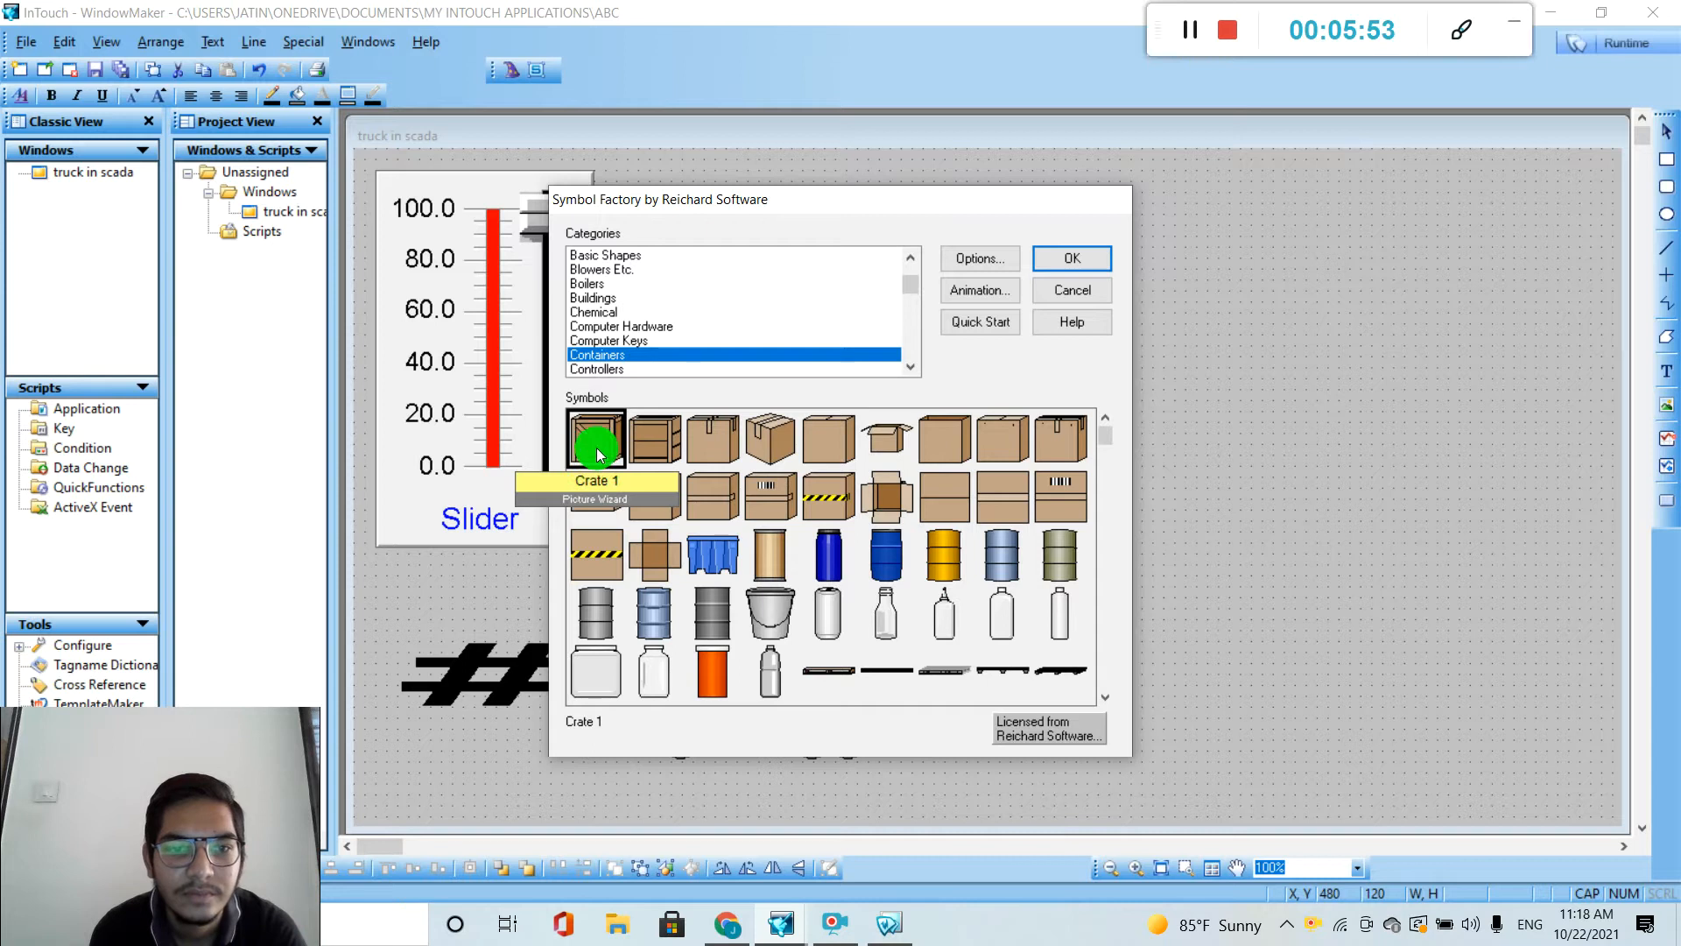
pyautogui.click(933, 424)
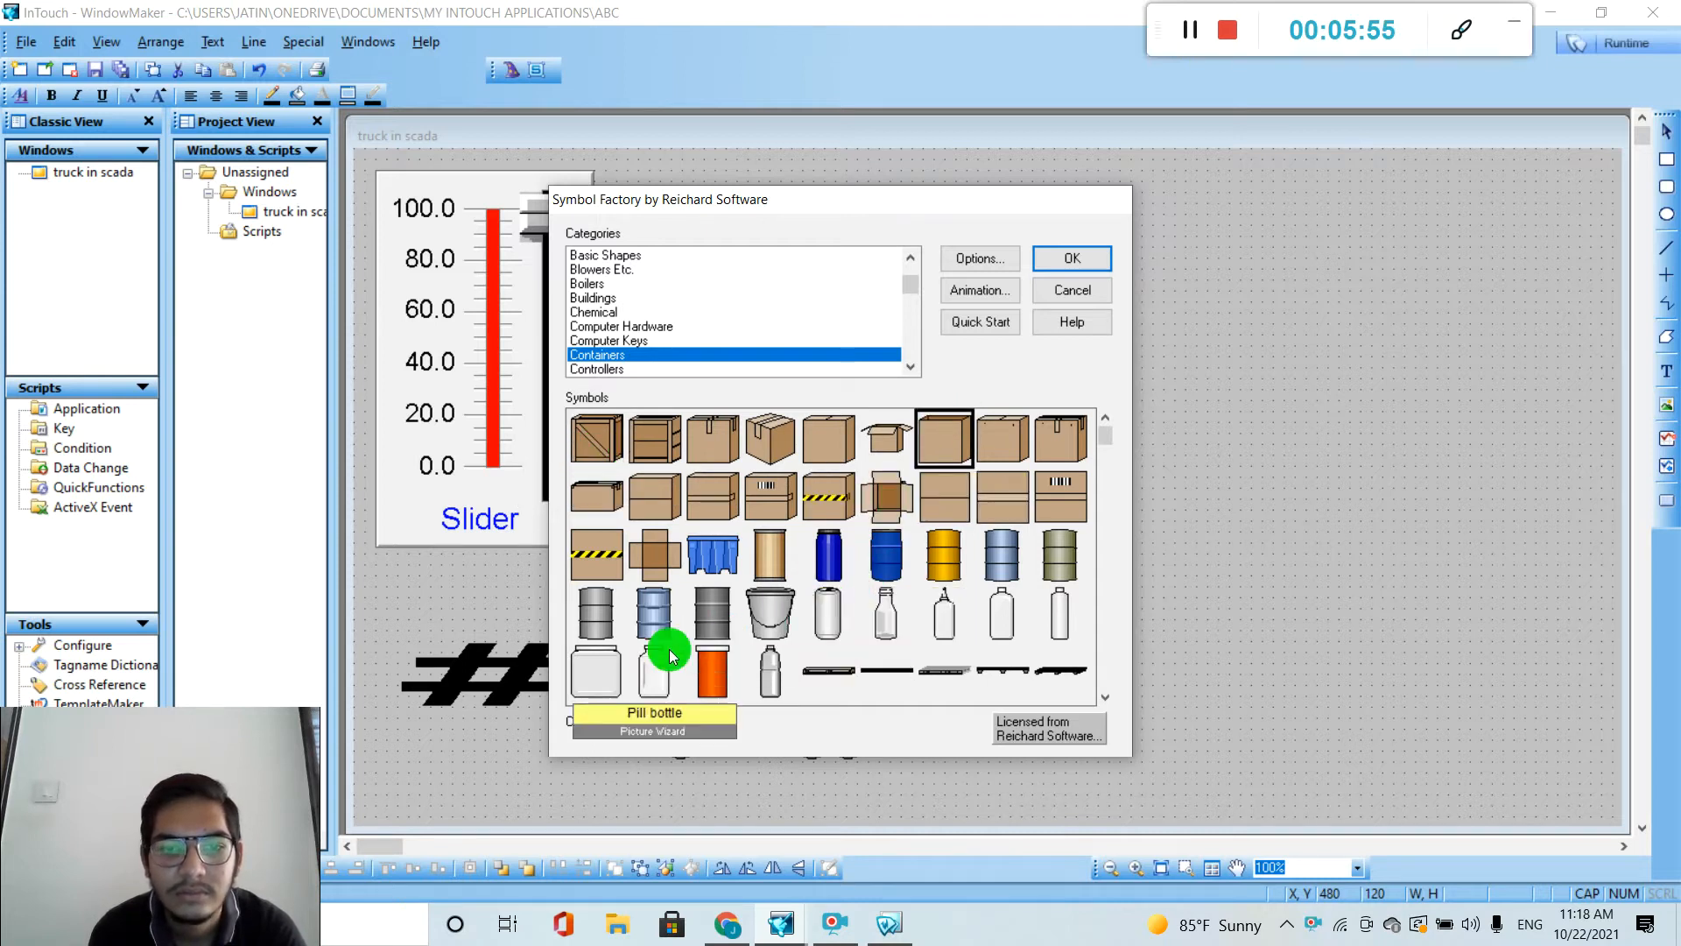
pyautogui.click(1070, 255)
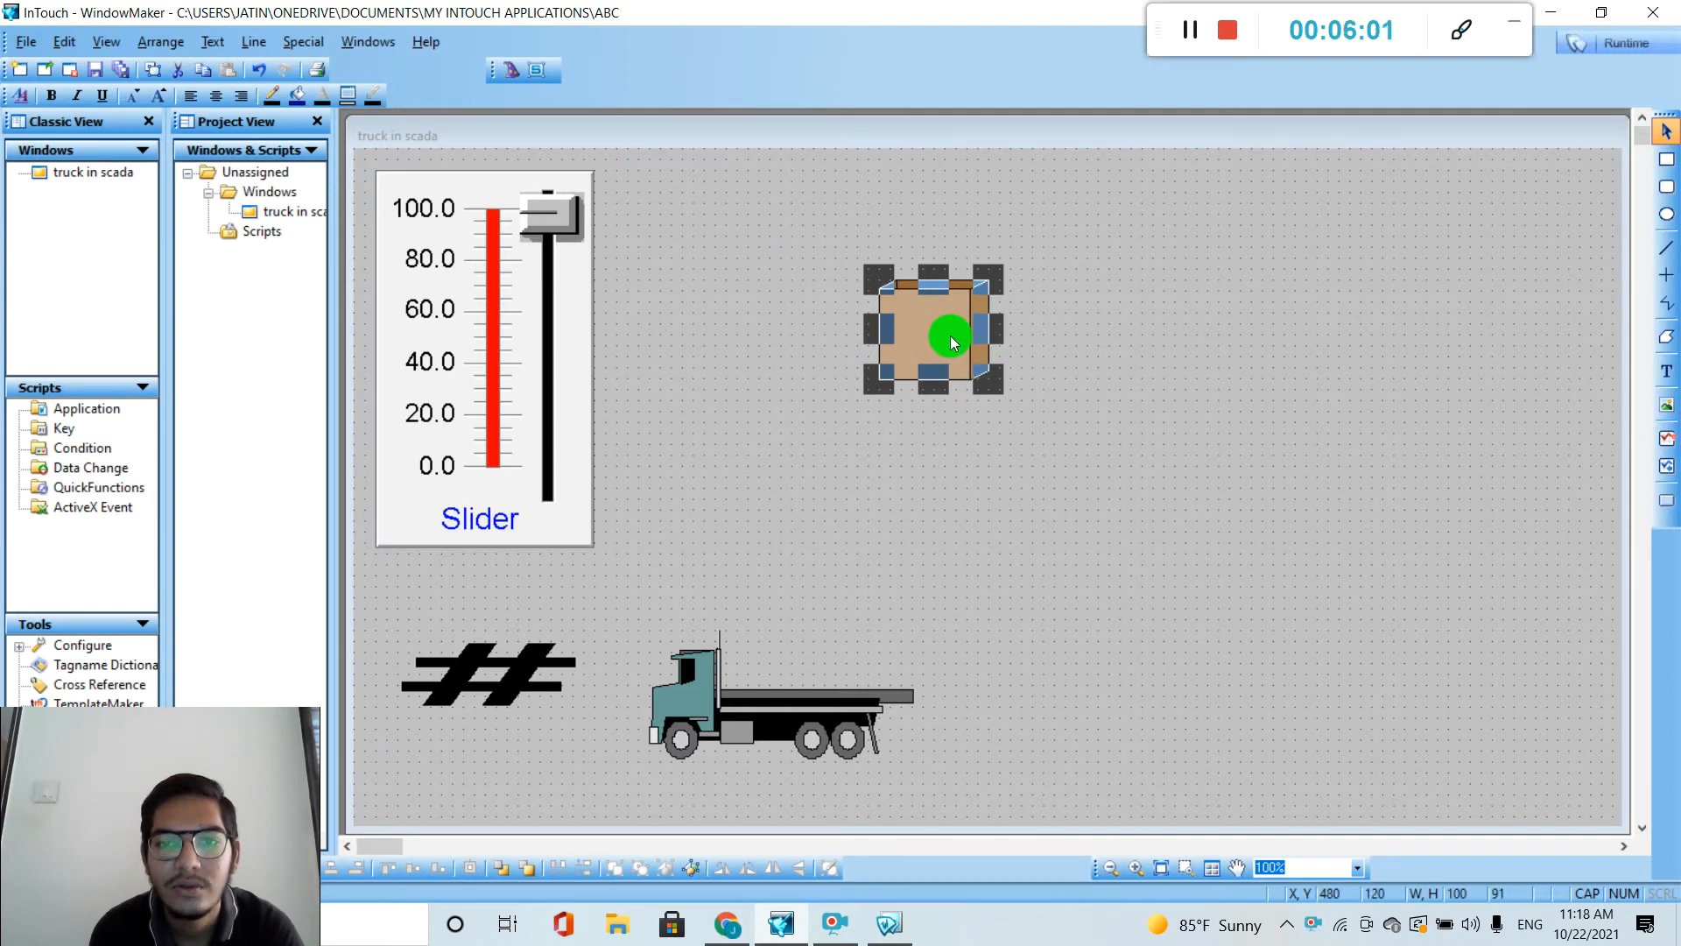
# Break the box's cell, then shrink the box to about 81 by 71 and move it beside the slider's upper end.
pyautogui.rightClick(952, 341)
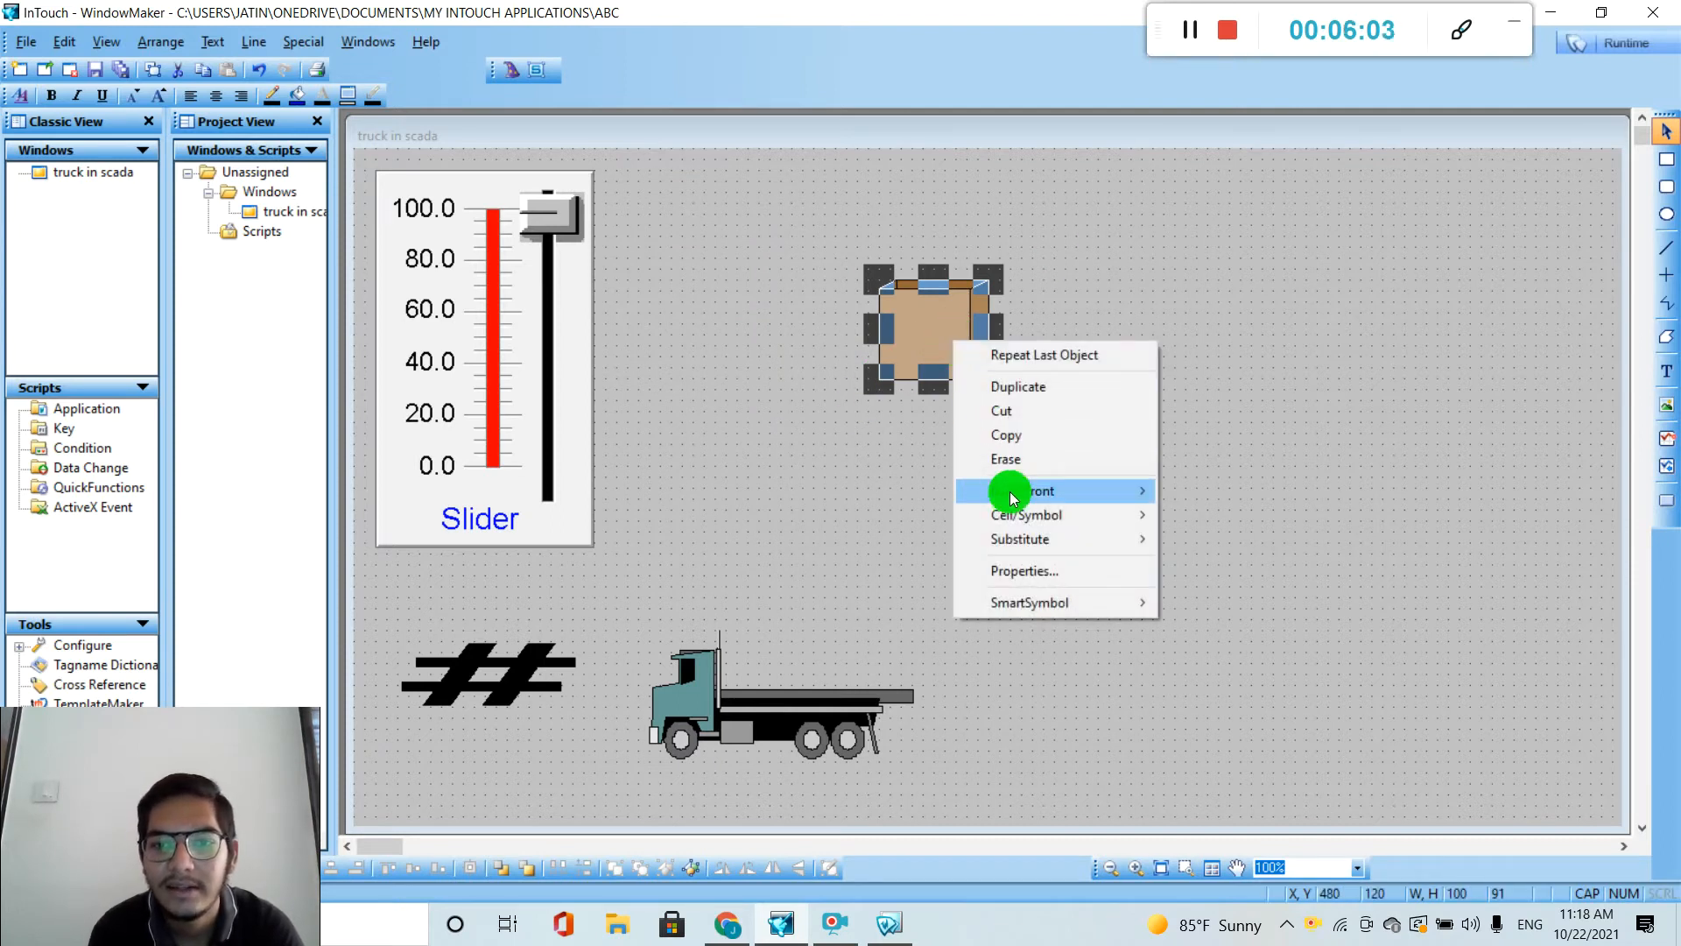
pyautogui.moveTo(1015, 515)
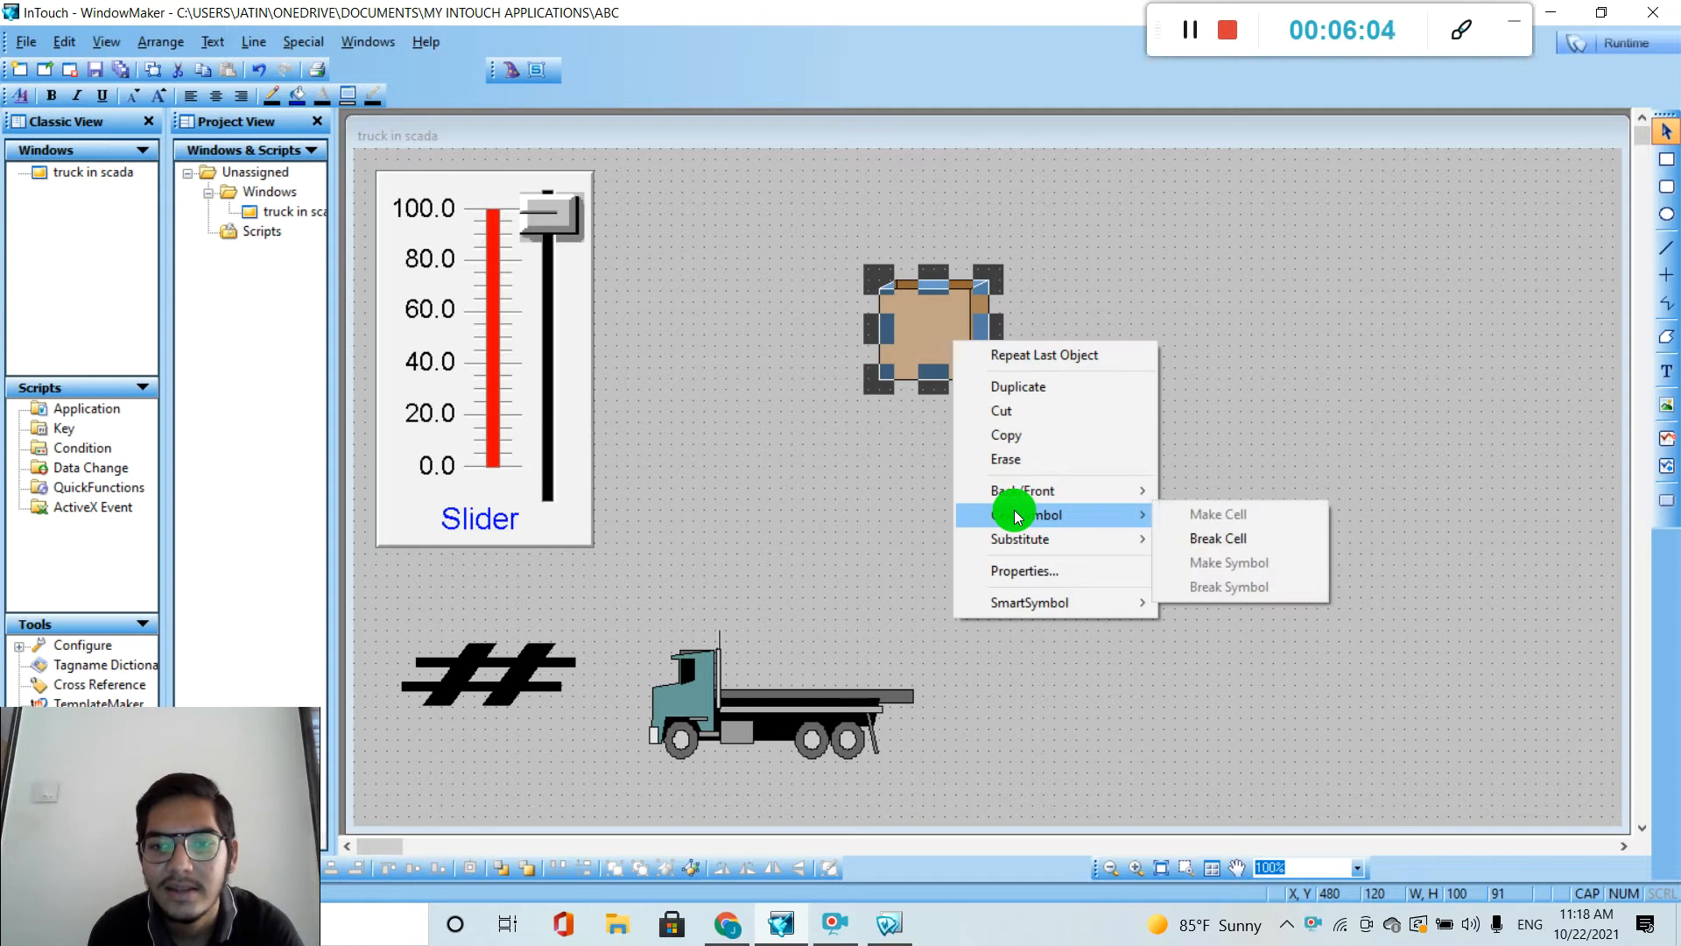
pyautogui.click(1184, 539)
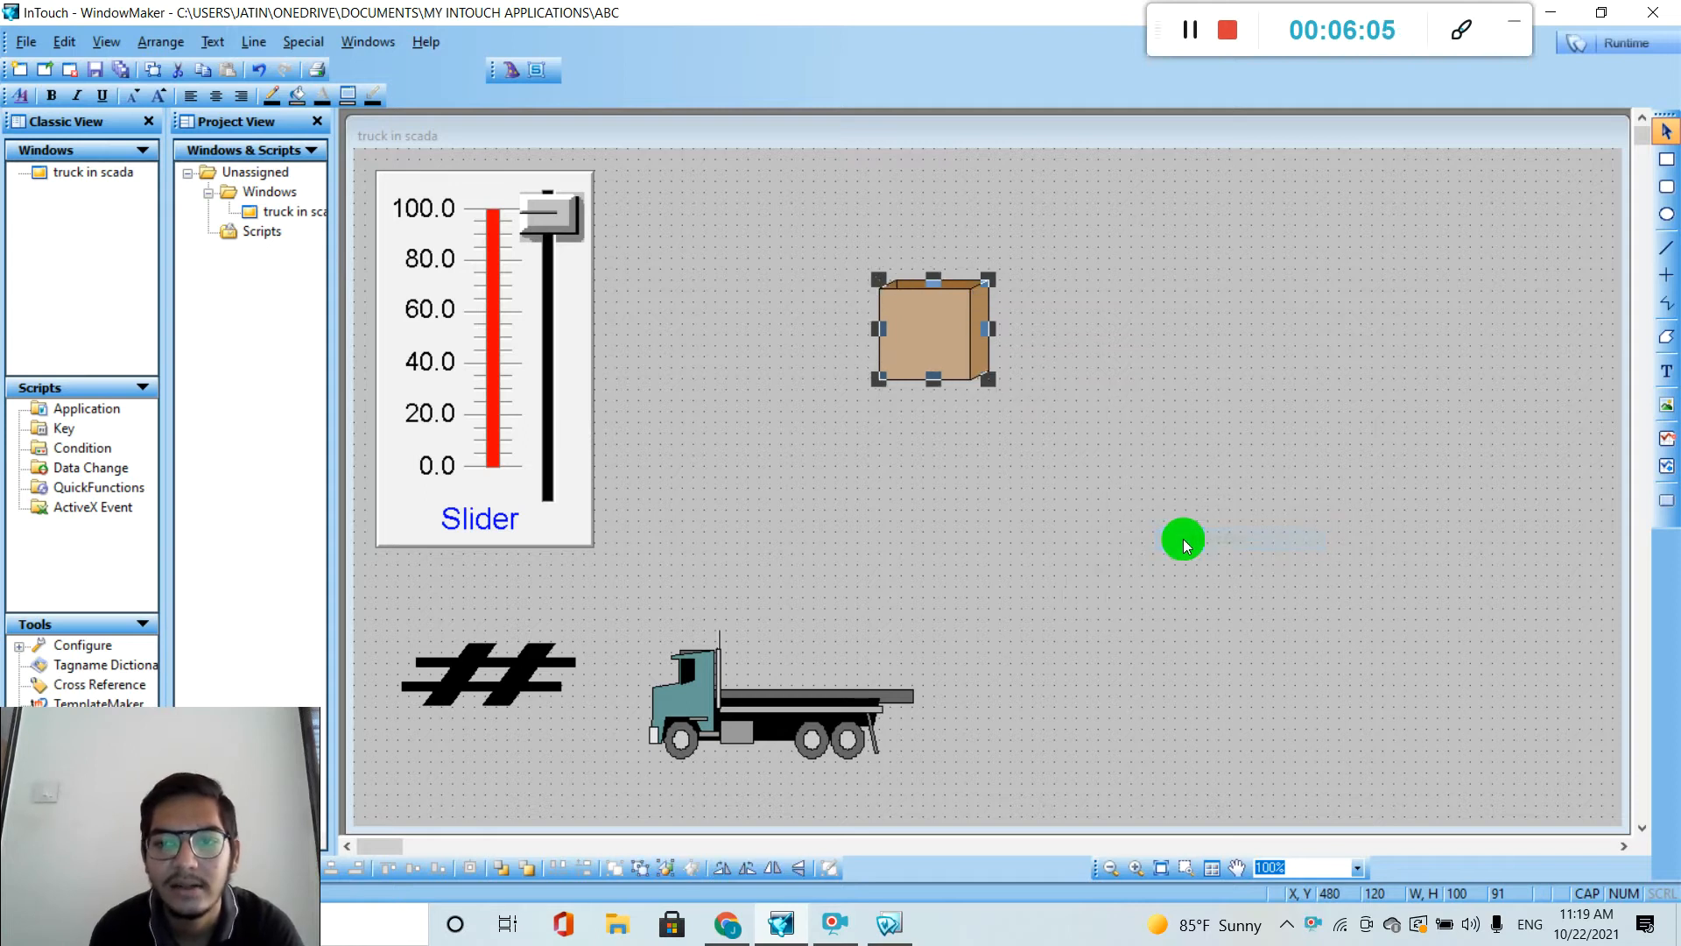
pyautogui.click(994, 381)
pyautogui.moveTo(967, 362); pyautogui.dragTo(684, 206)
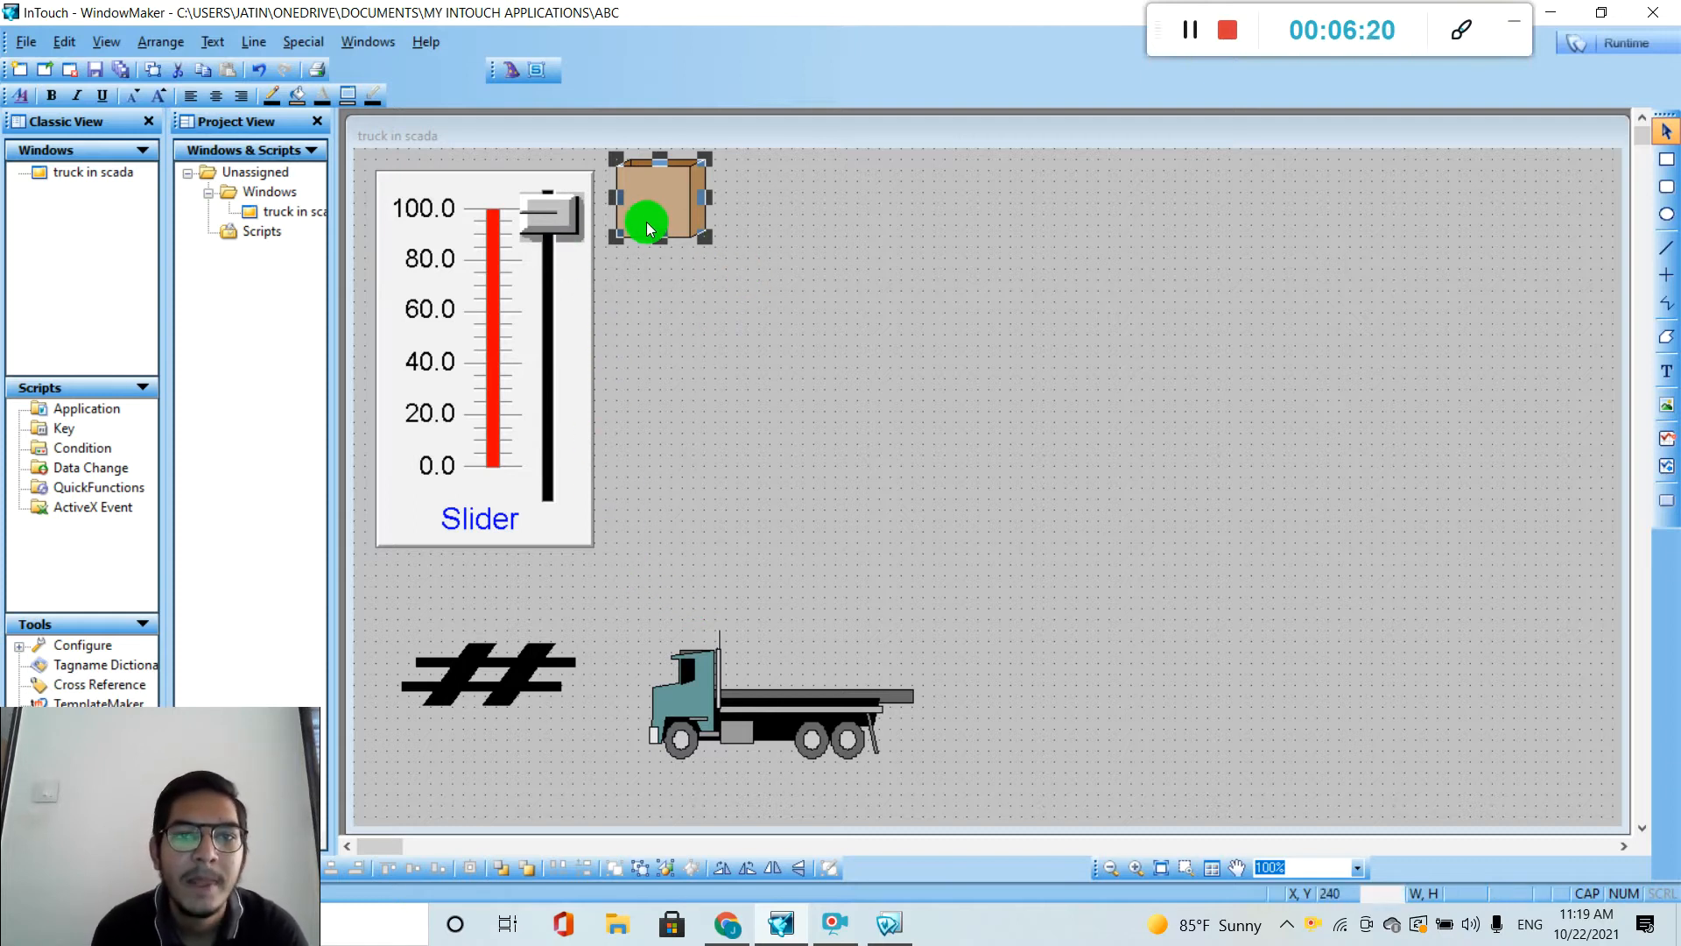
# Insert the short horizontal segment symbol from the Conveyors, Belt category of the Symbol Factory wizard.
pyautogui.click(511, 72)
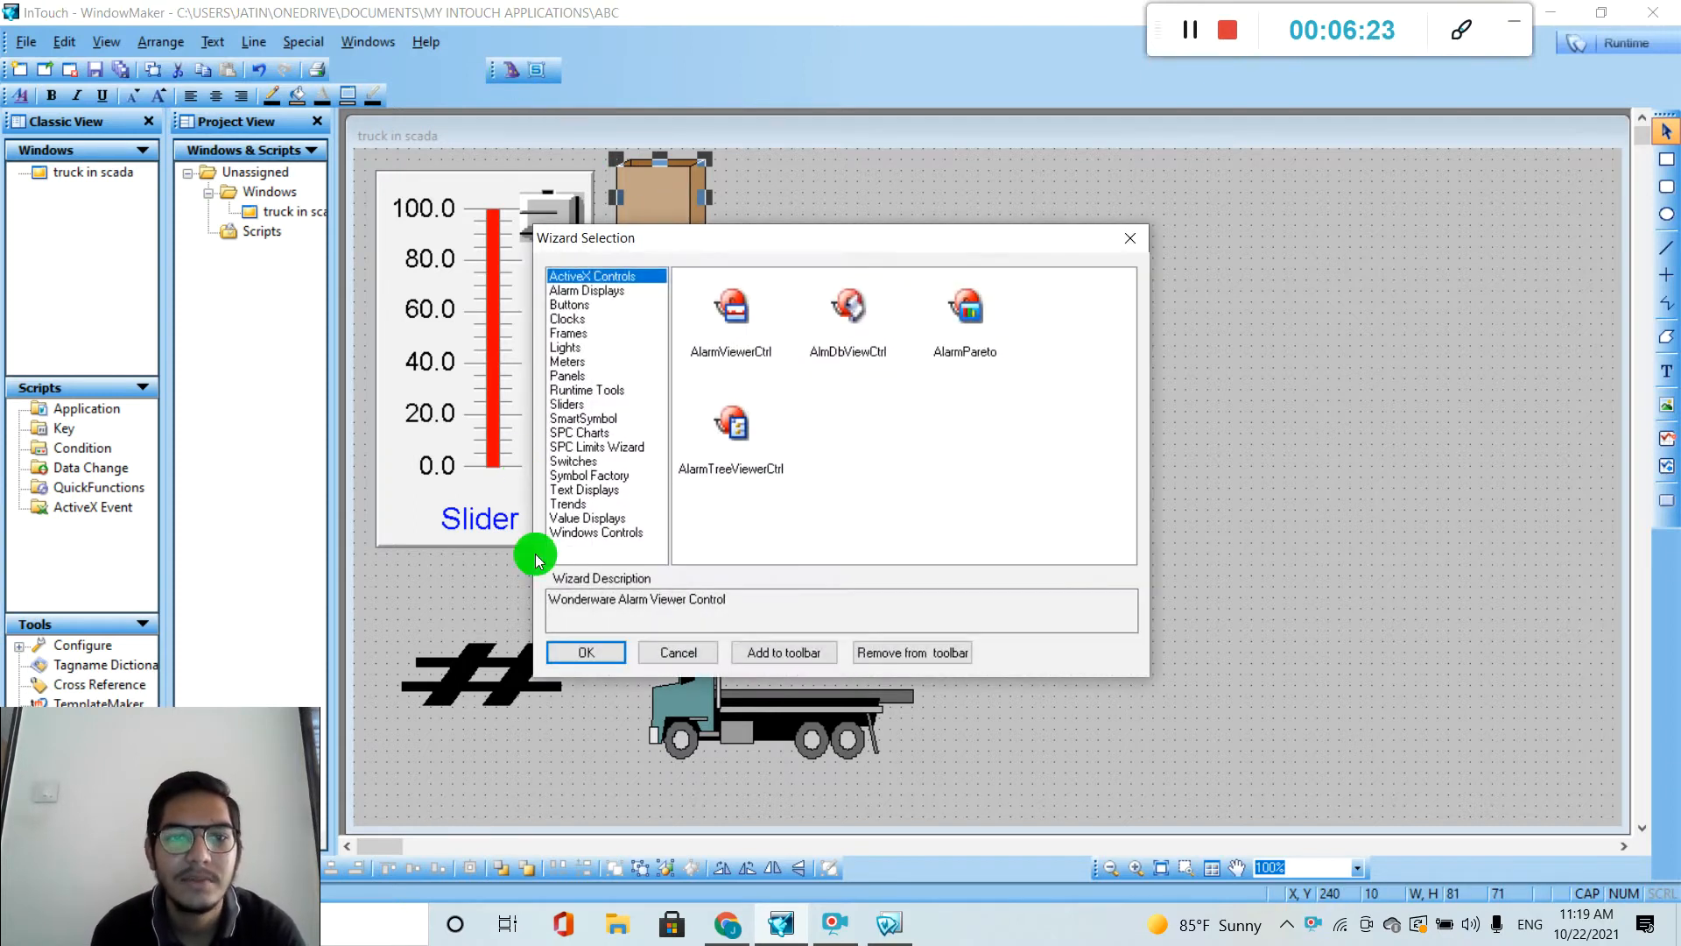
pyautogui.click(595, 476)
pyautogui.click(727, 317)
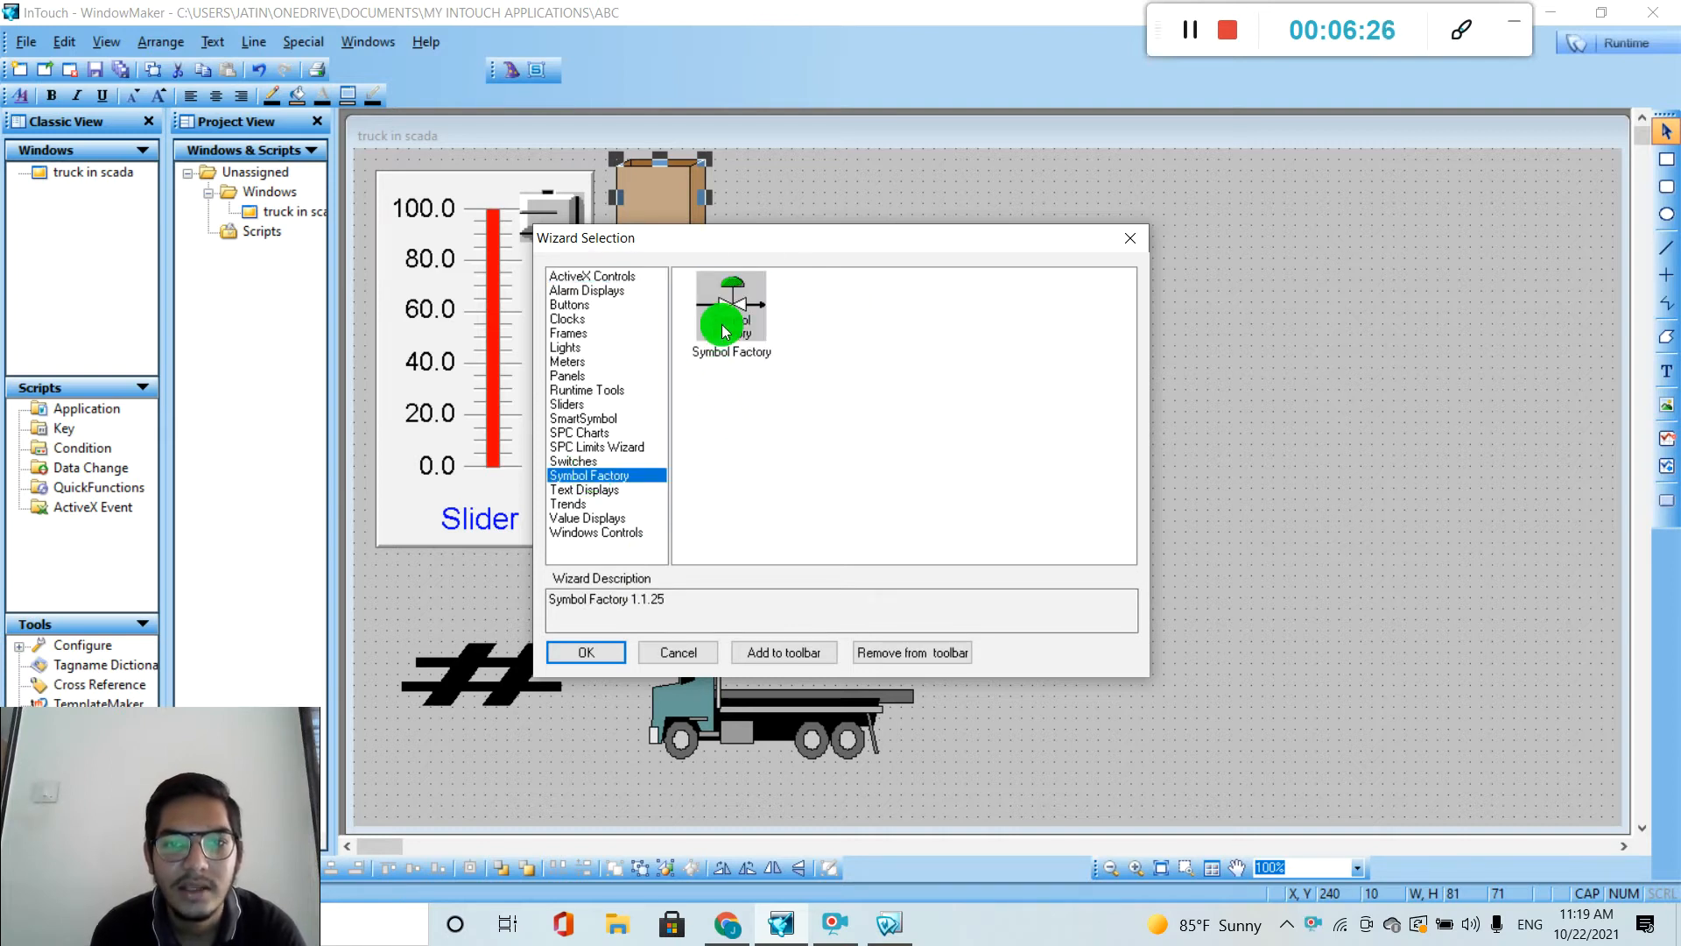
pyautogui.click(583, 651)
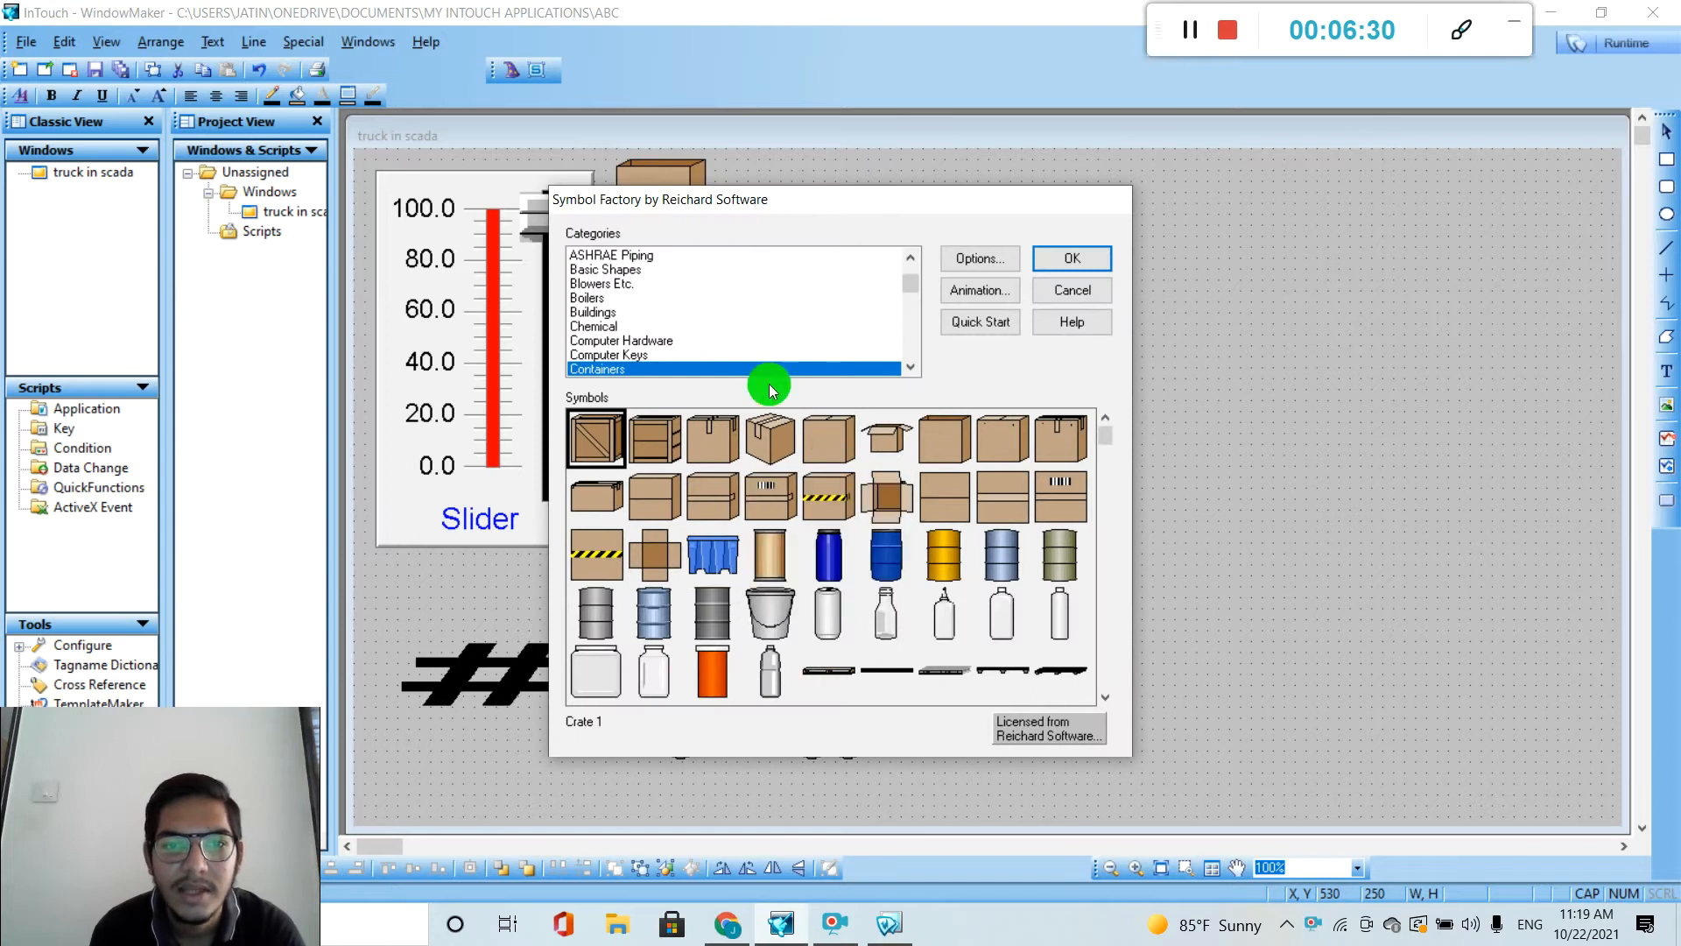
pyautogui.press('Down')
pyautogui.press('Down')
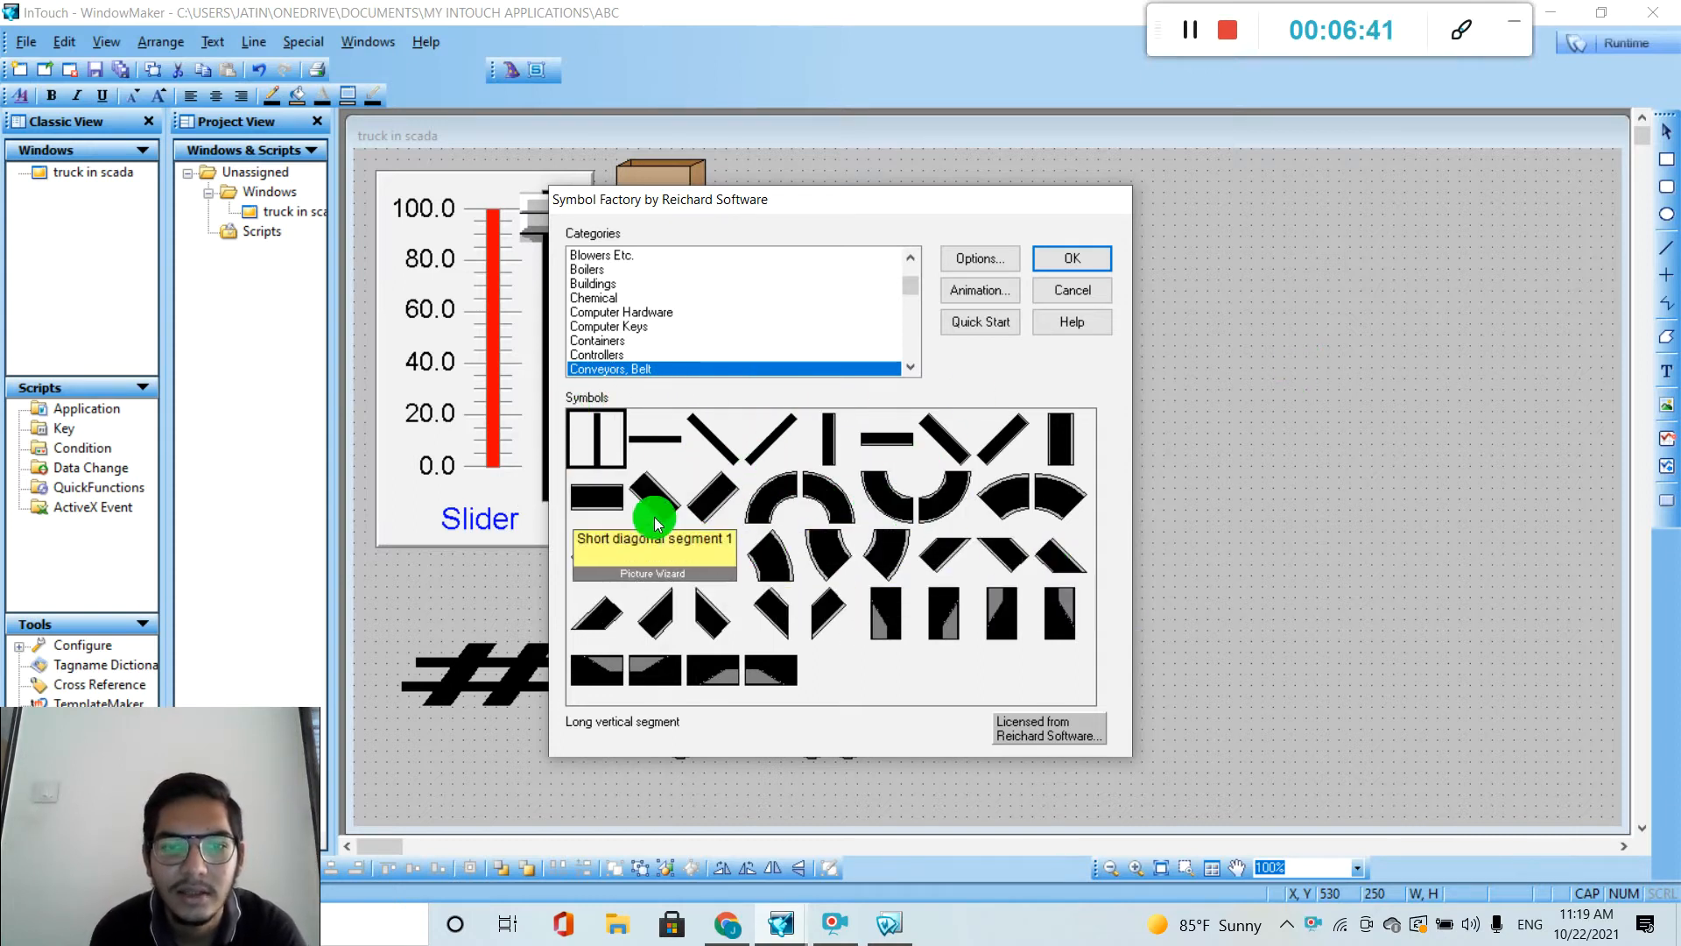
pyautogui.click(604, 497)
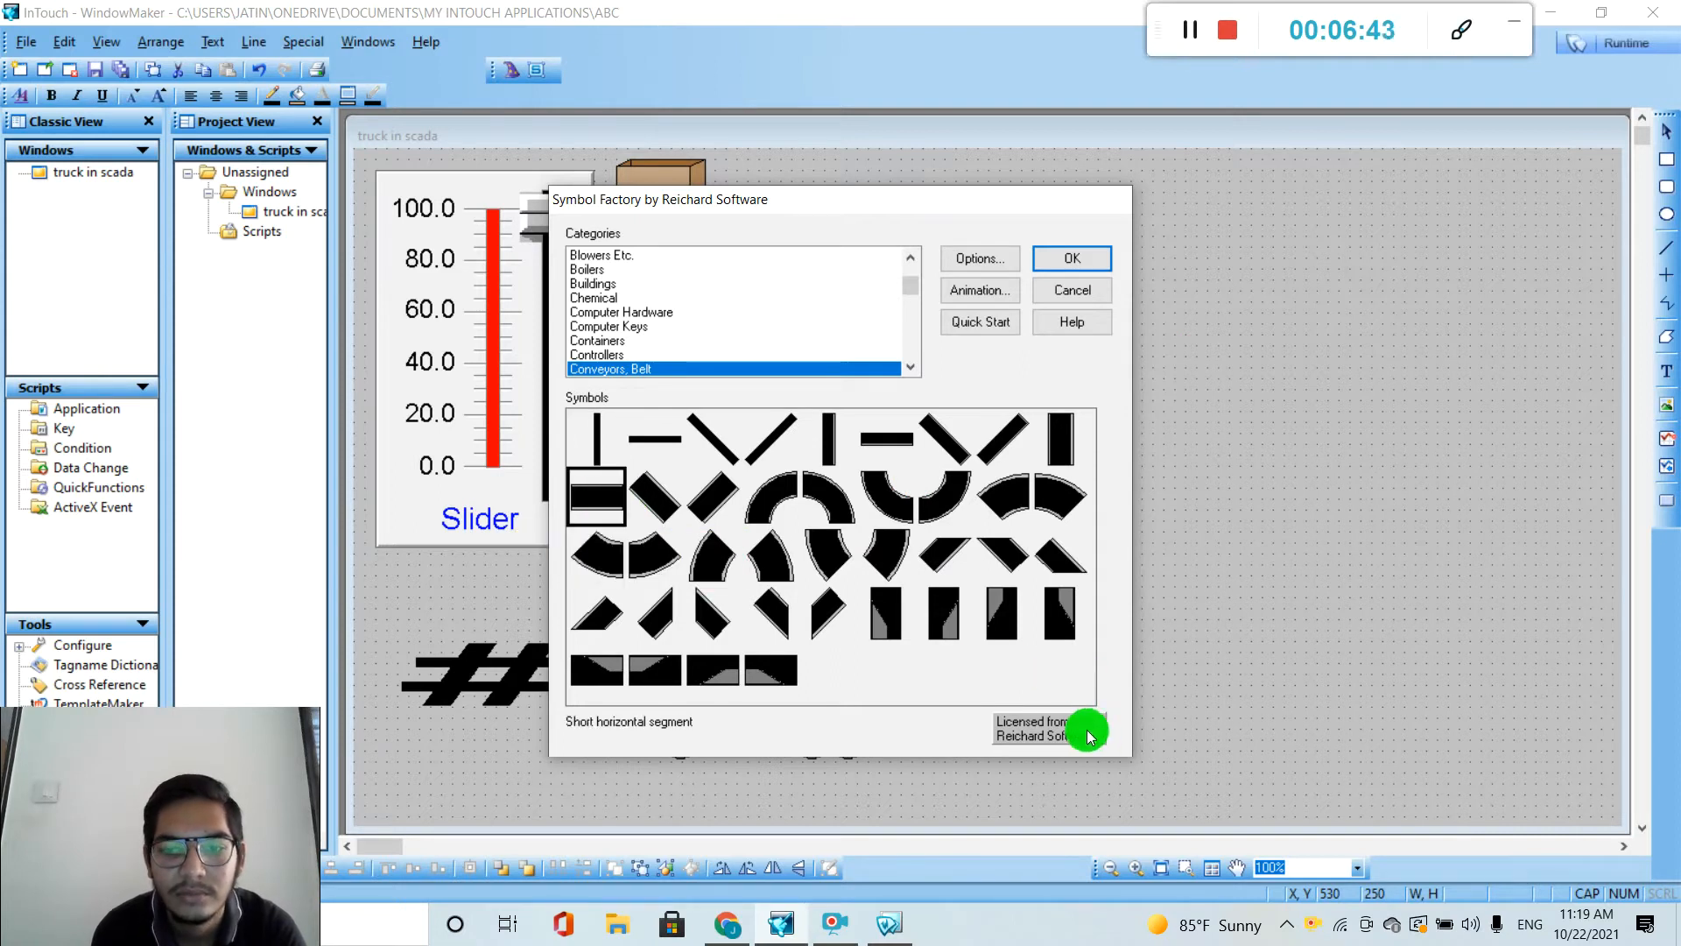
pyautogui.click(1090, 254)
pyautogui.click(868, 201)
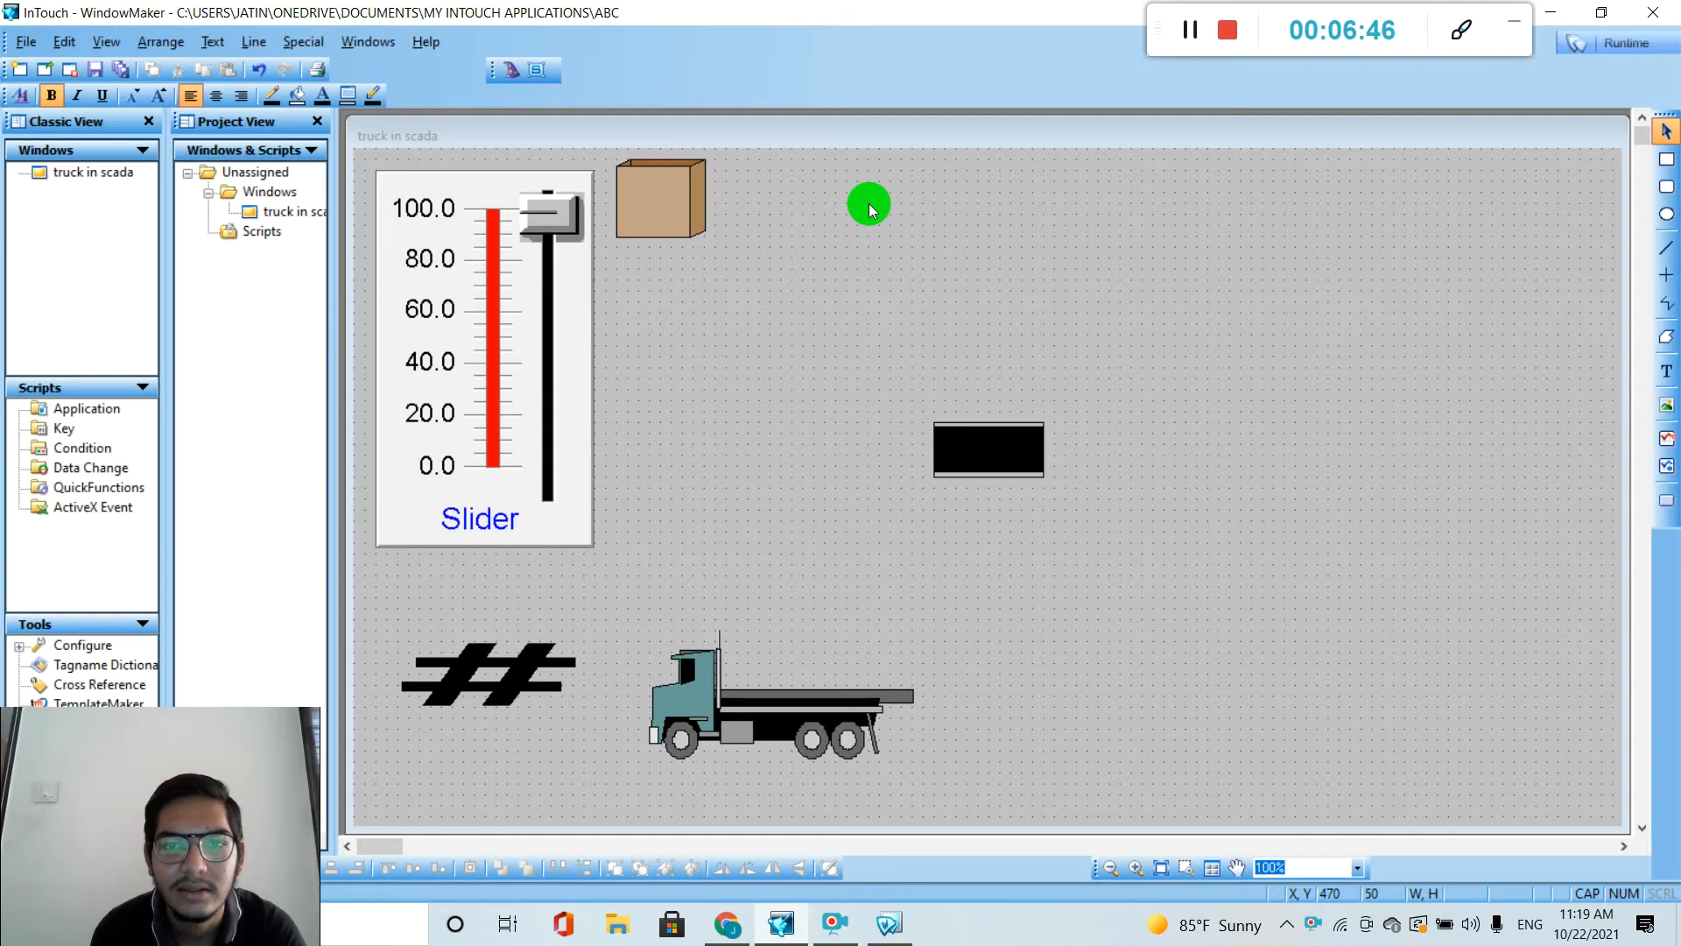
# Break the conveyor segment's cell, move the segment just below the box, and enlarge it to about 811 by 91.
pyautogui.click(982, 451)
pyautogui.rightClick(995, 447)
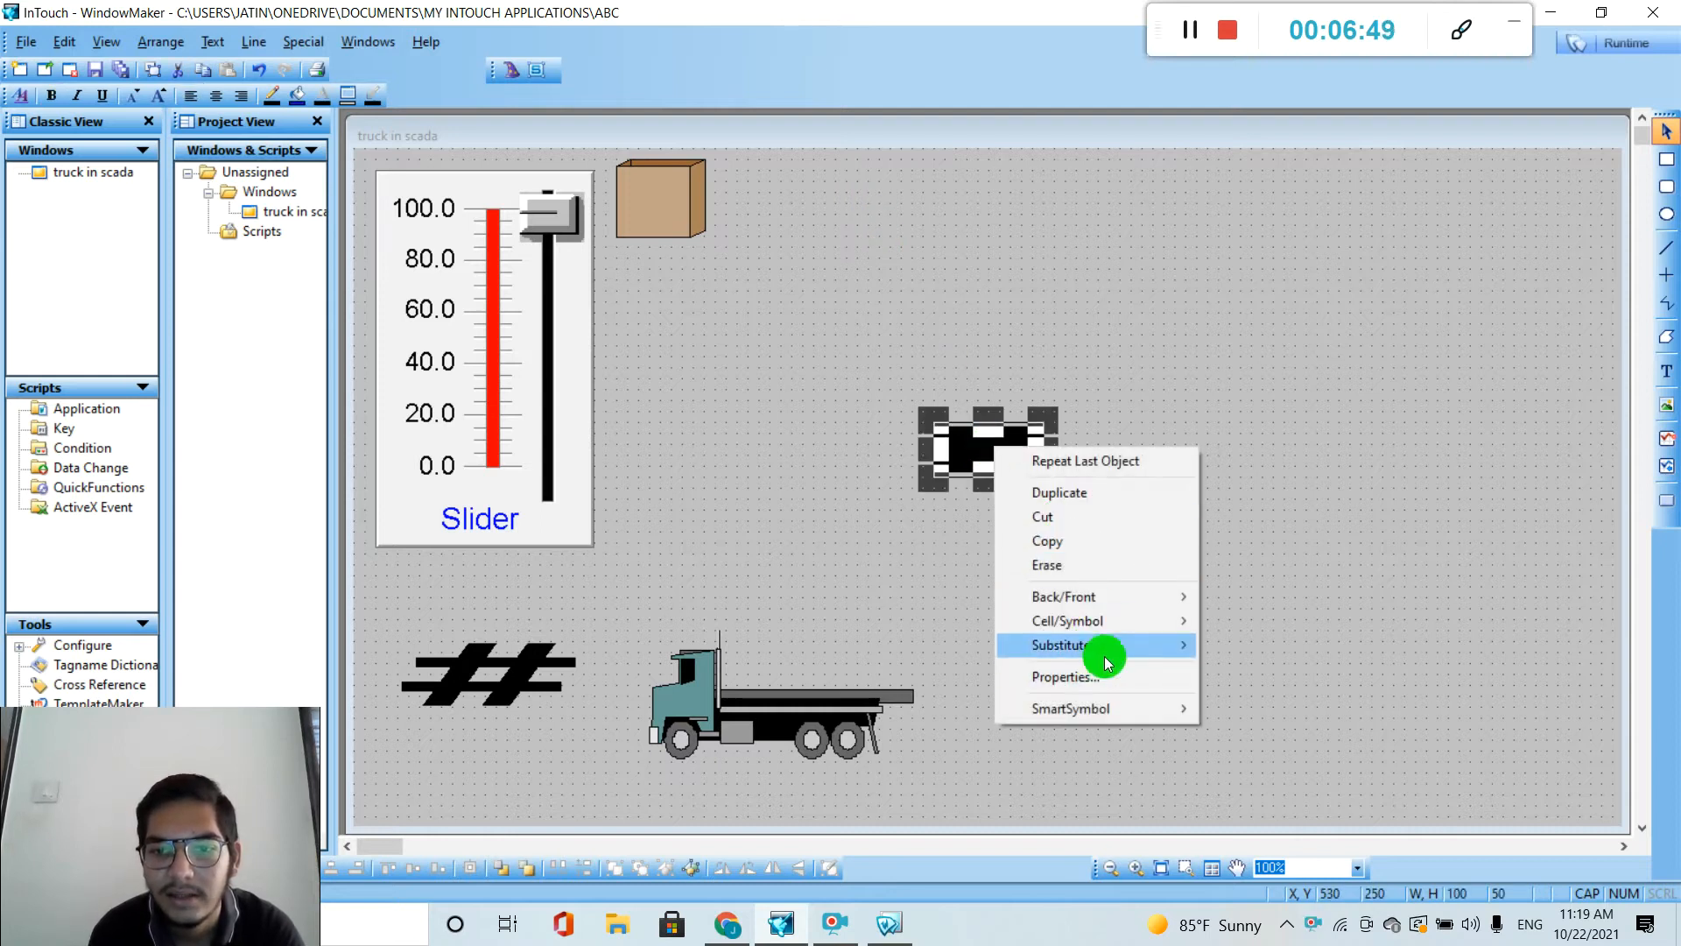
pyautogui.moveTo(1150, 631)
pyautogui.click(1210, 643)
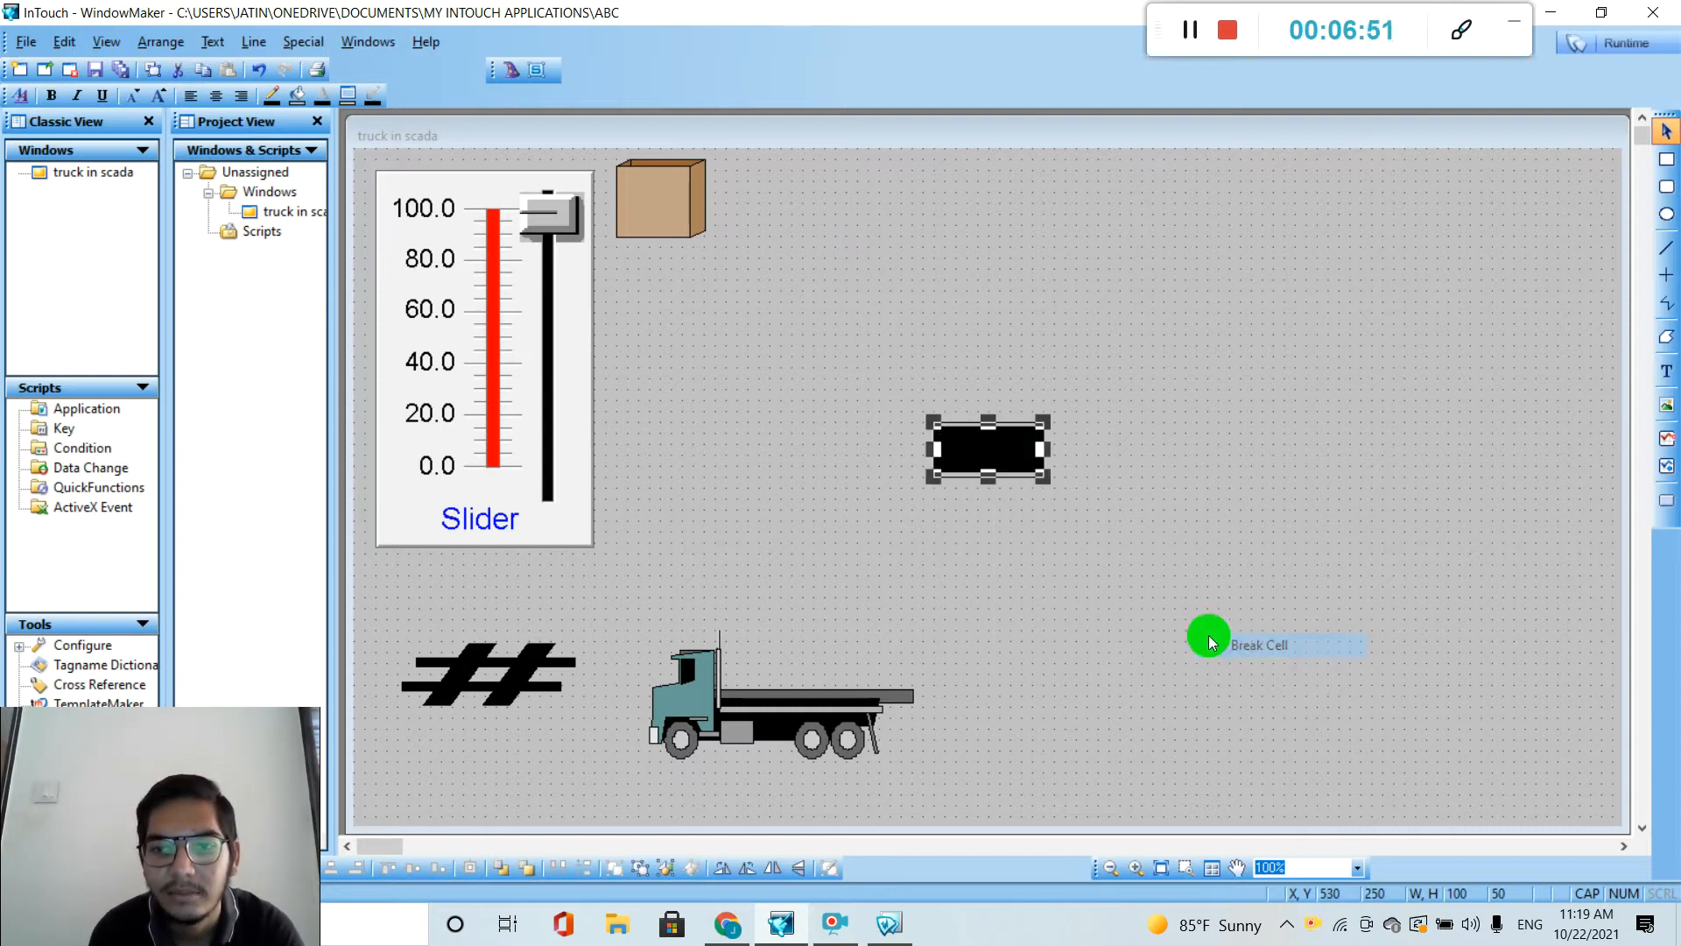
pyautogui.moveTo(1043, 448); pyautogui.dragTo(1471, 473)
pyautogui.moveTo(1168, 447); pyautogui.dragTo(836, 268)
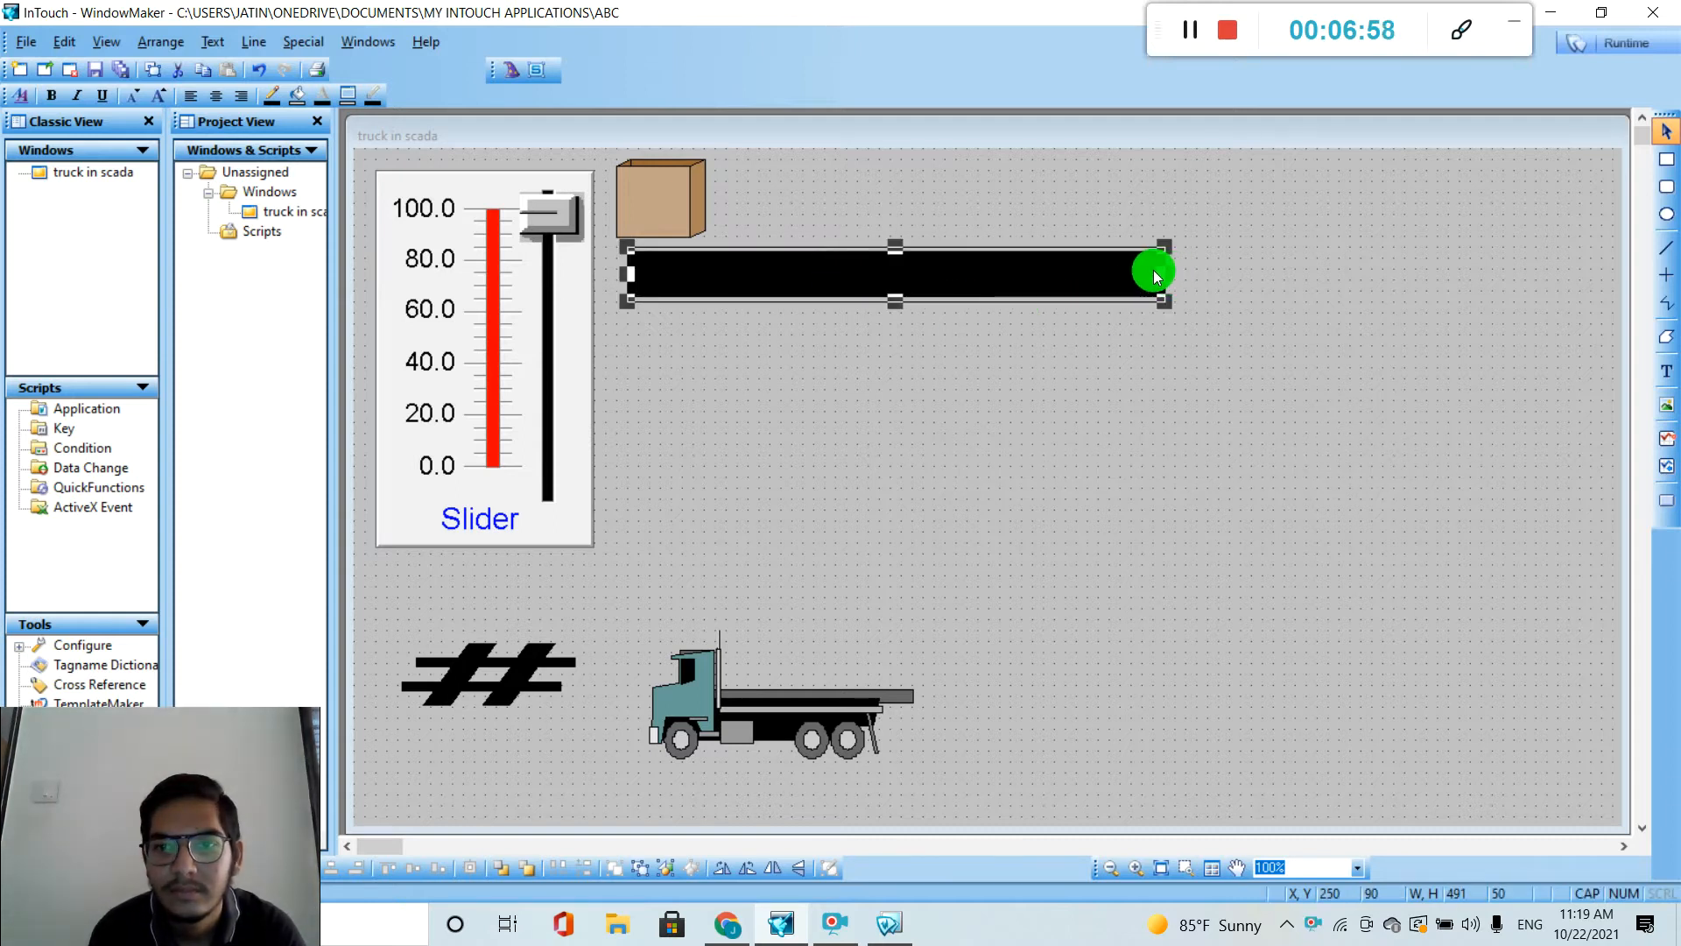
pyautogui.moveTo(1163, 272); pyautogui.dragTo(1513, 279)
pyautogui.moveTo(1071, 302); pyautogui.dragTo(1070, 348)
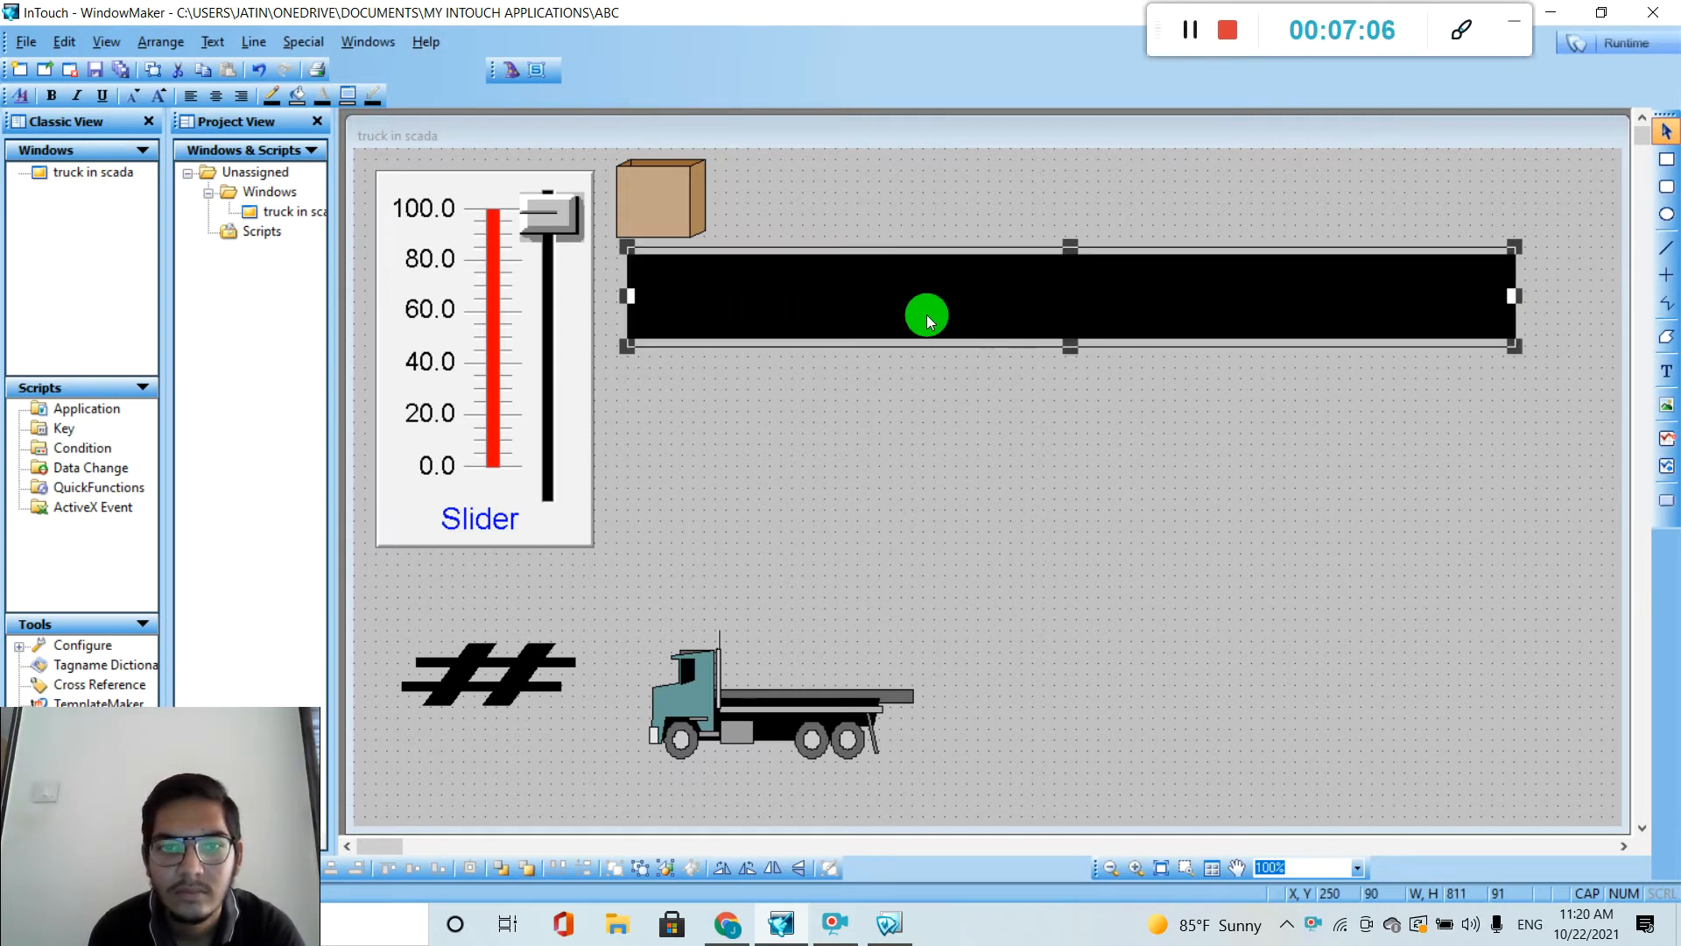
# Try to place the box on the black surface of the conveyor belt.
pyautogui.moveTo(649, 211); pyautogui.dragTo(669, 308)
pyautogui.click(669, 292)
pyautogui.click(662, 217)
pyautogui.click(668, 279)
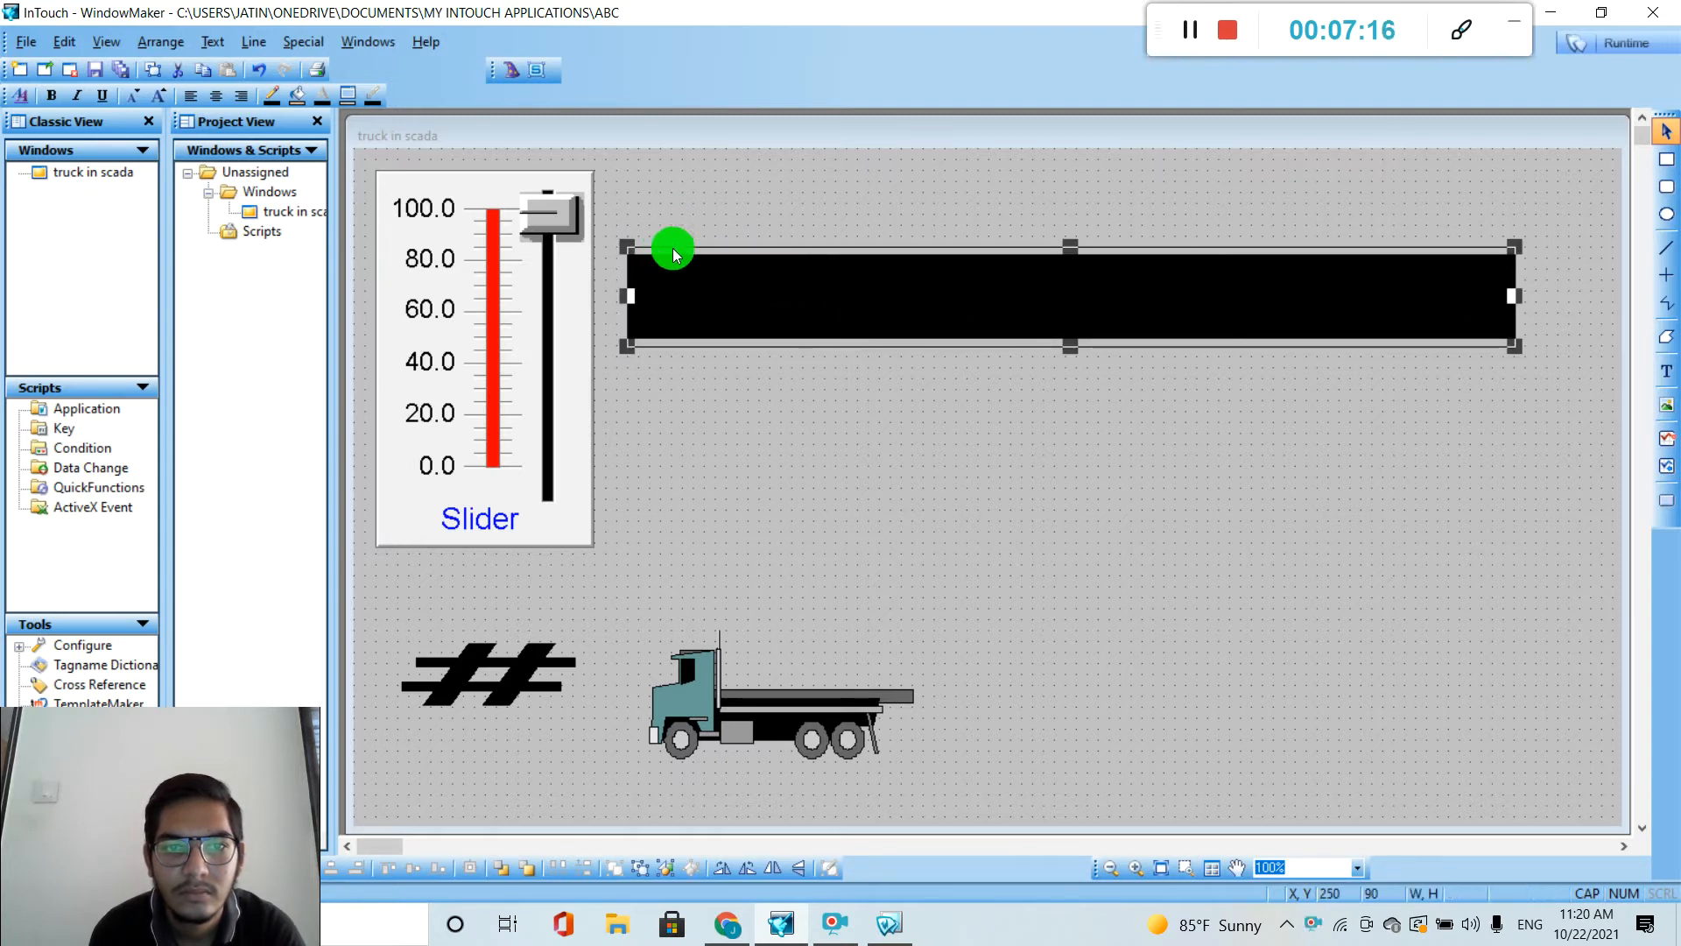
pyautogui.doubleClick(688, 292)
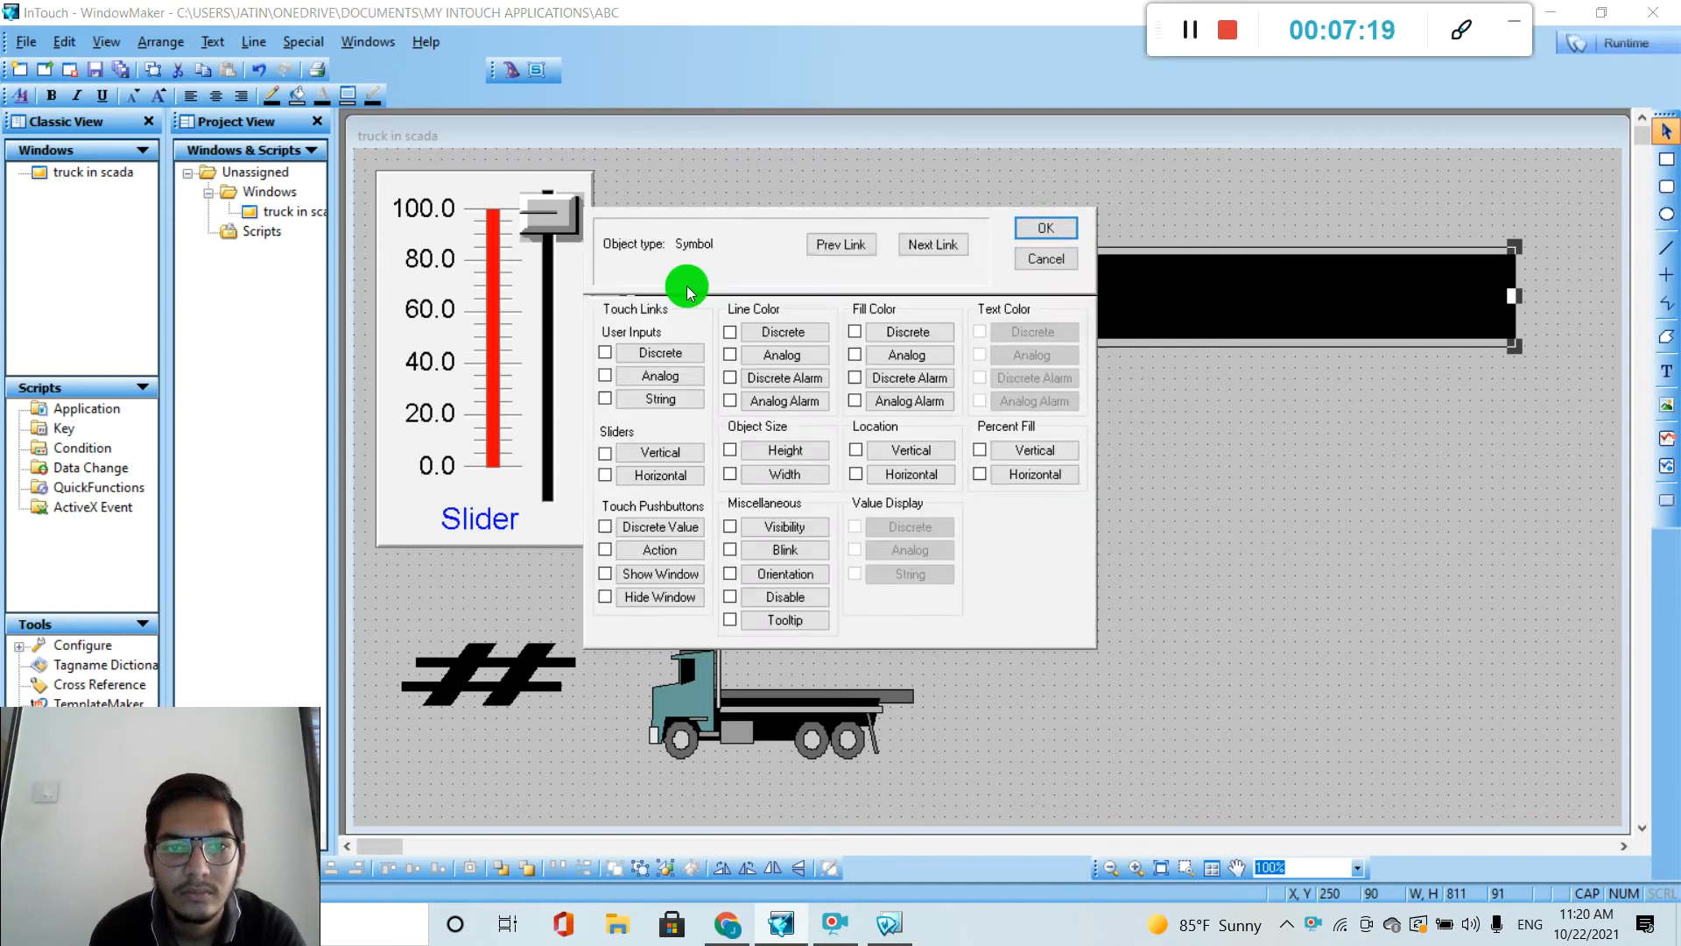
pyautogui.click(1042, 259)
pyautogui.click(922, 350)
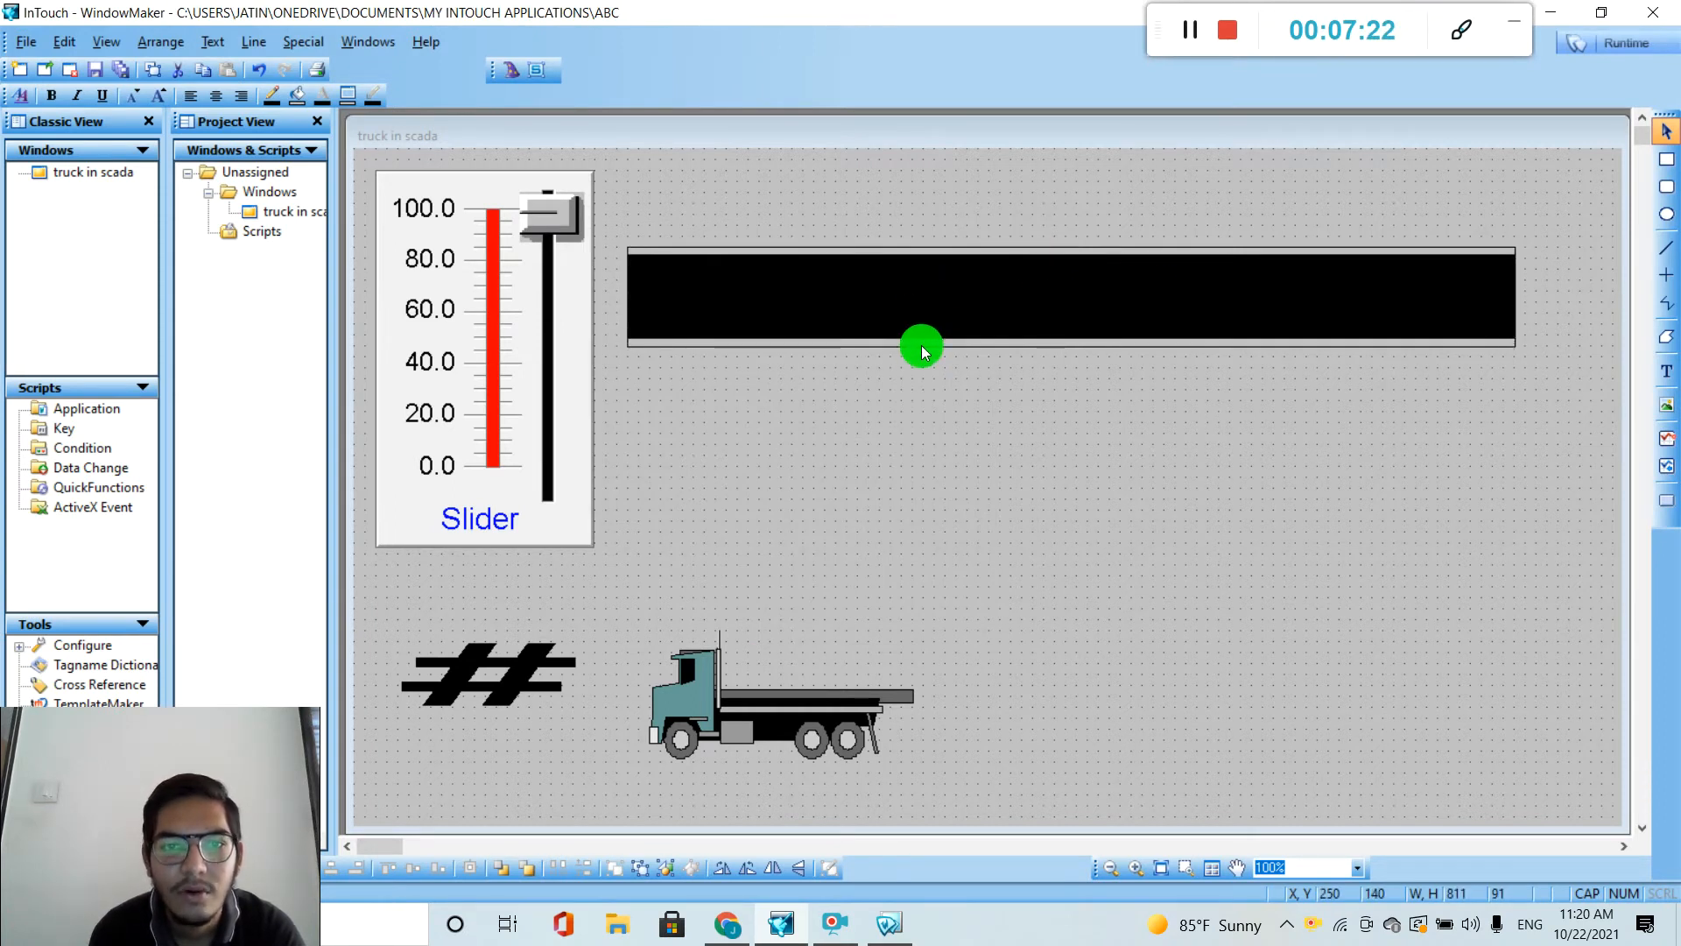
# Reposition the conveyor at about 240, 110 and rest the box on its upper edge at the slider end.
pyautogui.moveTo(922, 345); pyautogui.dragTo(922, 390)
pyautogui.moveTo(700, 301); pyautogui.dragTo(690, 175)
pyautogui.click(784, 394)
pyautogui.click(786, 334)
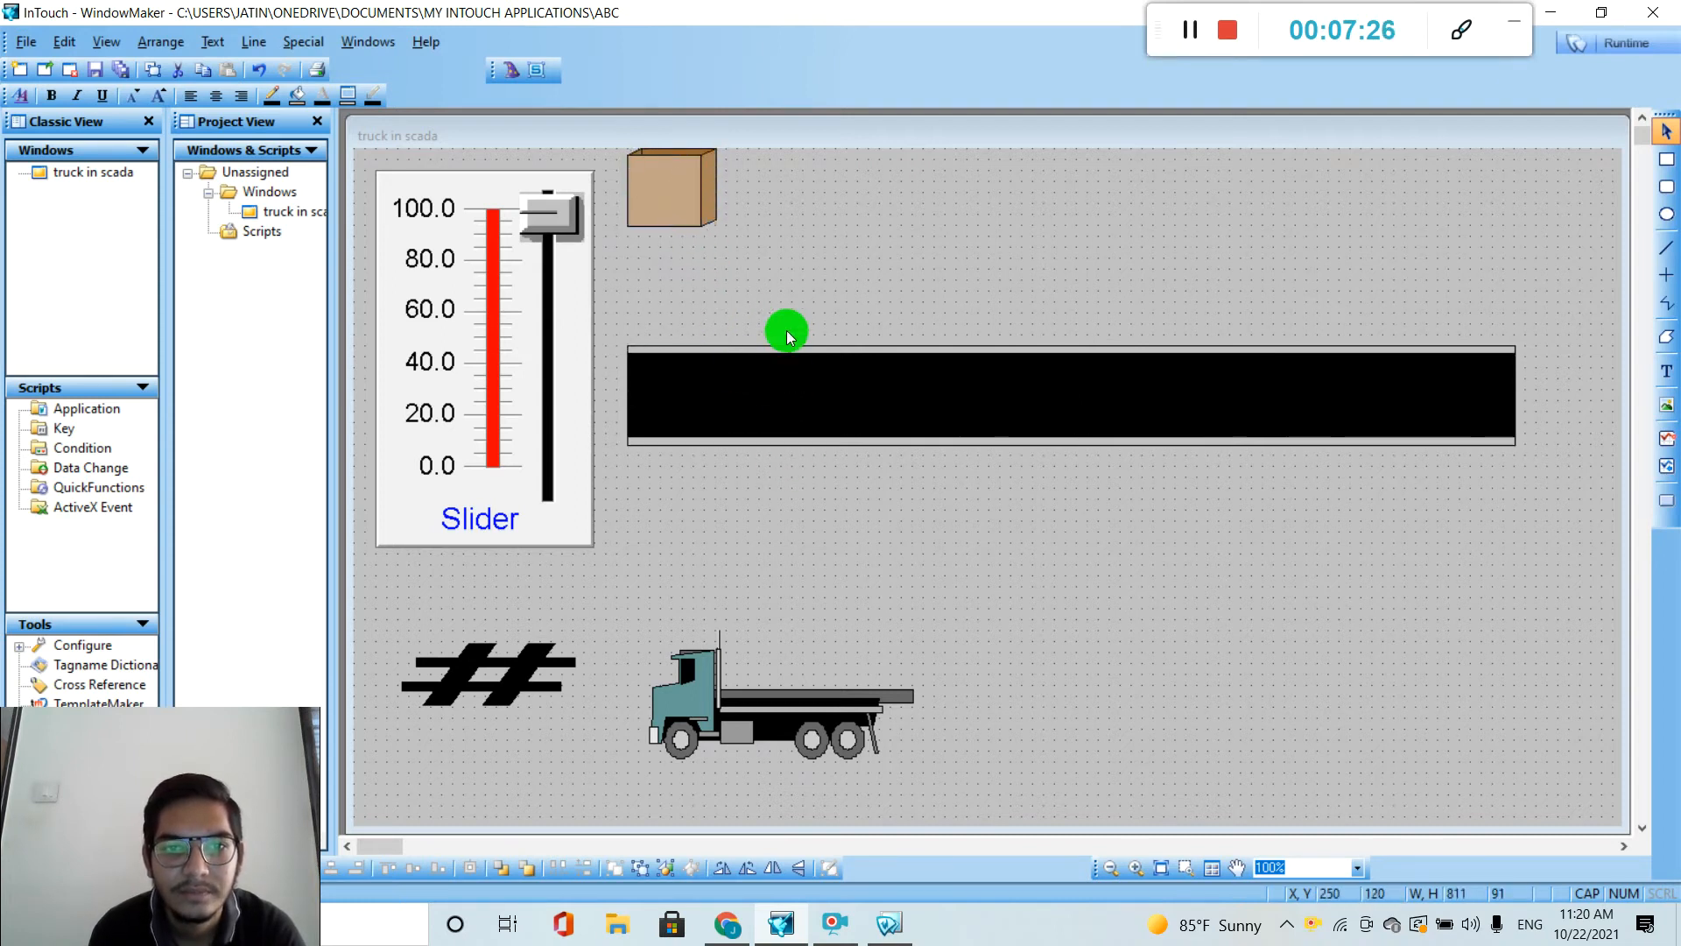
pyautogui.moveTo(775, 316); pyautogui.dragTo(780, 318)
pyautogui.moveTo(697, 193); pyautogui.dragTo(686, 237)
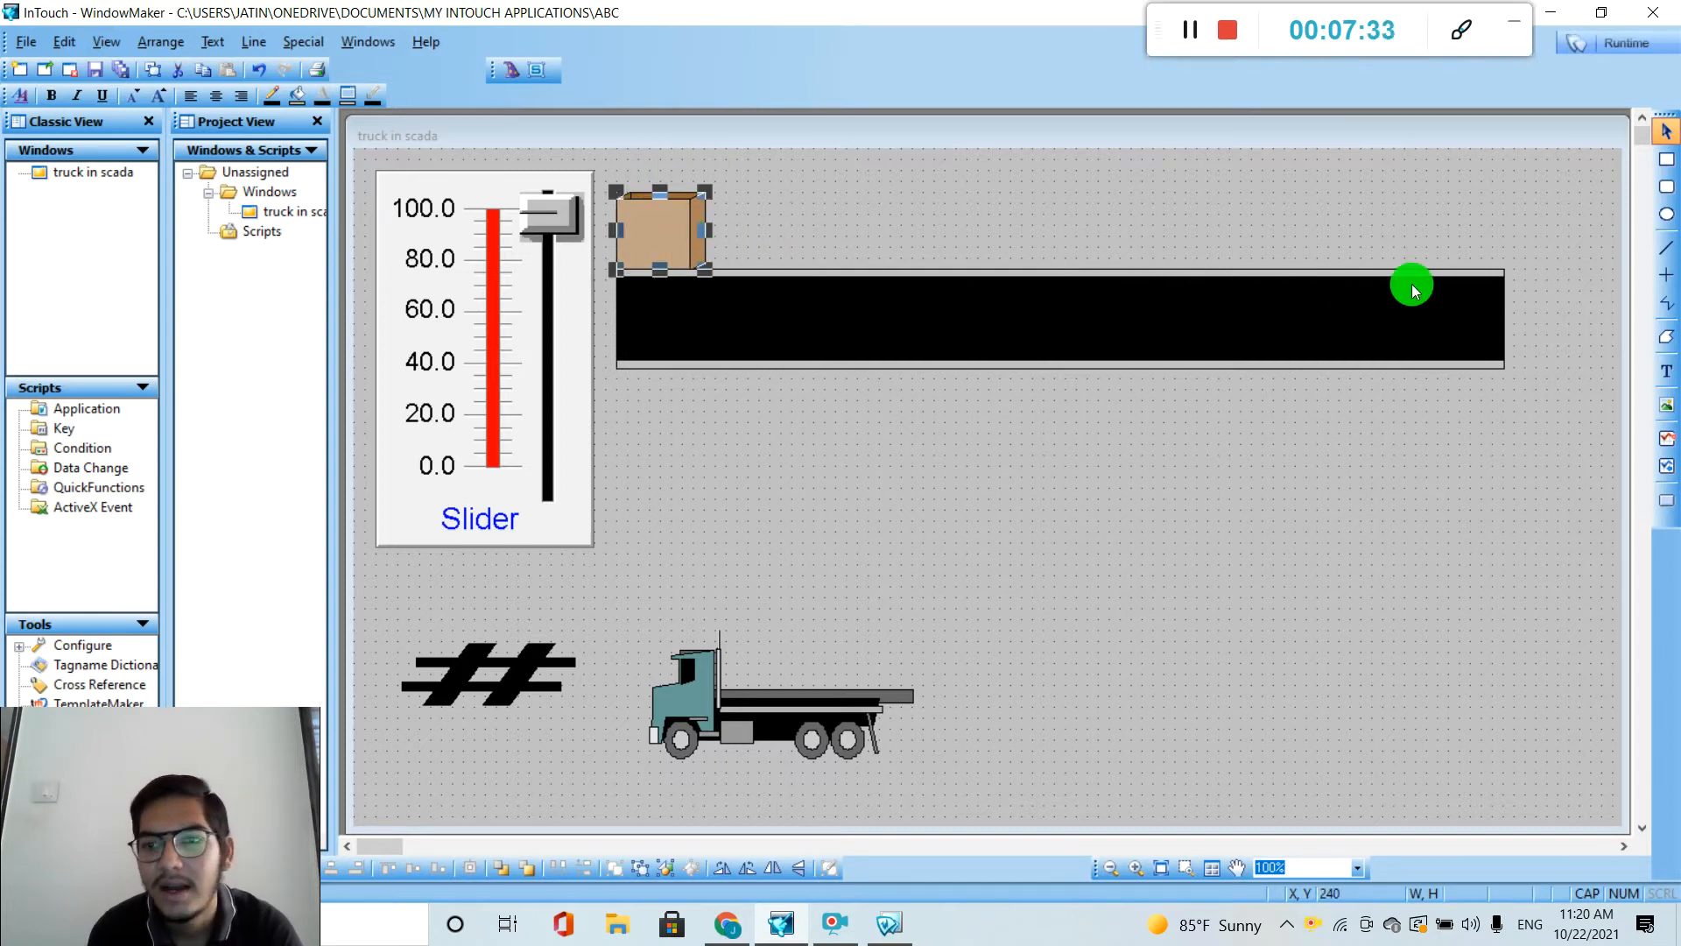
pyautogui.click(1187, 325)
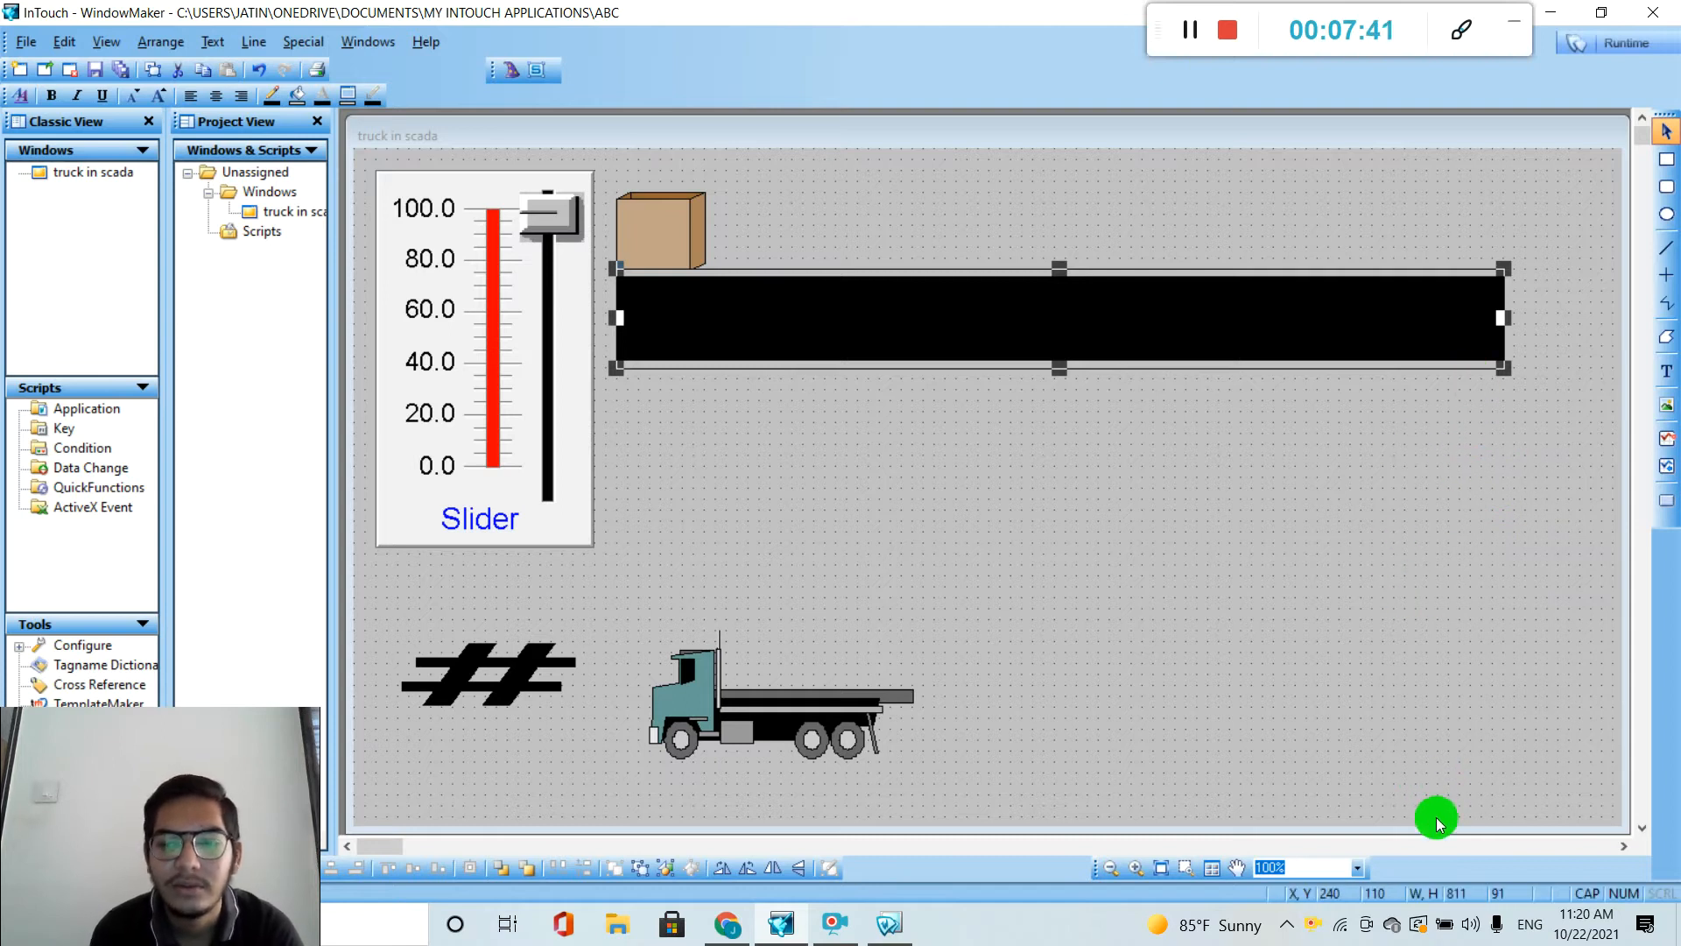
# Insert the short vertical segment symbol from Conveyors, Belt above the truck and break its cell.
pyautogui.click(516, 75)
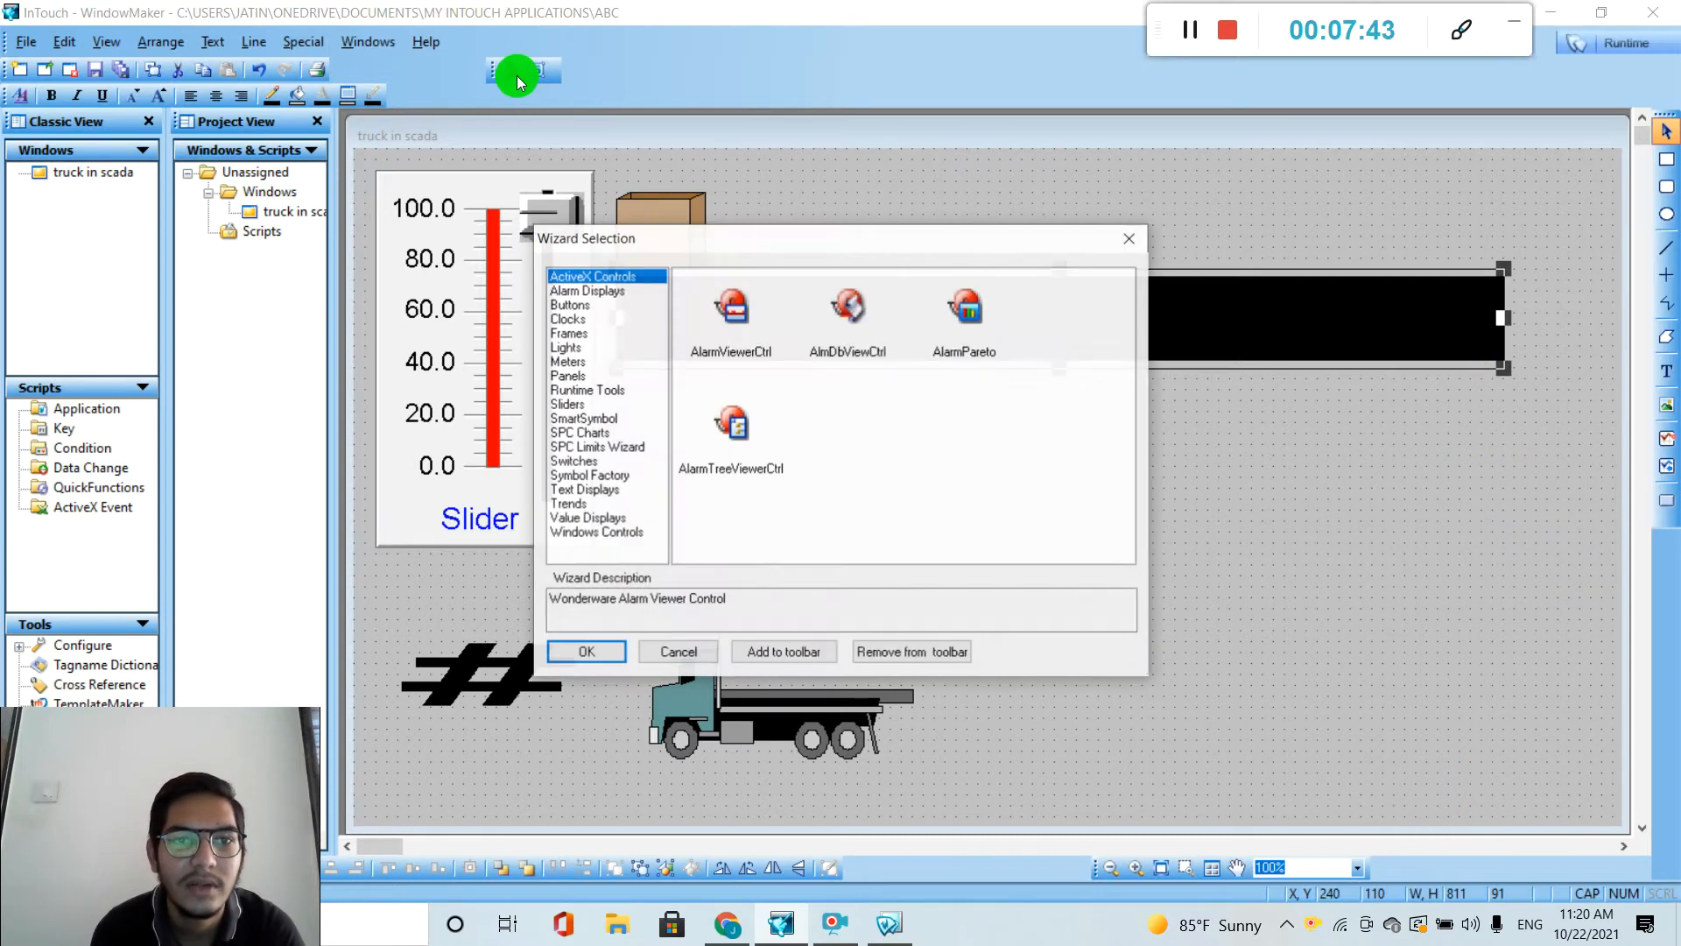
pyautogui.click(603, 475)
pyautogui.click(740, 322)
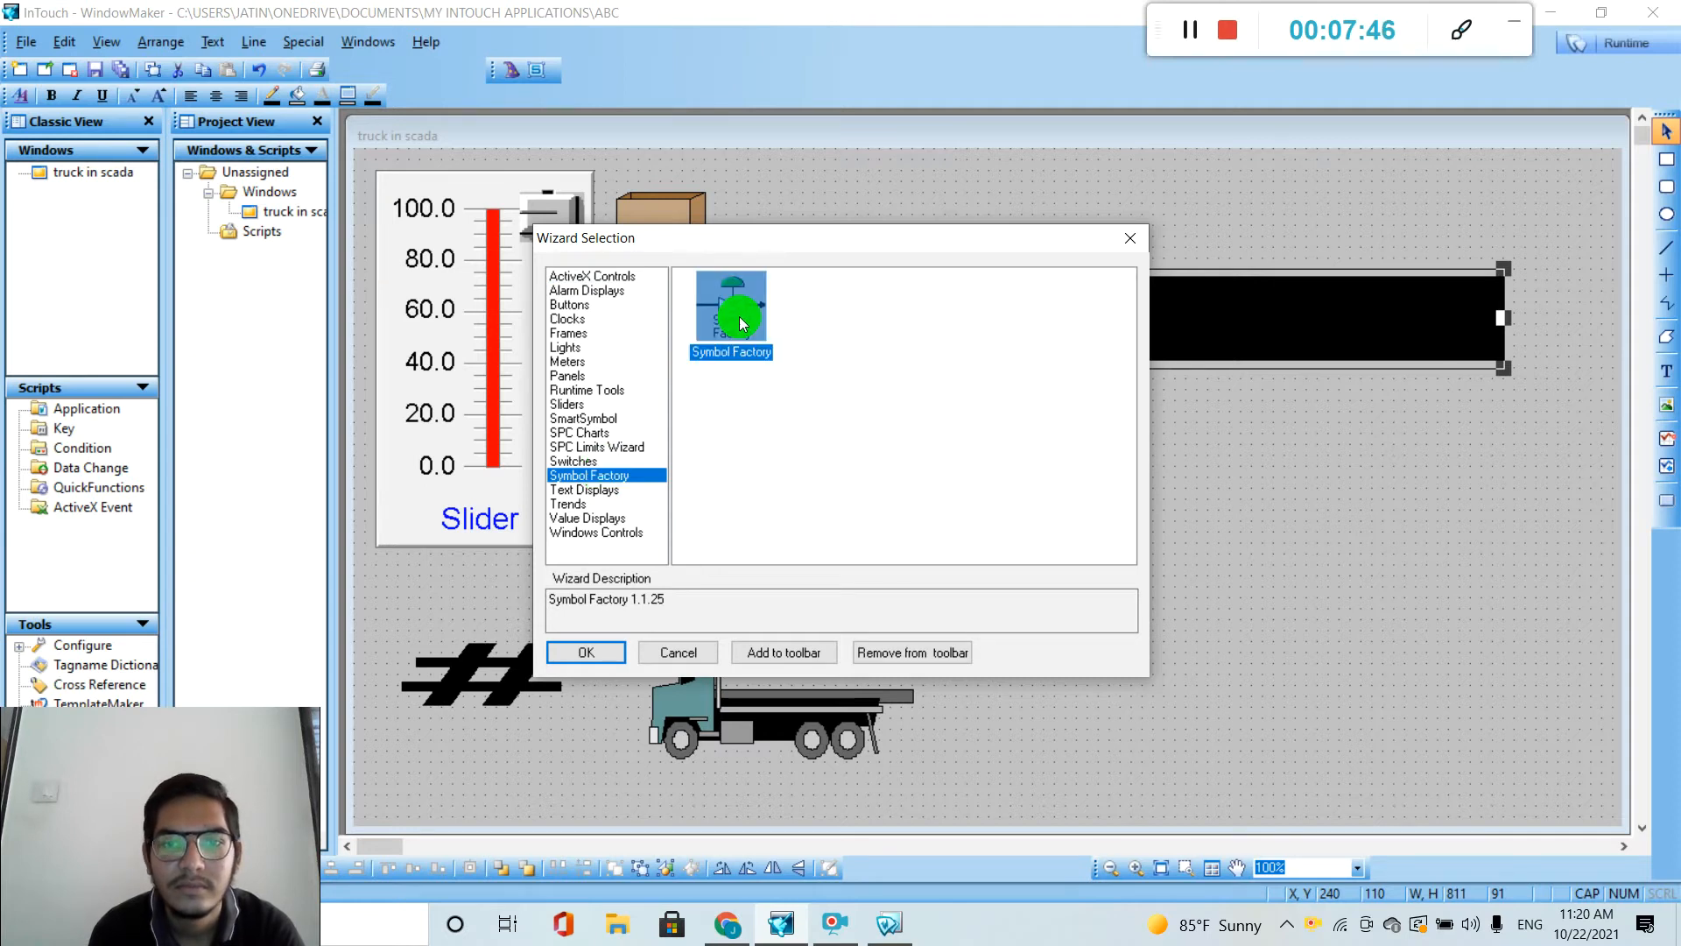
pyautogui.doubleClick(739, 322)
pyautogui.click(855, 476)
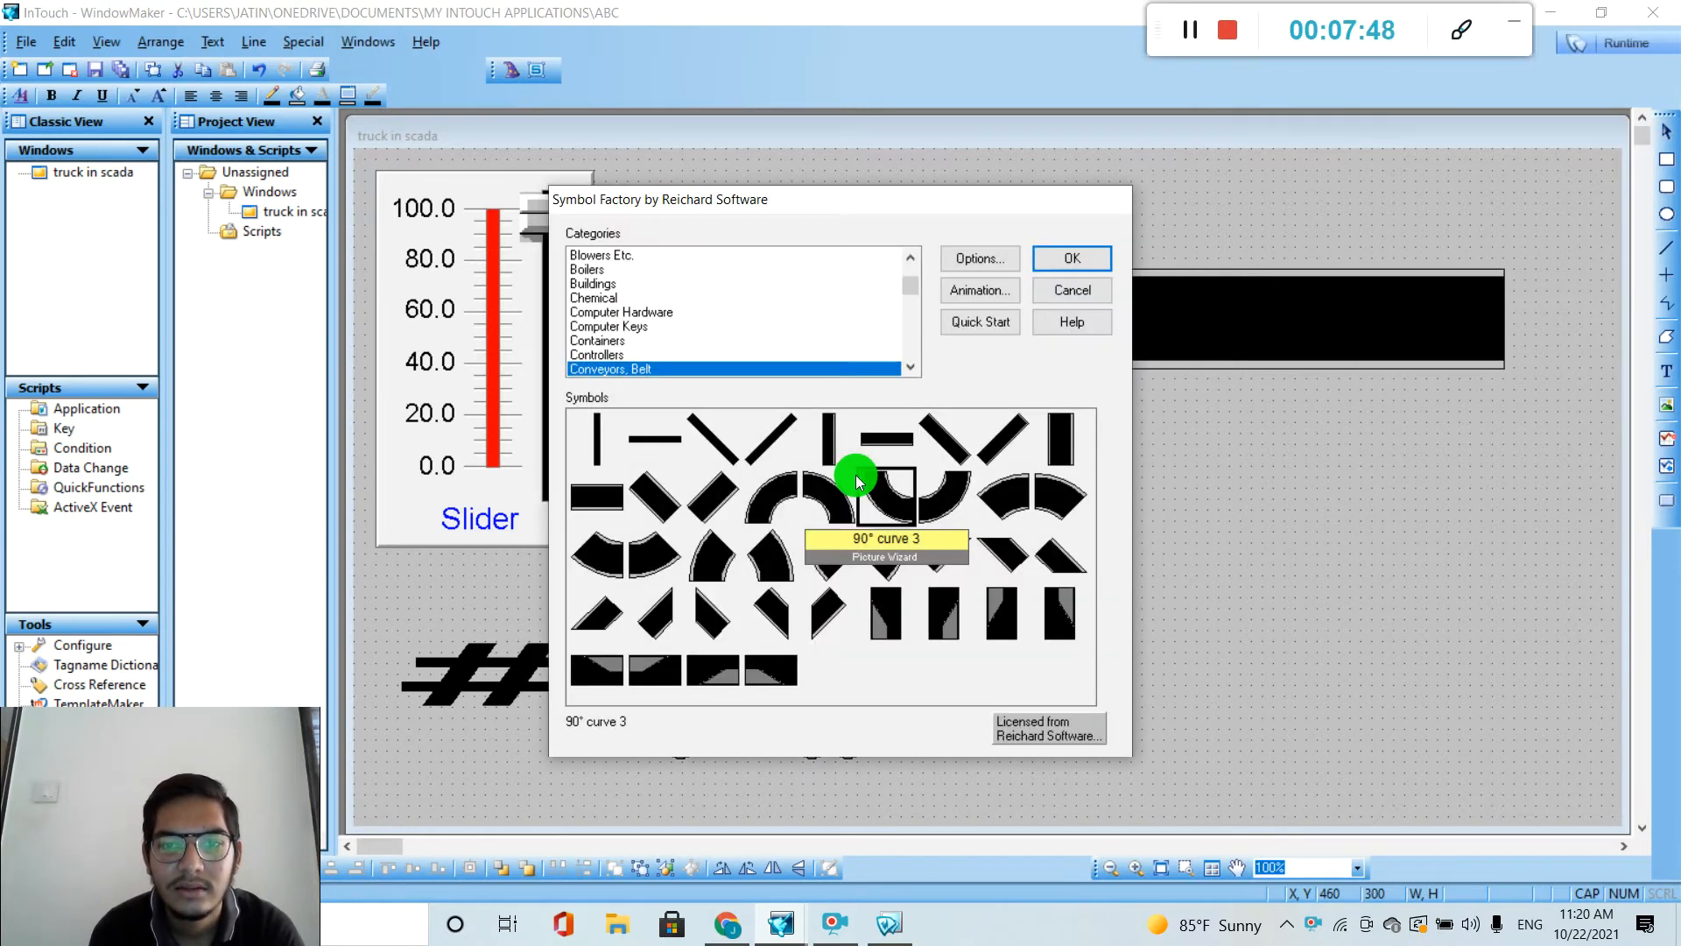
pyautogui.click(1067, 450)
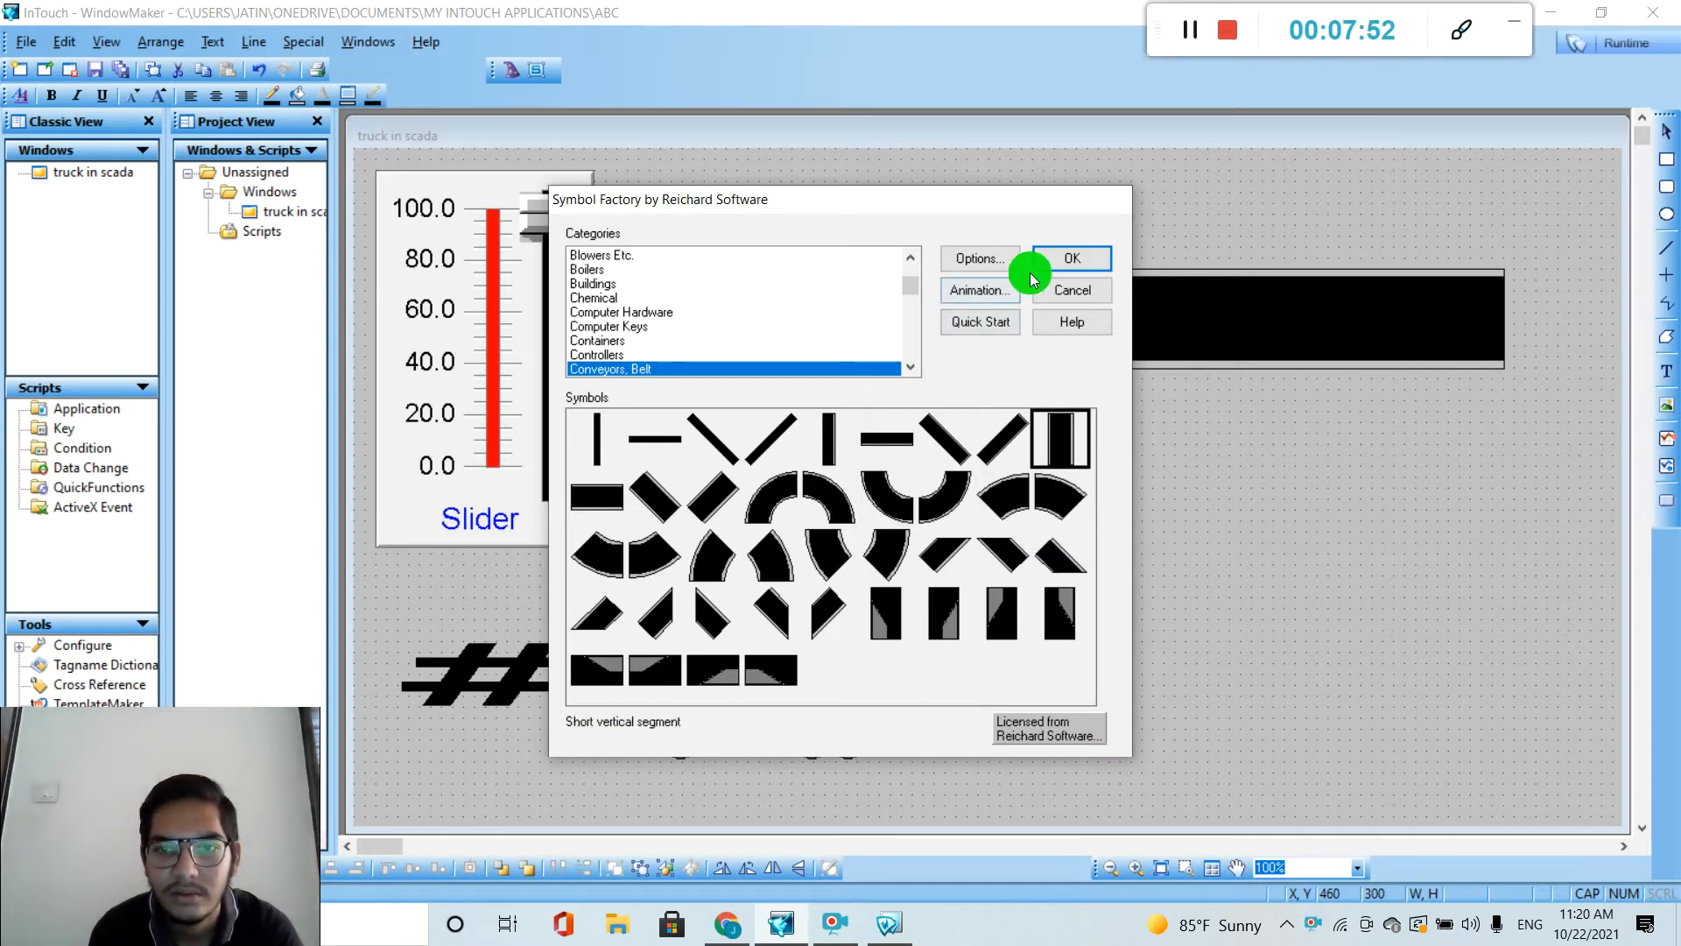
pyautogui.click(1060, 255)
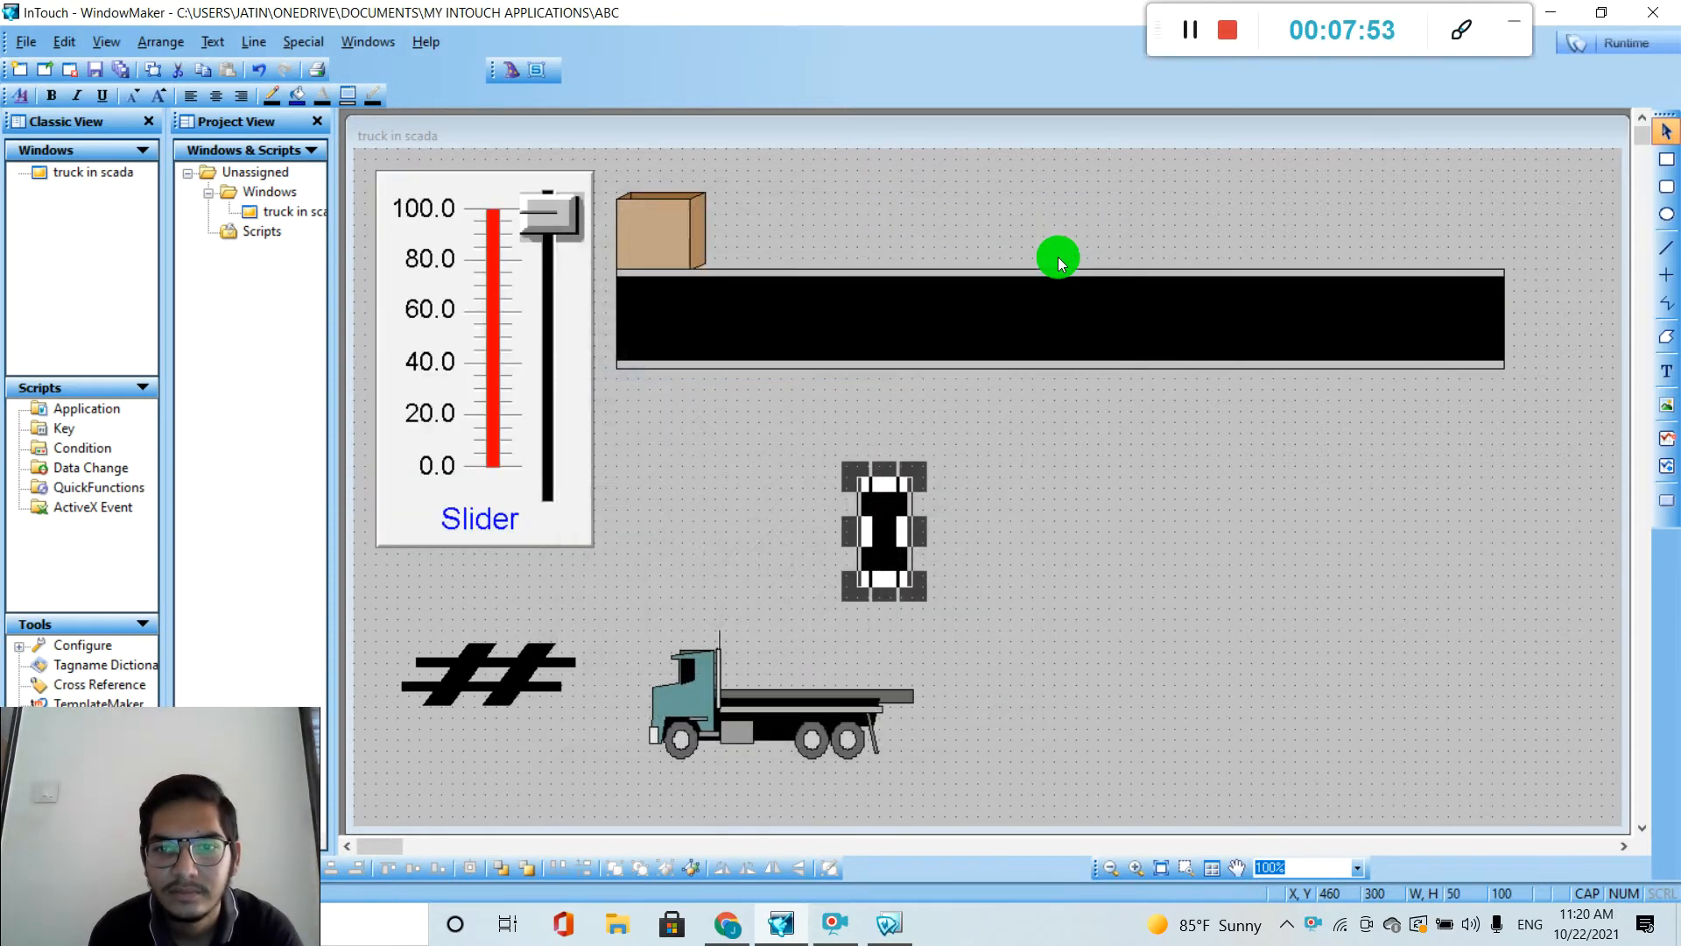
pyautogui.rightClick(891, 549)
pyautogui.moveTo(1060, 725)
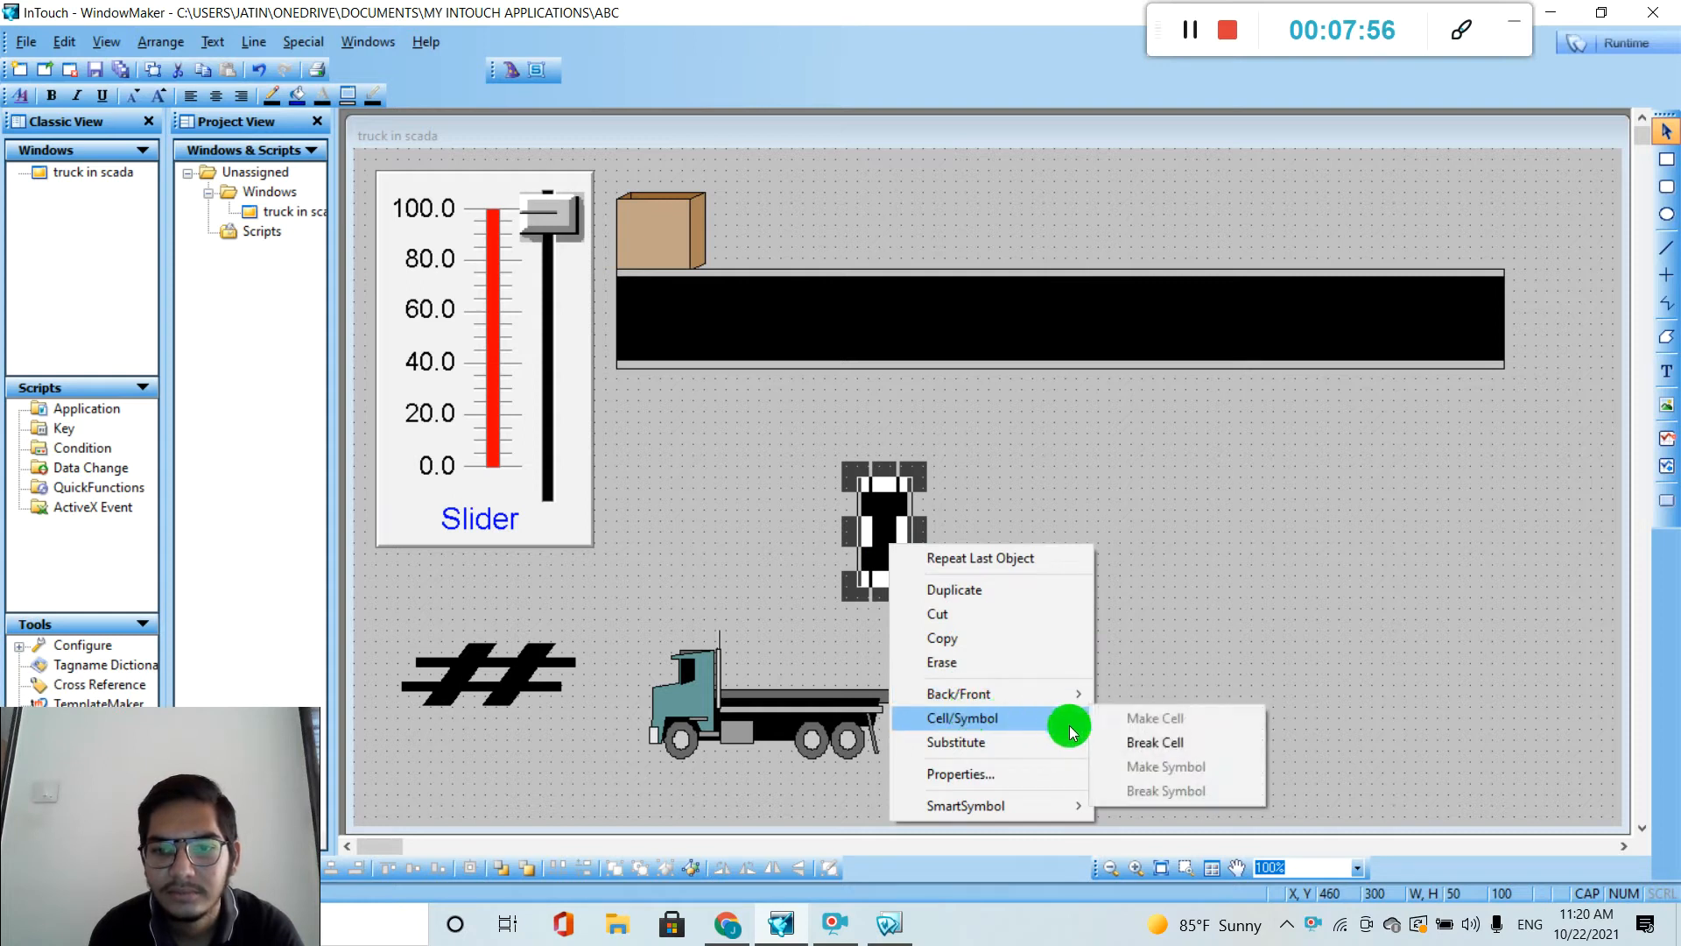
pyautogui.click(1125, 742)
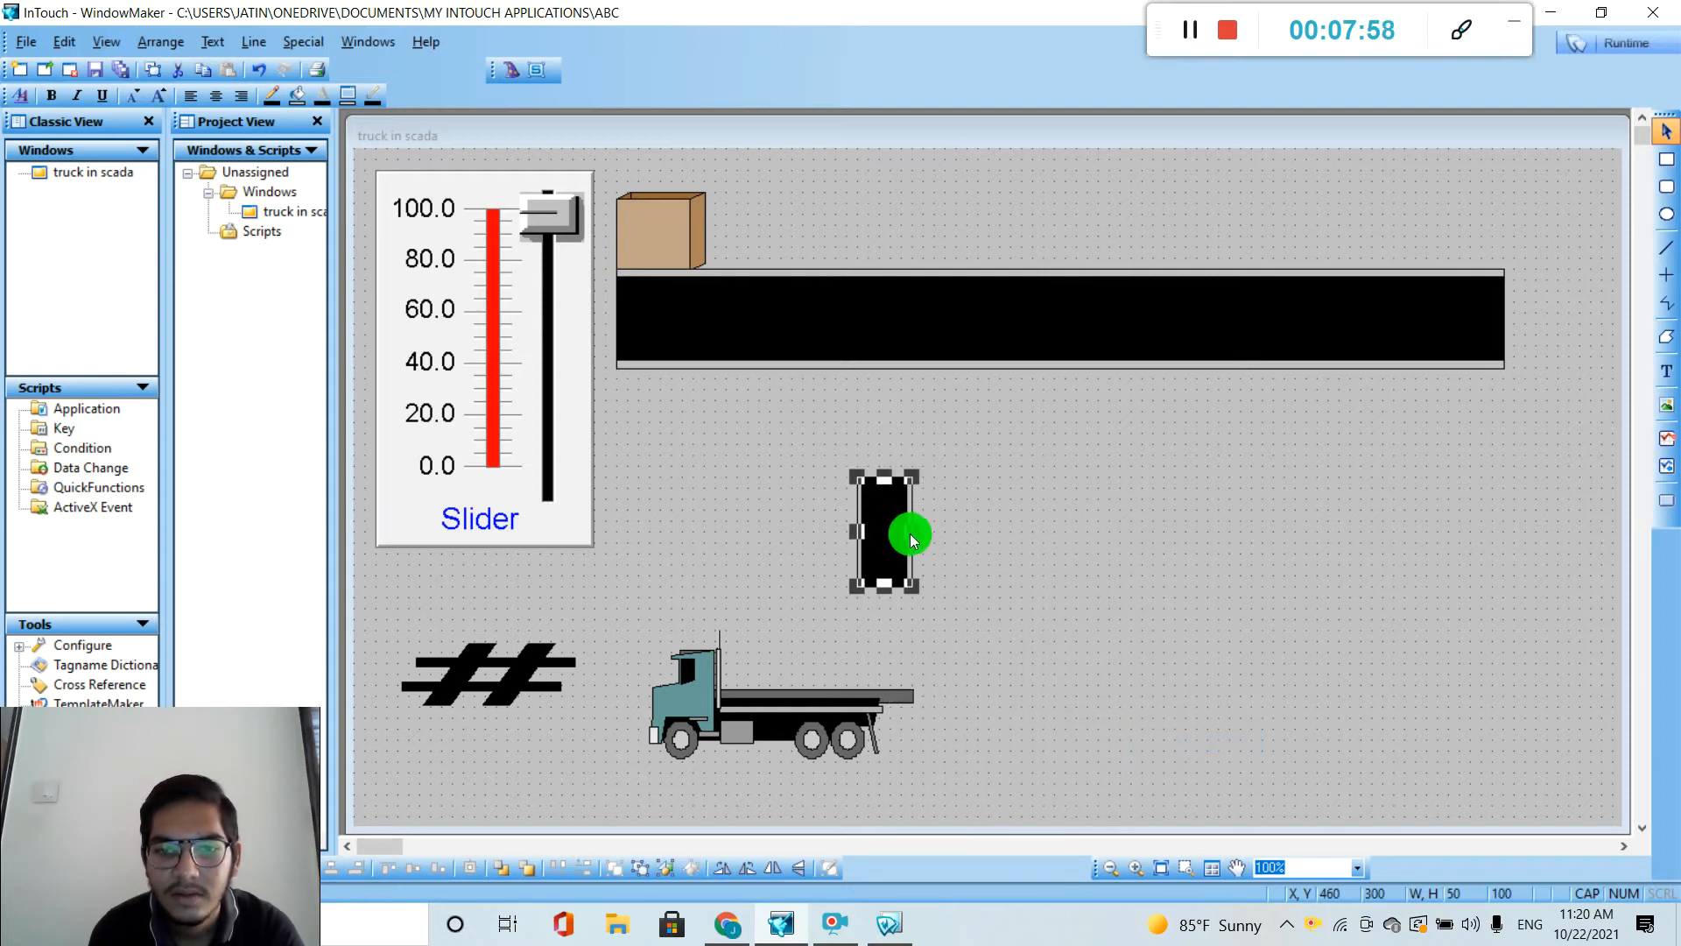
# Set the vertical conveyor segment's width to 811 and its height to 91 to match the upper belt.
pyautogui.click(1186, 303)
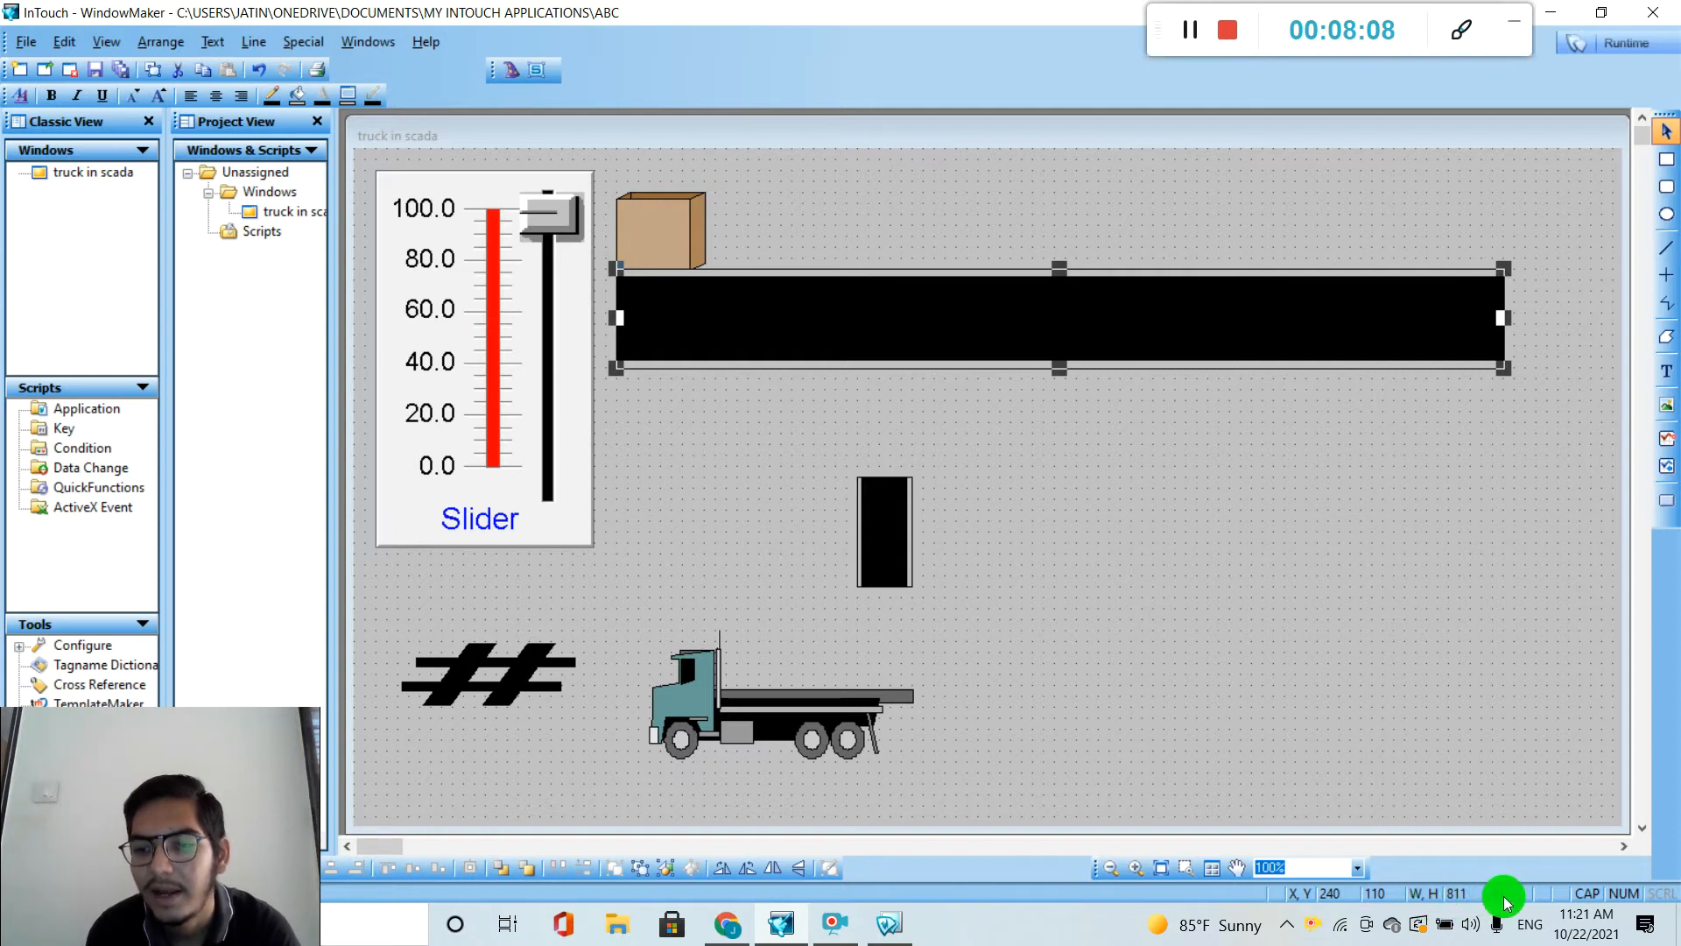
pyautogui.doubleClick(902, 536)
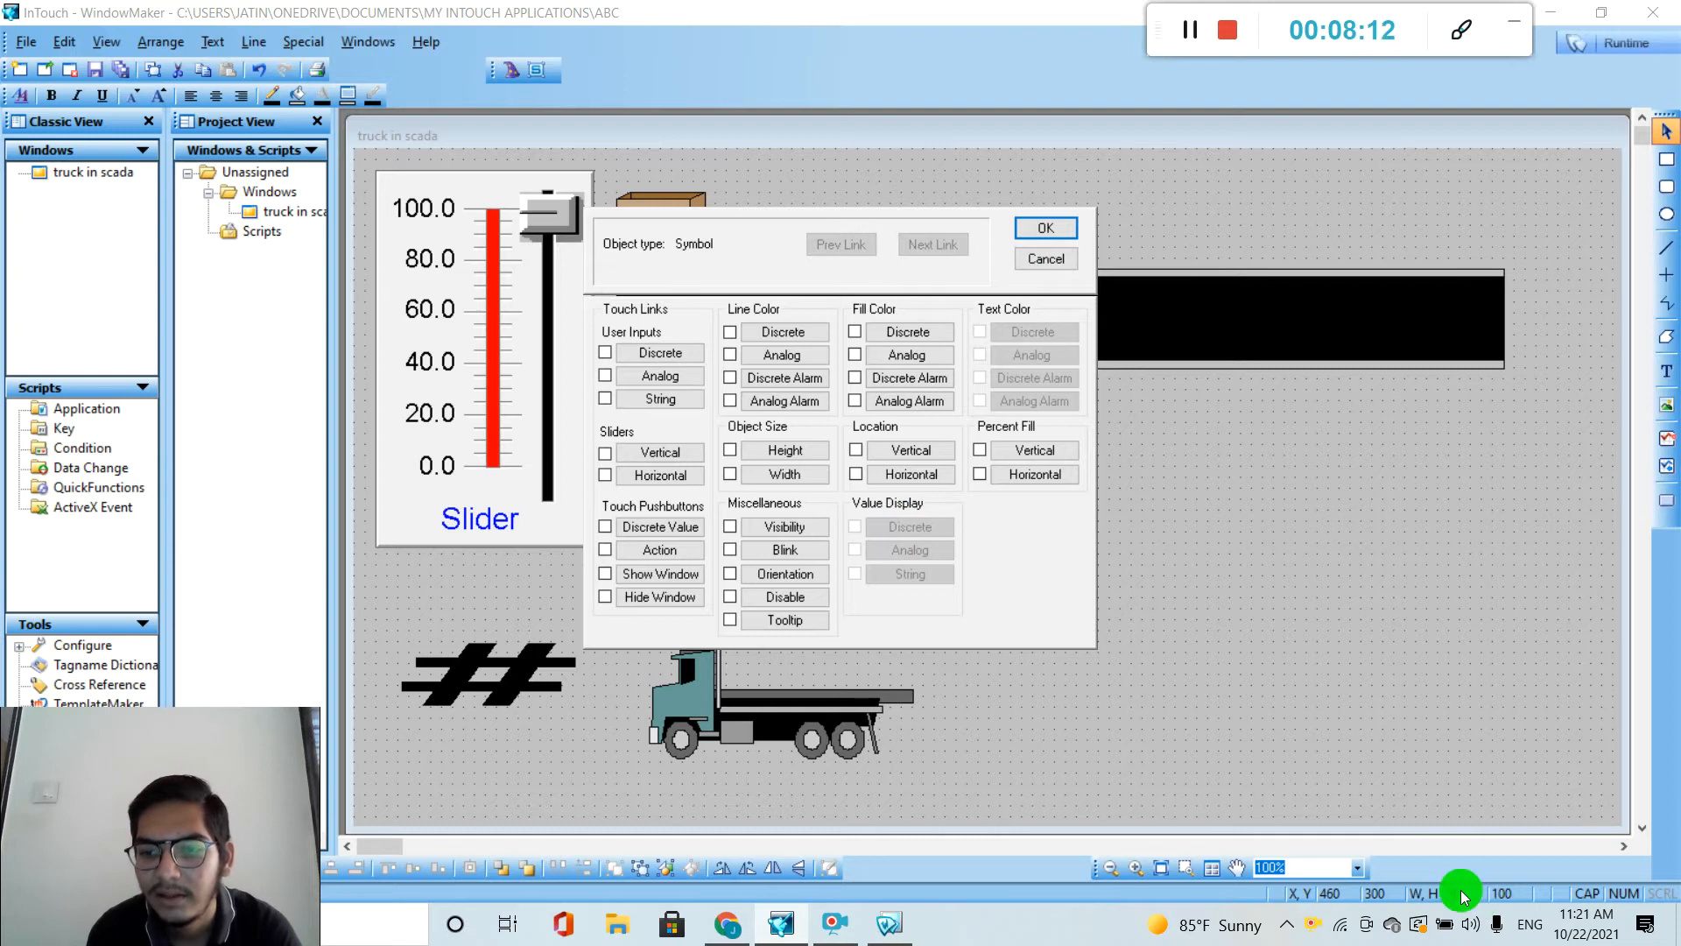
pyautogui.click(1053, 261)
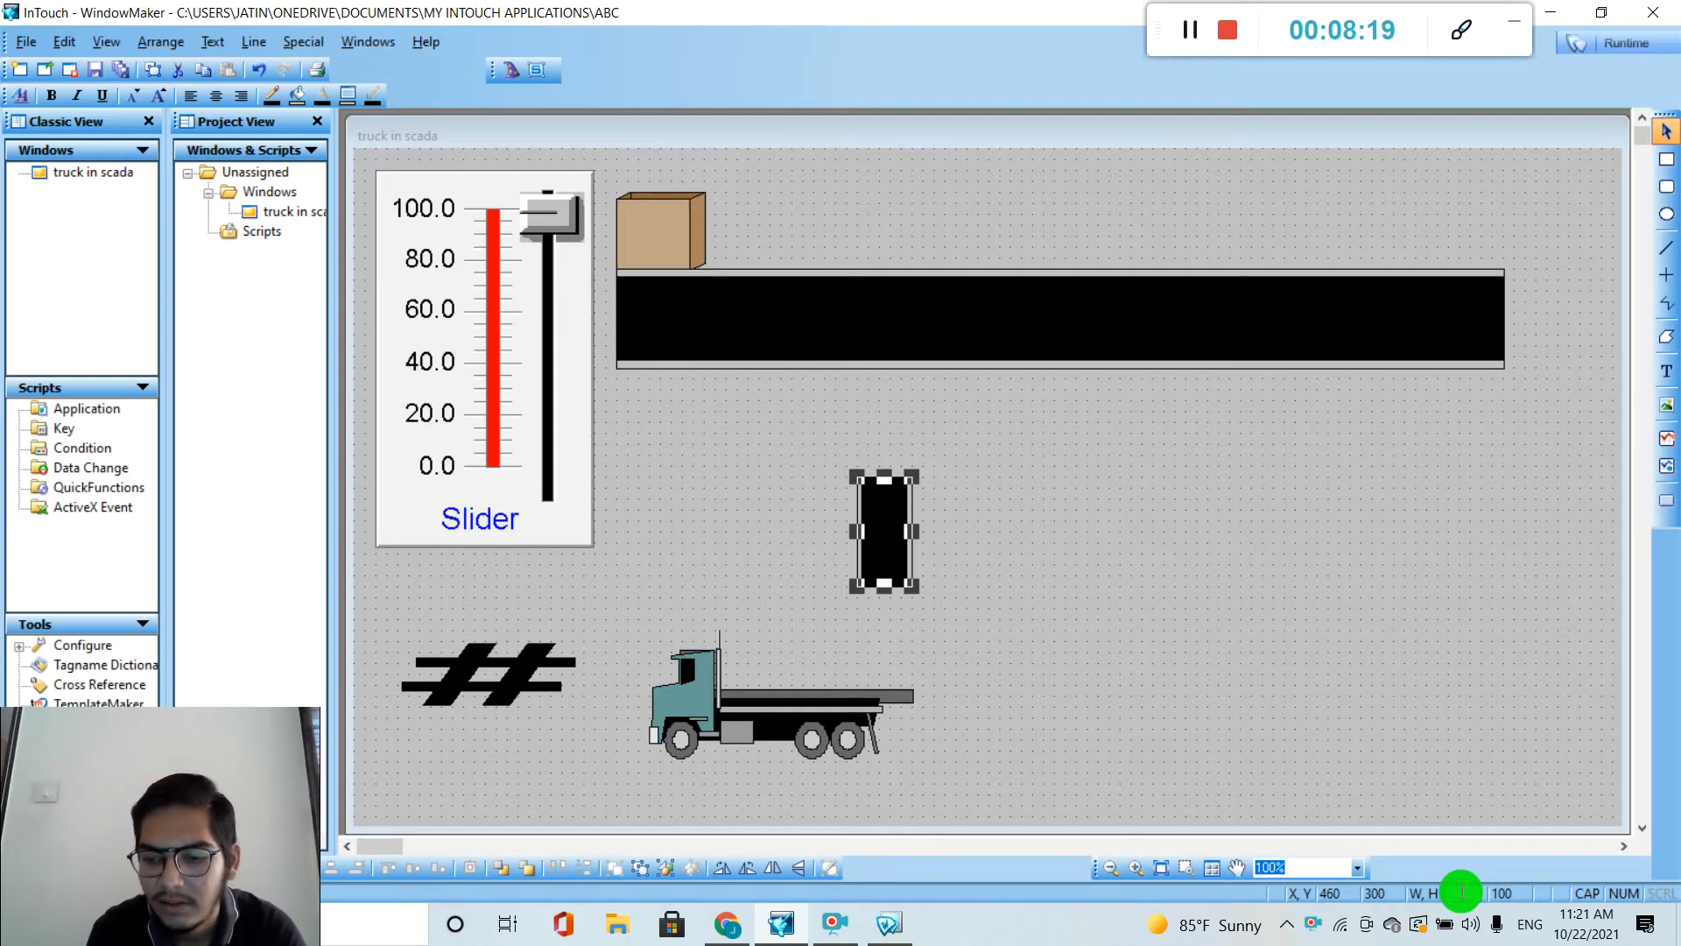
pyautogui.write('811')
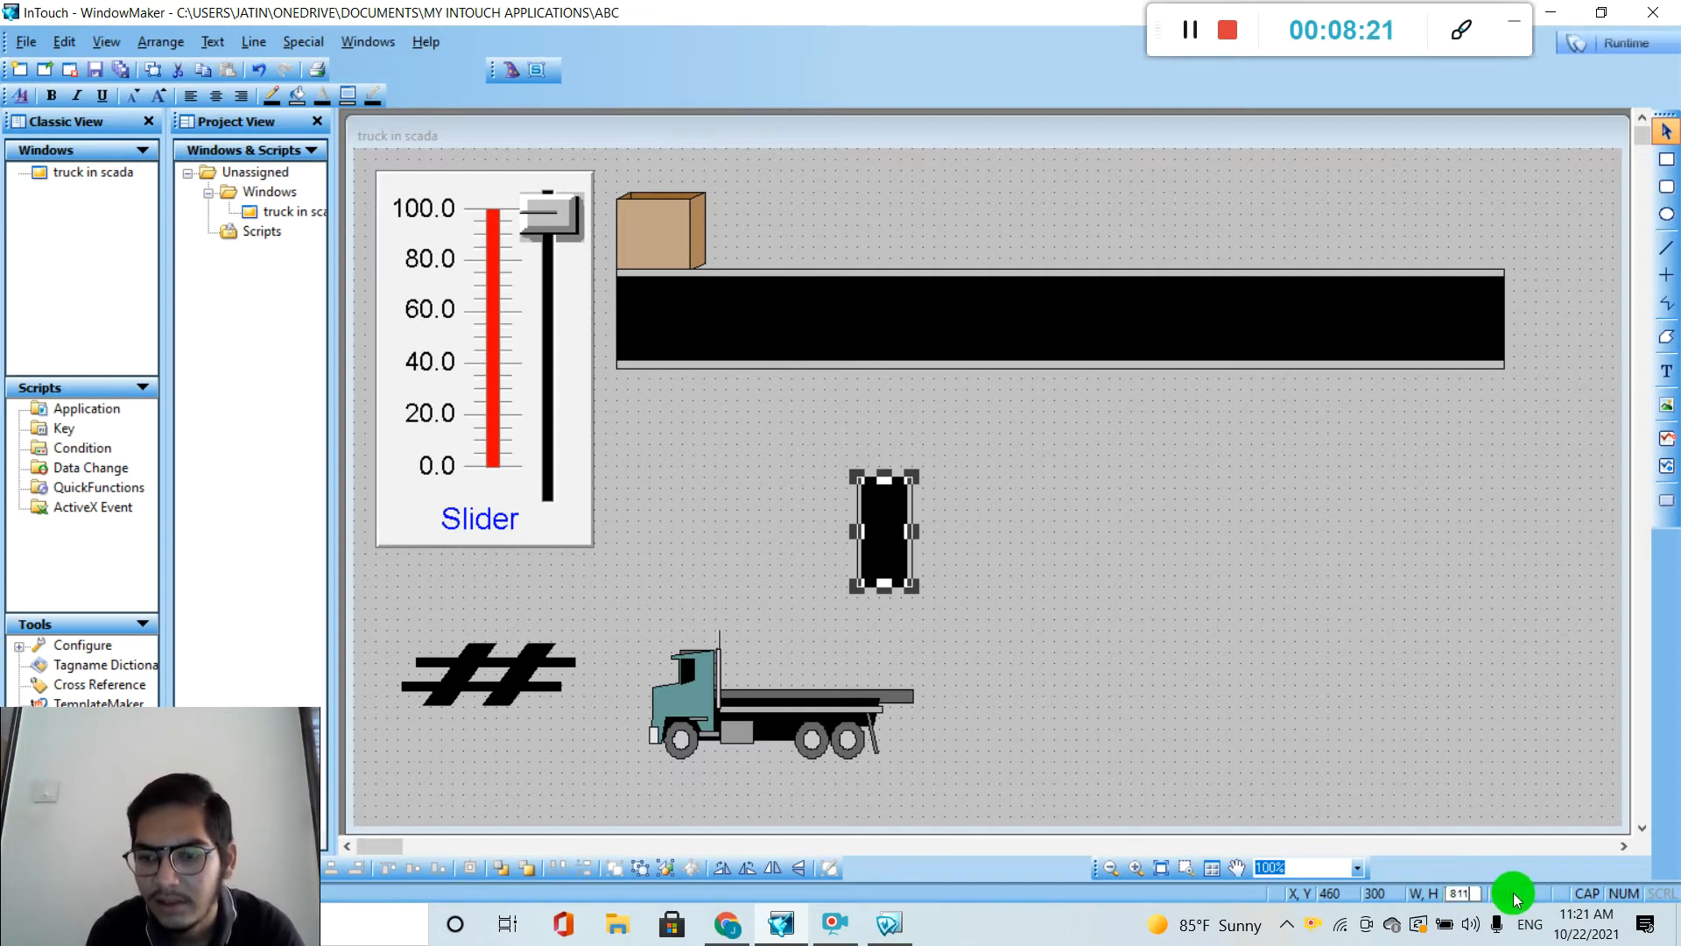
pyautogui.click(1462, 886)
pyautogui.write('8')
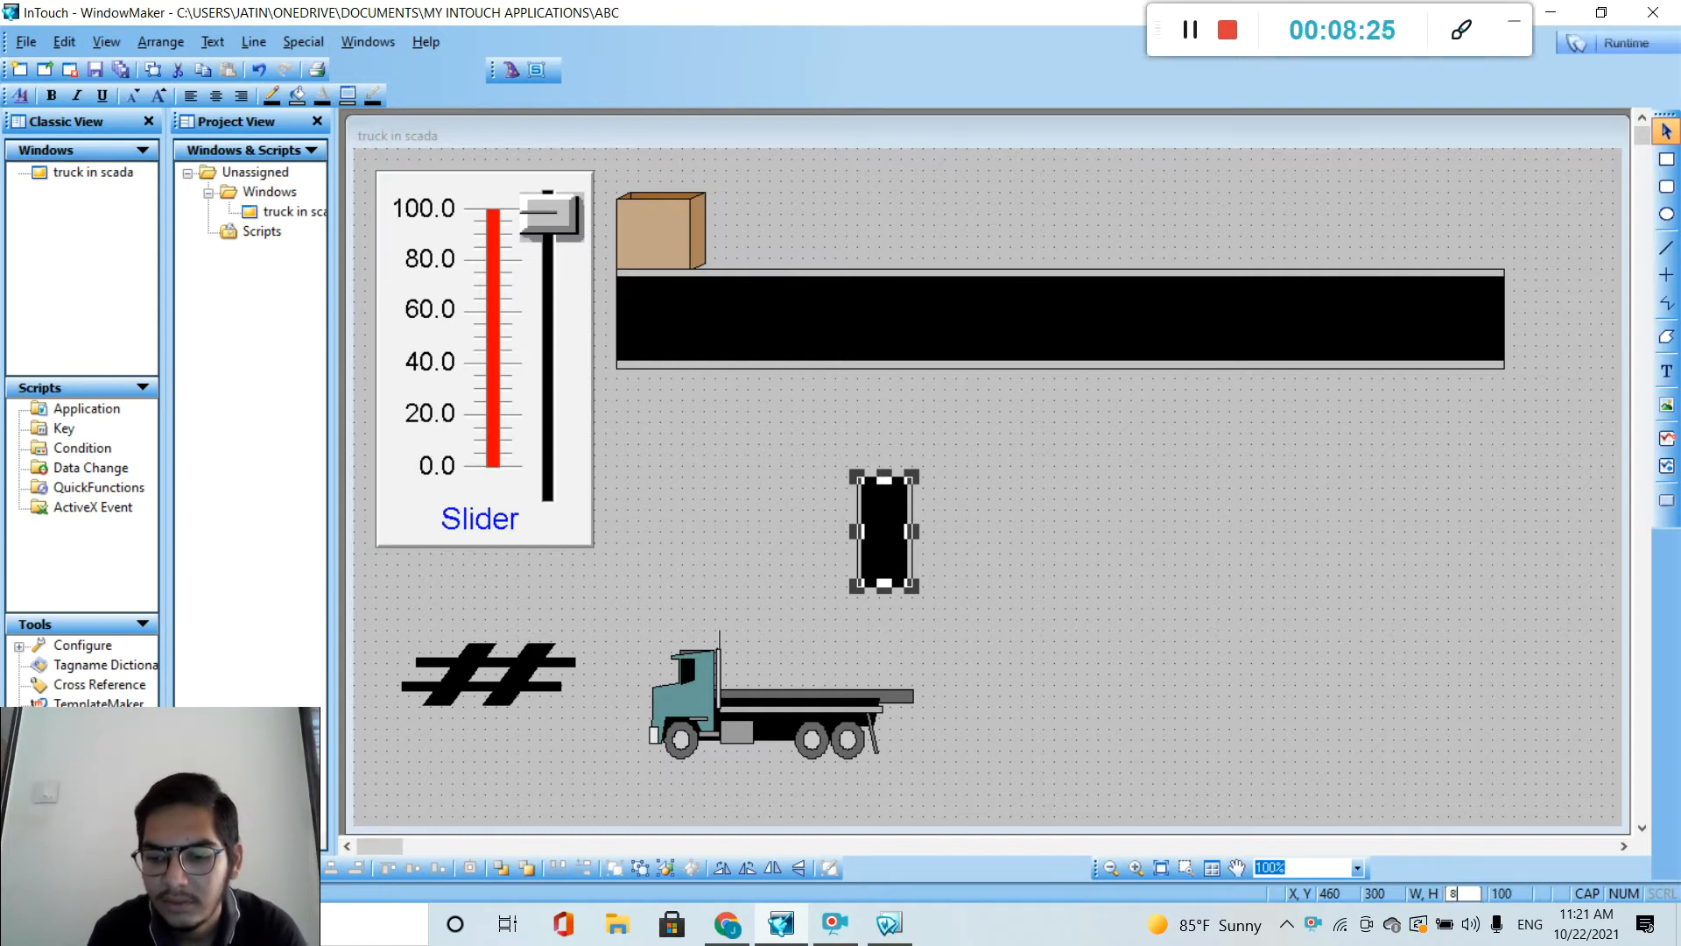
pyautogui.write('11')
pyautogui.press('Return')
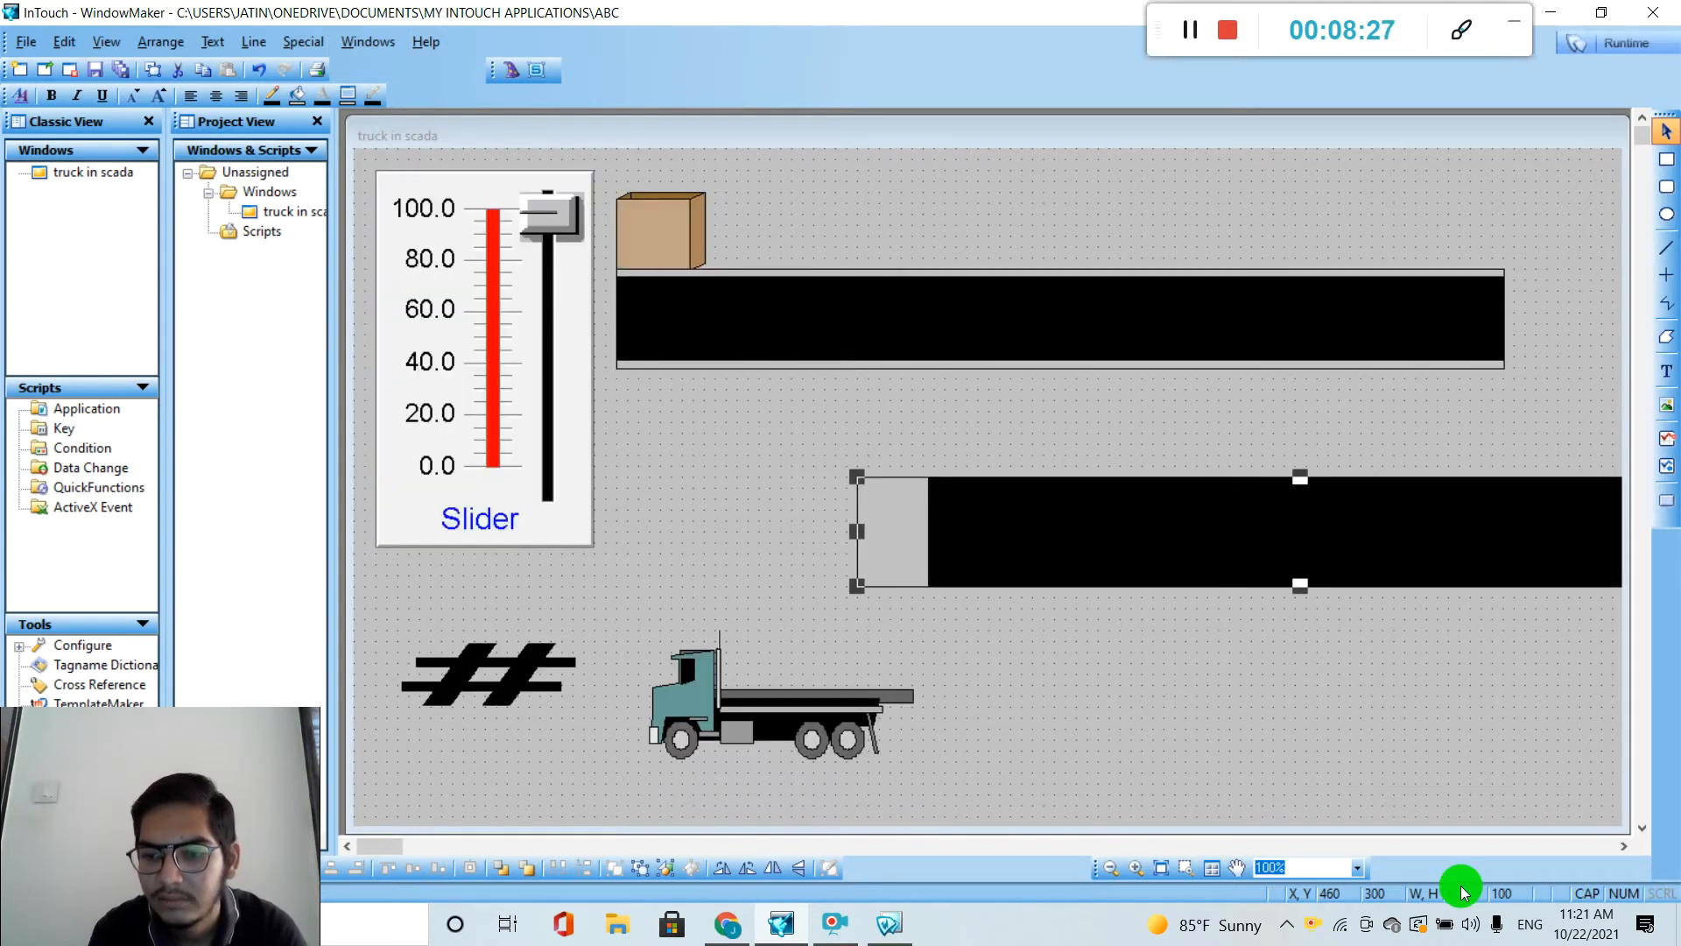
pyautogui.click(1509, 890)
pyautogui.write('100')
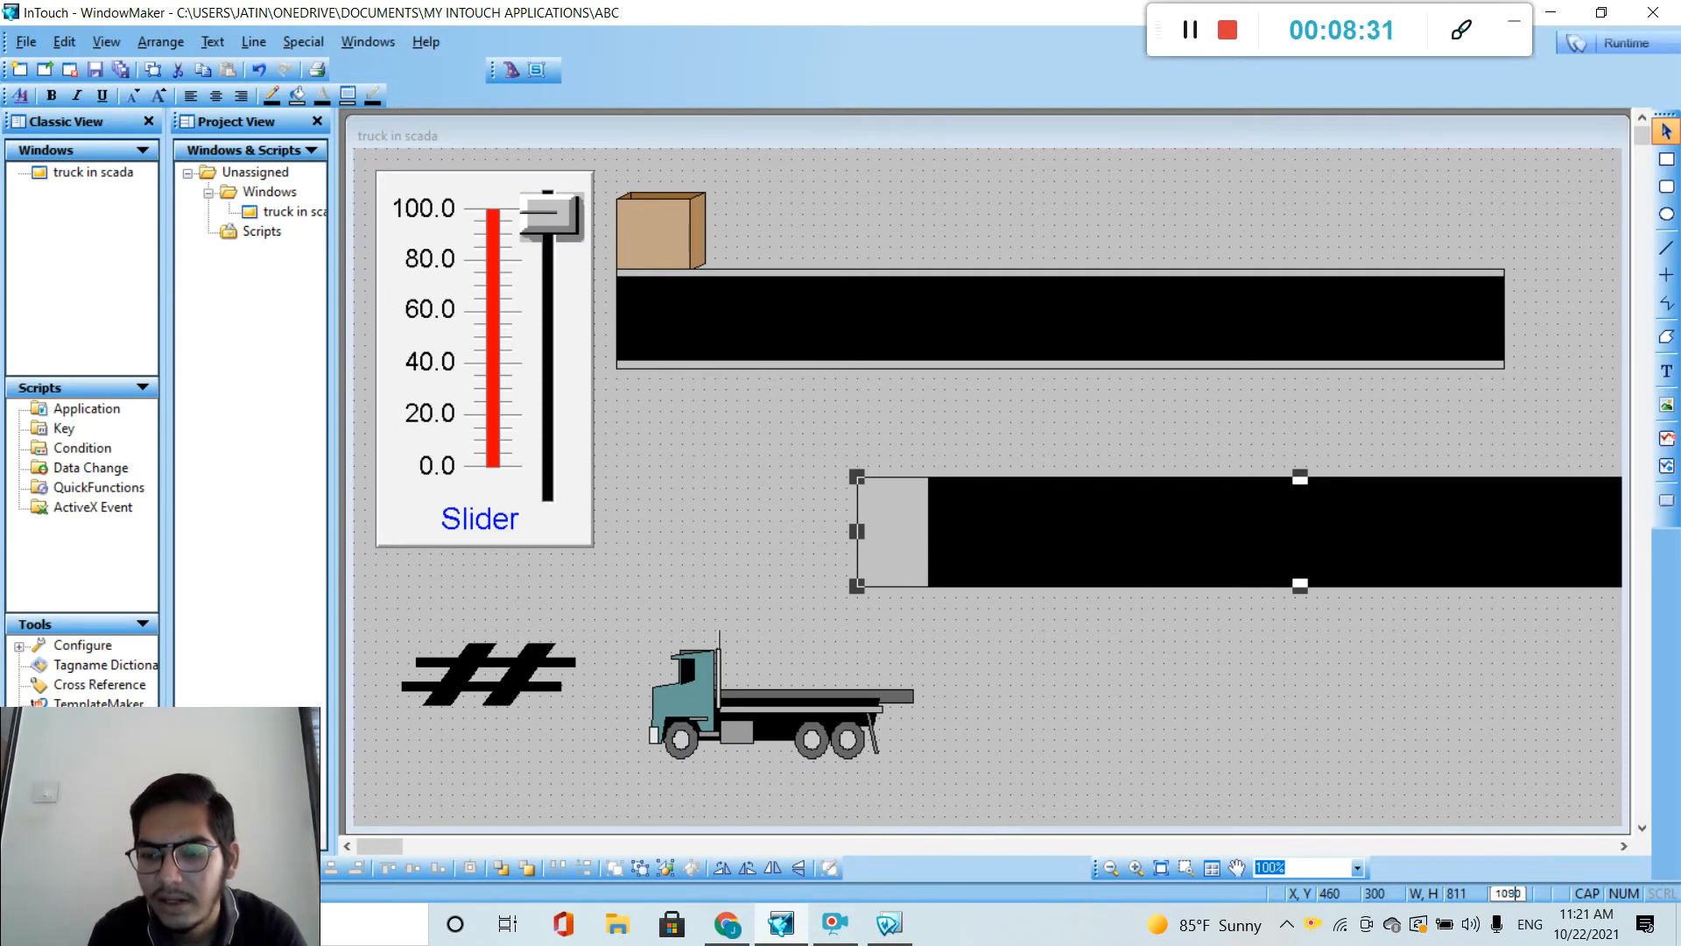
pyautogui.press('BackSpace')
pyautogui.press('BackSpace')
pyautogui.press('BackSpace')
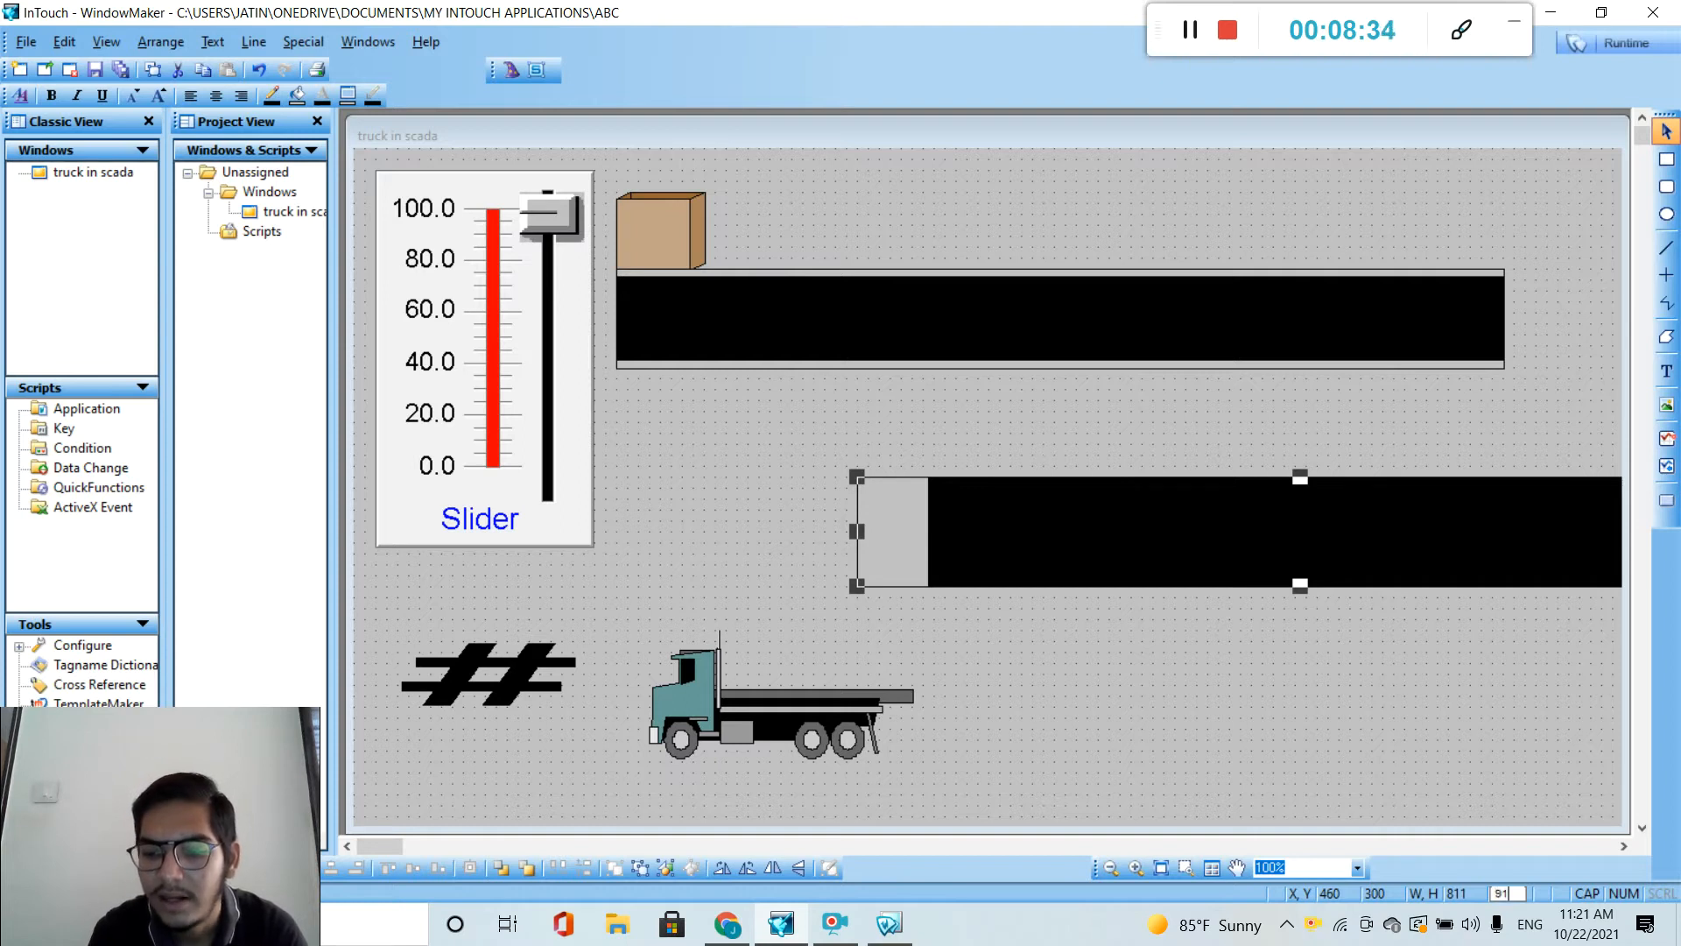
pyautogui.press('Return')
# Move the resized vertical segment toward the slider, then delete it.
pyautogui.moveTo(1222, 540); pyautogui.dragTo(828, 507)
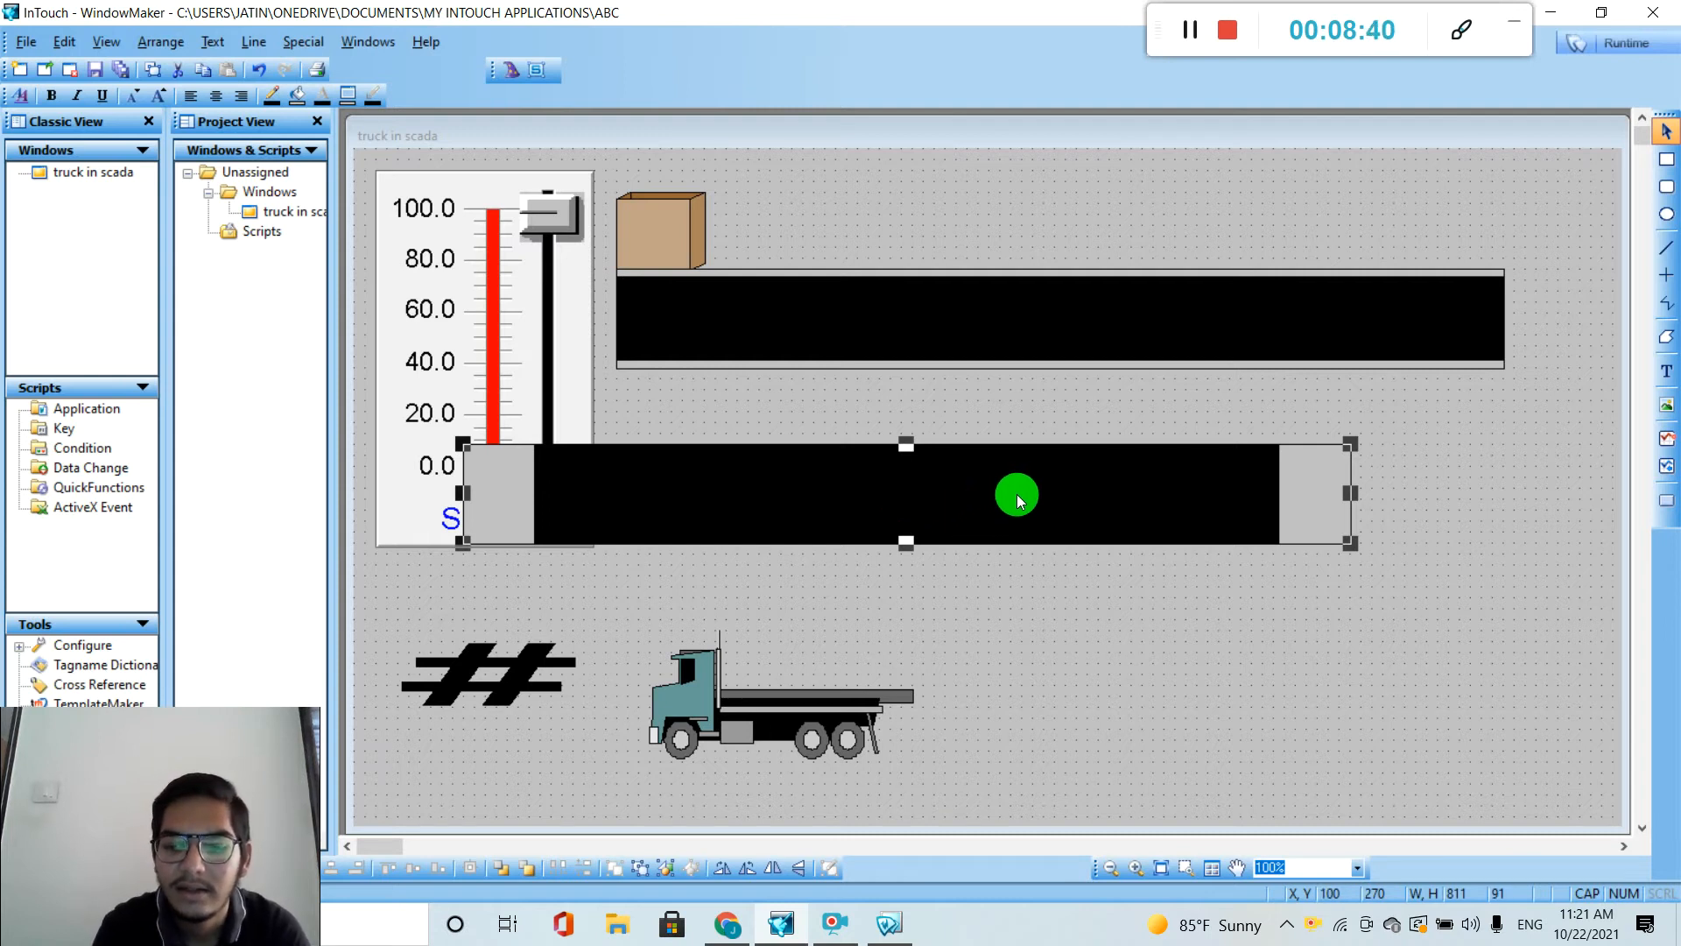
pyautogui.press('Delete')
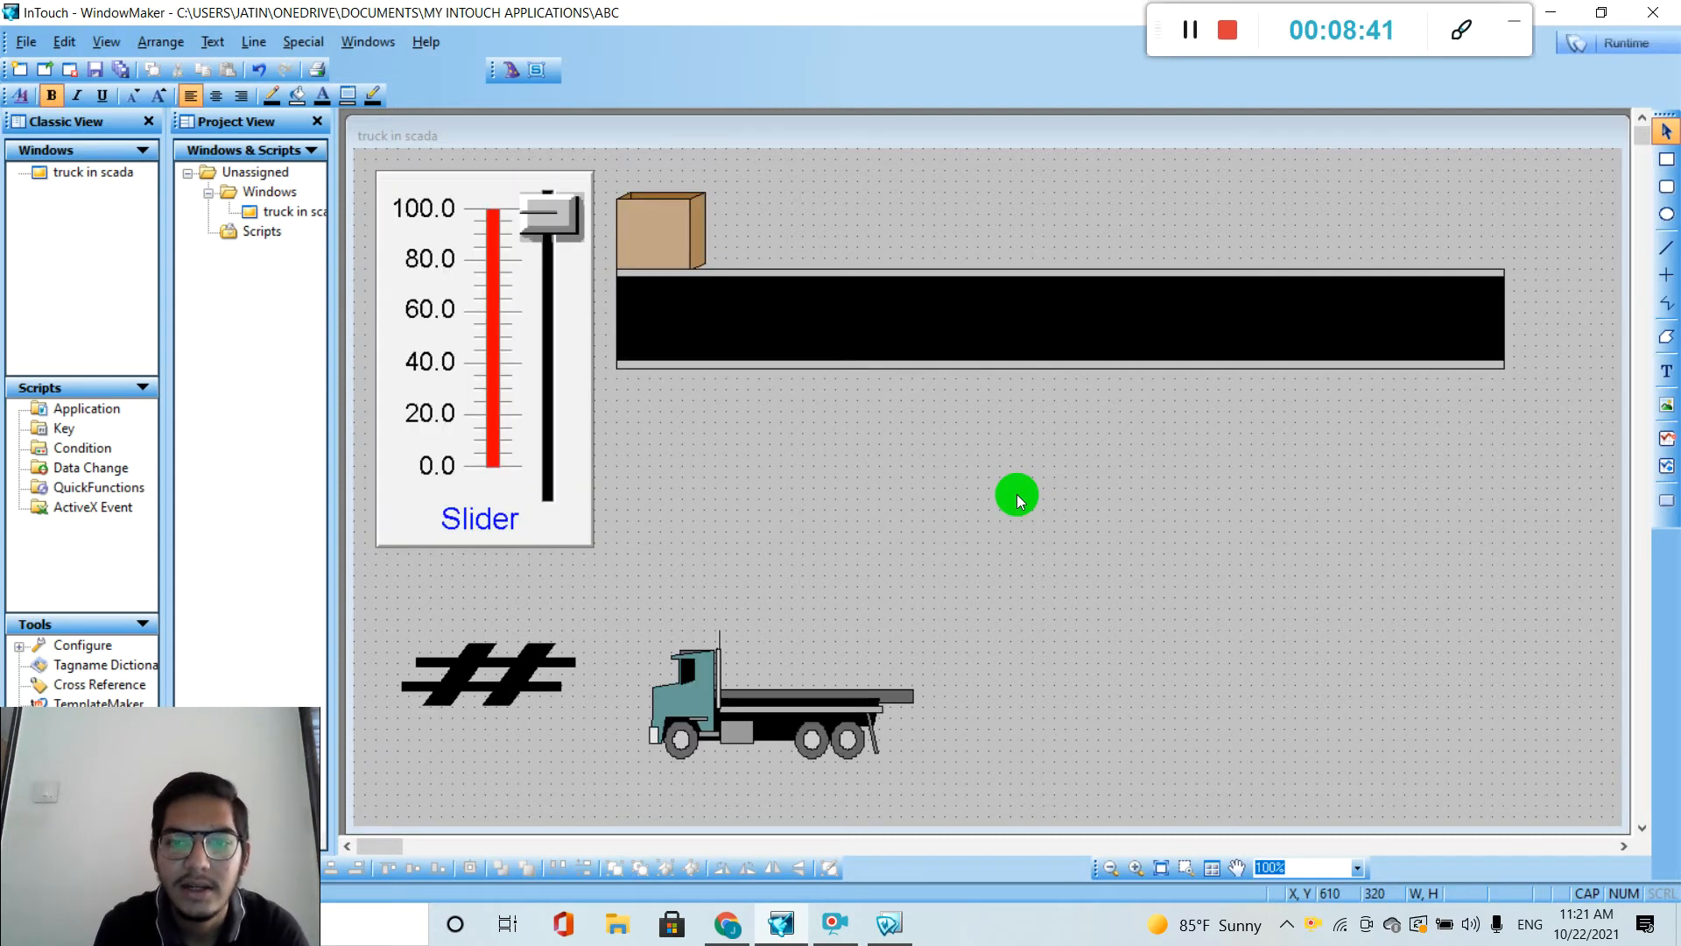
# Insert the short vertical segment symbol from Conveyors, Belt below the upper conveyor belt.
pyautogui.click(506, 70)
pyautogui.click(599, 474)
pyautogui.doubleClick(734, 308)
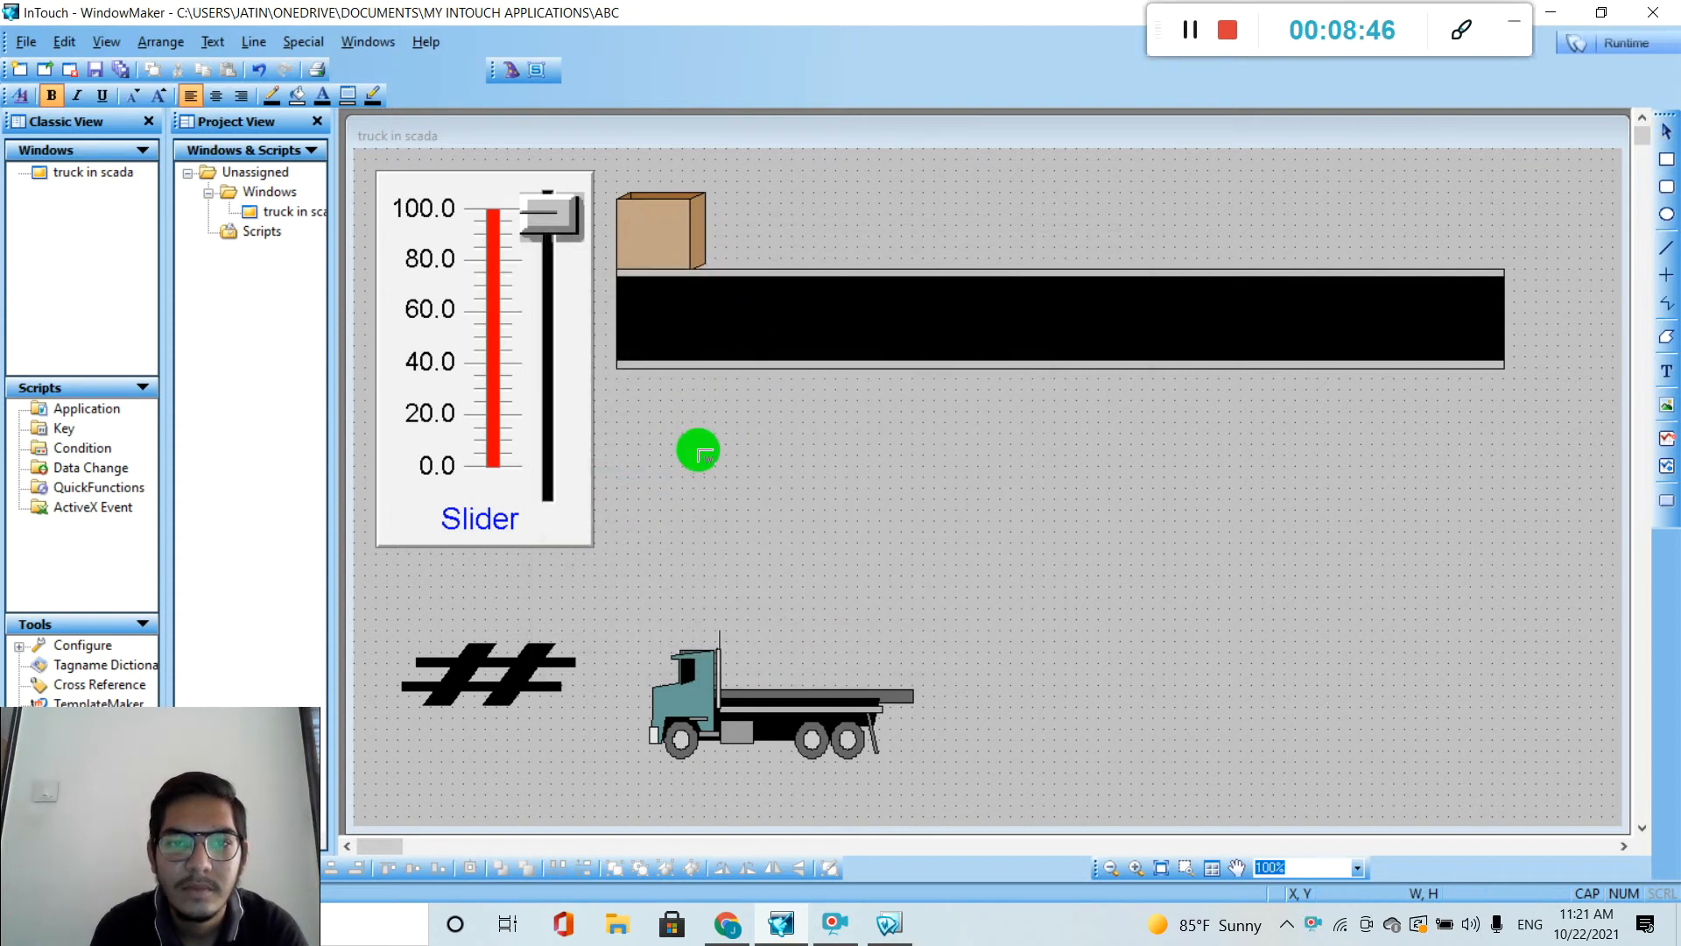
pyautogui.click(1005, 453)
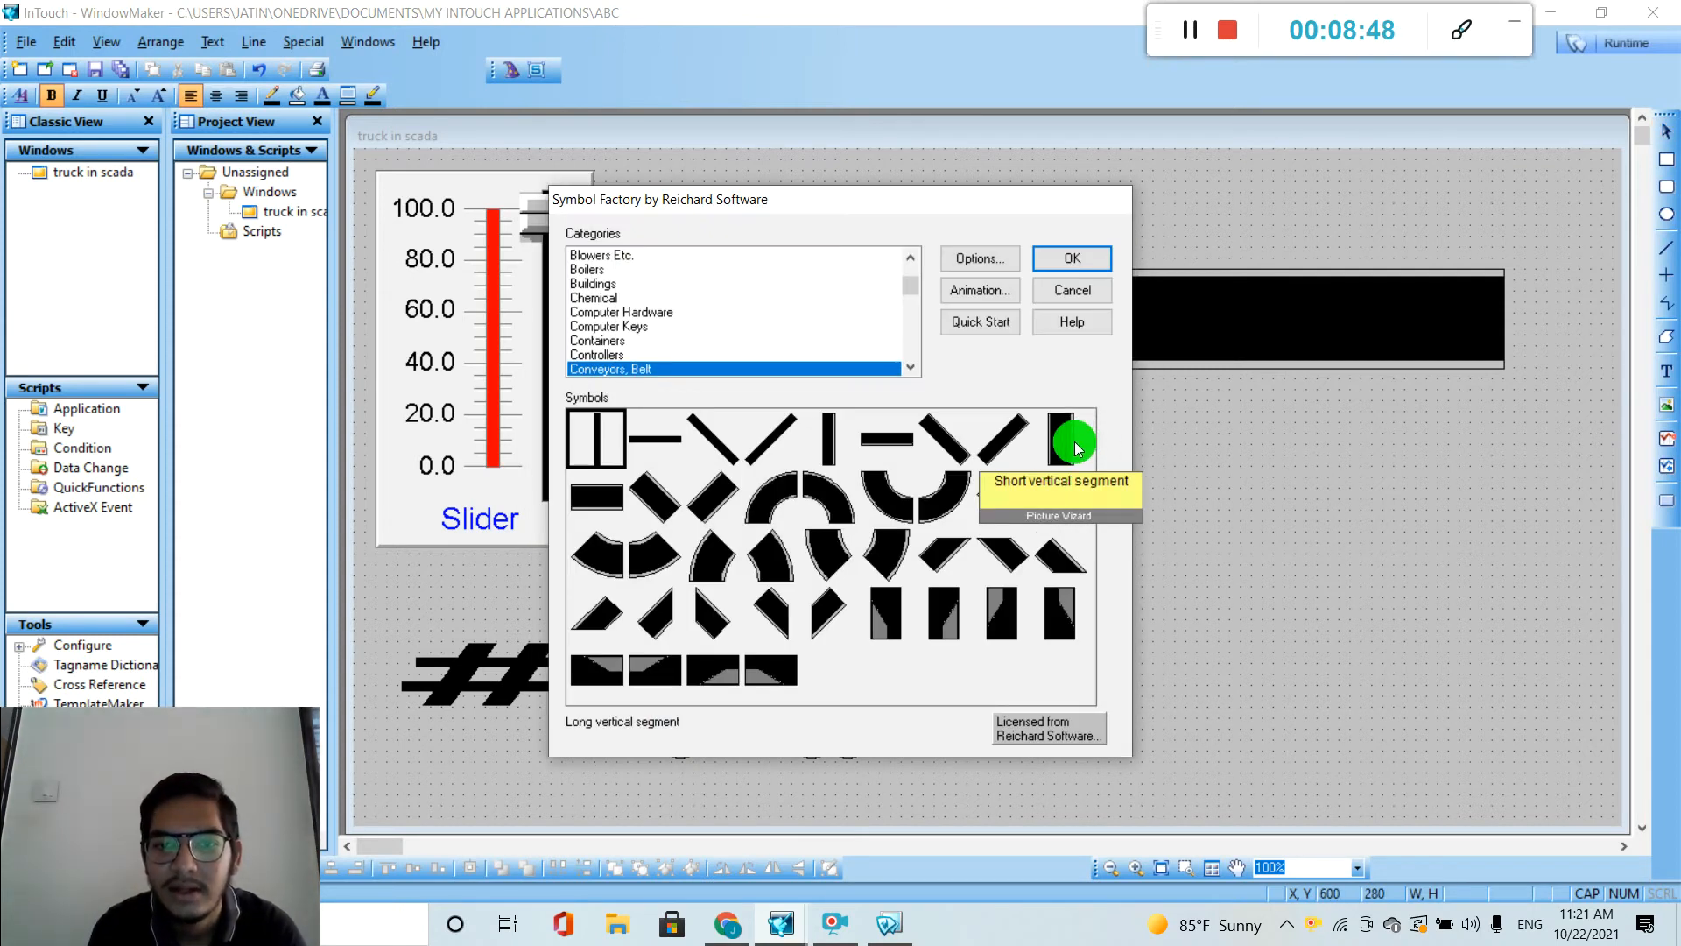
pyautogui.click(1074, 450)
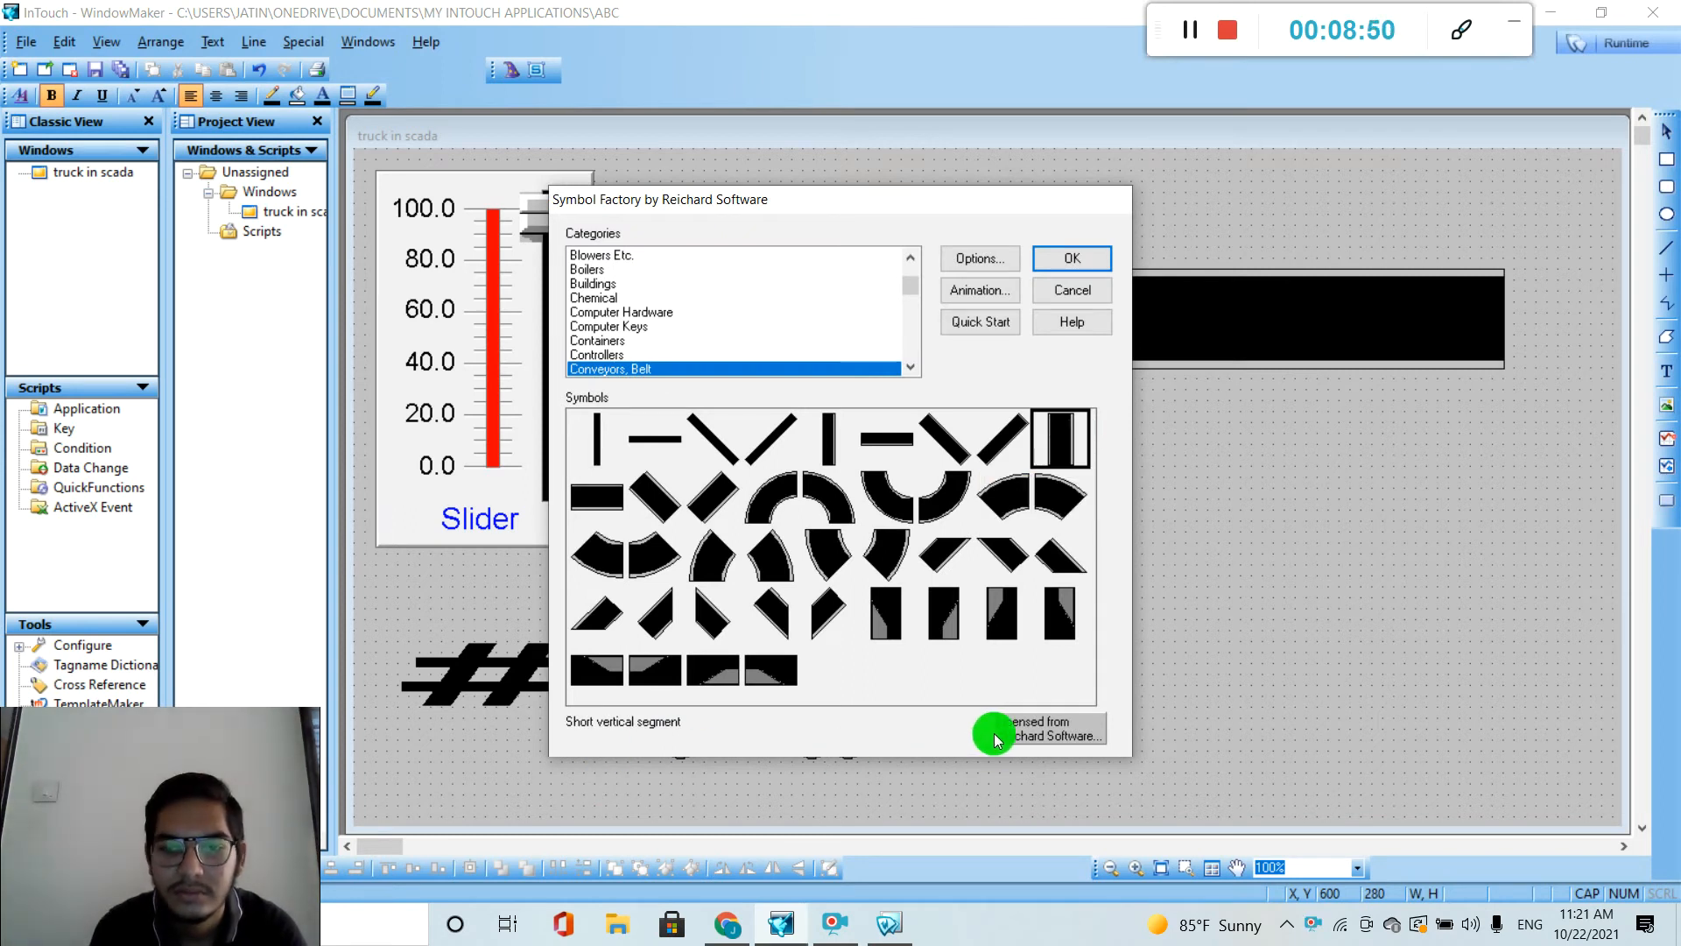
pyautogui.click(1071, 257)
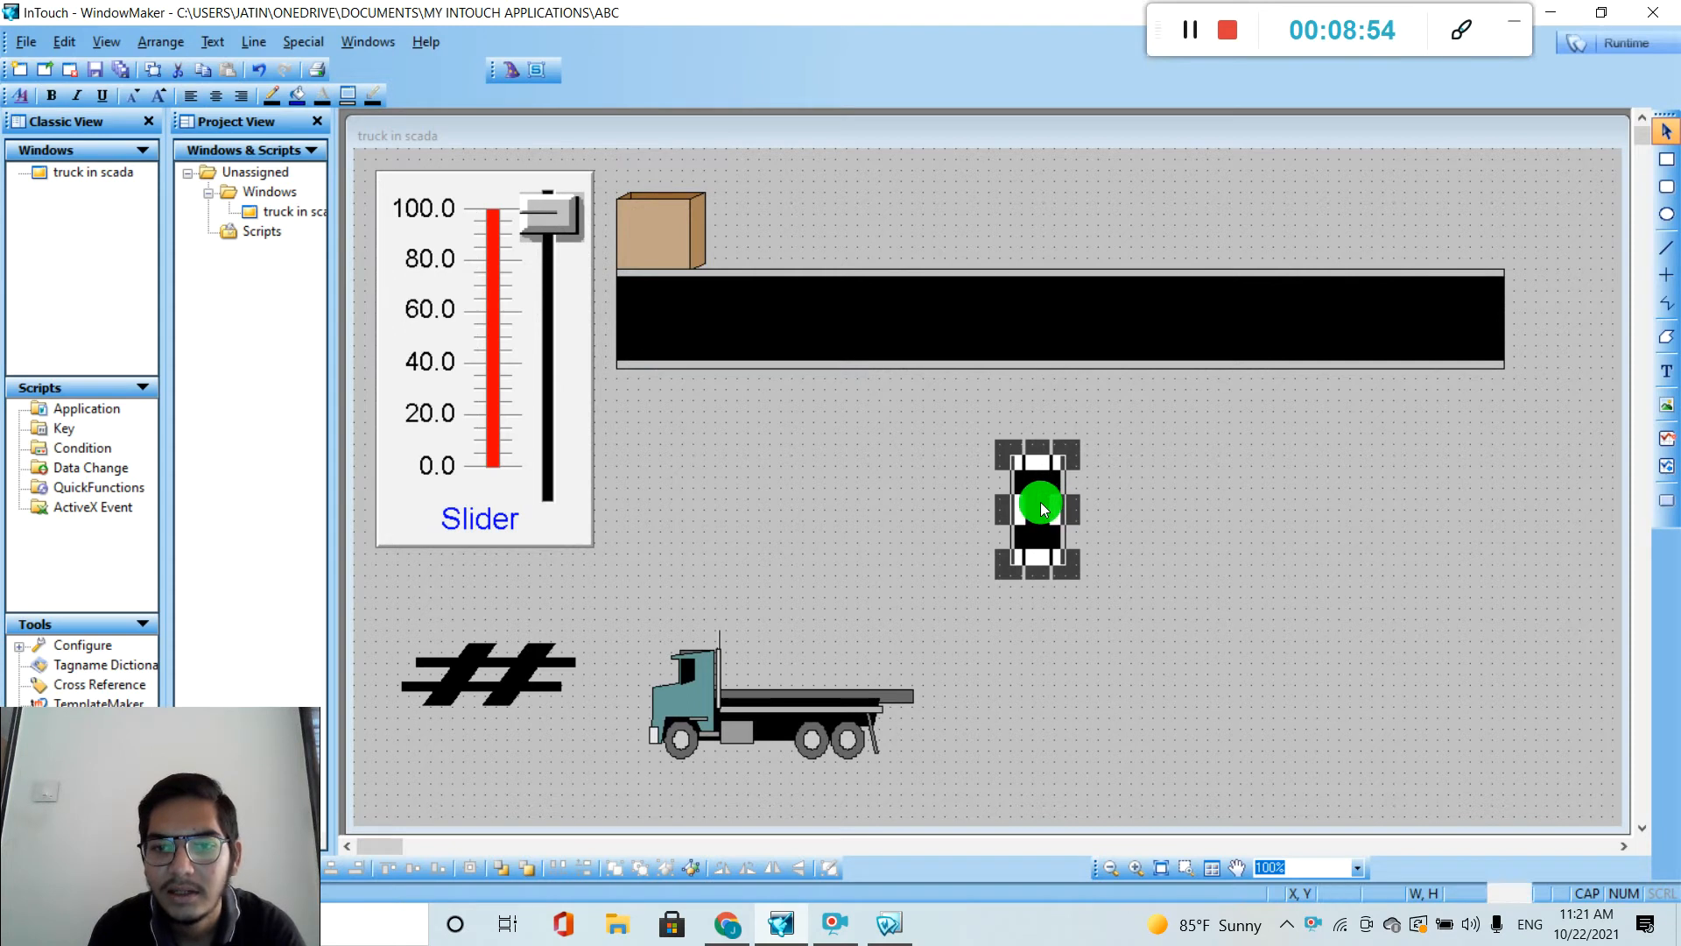
# Shorten the upper belt to a width of about 741 and place the vertical segment against its far end at about 980, 110.
pyautogui.click(1170, 481)
pyautogui.moveTo(1517, 330); pyautogui.dragTo(1525, 317)
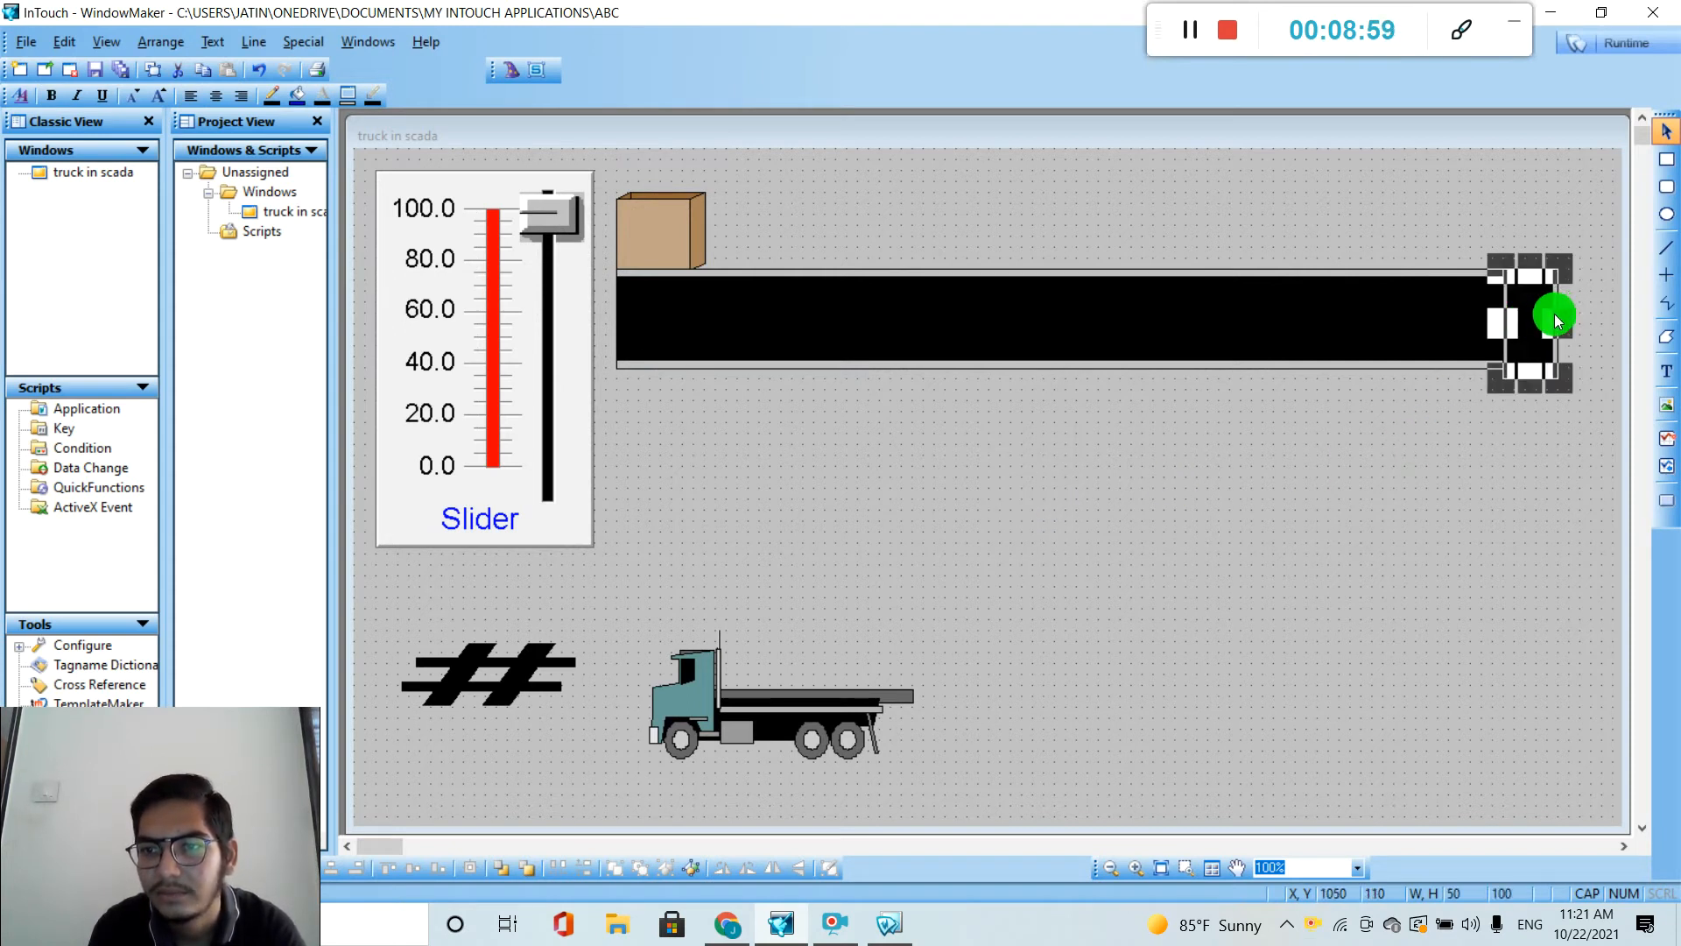
pyautogui.click(1452, 314)
pyautogui.moveTo(1504, 322); pyautogui.dragTo(1426, 320)
pyautogui.moveTo(1546, 319); pyautogui.dragTo(1471, 575)
pyautogui.press('Escape')
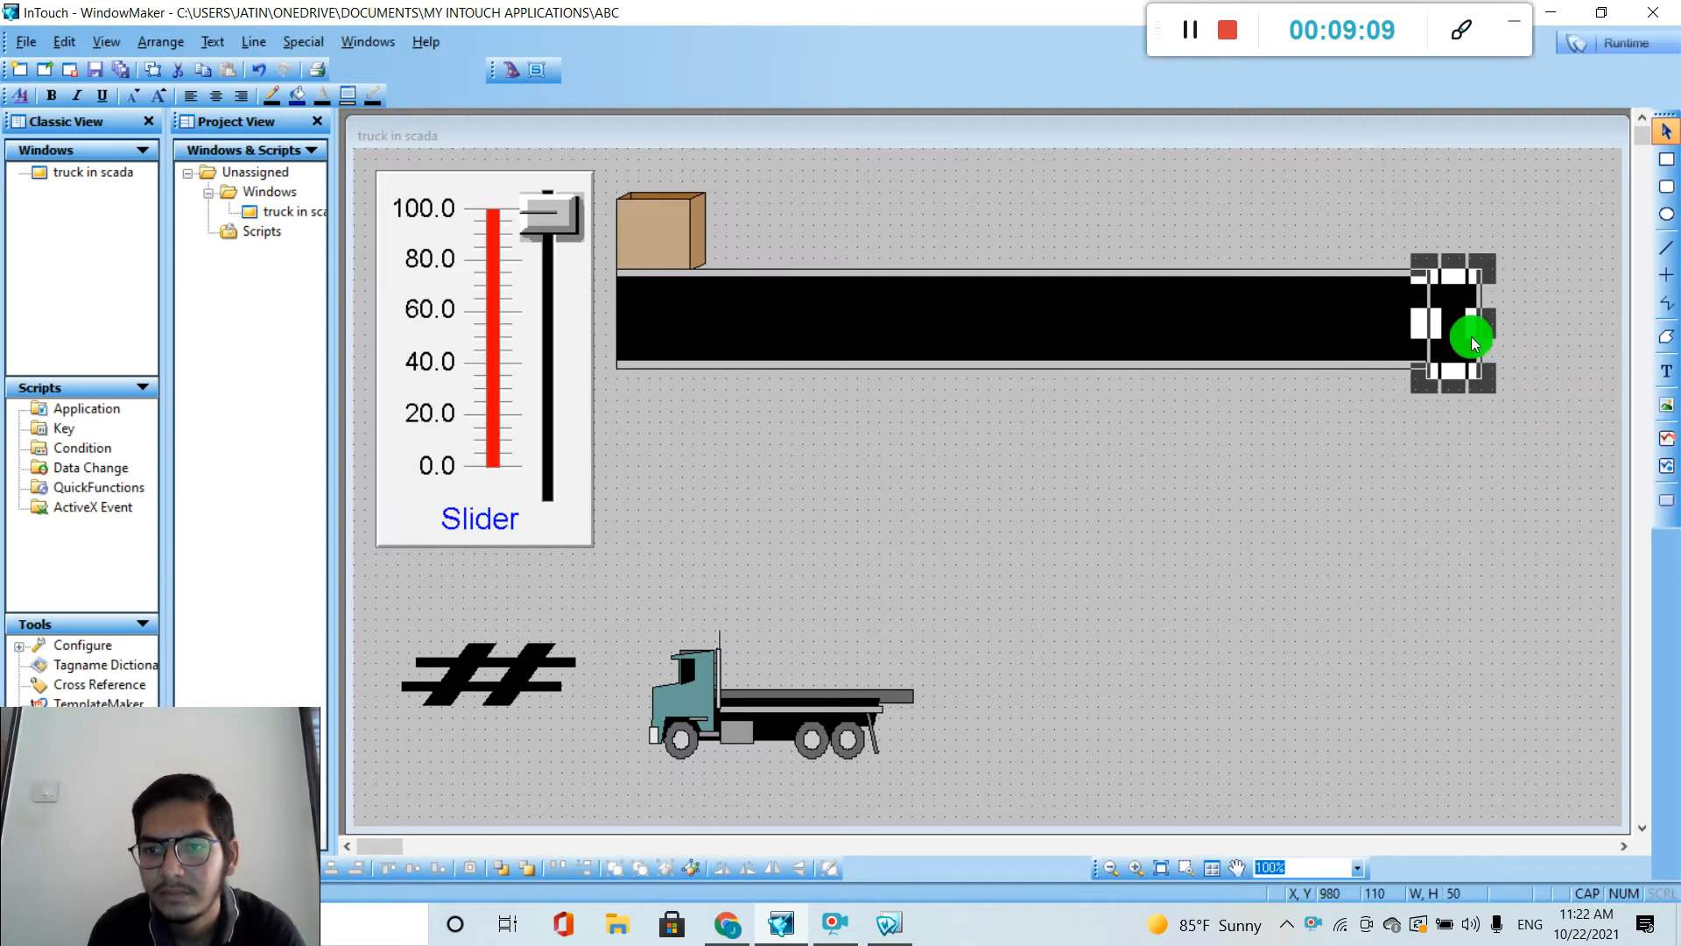
# Break the vertical segment's cell and resize it to 91 wide and 341 high.
pyautogui.rightClick(1466, 342)
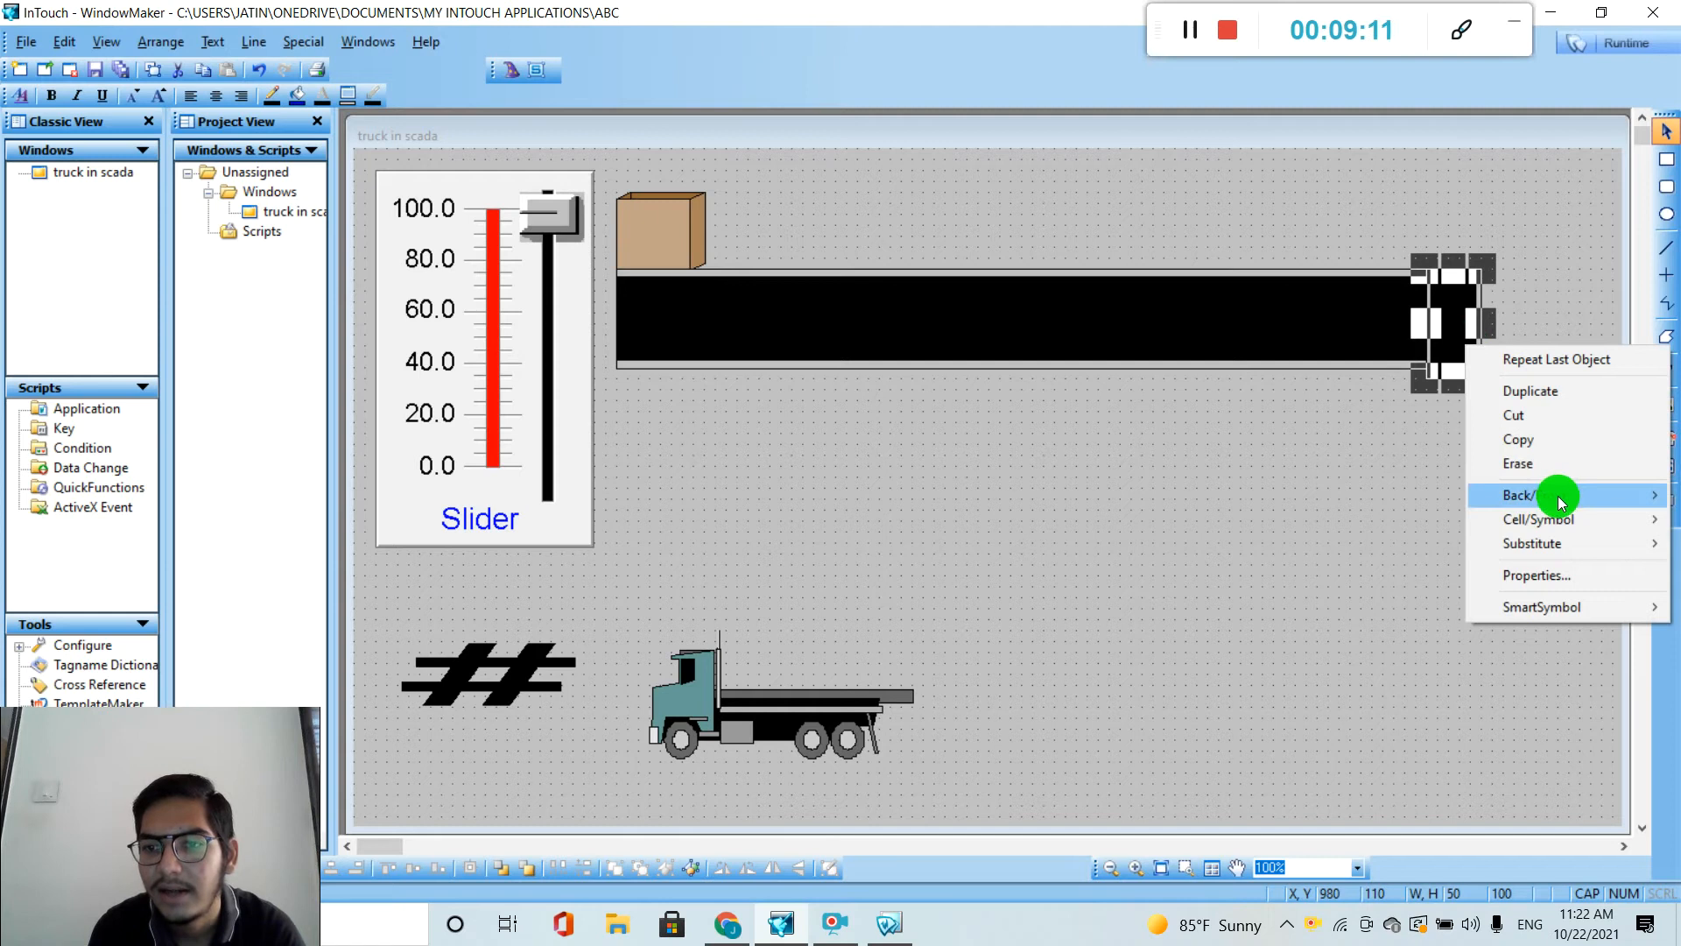
pyautogui.moveTo(1506, 519)
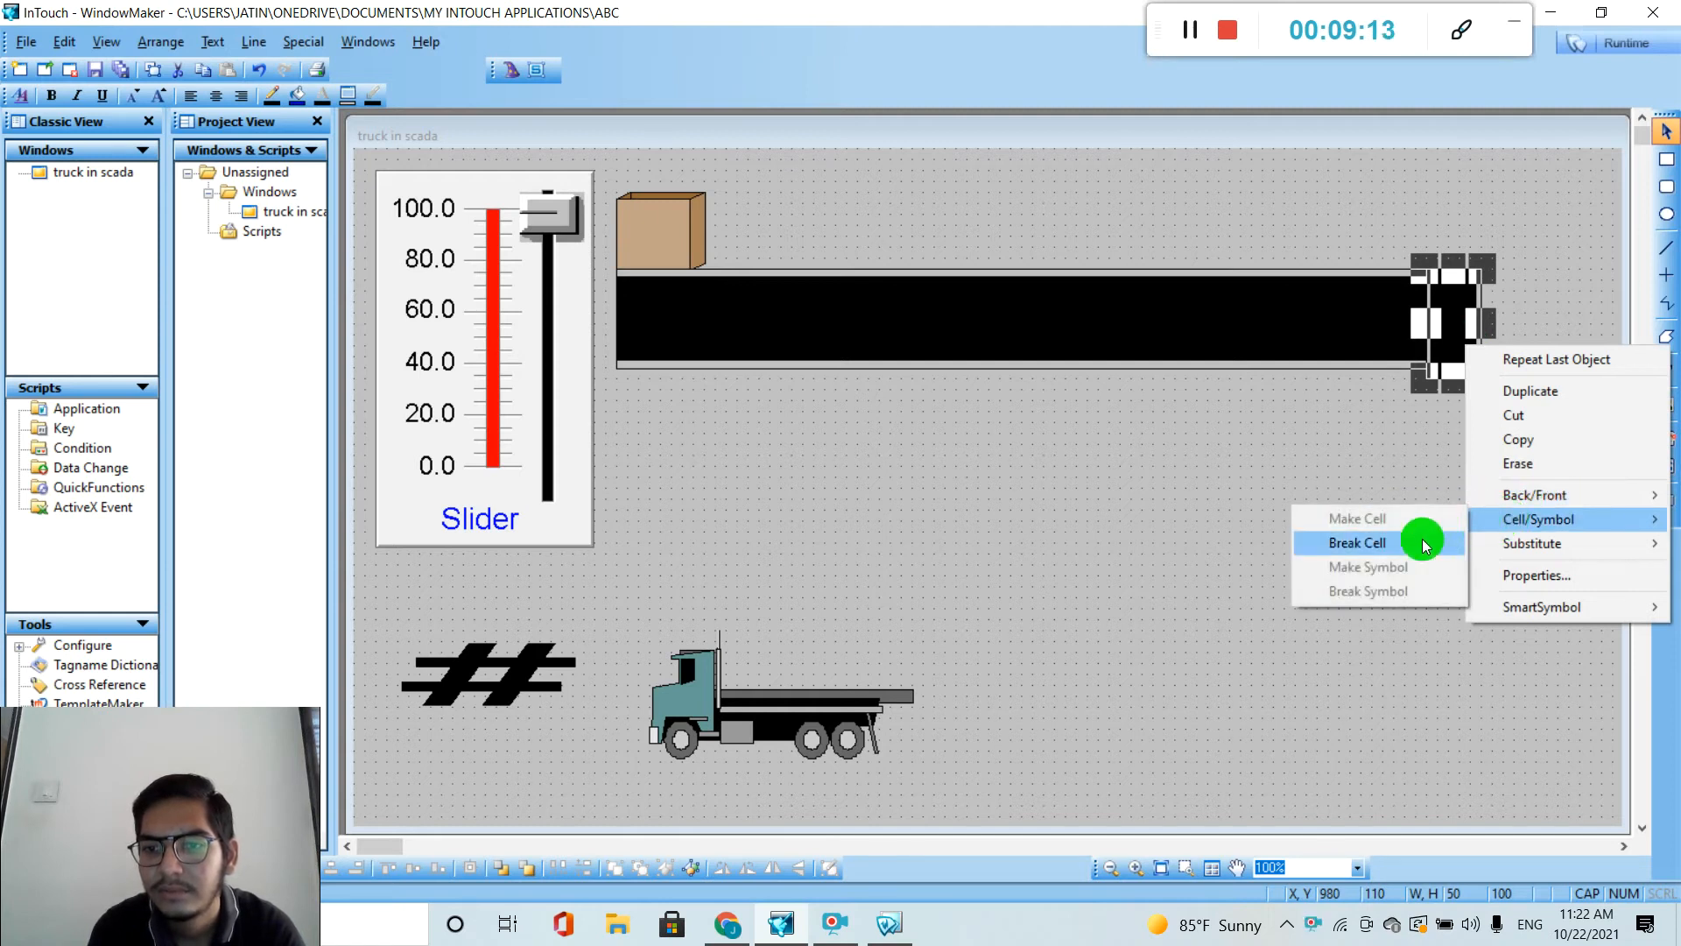
pyautogui.click(1411, 544)
pyautogui.moveTo(1456, 383); pyautogui.dragTo(1490, 690)
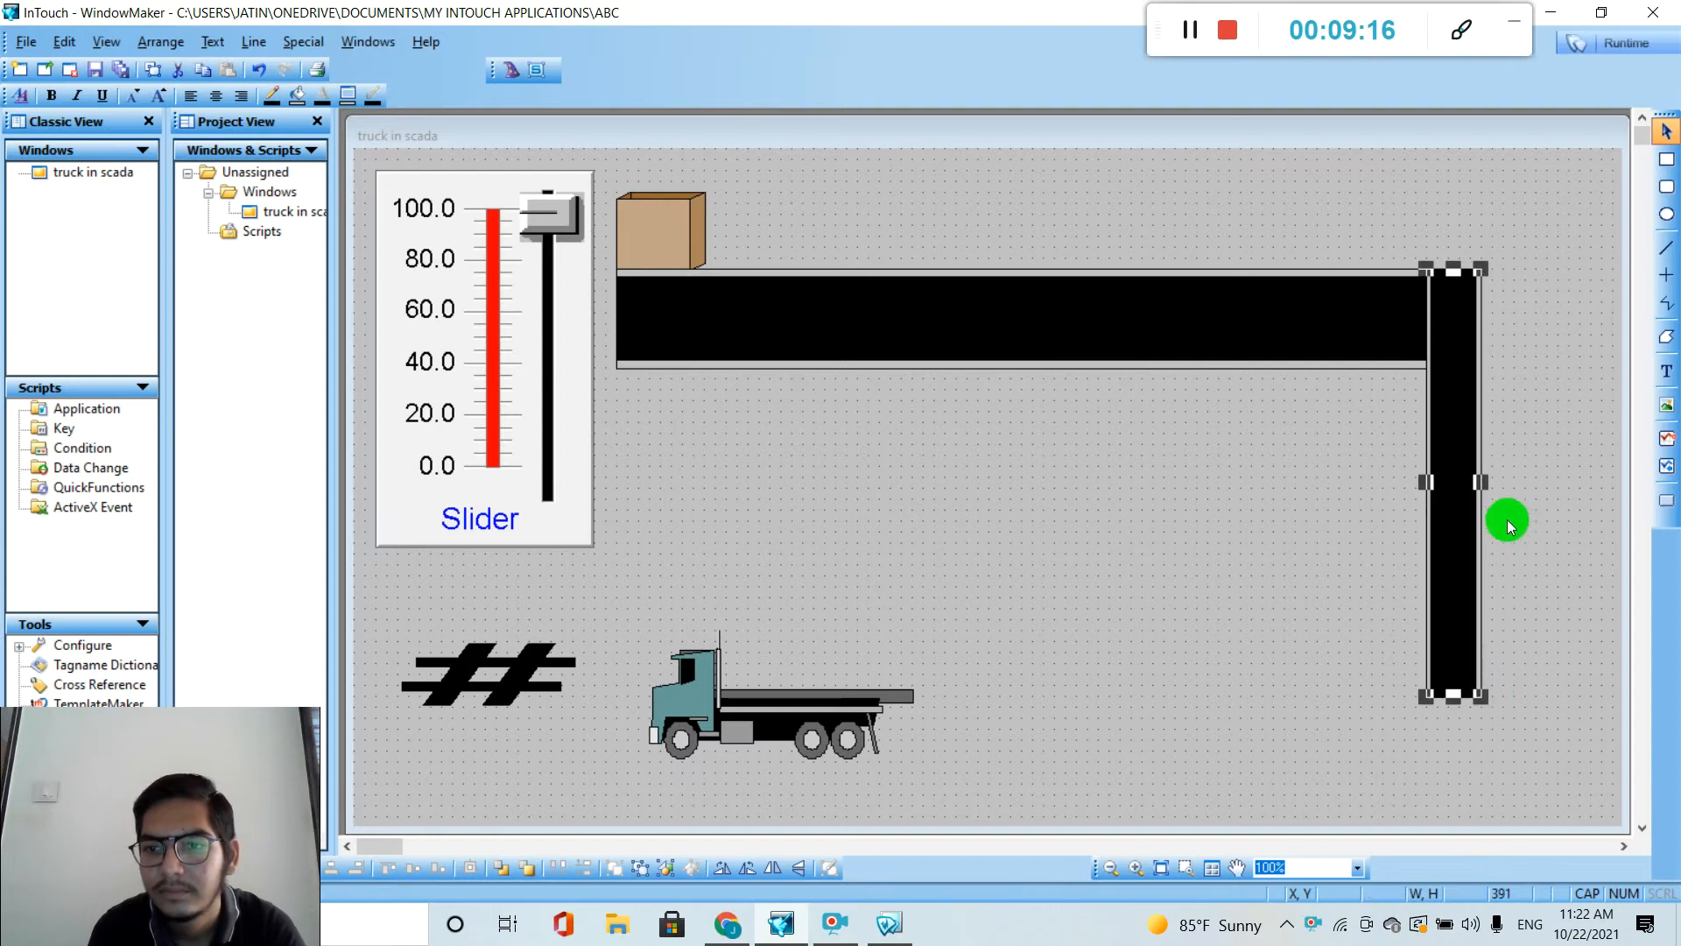
pyautogui.moveTo(1479, 484); pyautogui.dragTo(1556, 491)
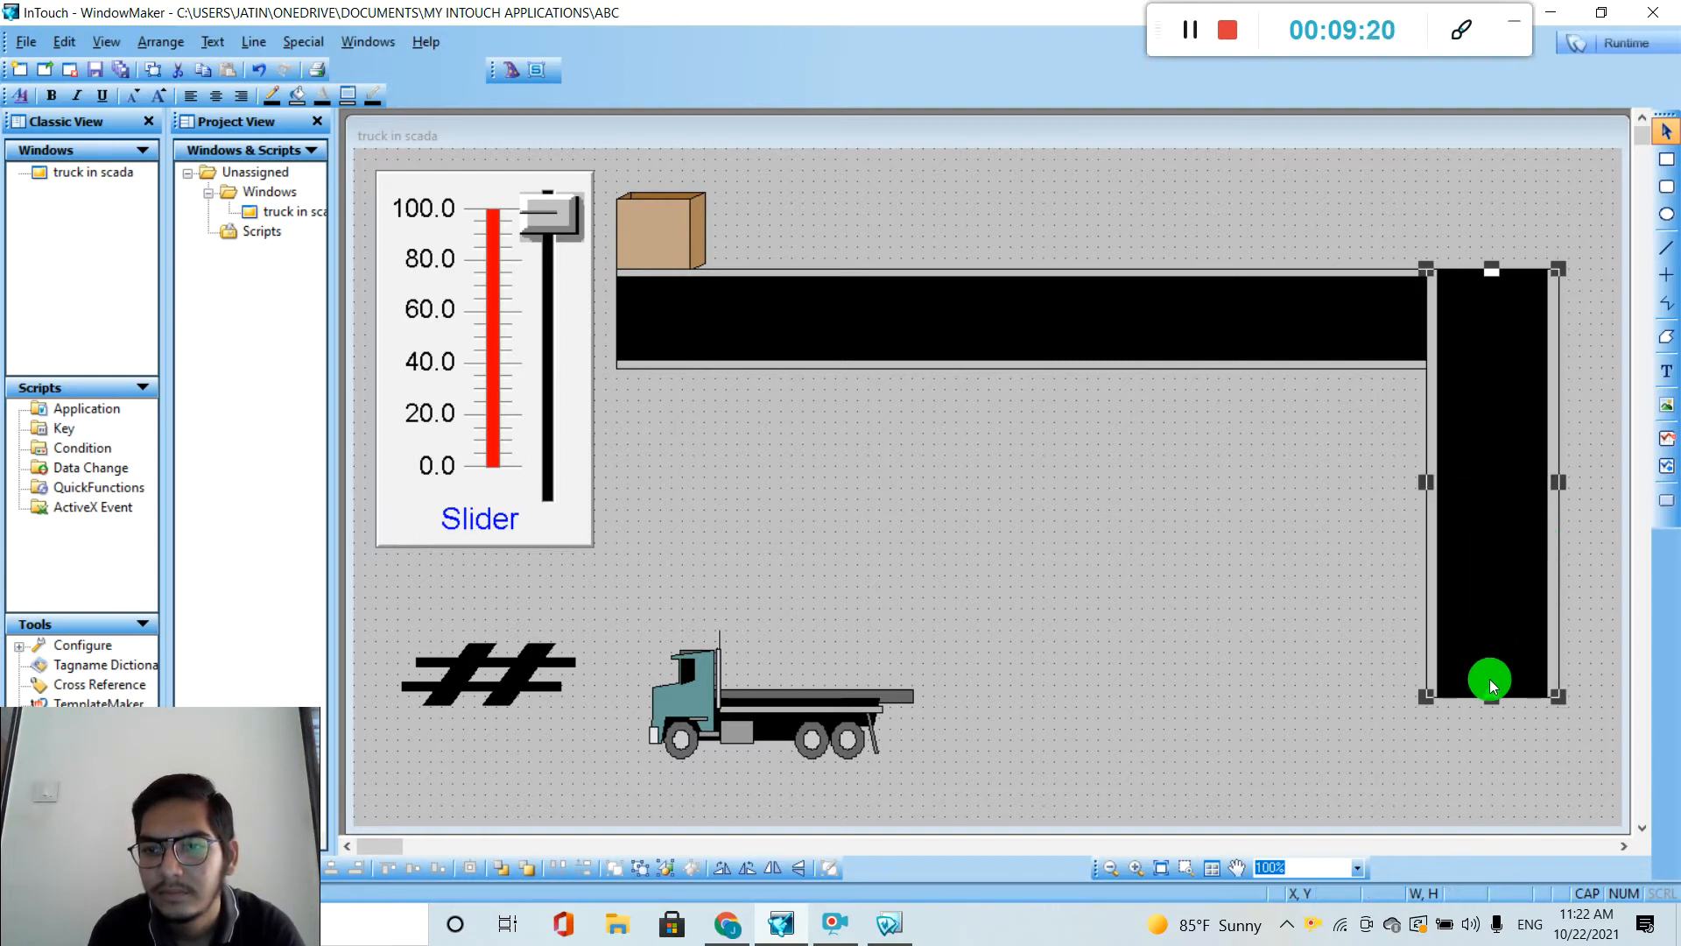
pyautogui.moveTo(1552, 488); pyautogui.dragTo(1525, 482)
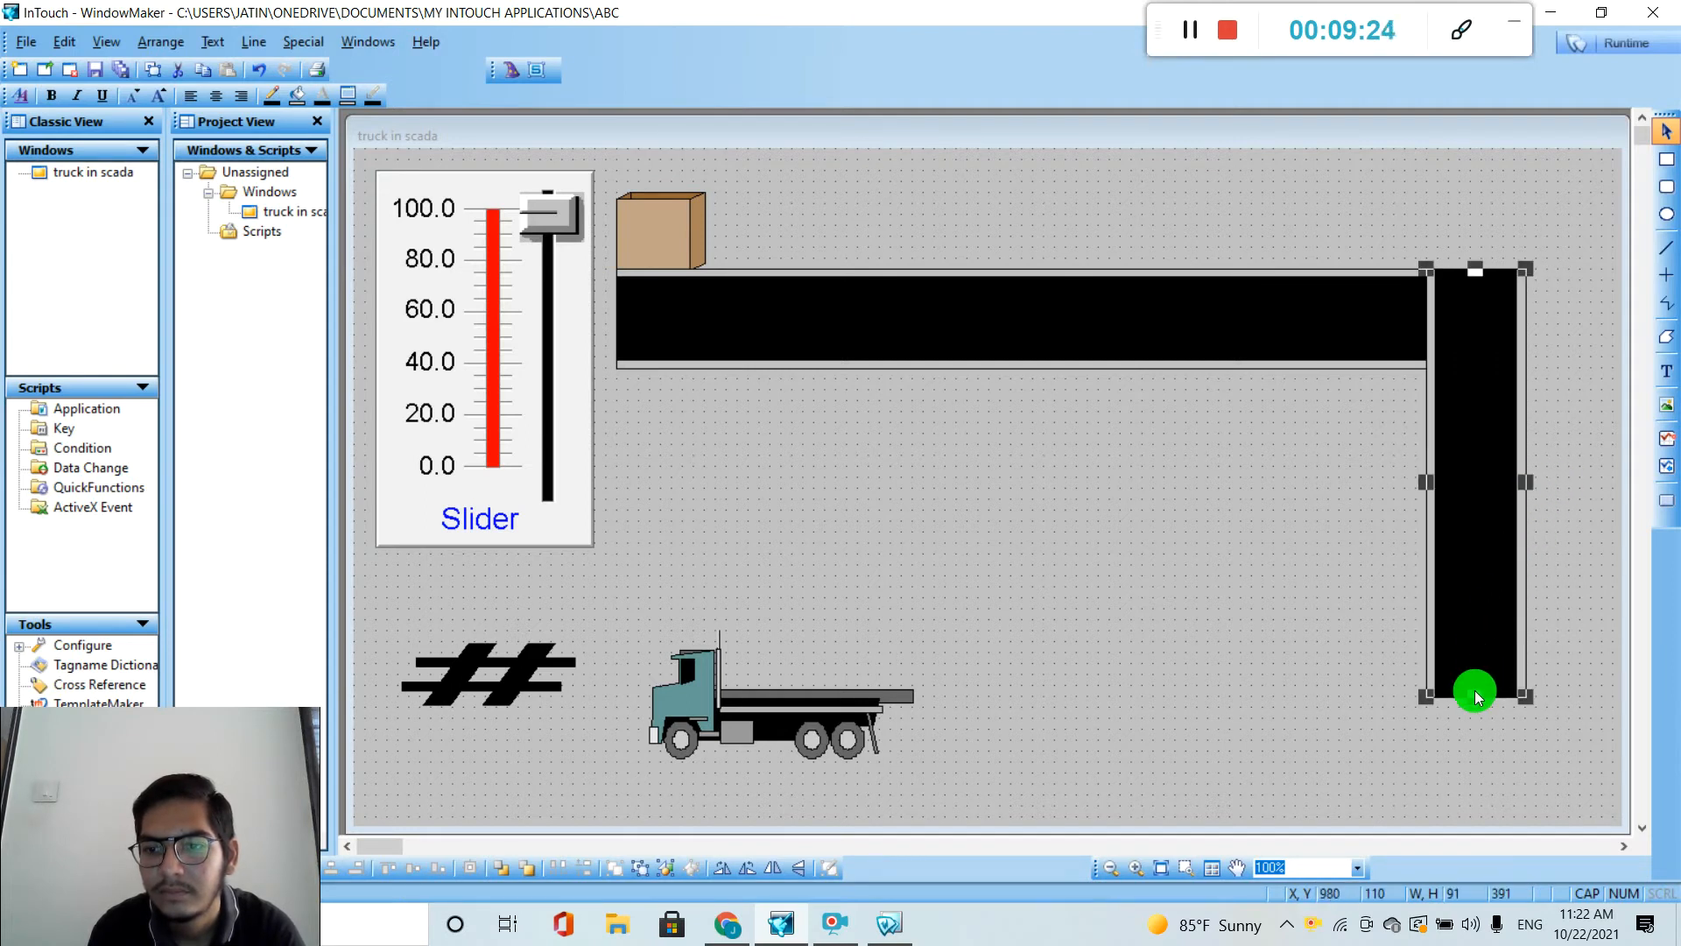
pyautogui.moveTo(1475, 698); pyautogui.dragTo(1451, 648)
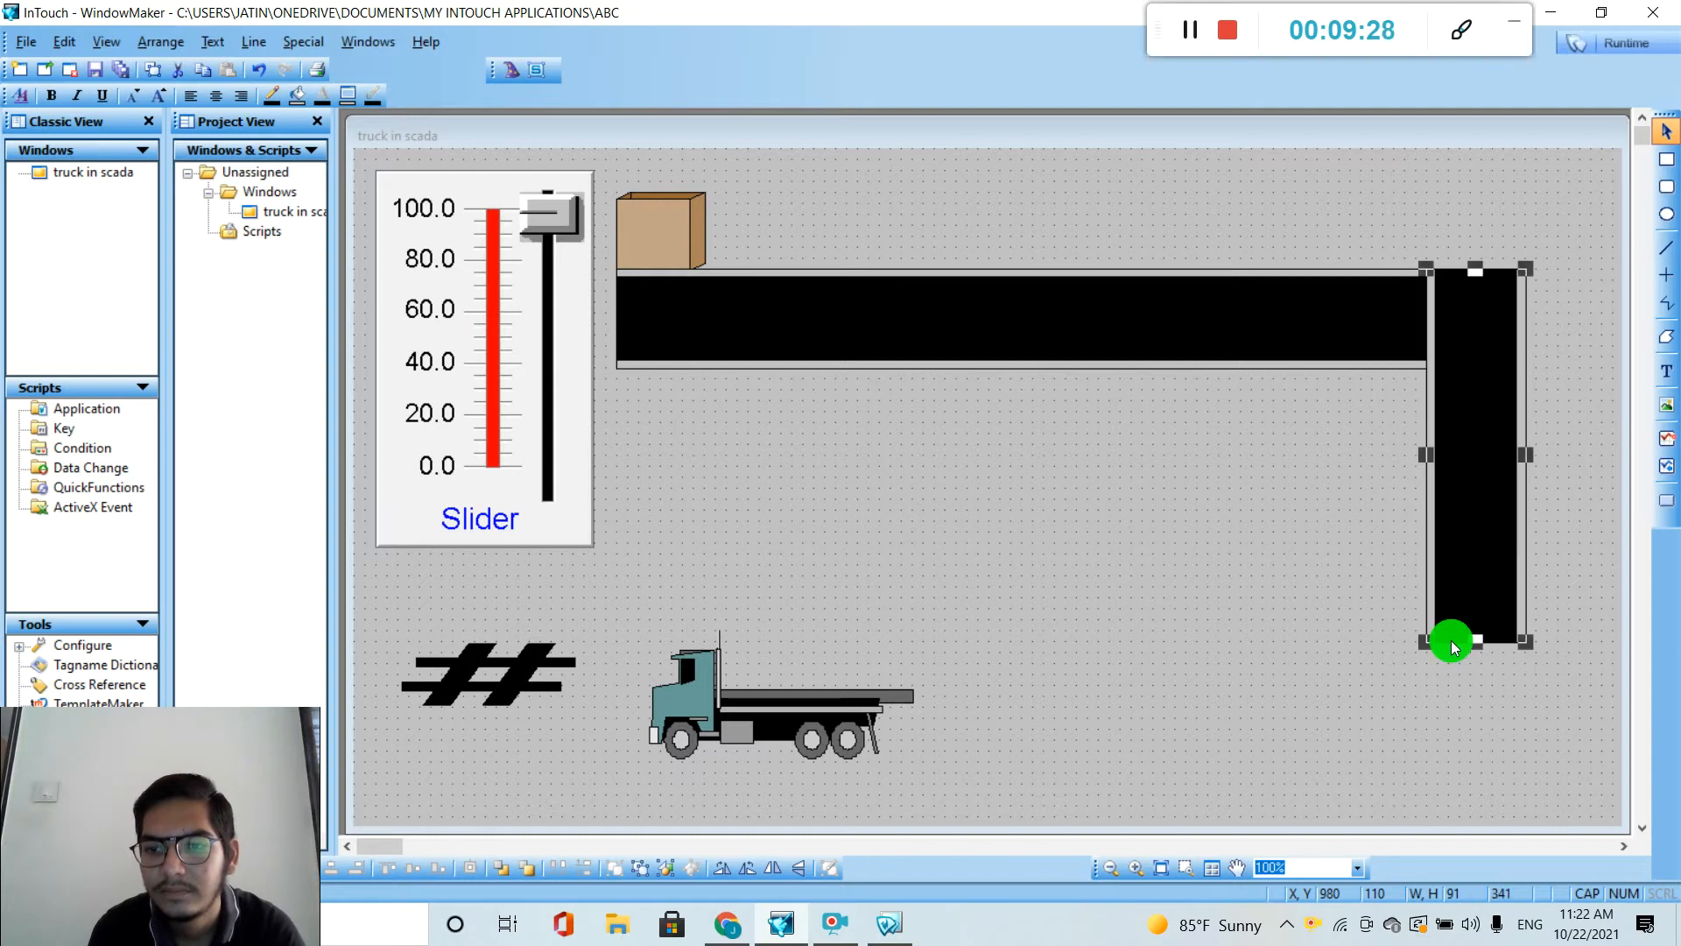
# Move the box to the upper belt's far end, shift the vertical segment away, and bring the box to the front.
pyautogui.click(755, 238)
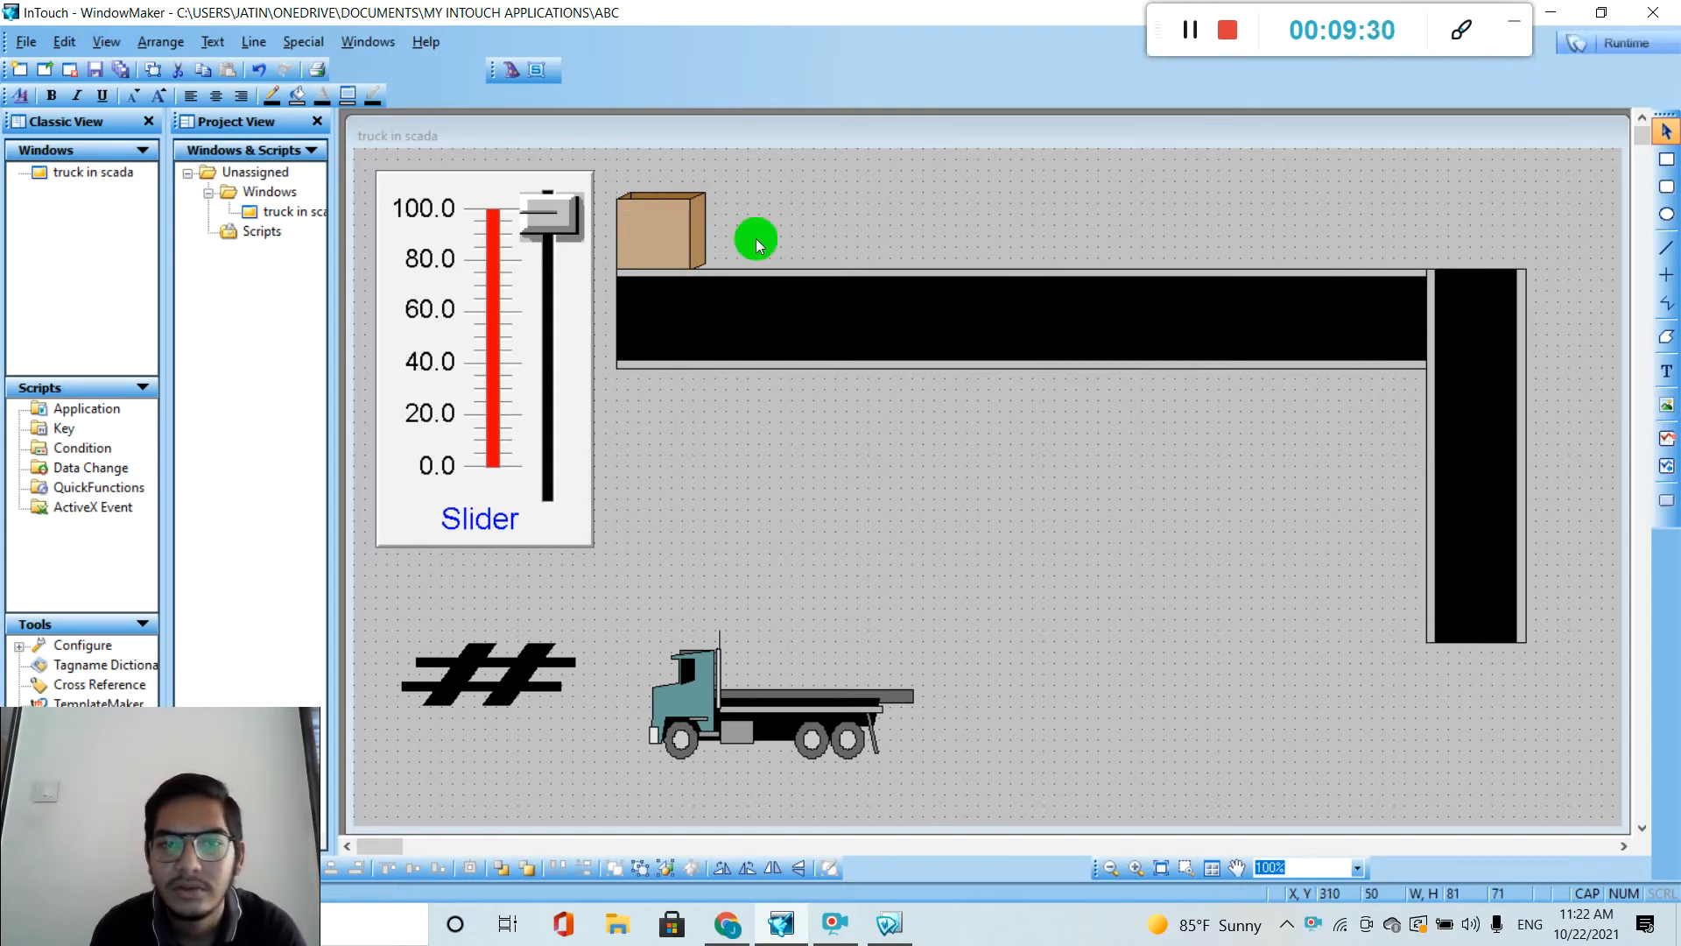
pyautogui.moveTo(1413, 318); pyautogui.dragTo(1337, 480)
pyautogui.click(1494, 320)
pyautogui.rightClick(1494, 322)
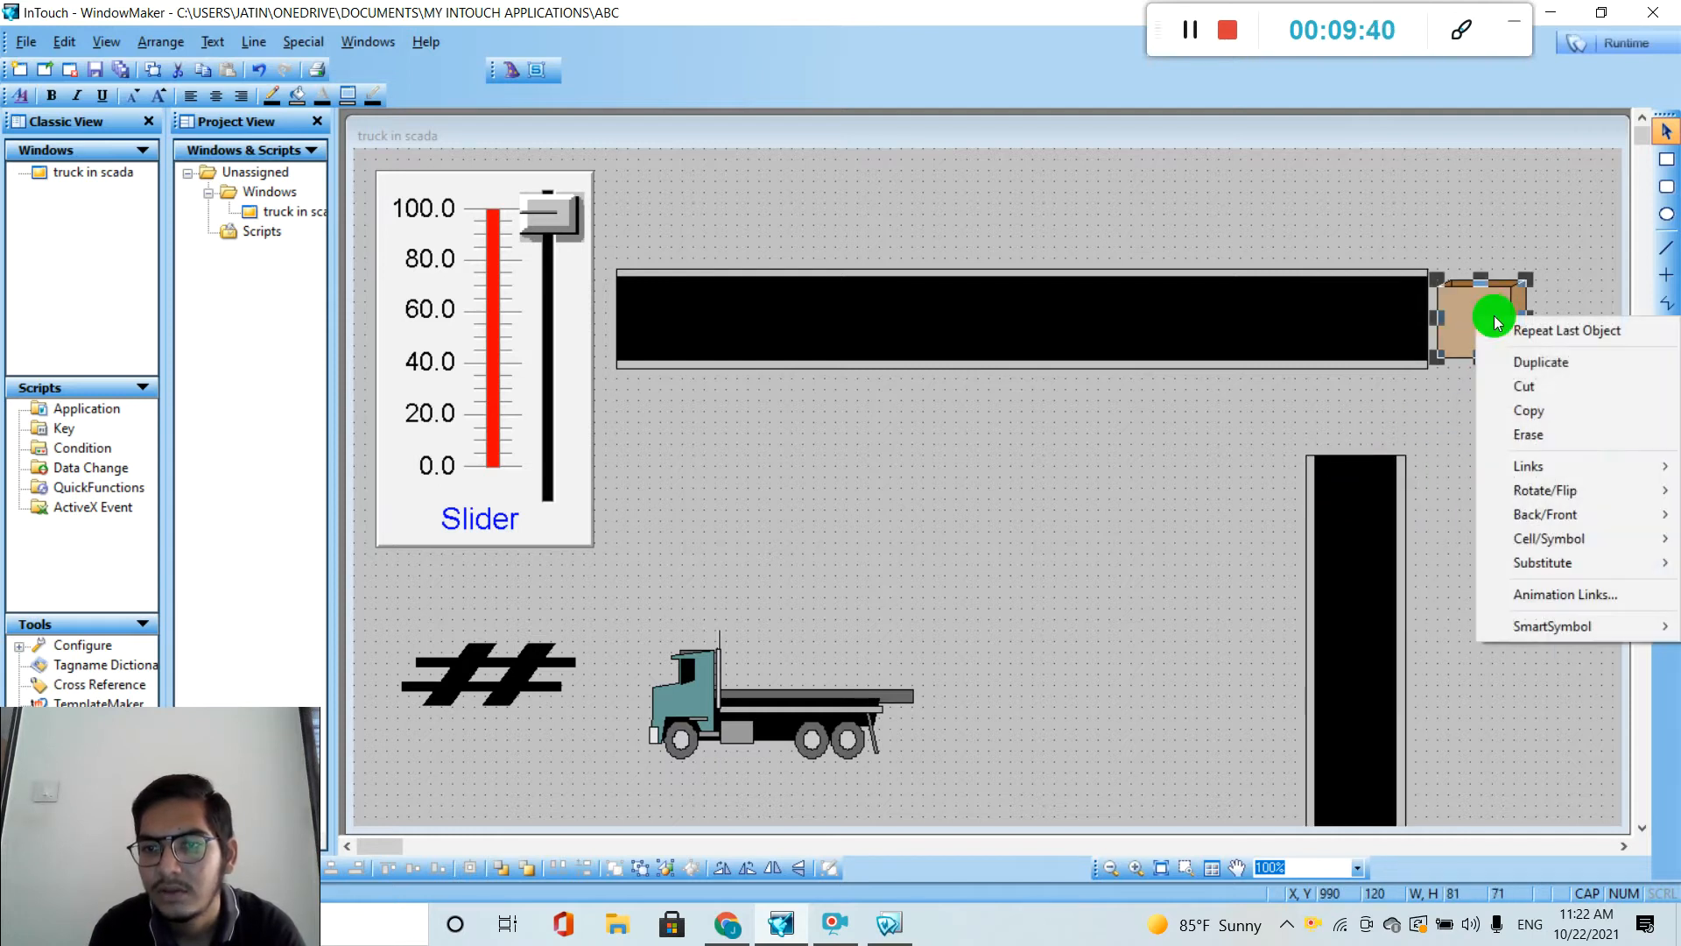
pyautogui.moveTo(1573, 520)
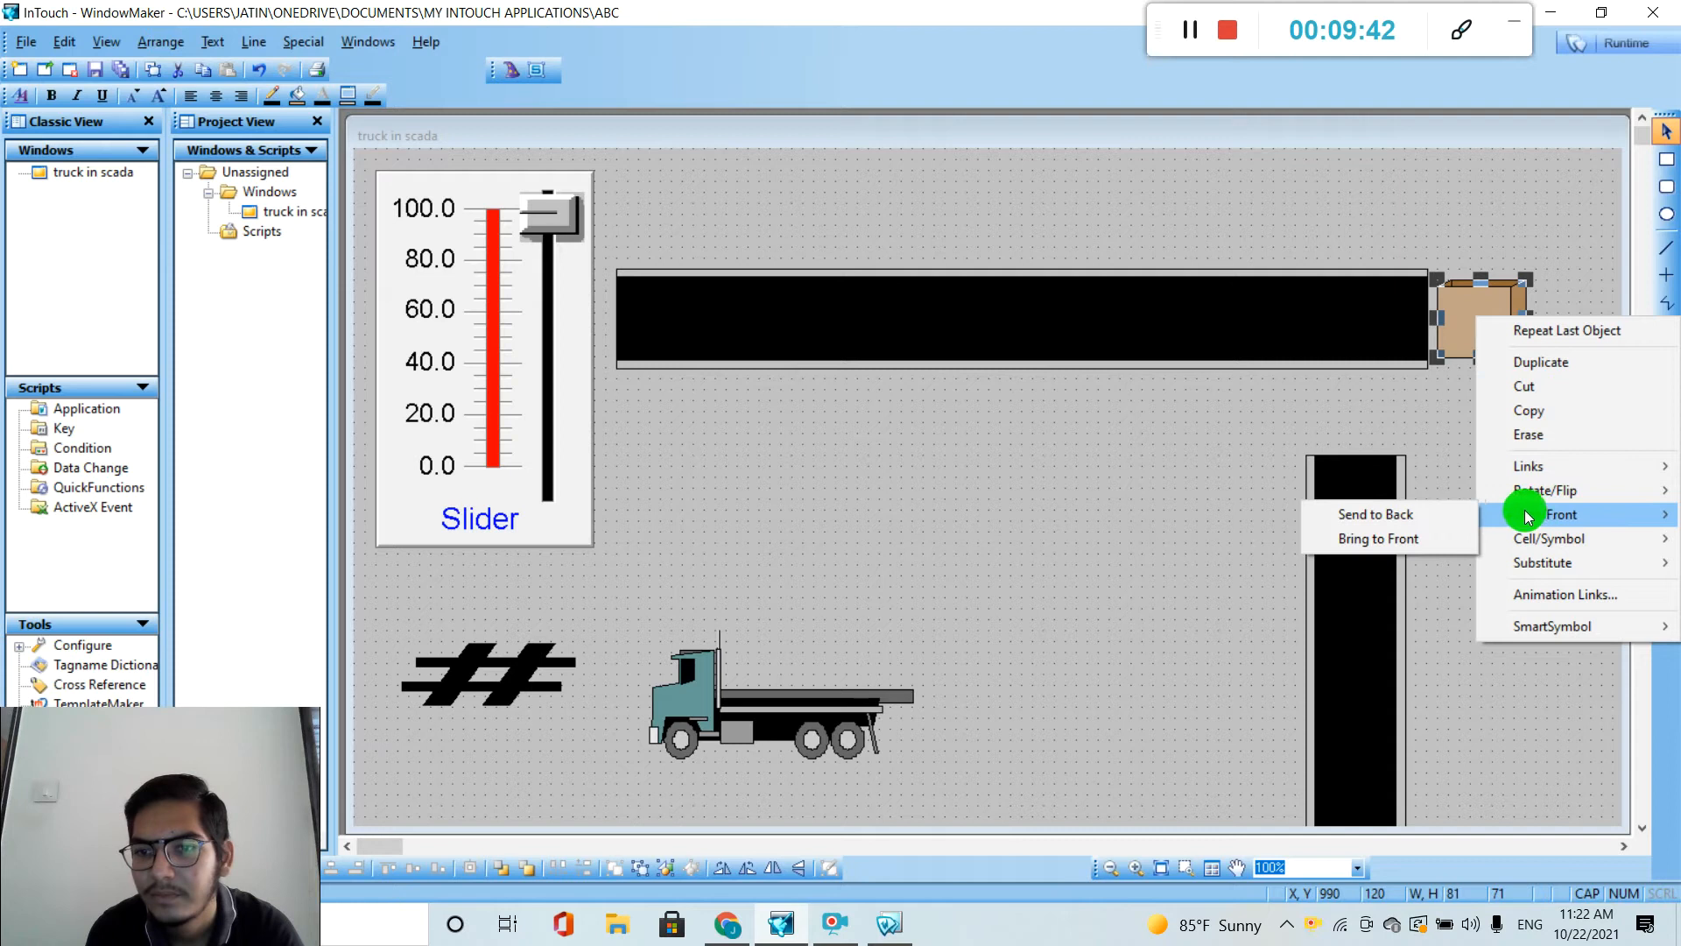
pyautogui.click(1411, 541)
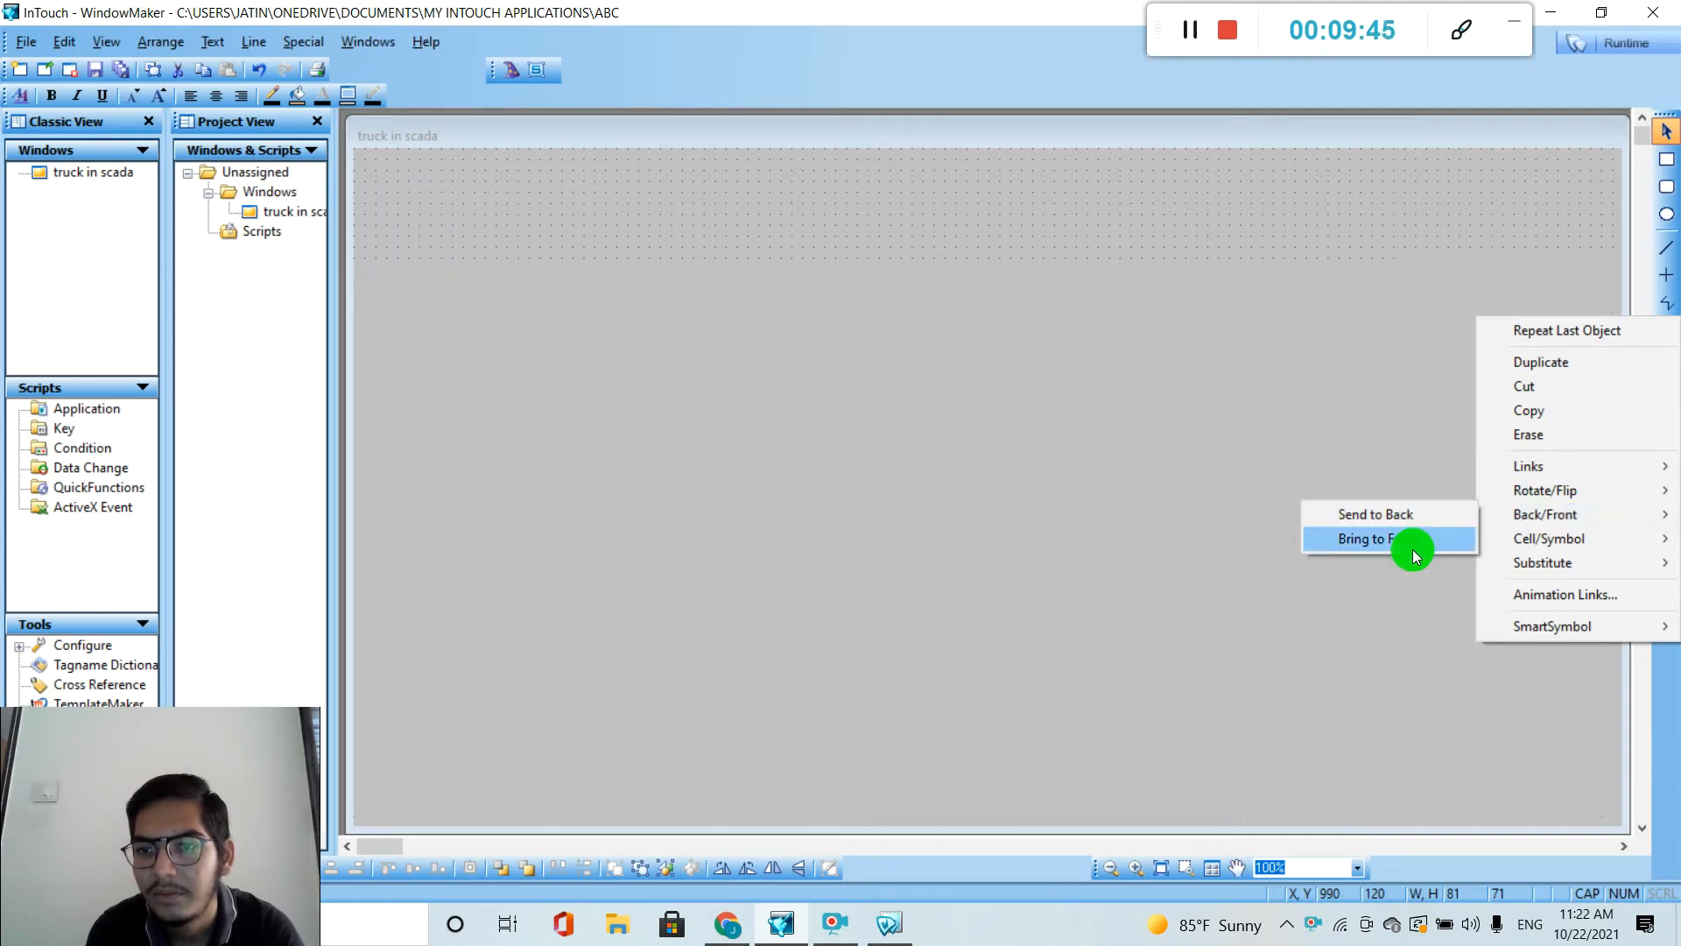
# Set the box aside, return the vertical segment to the upper belt's end, and widen it outward slightly.
pyautogui.moveTo(1432, 285); pyautogui.dragTo(1070, 499)
pyautogui.click(1359, 532)
pyautogui.click(1472, 378)
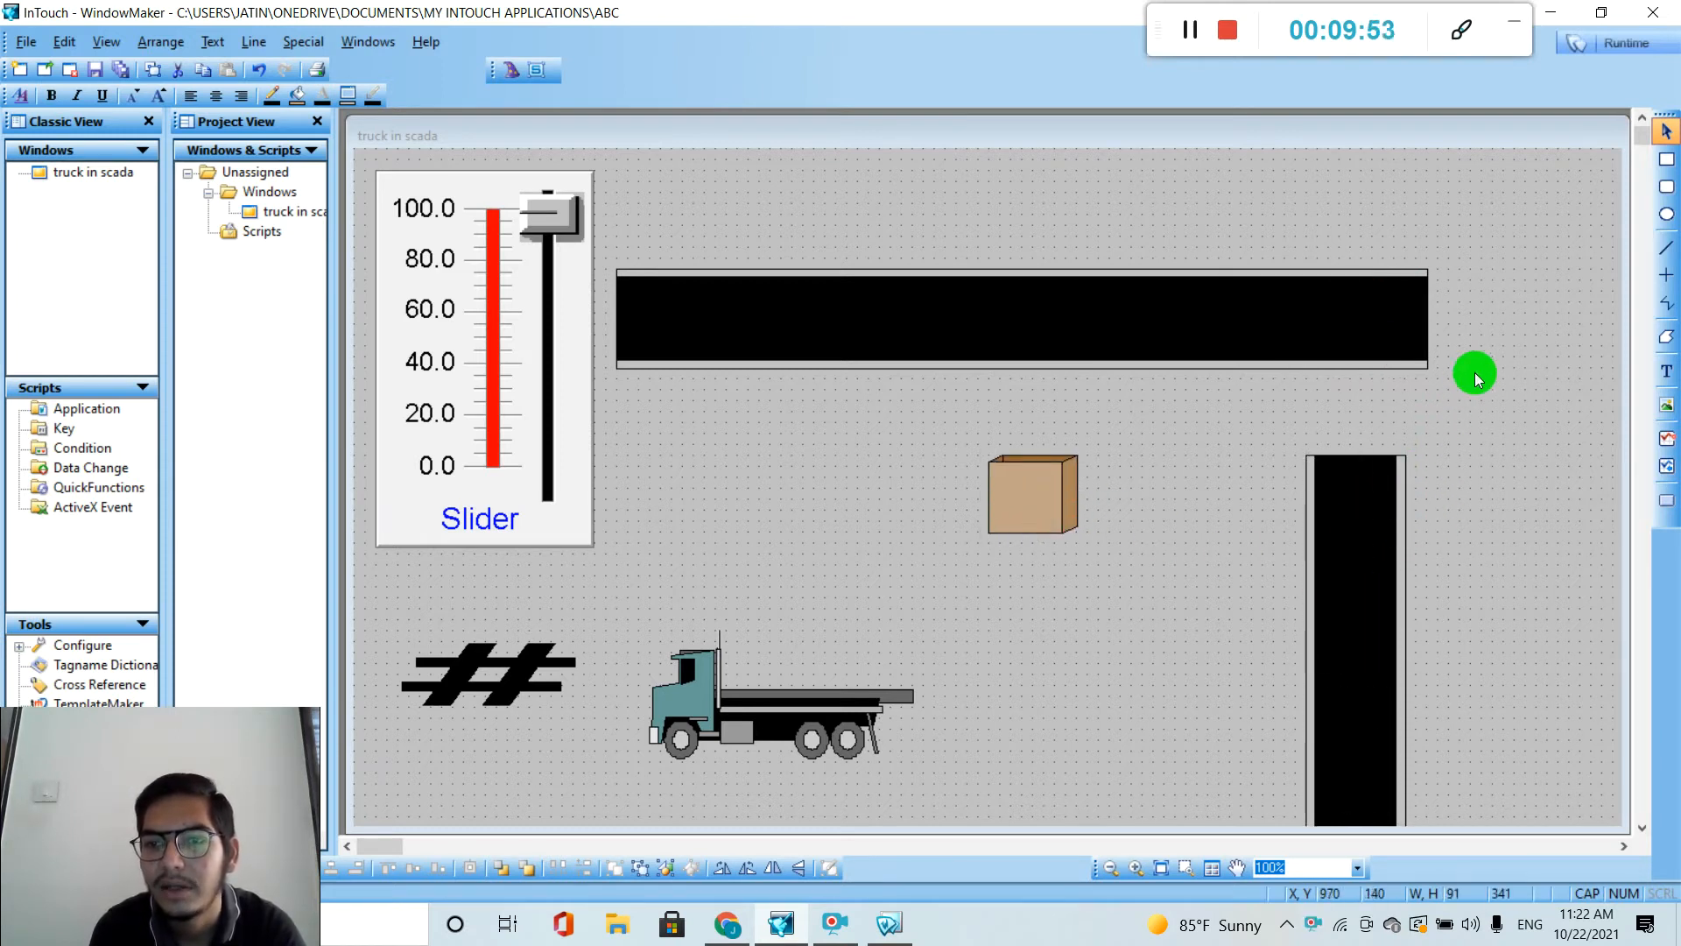
pyautogui.moveTo(1480, 350); pyautogui.dragTo(1481, 351)
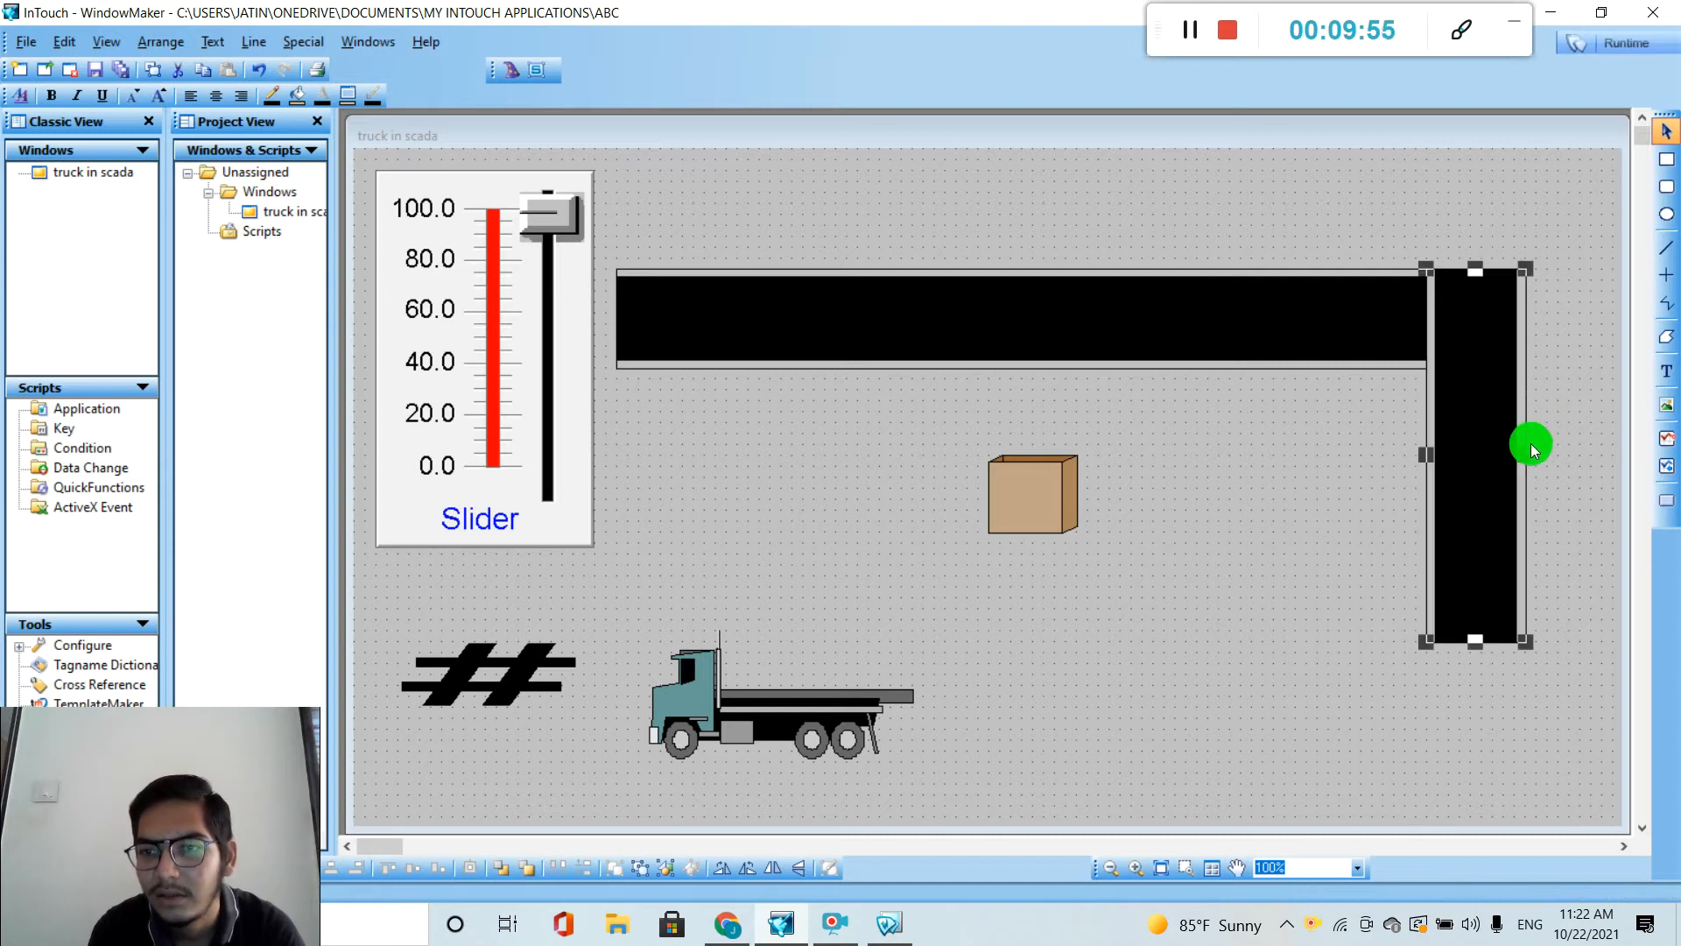
pyautogui.moveTo(1542, 455); pyautogui.dragTo(1550, 454)
# Try the box on the vertical segment, then rest it on the upper belt's slider end at about 250, 40.
pyautogui.moveTo(1045, 500); pyautogui.dragTo(1499, 305)
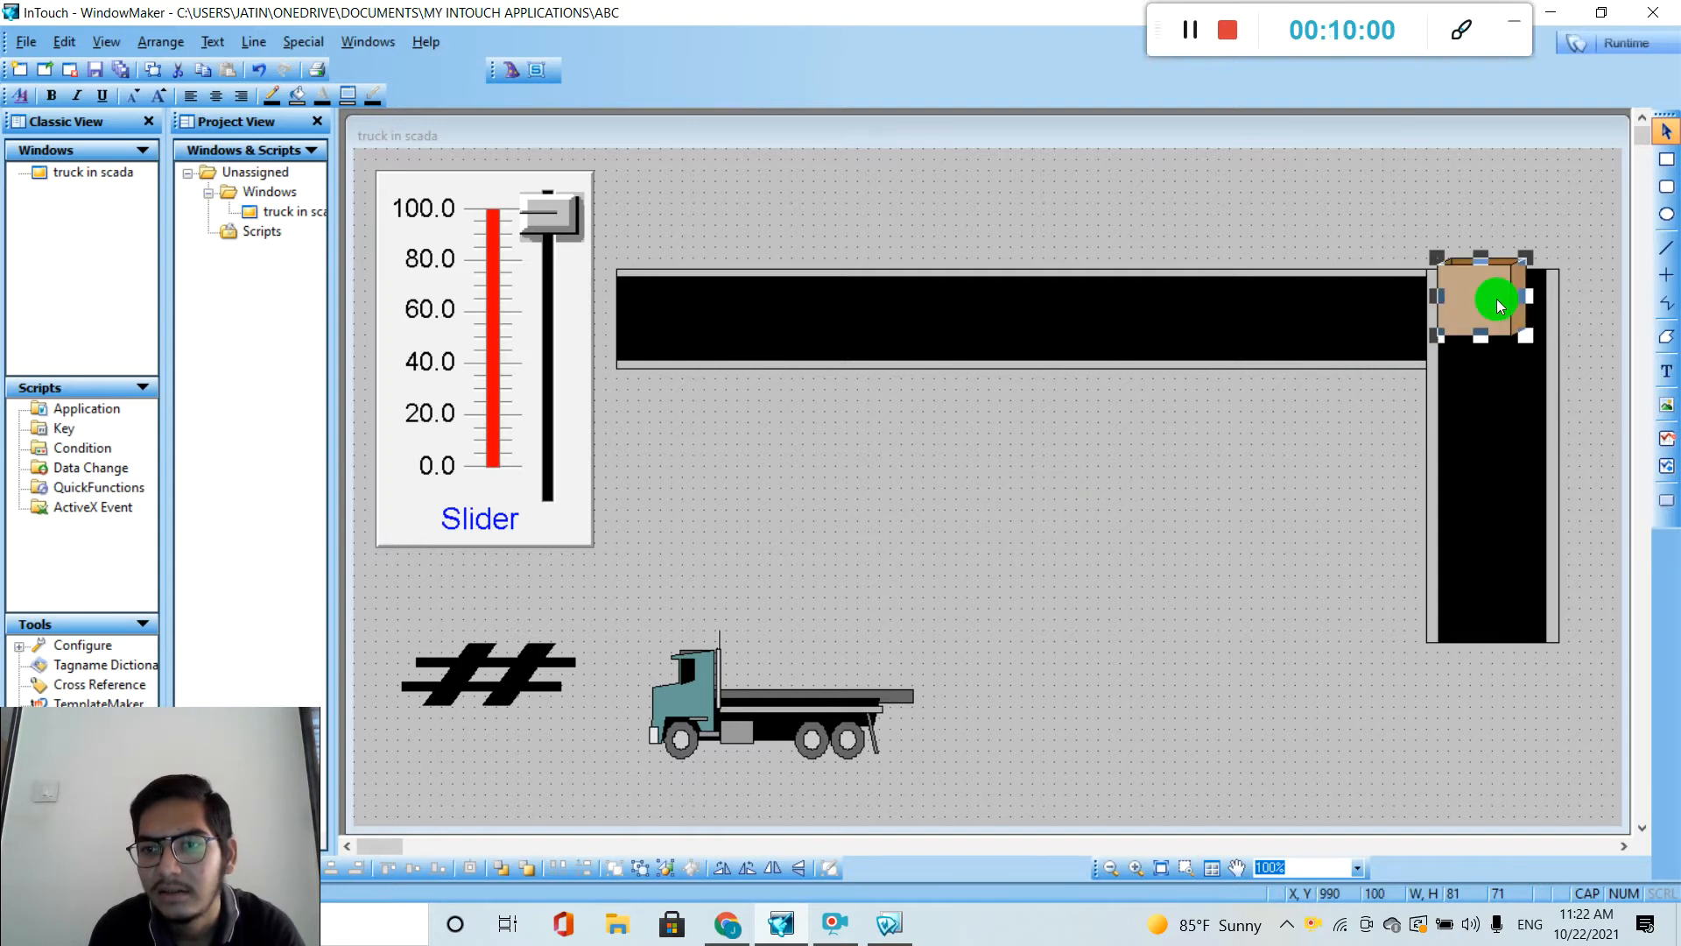
pyautogui.click(770, 250)
pyautogui.moveTo(667, 237); pyautogui.dragTo(685, 326)
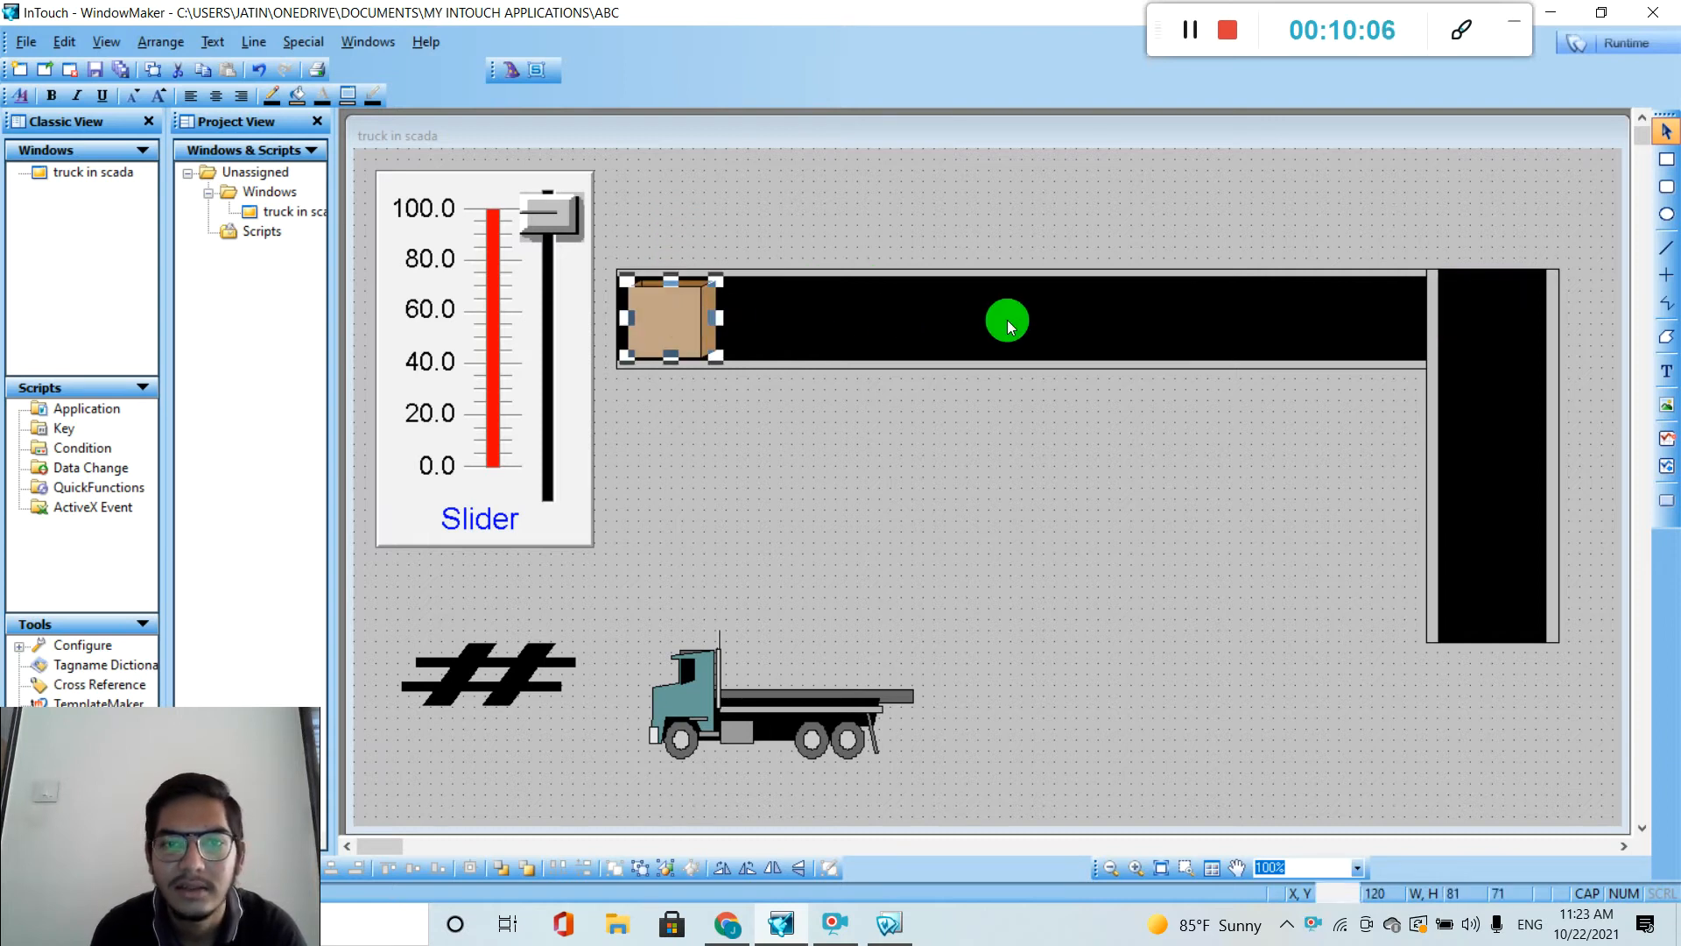
pyautogui.moveTo(685, 320); pyautogui.dragTo(677, 237)
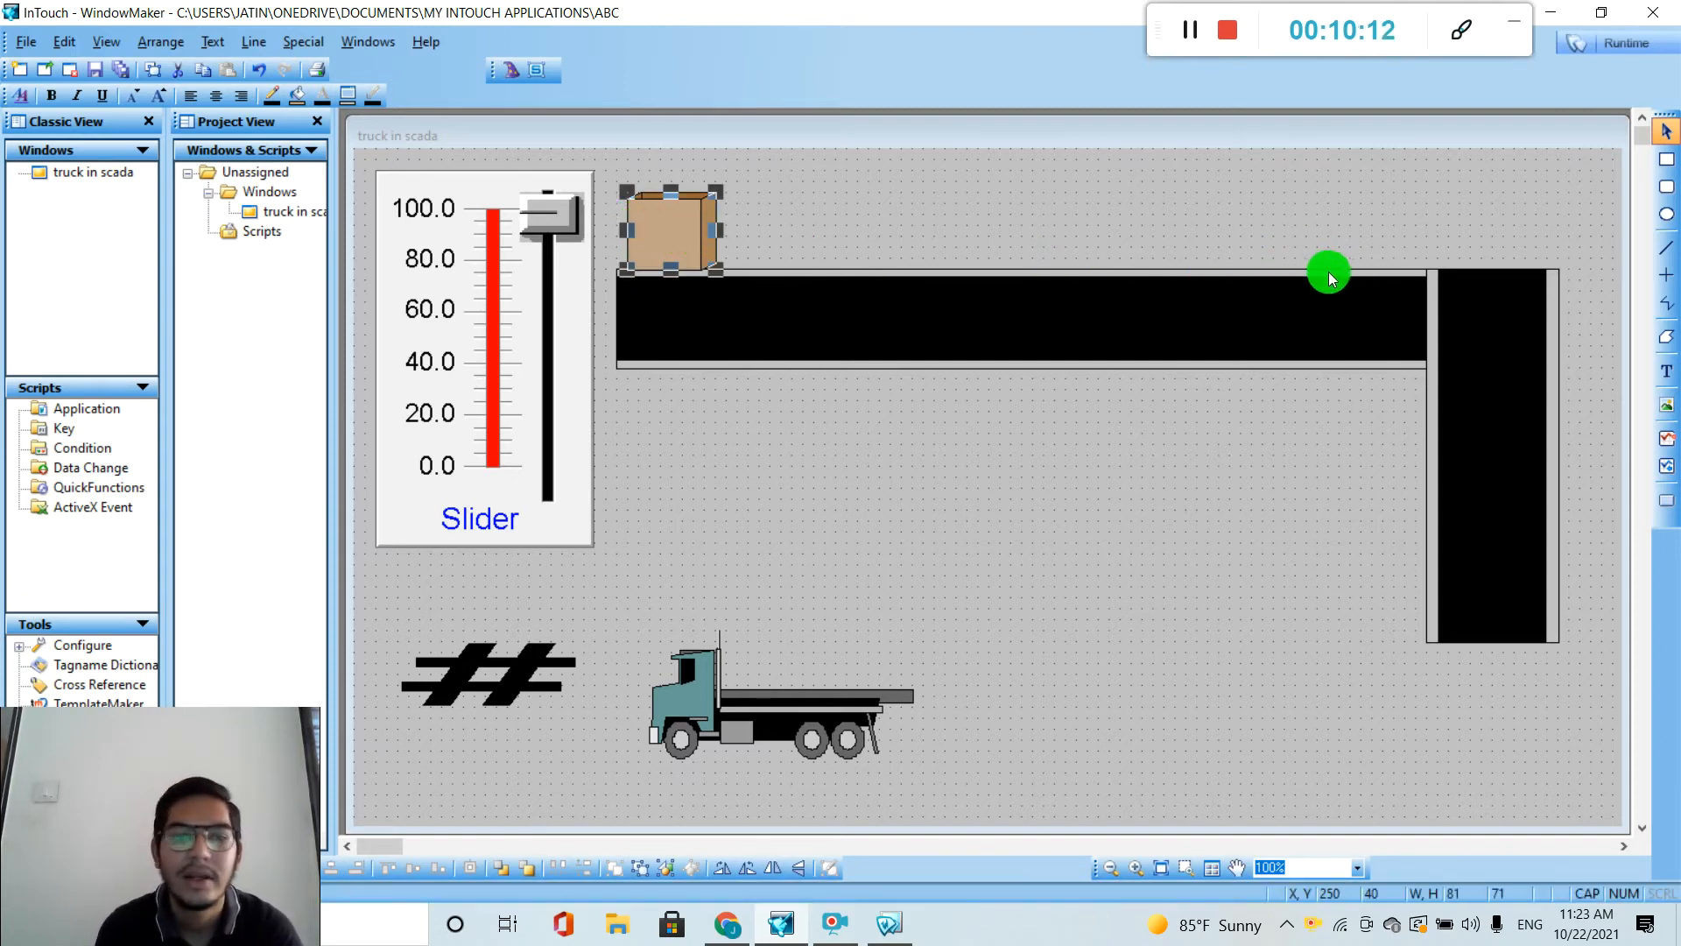
# Duplicate the upper belt, shorten the copy, and place it beneath the vertical segment as the lower belt.
pyautogui.click(1085, 305)
pyautogui.hotkey('ctrl', 'd')
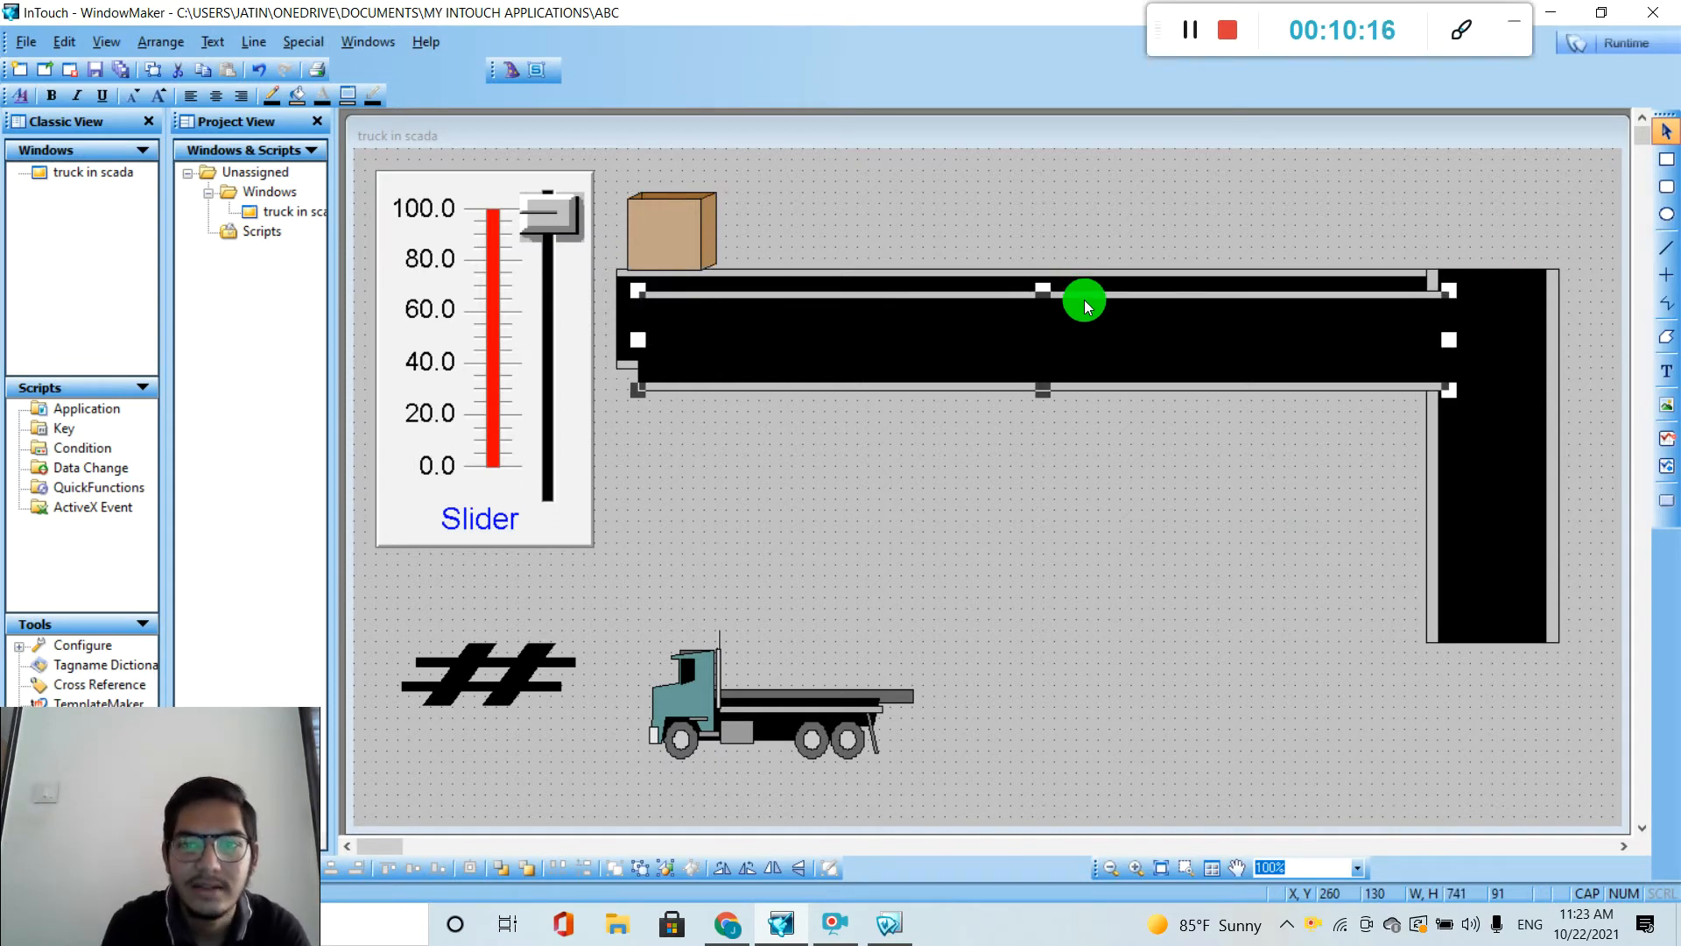
pyautogui.moveTo(639, 340); pyautogui.dragTo(902, 354)
pyautogui.moveTo(1048, 350); pyautogui.dragTo(1156, 696)
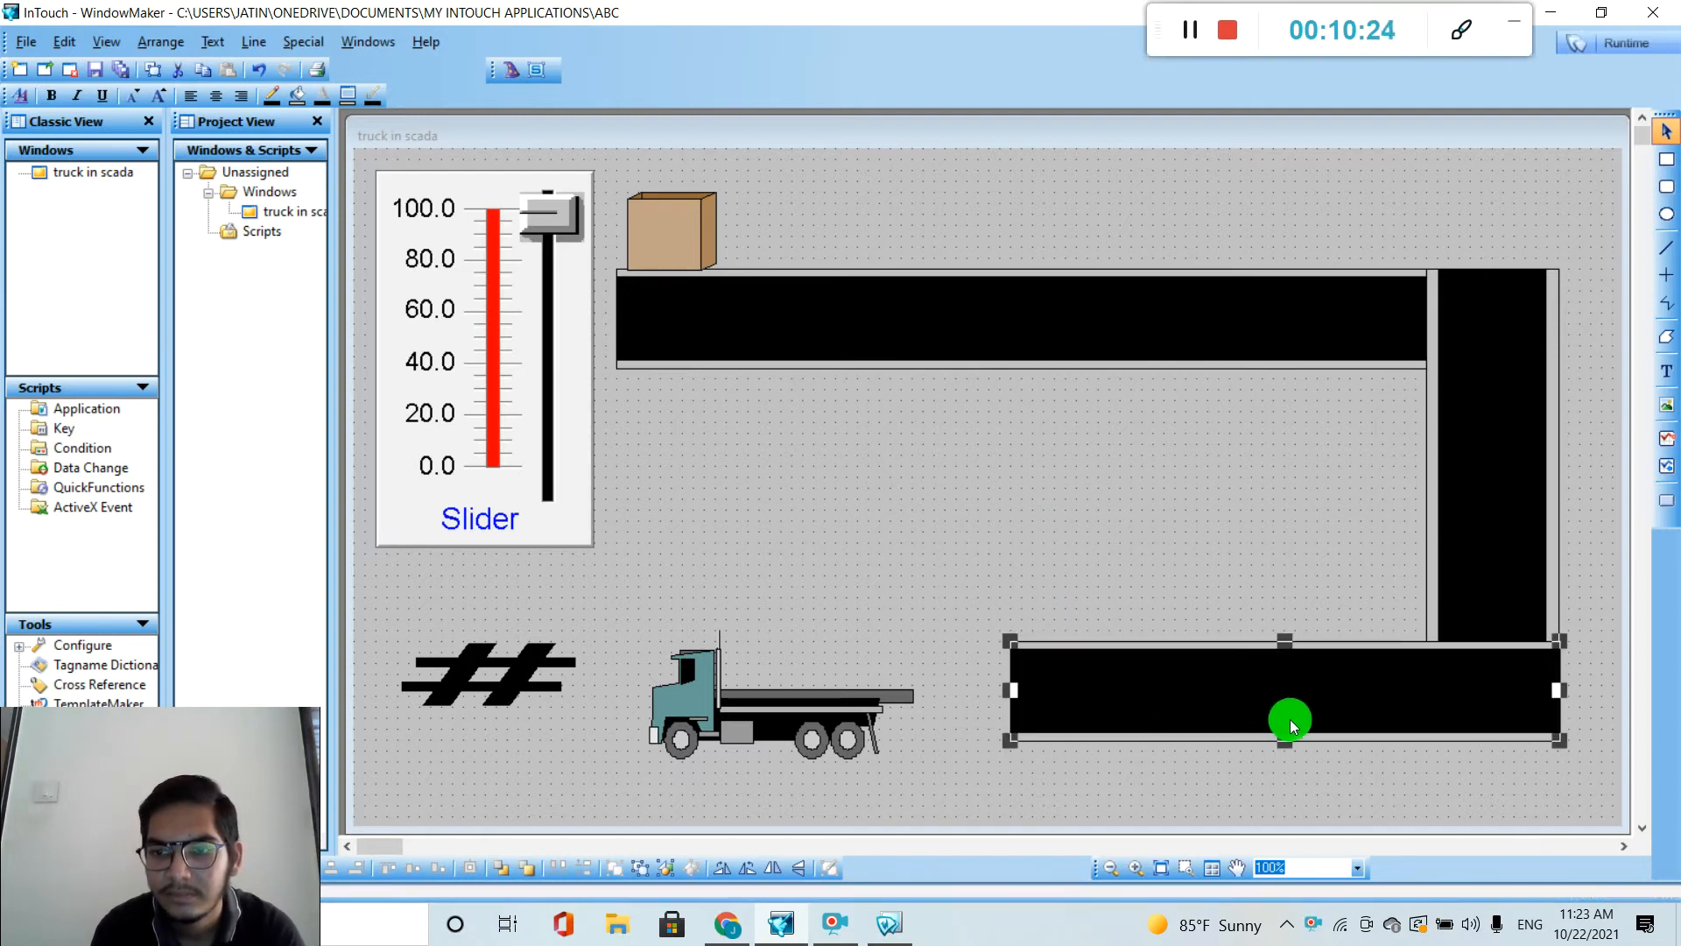
# Move the truck to about 360, 400 with its flatbed meeting the lower belt, and set the box at about 240, 40.
pyautogui.moveTo(826, 698); pyautogui.dragTo(952, 690)
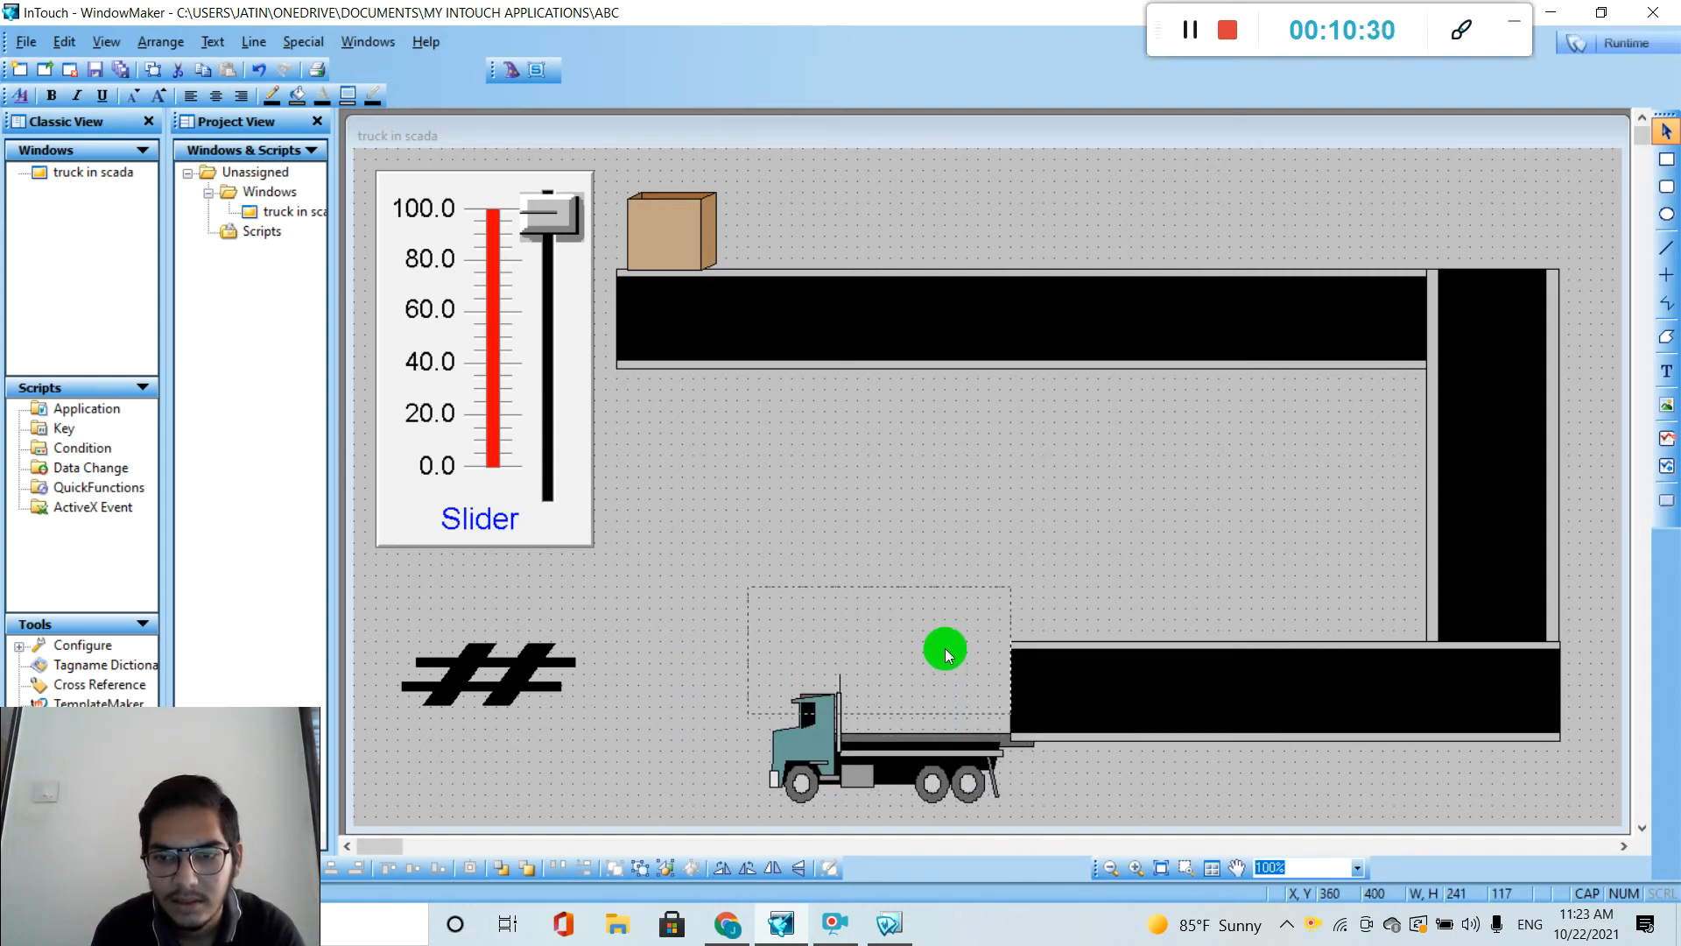
pyautogui.moveTo(944, 648); pyautogui.dragTo(944, 647)
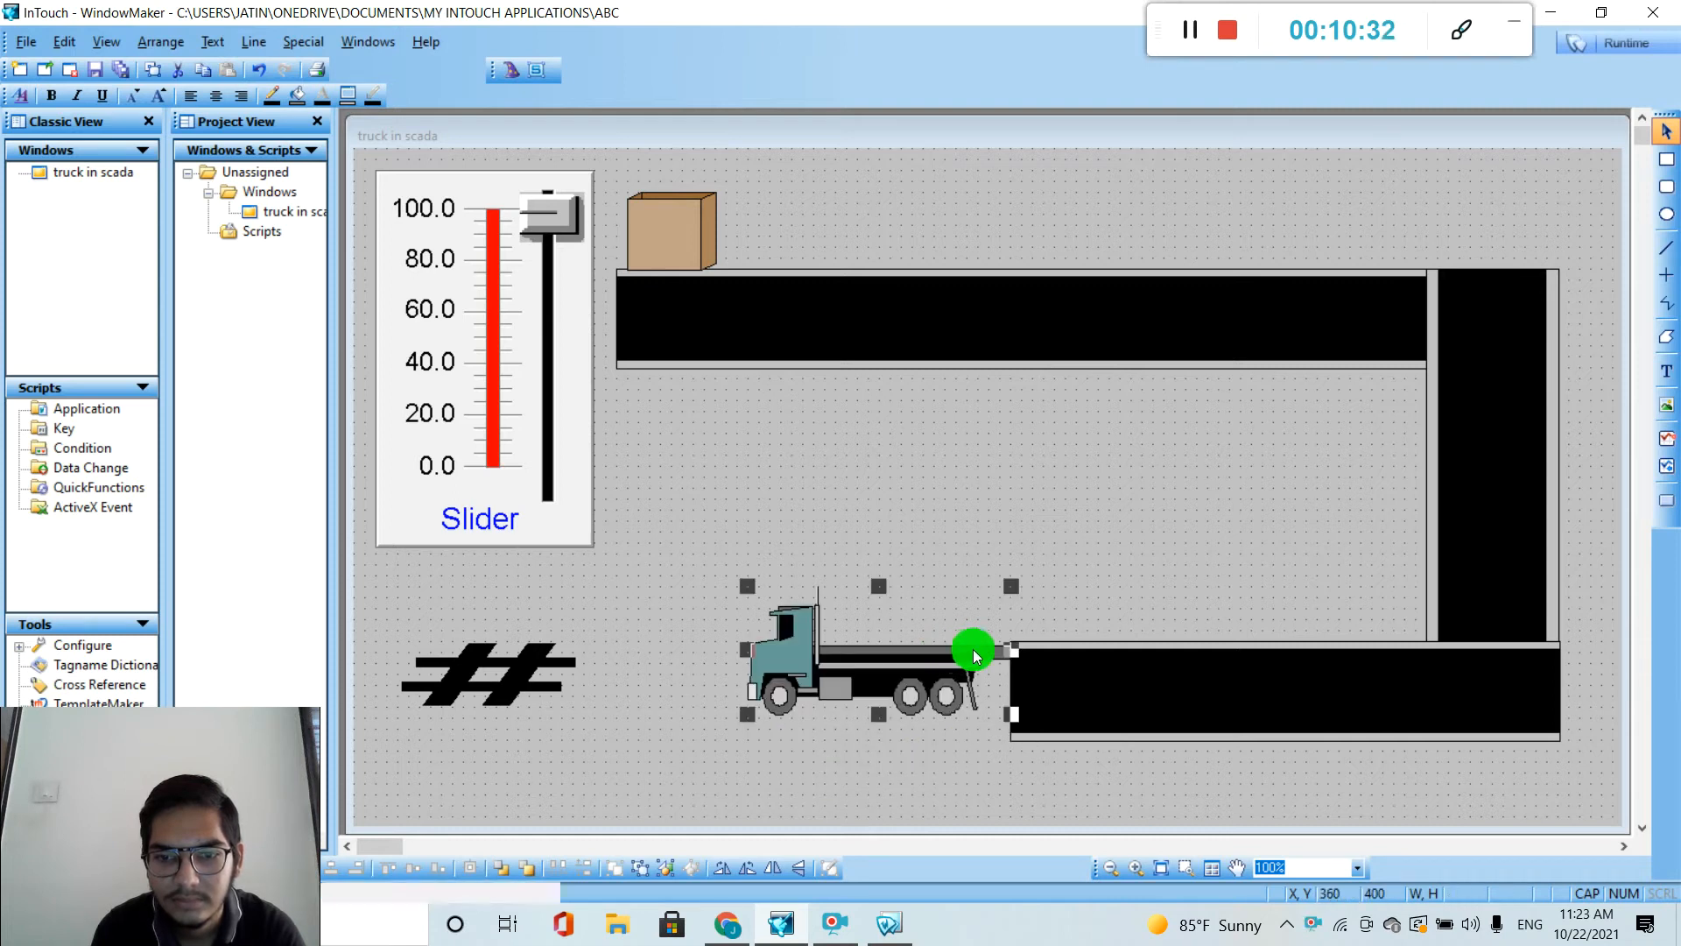
pyautogui.moveTo(672, 230); pyautogui.dragTo(1067, 593)
pyautogui.moveTo(969, 608); pyautogui.dragTo(708, 226)
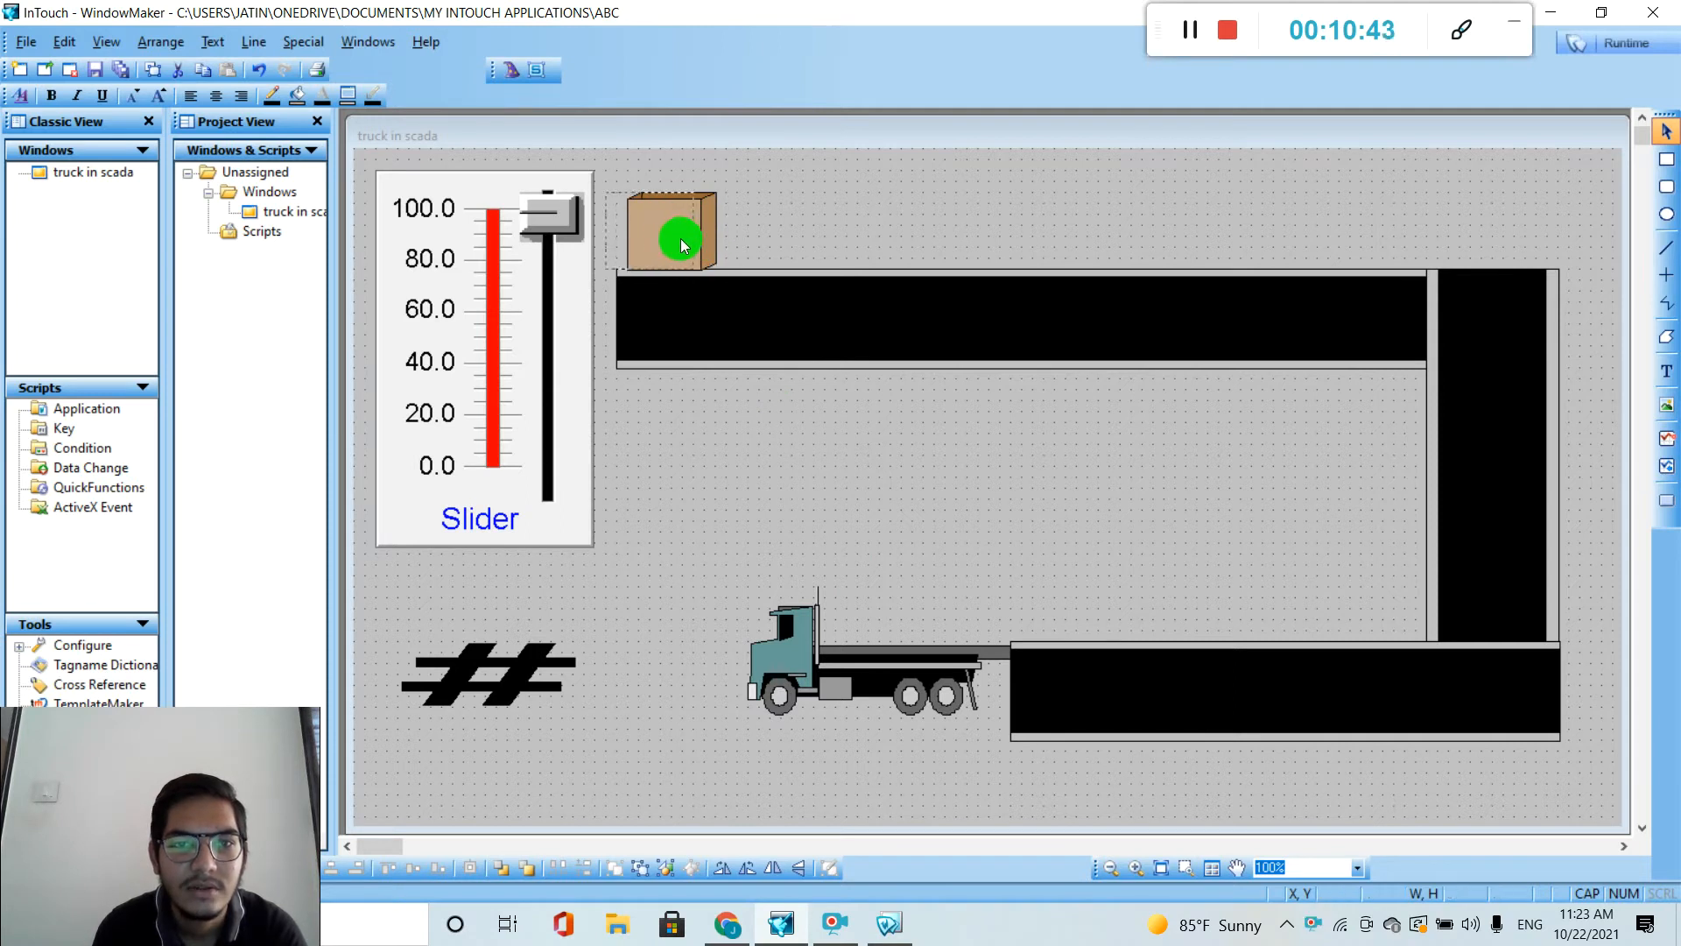
pyautogui.moveTo(696, 238); pyautogui.dragTo(696, 238)
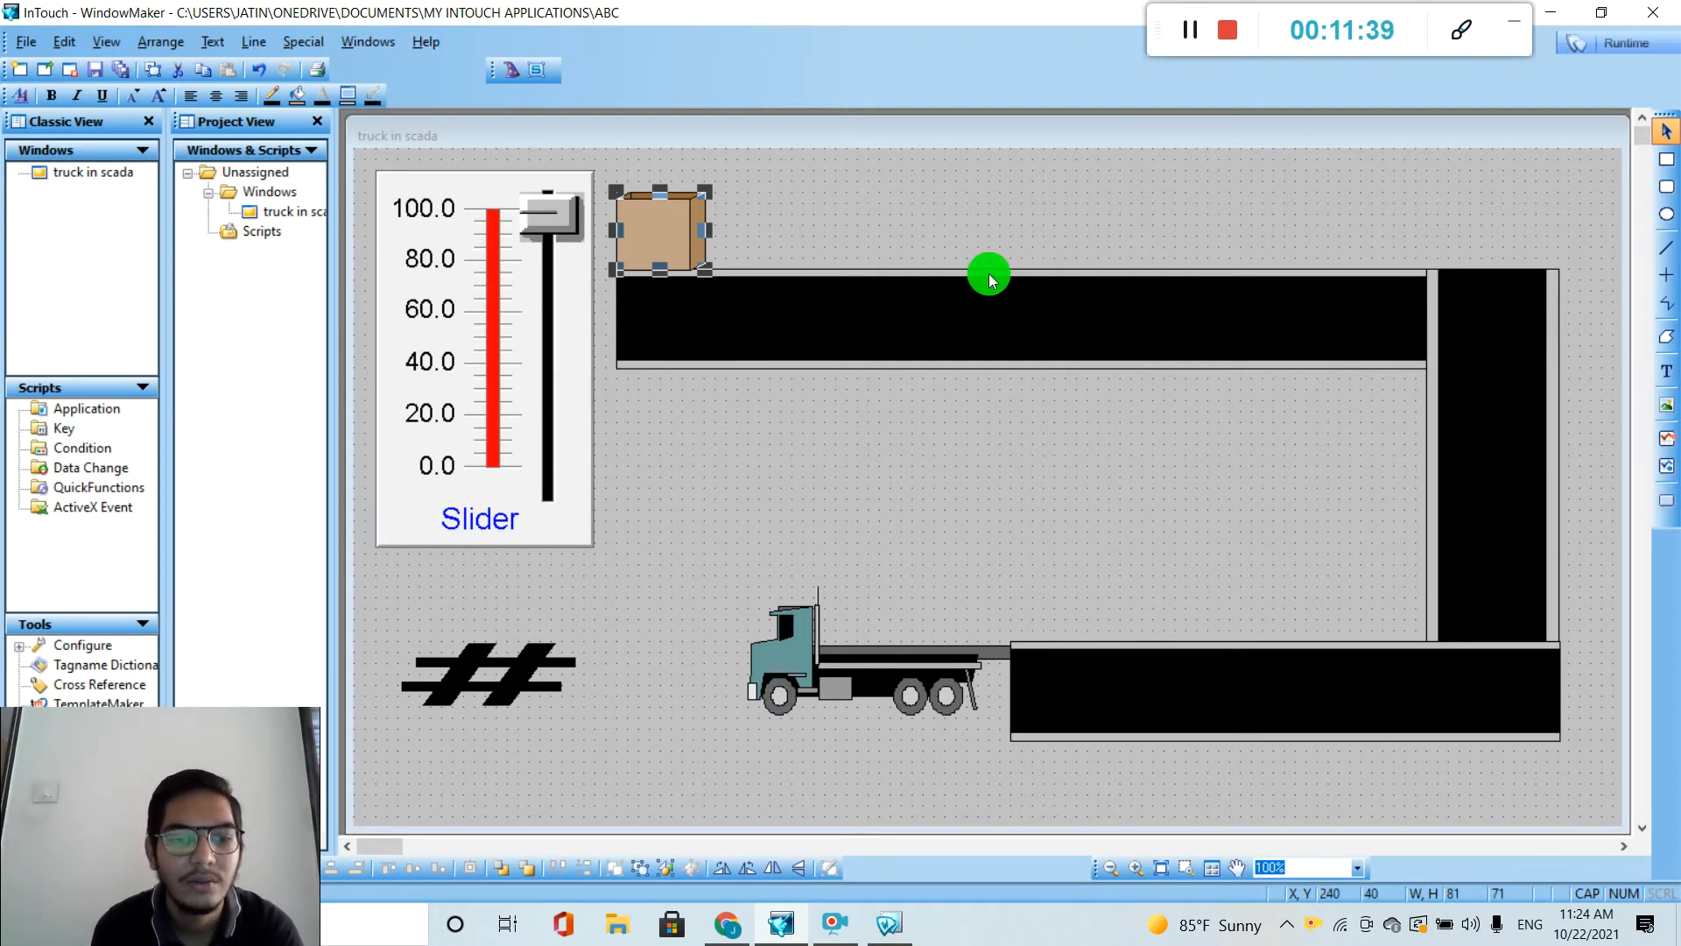
# Duplicate the box and rest the copy on the upper edge of the vertical belt segment.
pyautogui.hotkey('ctrl', 'd')
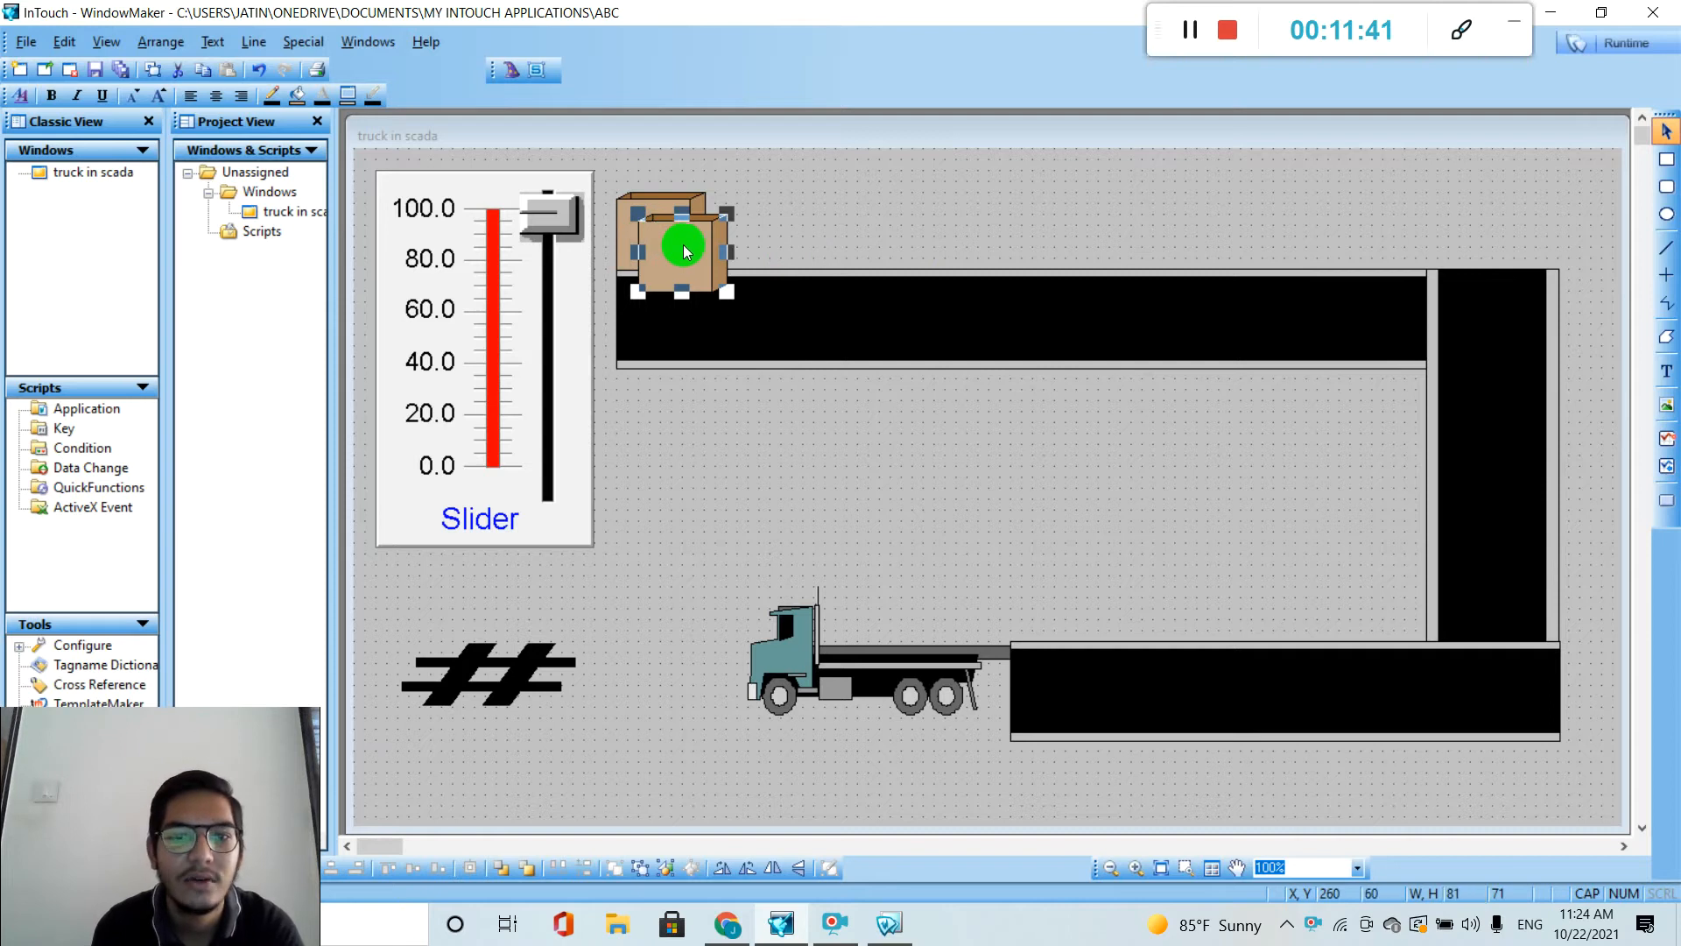
pyautogui.click(1095, 224)
pyautogui.moveTo(1497, 241); pyautogui.dragTo(1496, 239)
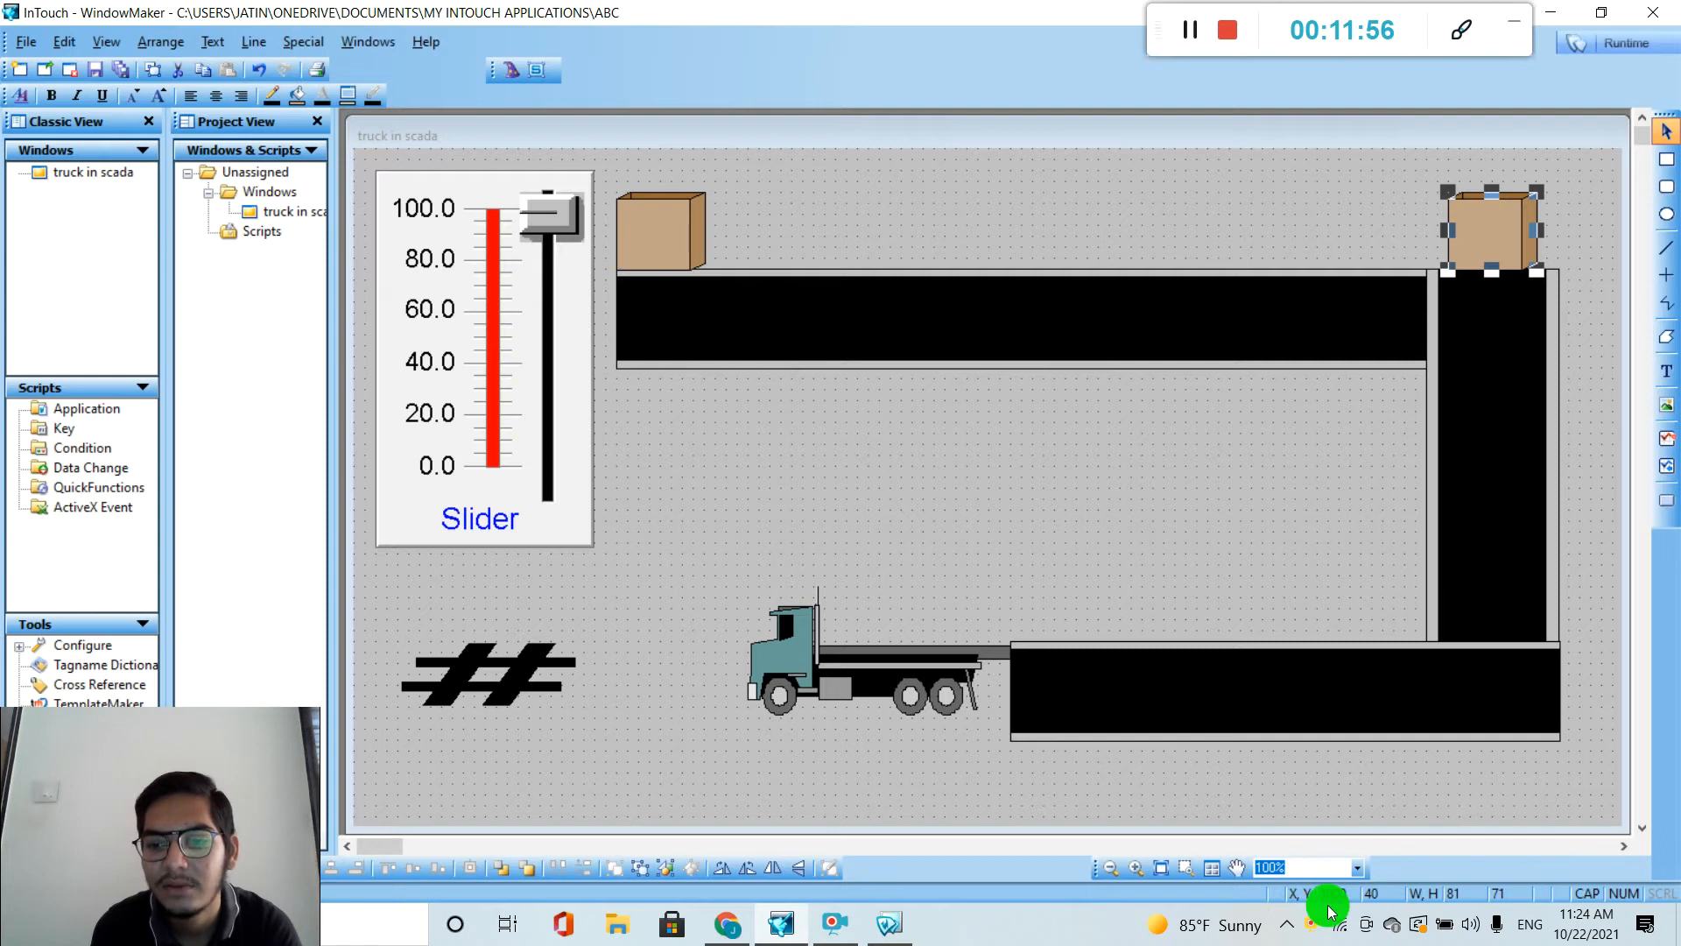
# Link the original box's horizontal location to SL, with values 0 to 20 giving horizontal movement of 0 to 760.
pyautogui.click(665, 246)
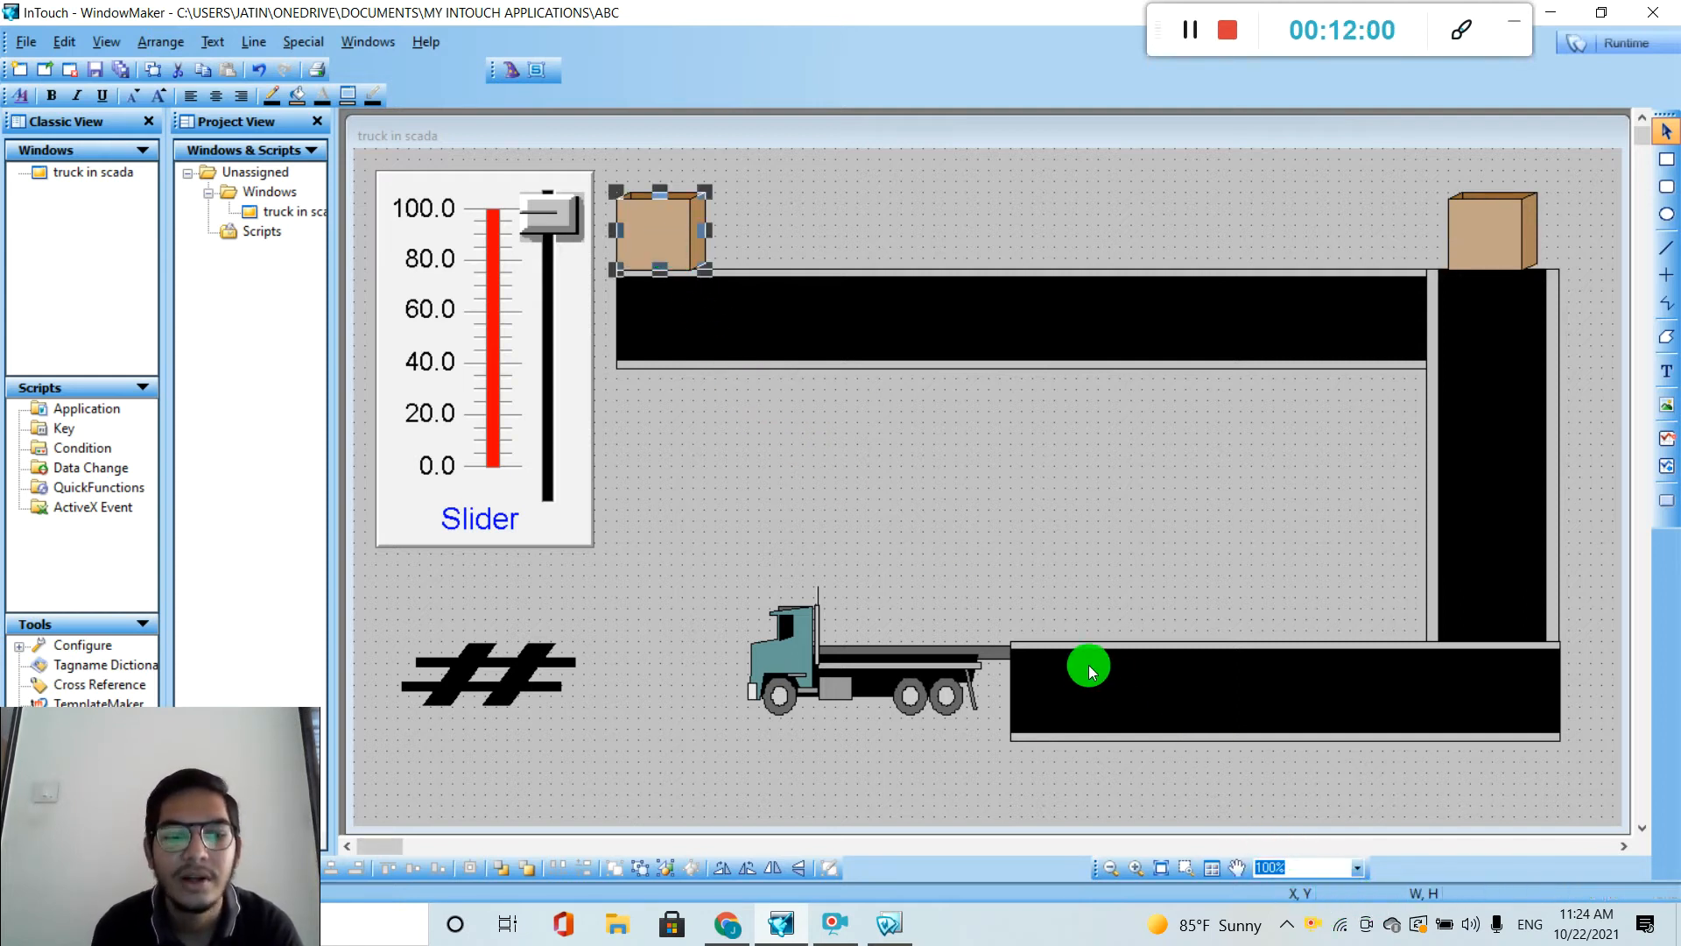
pyautogui.click(1191, 29)
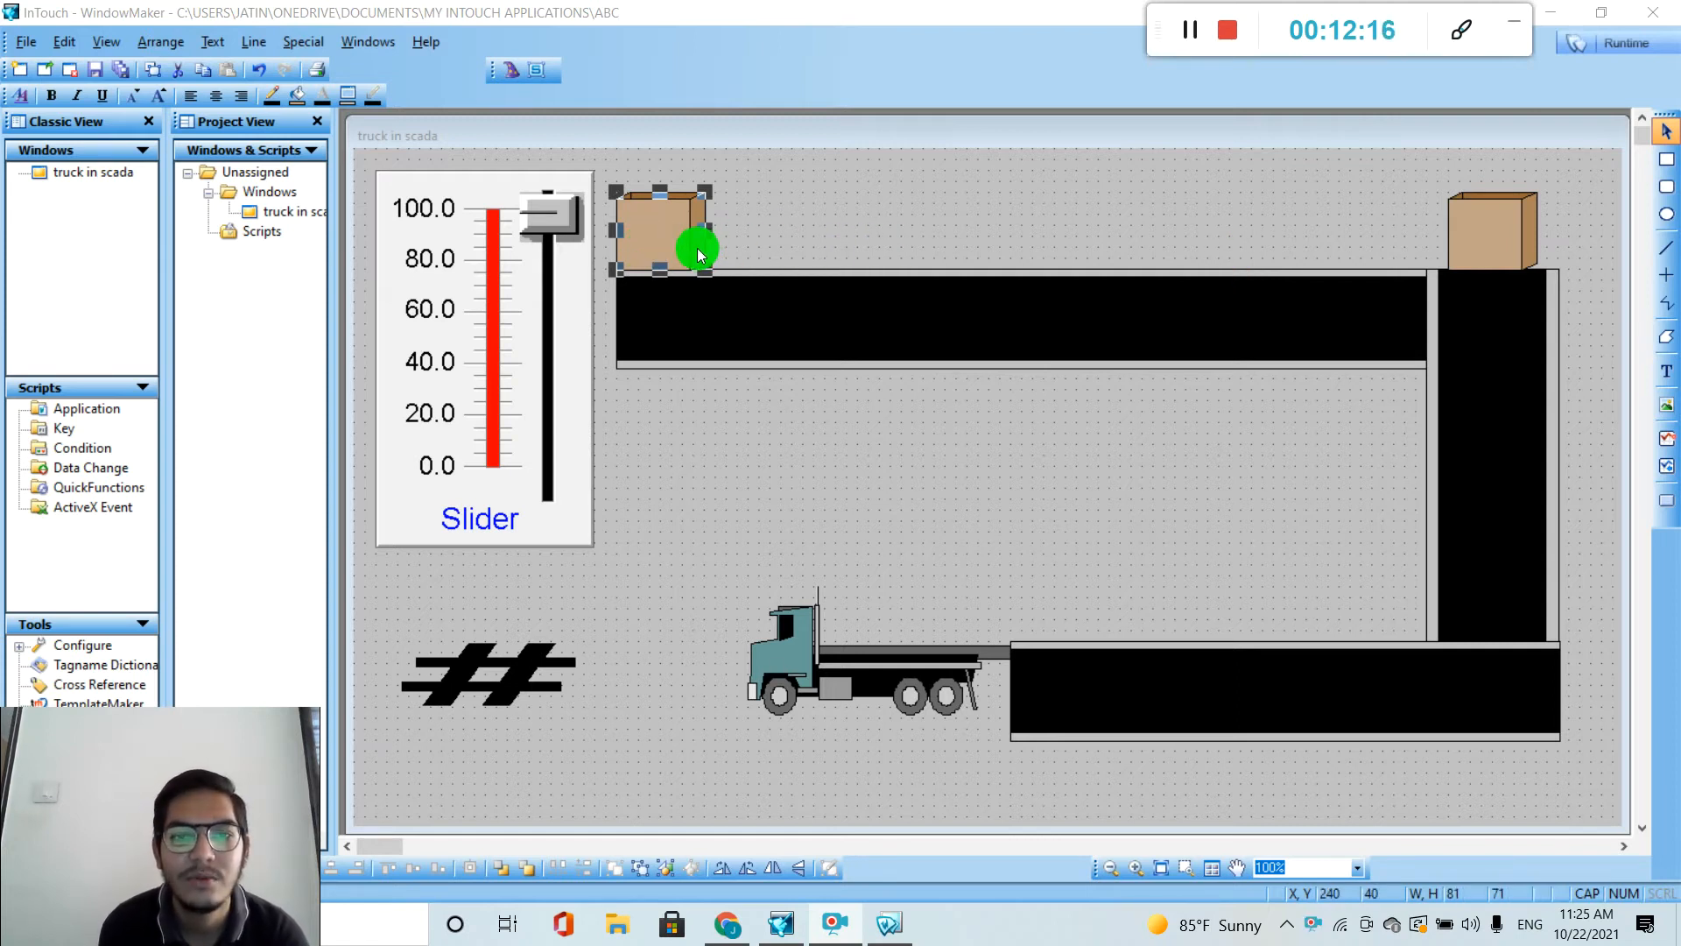
pyautogui.doubleClick(673, 237)
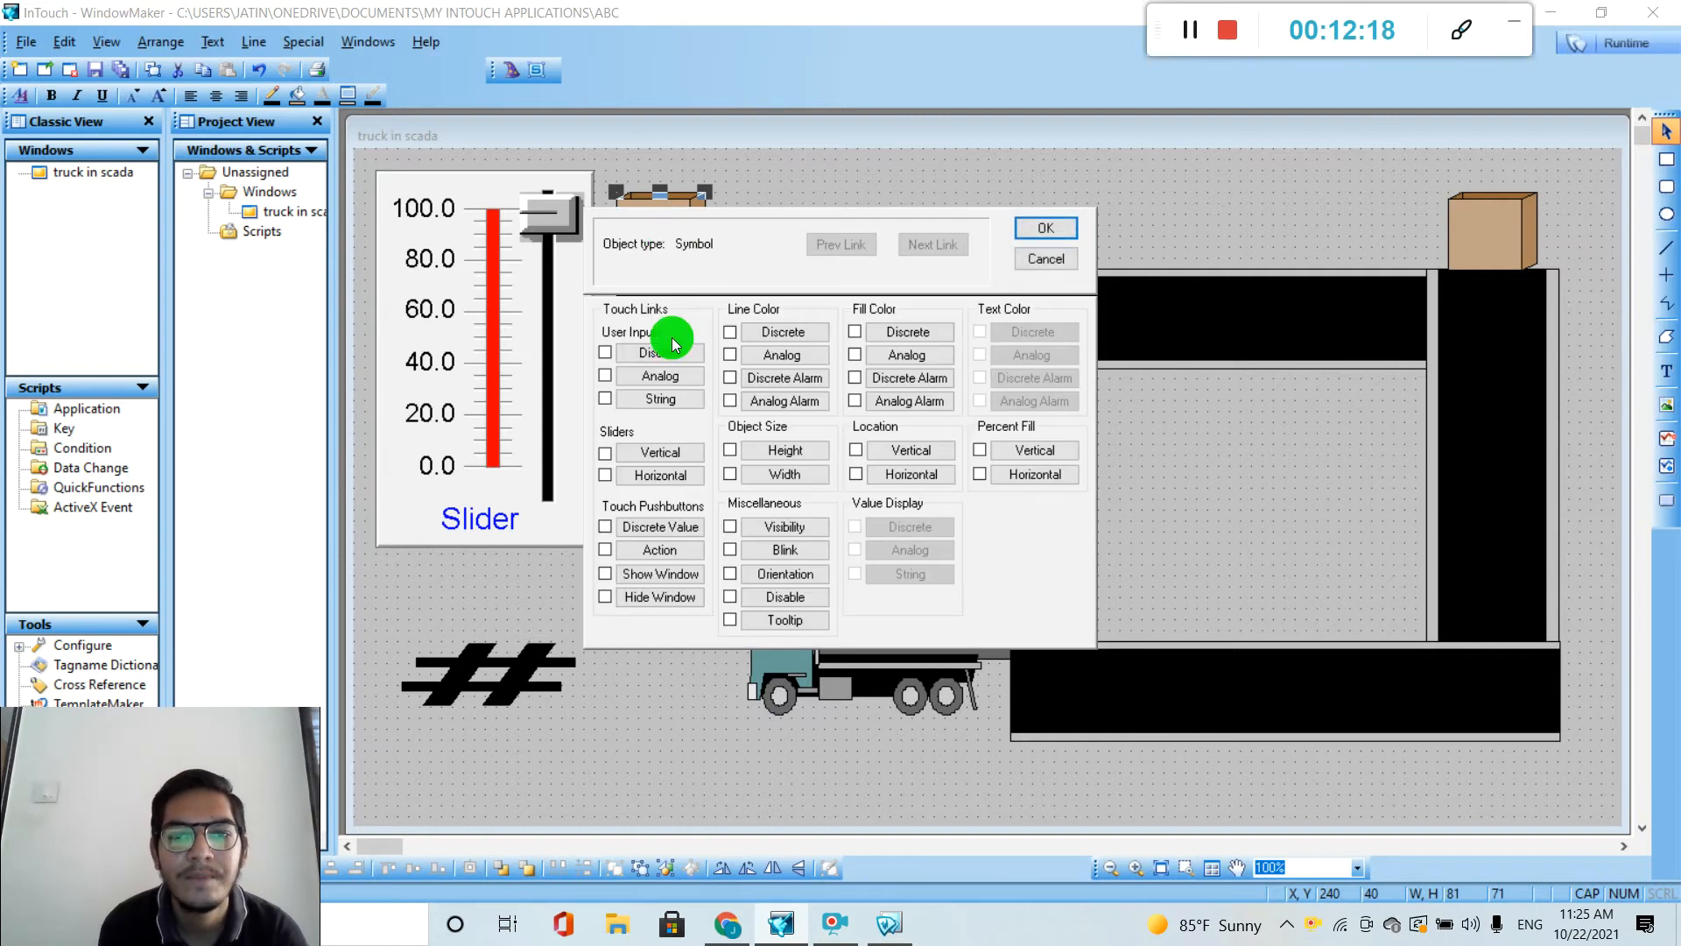
pyautogui.click(880, 483)
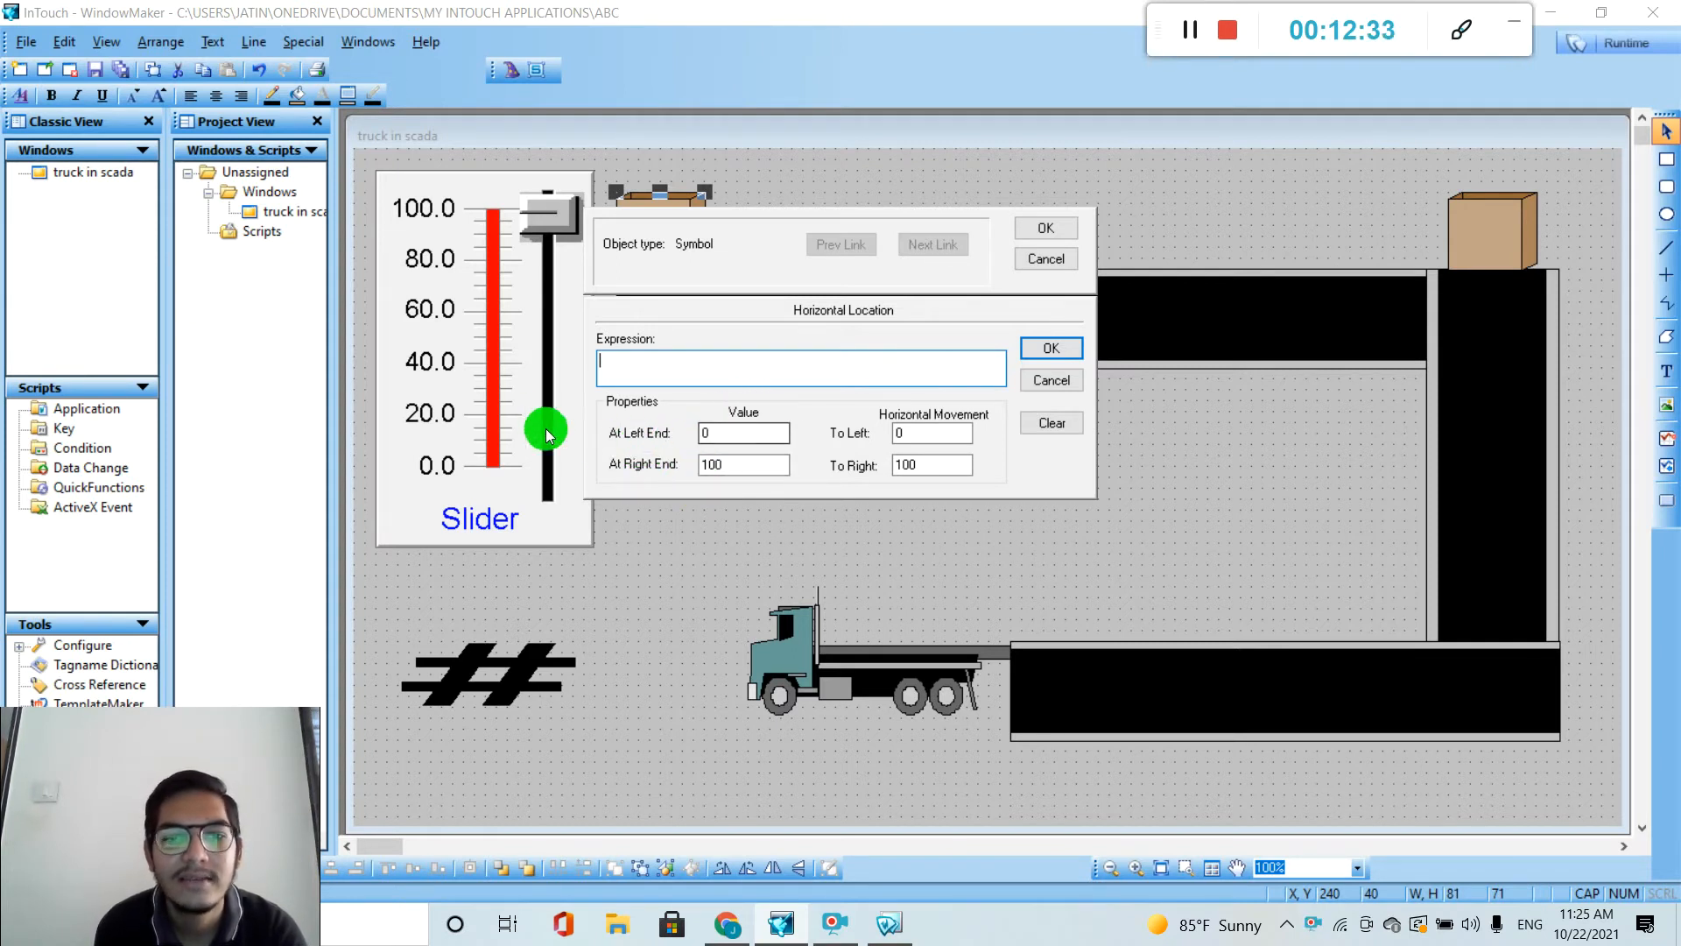
pyautogui.click(725, 435)
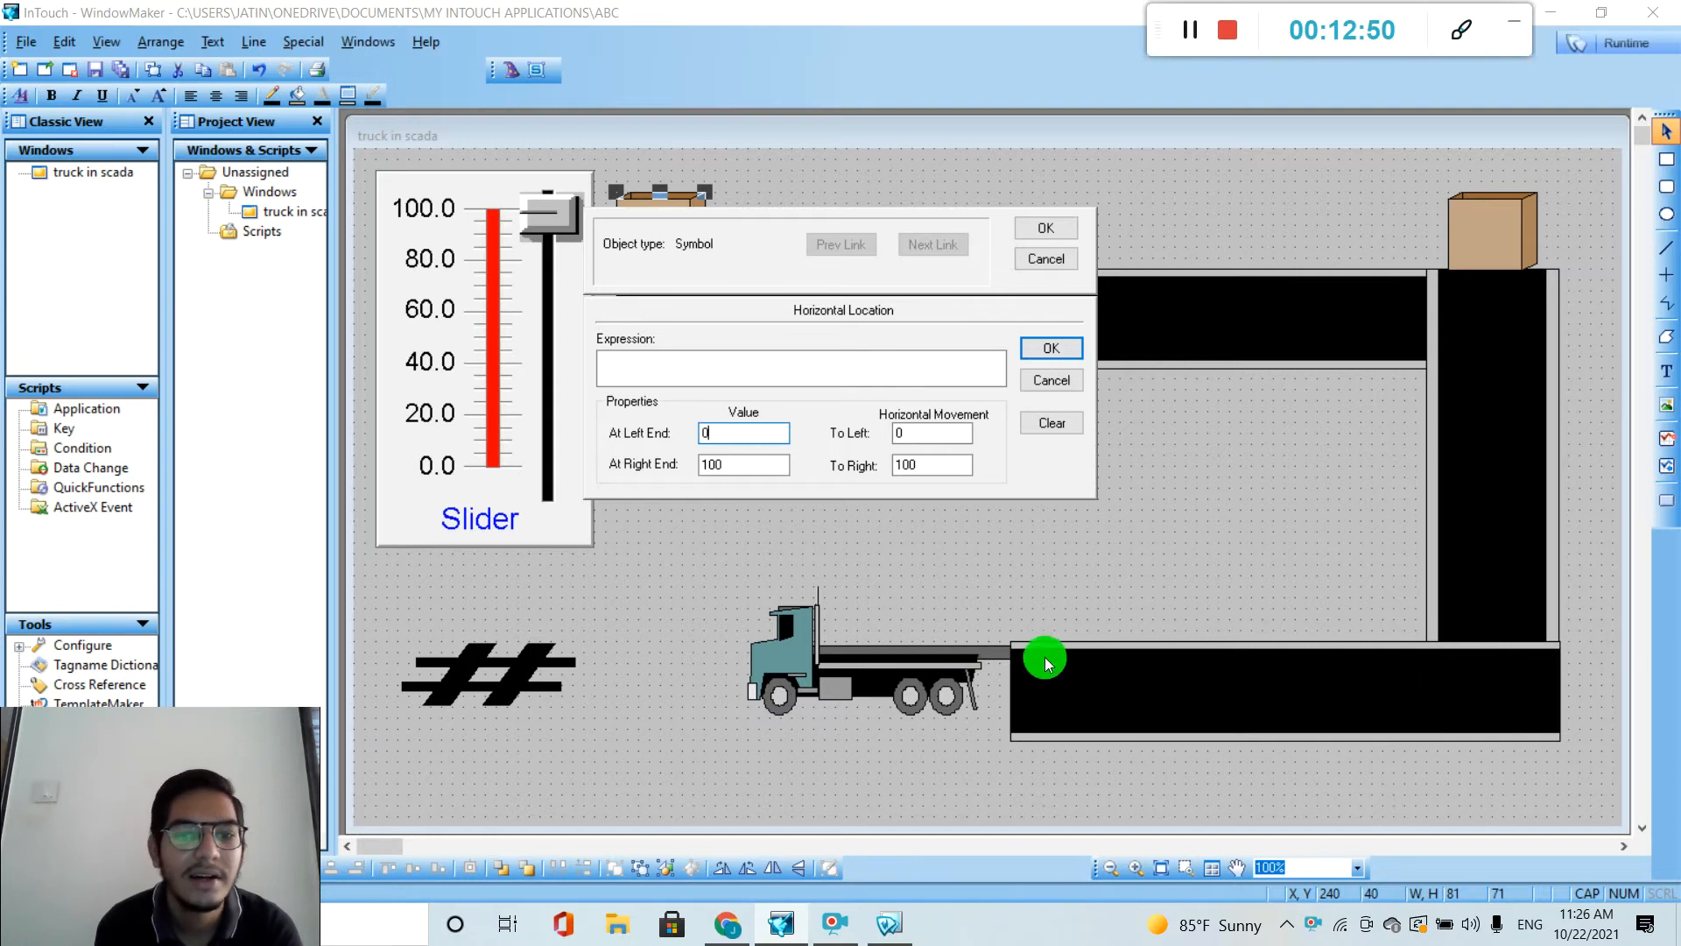
pyautogui.click(709, 433)
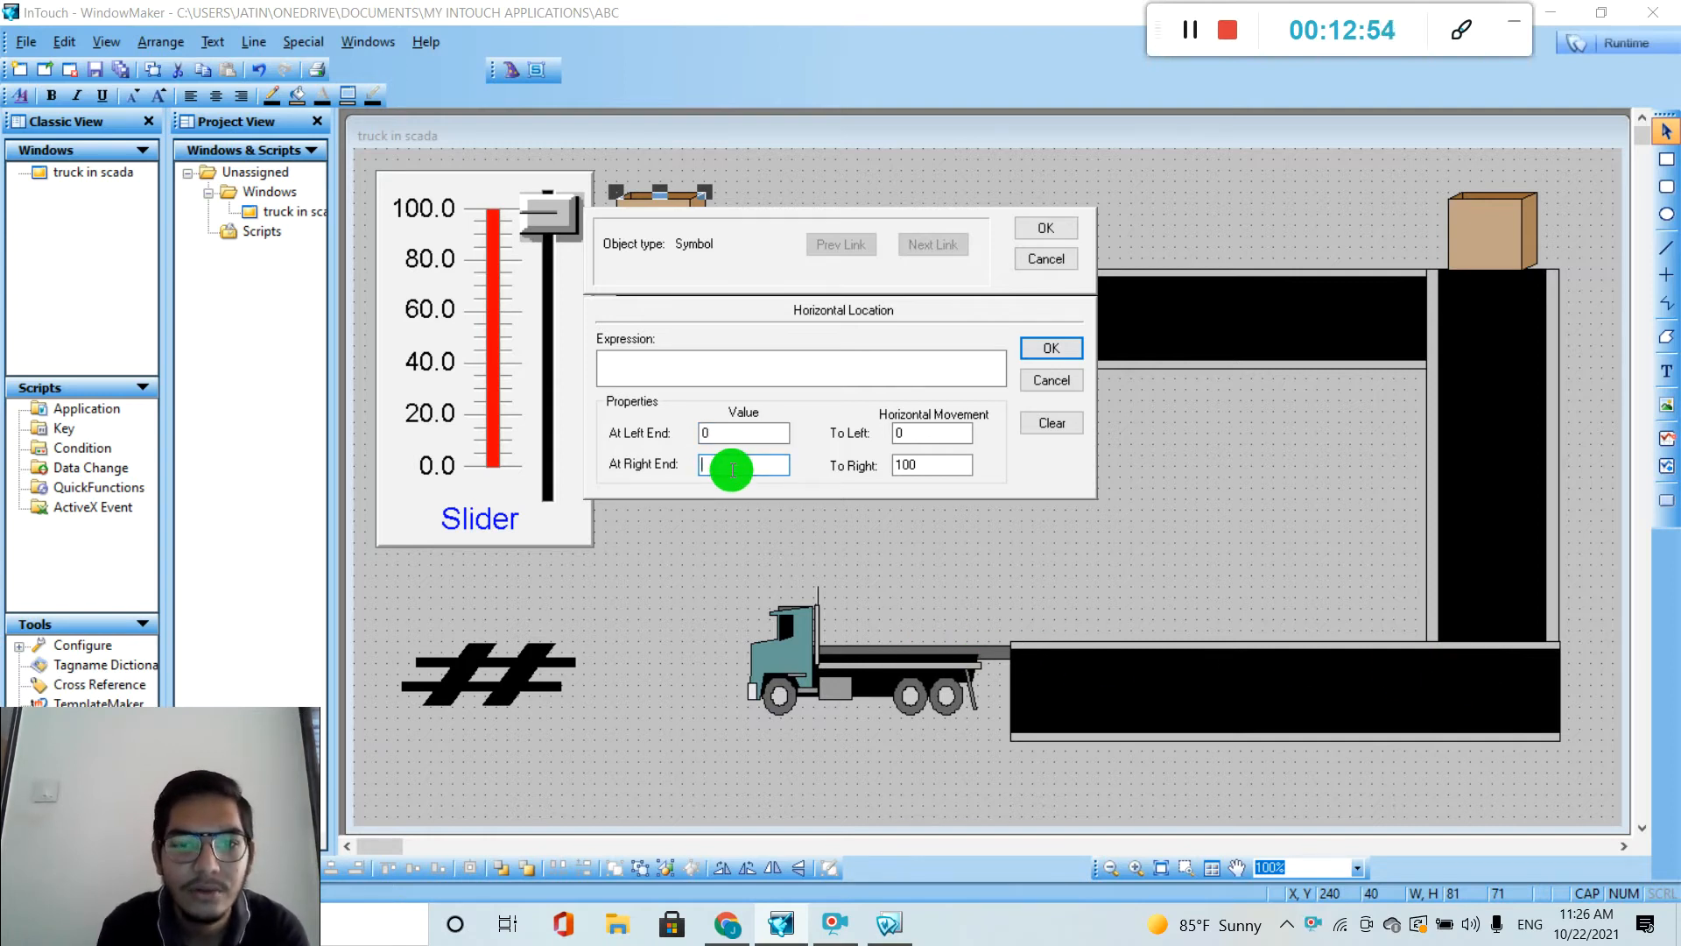
pyautogui.write('20')
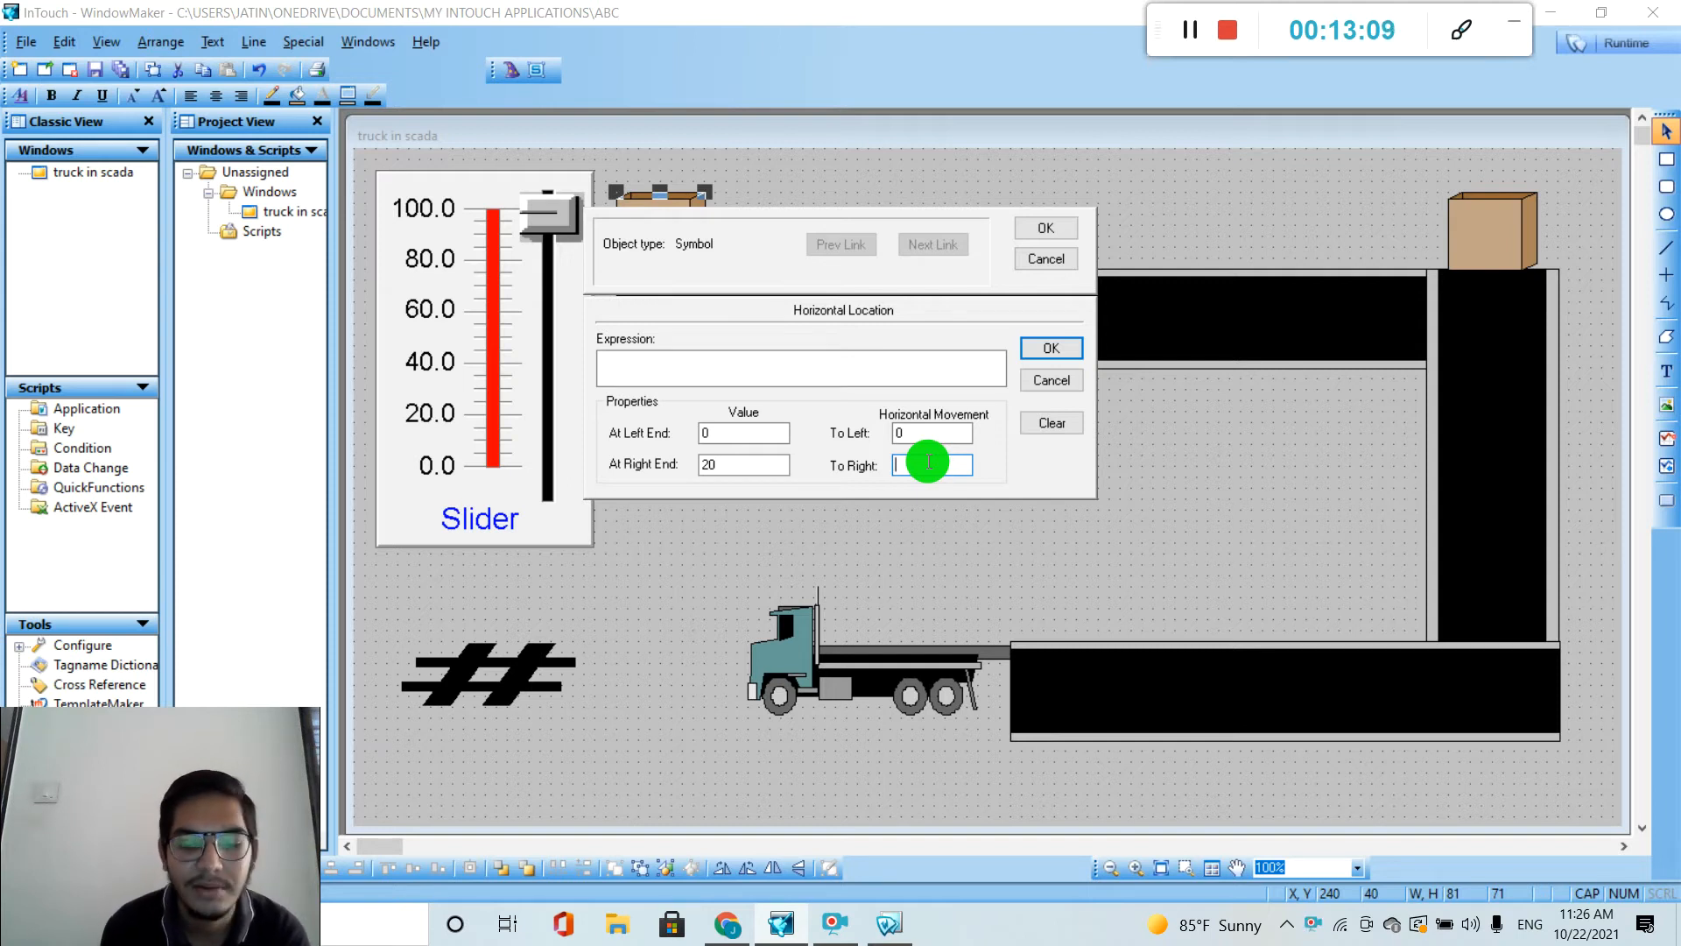
pyautogui.write('760')
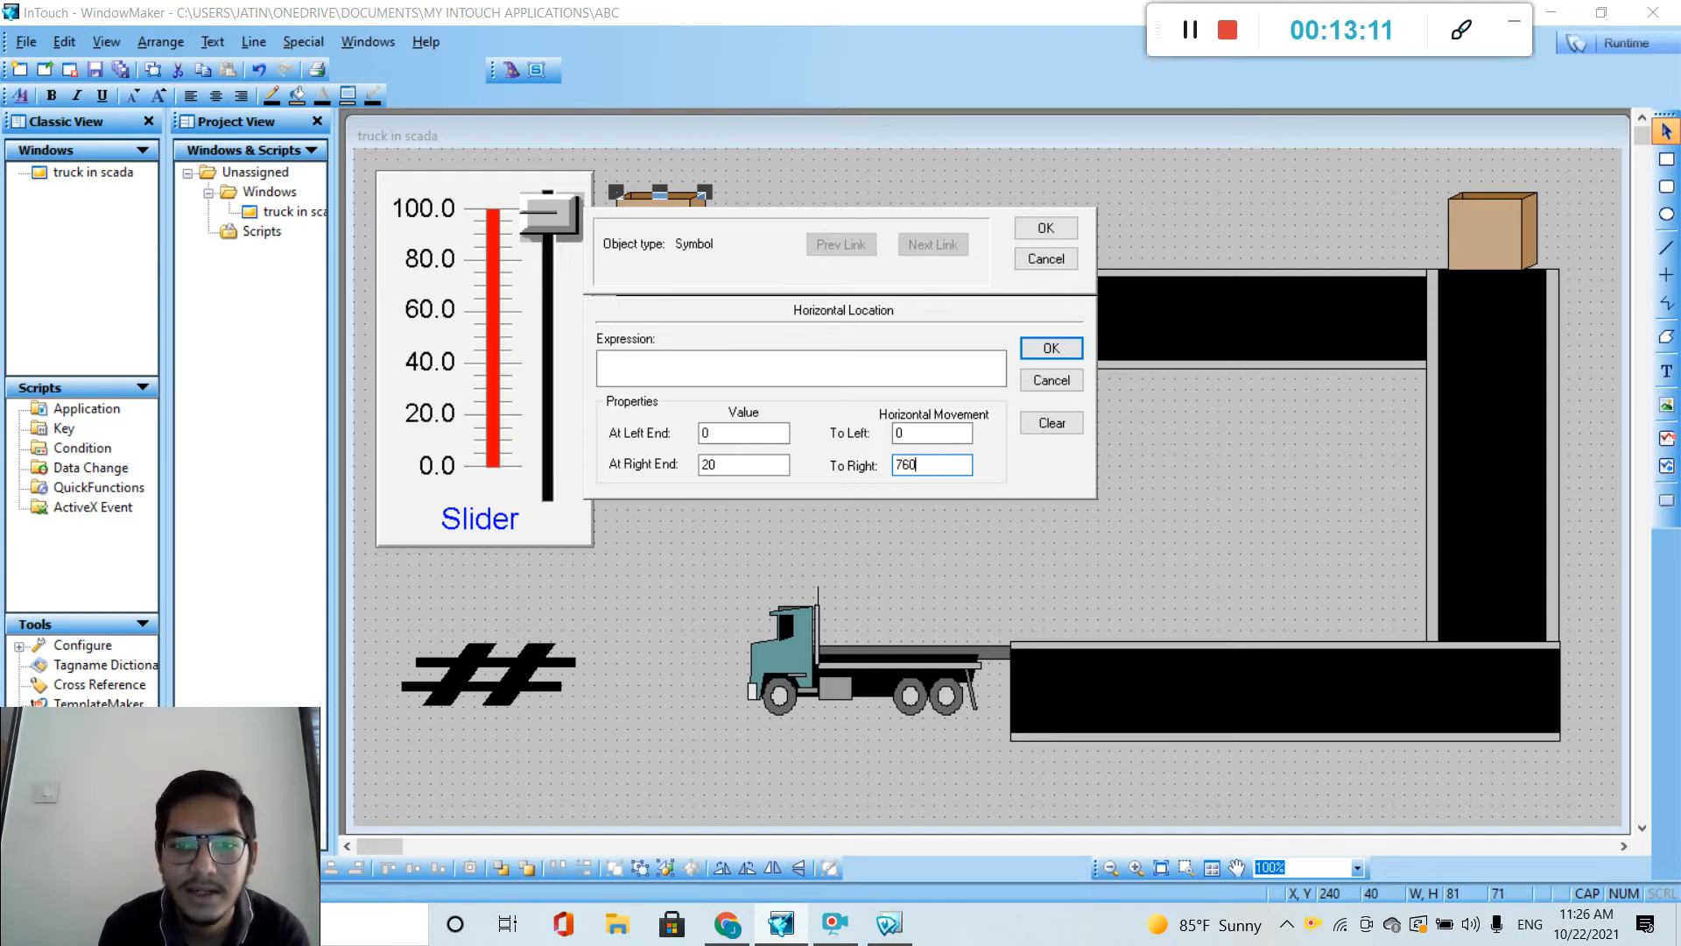
pyautogui.click(728, 368)
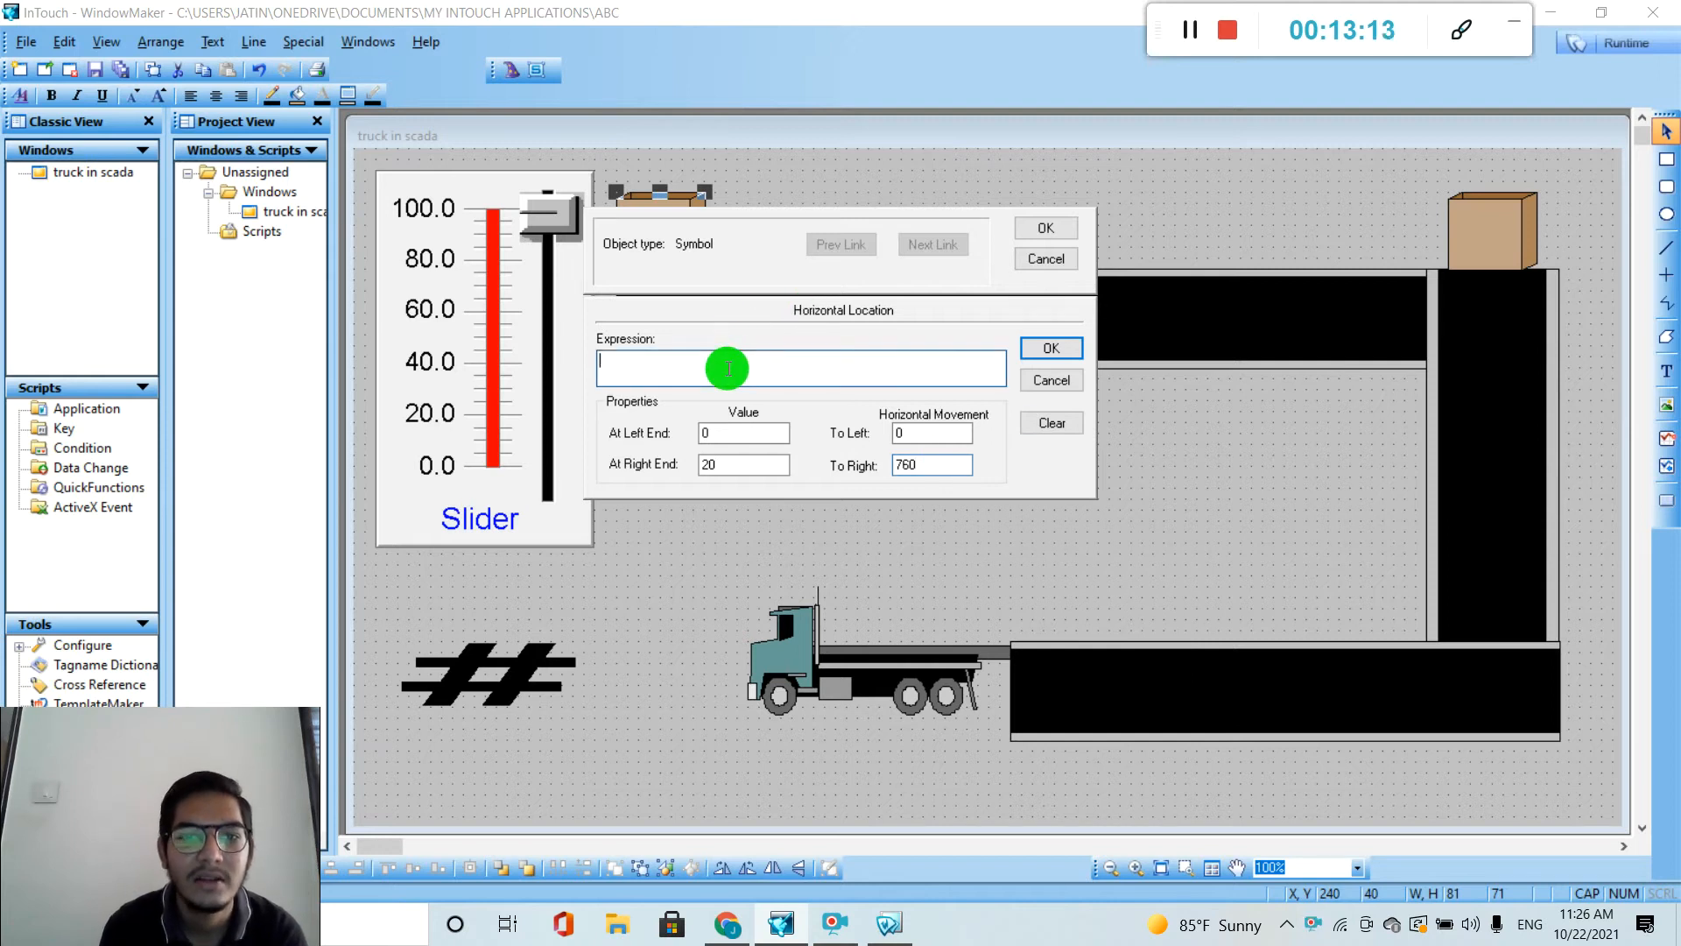
pyautogui.write('SL')
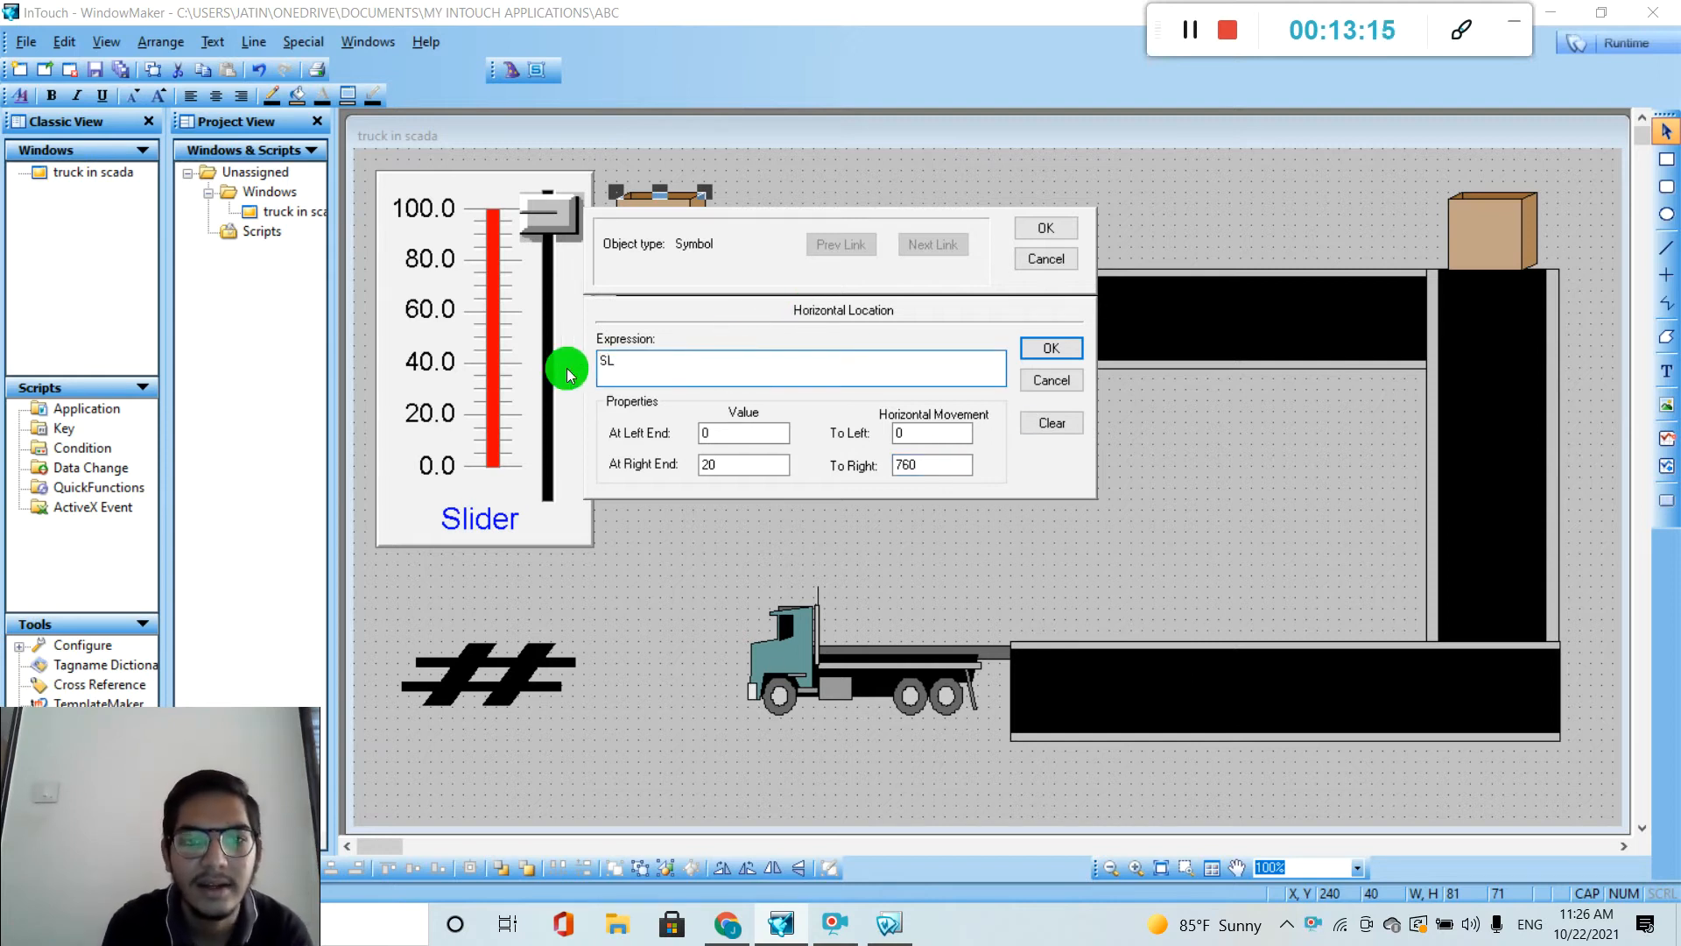
pyautogui.click(1079, 349)
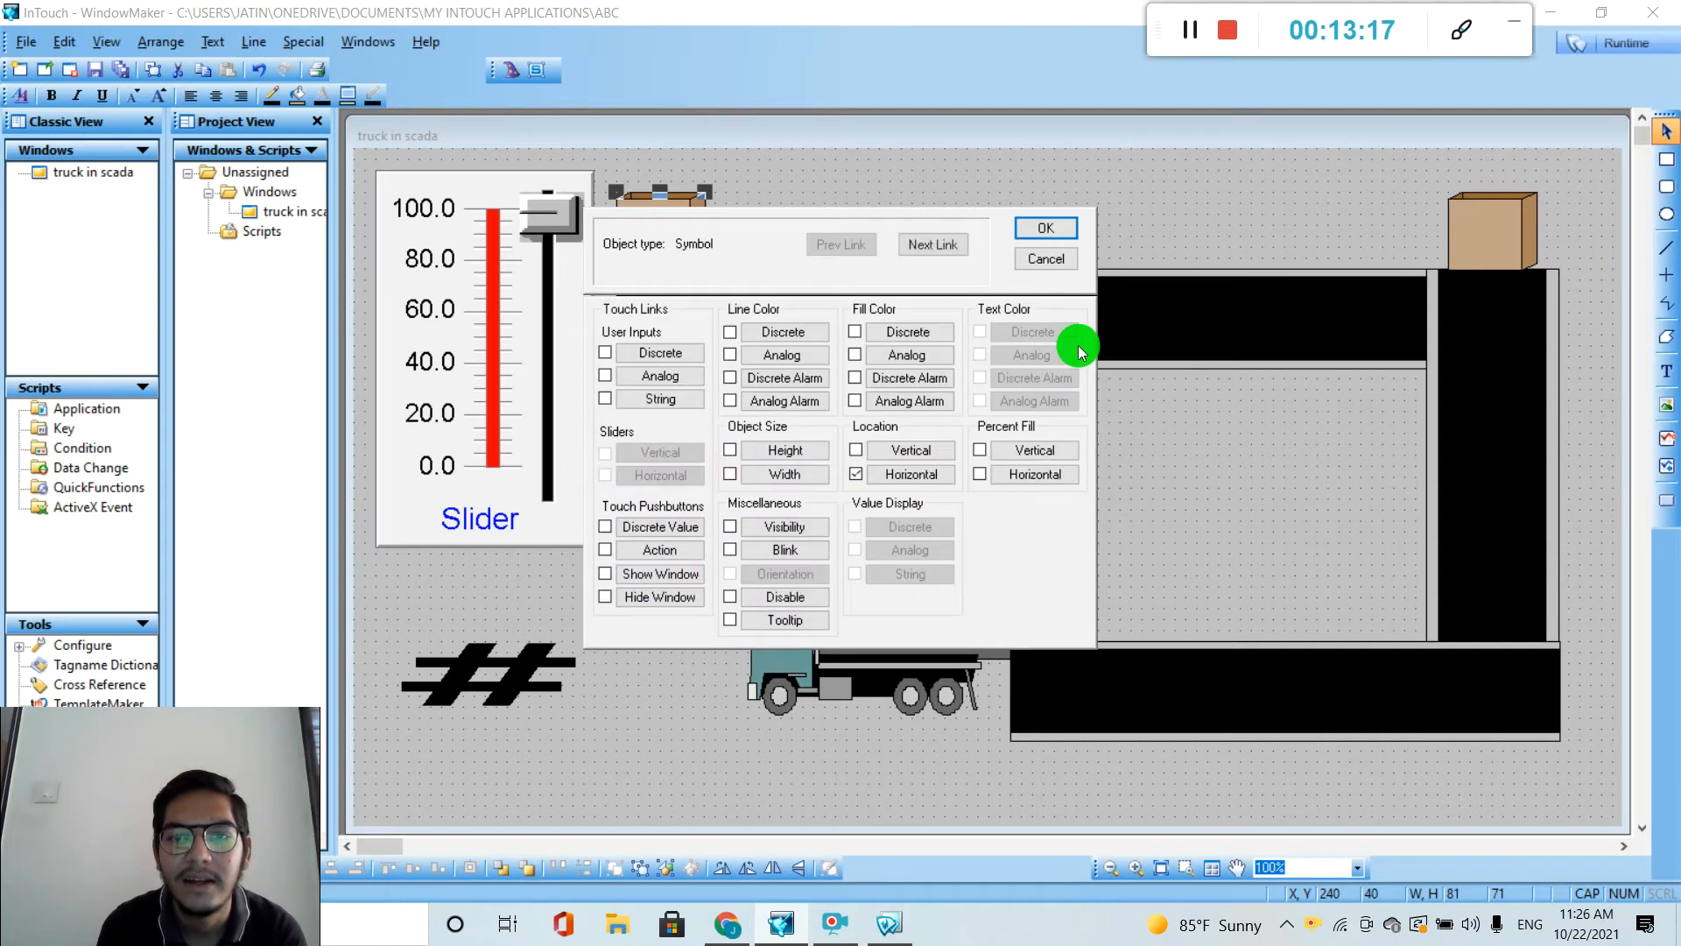
pyautogui.click(1042, 226)
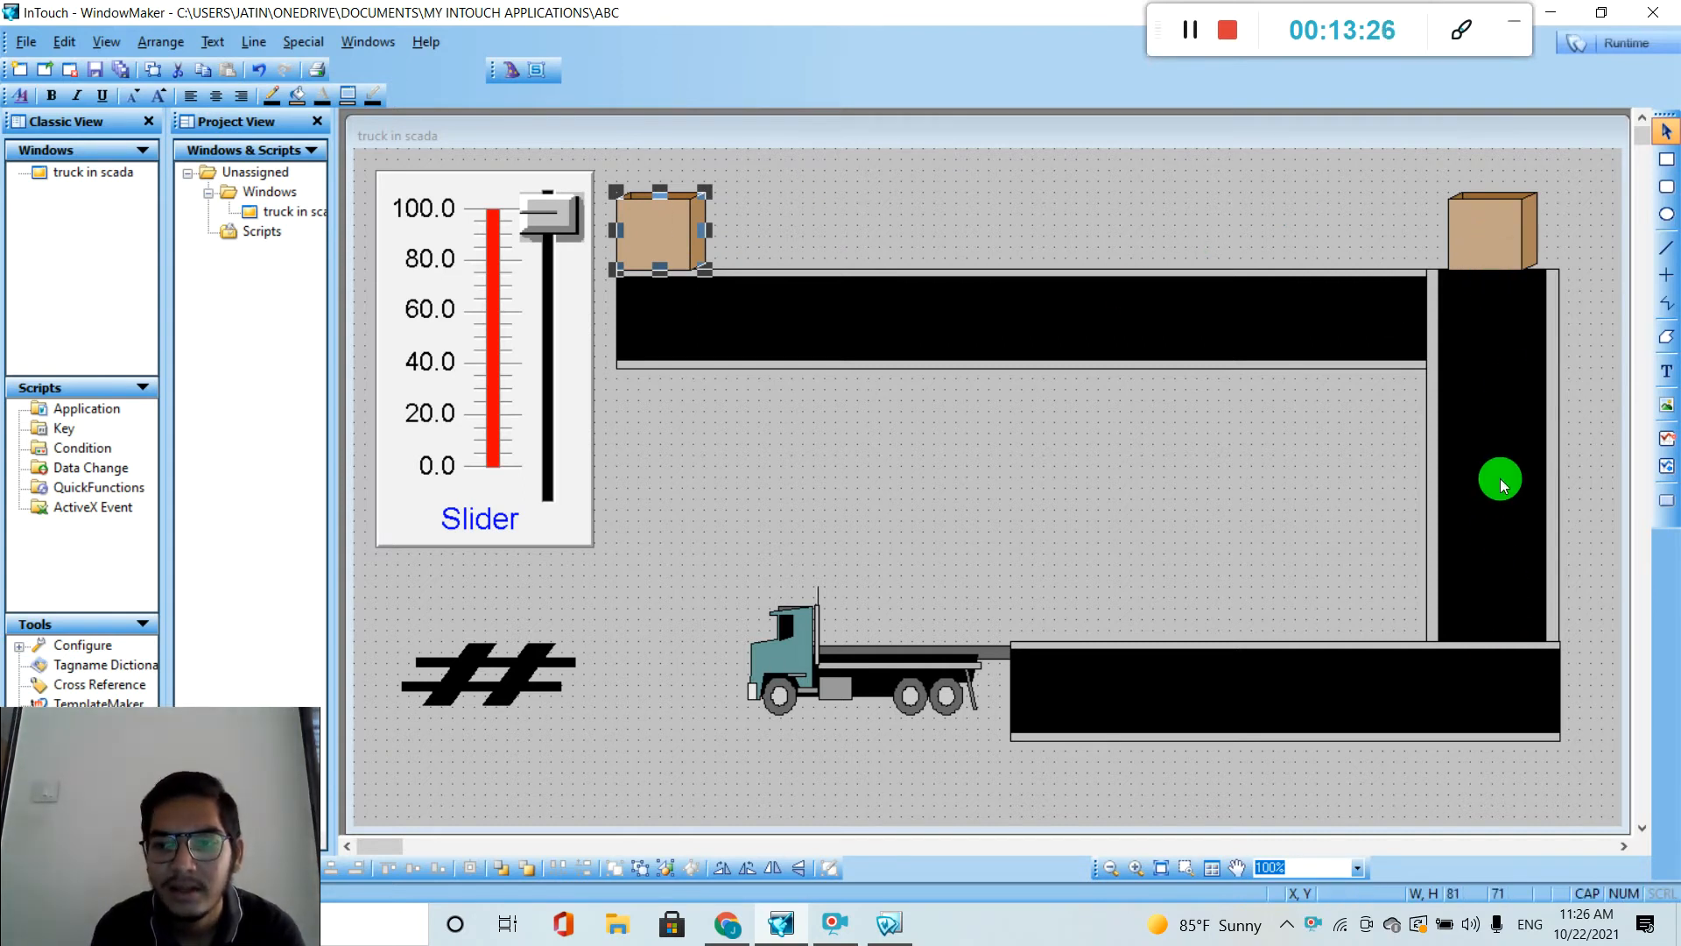
# Move the box copy down the vertical belt segment to 1000, 380, resting on the lower belt.
pyautogui.click(1504, 252)
pyautogui.moveTo(1503, 254); pyautogui.dragTo(1507, 630)
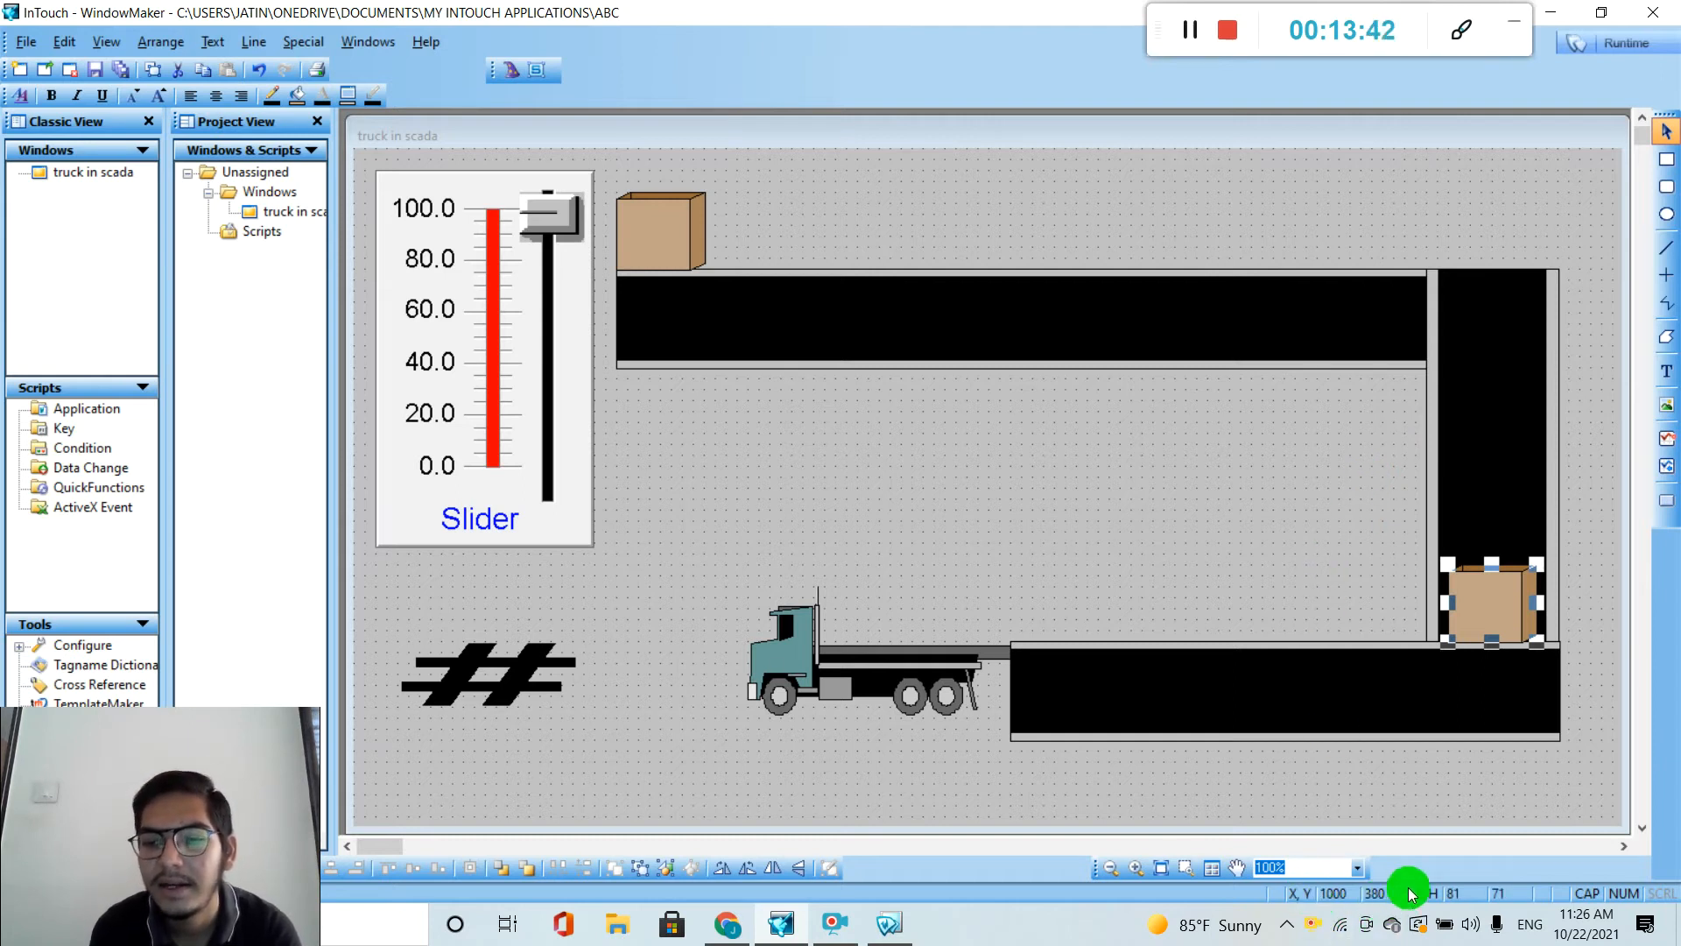
pyautogui.click(648, 249)
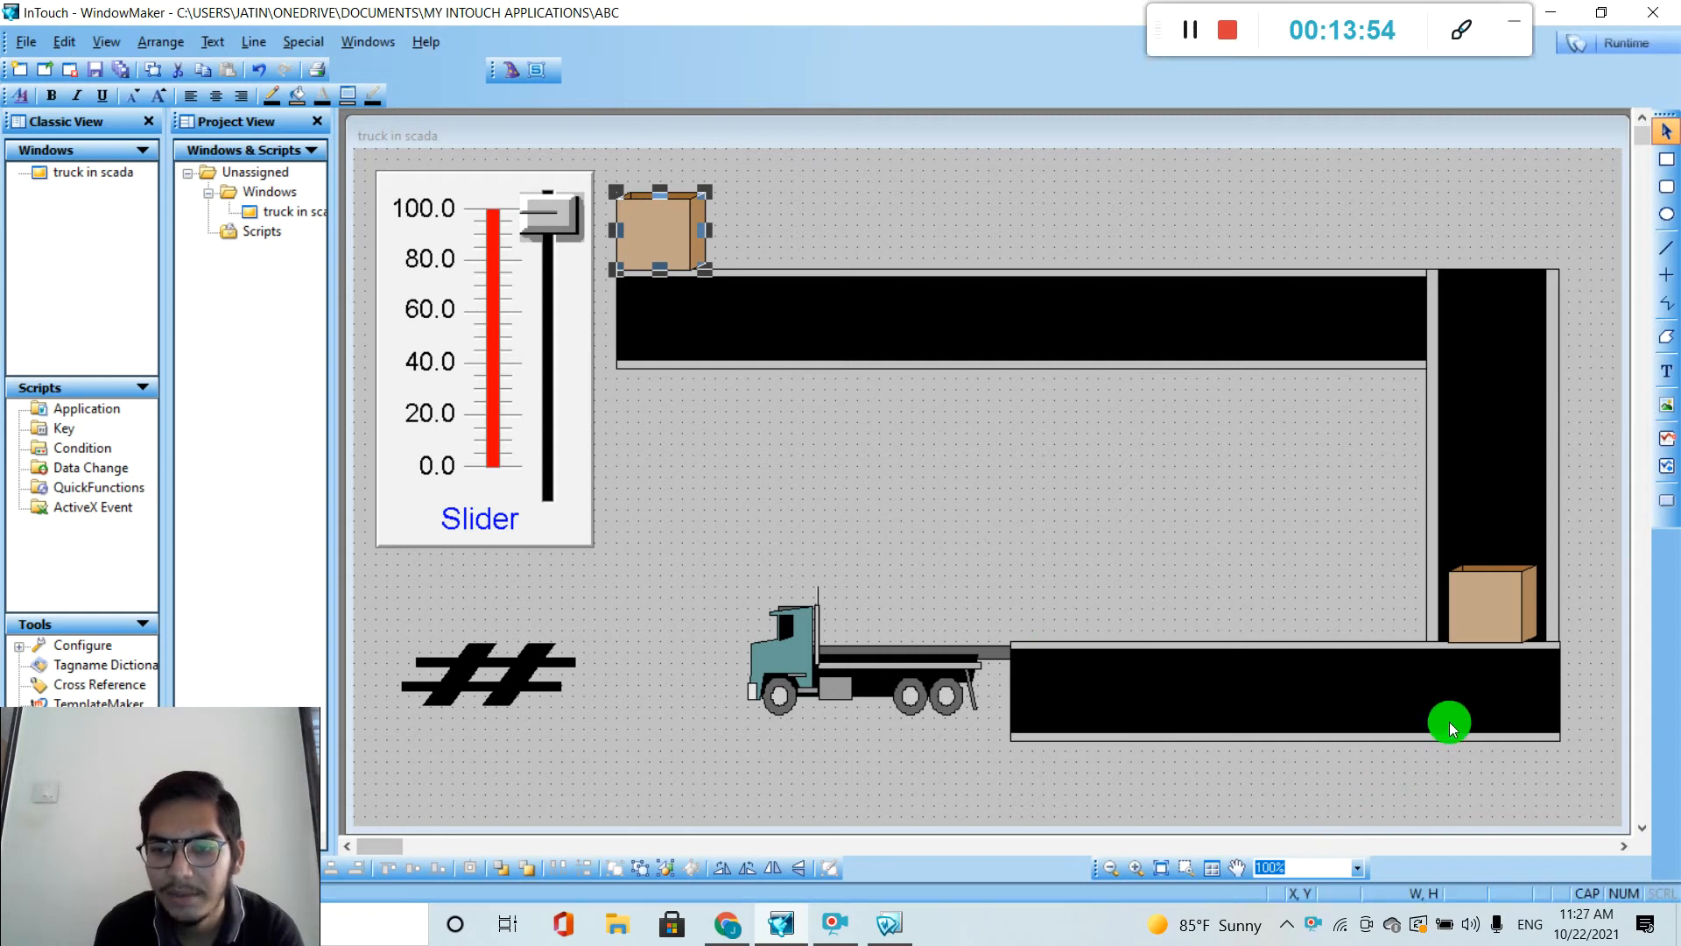
pyautogui.click(1479, 623)
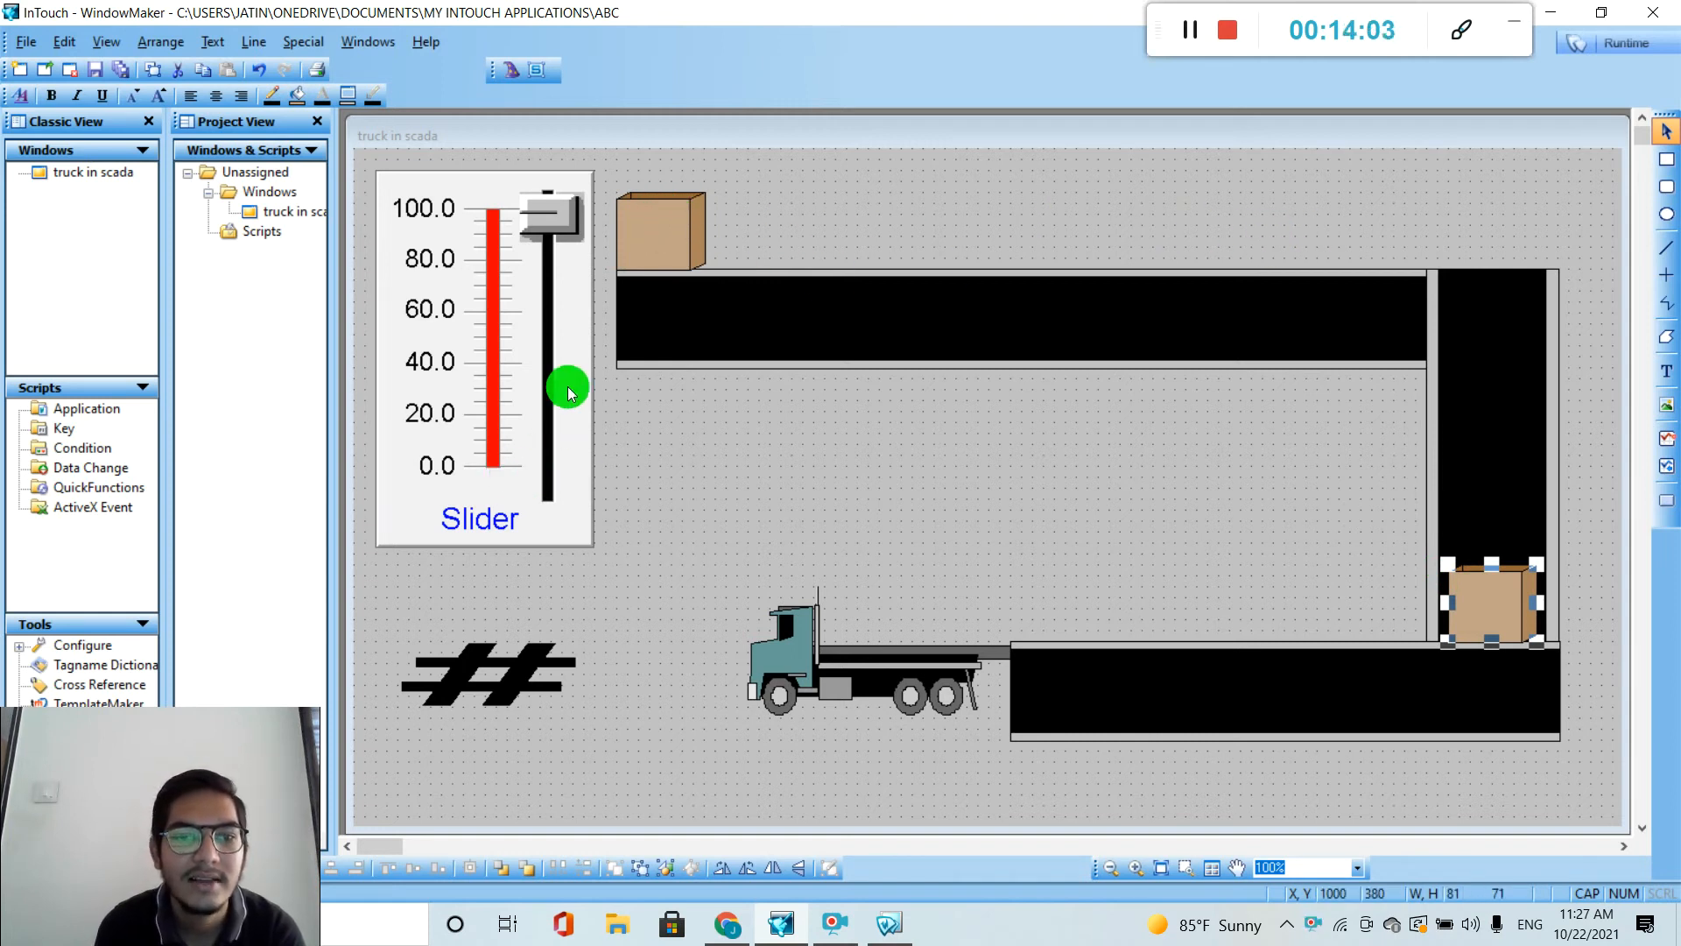
pyautogui.click(567, 274)
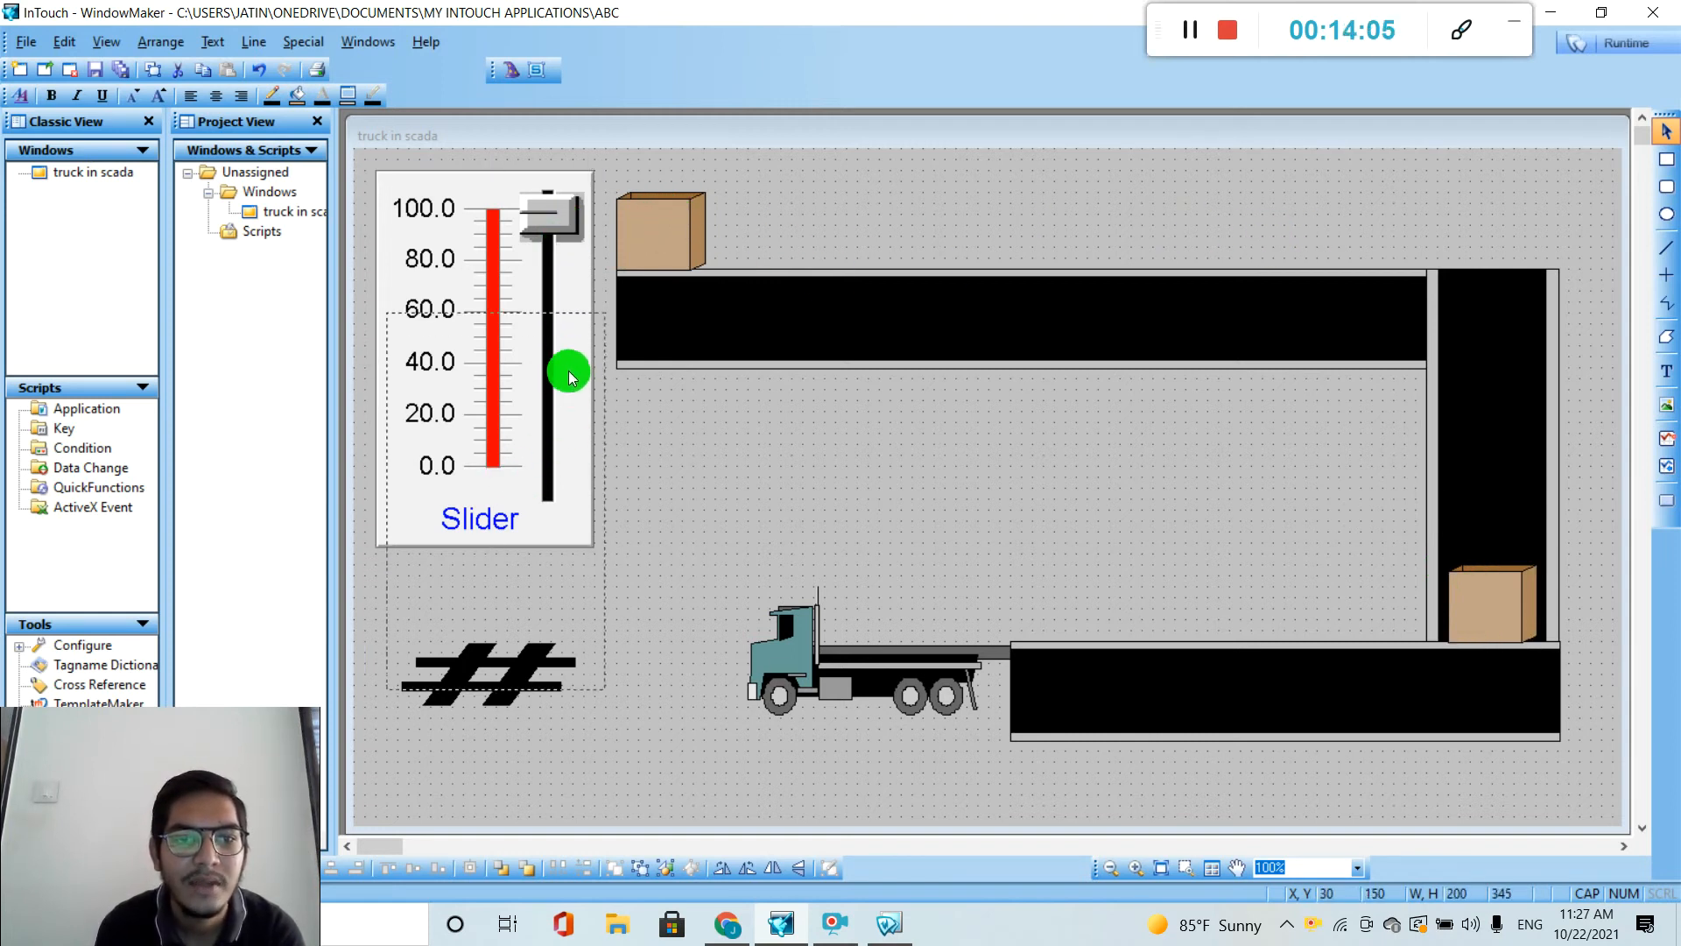
pyautogui.click(559, 228)
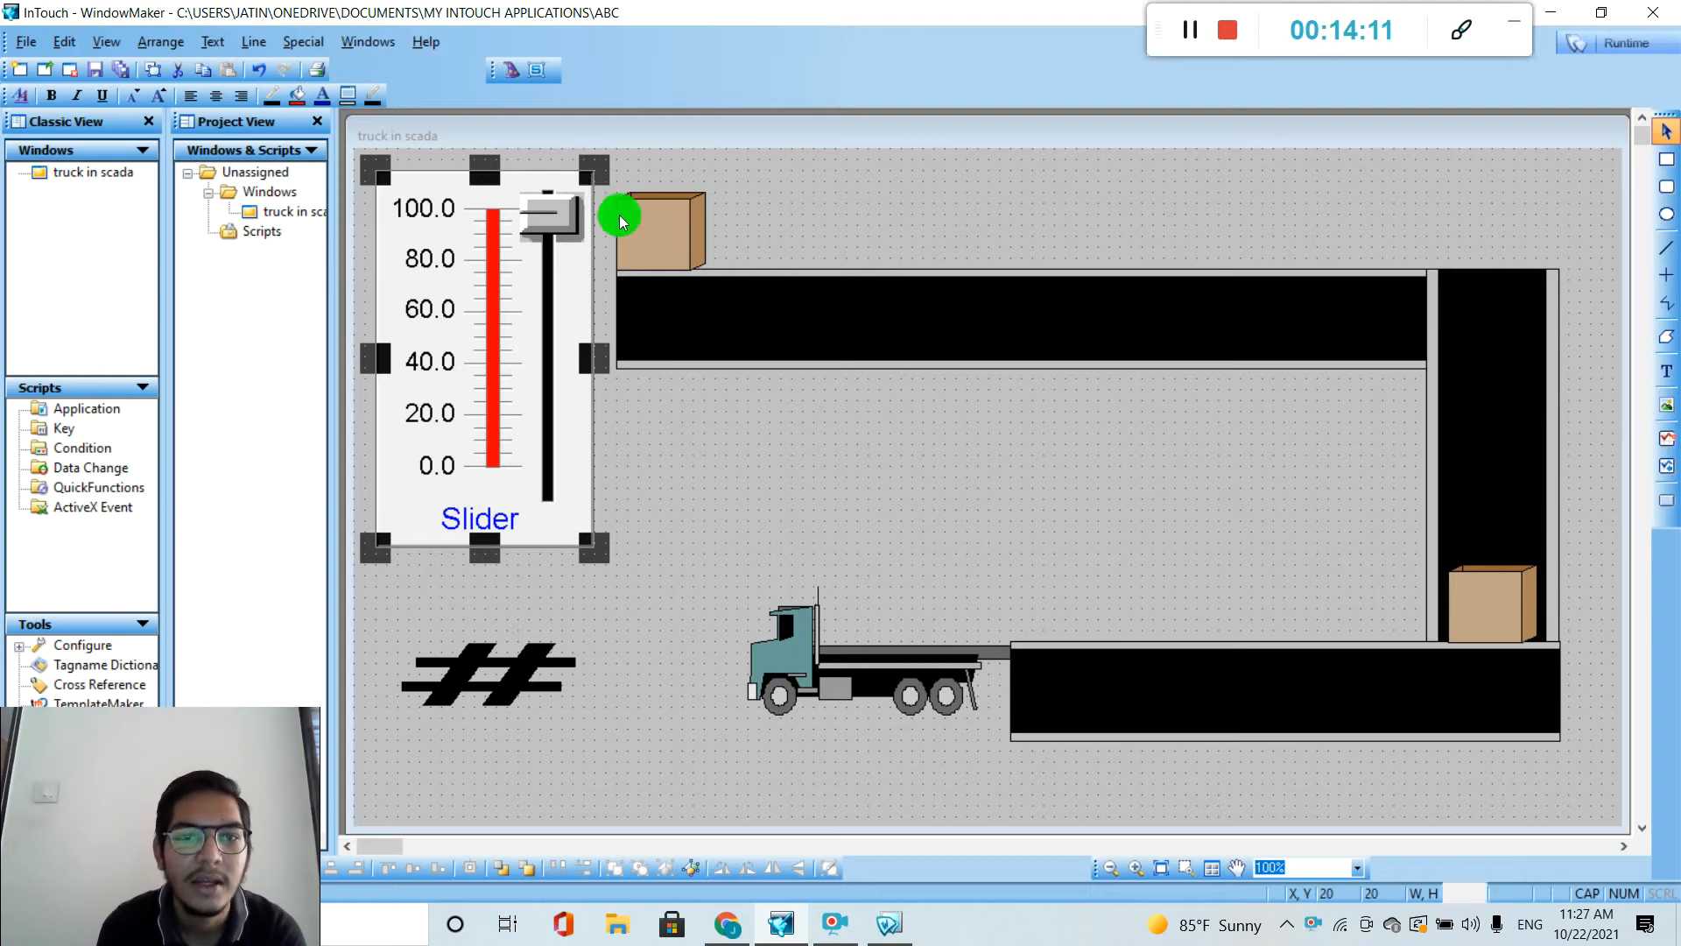
# Link the original box's vertical location to SL, with values 20 to 40 giving vertical movement of 0 to 340.
pyautogui.doubleClick(670, 239)
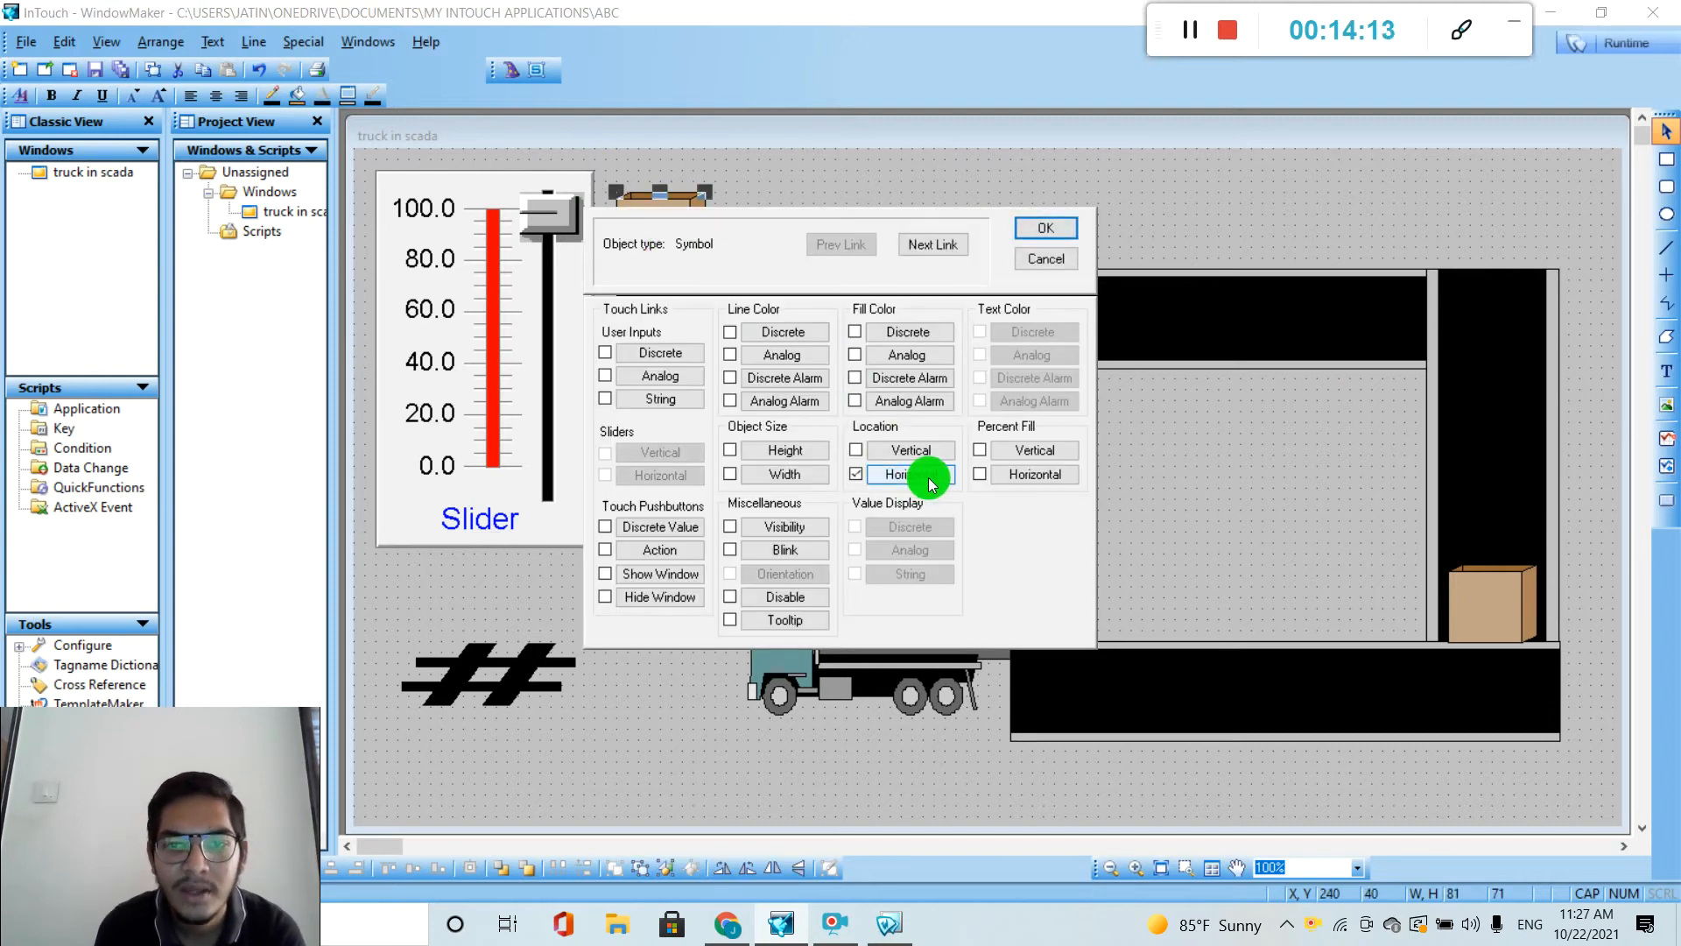
pyautogui.click(911, 450)
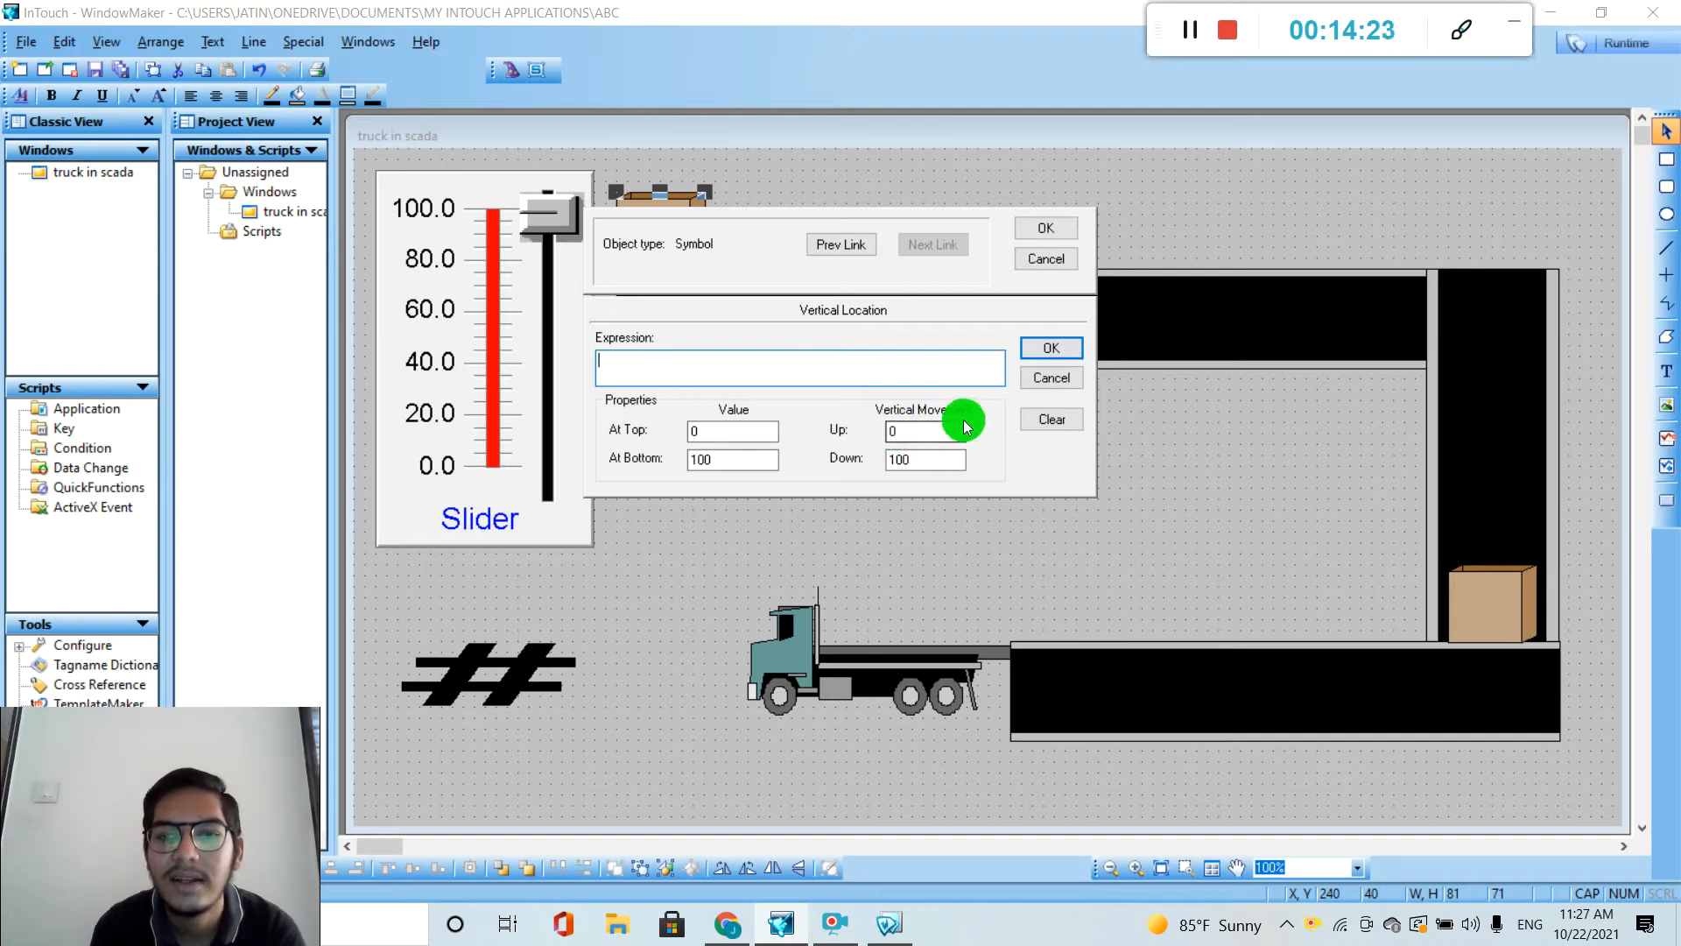
pyautogui.click(916, 436)
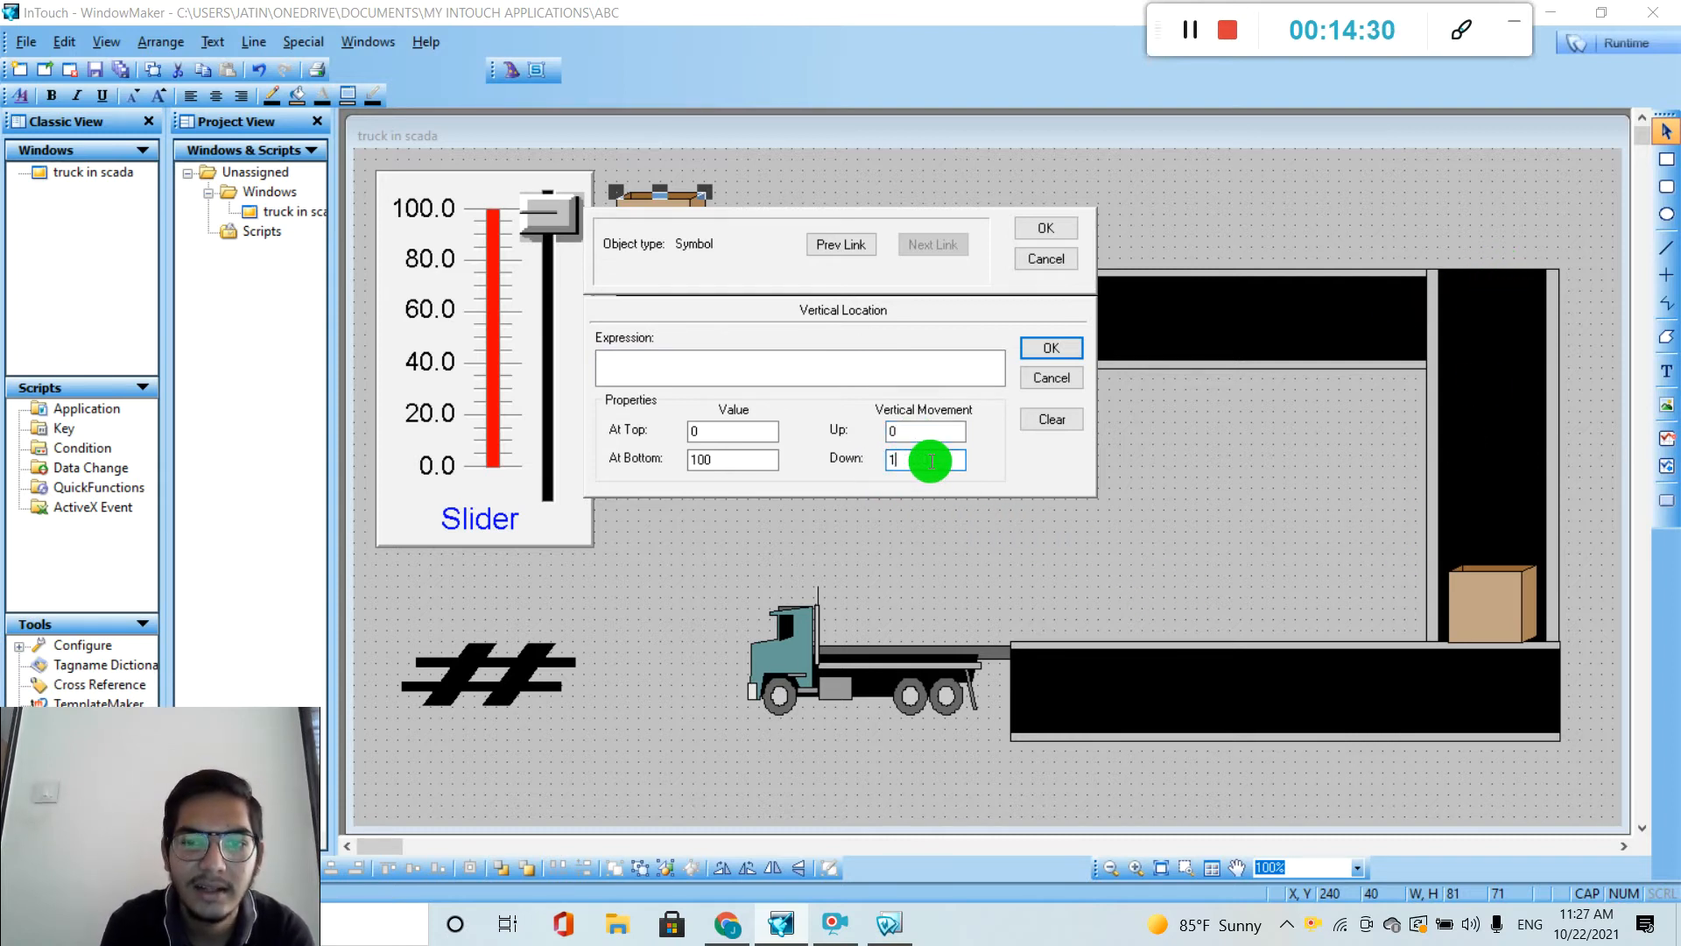
pyautogui.write('340')
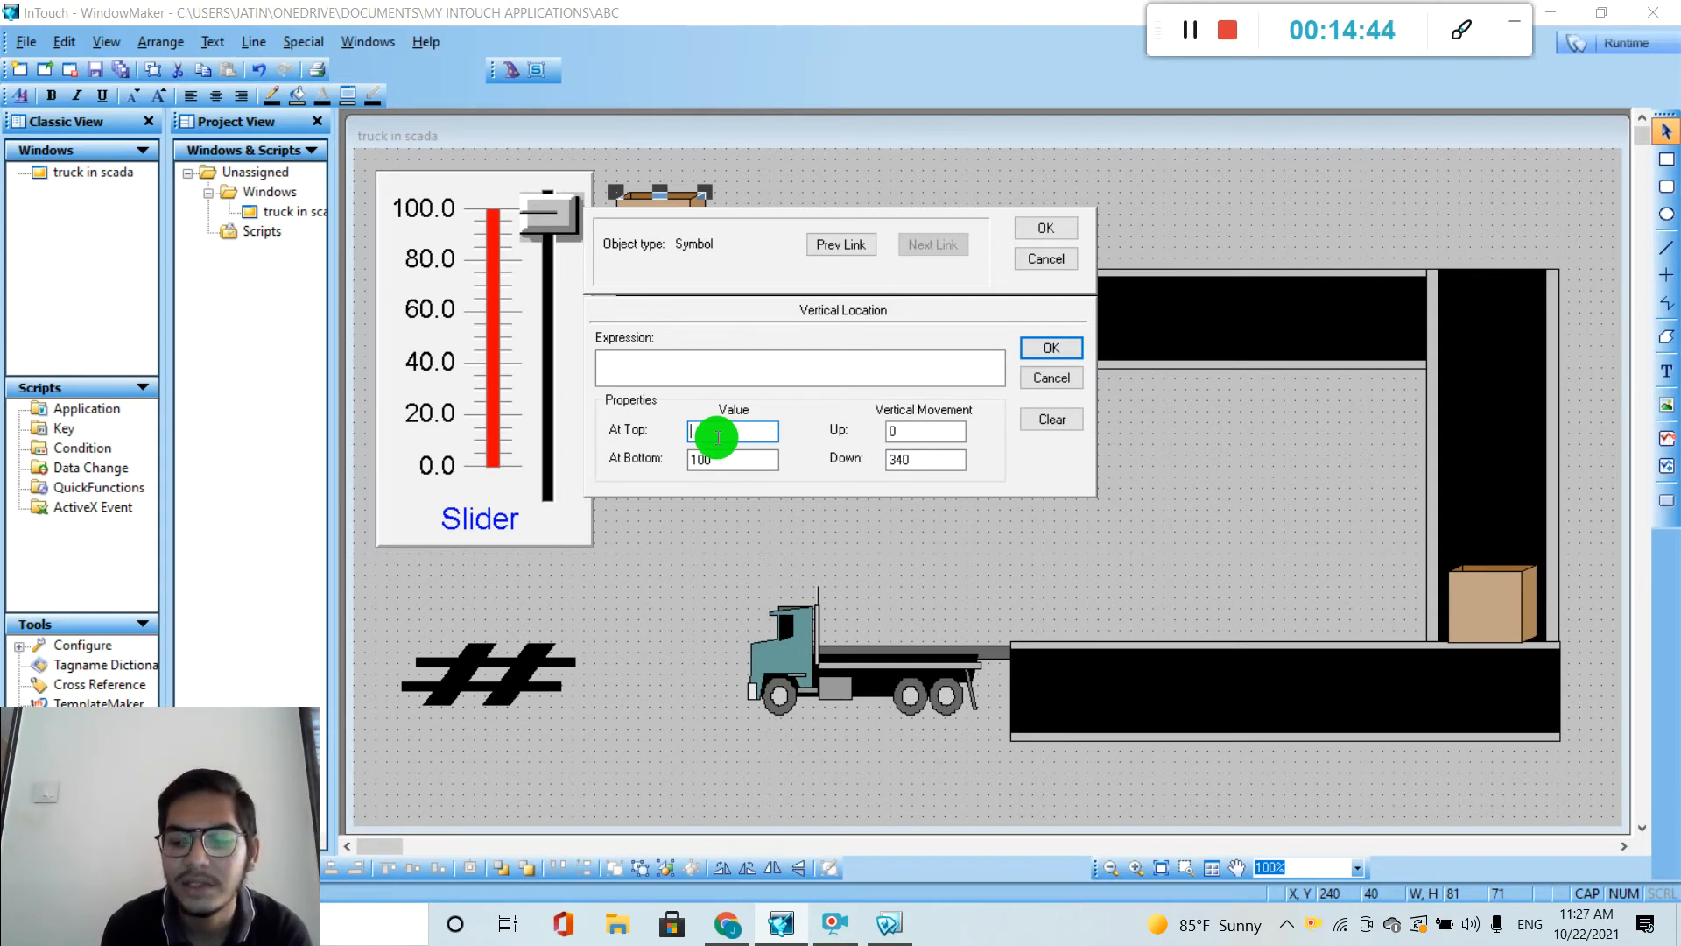
pyautogui.write('20')
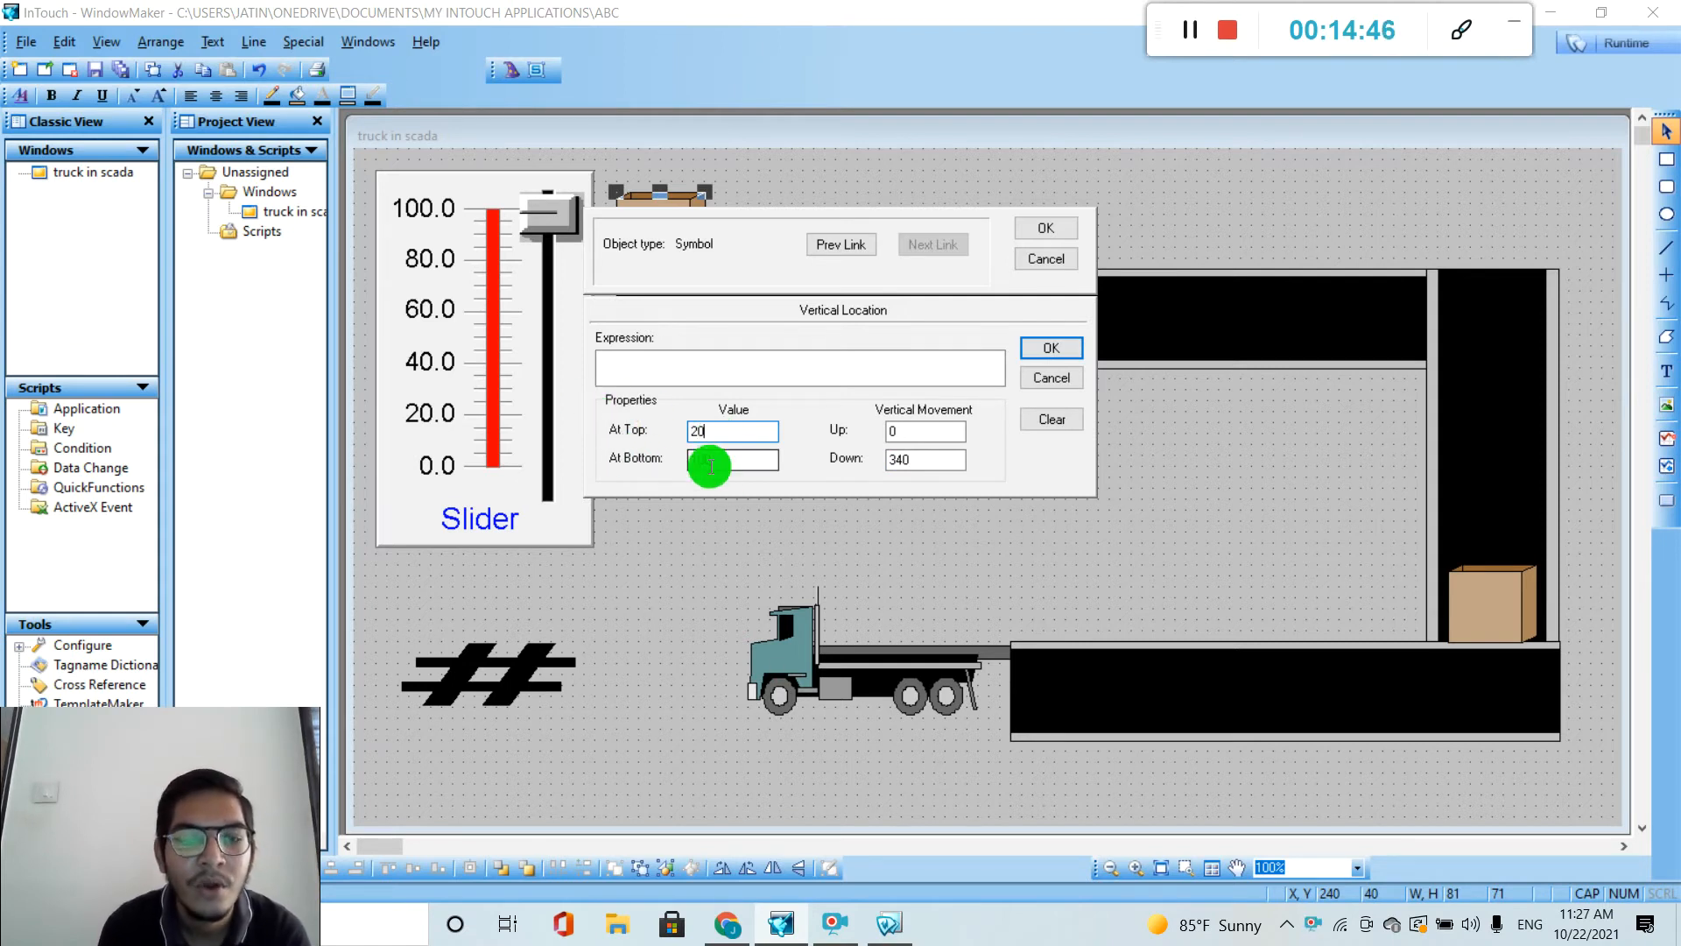
pyautogui.click(738, 463)
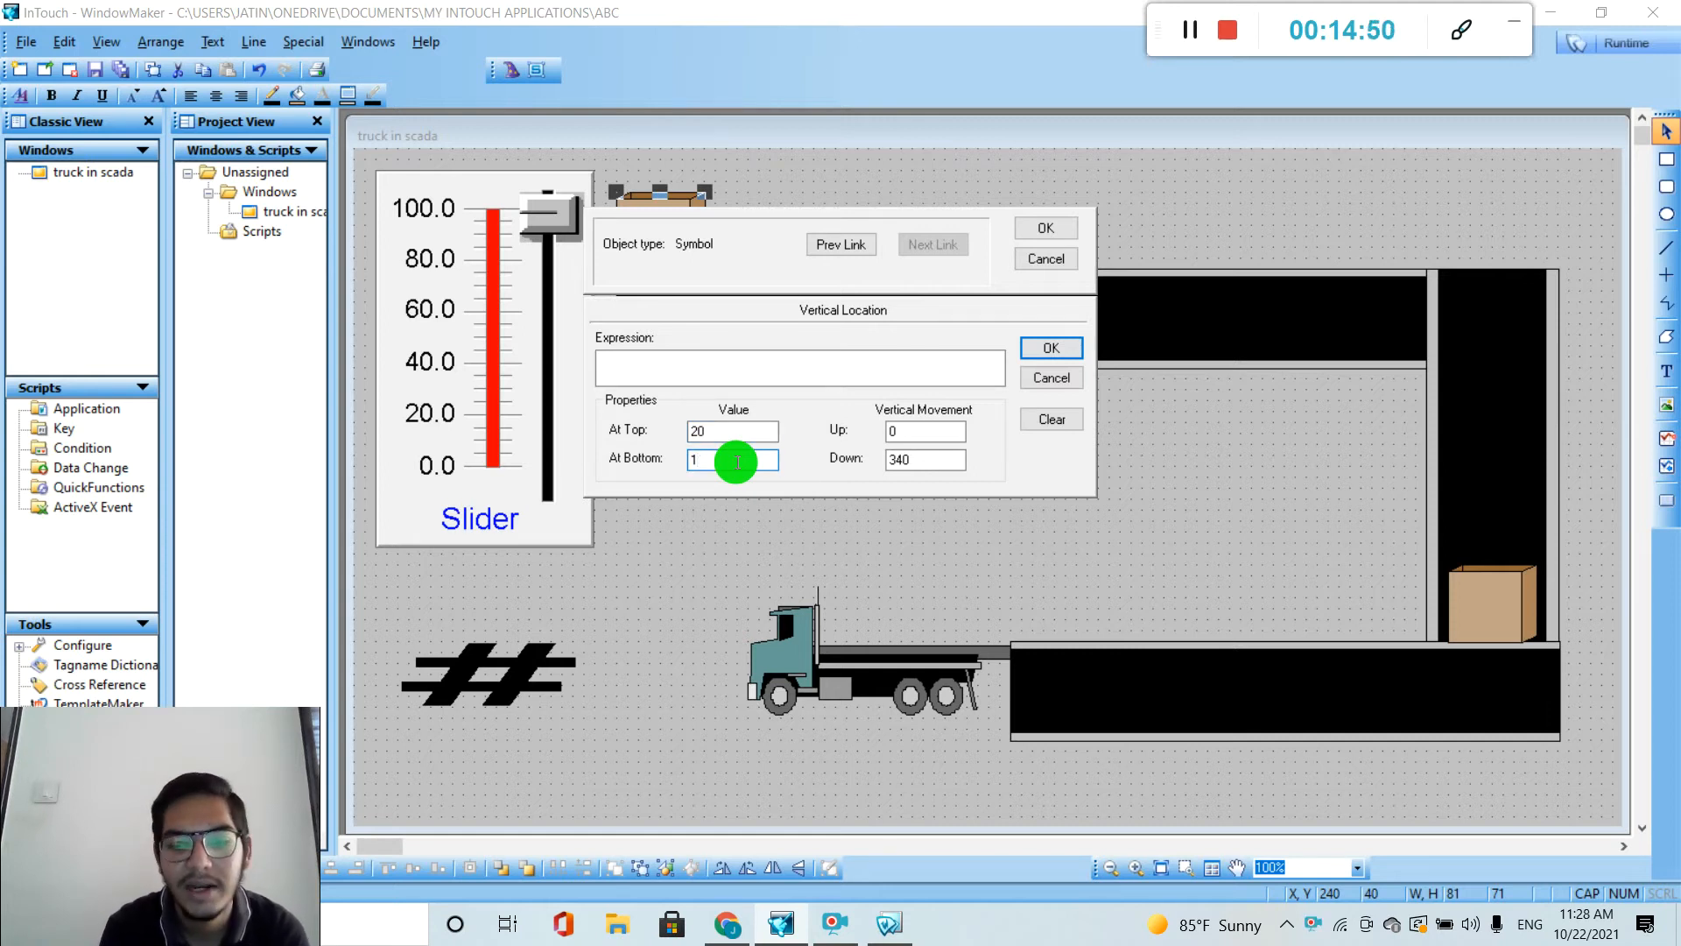
pyautogui.write('4')
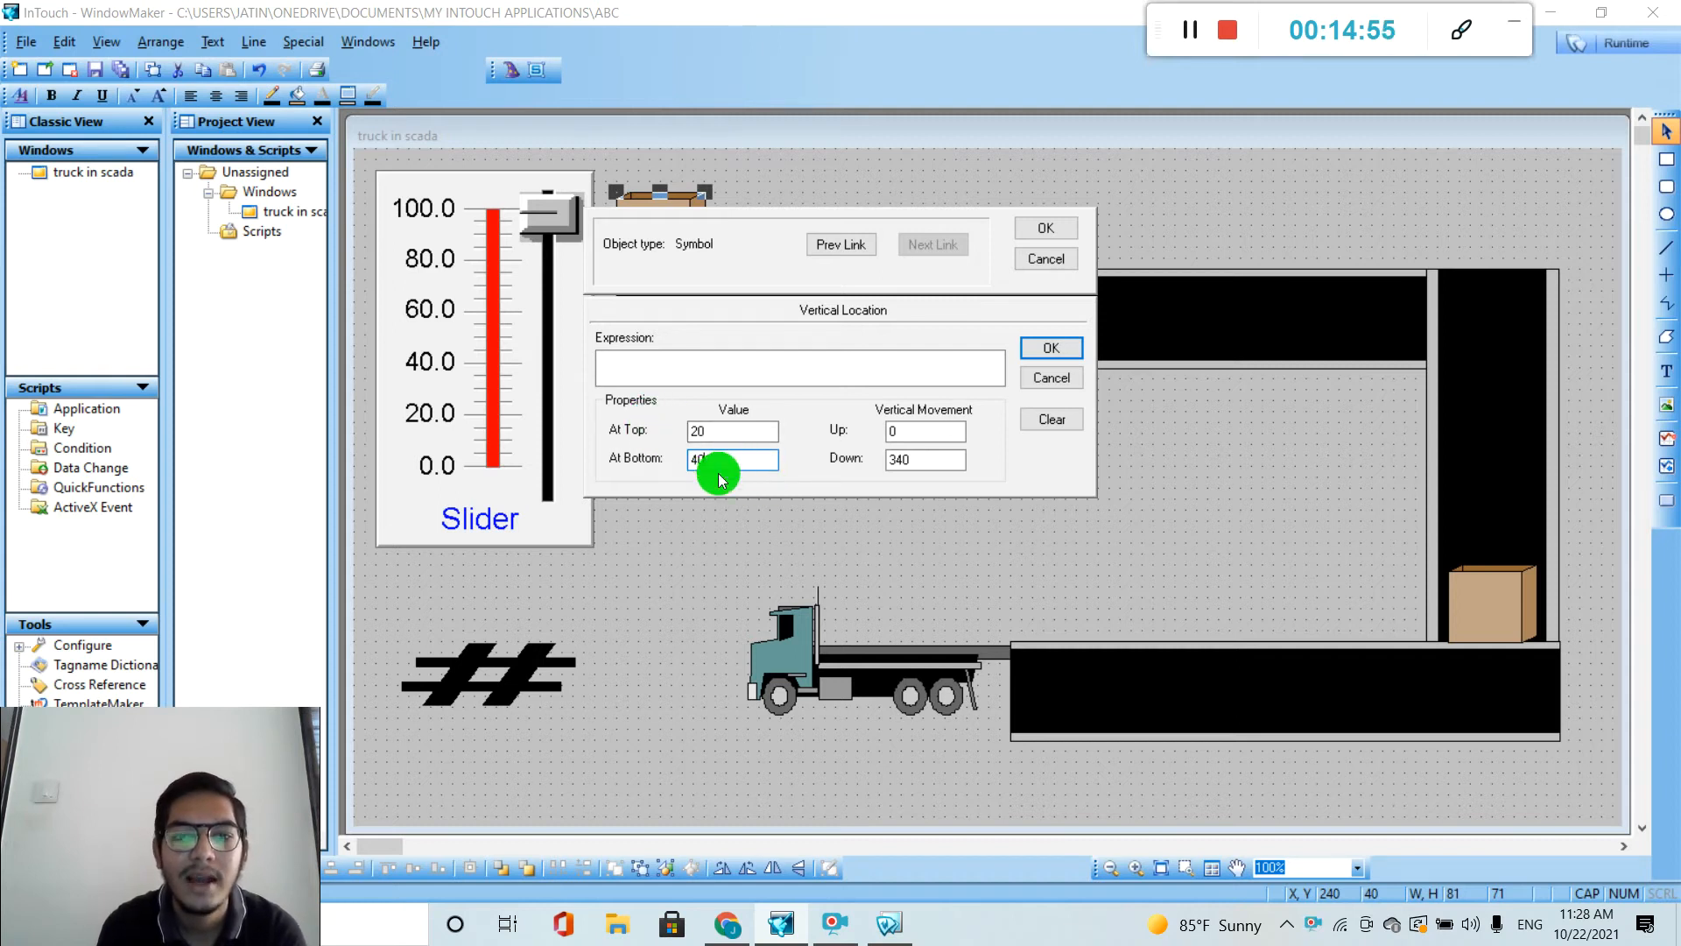
pyautogui.write('0')
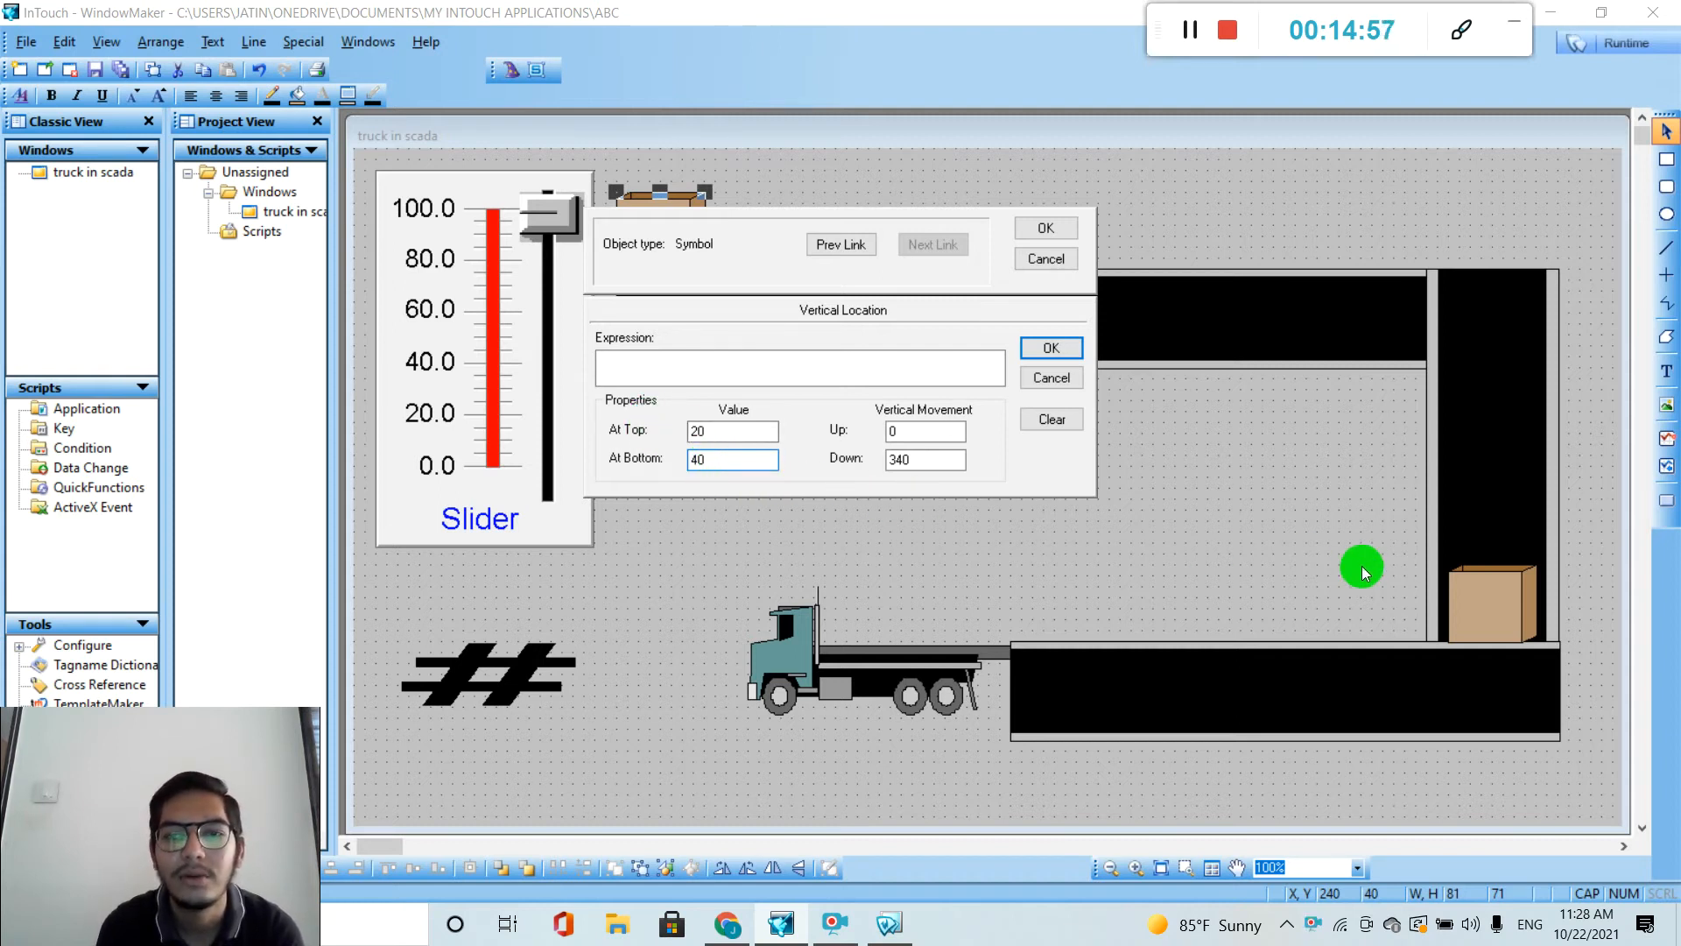
pyautogui.click(845, 366)
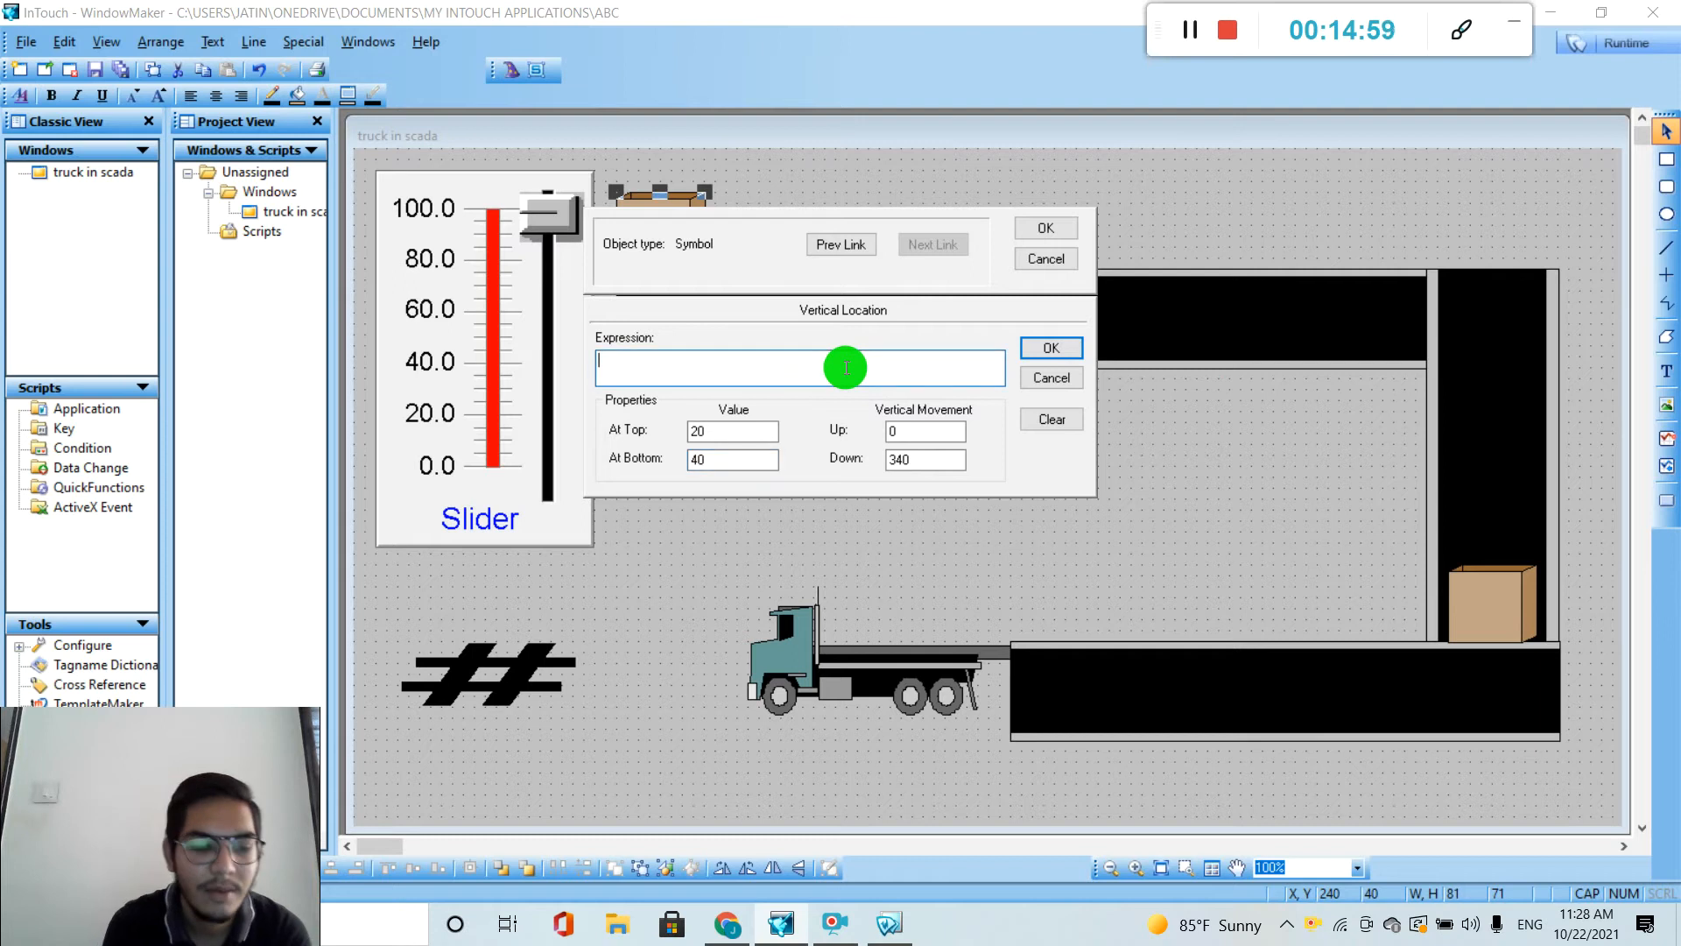
pyautogui.write('SL')
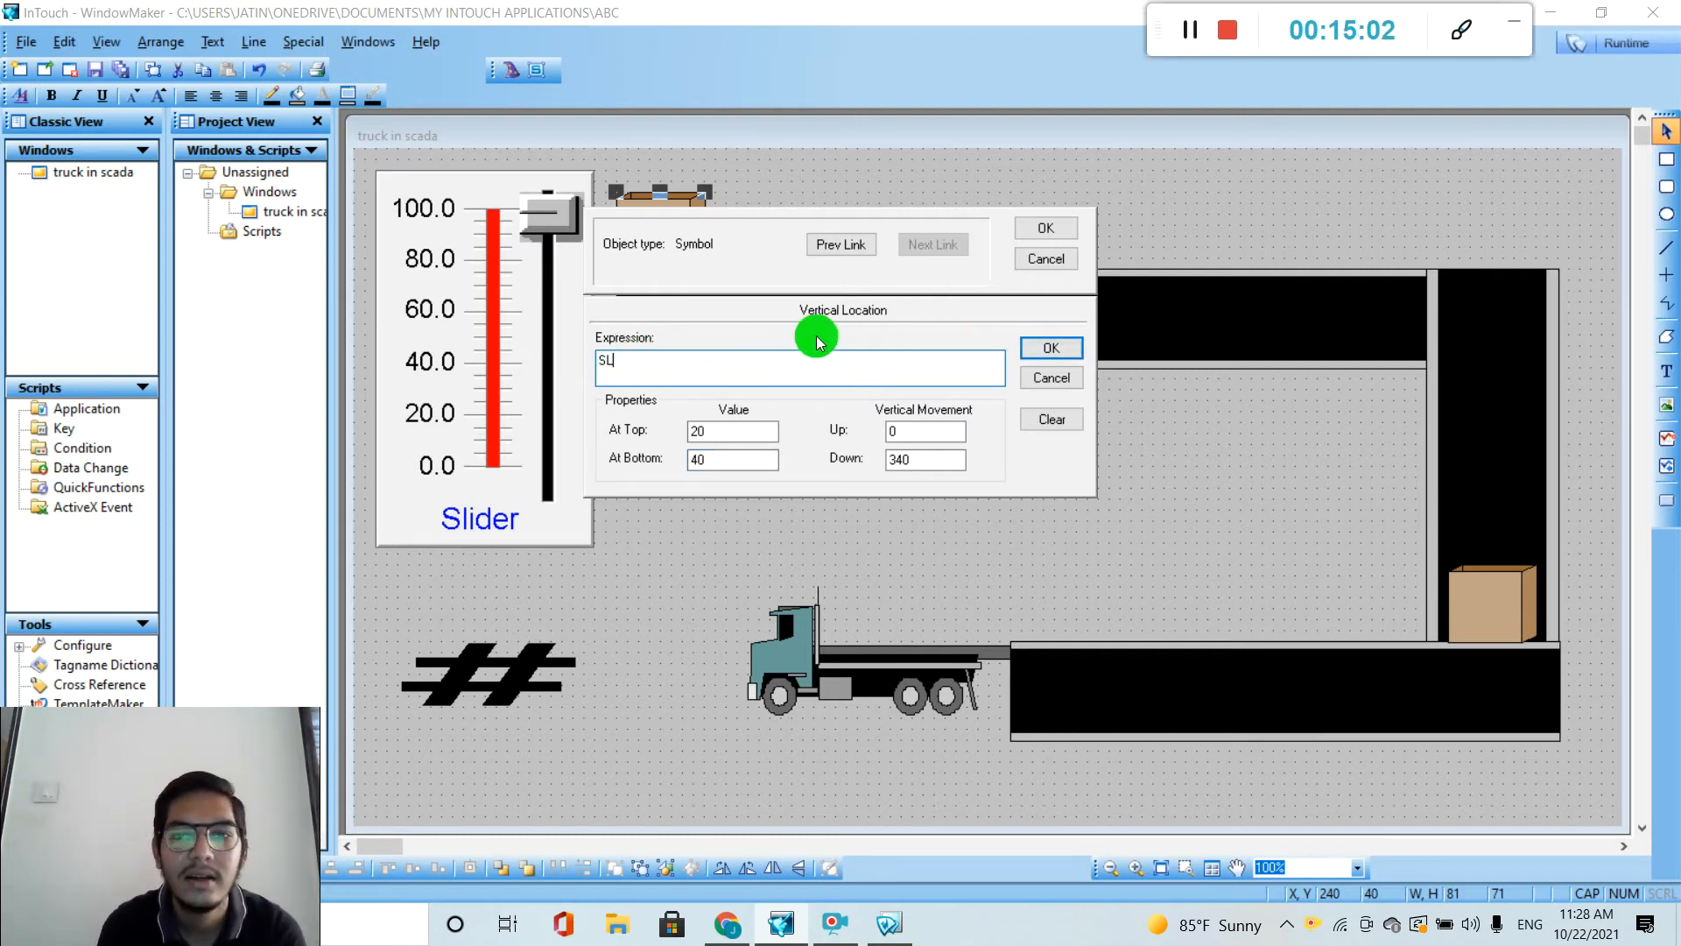
pyautogui.click(1052, 349)
pyautogui.click(1059, 224)
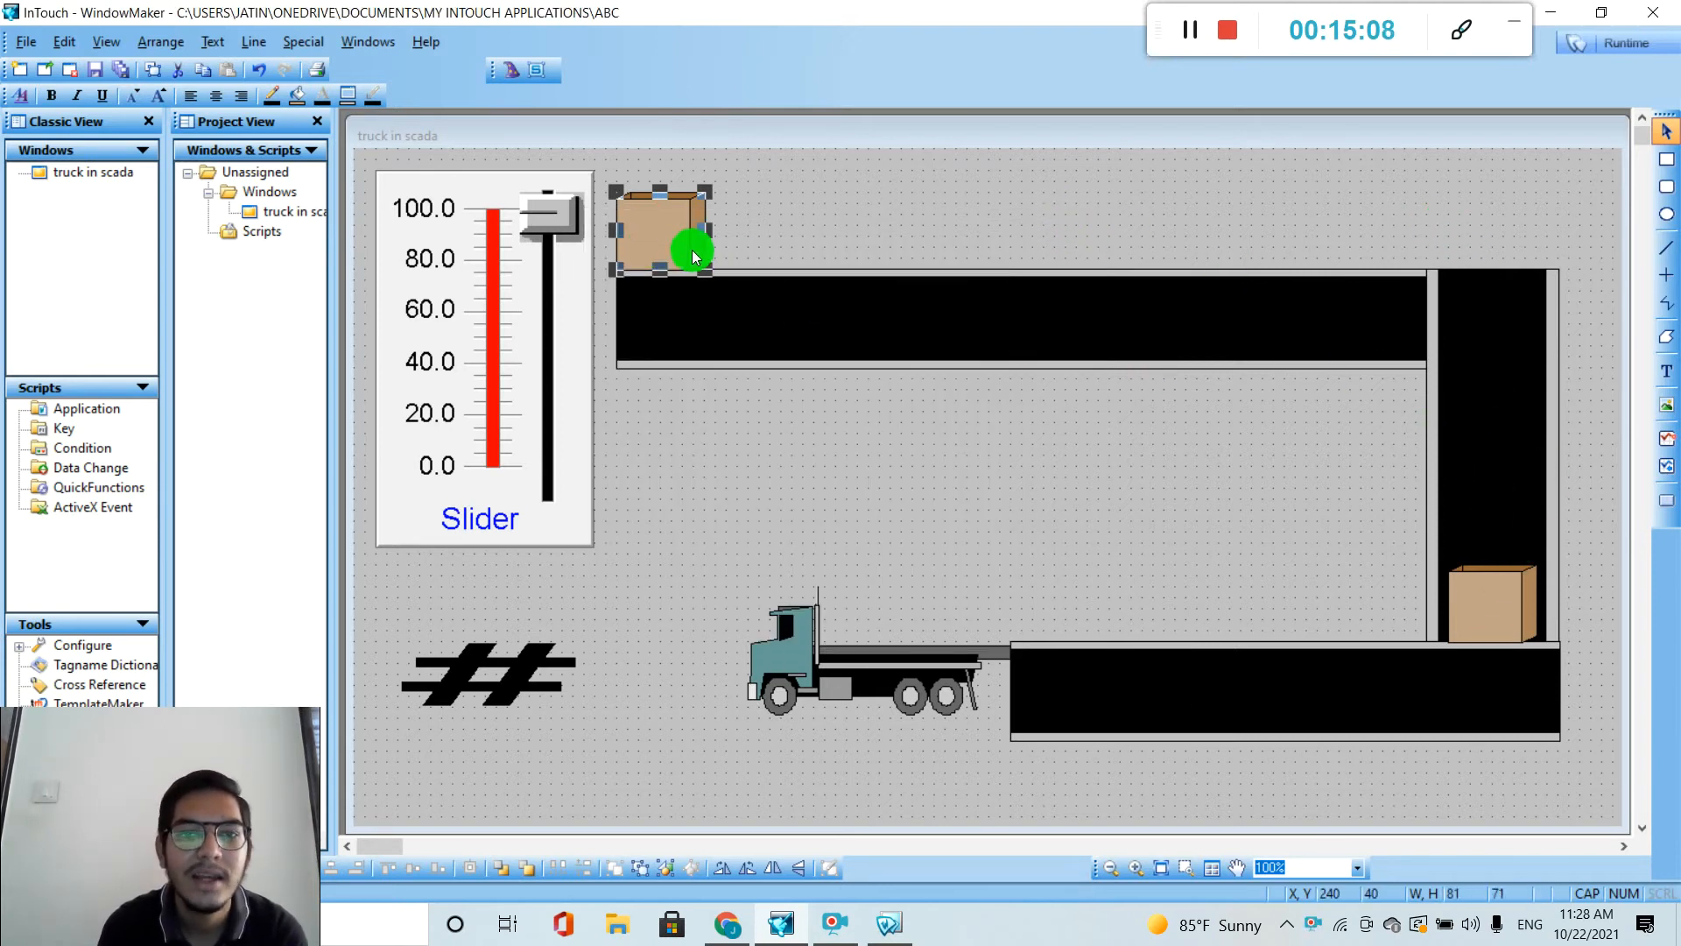
pyautogui.doubleClick(654, 234)
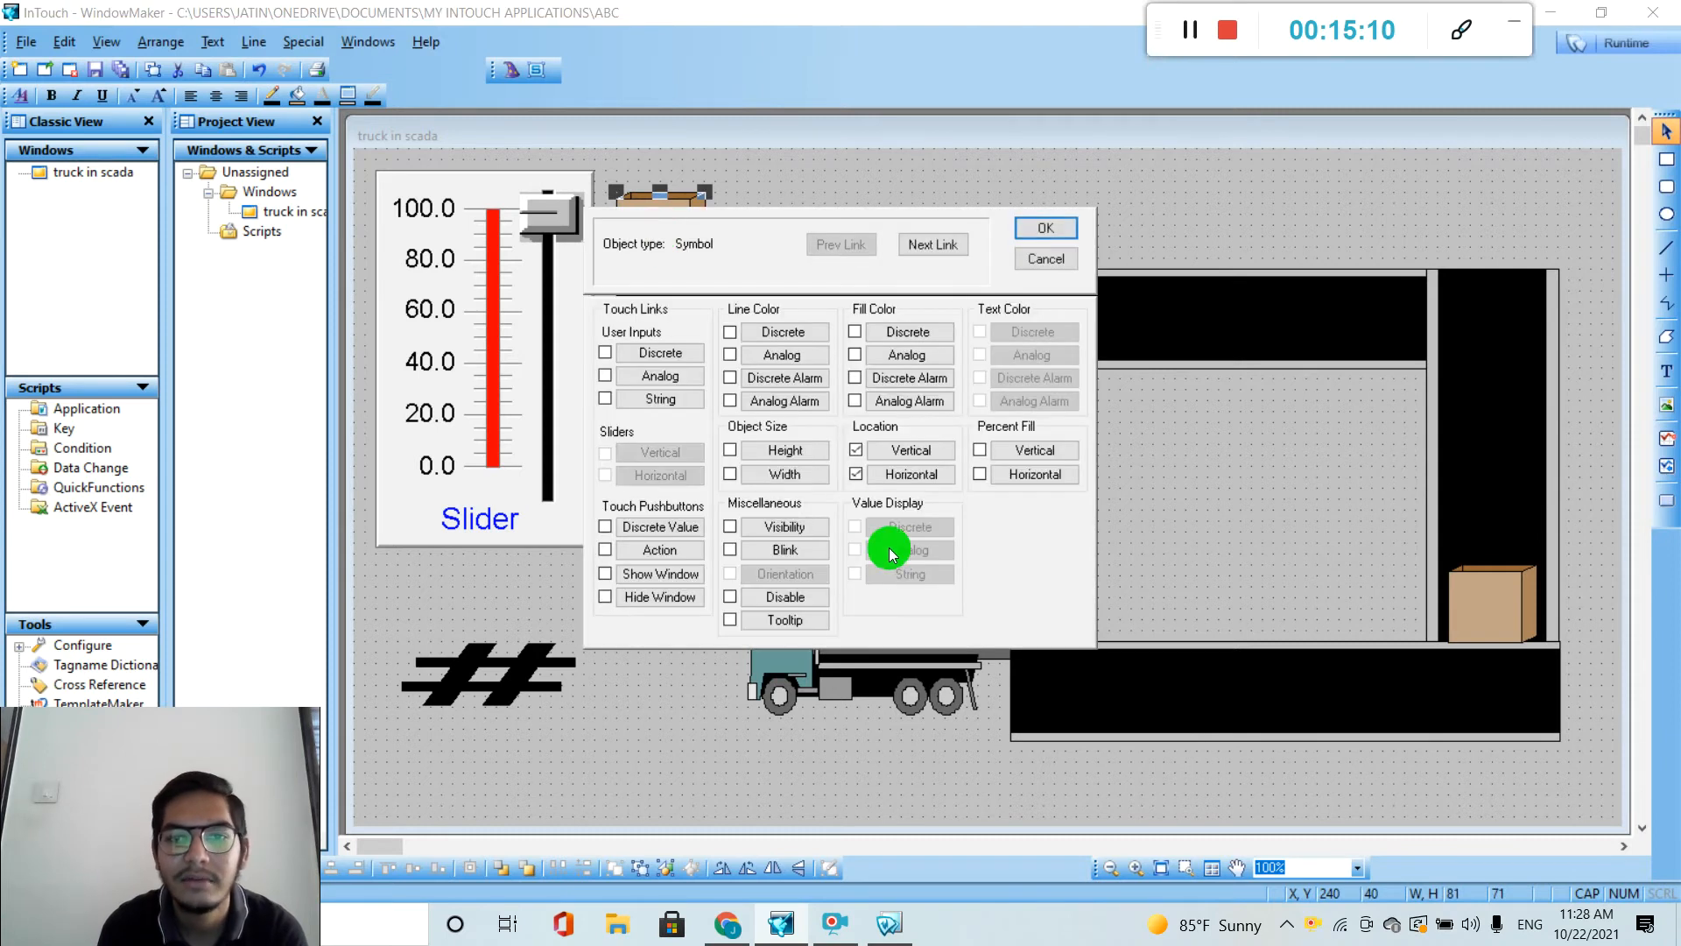
pyautogui.click(1048, 227)
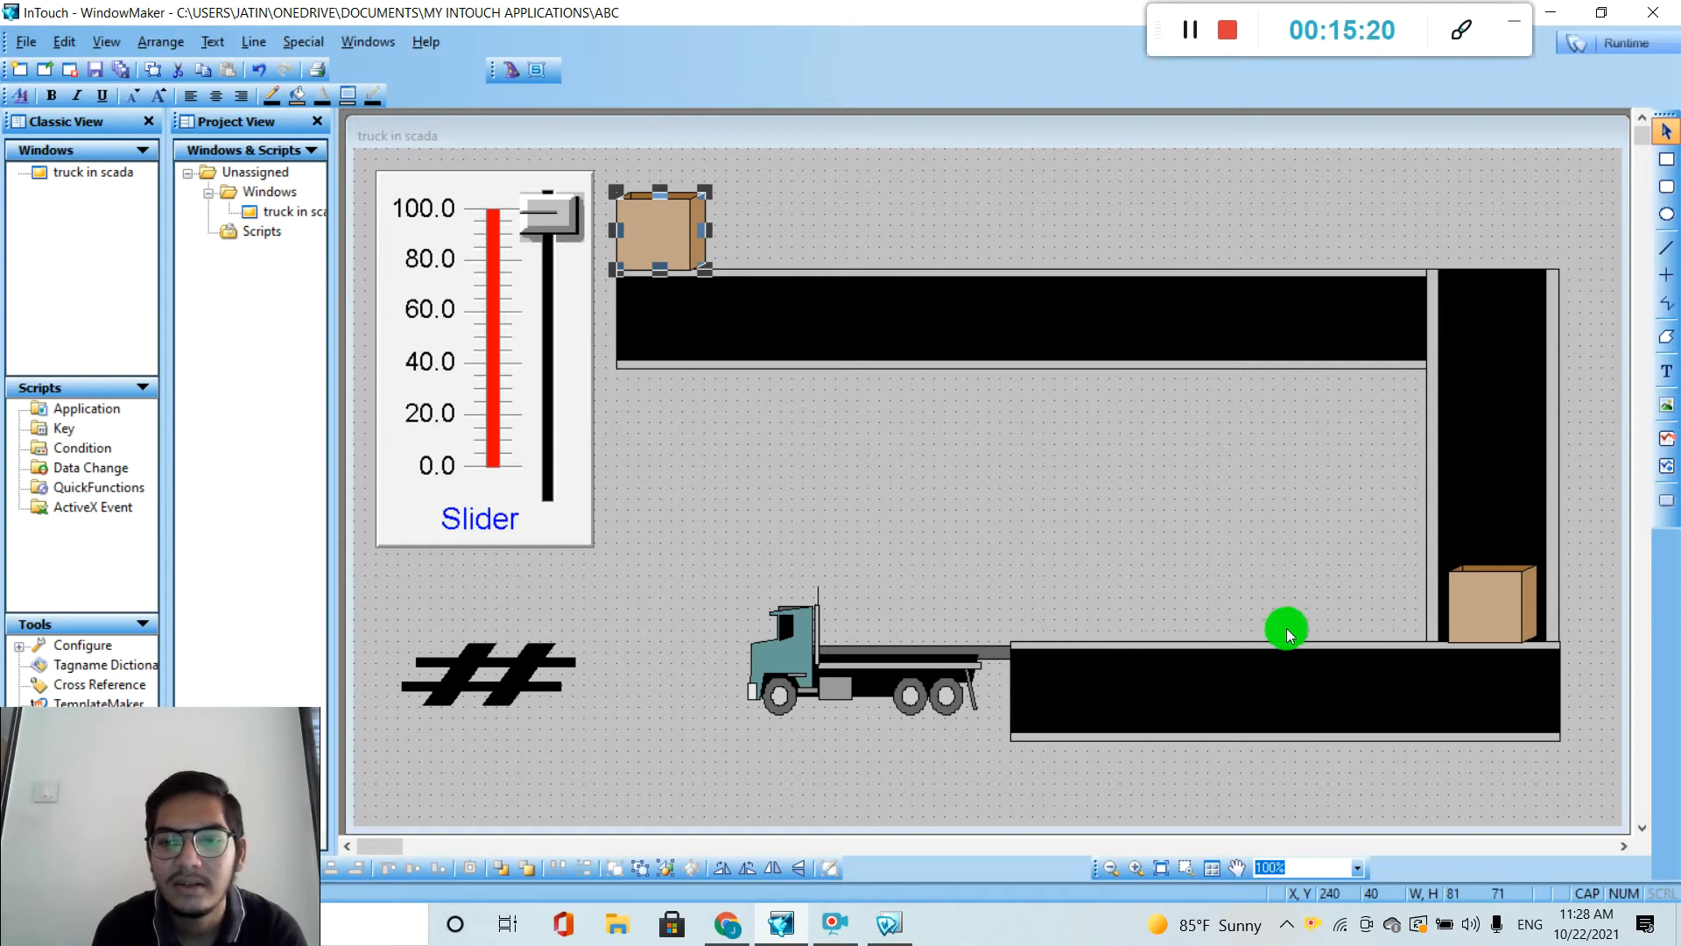
# Duplicate the box on the lower belt and place the copy on the truck's flatbed behind the cab.
pyautogui.click(1497, 605)
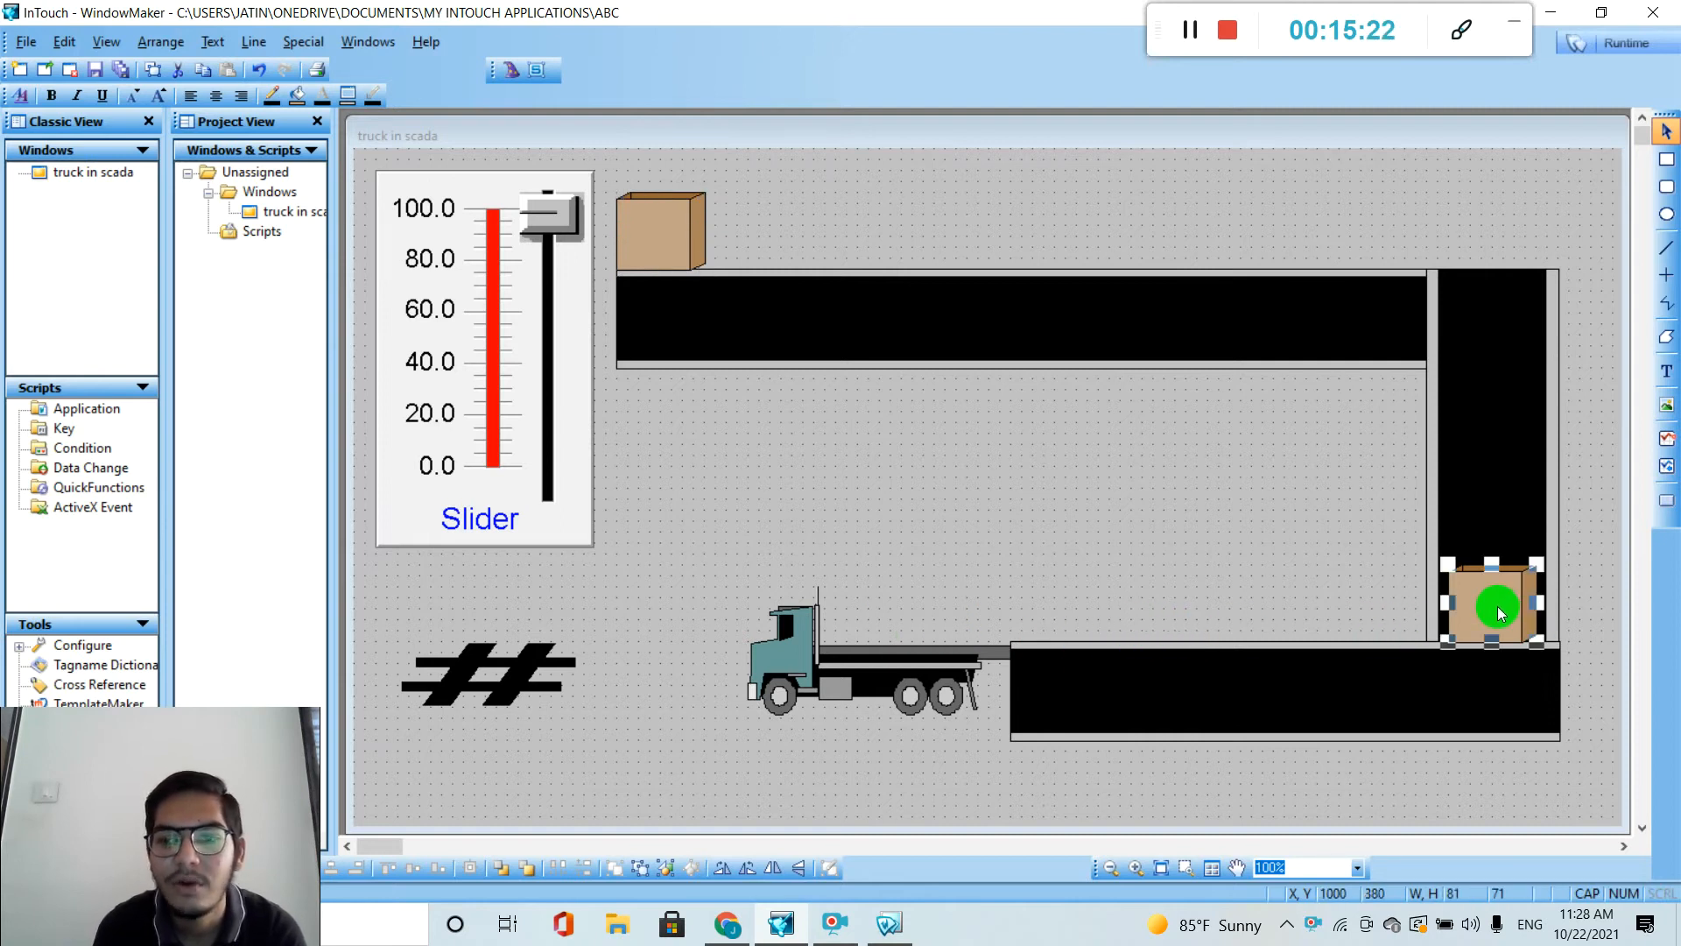
pyautogui.hotkey('ctrl', 'd')
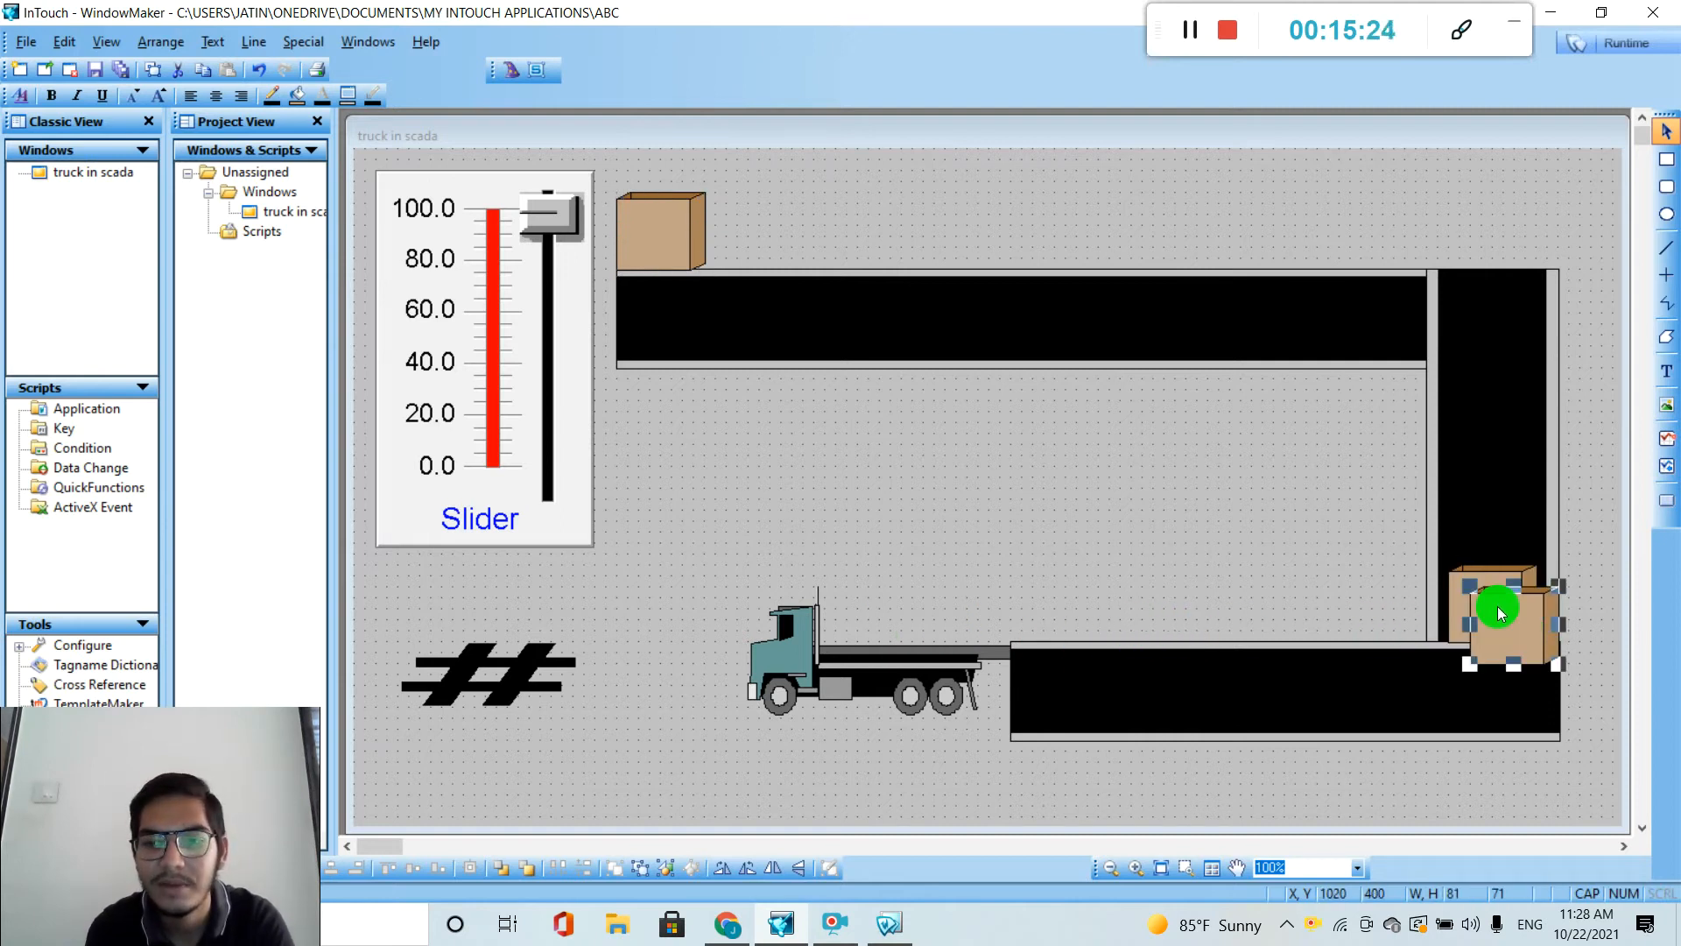
pyautogui.click(1053, 606)
pyautogui.hotkey('ctrl', 'v')
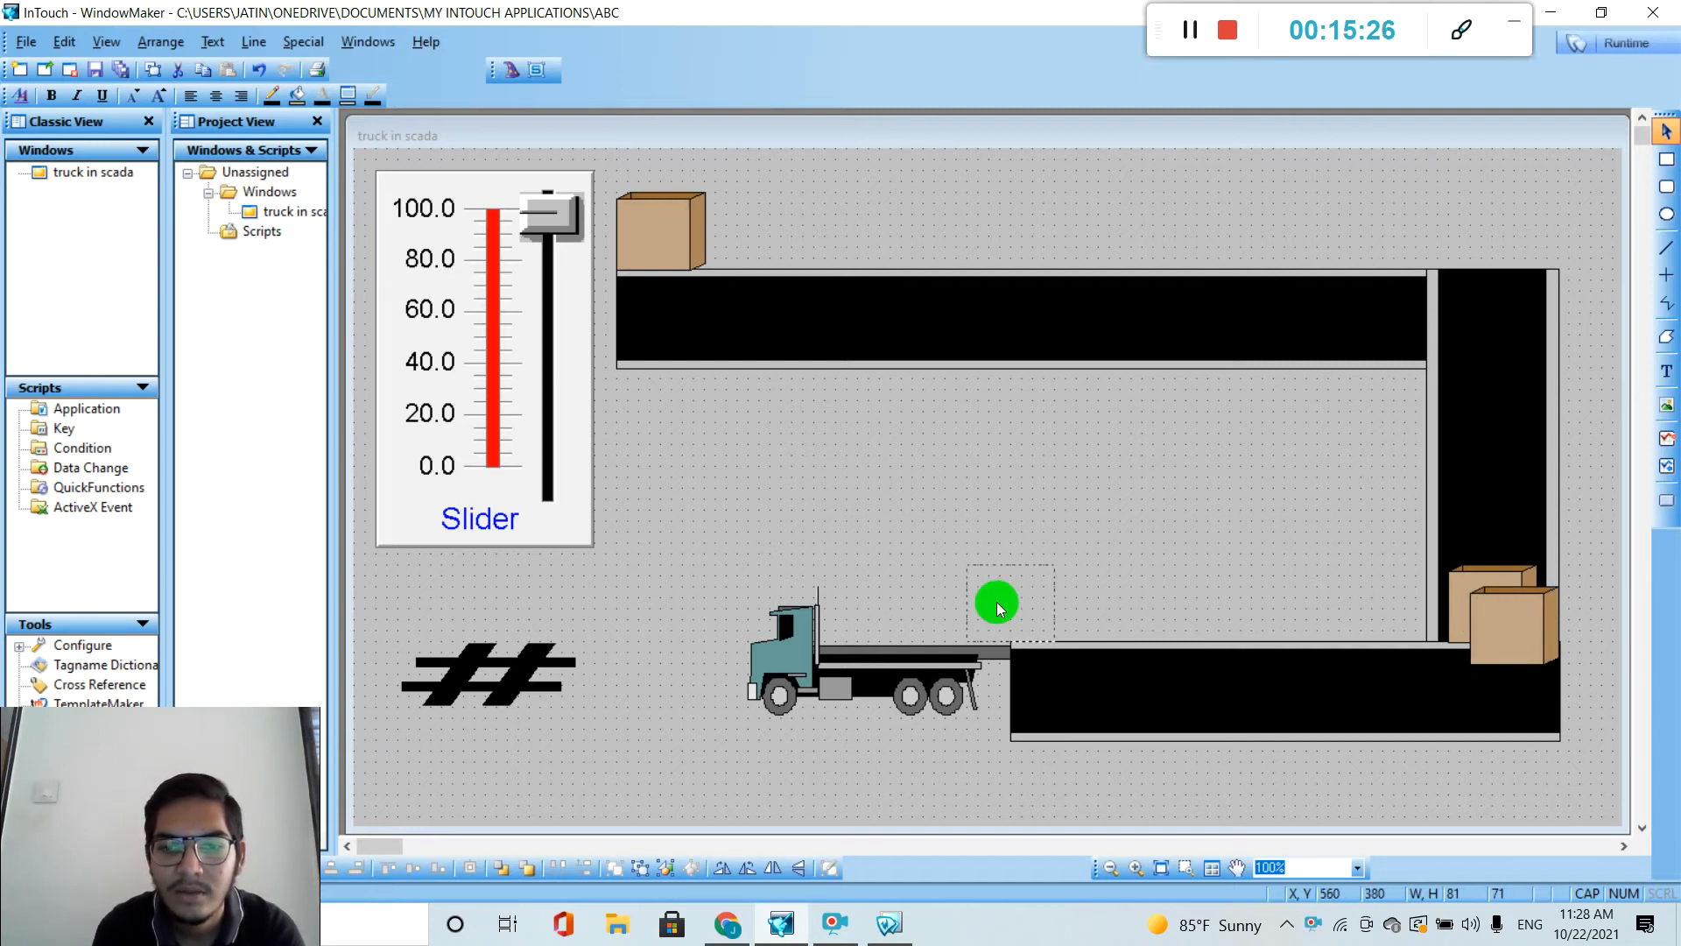
pyautogui.click(844, 622)
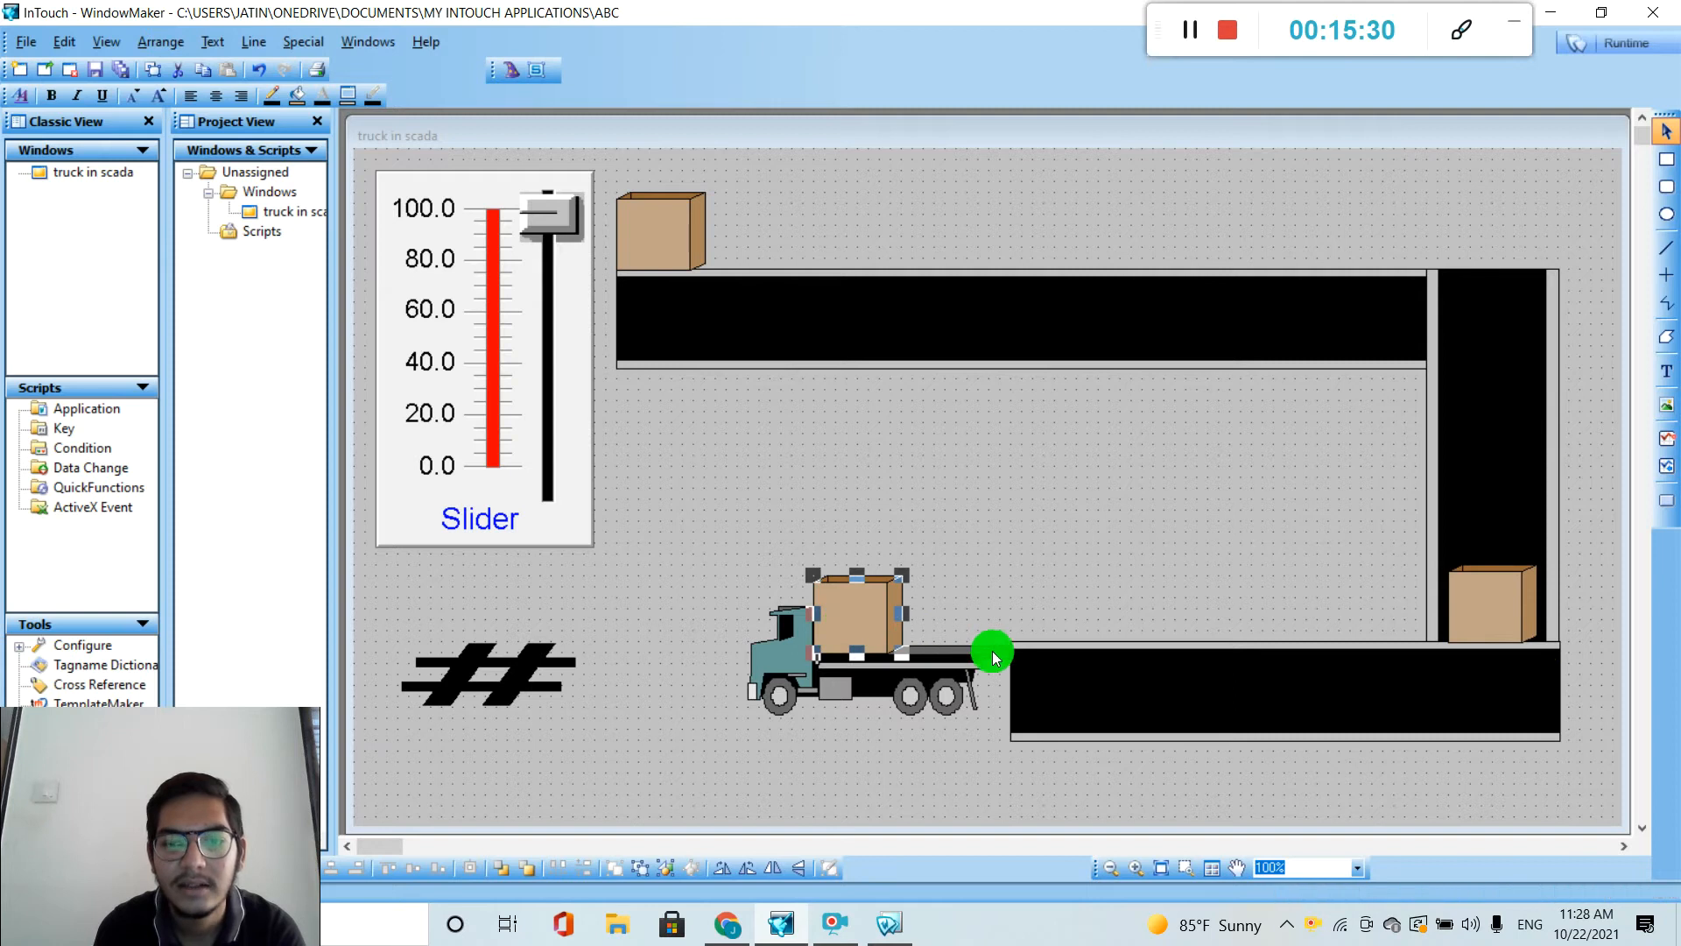
pyautogui.click(1479, 633)
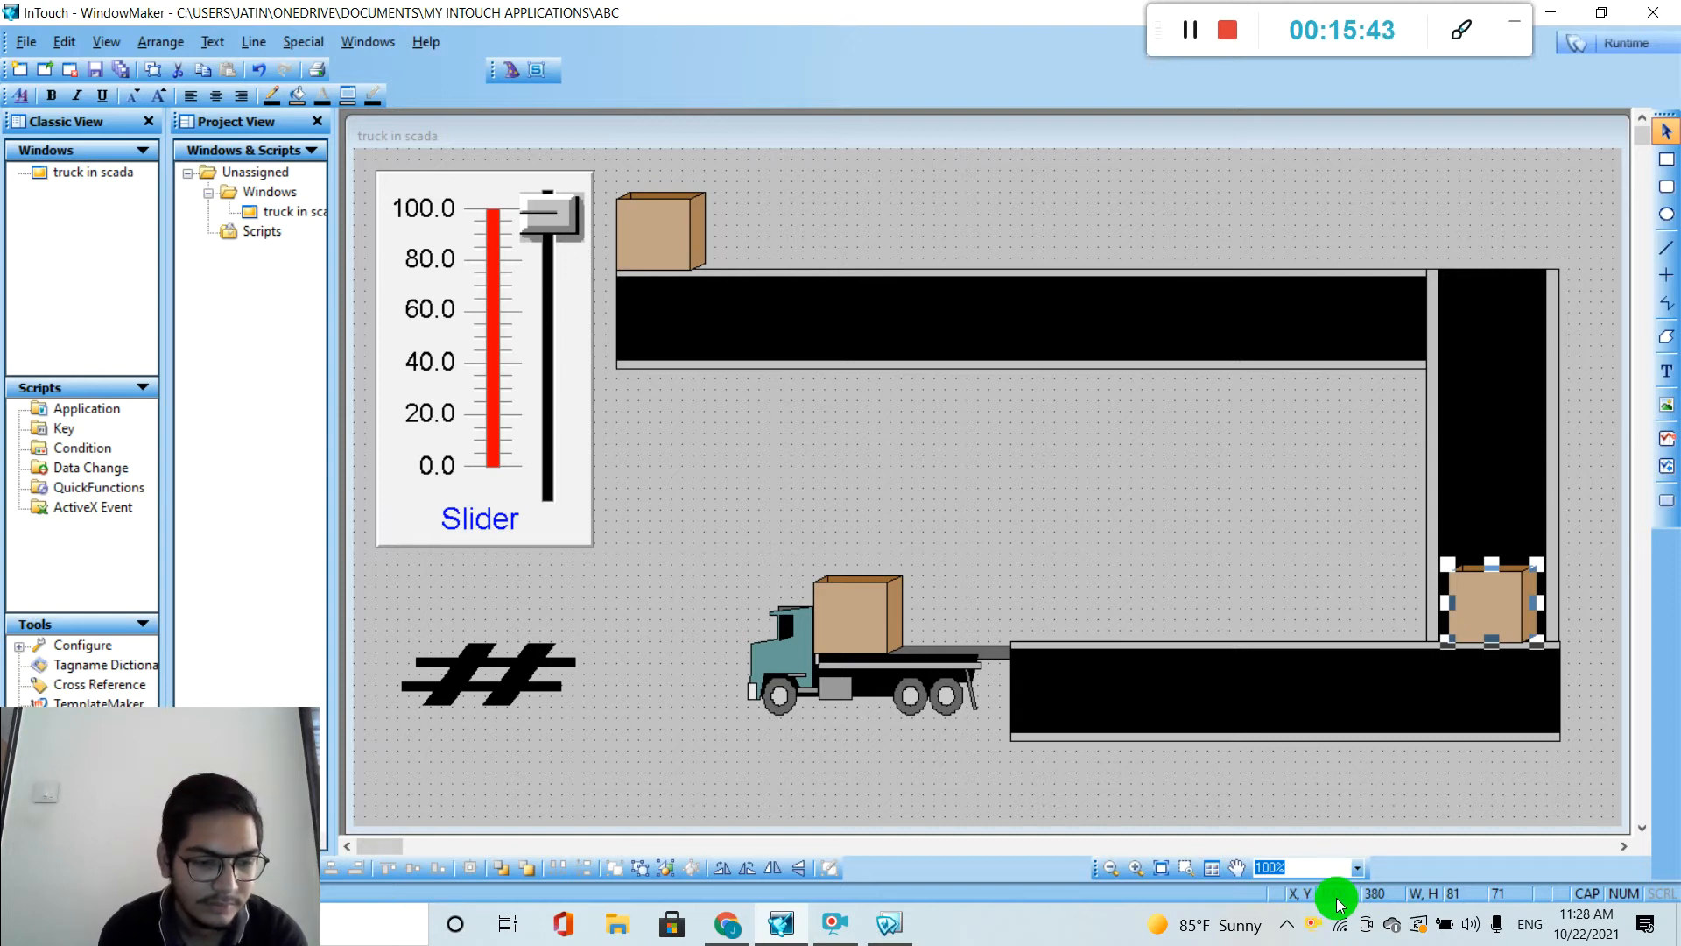
# Set the SL horizontal location link of the box on the lower belt to move 580 to left and 0 to right.
pyautogui.click(883, 619)
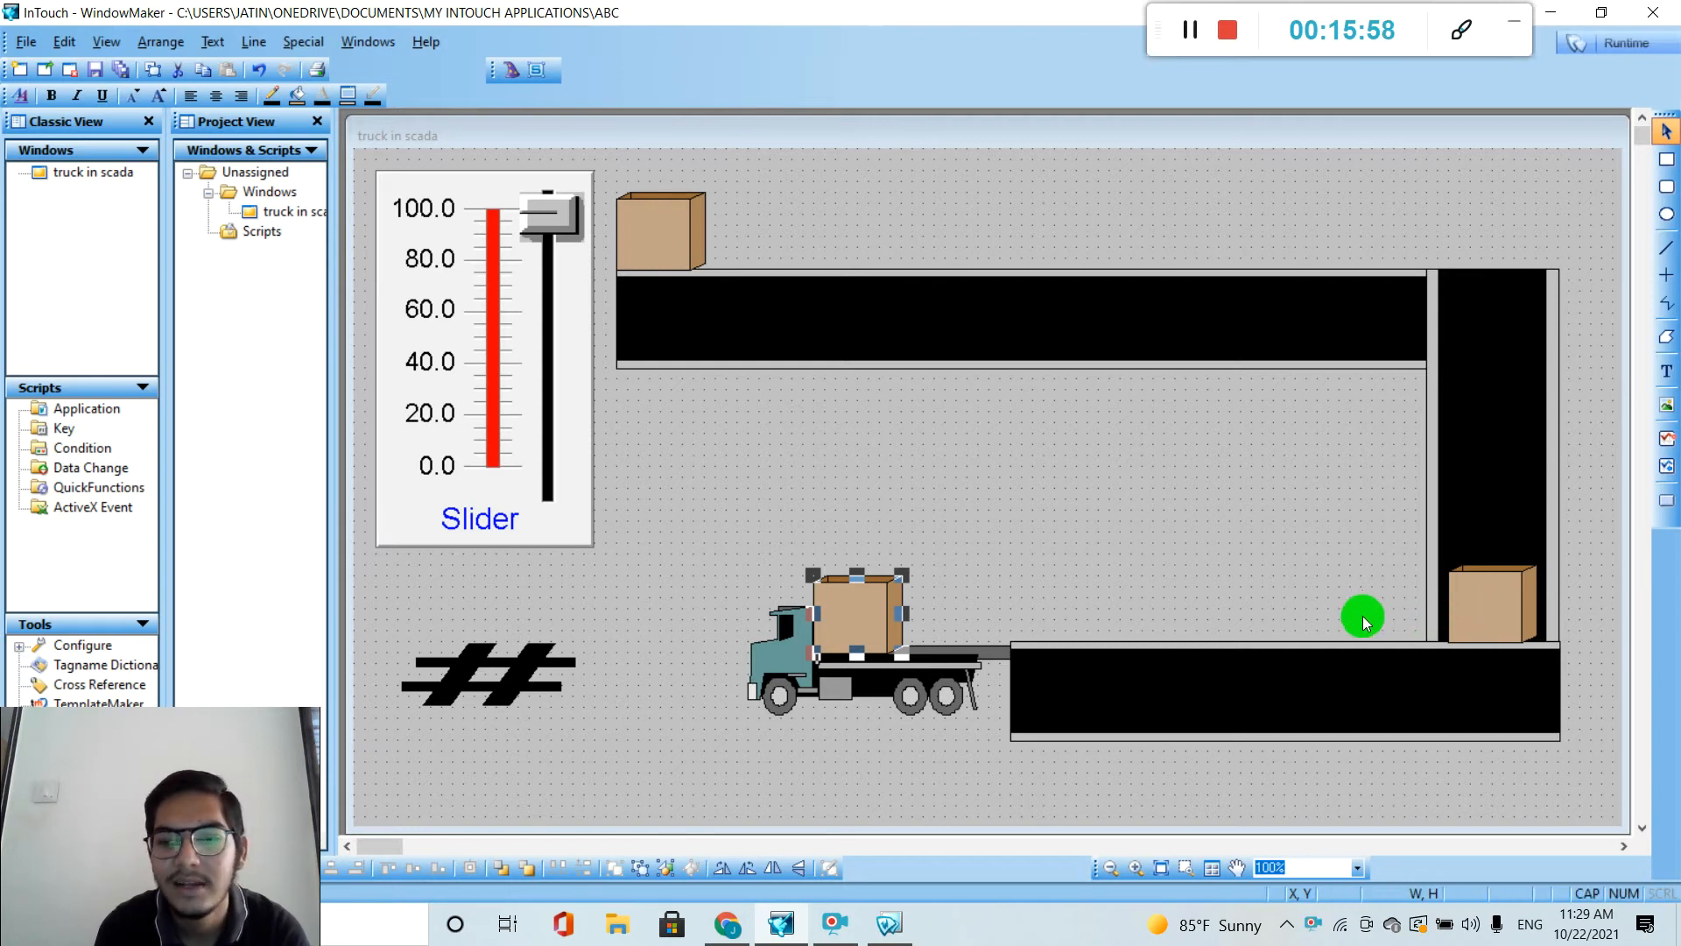
pyautogui.doubleClick(1489, 603)
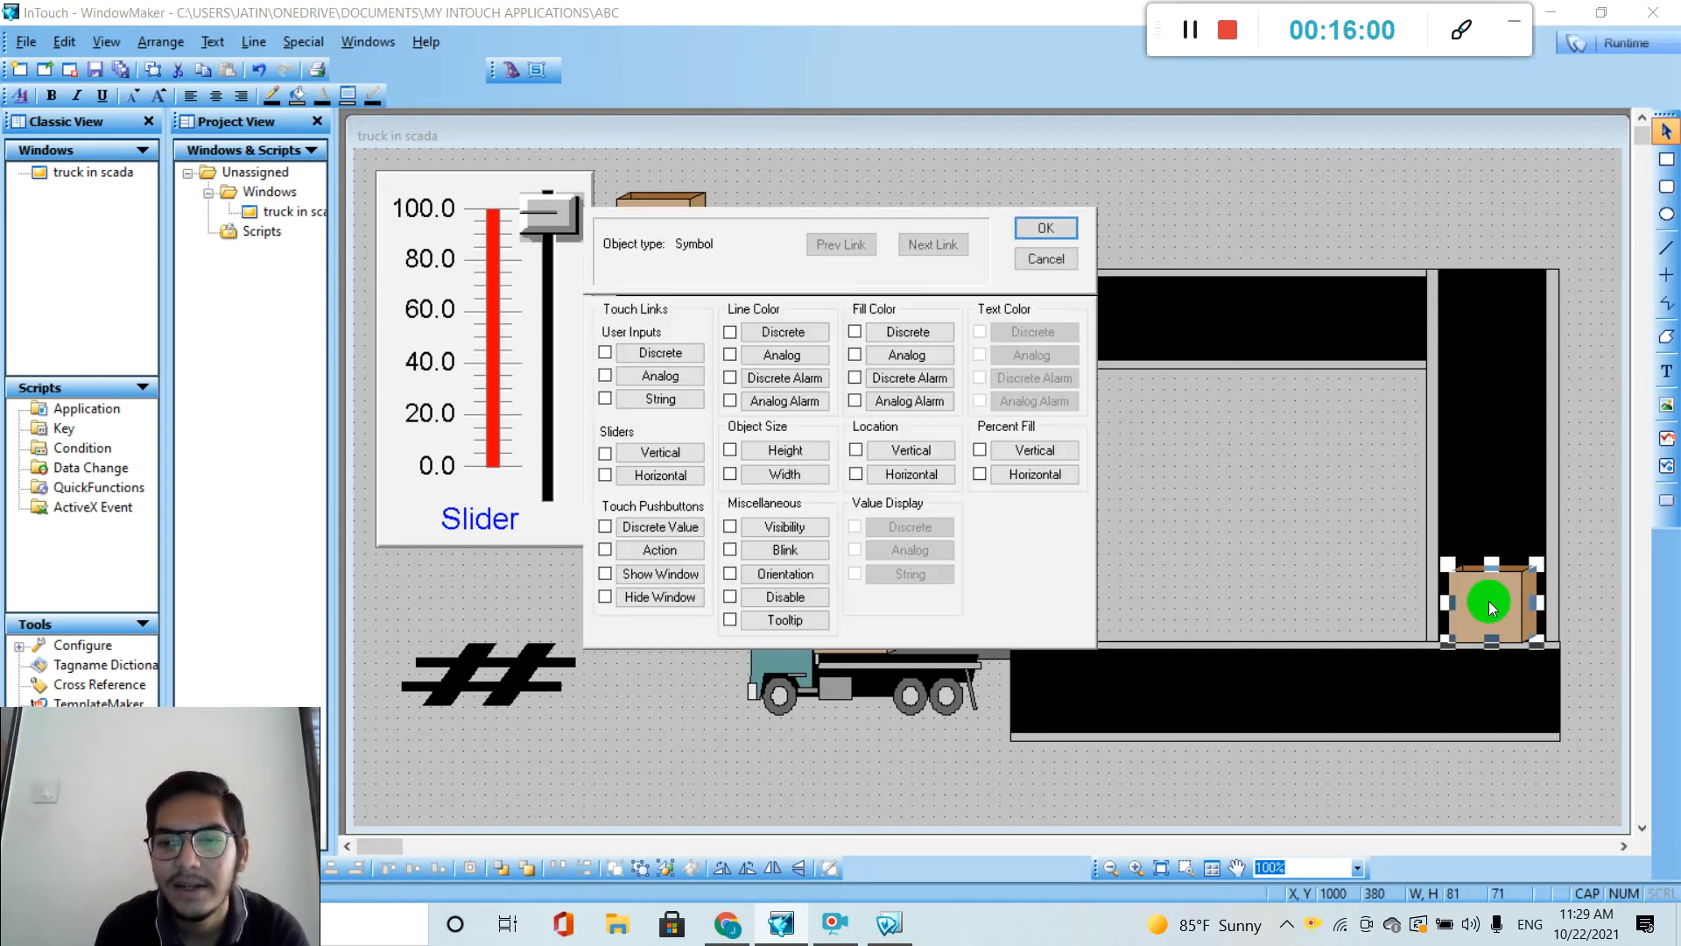
pyautogui.click(928, 476)
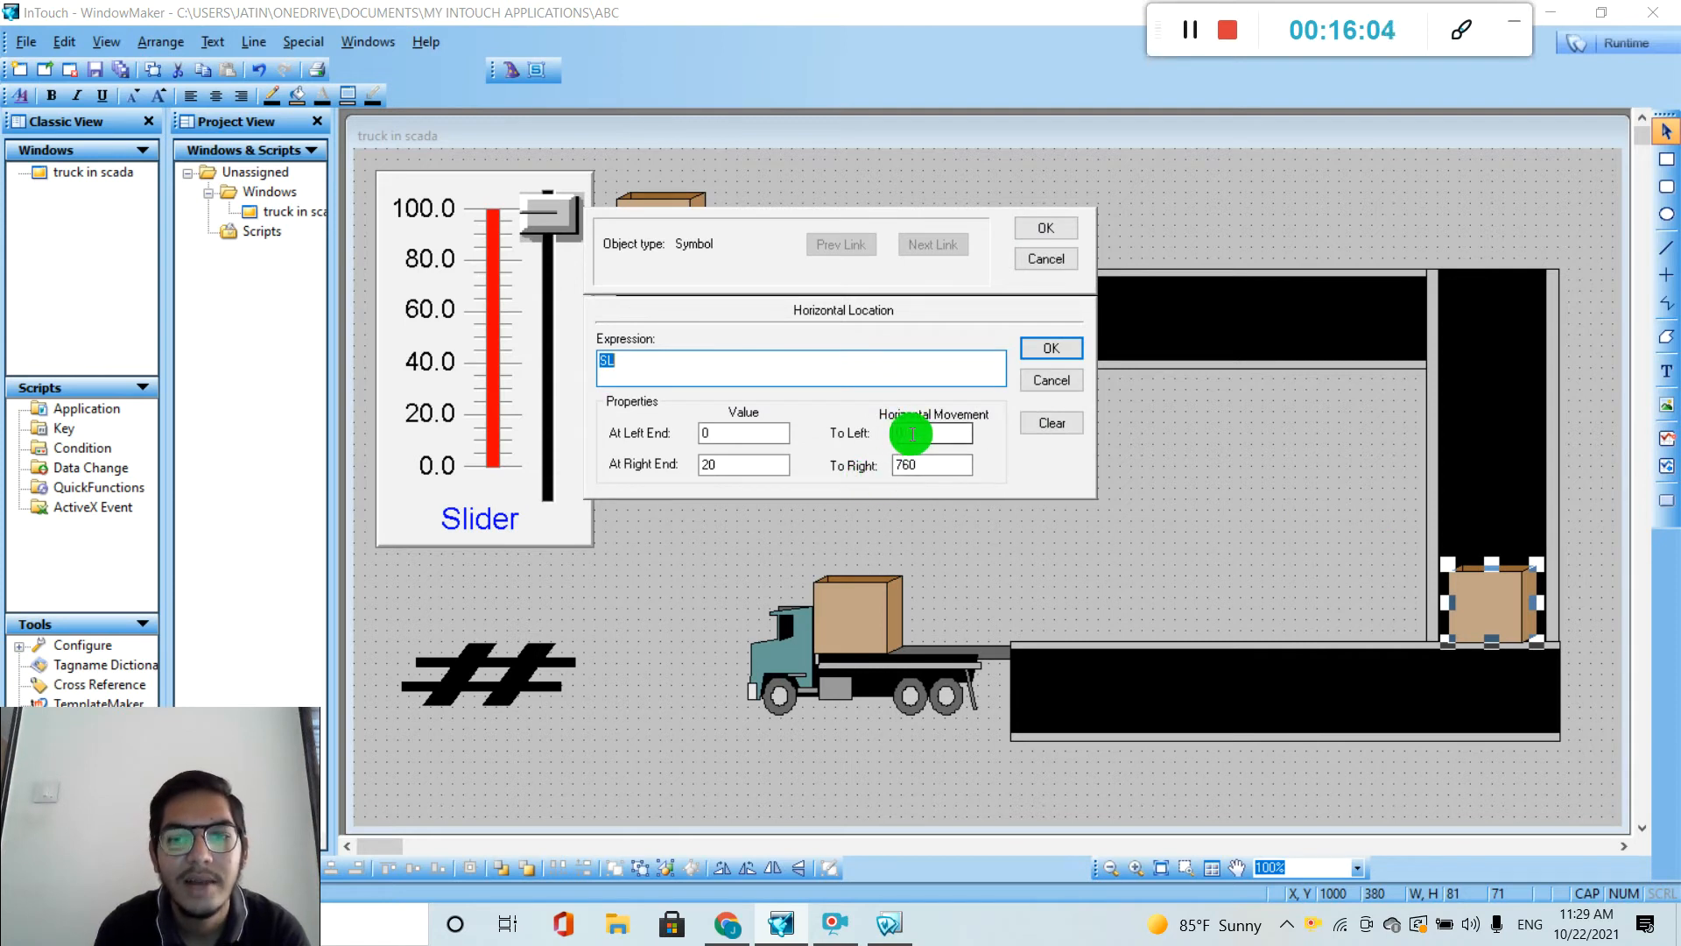
pyautogui.click(931, 464)
pyautogui.press('BackSpace')
pyautogui.press('BackSpace')
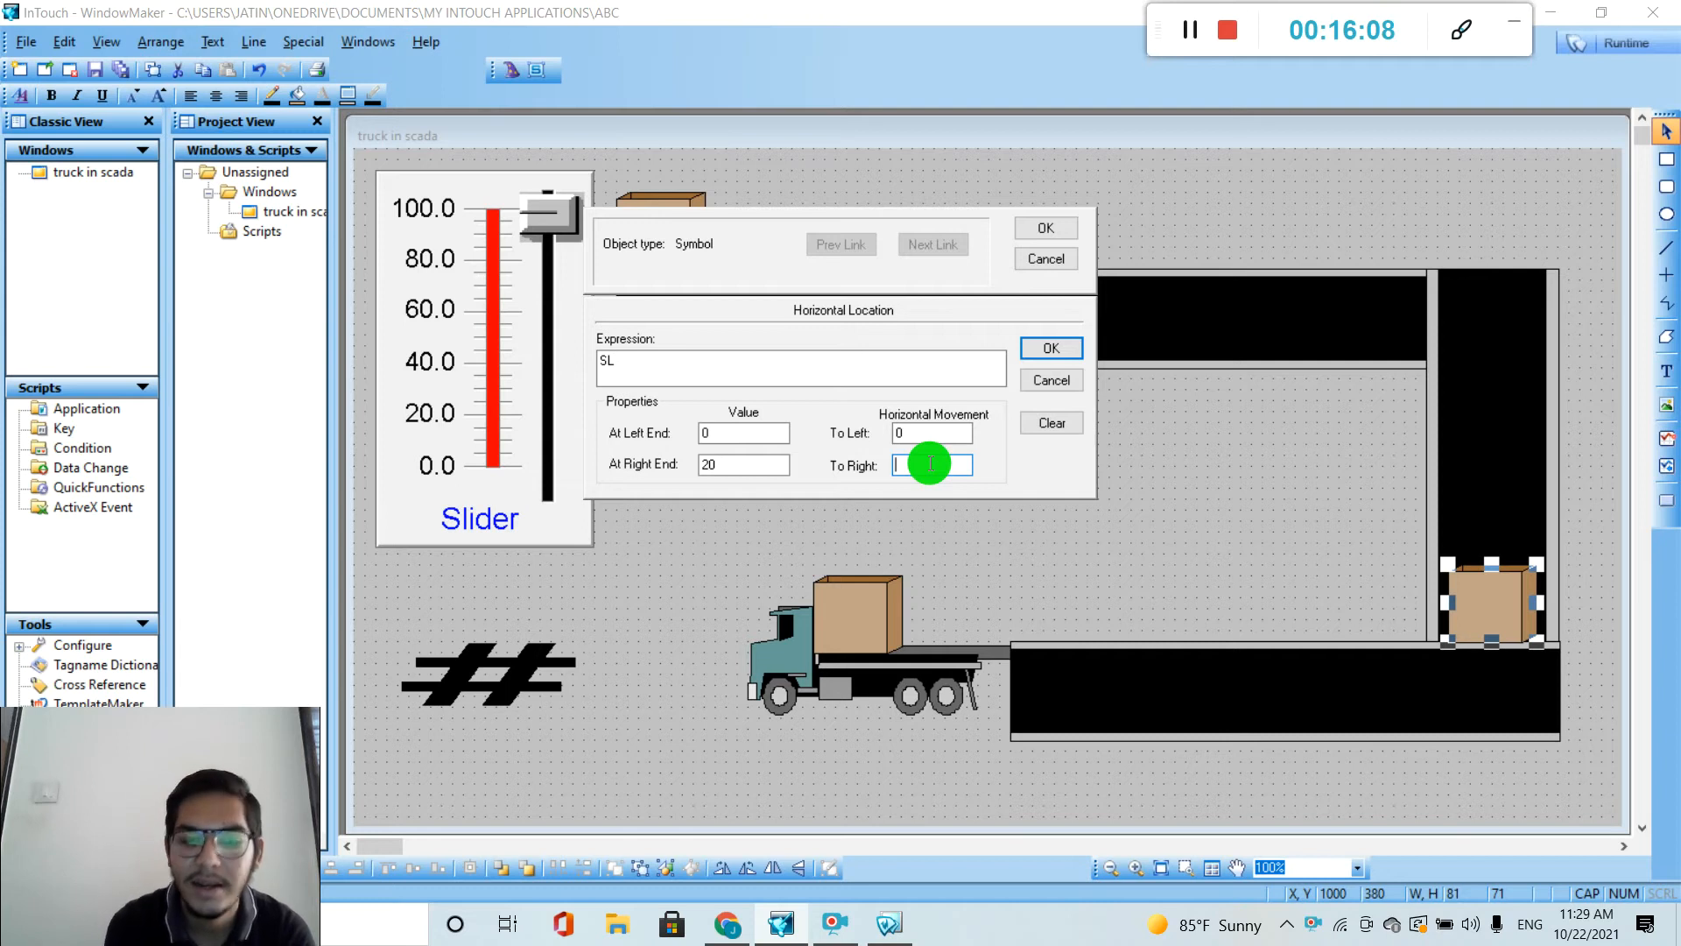
pyautogui.write('0')
pyautogui.click(934, 437)
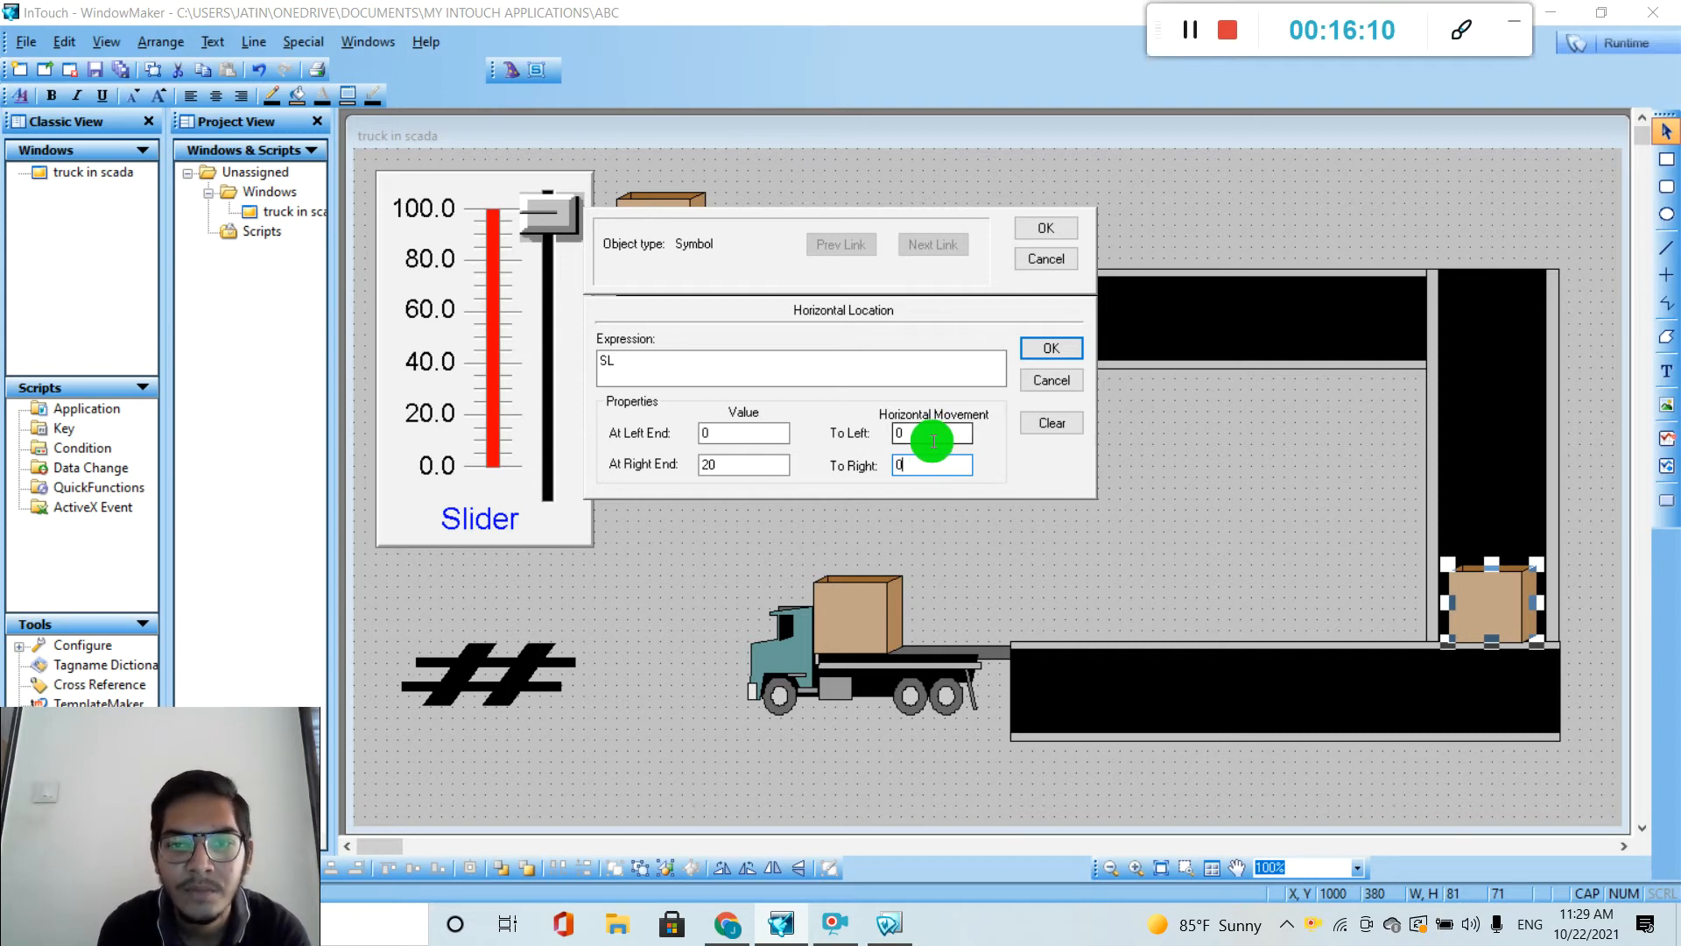
pyautogui.press('BackSpace')
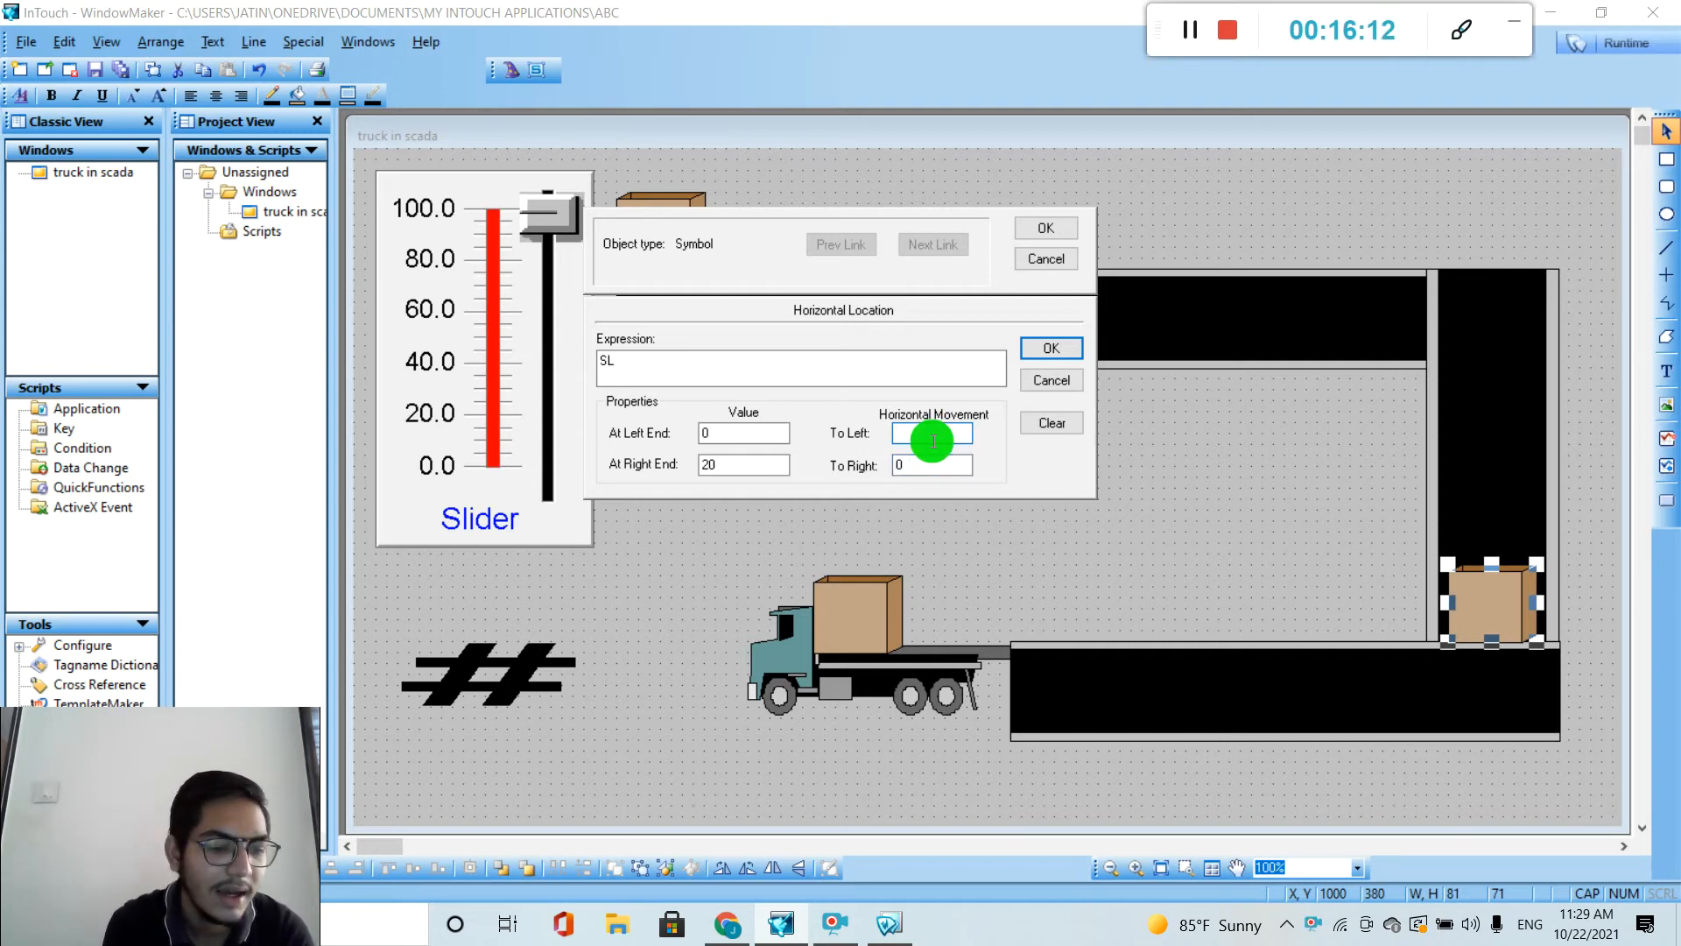
pyautogui.write('580')
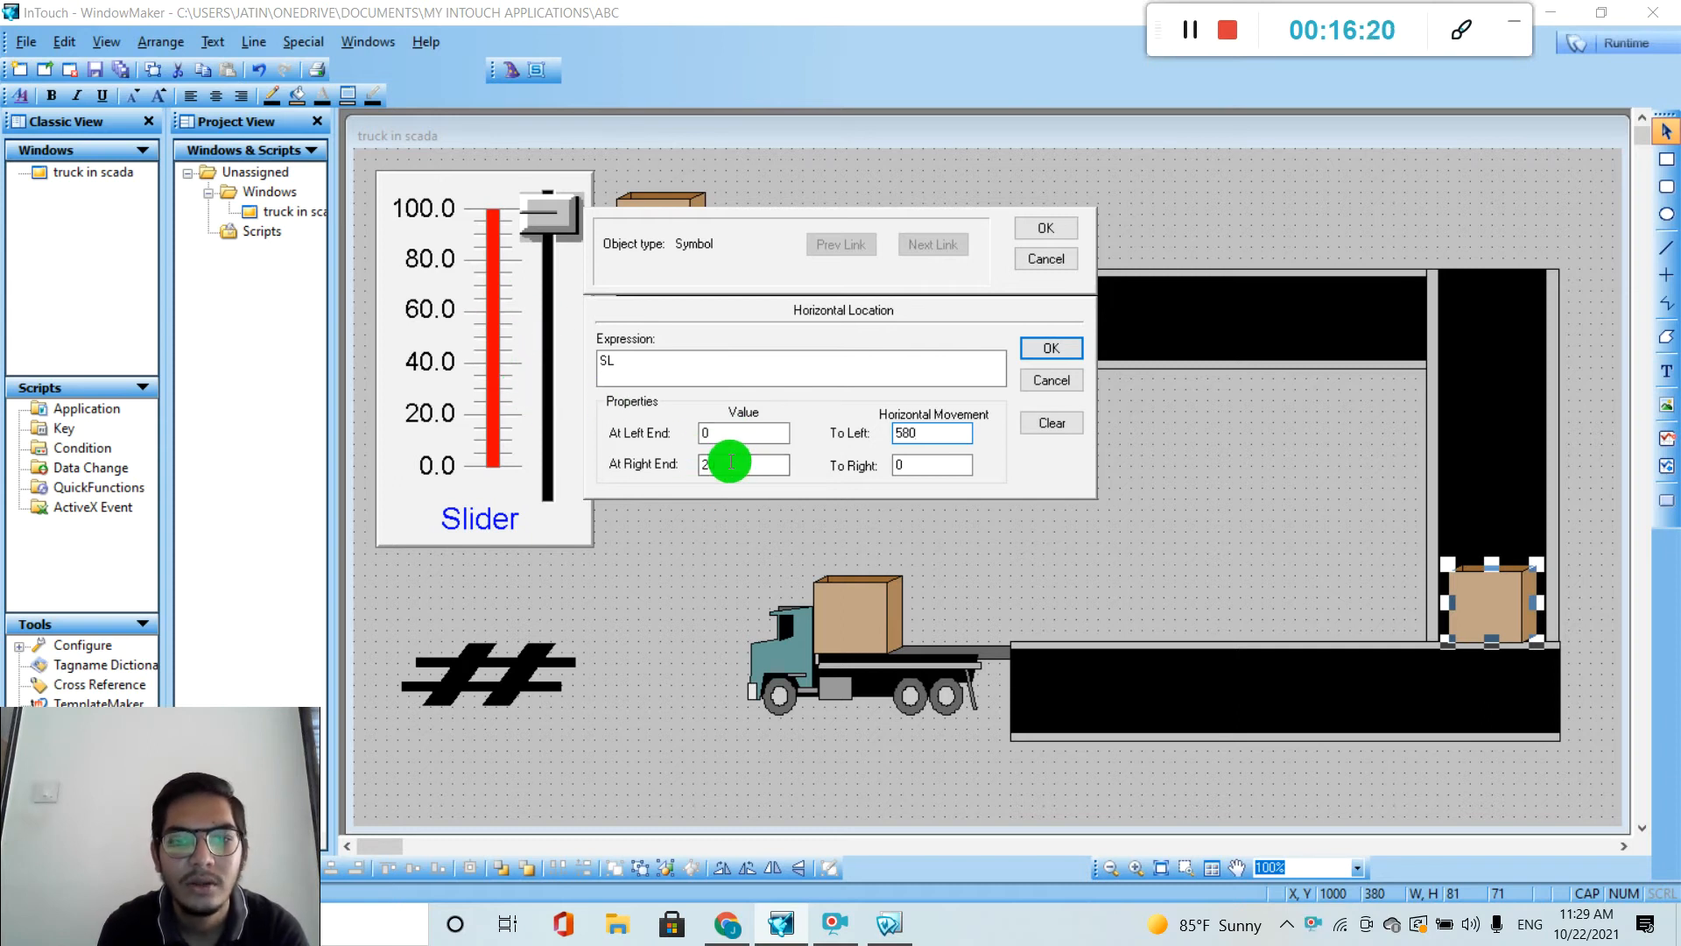
# Set the link's value to 100 at left end and 40 at right end, and apply it to the lower-belt box.
pyautogui.click(736, 432)
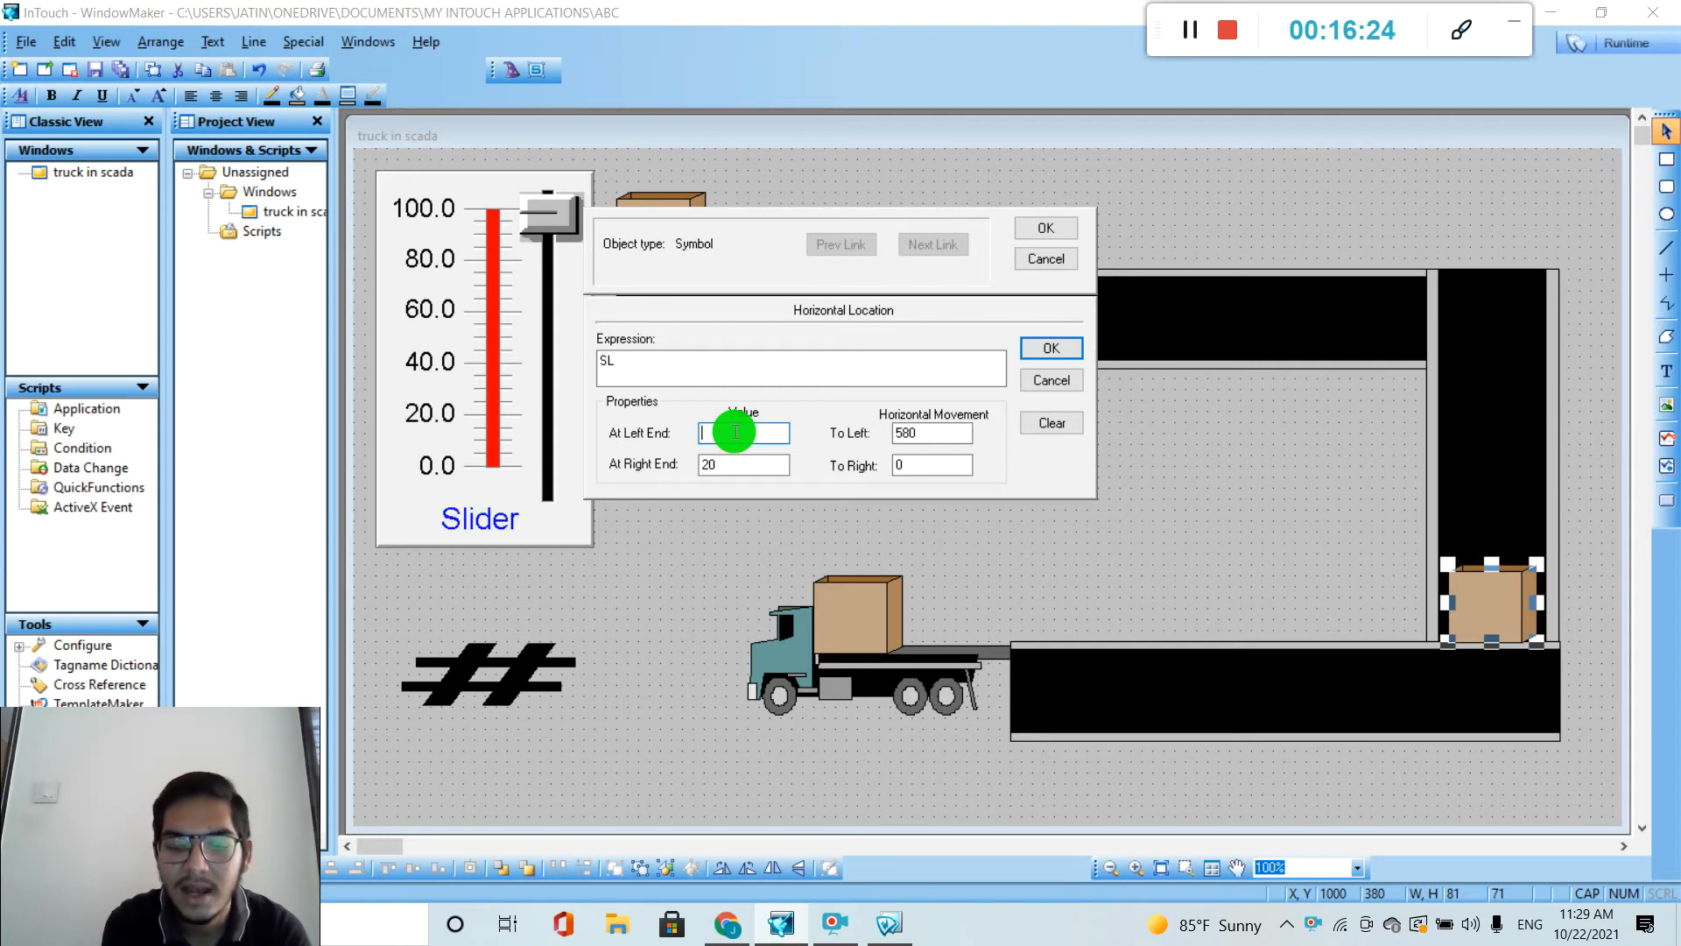
pyautogui.write('100')
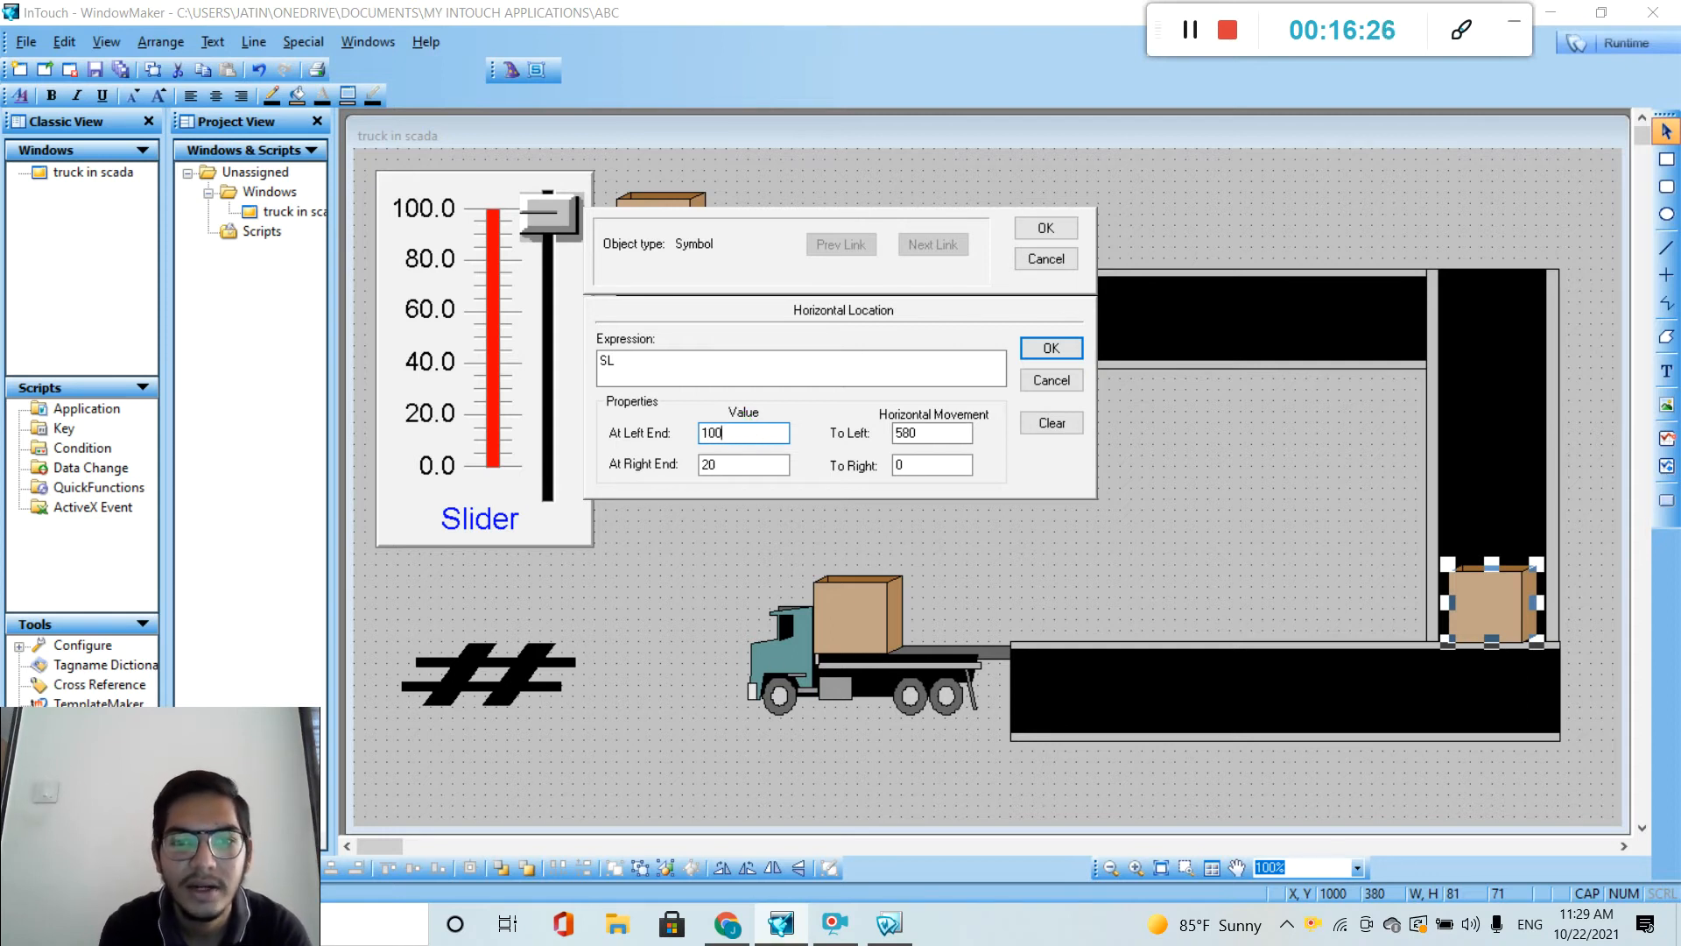
pyautogui.click(736, 465)
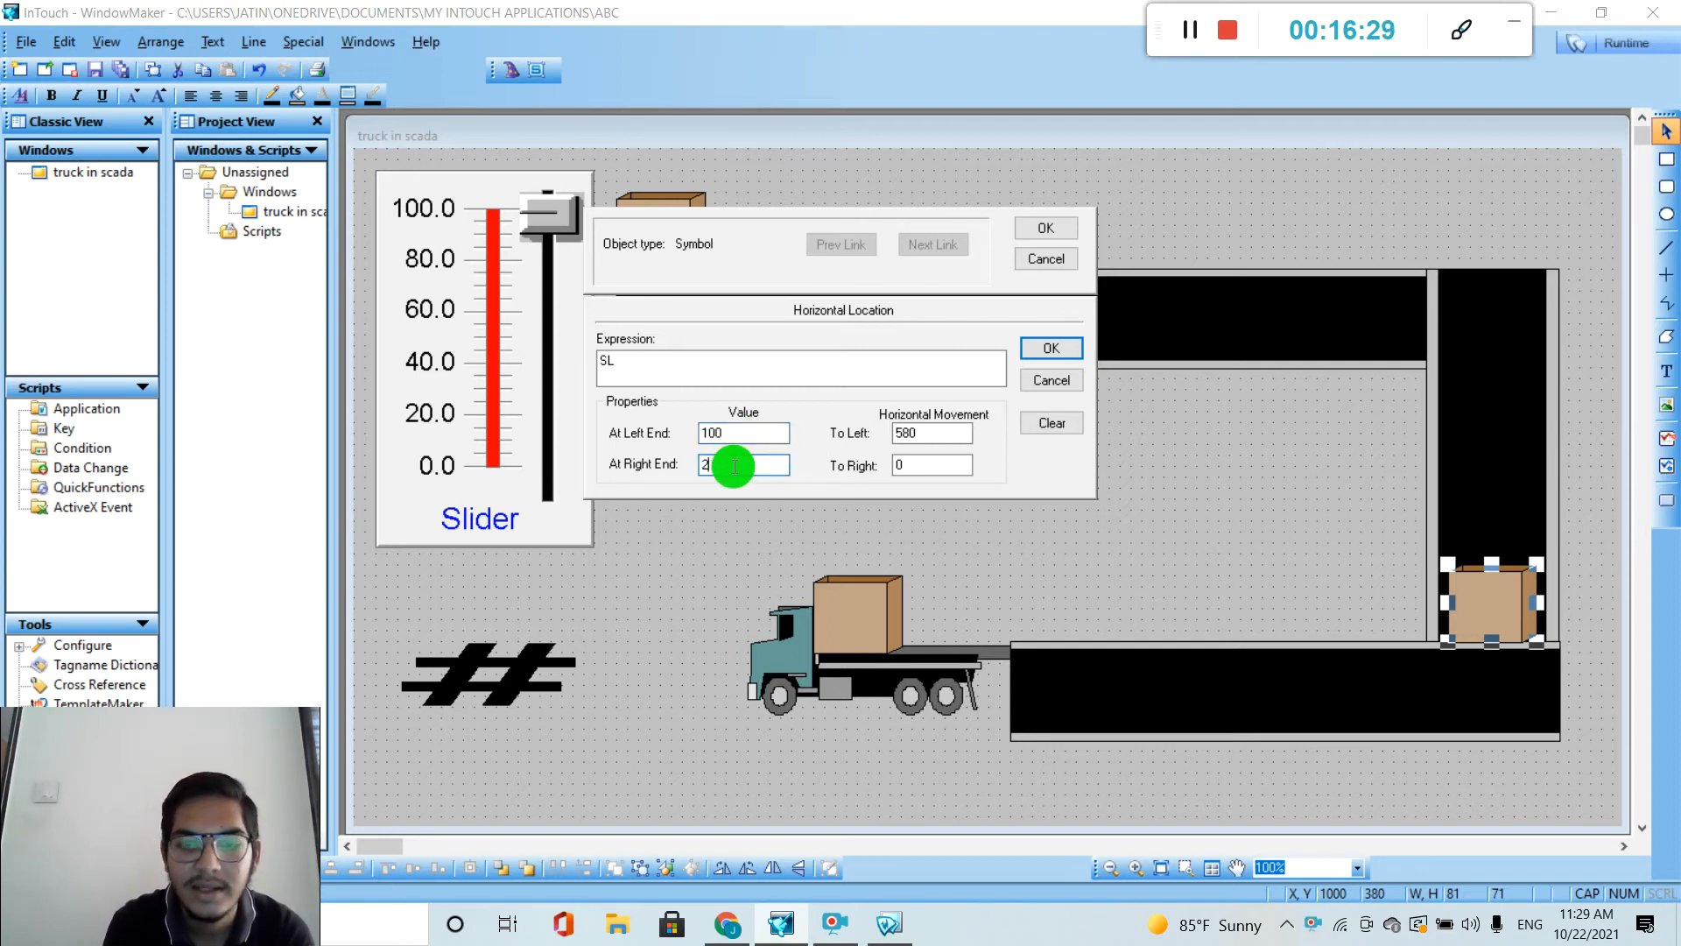
pyautogui.write('40')
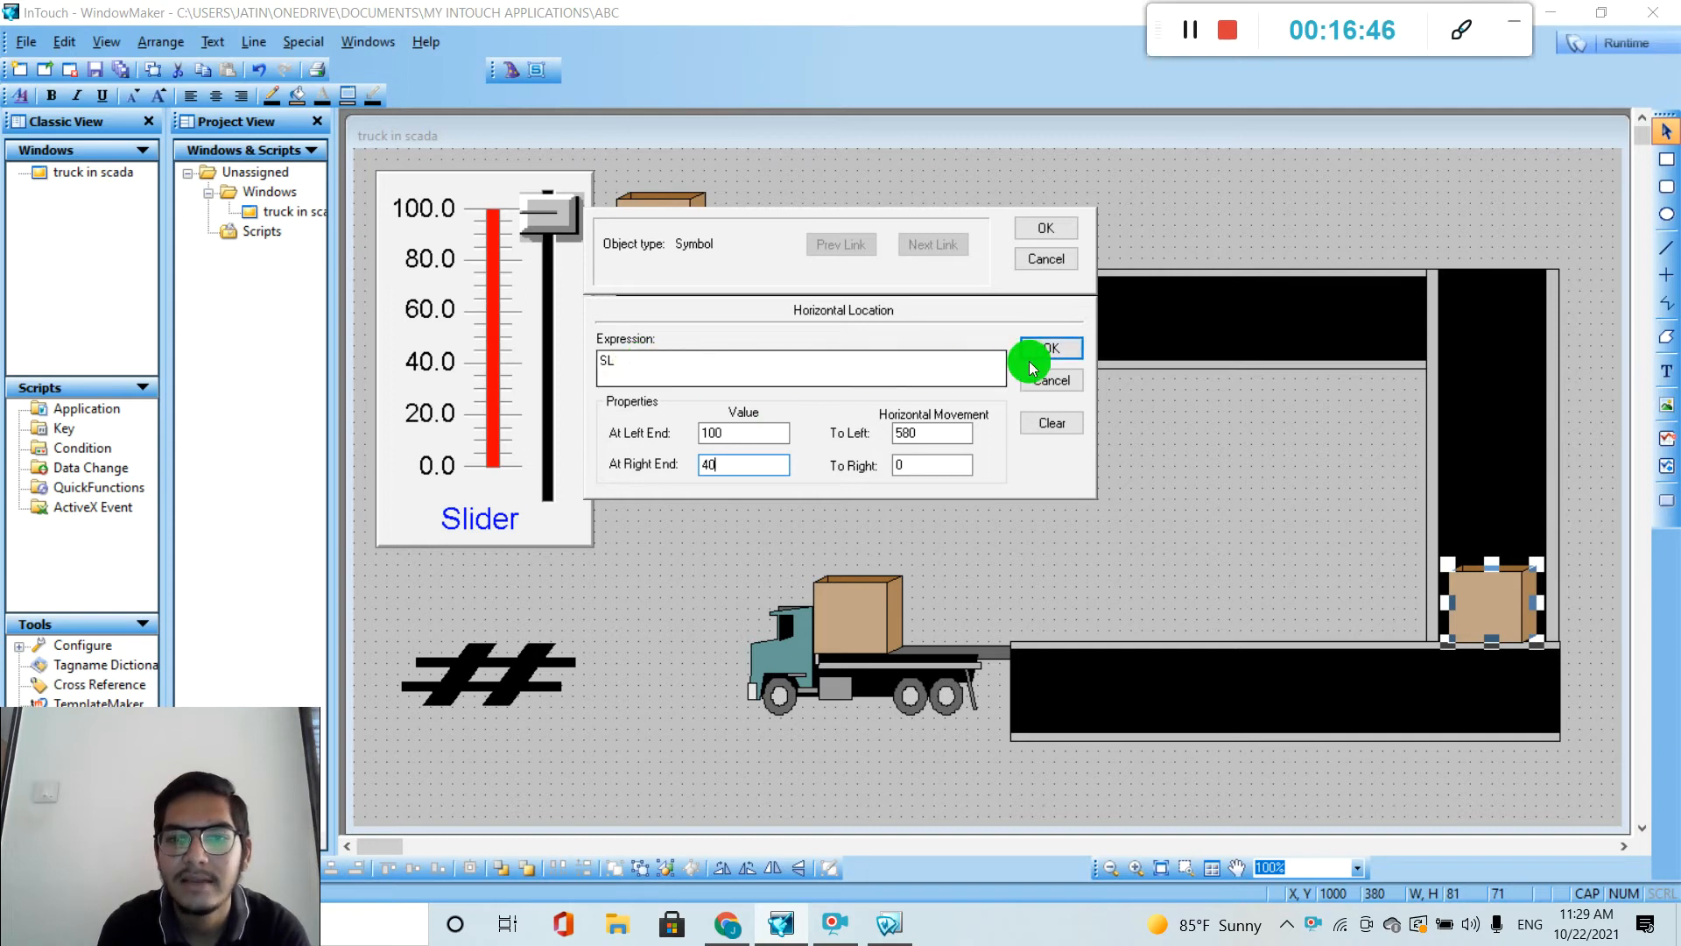
pyautogui.click(1075, 352)
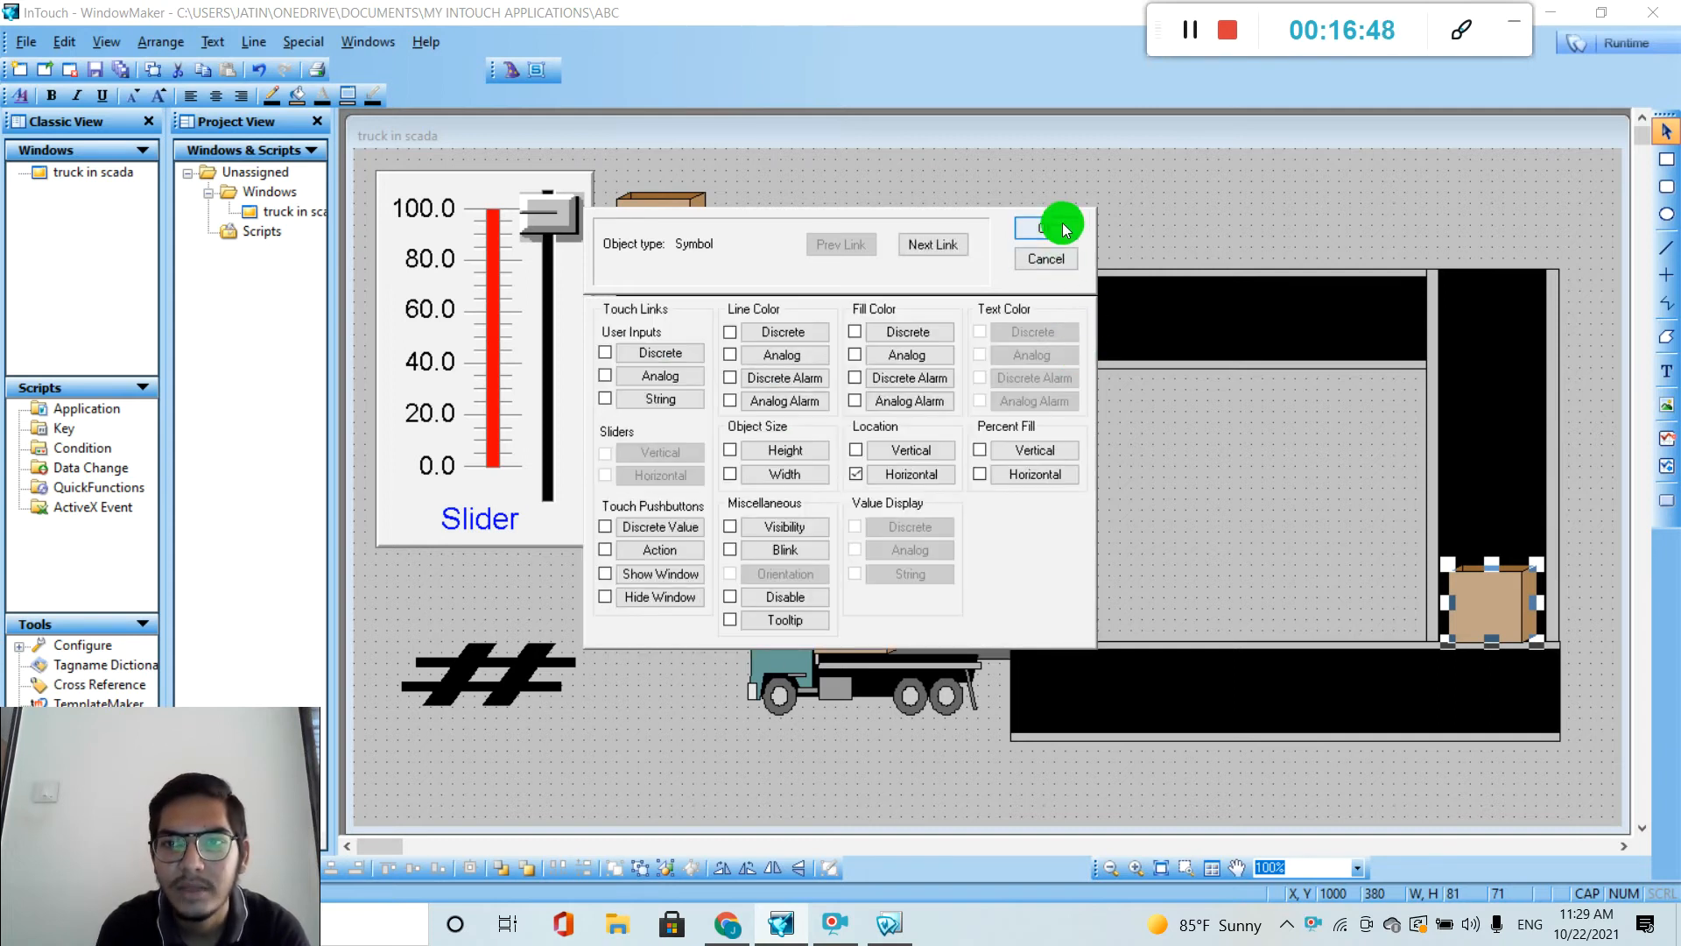
pyautogui.click(1061, 227)
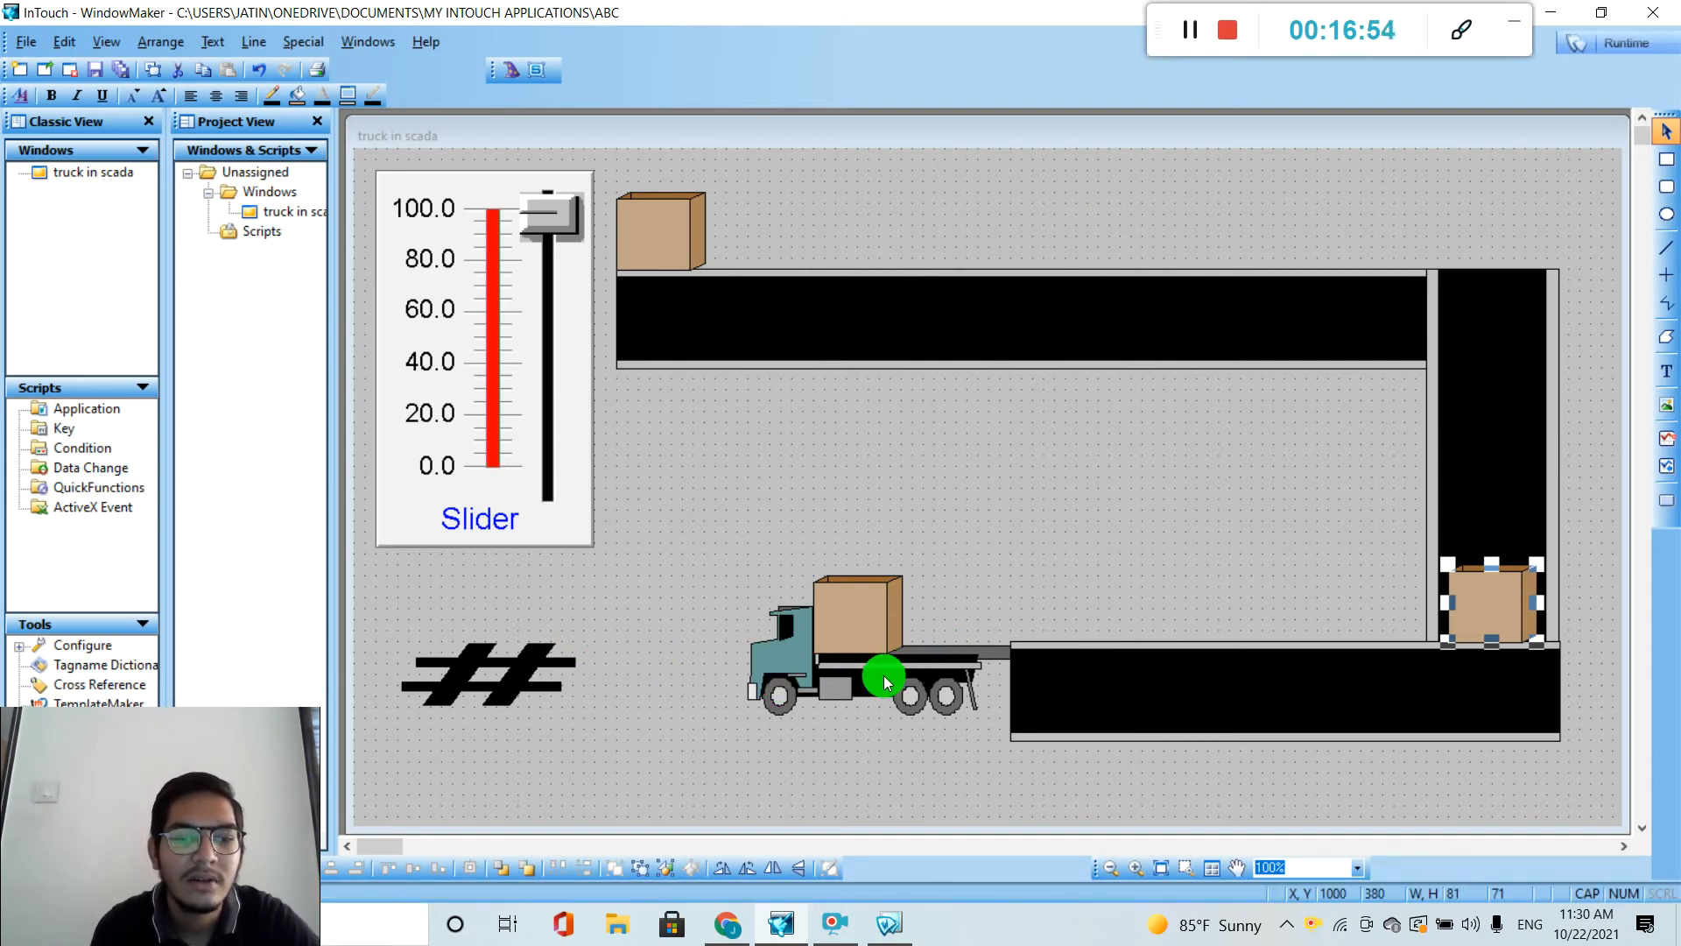
# Delete the box copy standing on the truck's flatbed.
pyautogui.click(810, 689)
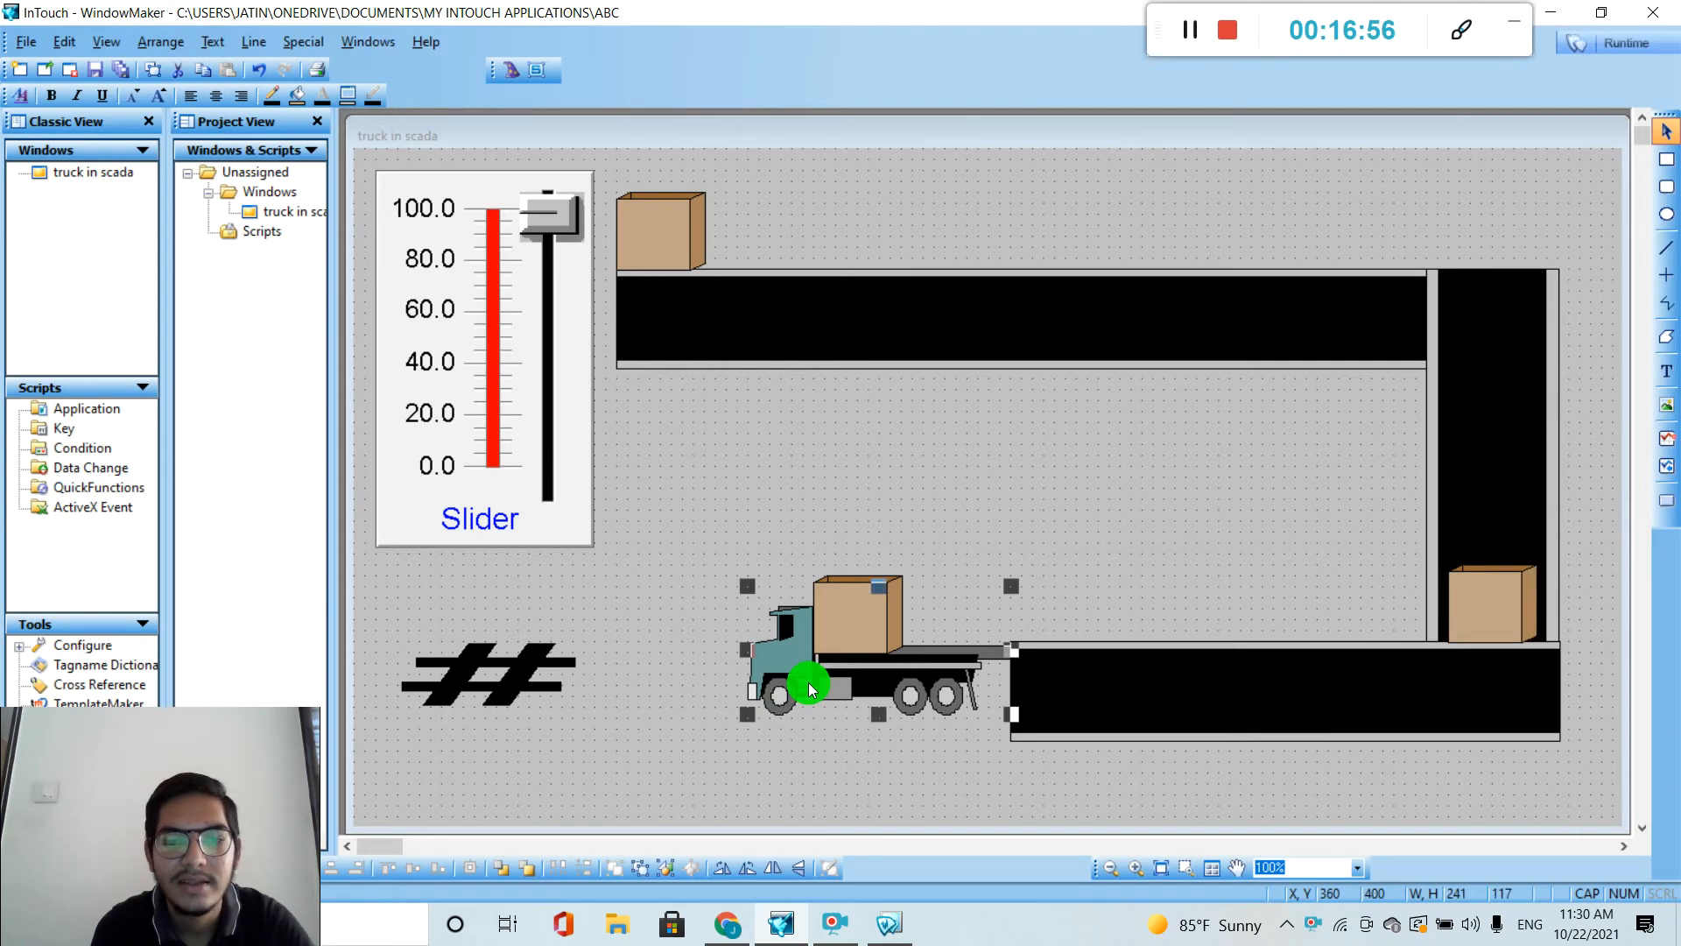
pyautogui.click(864, 627)
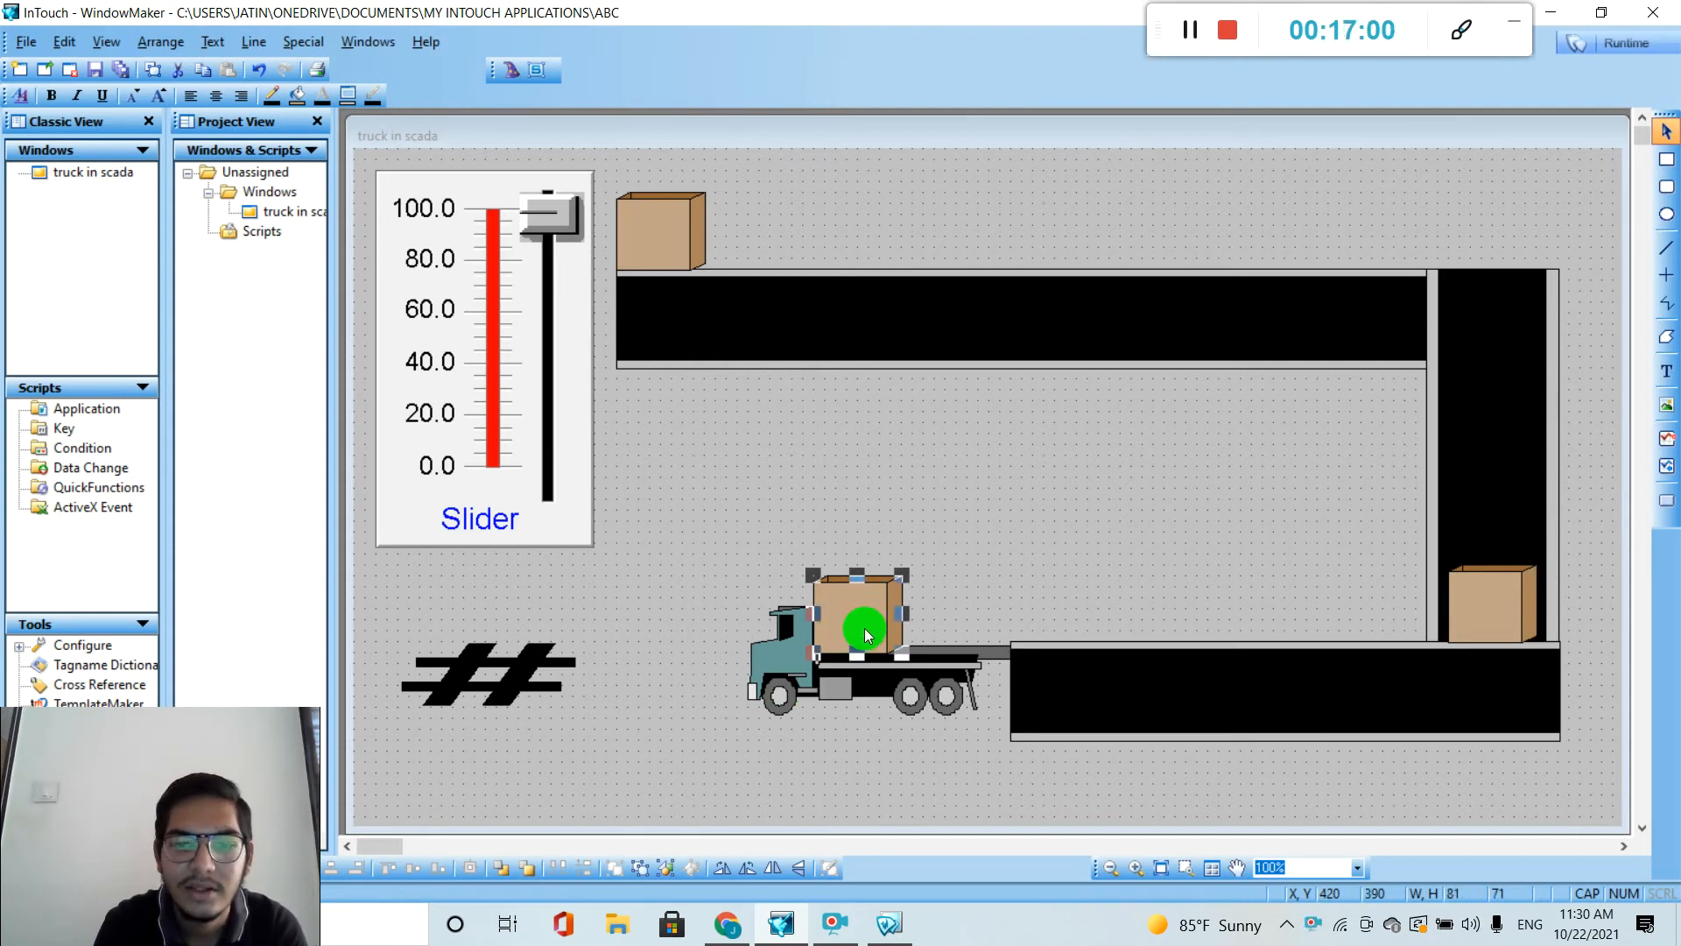
pyautogui.press('Delete')
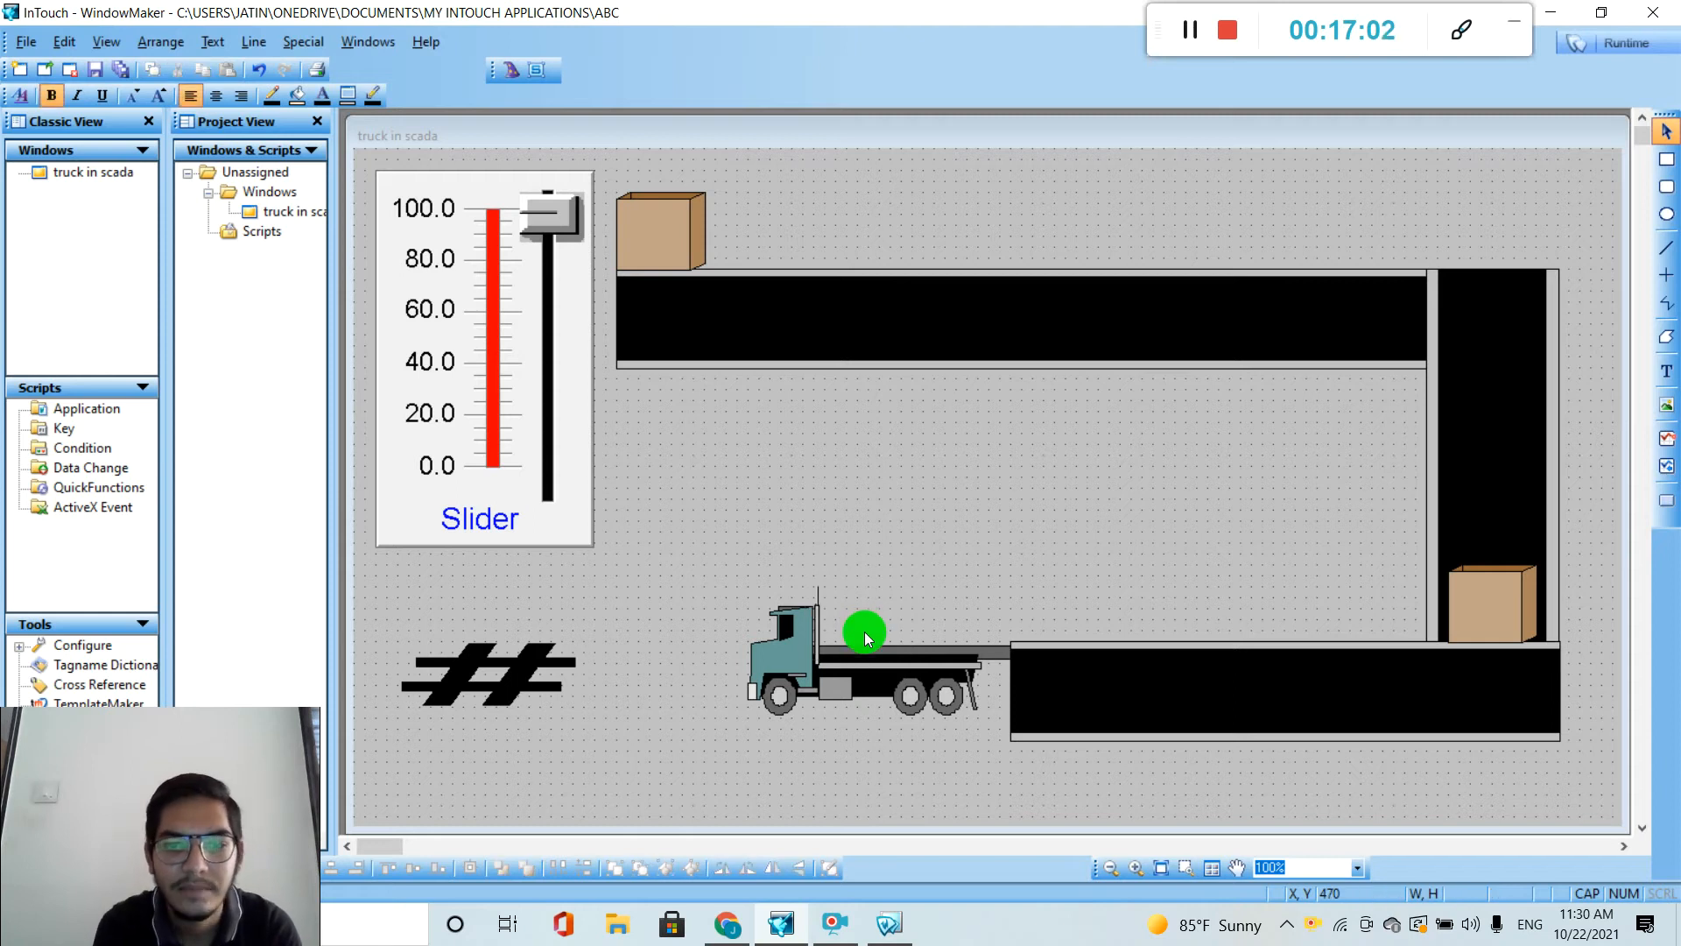
# Duplicate the truck and place the copy at 10, 400 below the slider, moving the ## display to 230, 230 to make room.
pyautogui.click(865, 658)
pyautogui.hotkey('ctrl', 'd')
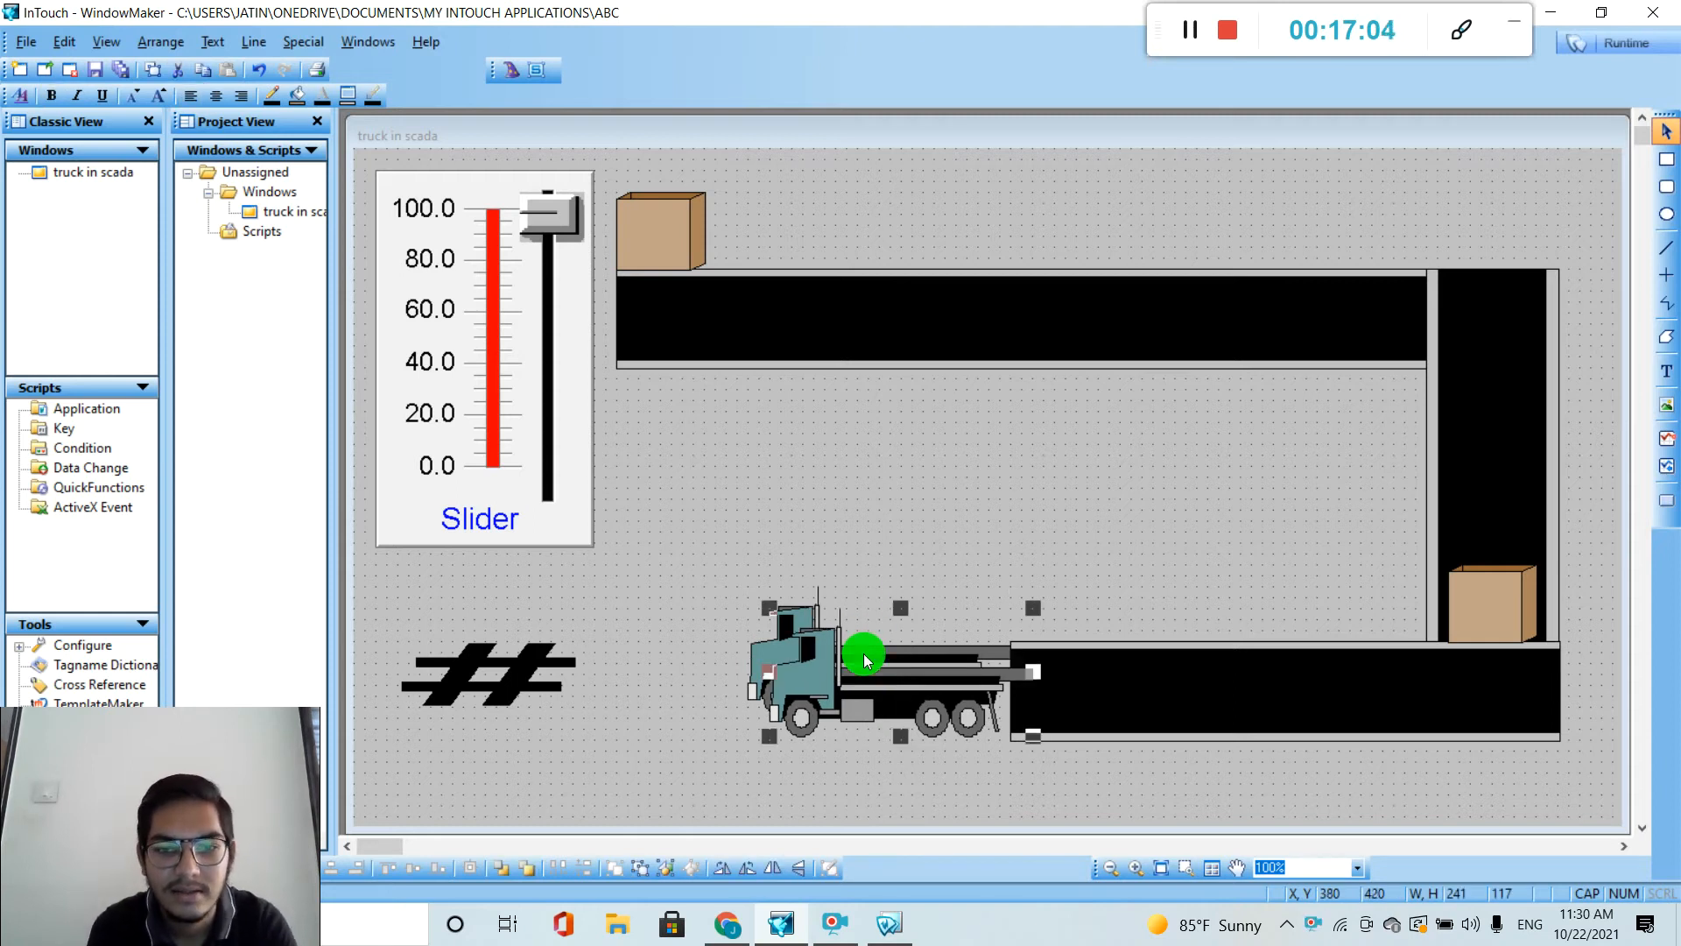
pyautogui.moveTo(858, 696); pyautogui.dragTo(443, 687)
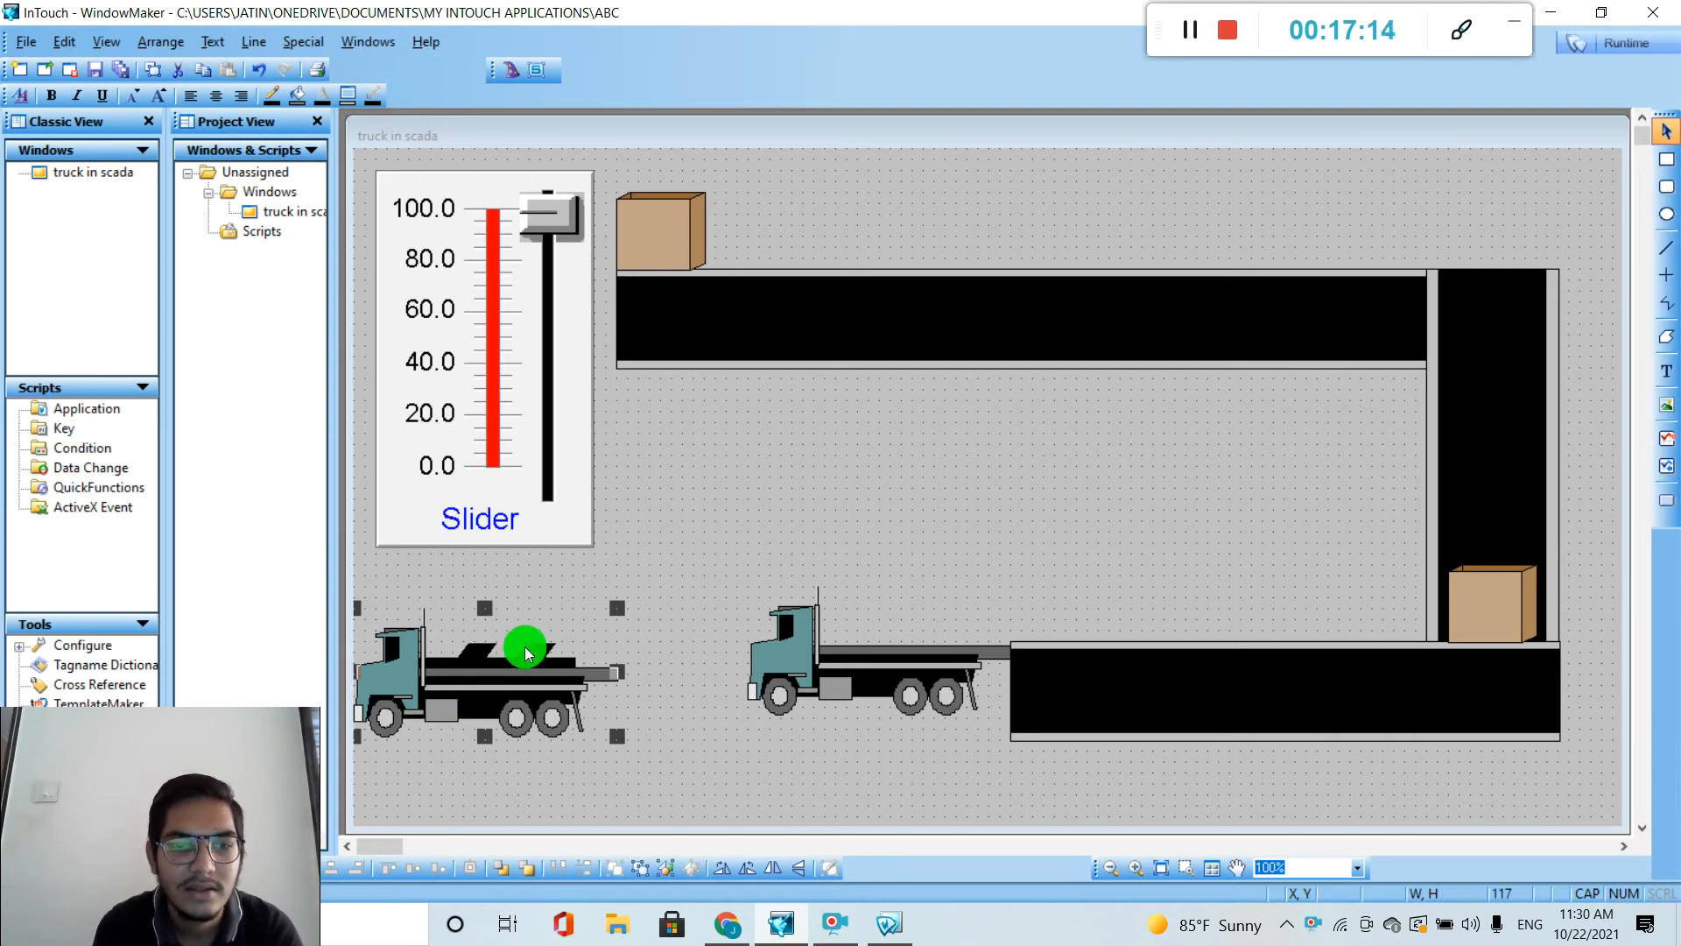
pyautogui.moveTo(496, 675); pyautogui.dragTo(932, 841)
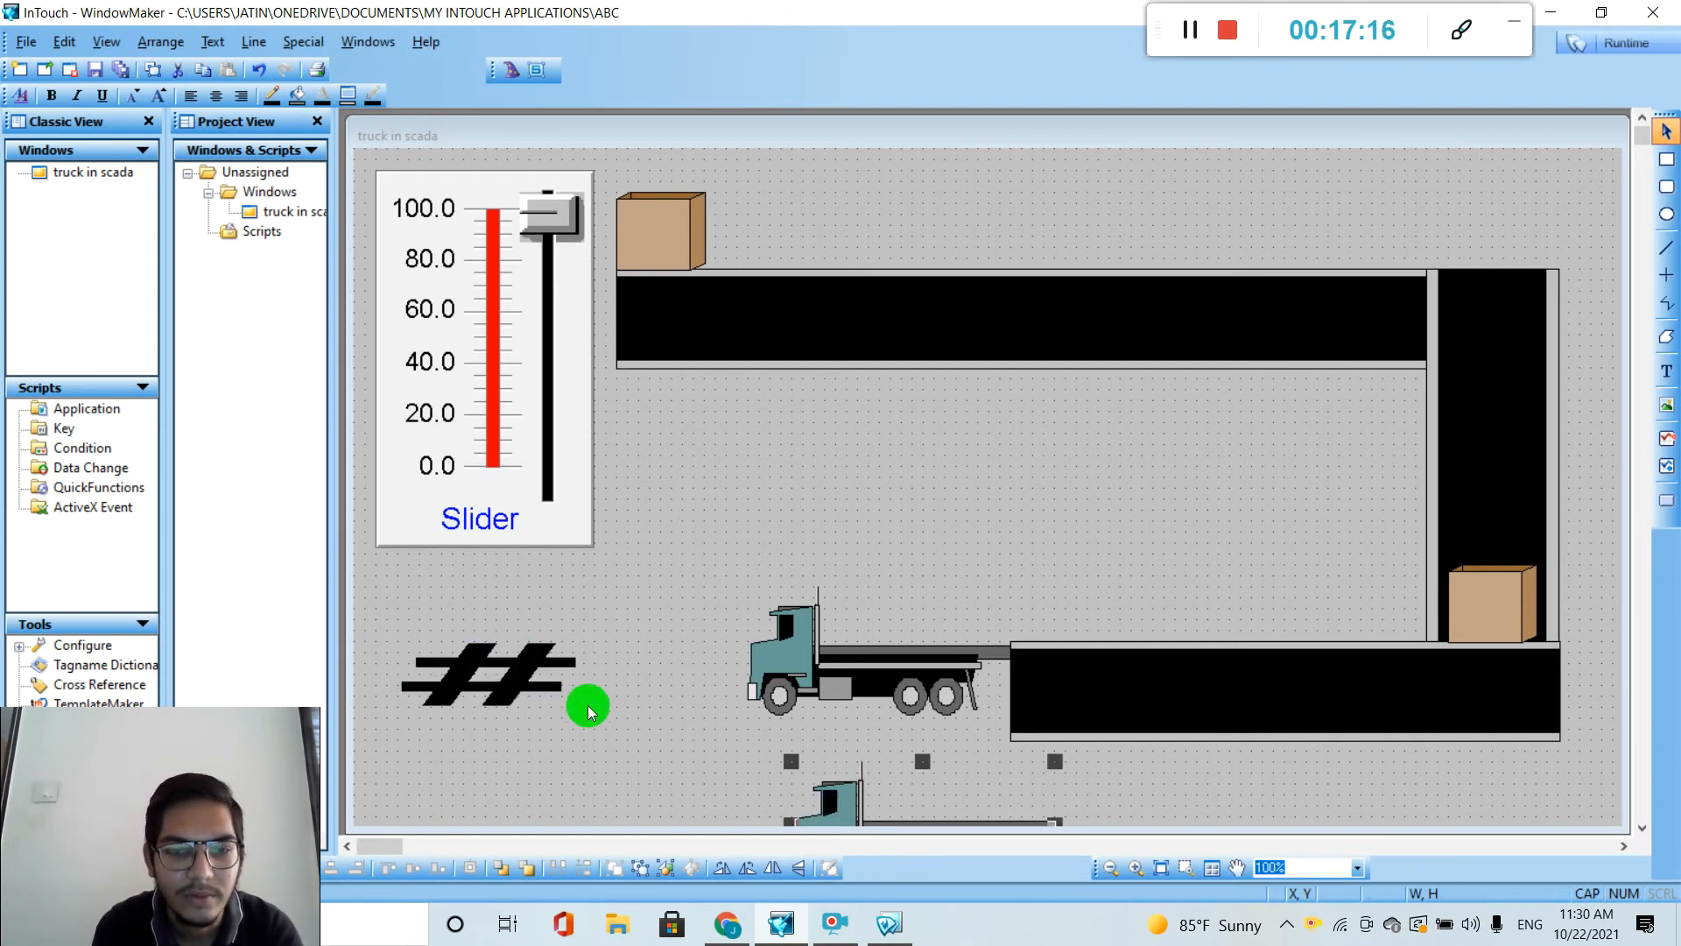
pyautogui.click(504, 691)
pyautogui.moveTo(504, 690); pyautogui.dragTo(728, 463)
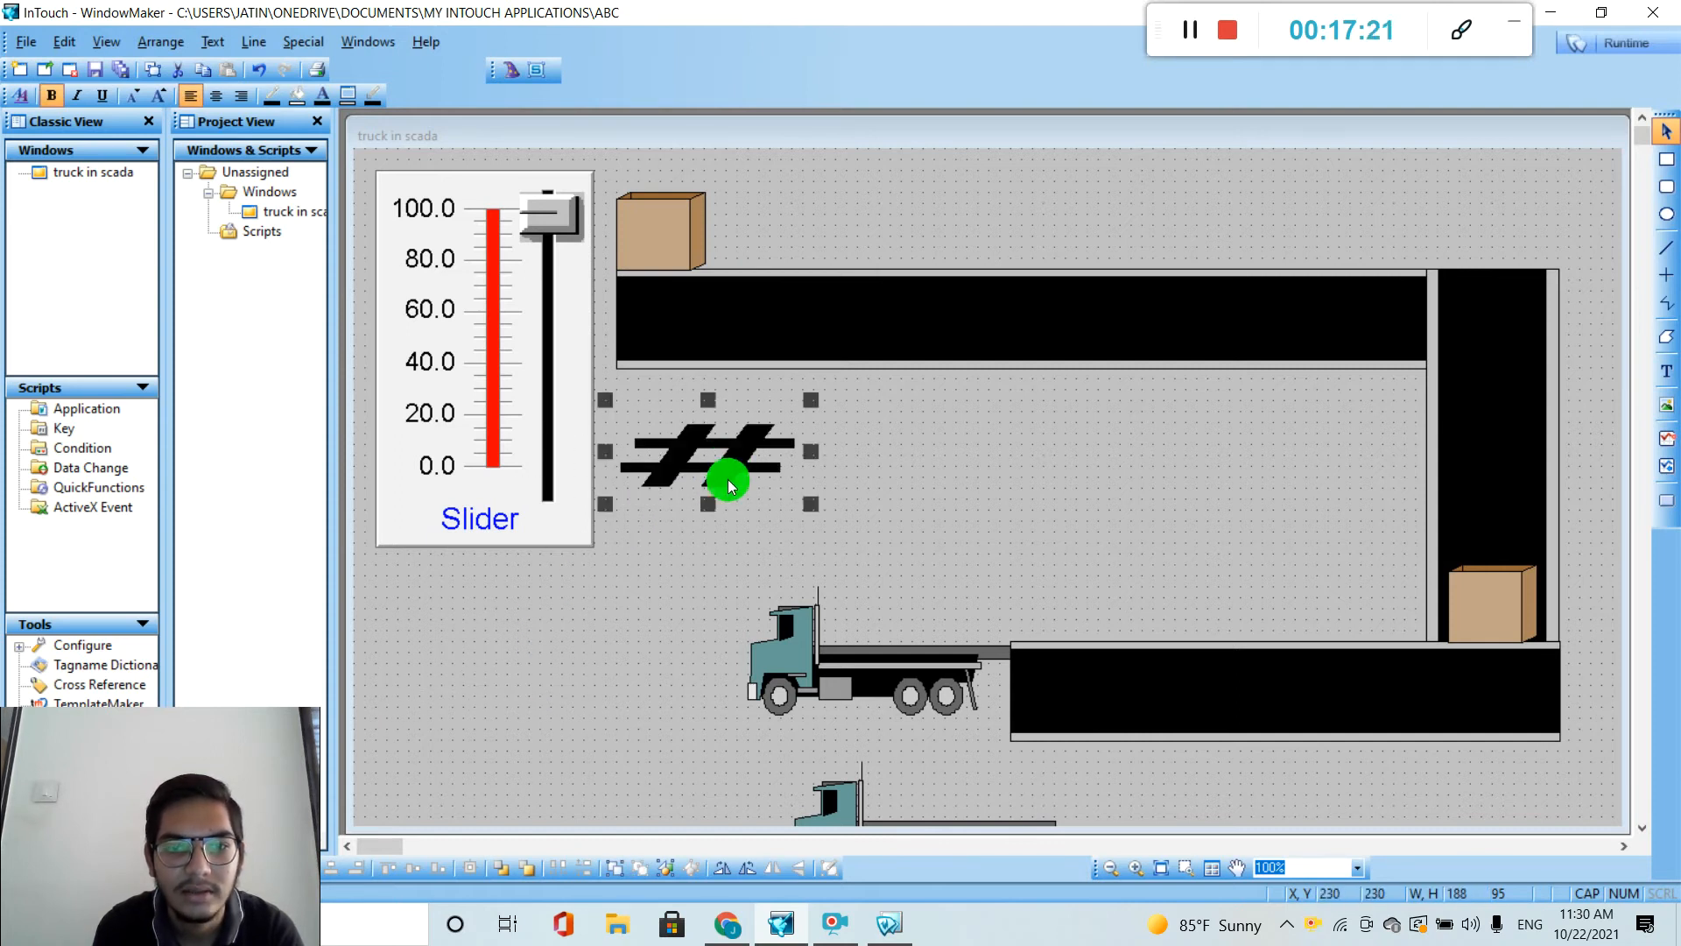
pyautogui.moveTo(844, 787); pyautogui.dragTo(455, 630)
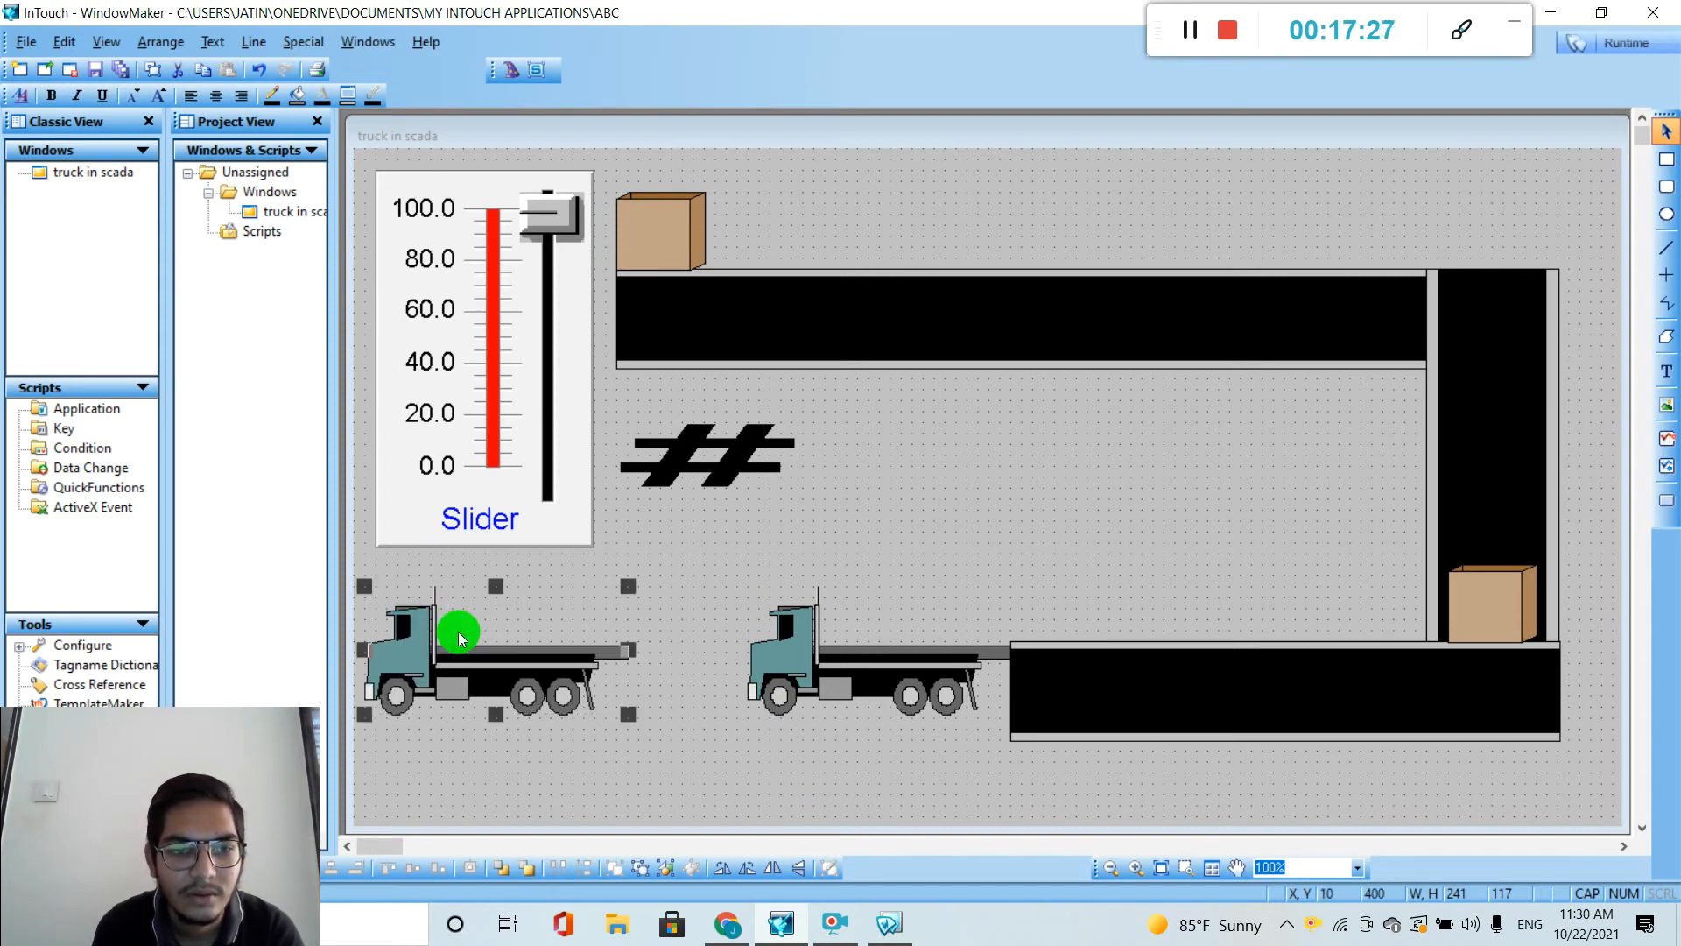
pyautogui.click(878, 636)
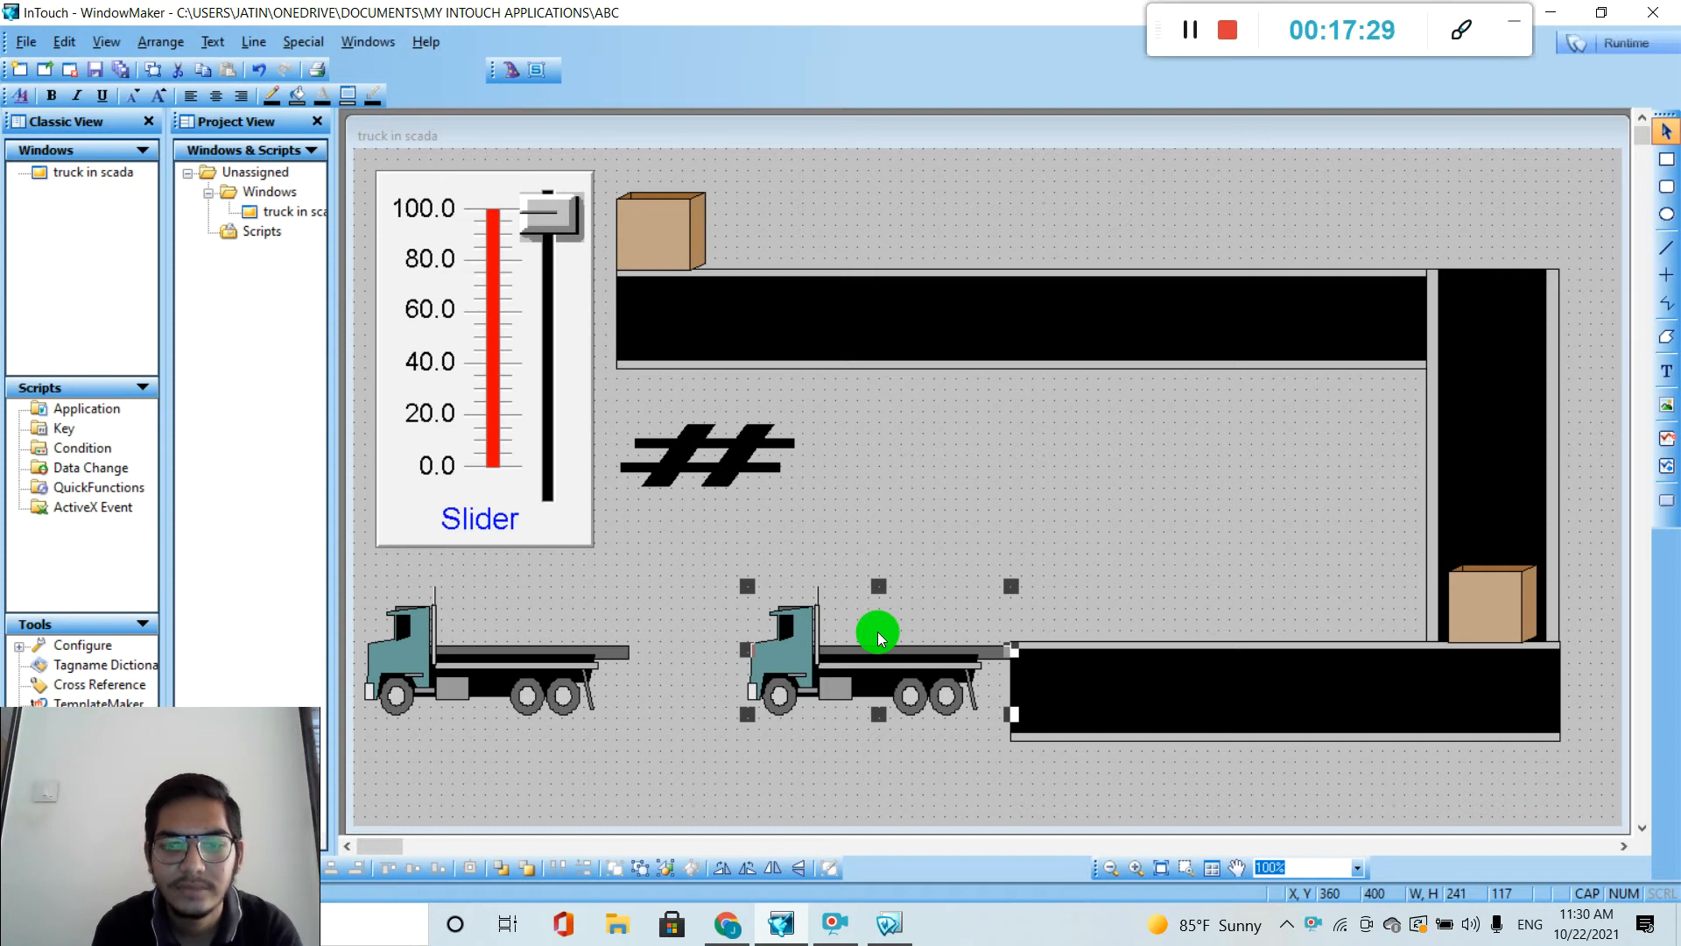
pyautogui.hotkey('ctrl', 'd')
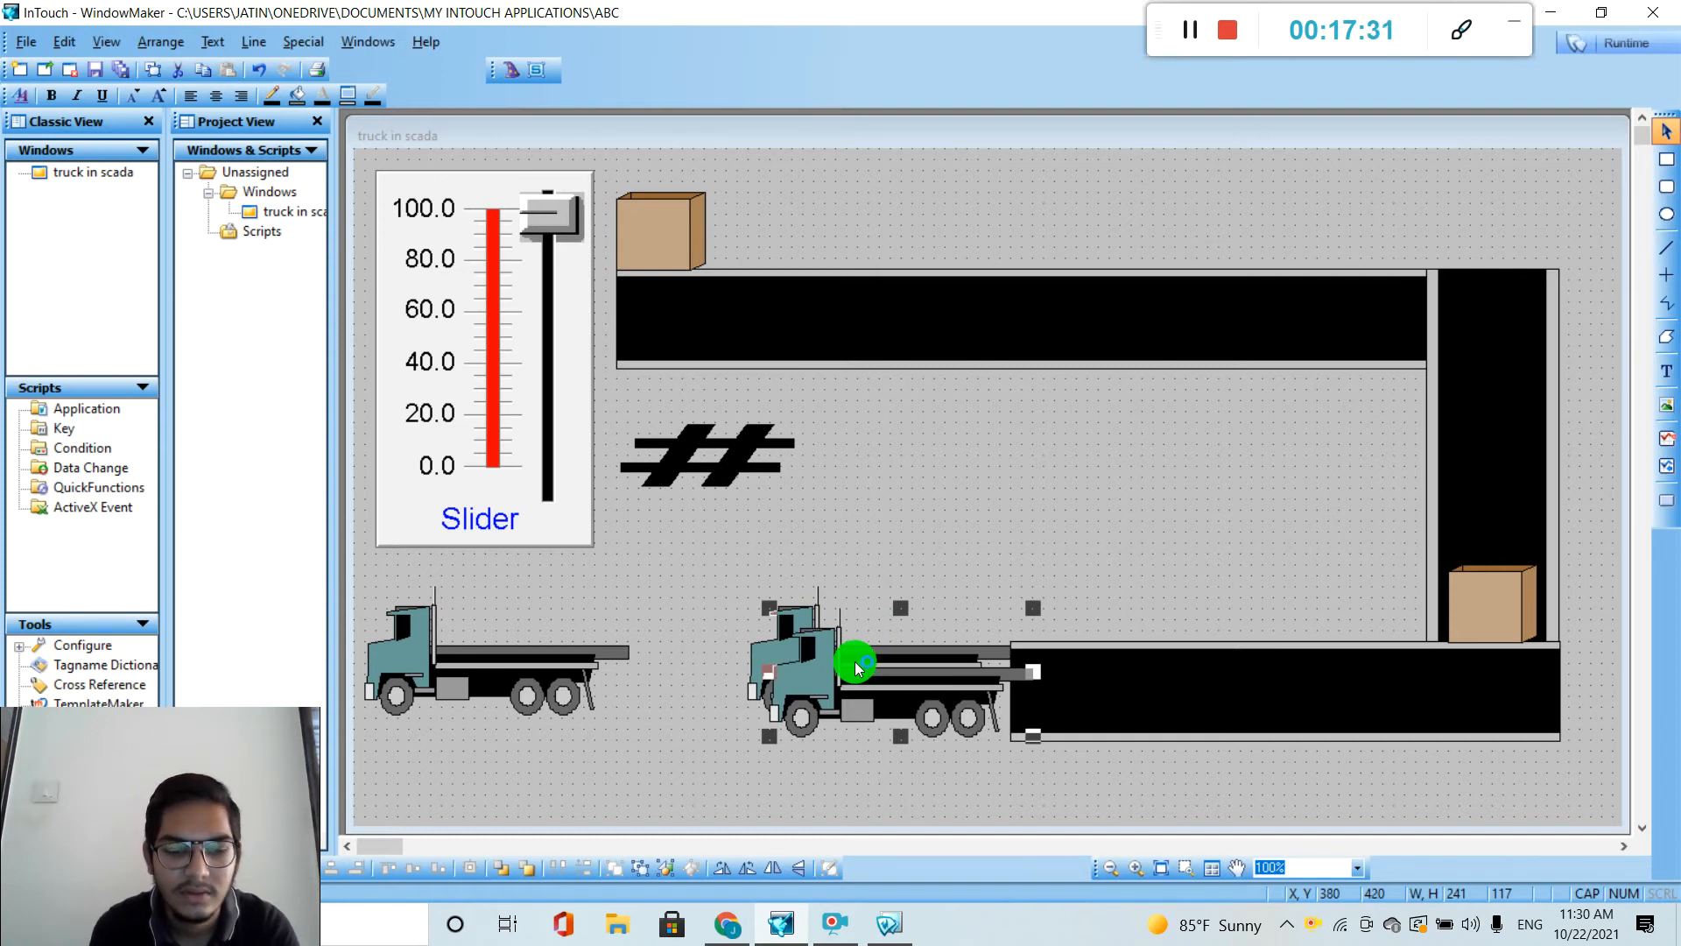
pyautogui.press('Delete')
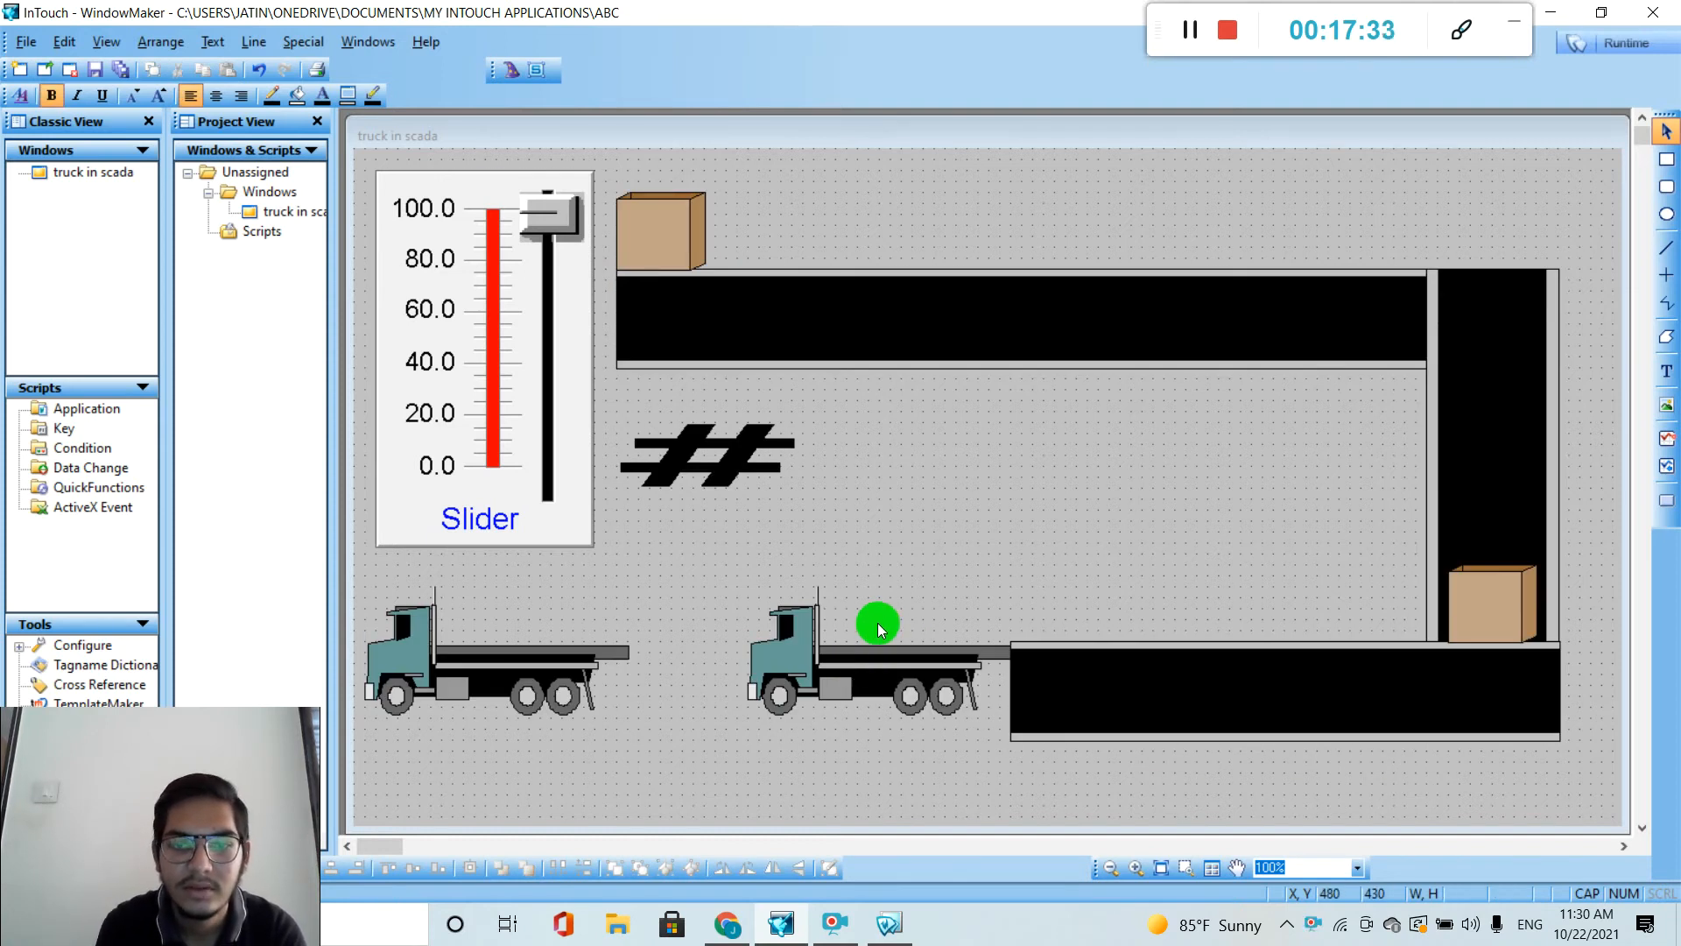
# Duplicate the lower-belt box onto the original truck's flatbed at 420, 390 and place another copy on the duplicate truck at 70, 390.
pyautogui.click(1513, 611)
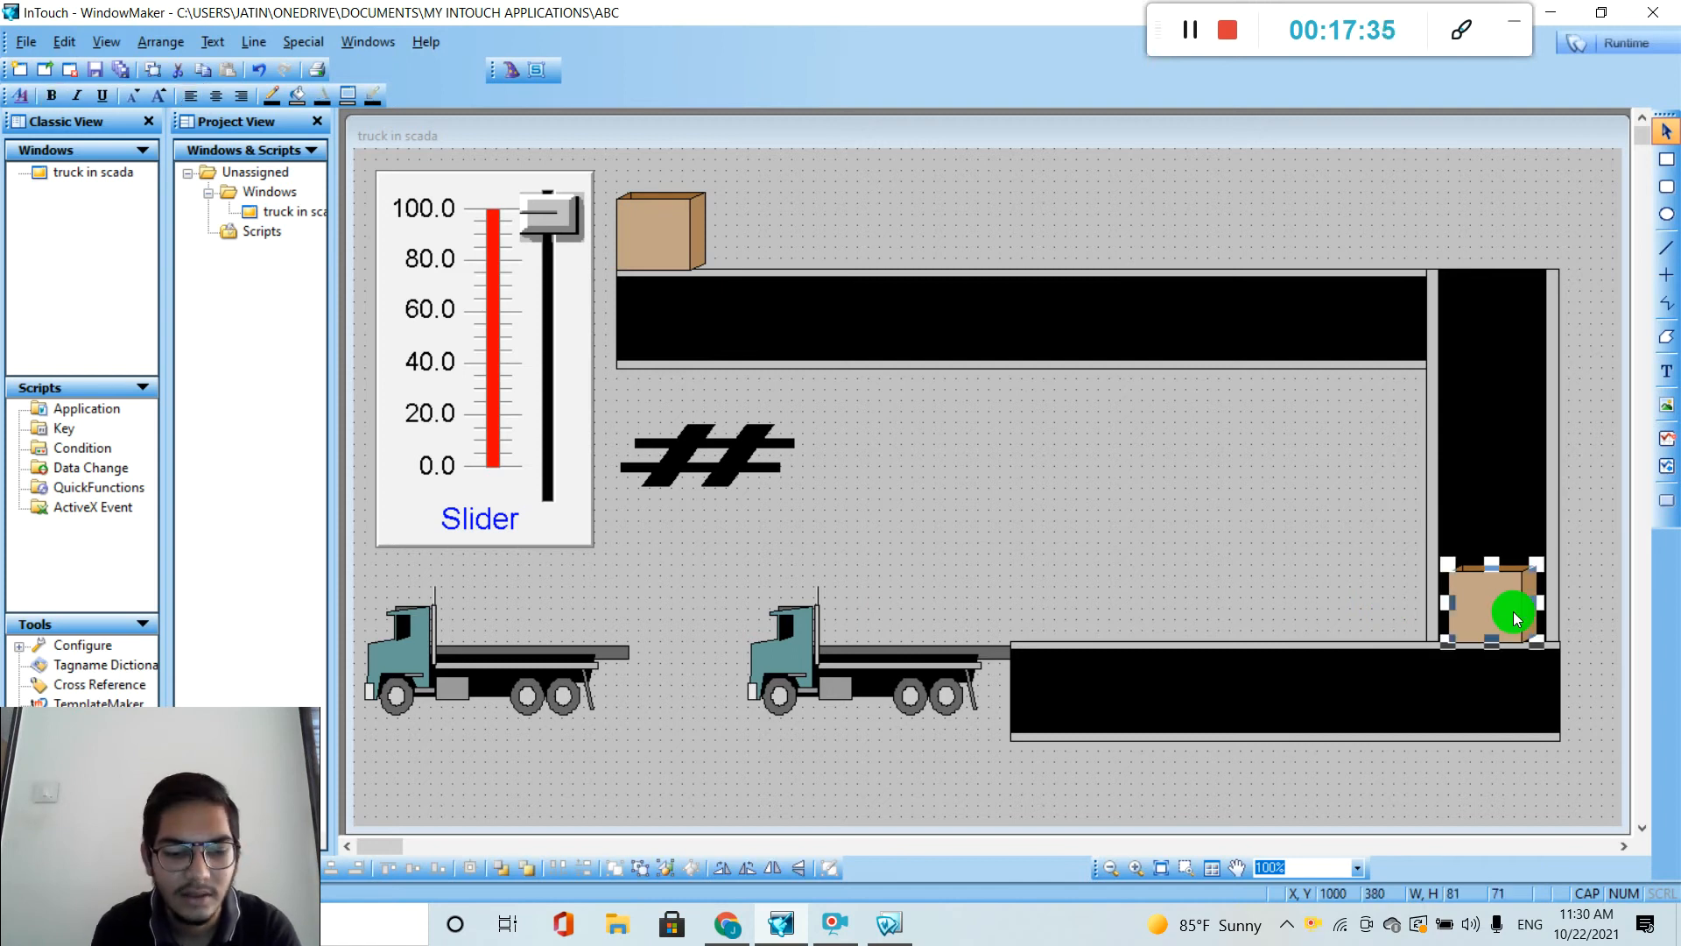
pyautogui.hotkey('ctrl', 'd')
pyautogui.press('Escape')
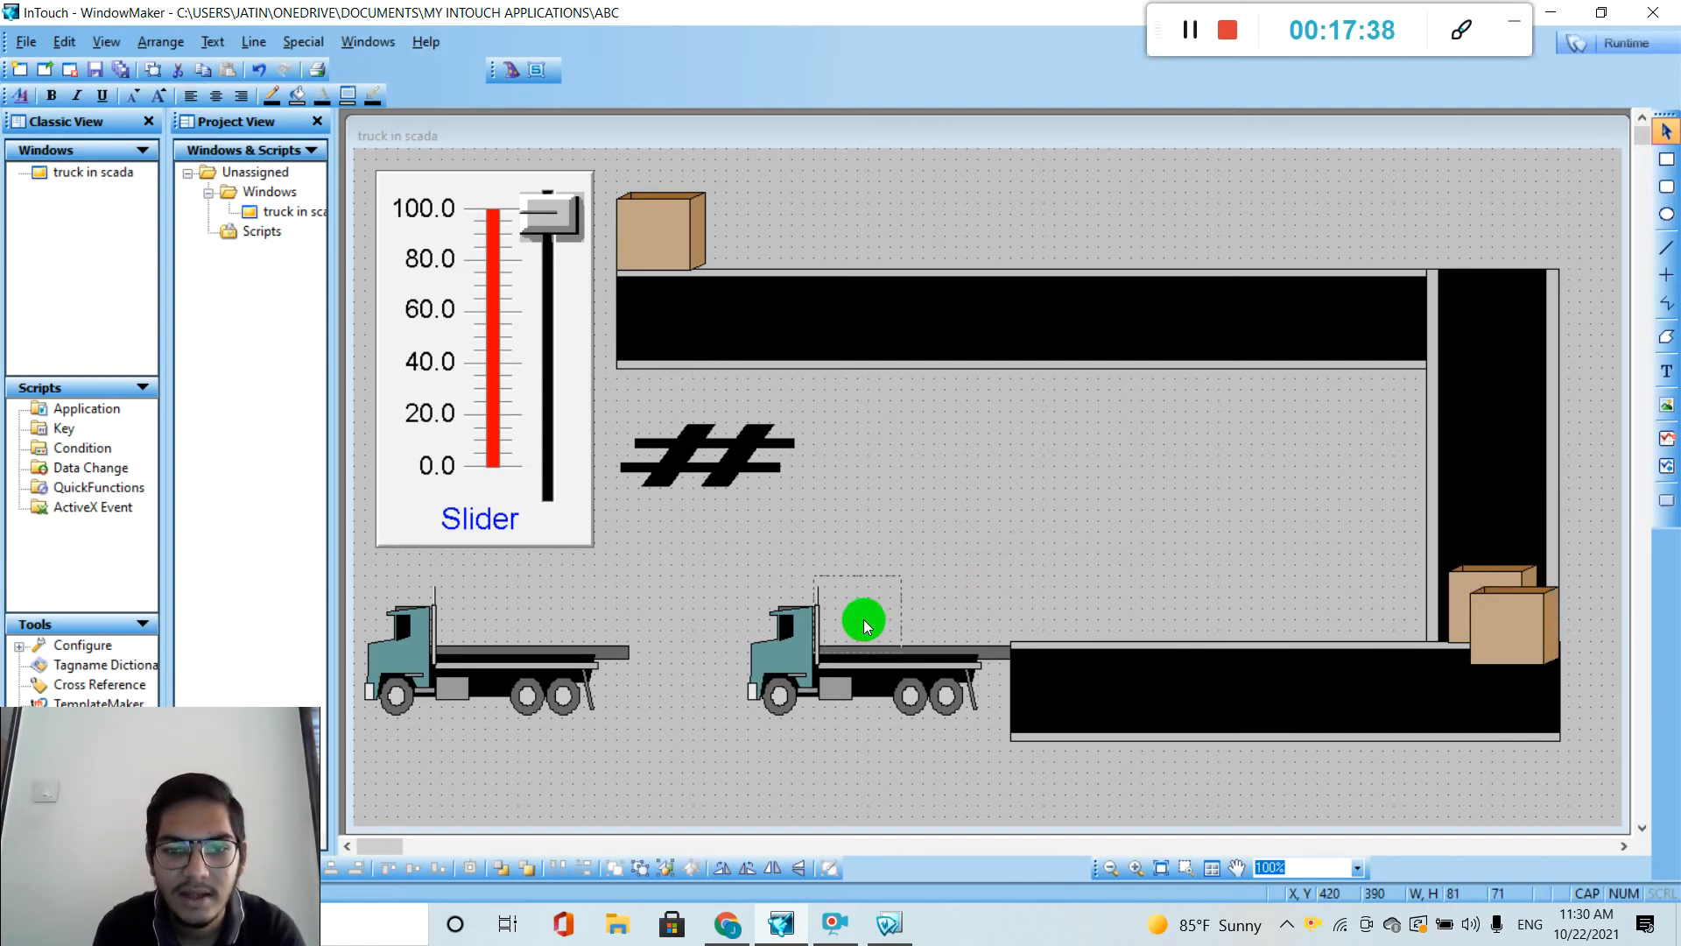
pyautogui.moveTo(863, 618); pyautogui.dragTo(866, 620)
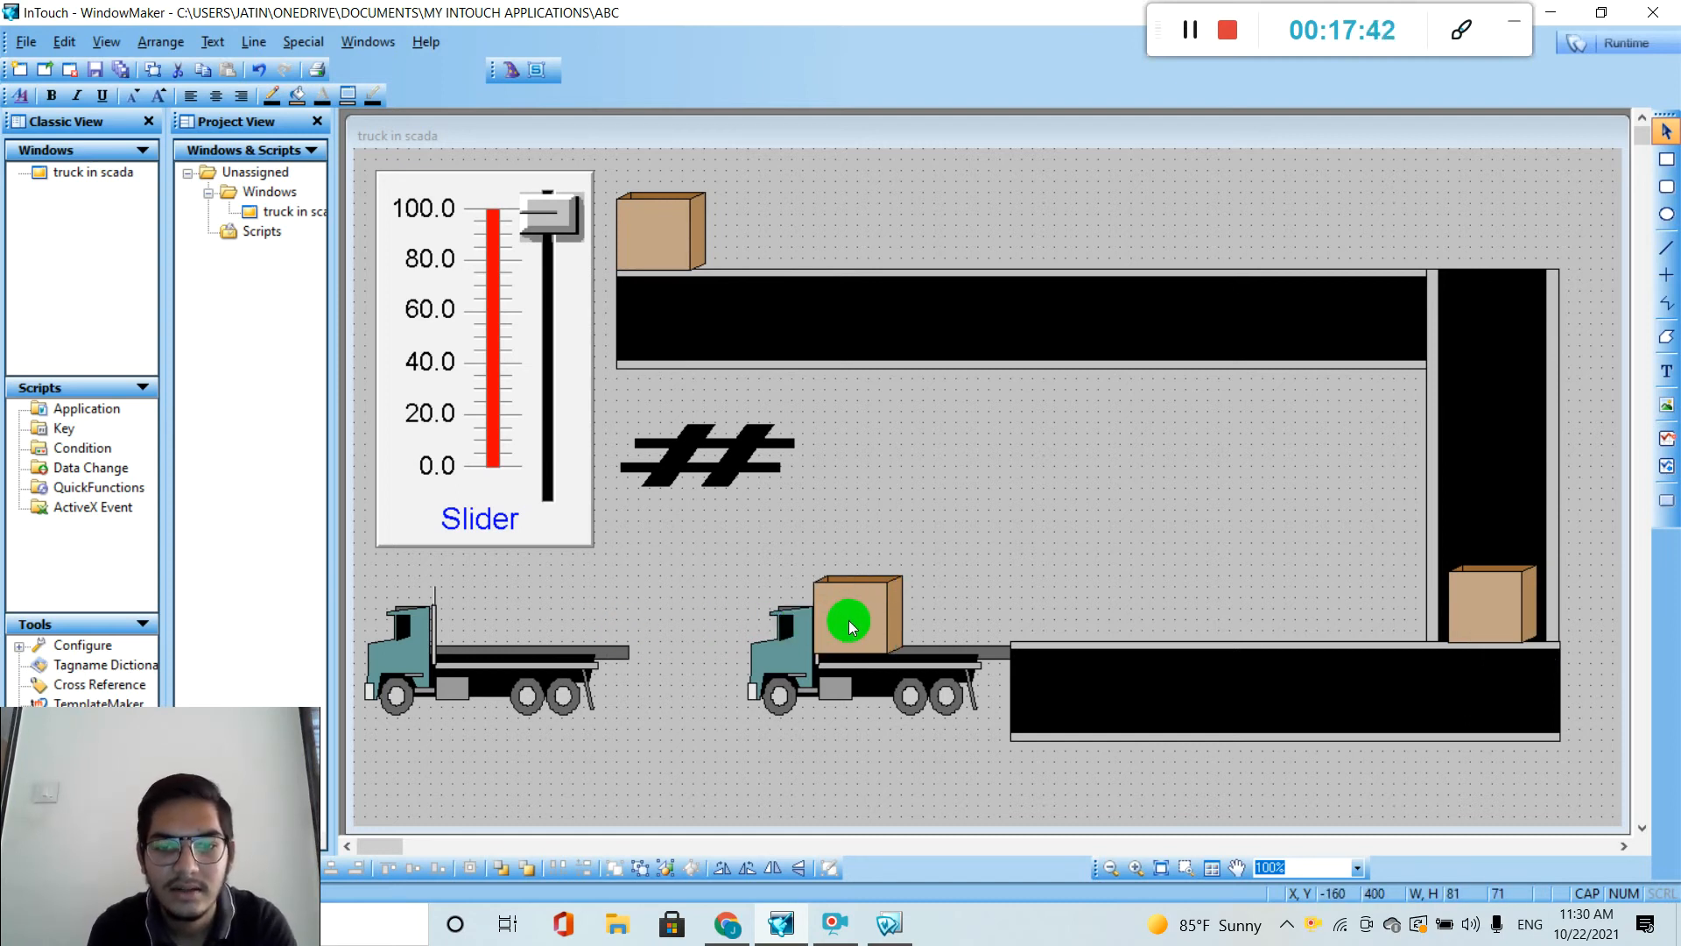
pyautogui.hotkey('ctrl', 'd')
pyautogui.moveTo(886, 631); pyautogui.dragTo(479, 605)
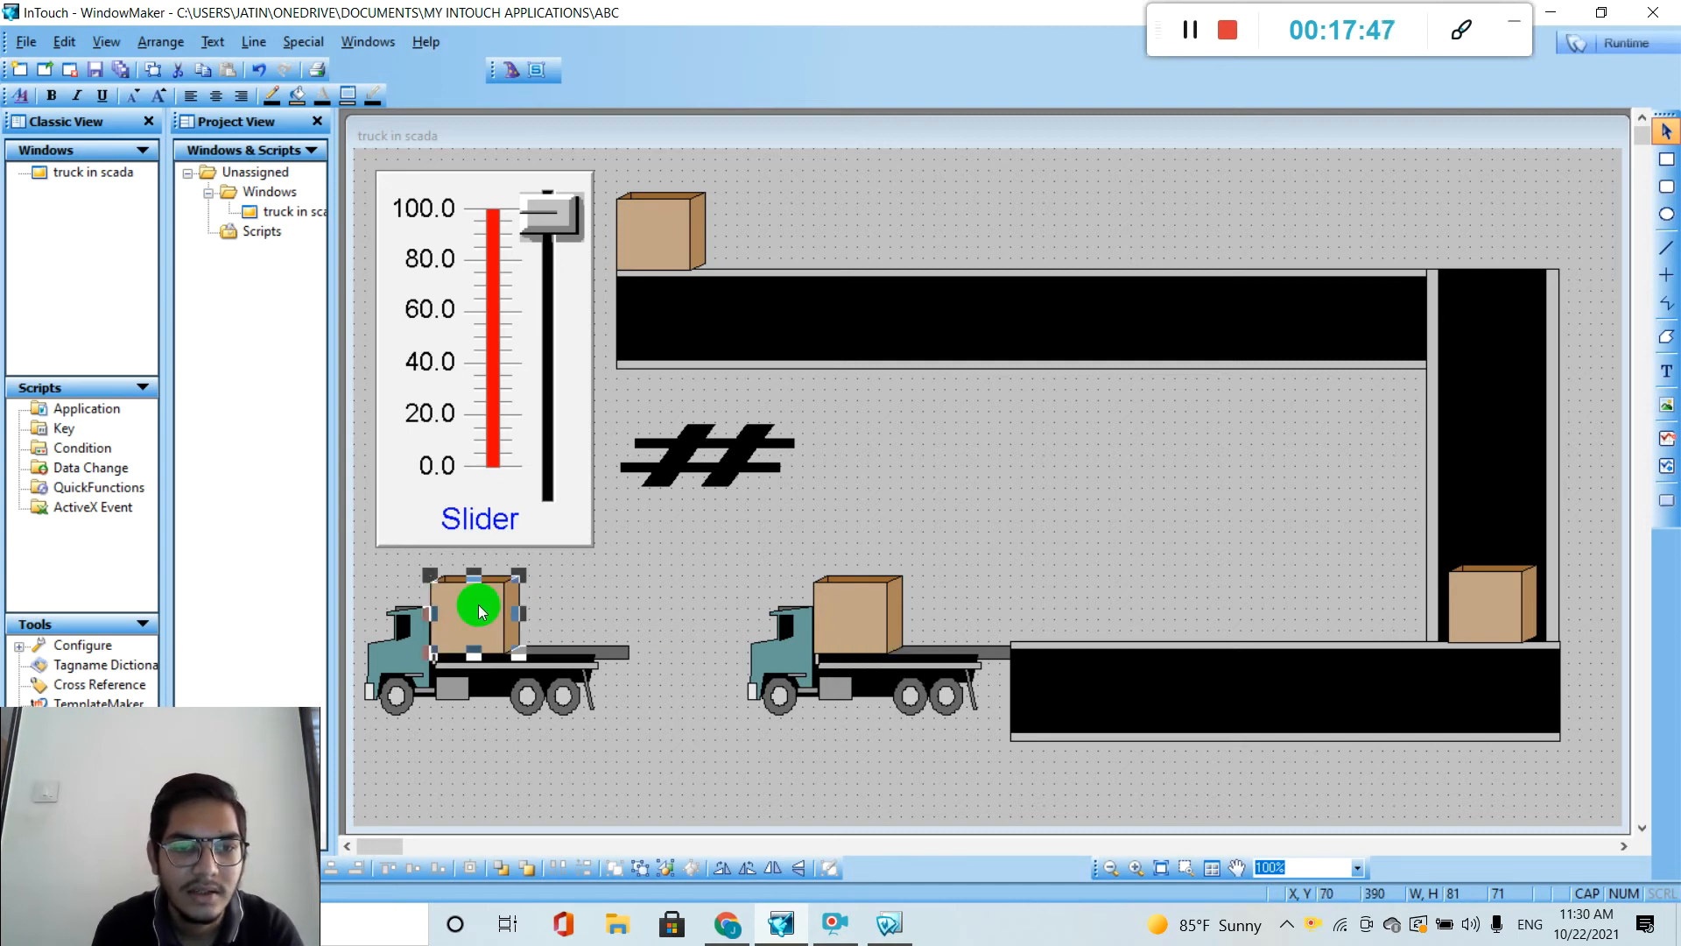
# In the horizontal location link of the box on the original truck's flatbed, set the movement to 350 left and 0 right.
pyautogui.click(876, 624)
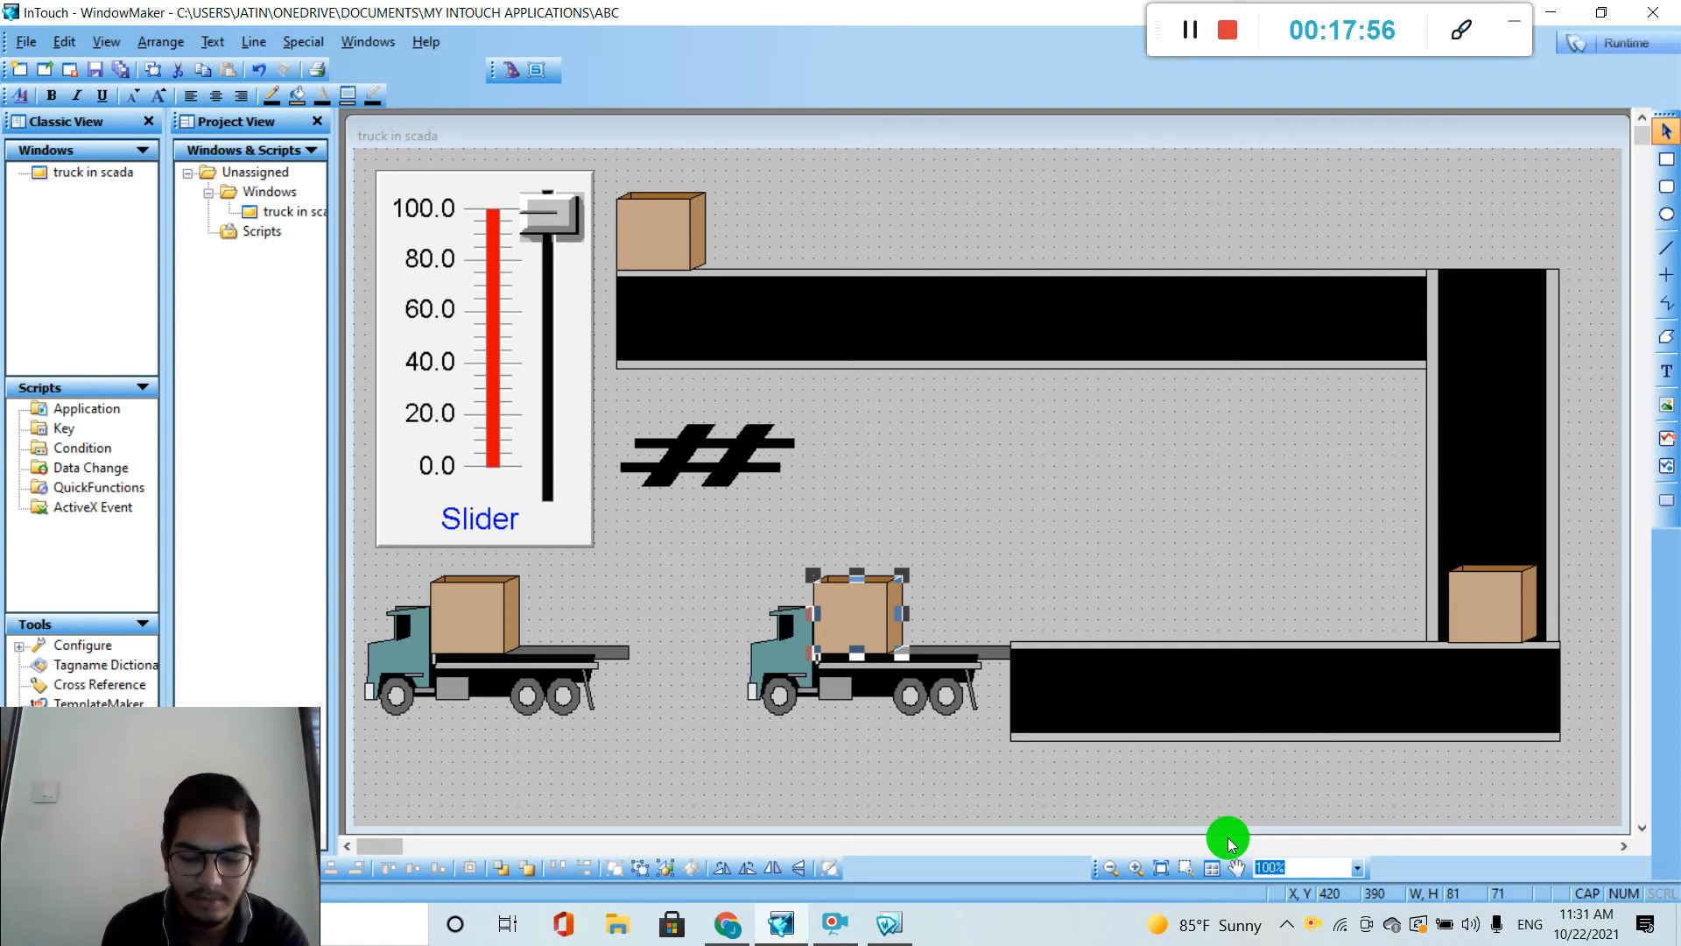
pyautogui.click(514, 617)
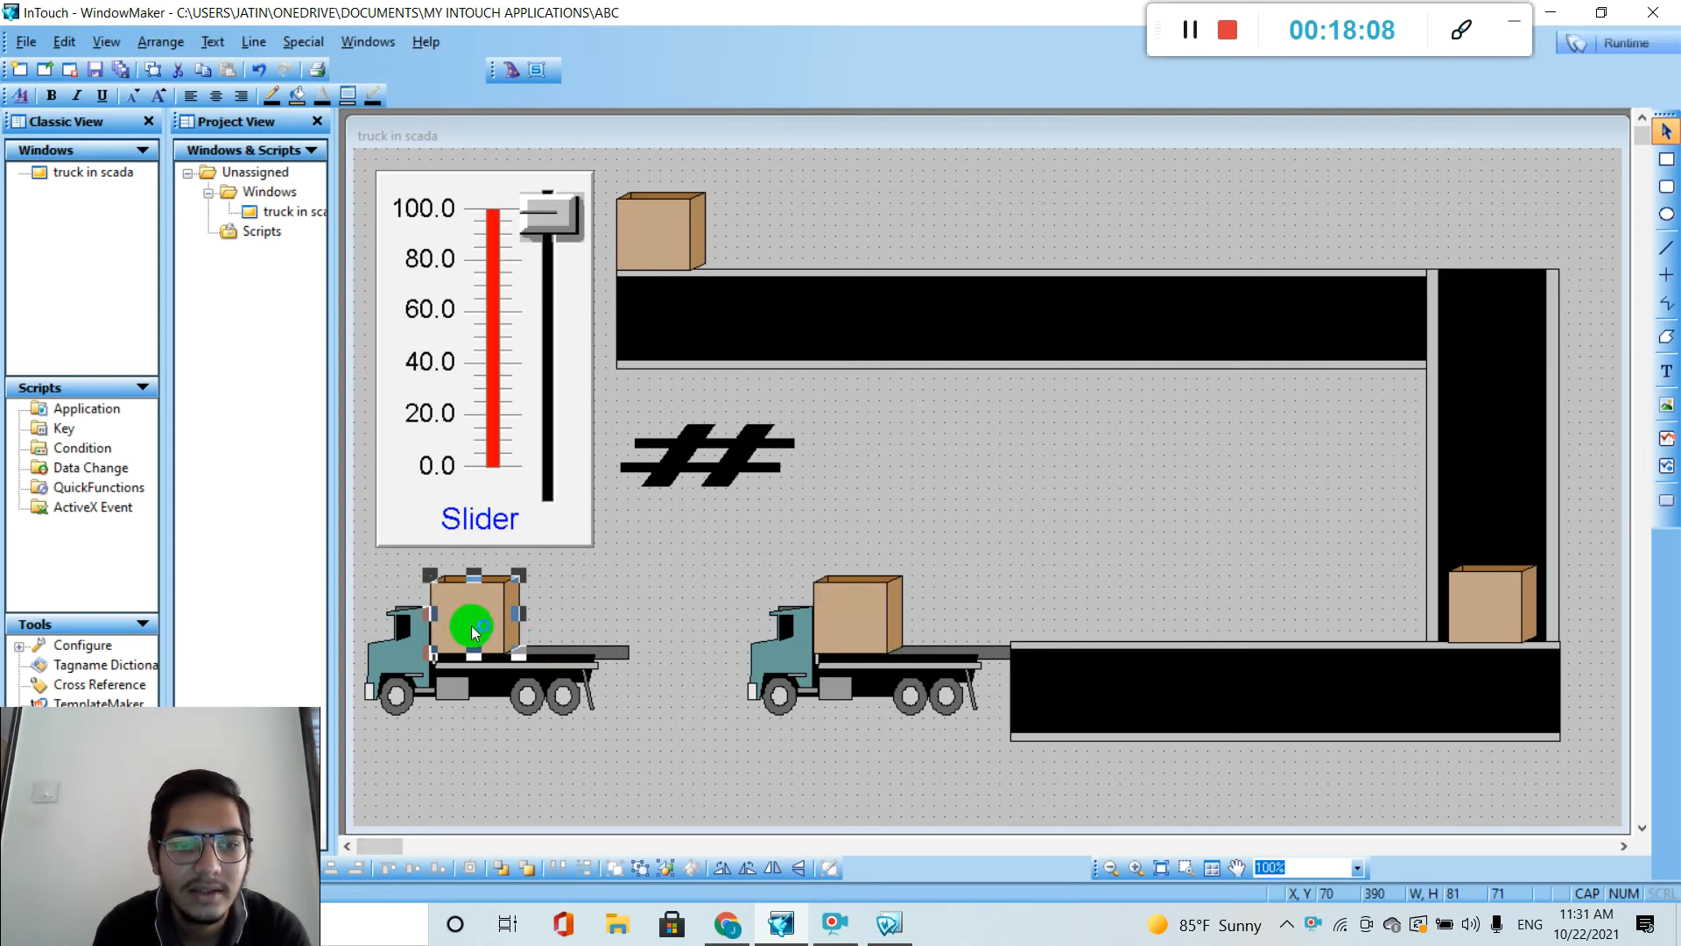
pyautogui.click(865, 617)
pyautogui.doubleClick(864, 613)
pyautogui.click(932, 476)
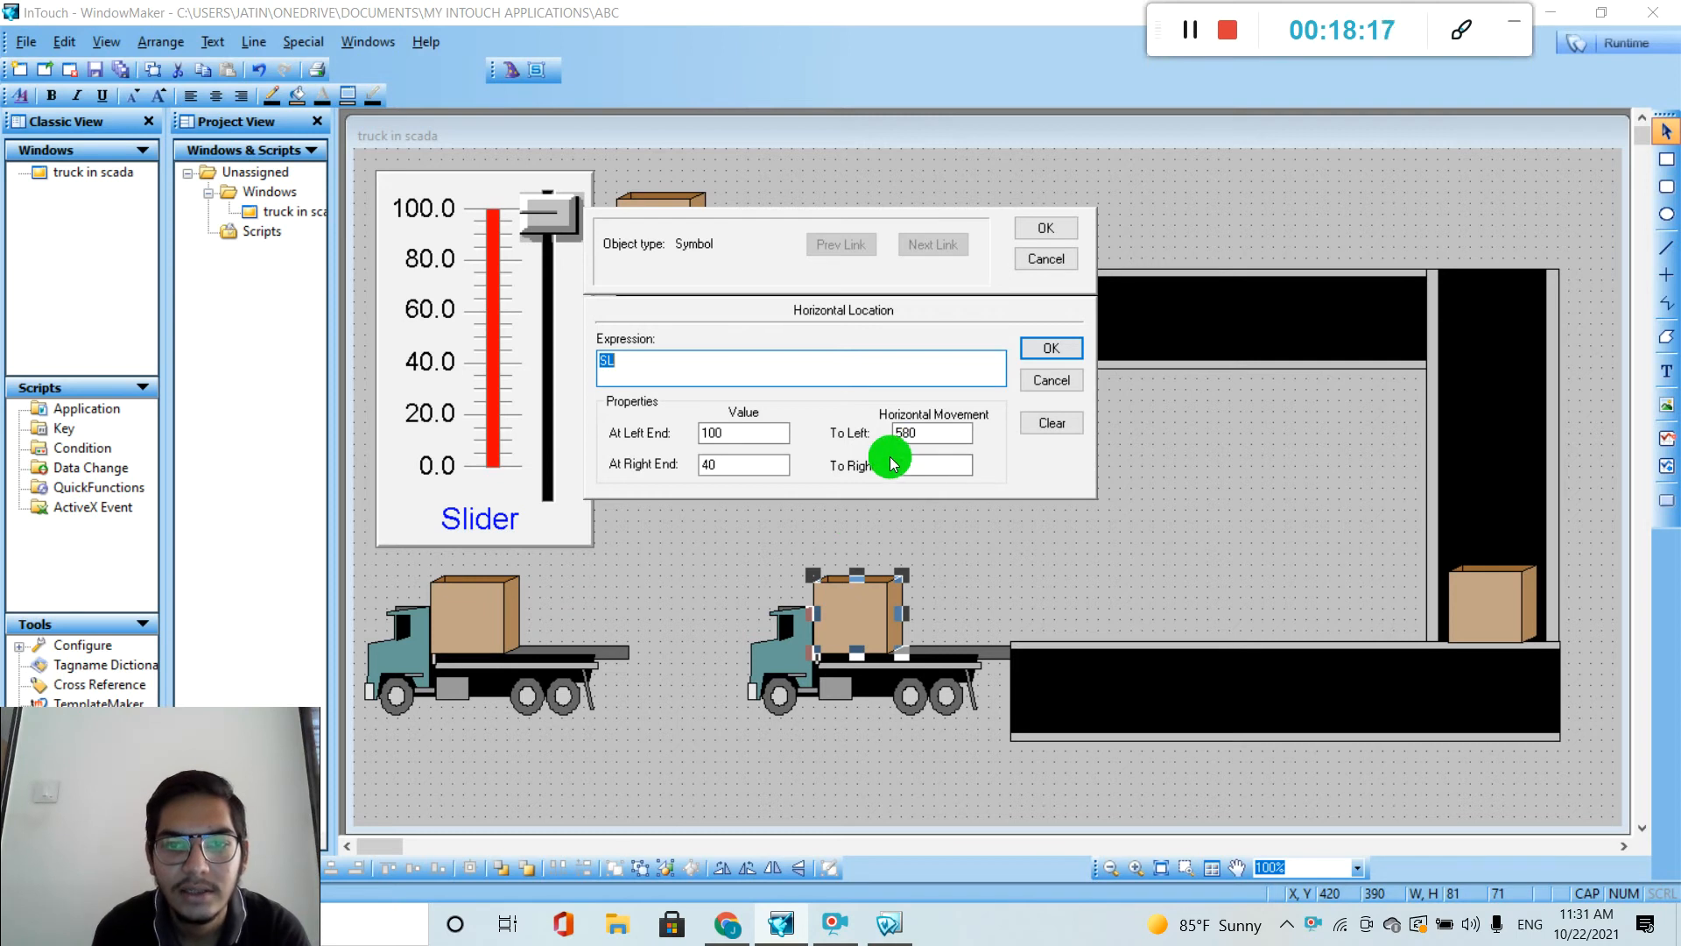
pyautogui.click(917, 464)
pyautogui.write('0')
pyautogui.click(927, 433)
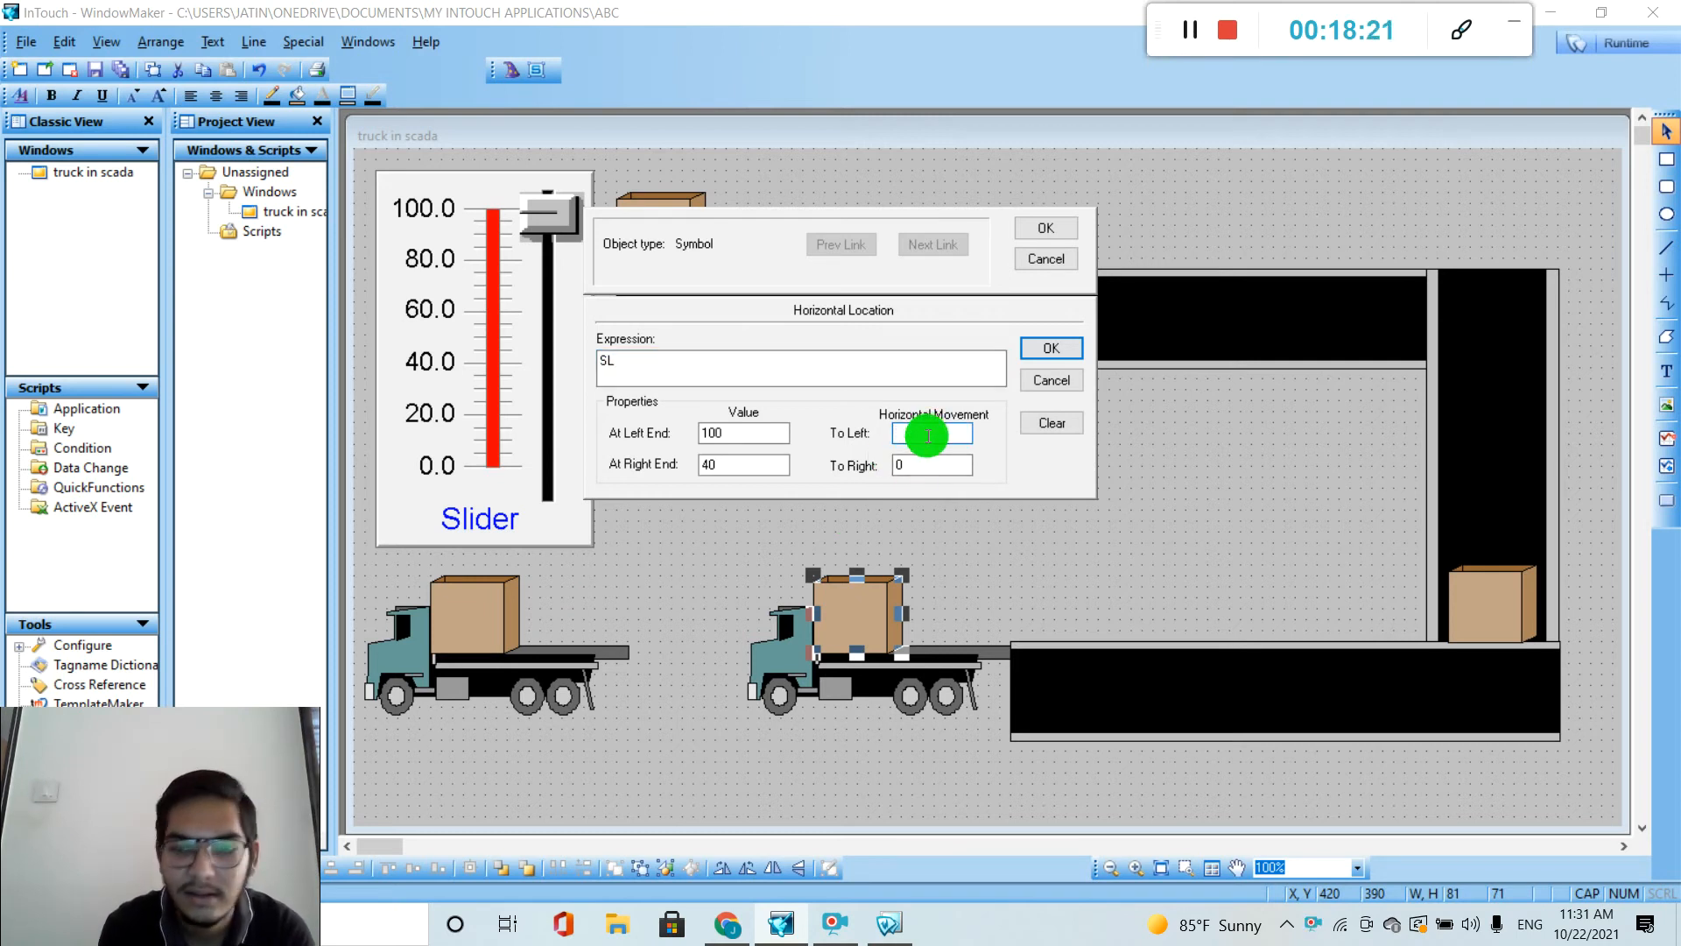
pyautogui.write('350')
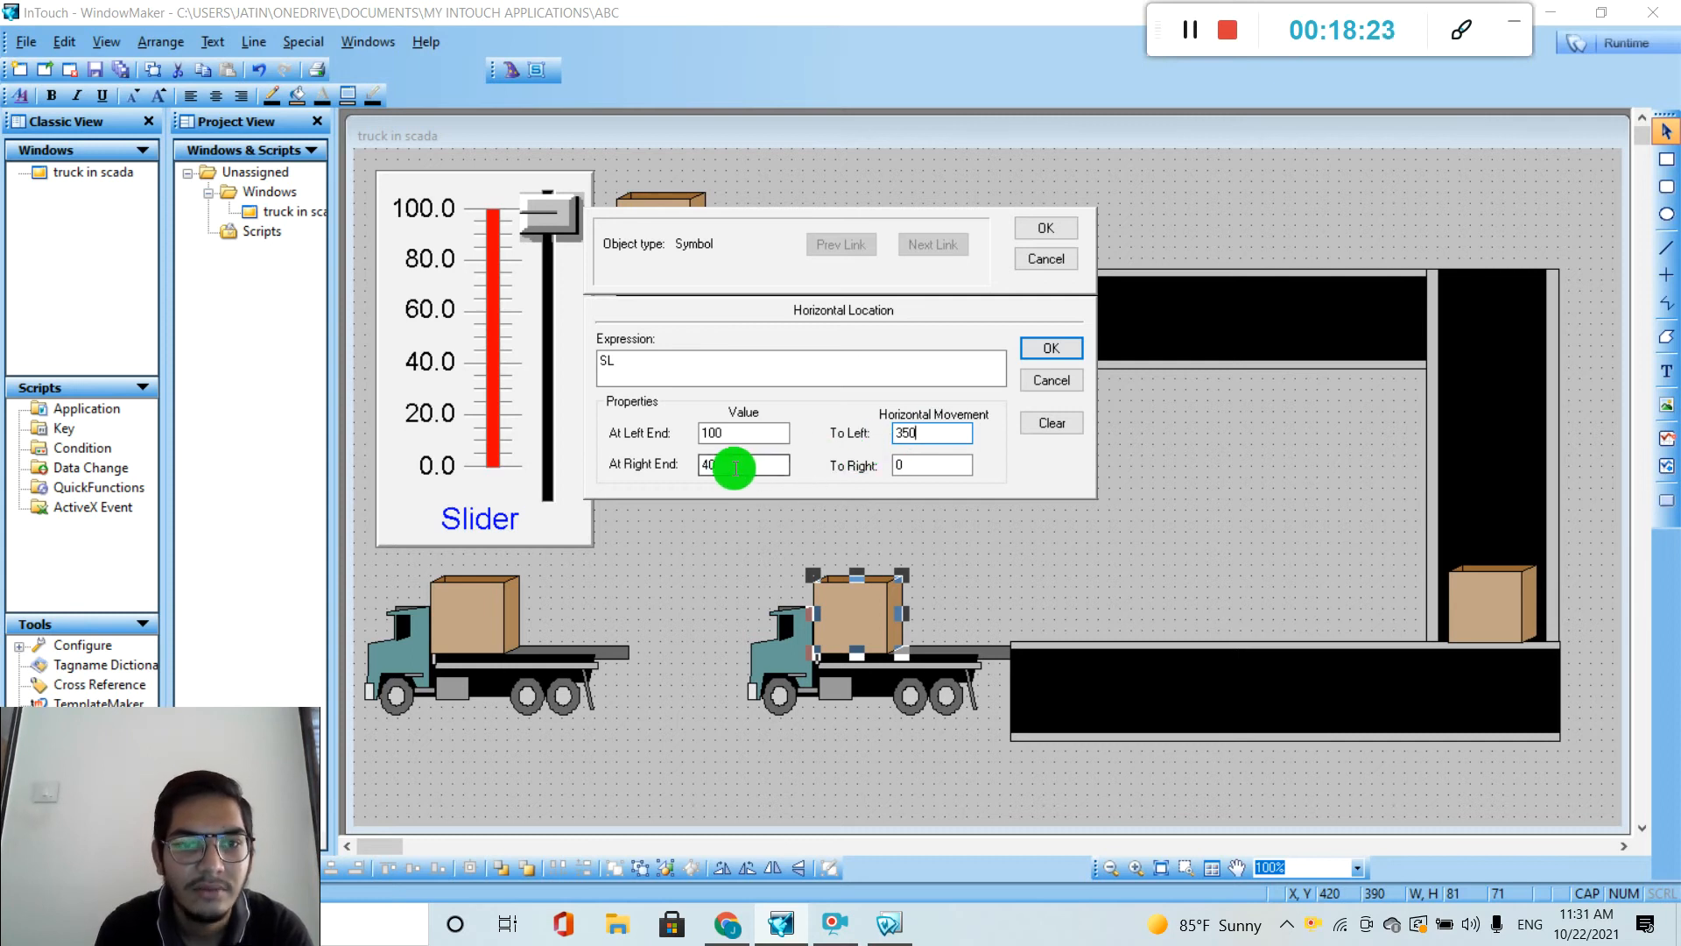
# Set the link's value to 120 at left end and 100 at right end, and apply it to the flatbed box.
pyautogui.click(744, 437)
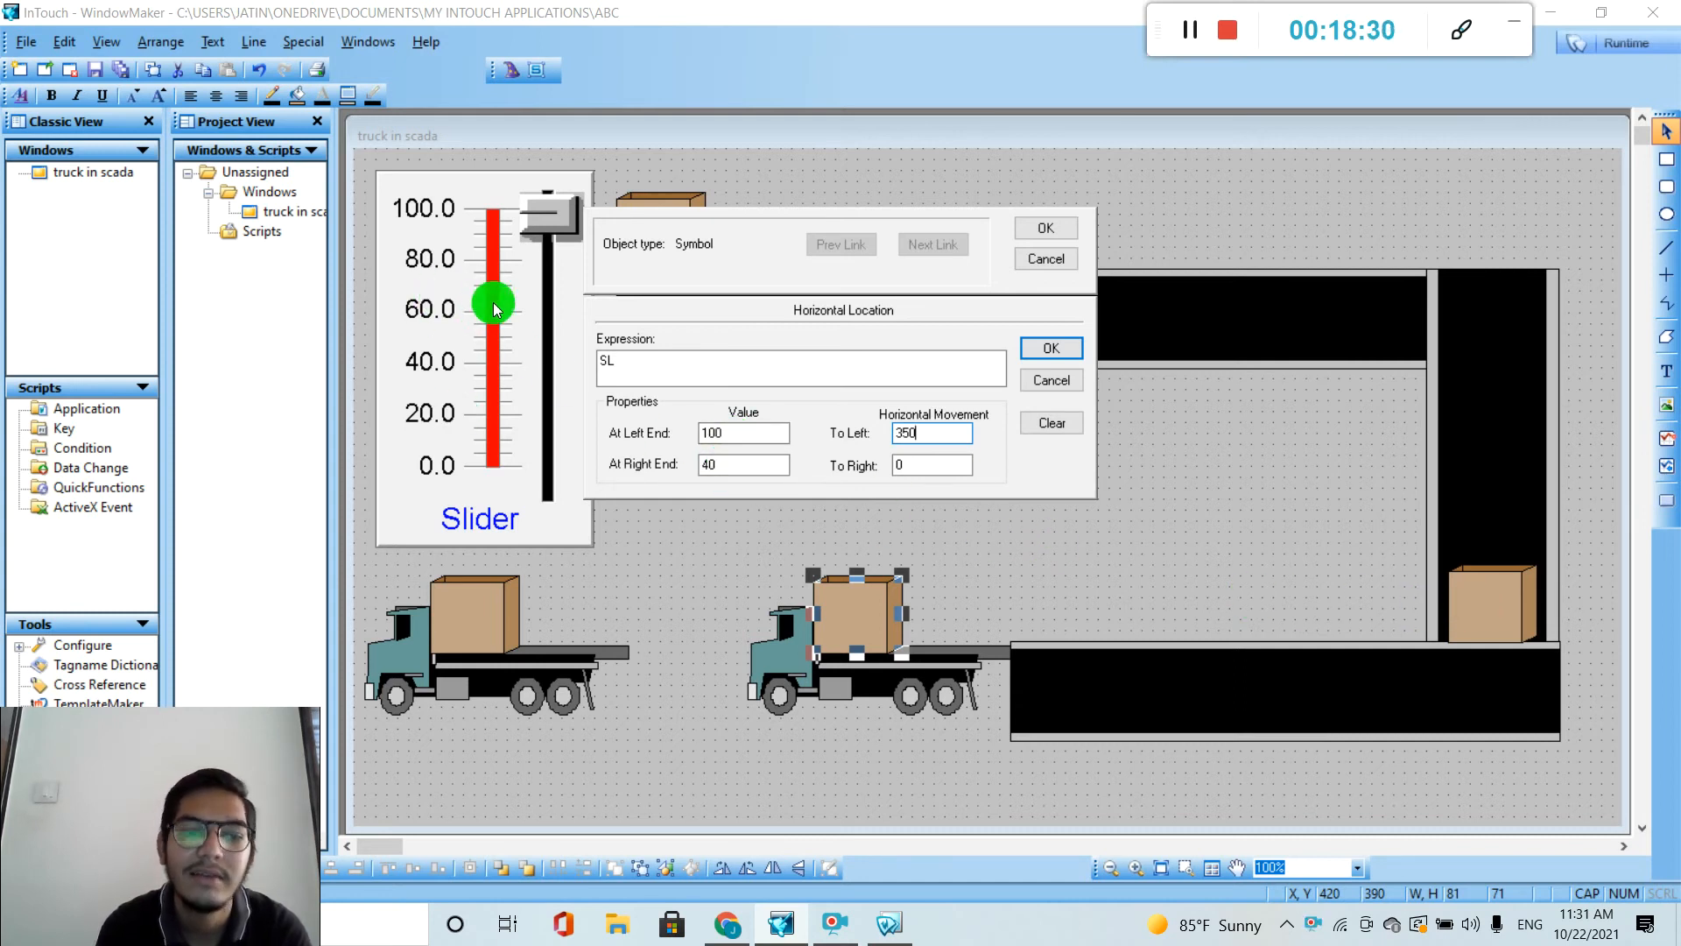
pyautogui.write('100')
pyautogui.click(749, 433)
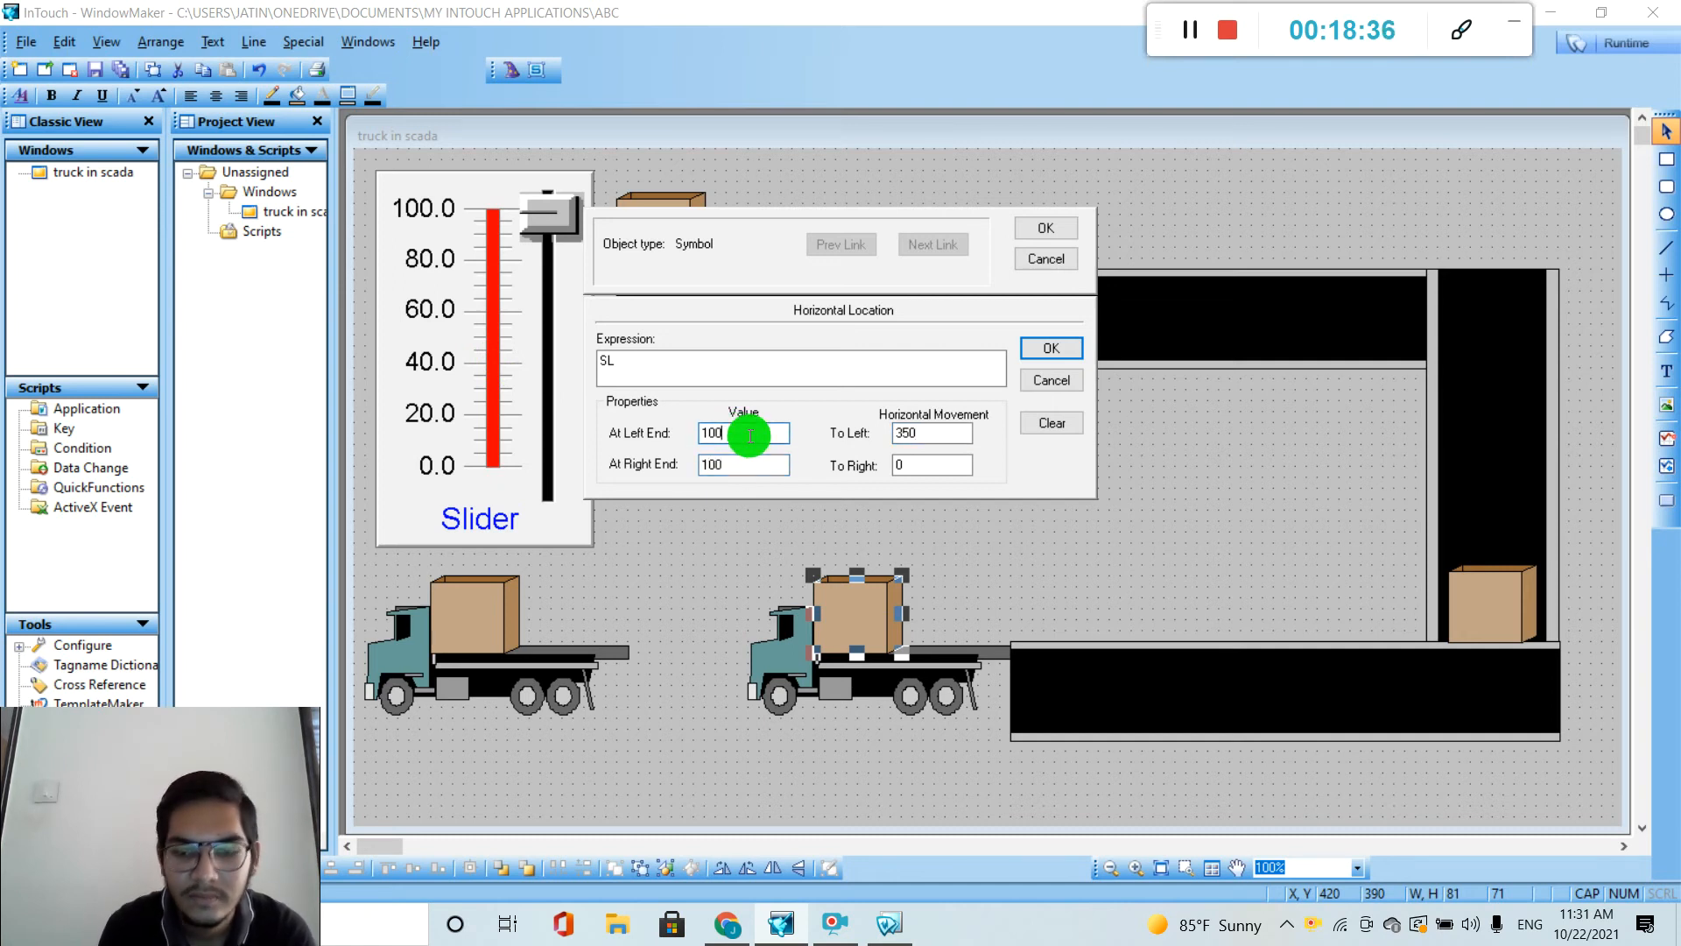
pyautogui.write('20')
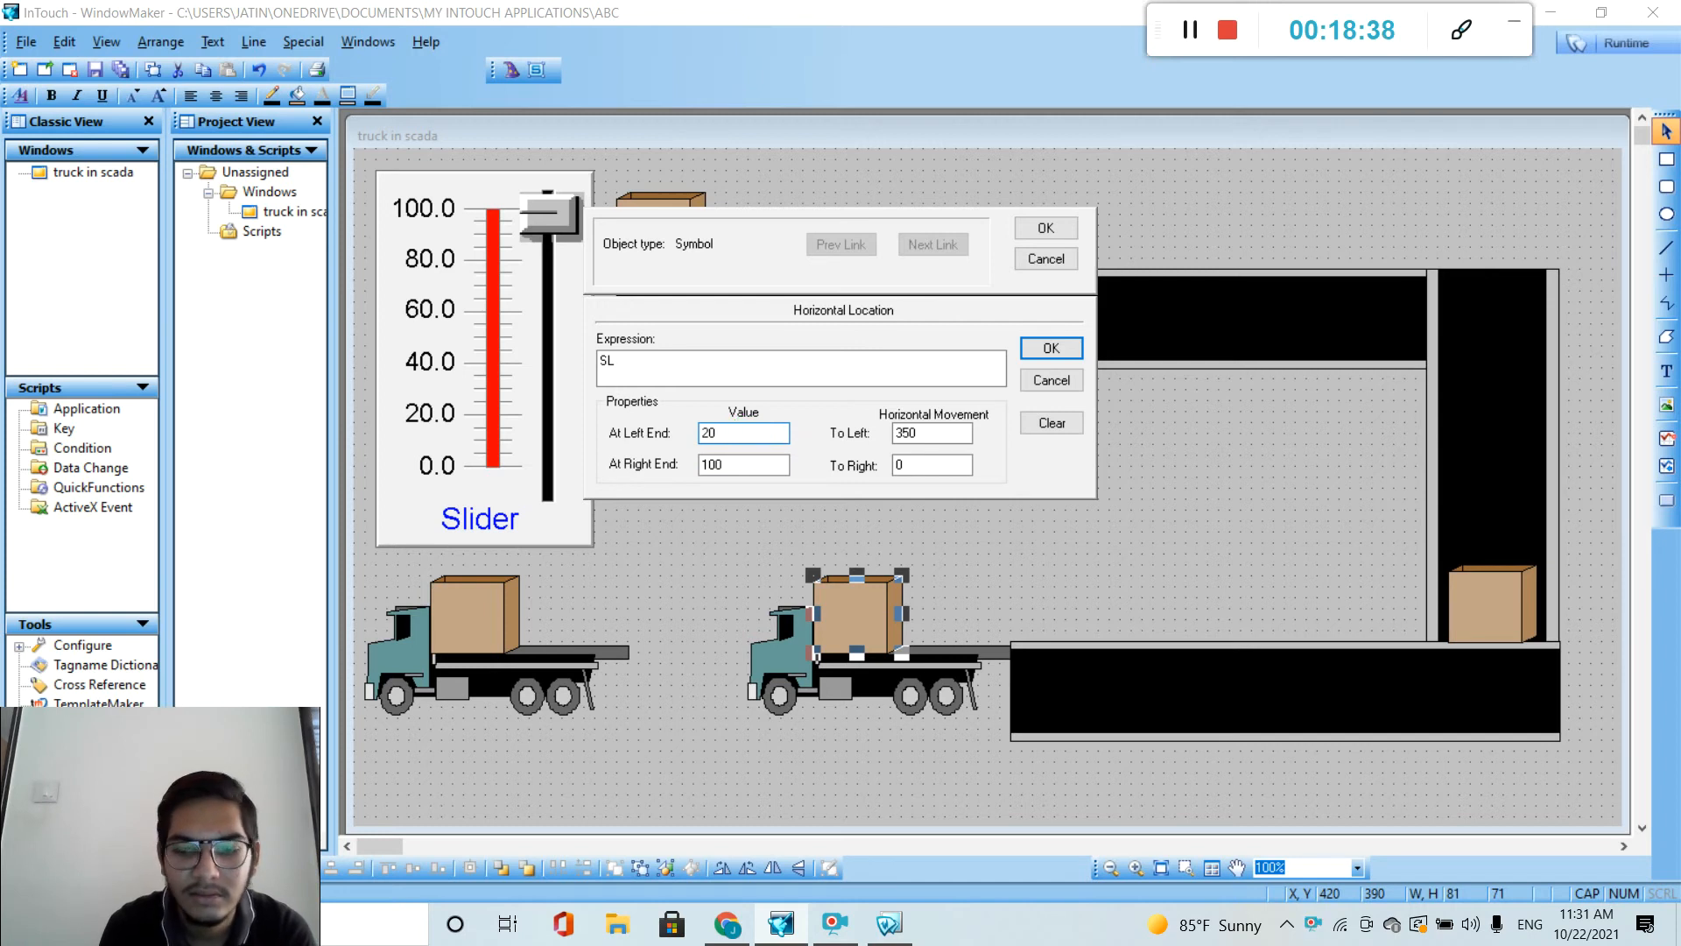
pyautogui.write('1')
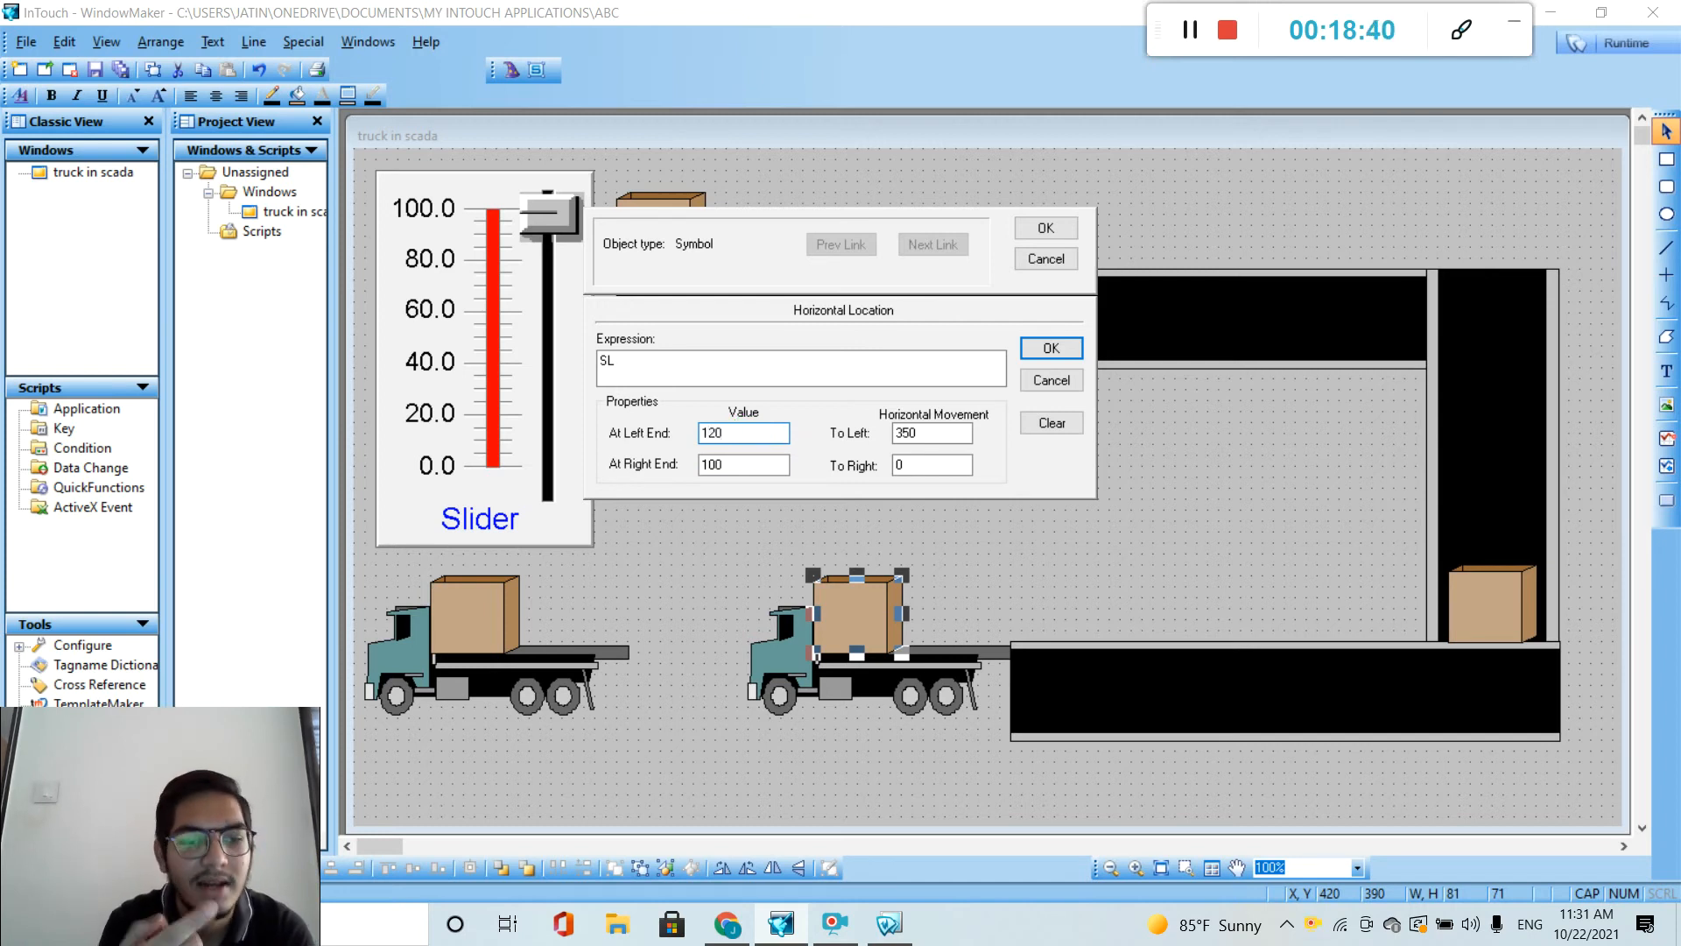
pyautogui.click(718, 435)
pyautogui.doubleClick(726, 431)
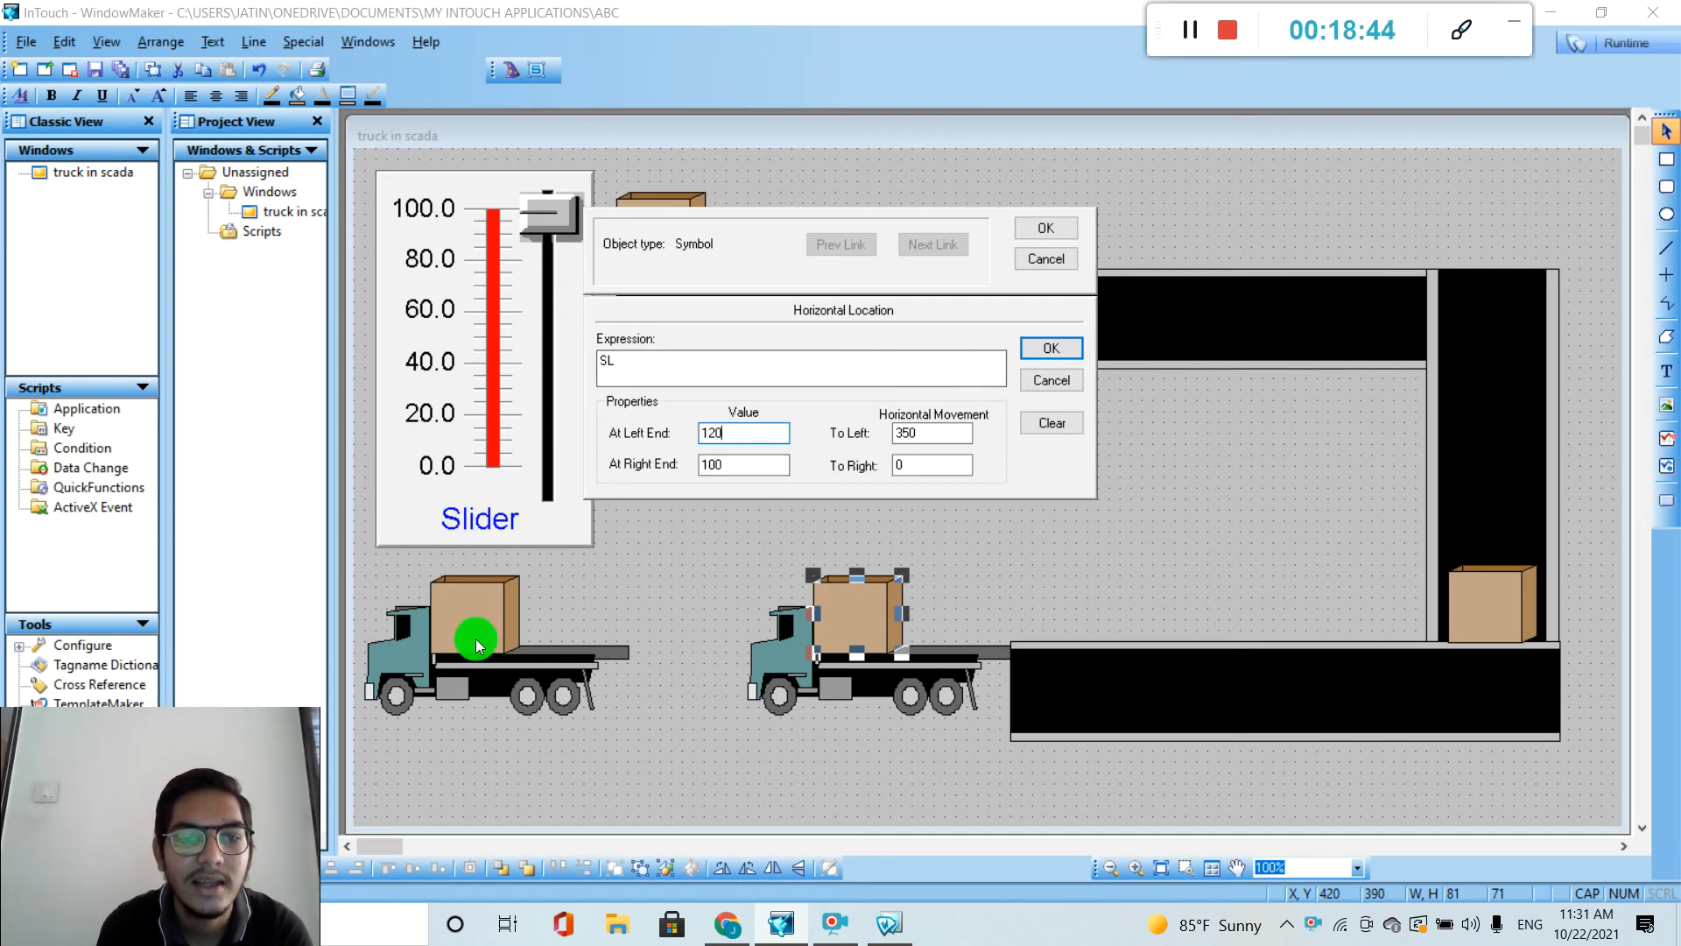
pyautogui.click(1038, 350)
pyautogui.click(1064, 229)
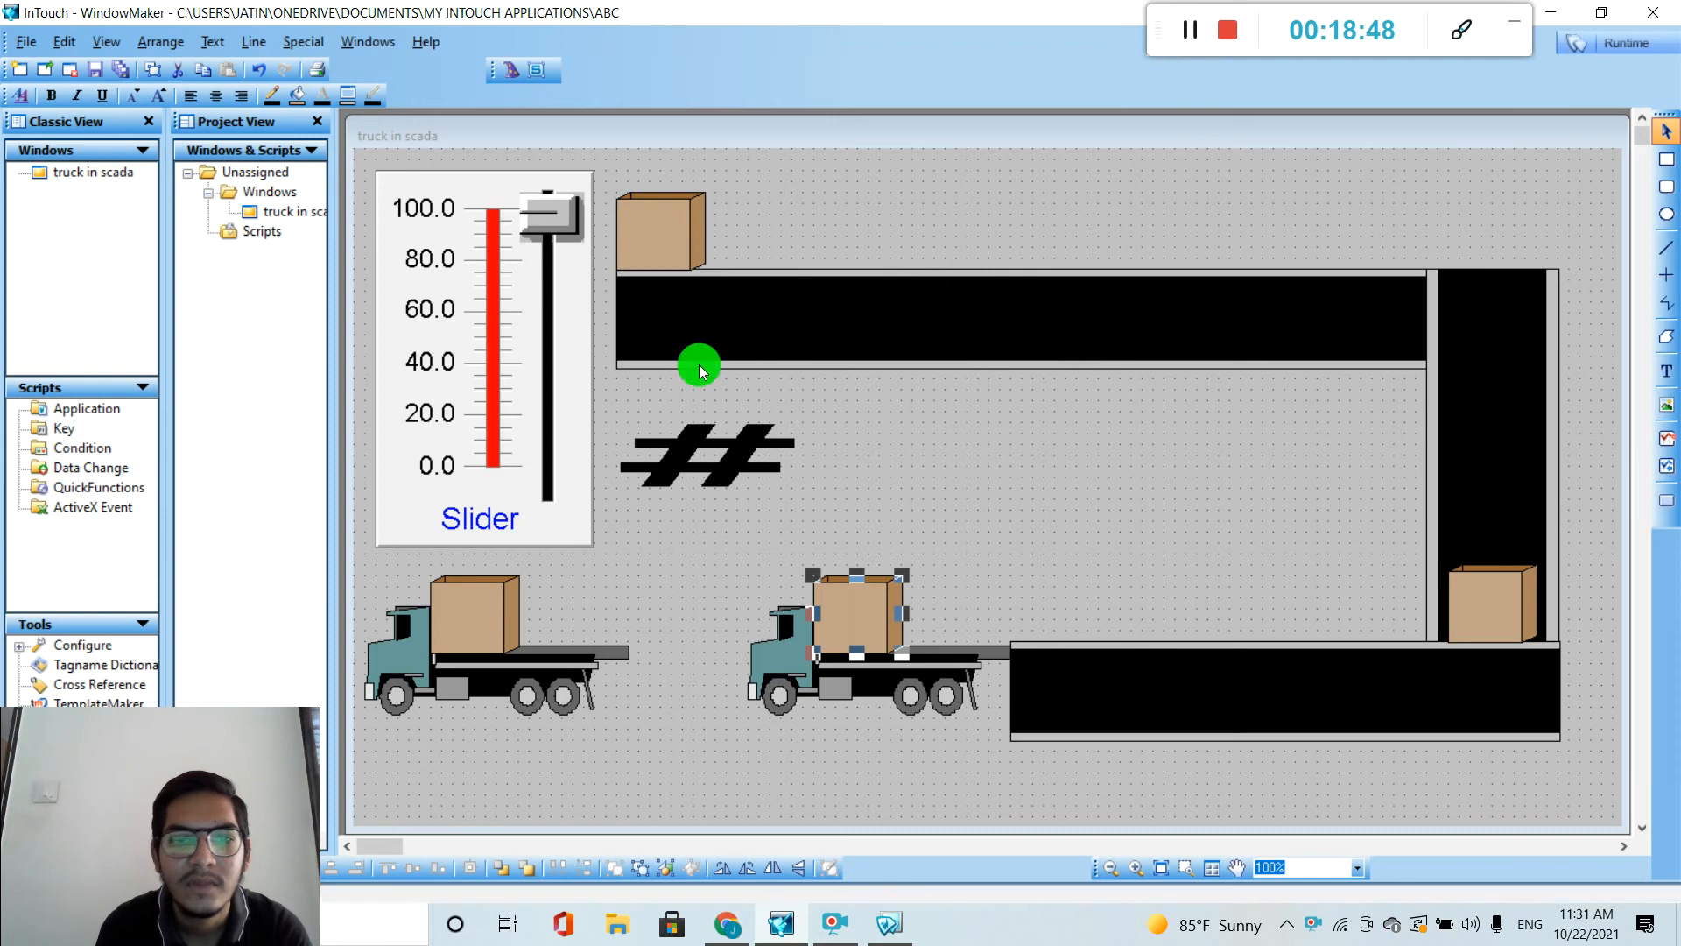
# Set the slider's maximum range to 120.
pyautogui.doubleClick(506, 379)
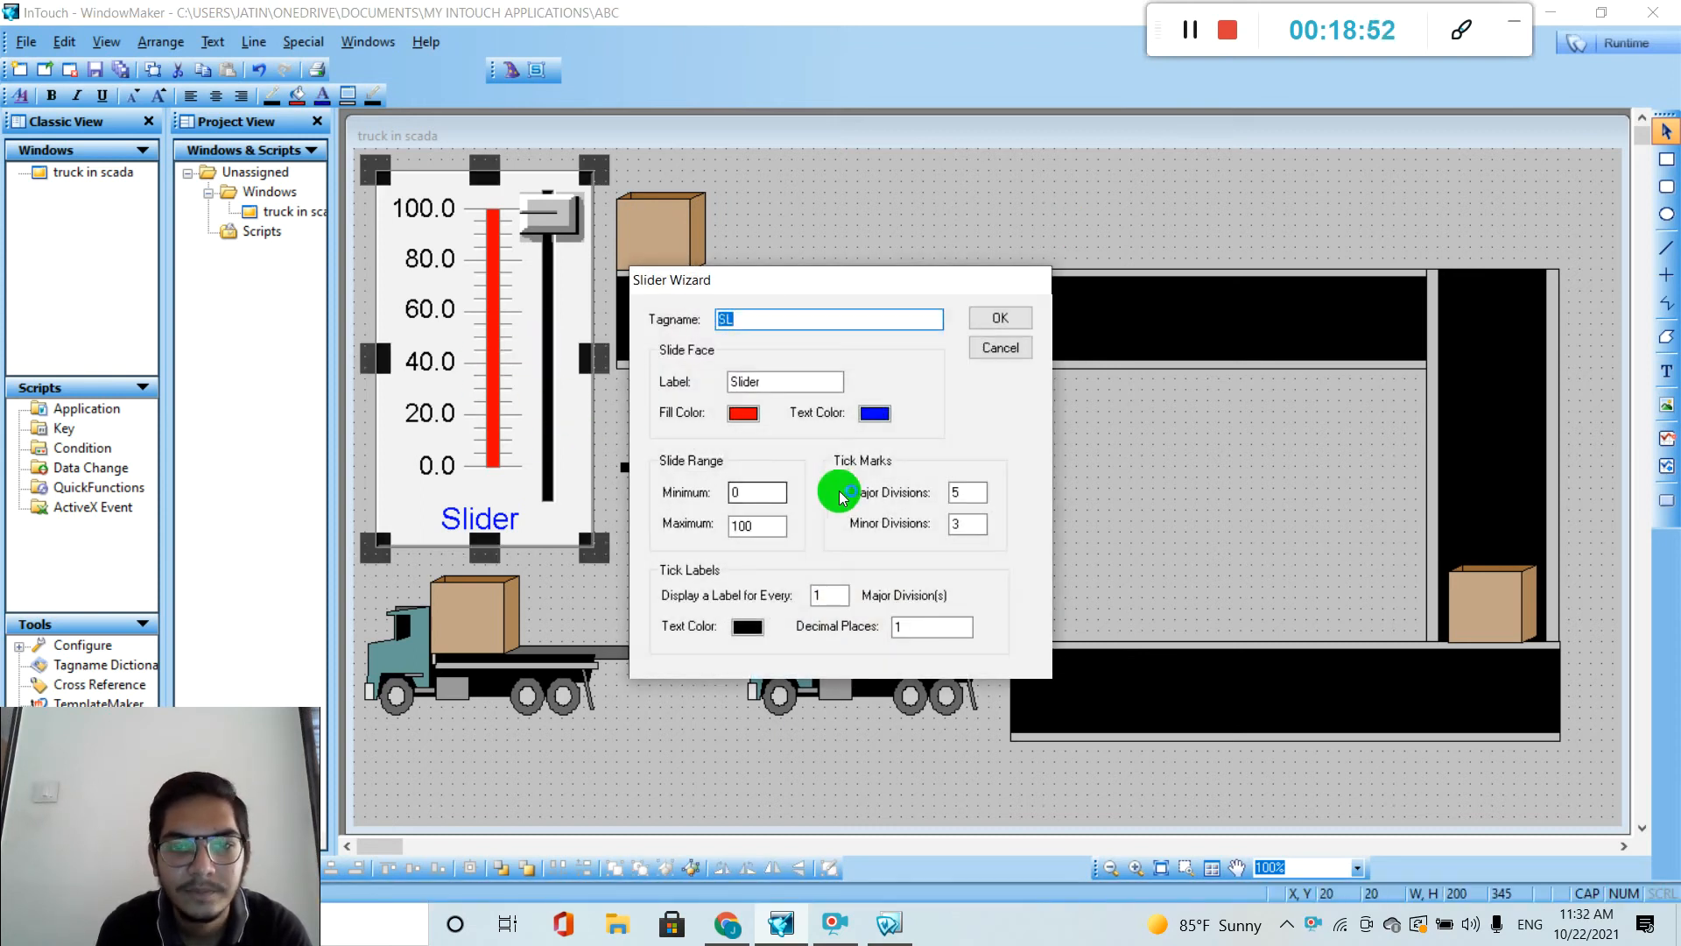
pyautogui.click(772, 526)
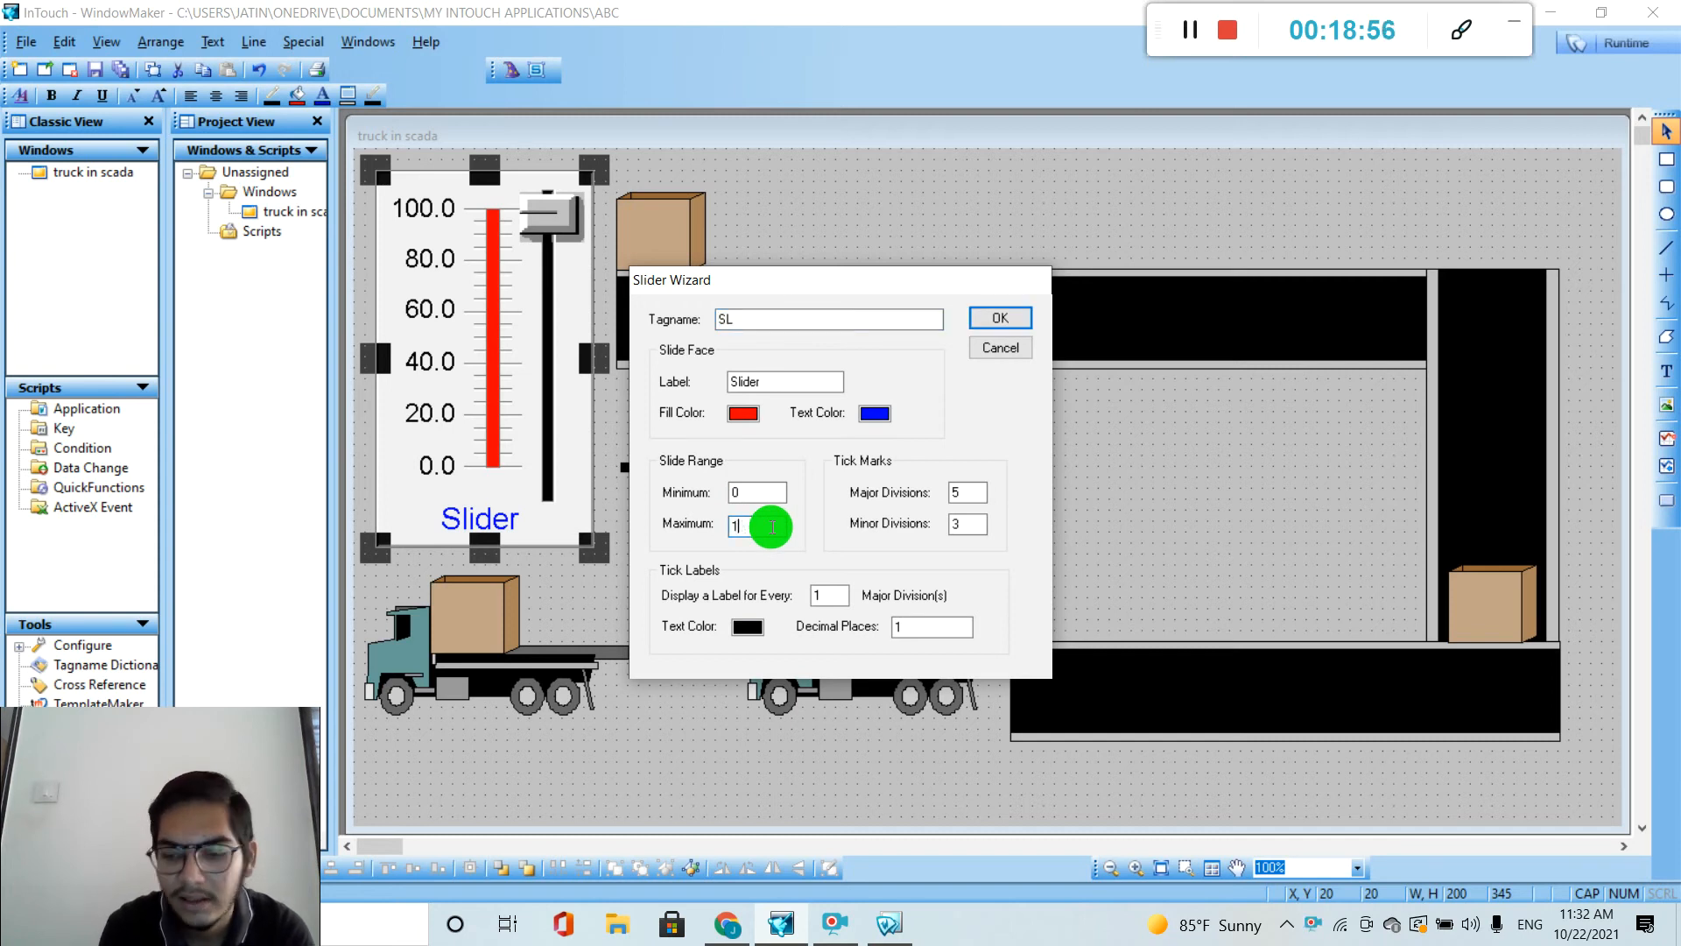
pyautogui.write('20')
pyautogui.click(965, 351)
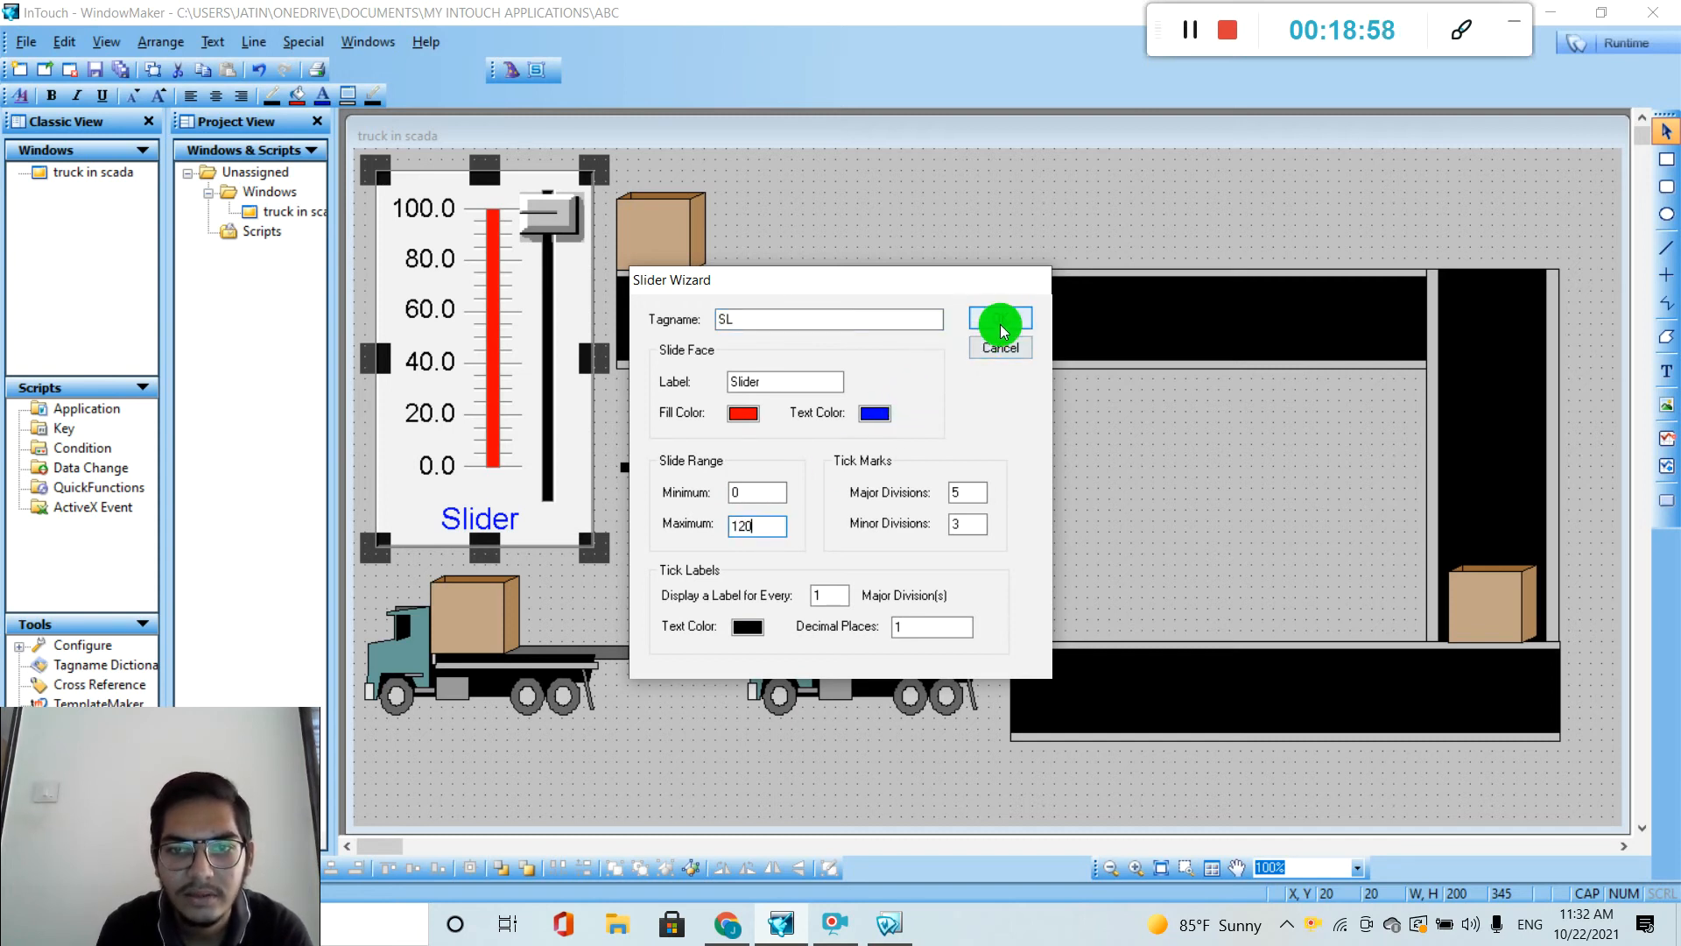
pyautogui.click(1001, 324)
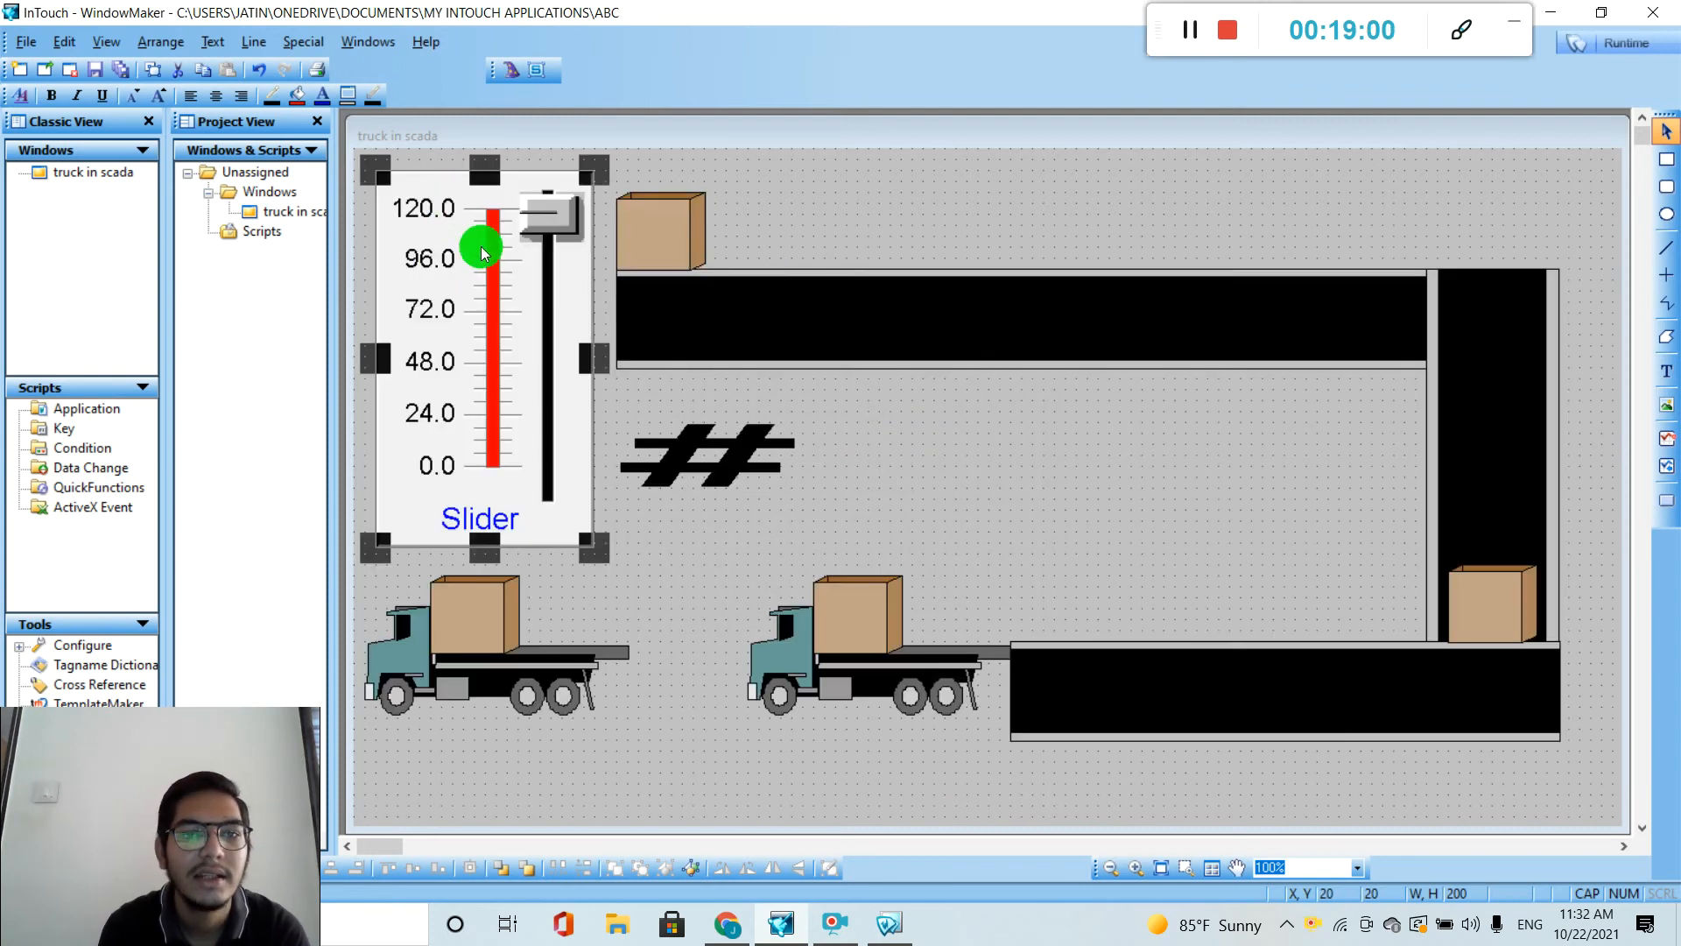
# Delete the duplicate truck below the slider together with the box standing on it.
pyautogui.click(499, 627)
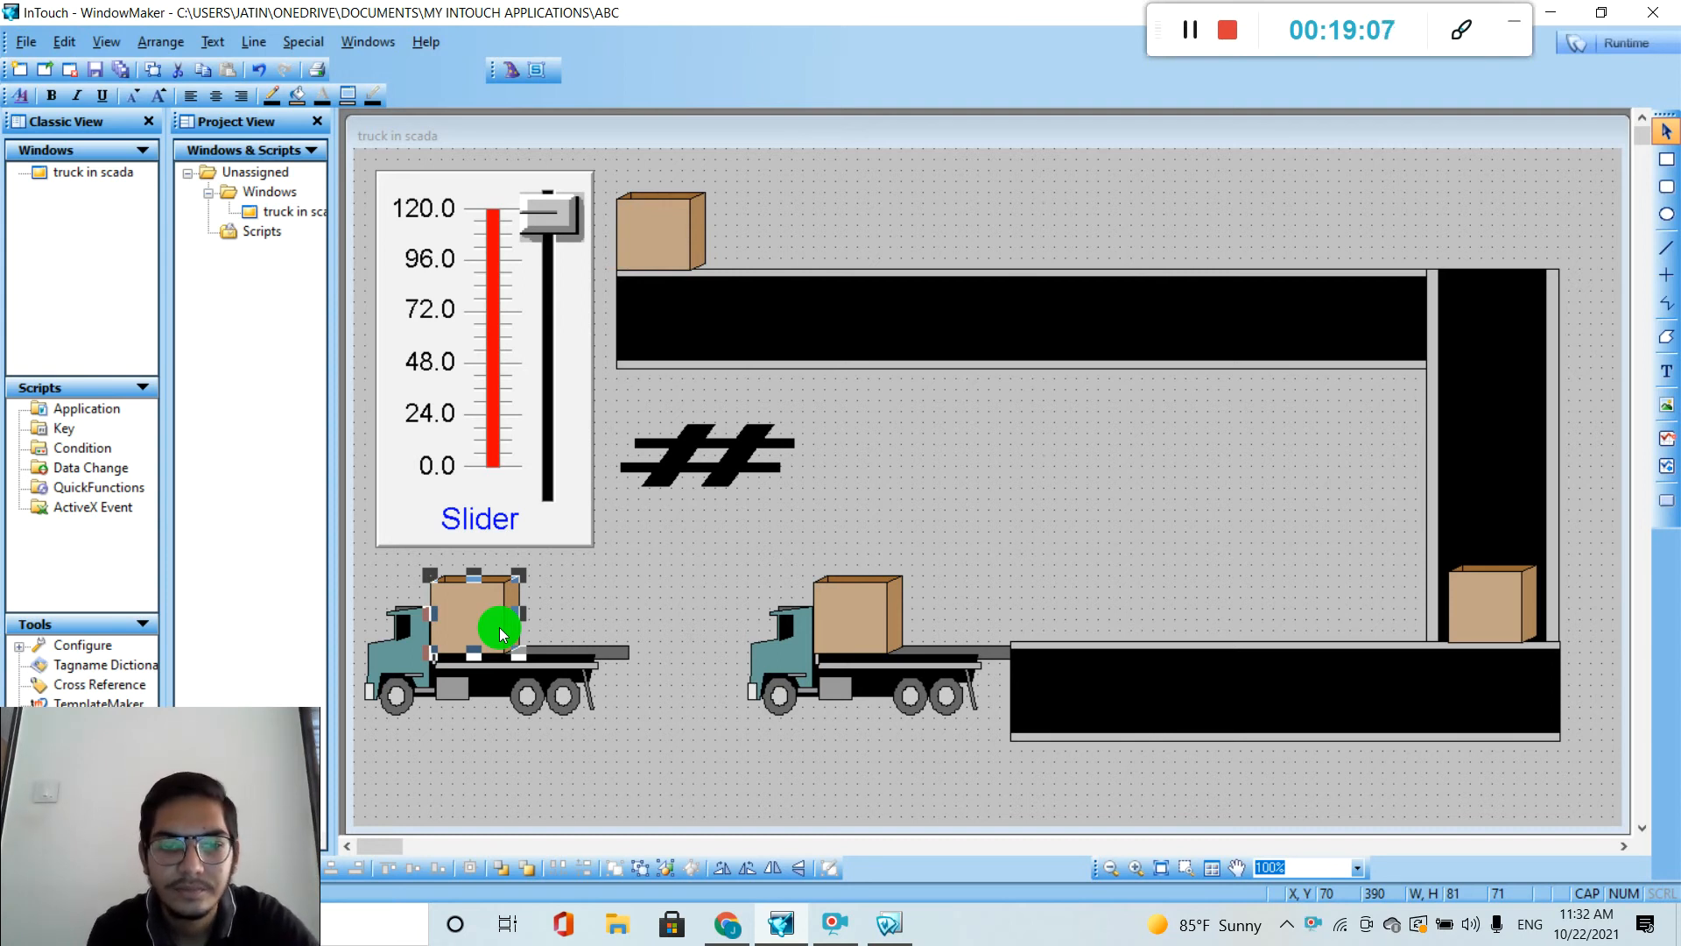
pyautogui.press('Delete')
pyautogui.click(492, 679)
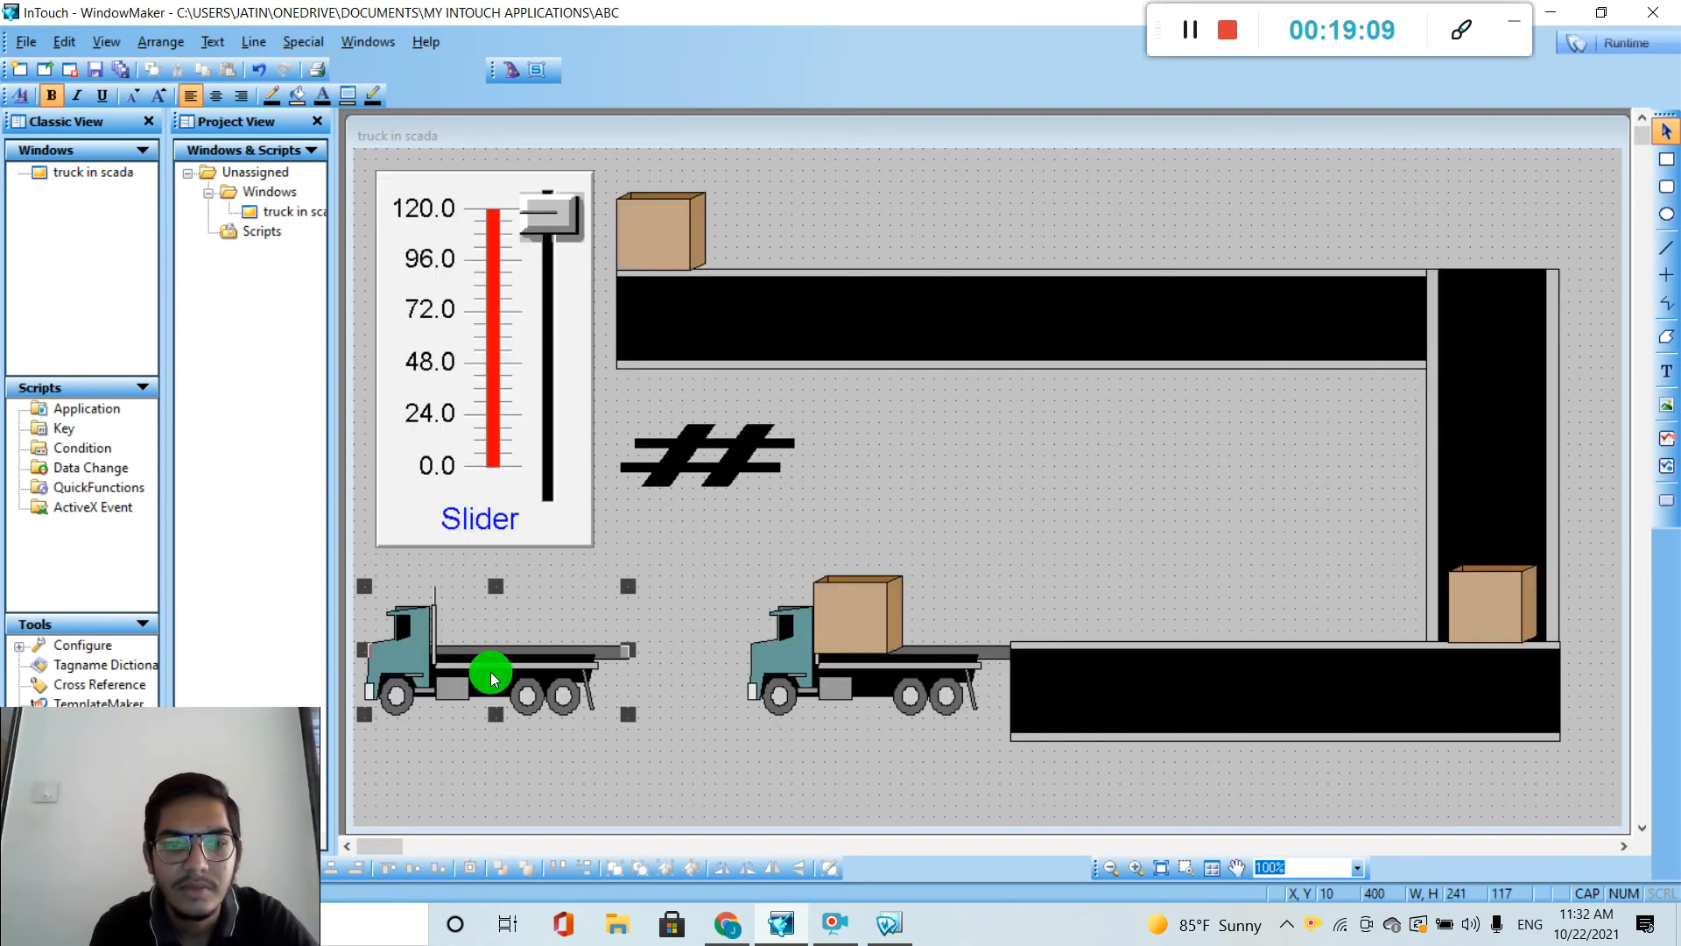
pyautogui.press('Delete')
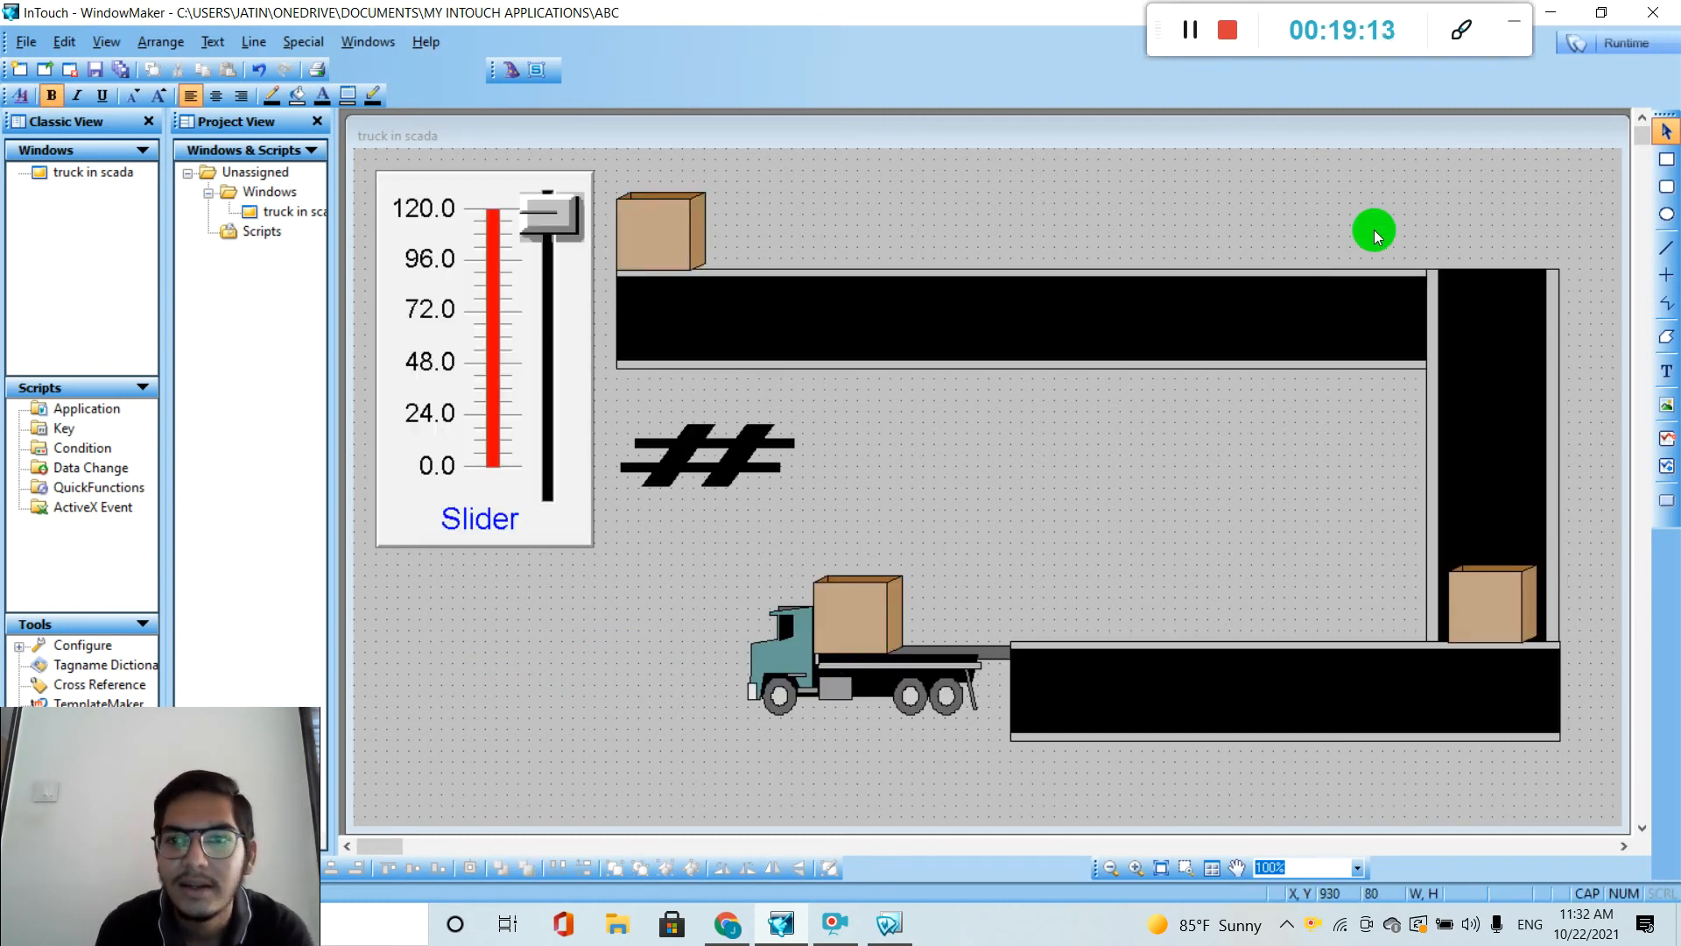
# Test the box and truck animation in runtime with the slider, ending at 0, and return to development mode.
pyautogui.click(1627, 54)
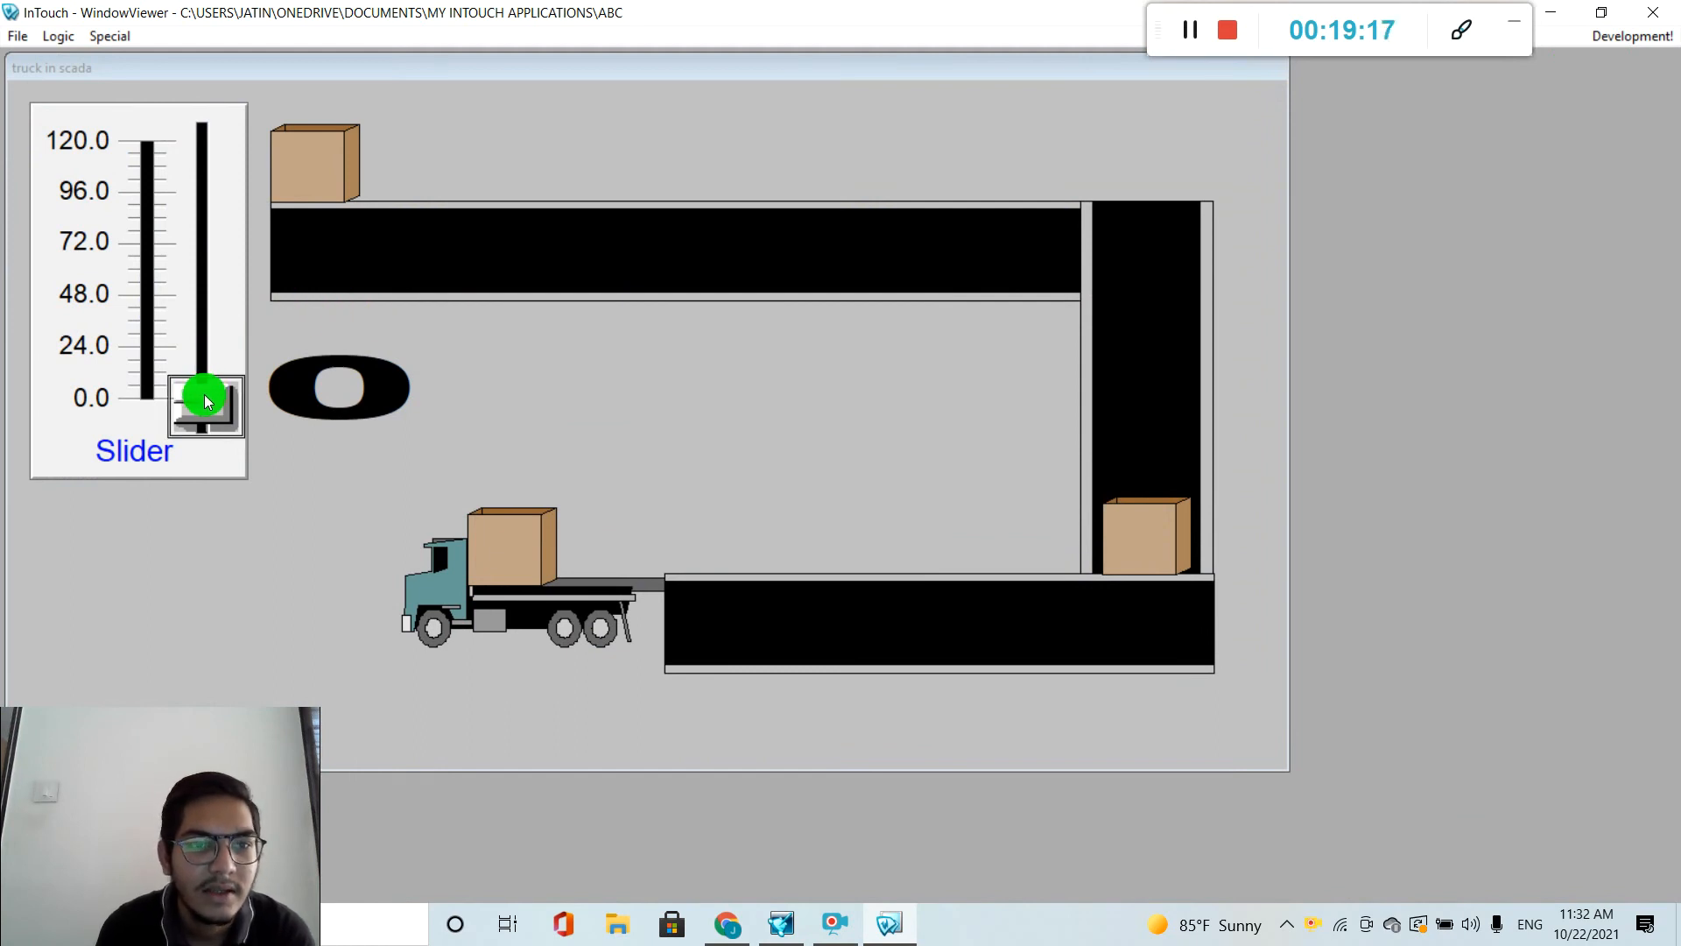
pyautogui.click(203, 395)
pyautogui.moveTo(204, 382); pyautogui.dragTo(195, 481)
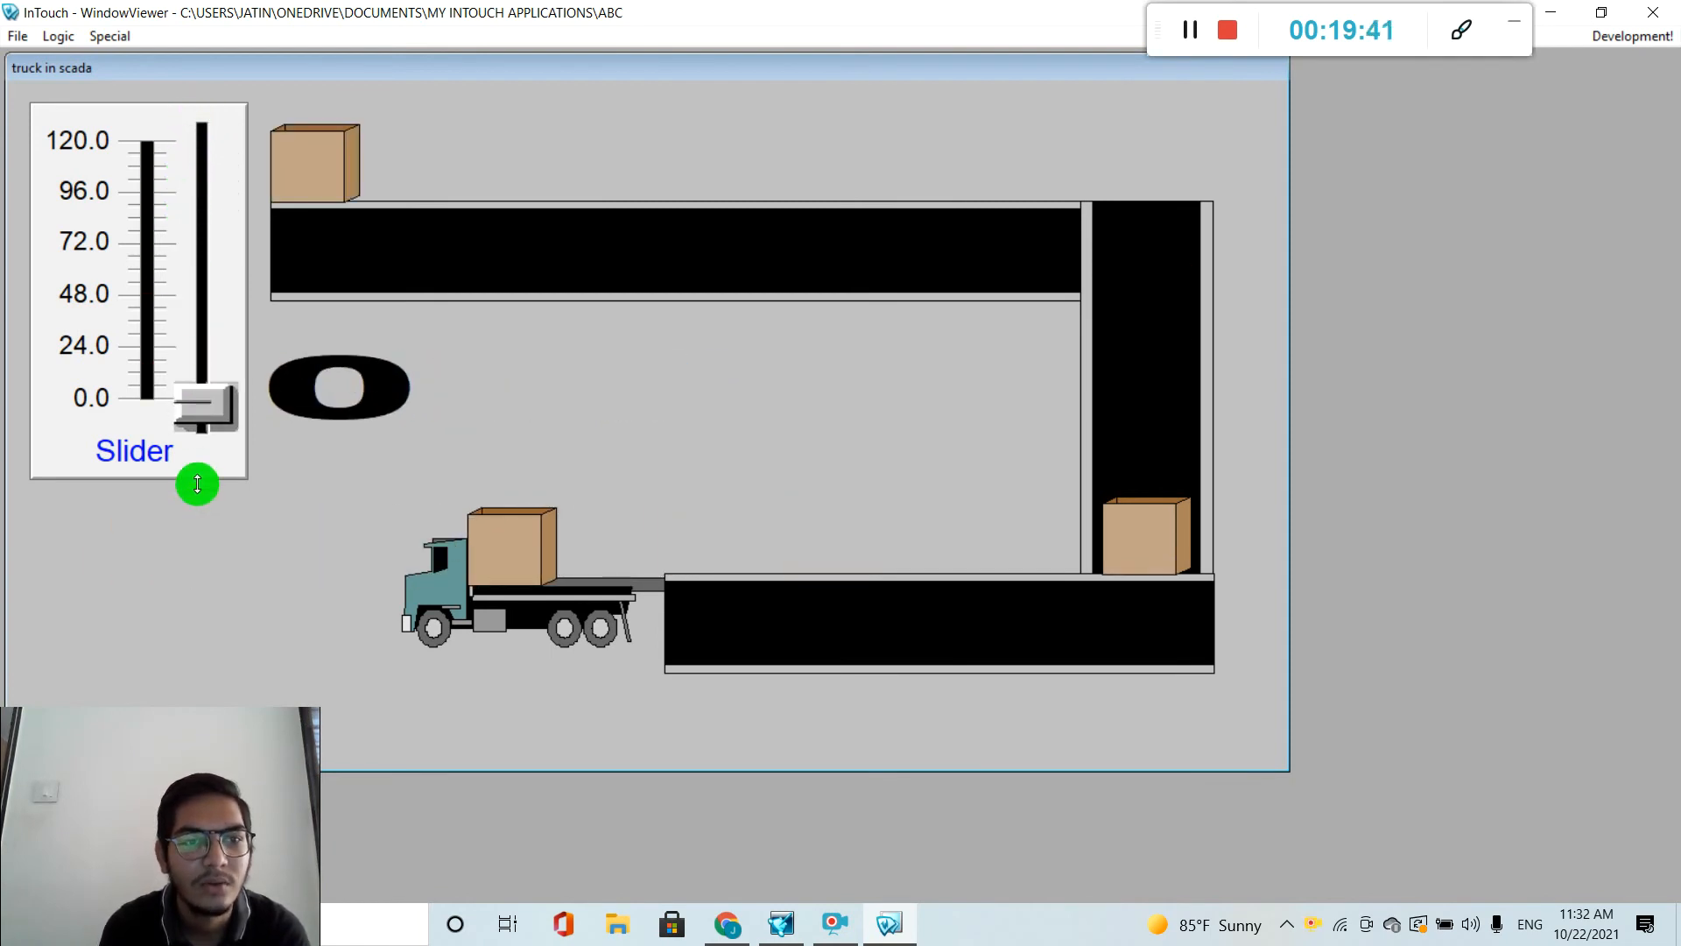
pyautogui.click(1612, 40)
# Duplicate the truck and place the copy at 20, 410 below the slider.
pyautogui.click(863, 655)
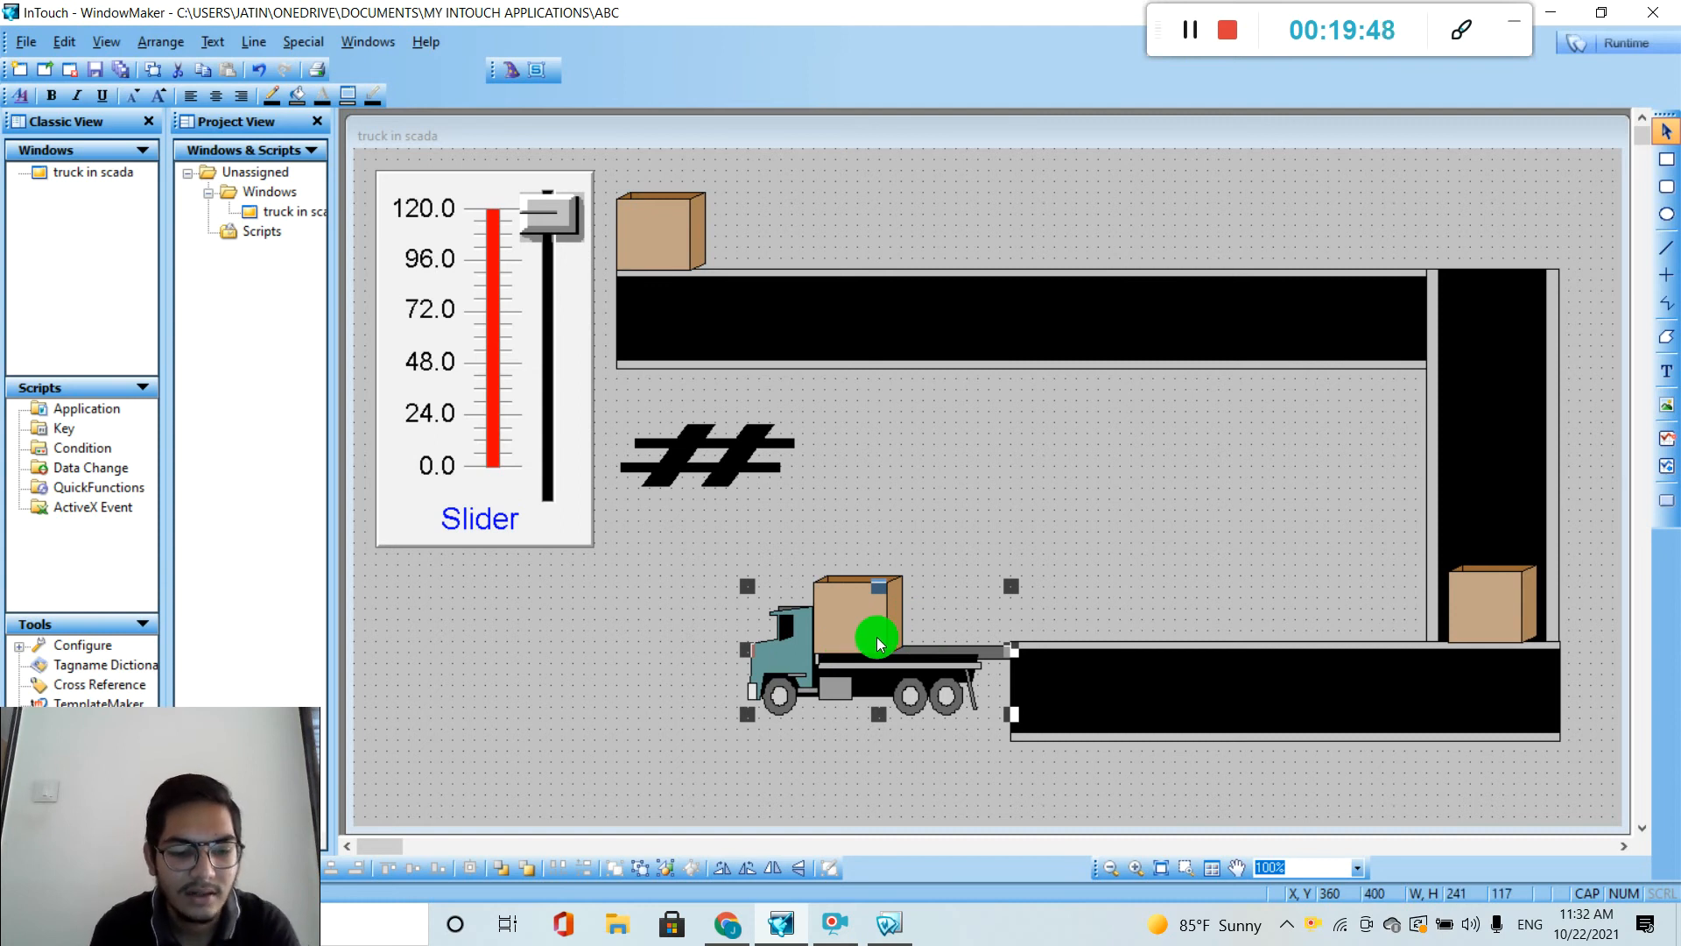
pyautogui.hotkey('ctrl', 'd')
pyautogui.moveTo(894, 685); pyautogui.dragTo(541, 669)
pyautogui.click(853, 666)
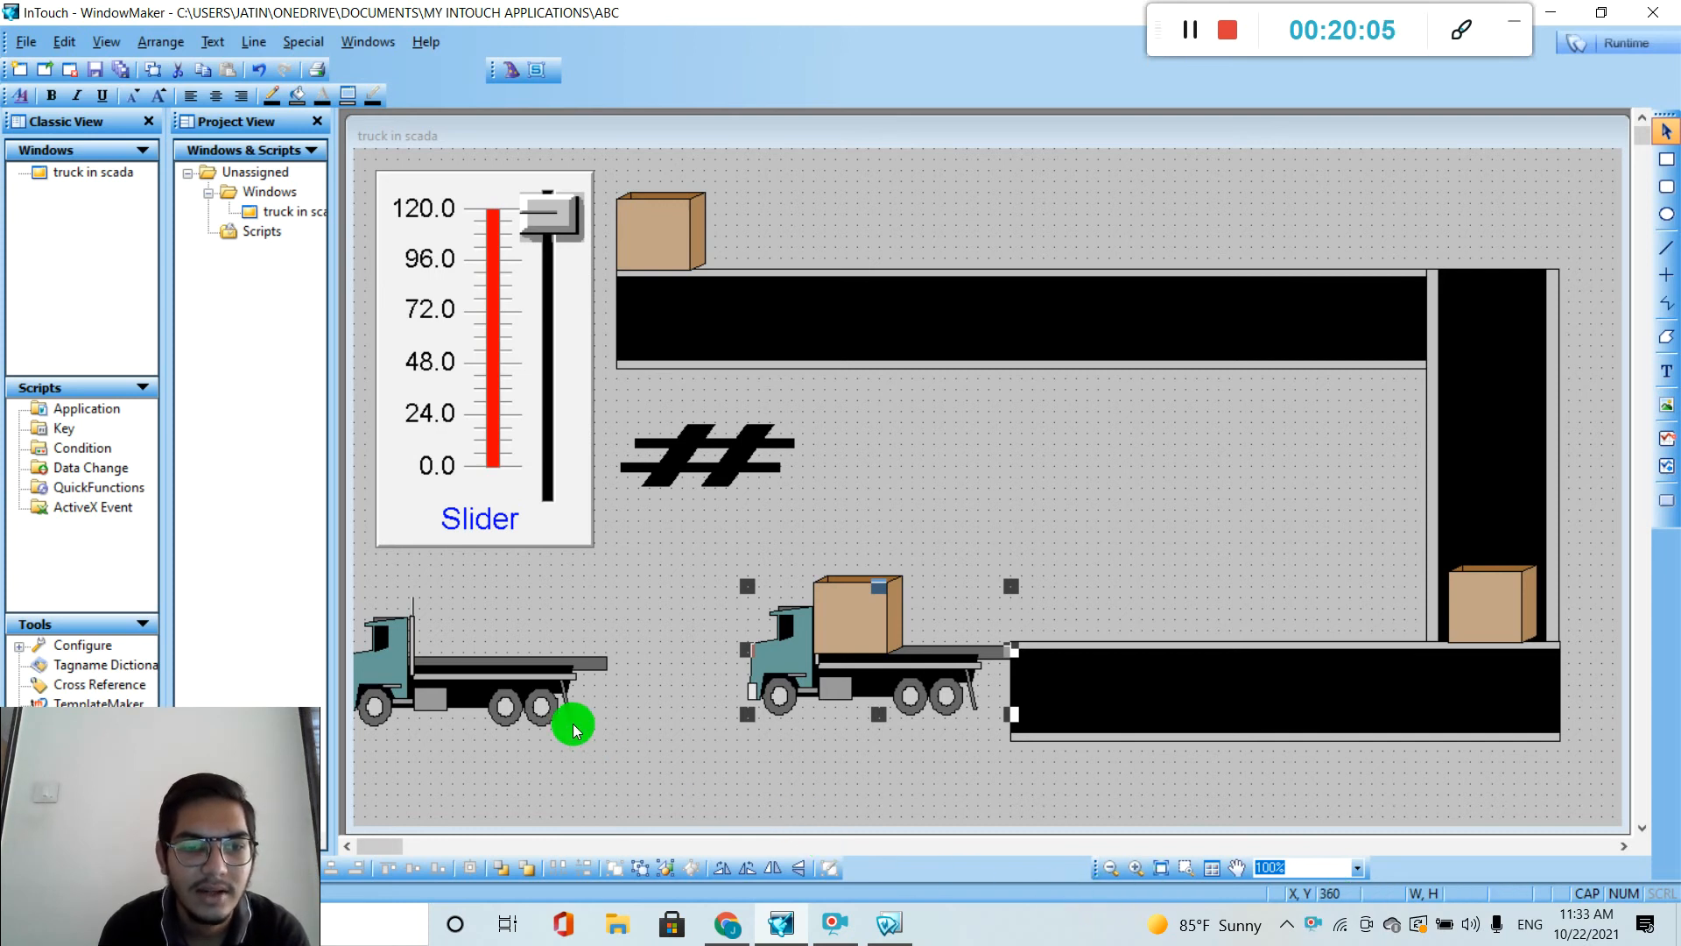
pyautogui.click(517, 688)
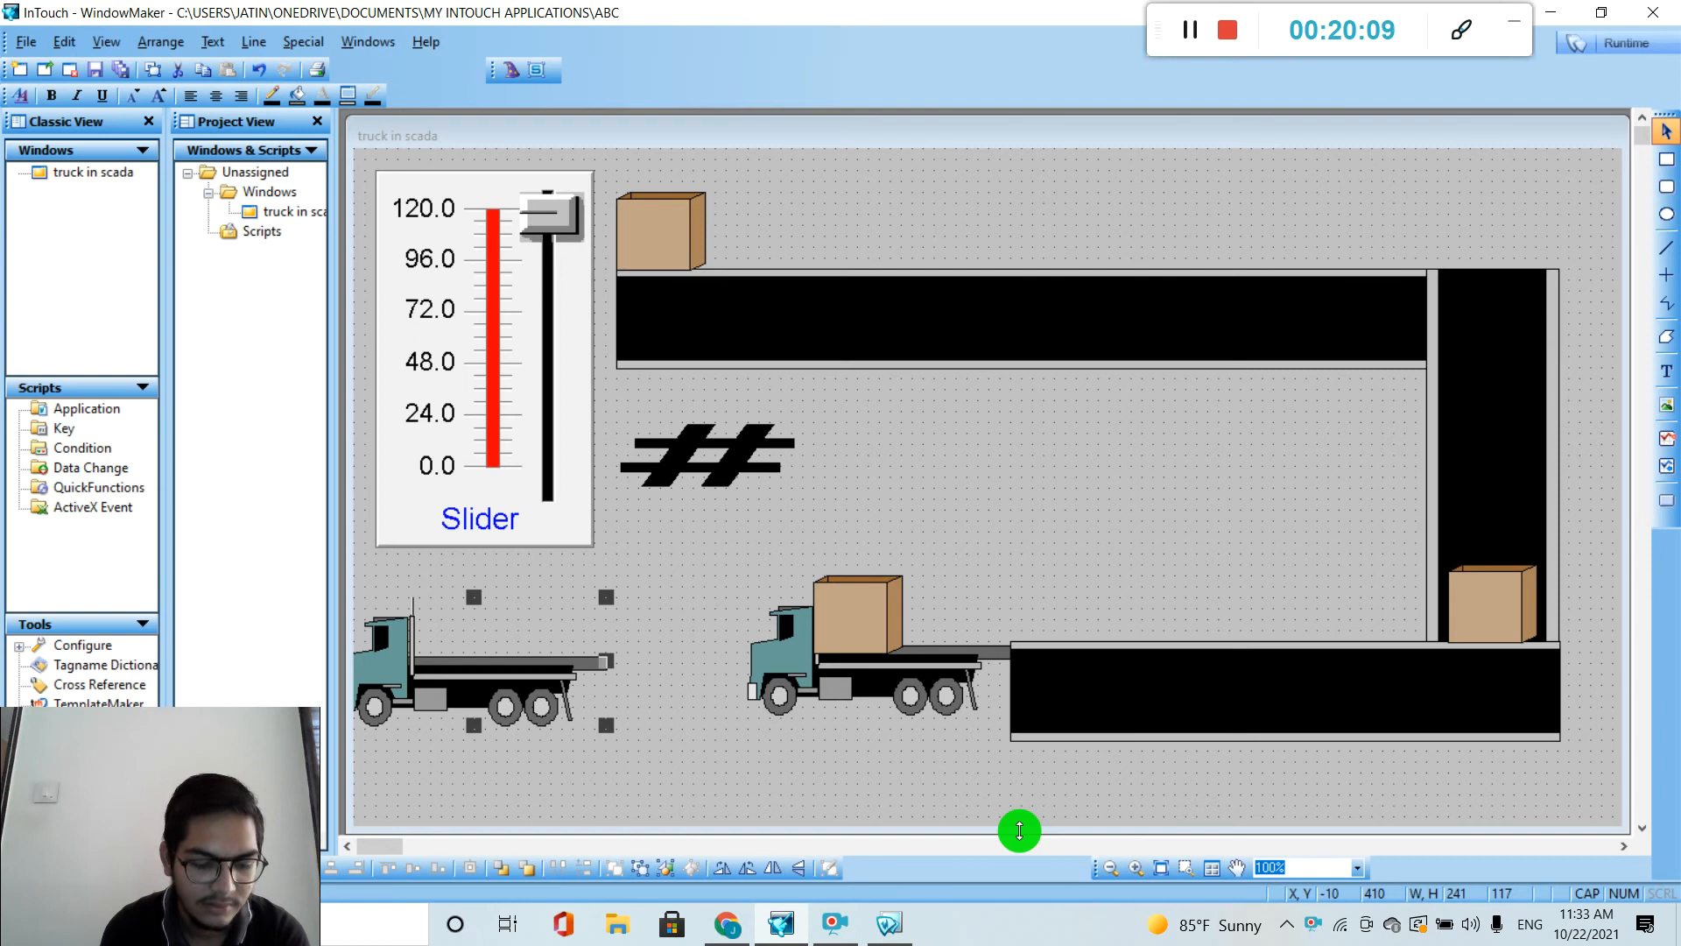
pyautogui.moveTo(528, 690); pyautogui.dragTo(560, 680)
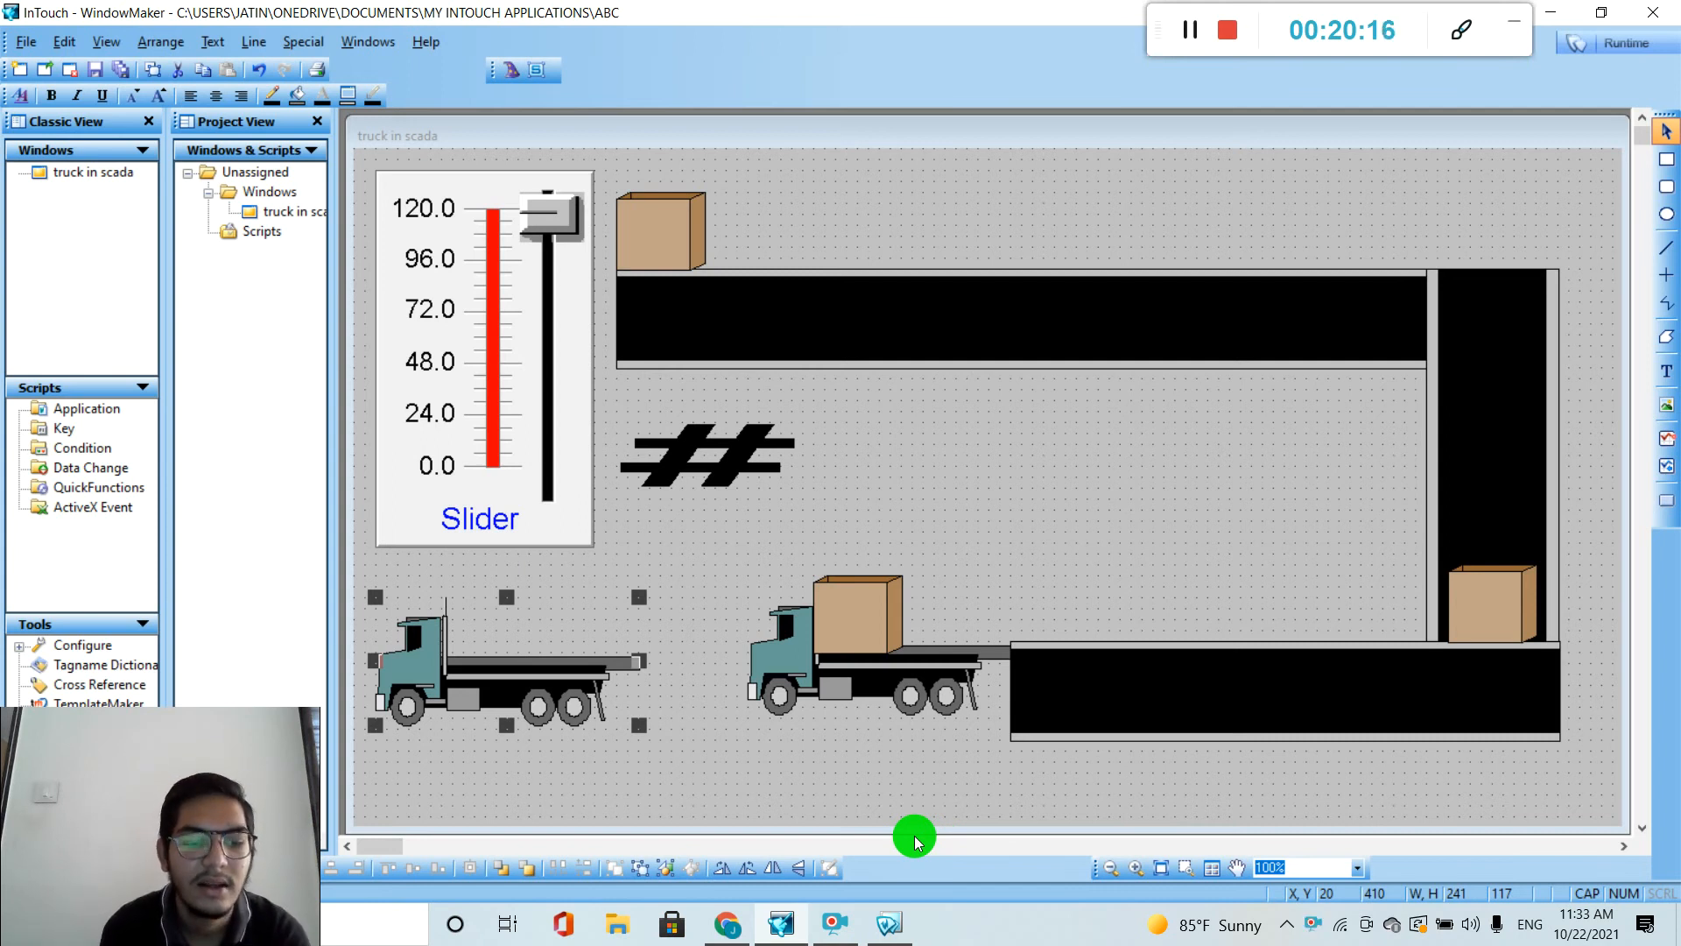
# Set the original truck's horizontal movement to the left to 340 in its horizontal location link and apply it.
pyautogui.doubleClick(799, 674)
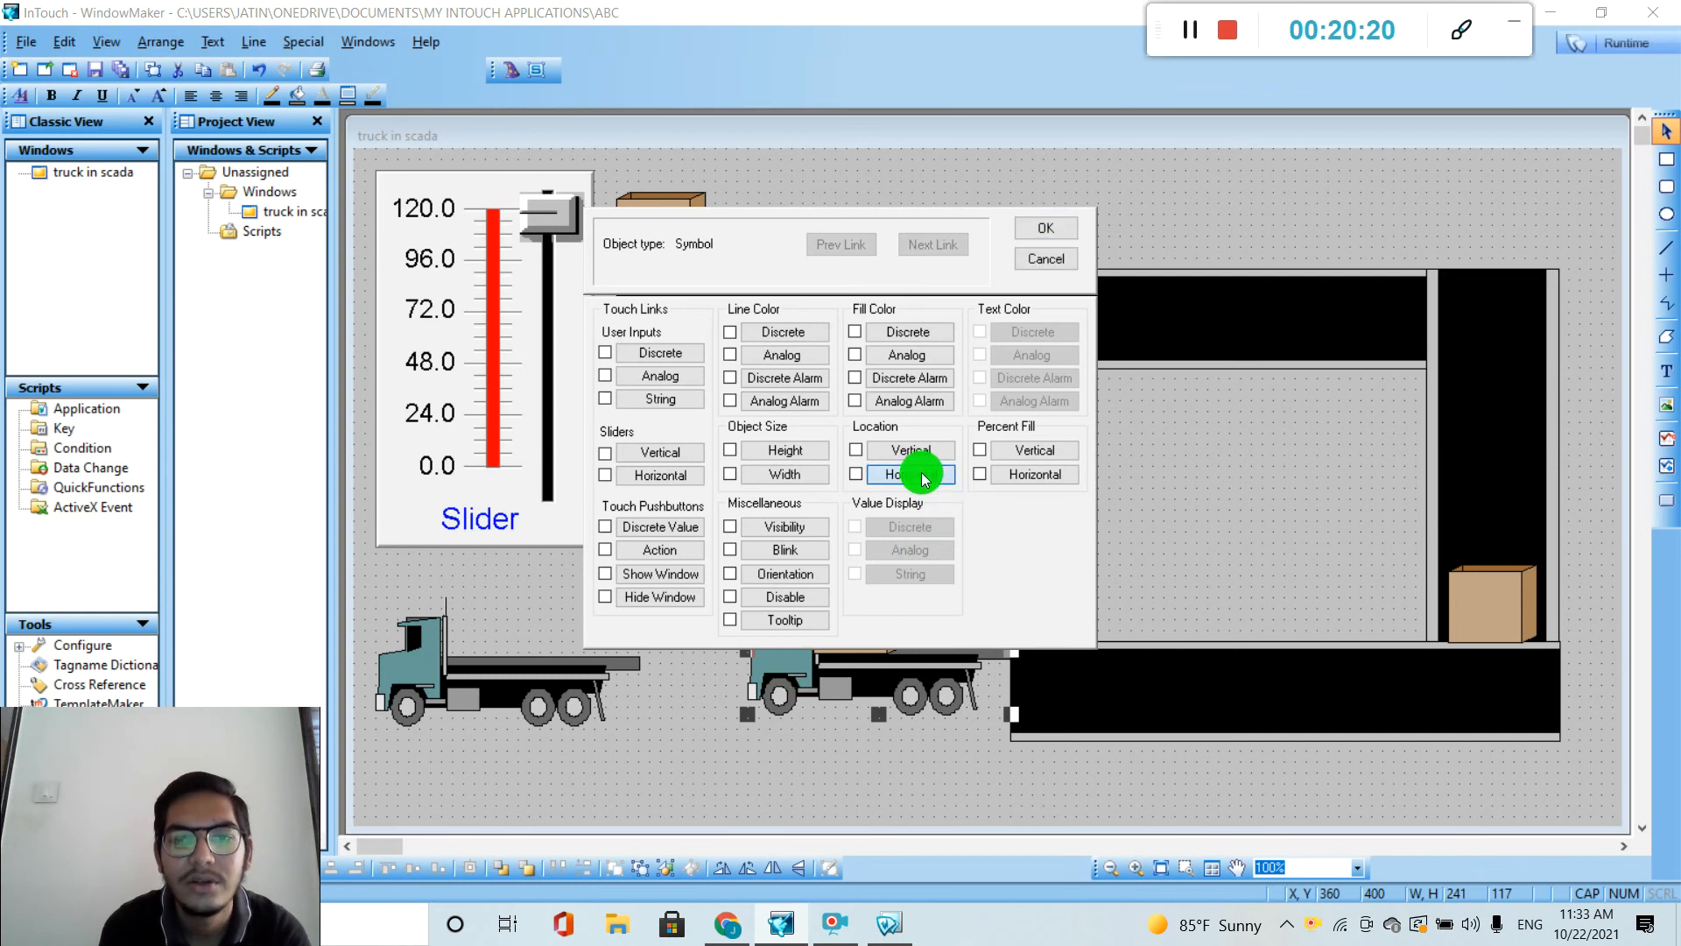
pyautogui.click(922, 475)
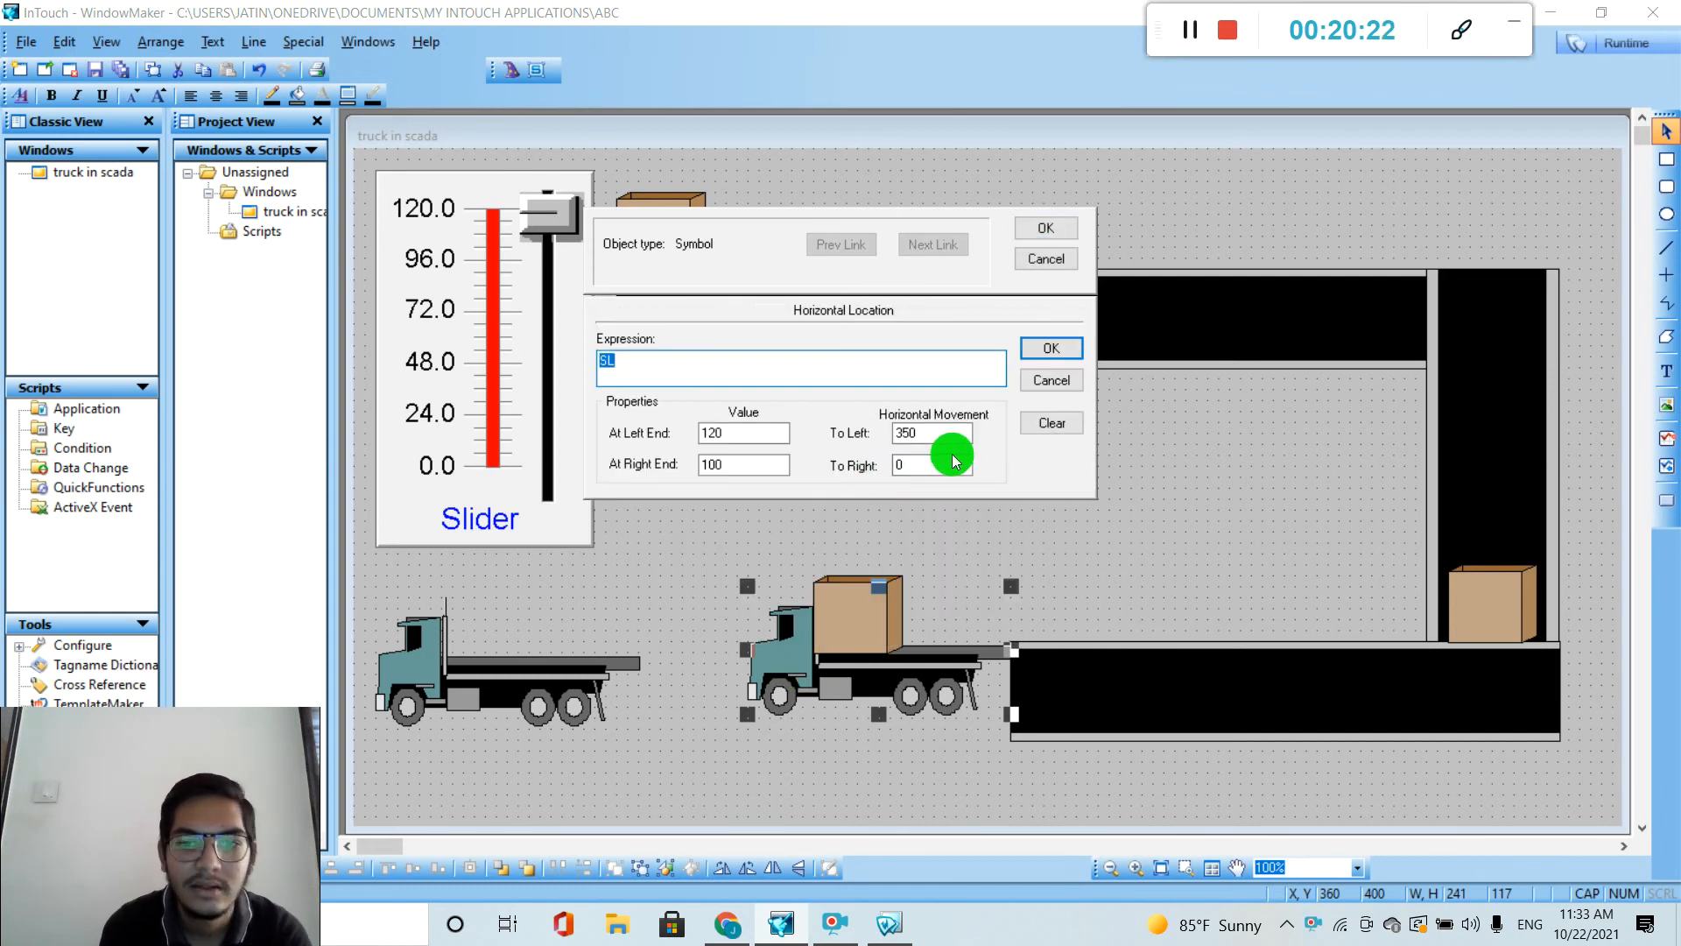
pyautogui.click(928, 430)
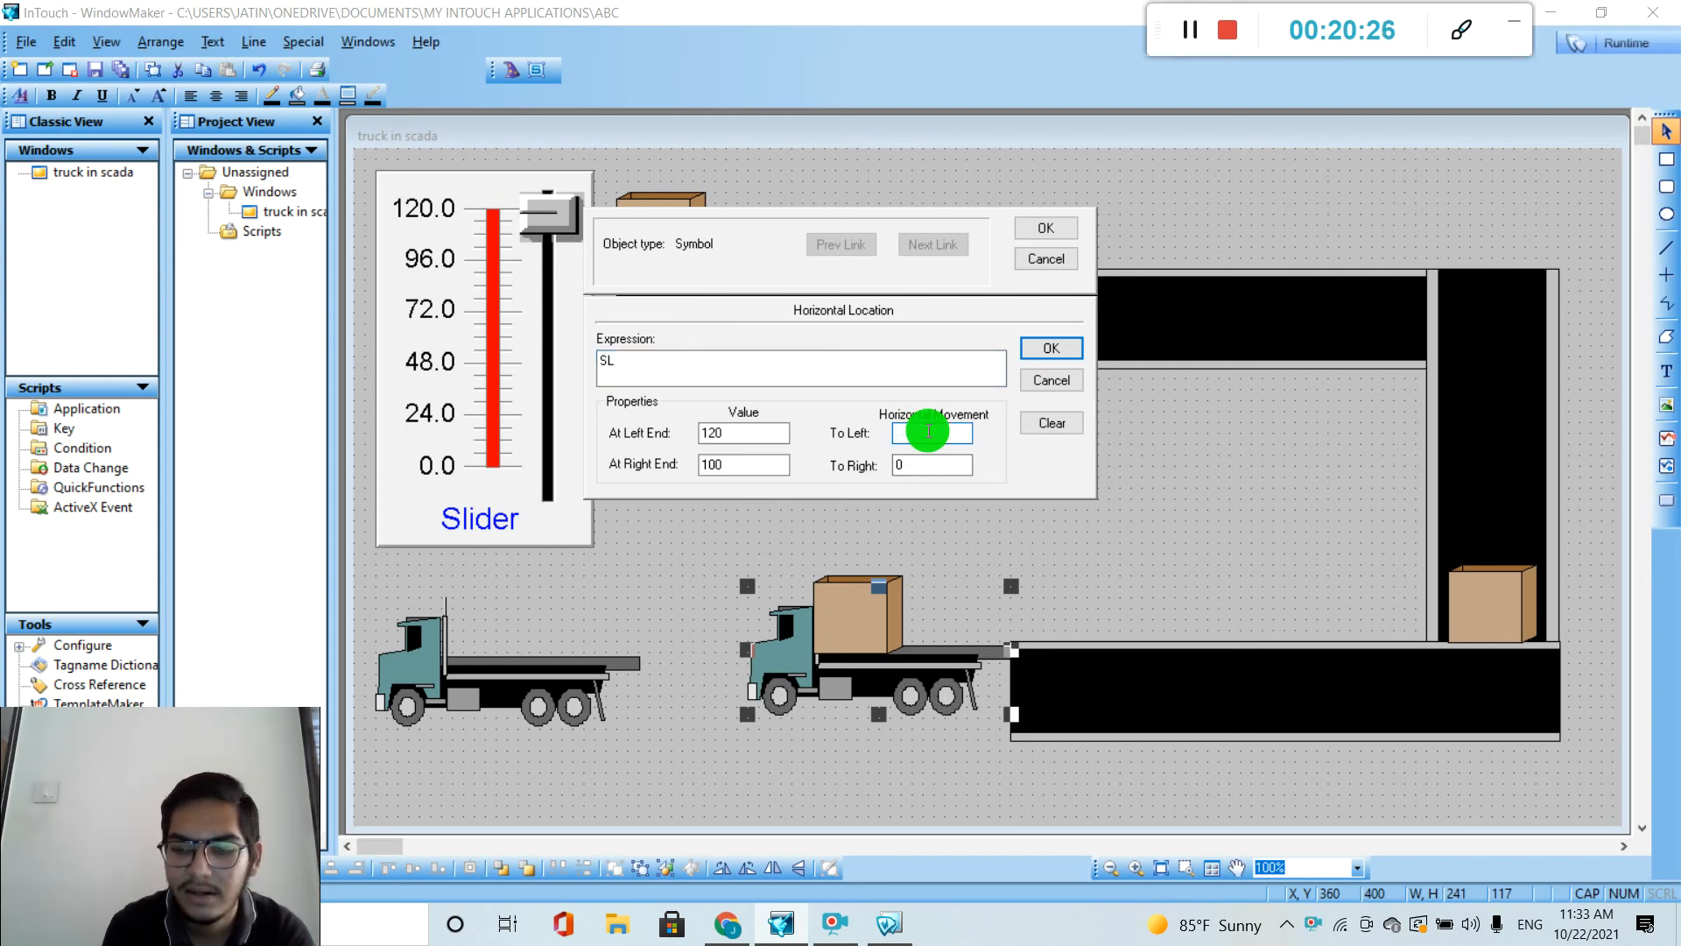
pyautogui.write('340')
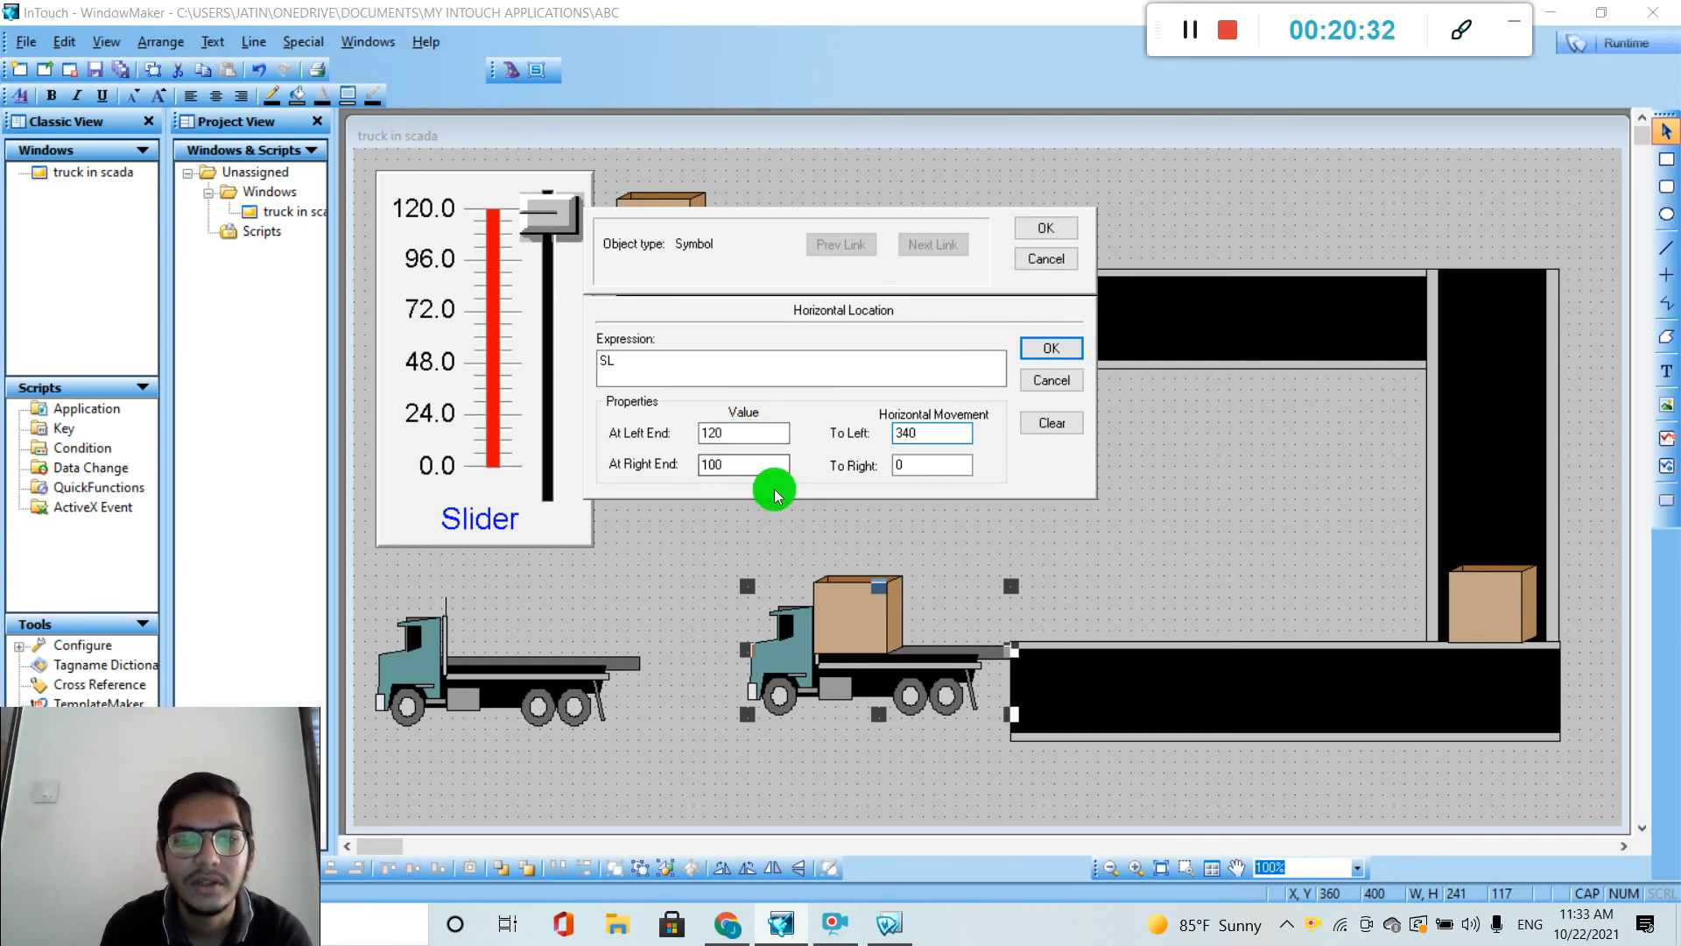
pyautogui.click(1041, 356)
pyautogui.click(1047, 227)
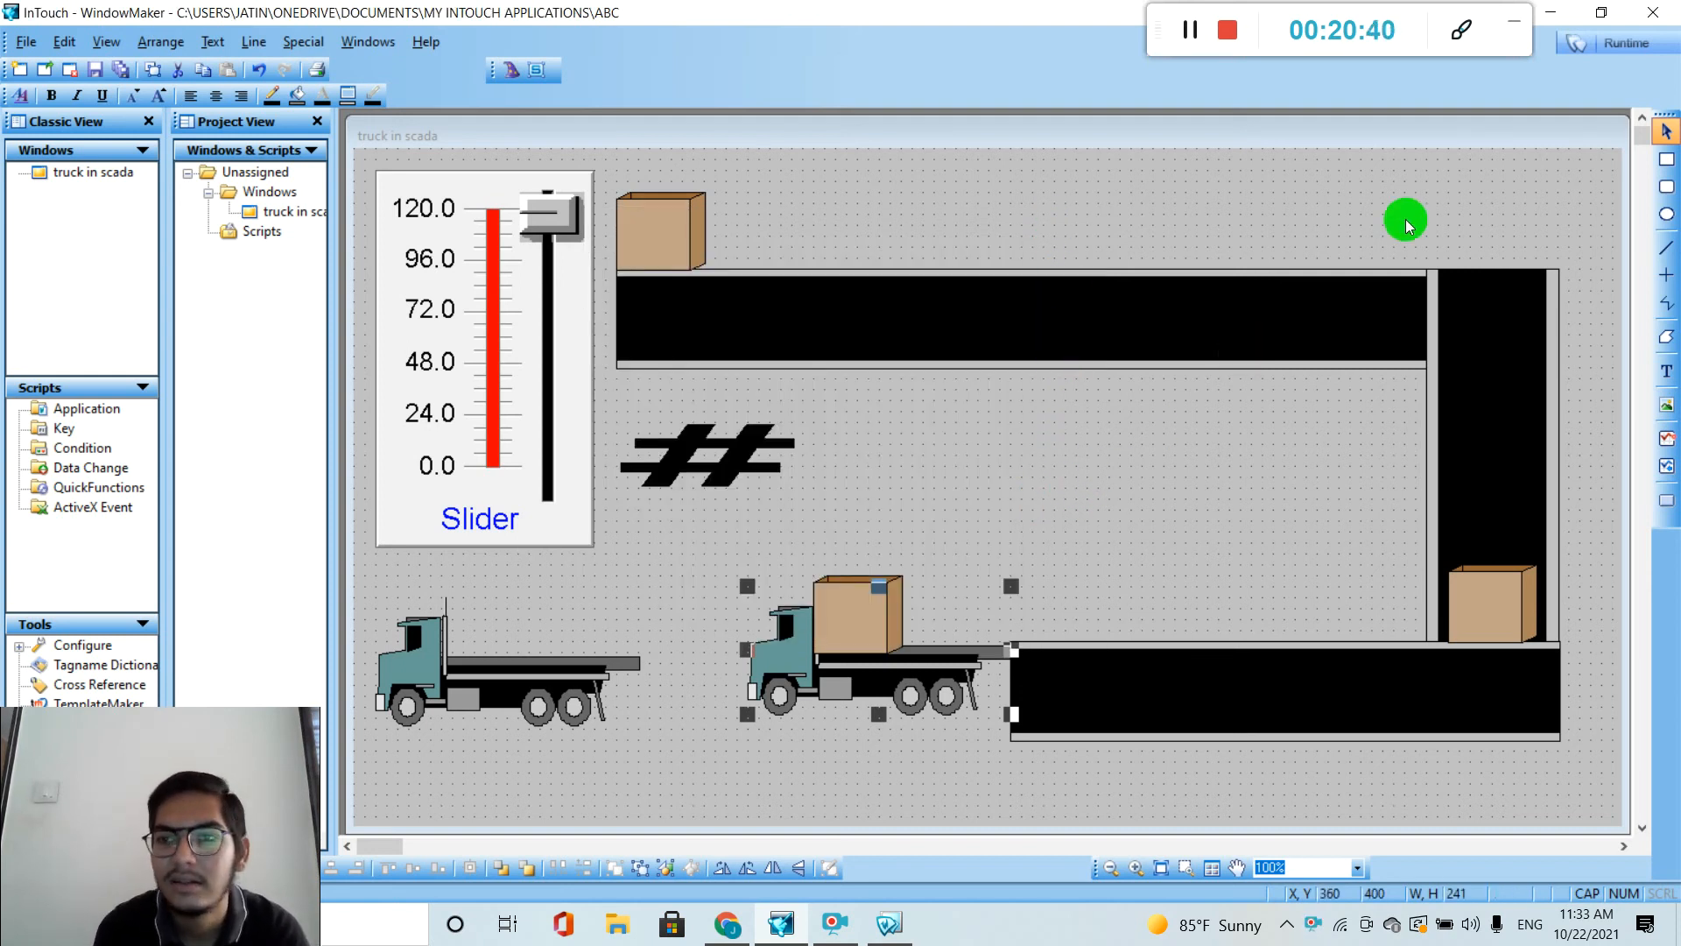
# Switch to runtime and operate the slider to compare the truck's drive-off with the stationary truck copy.
pyautogui.click(1627, 42)
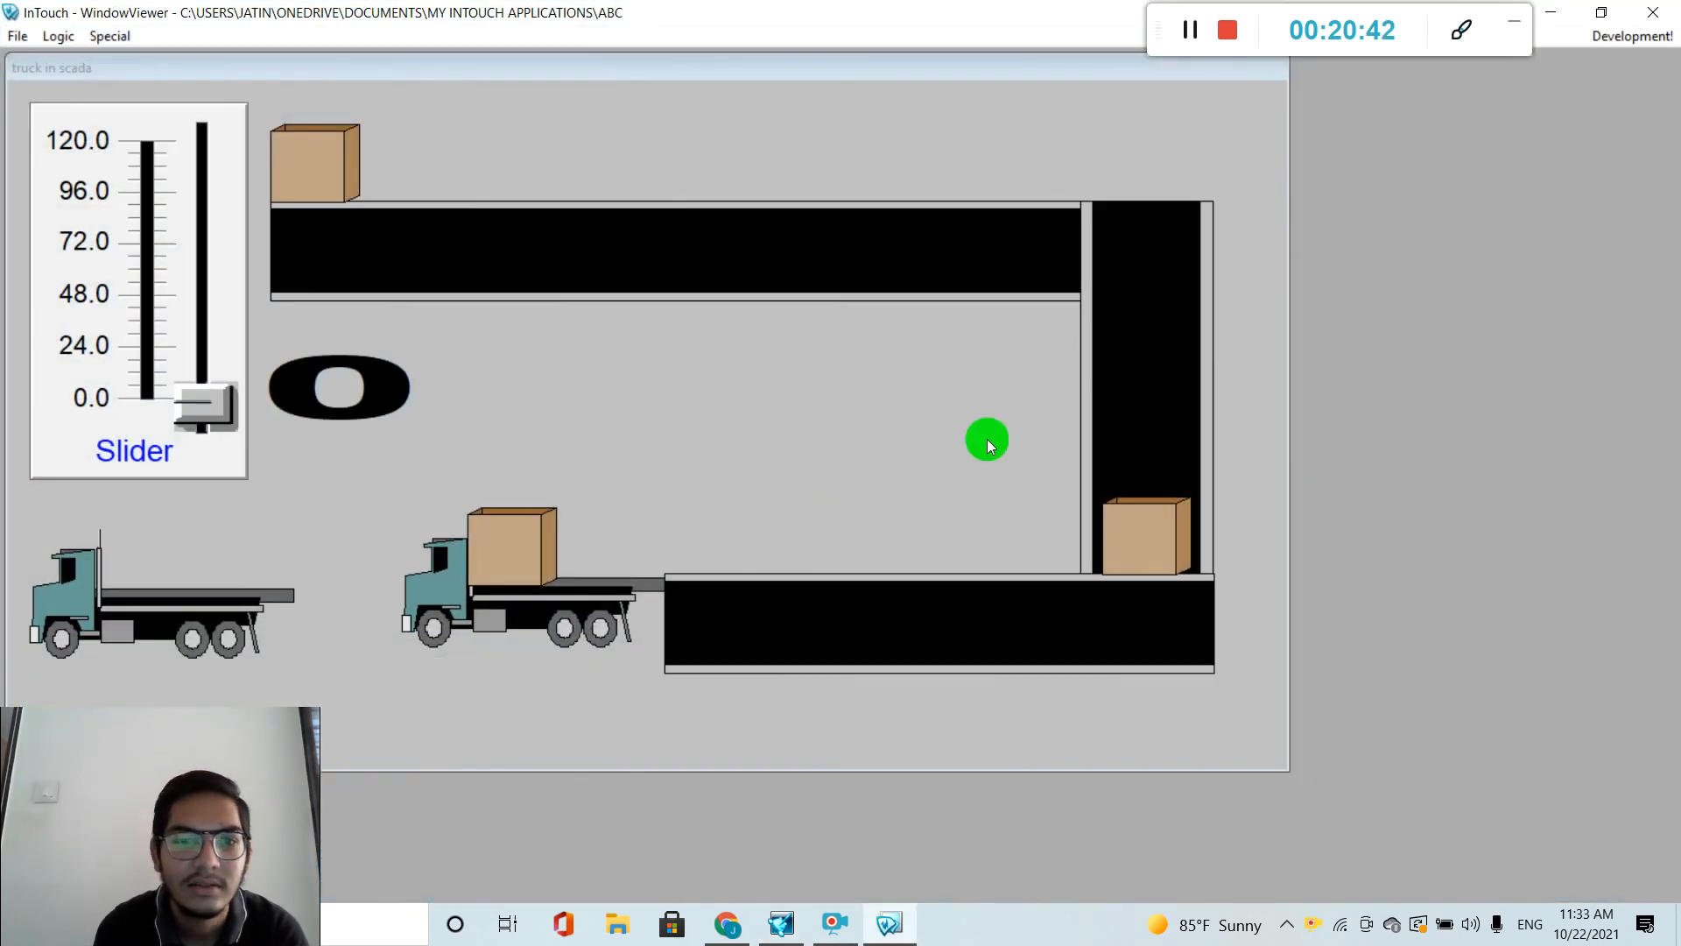
pyautogui.moveTo(202, 379); pyautogui.dragTo(236, 394)
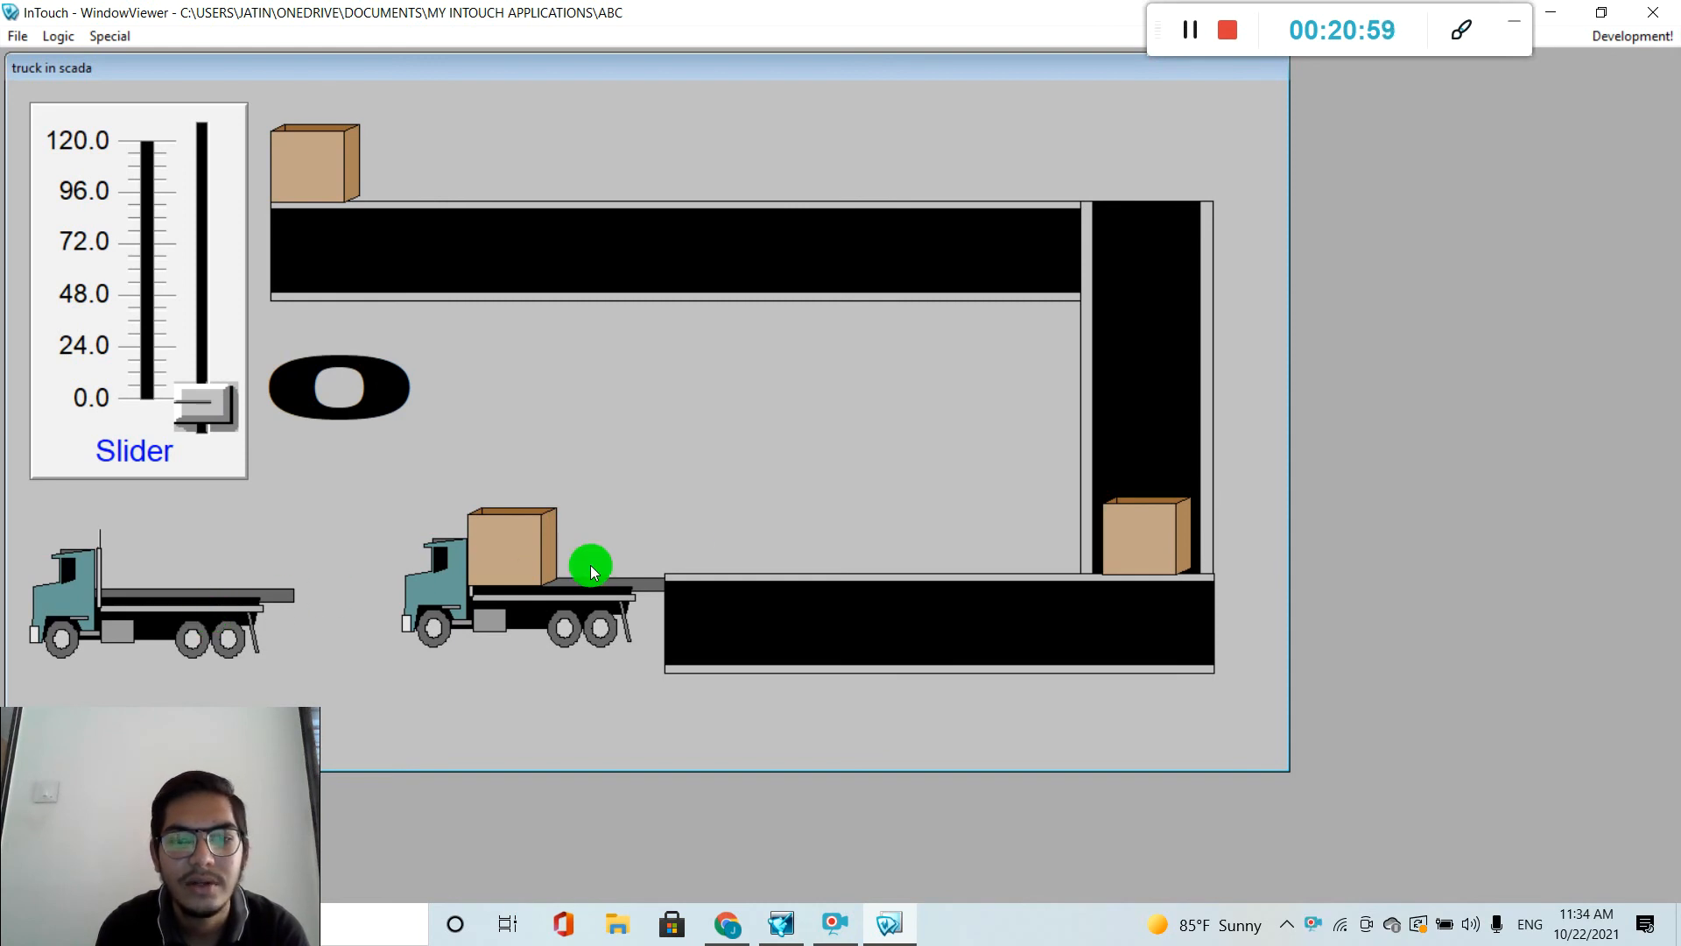
# Return to development mode and delete the truck copy below the slider.
pyautogui.click(1627, 38)
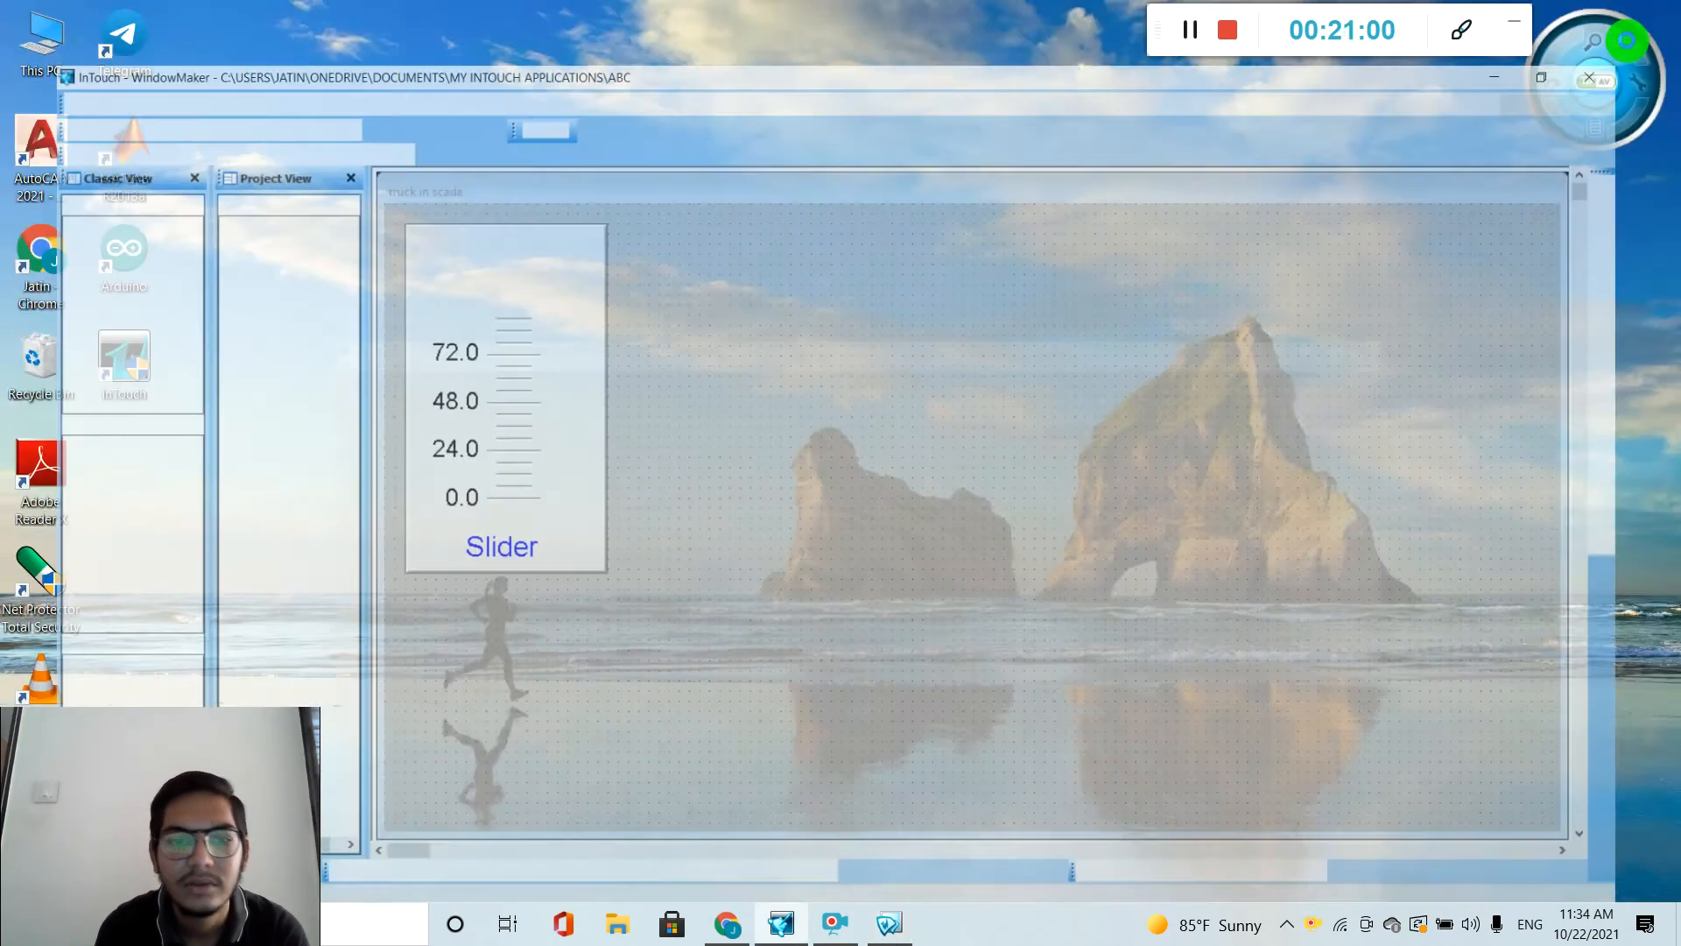
pyautogui.click(525, 668)
pyautogui.press('Delete')
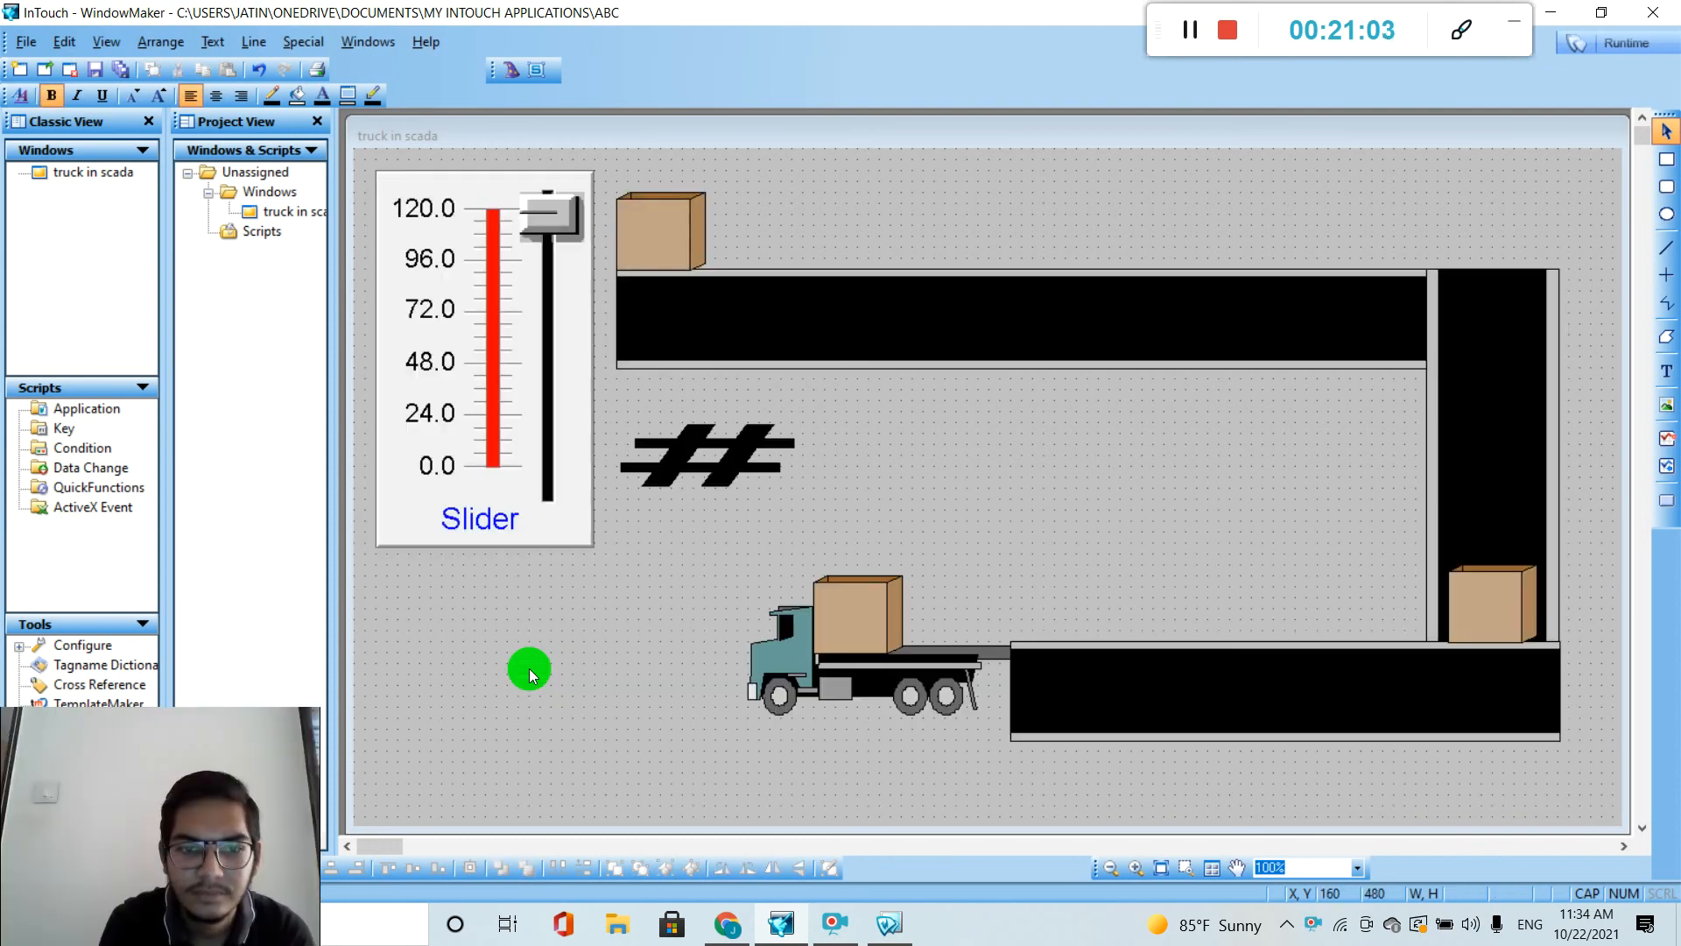
# Run the window again and operate the slider to check the complete animation from conveyor to departing truck.
pyautogui.click(1620, 42)
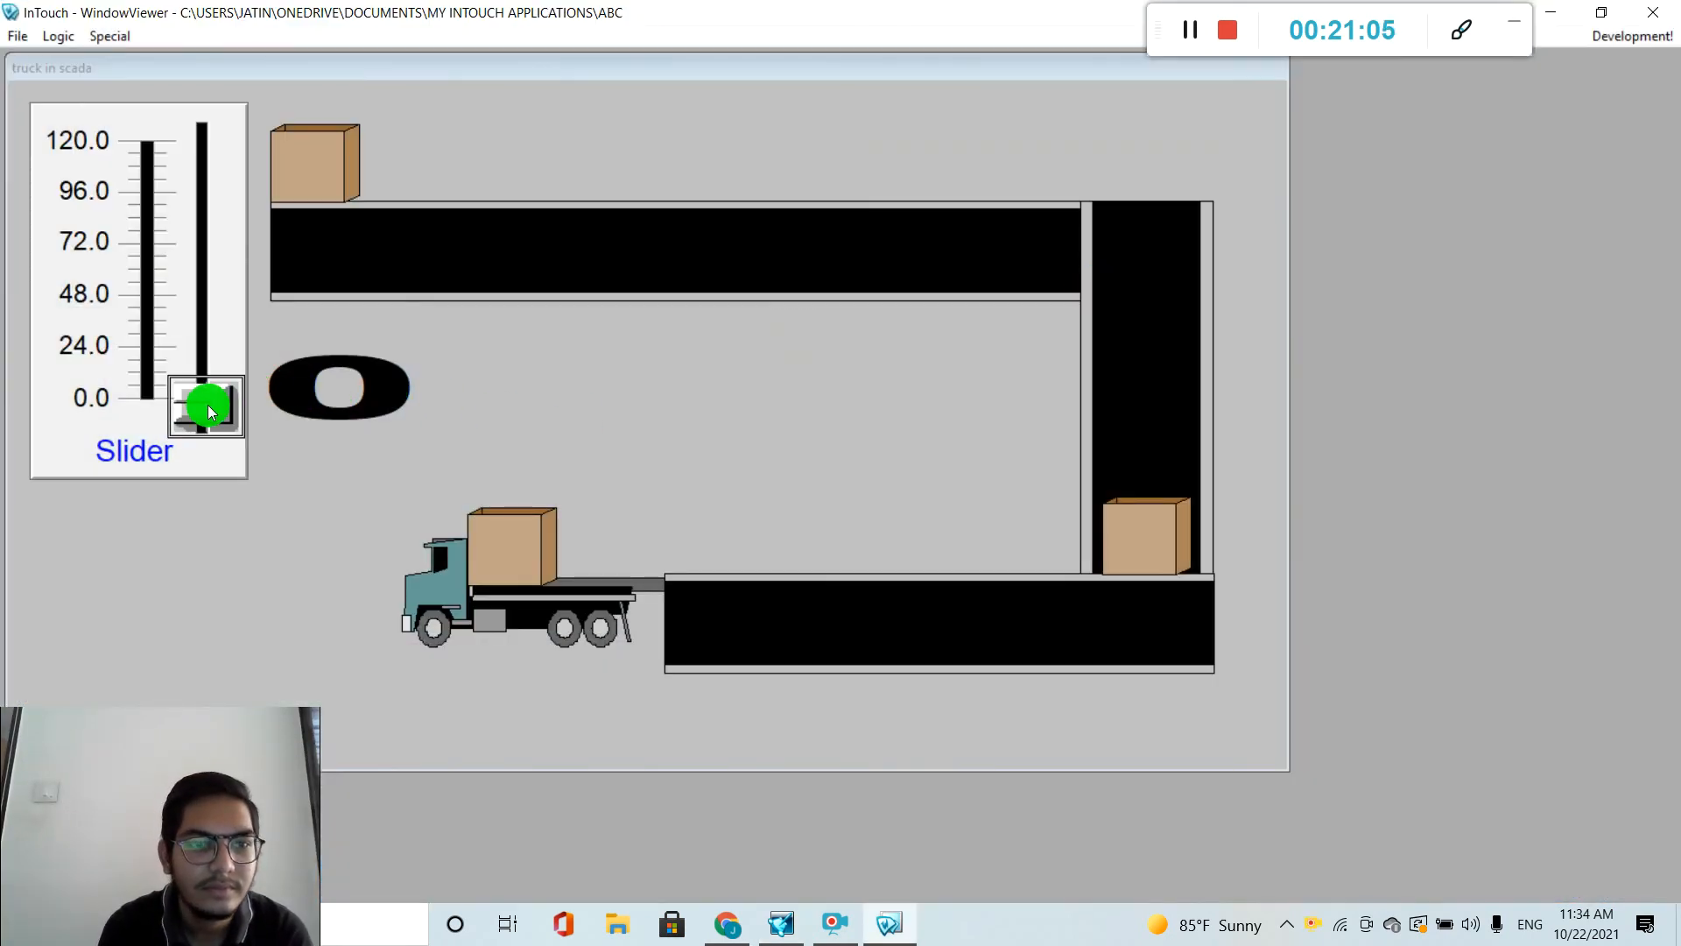
pyautogui.moveTo(208, 405); pyautogui.dragTo(188, 455)
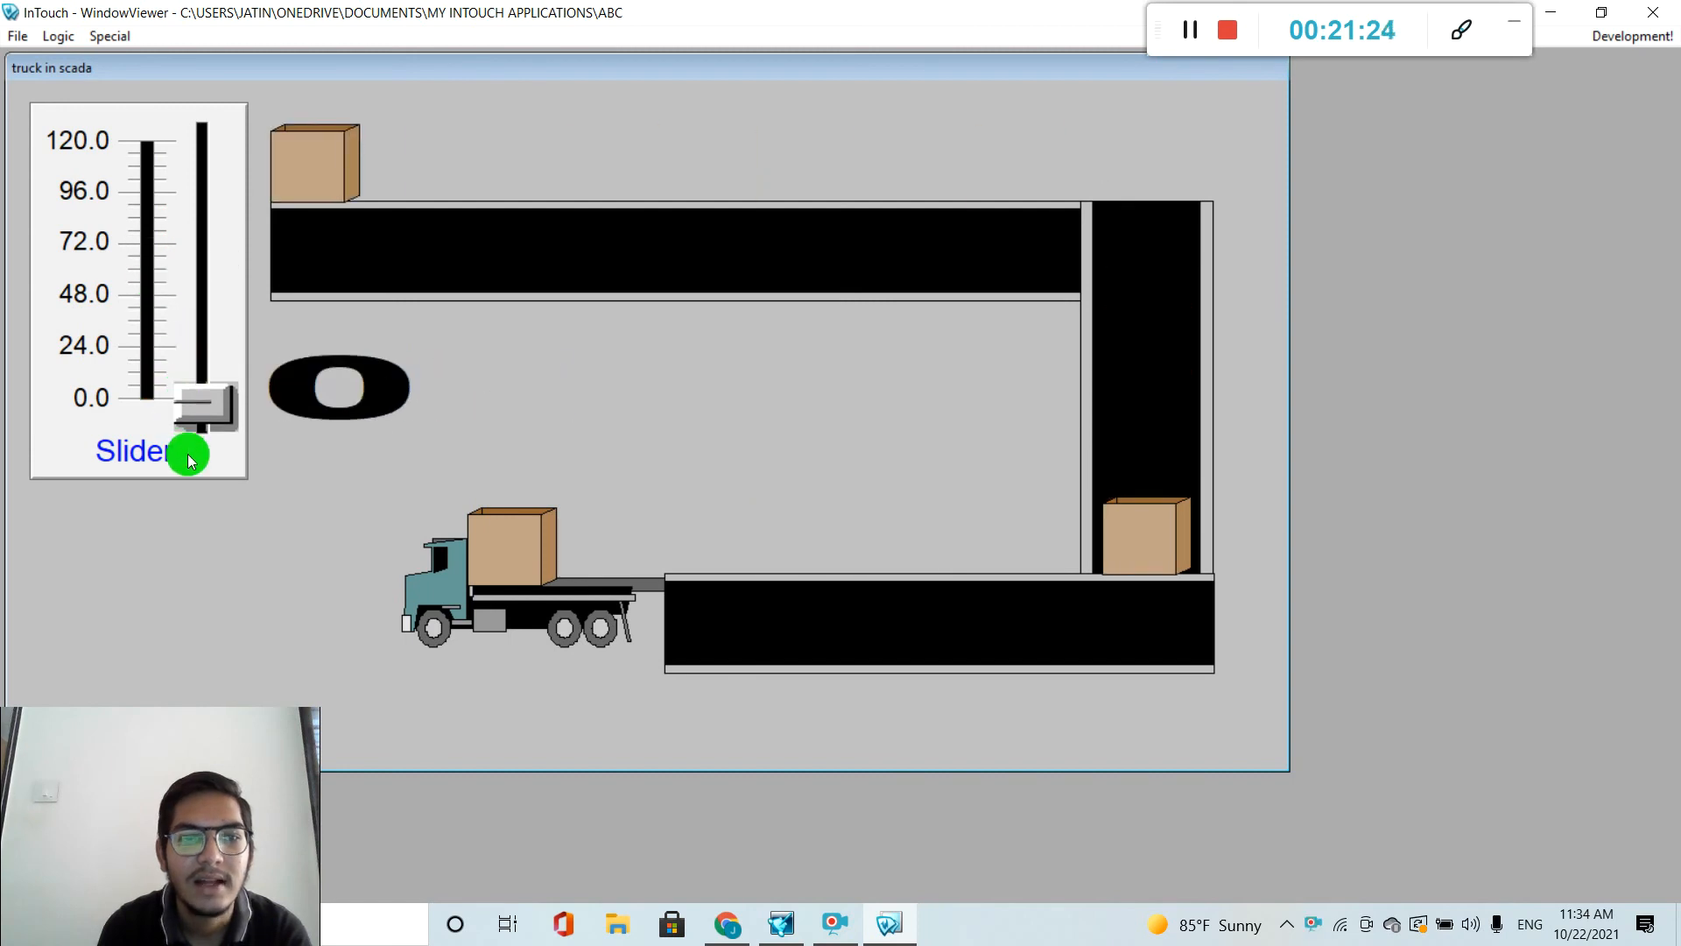
# Return to development mode and give the box on the upper conveyor a visibility link with expression SL<=20, visible state On.
pyautogui.click(1627, 43)
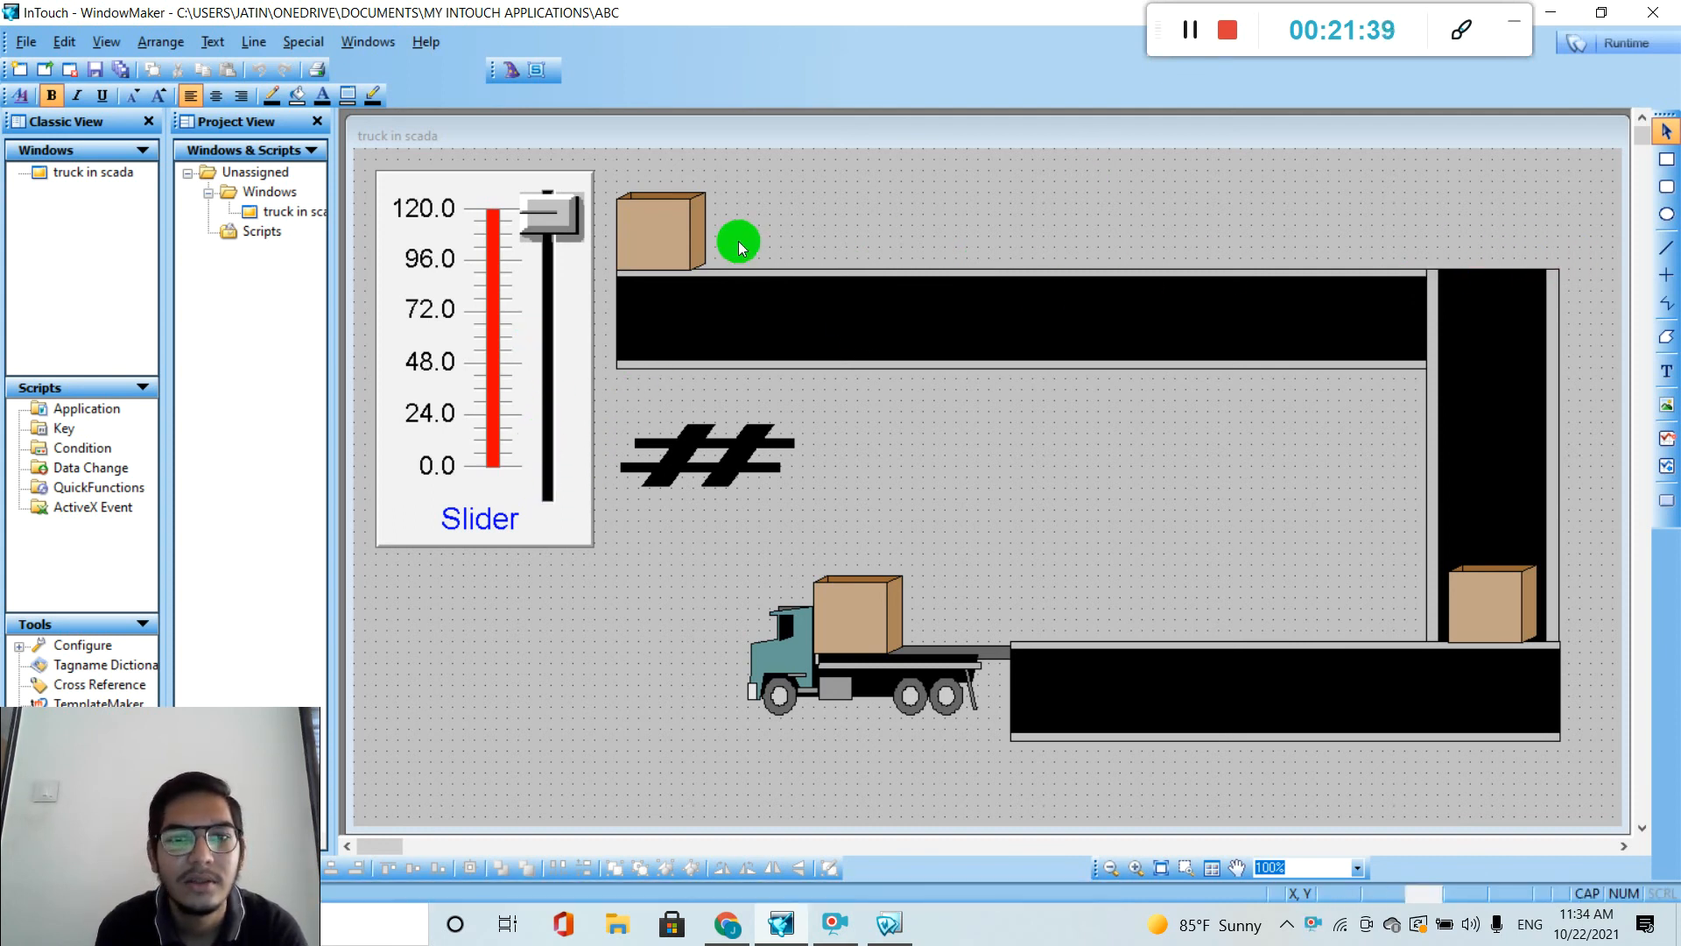
pyautogui.doubleClick(676, 236)
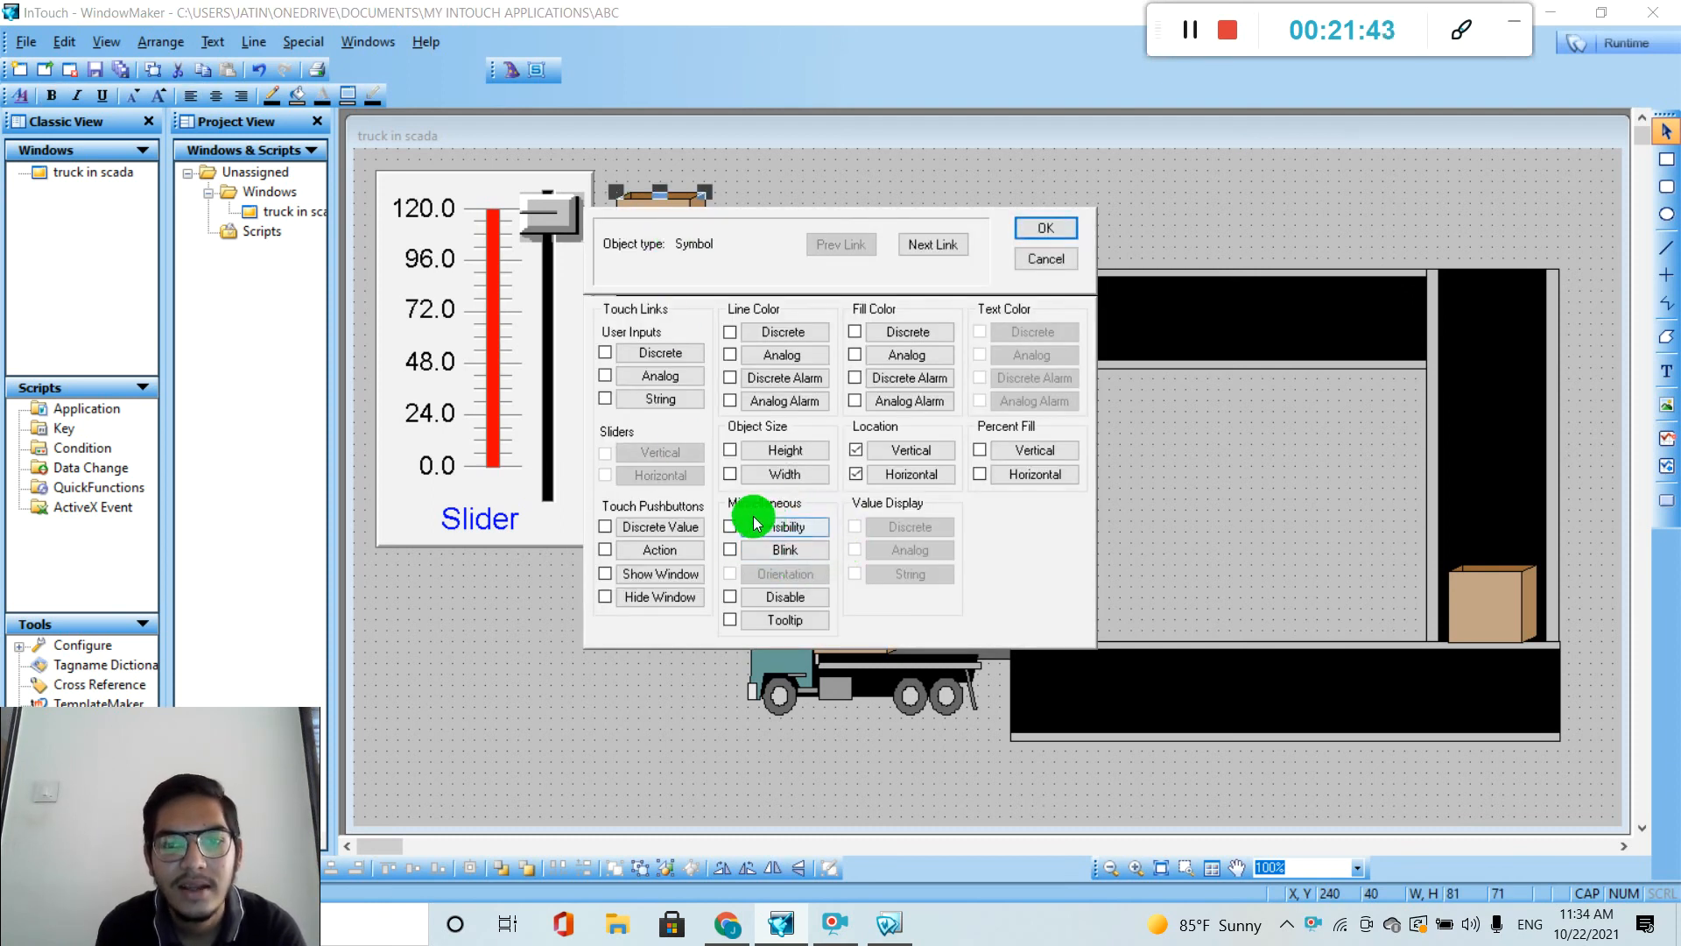
pyautogui.click(788, 523)
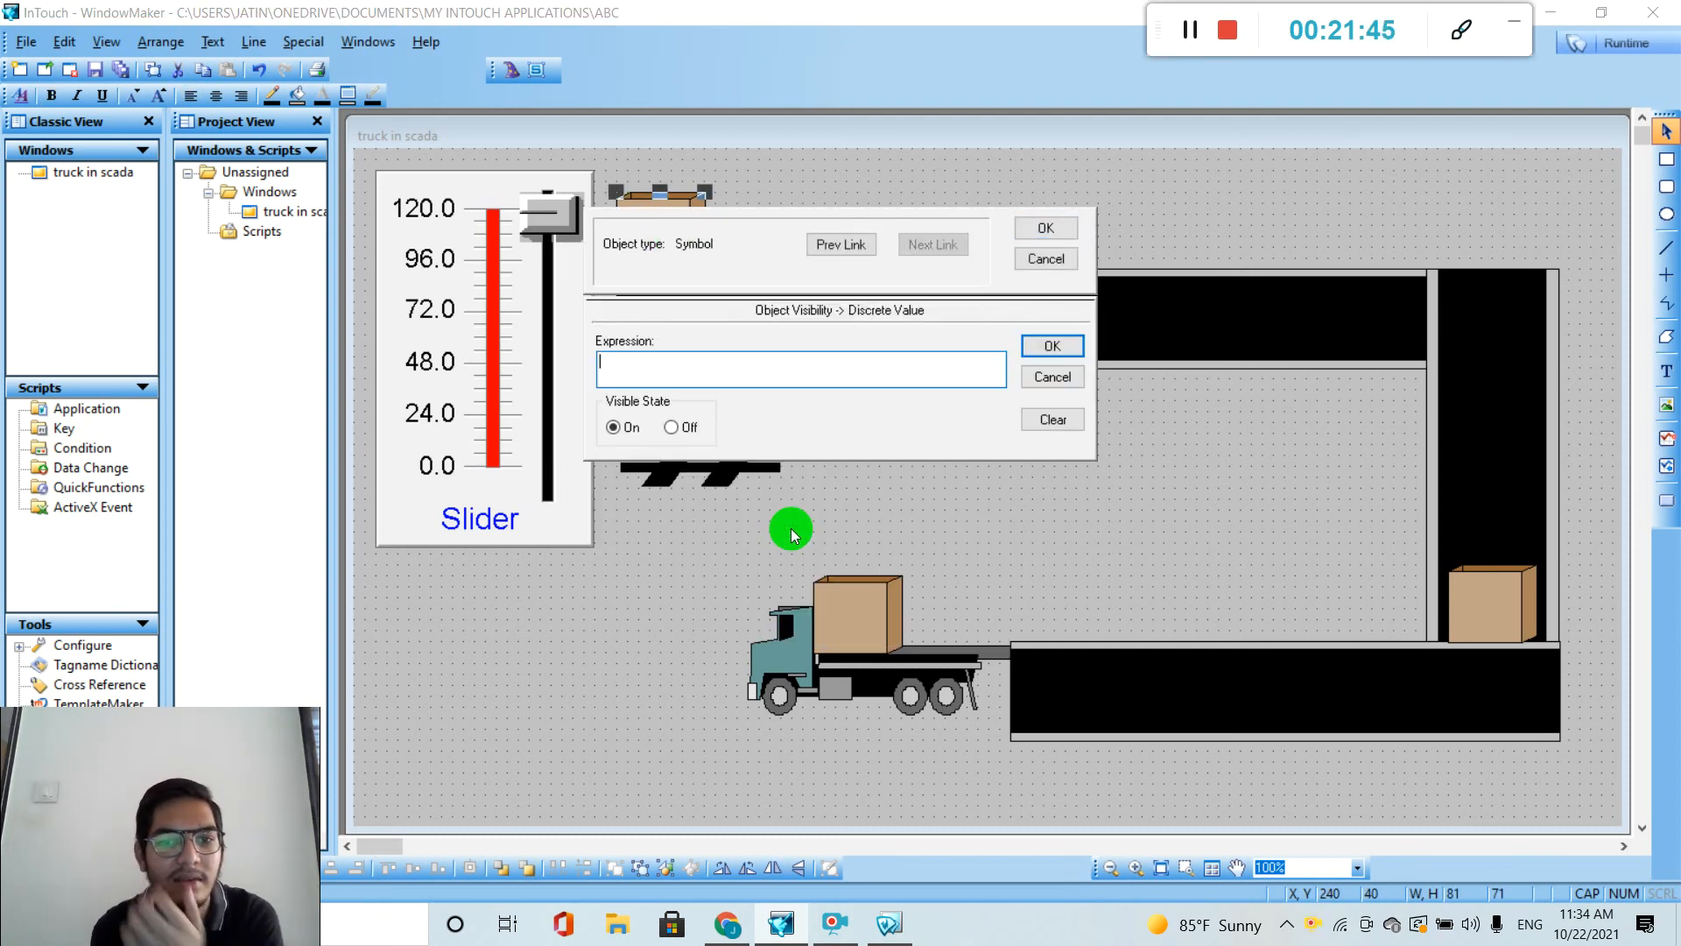
pyautogui.write('SL')
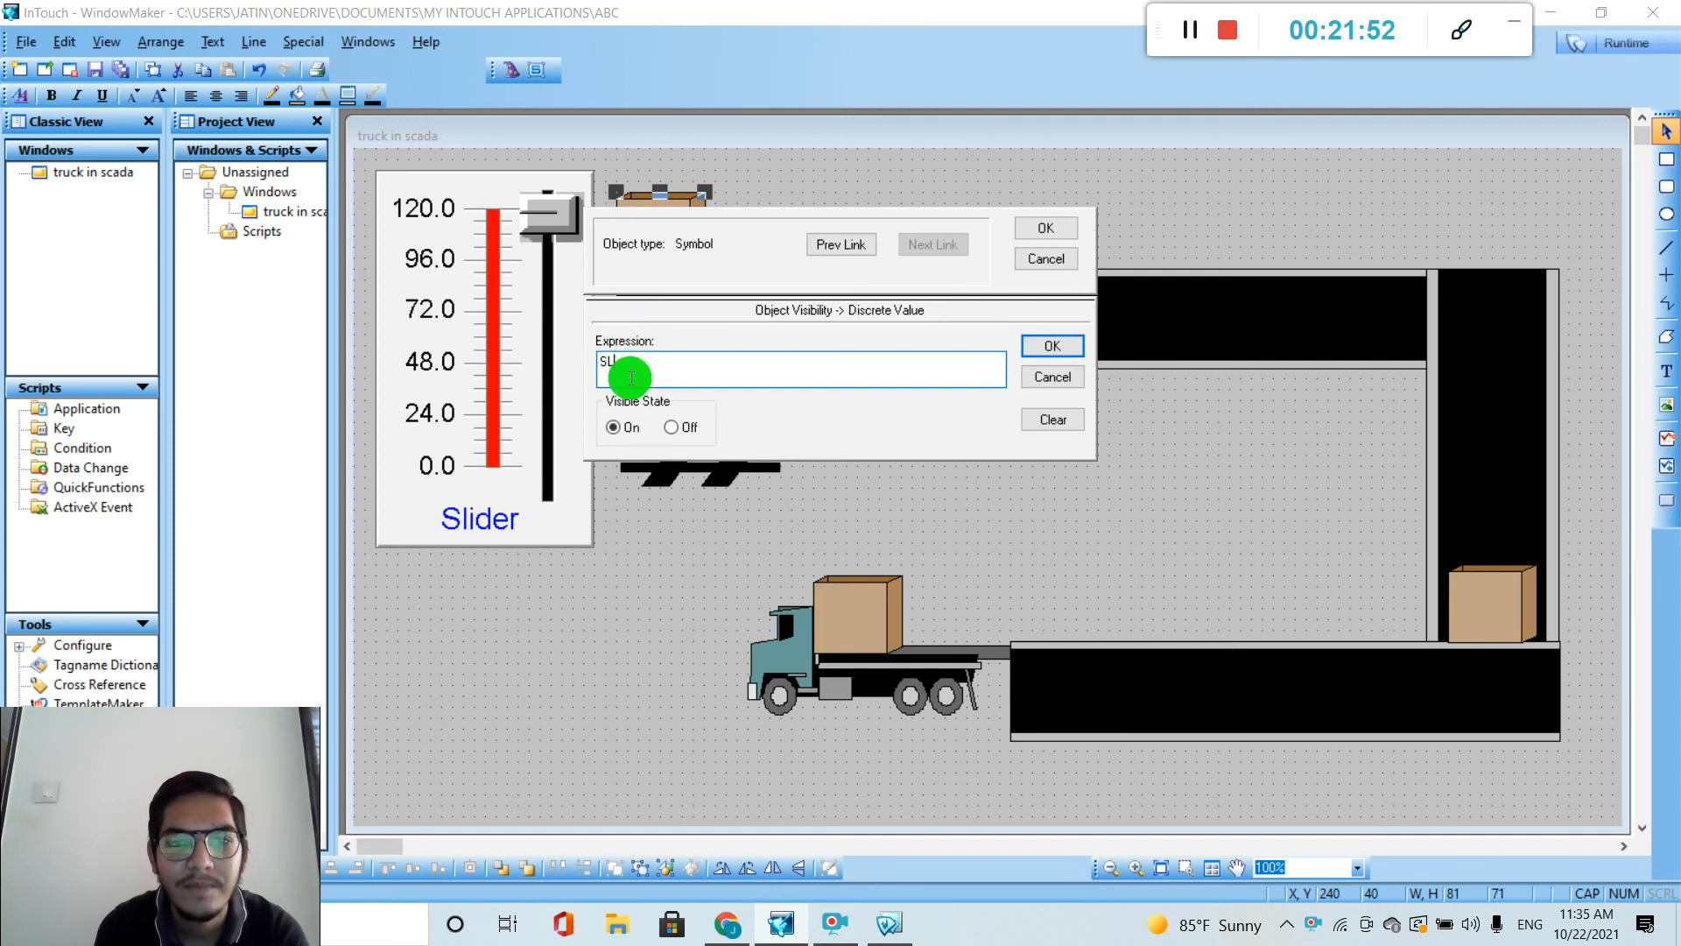
pyautogui.write('<')
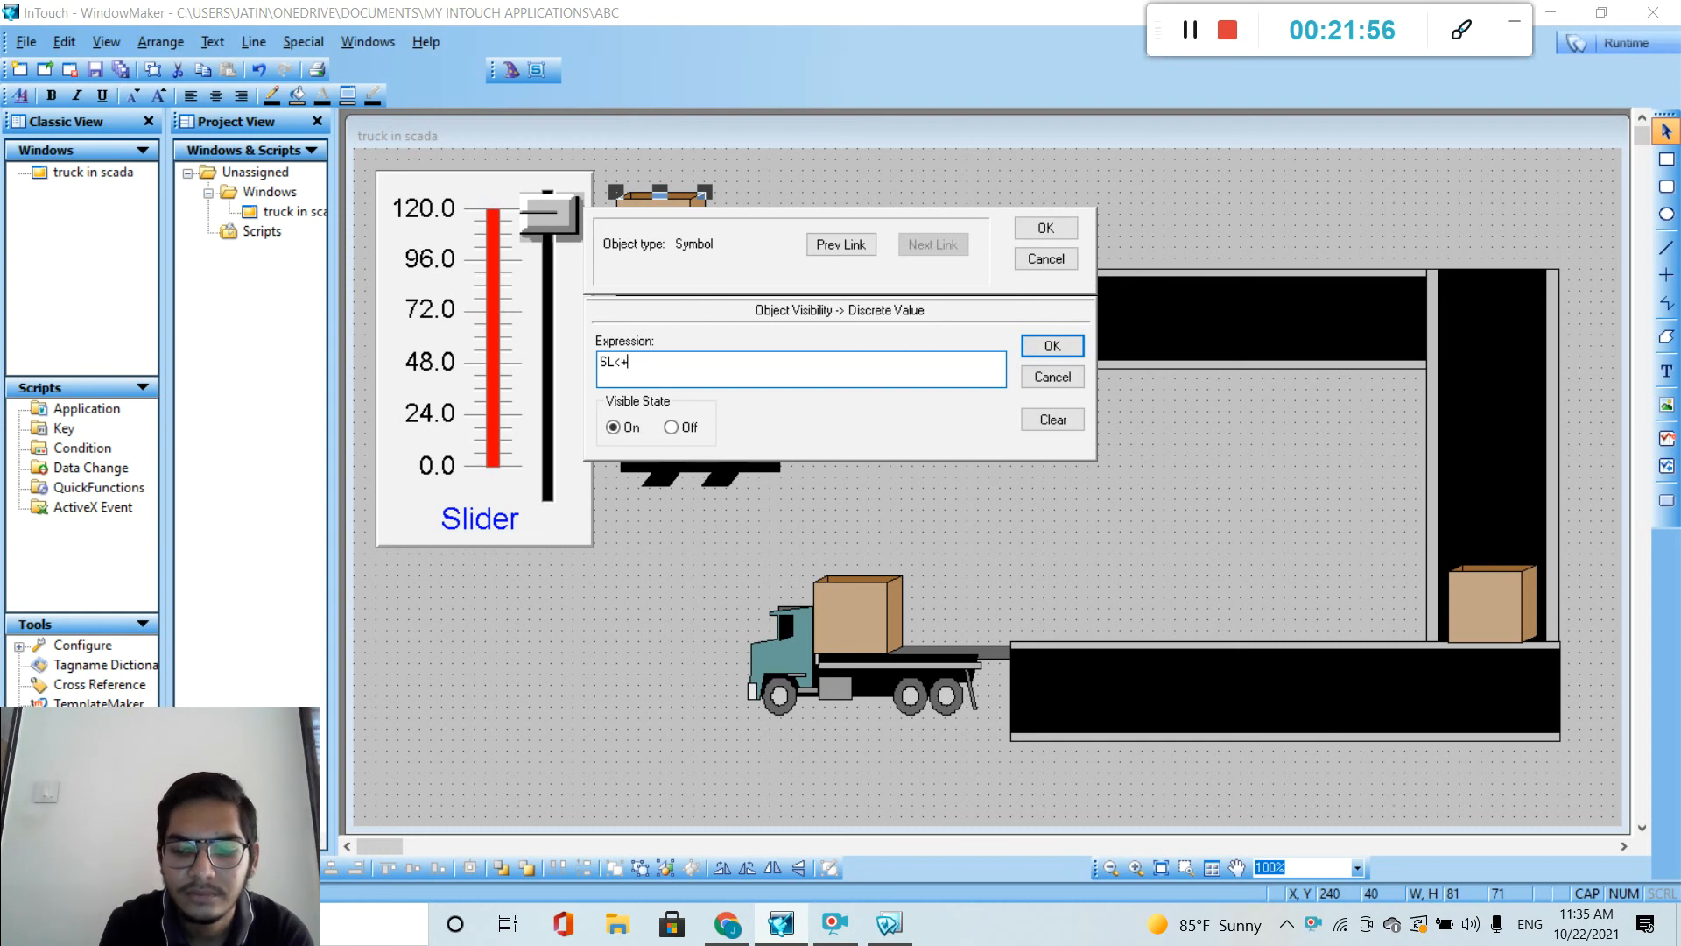
pyautogui.write('=20')
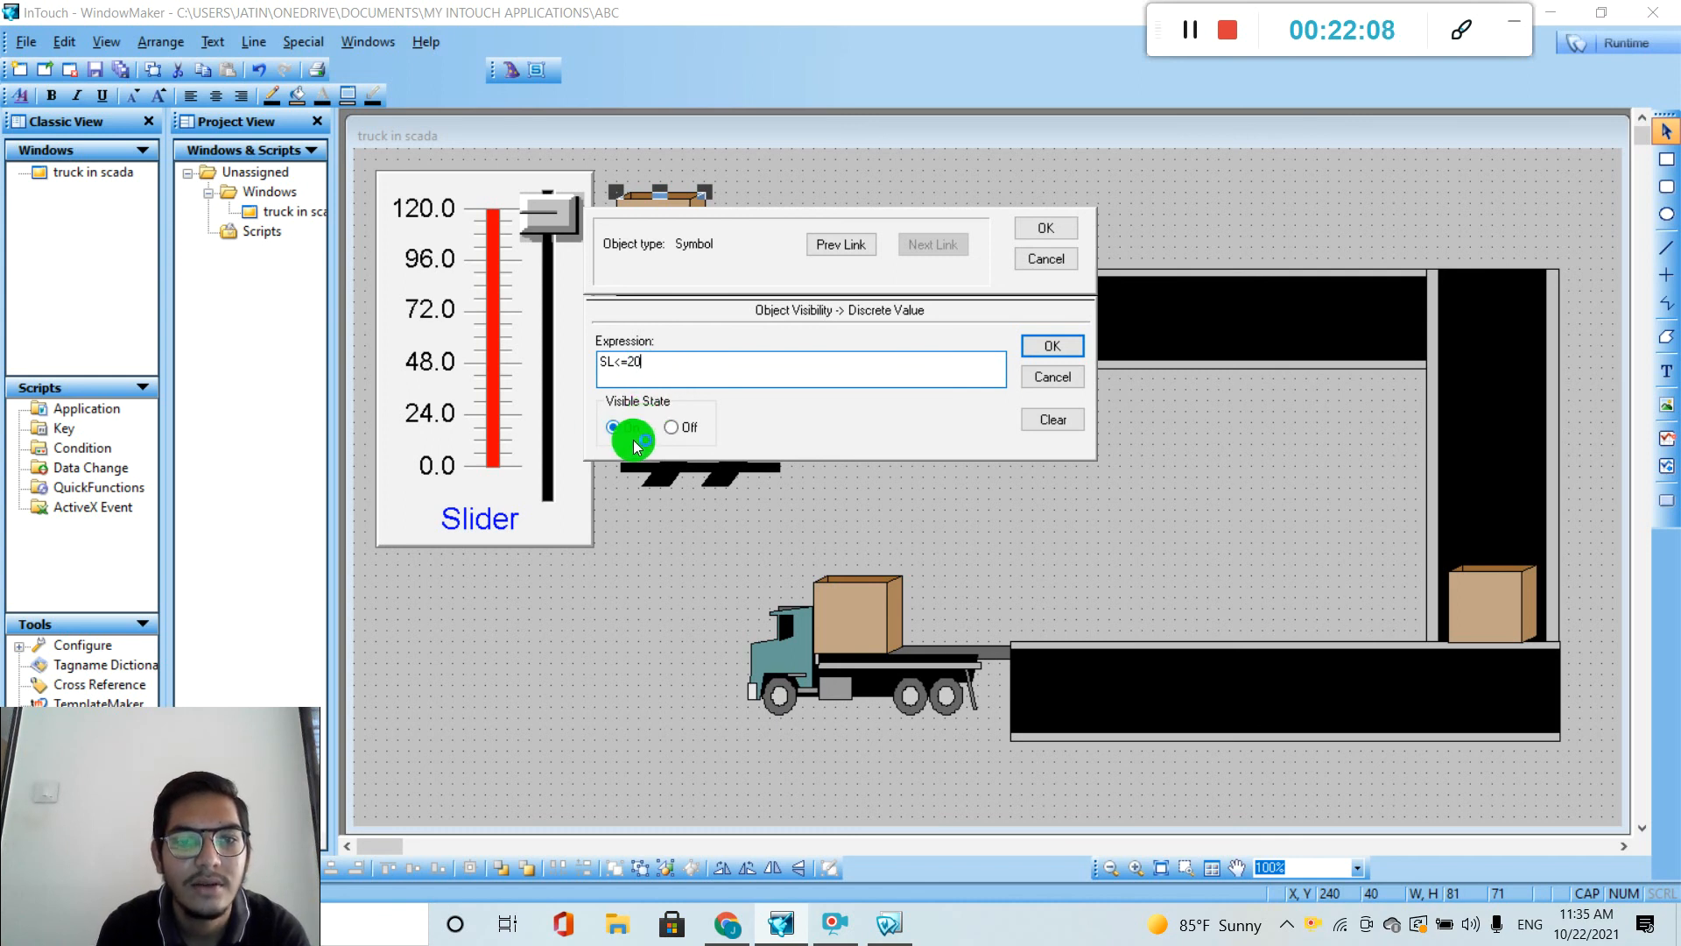
pyautogui.click(1052, 346)
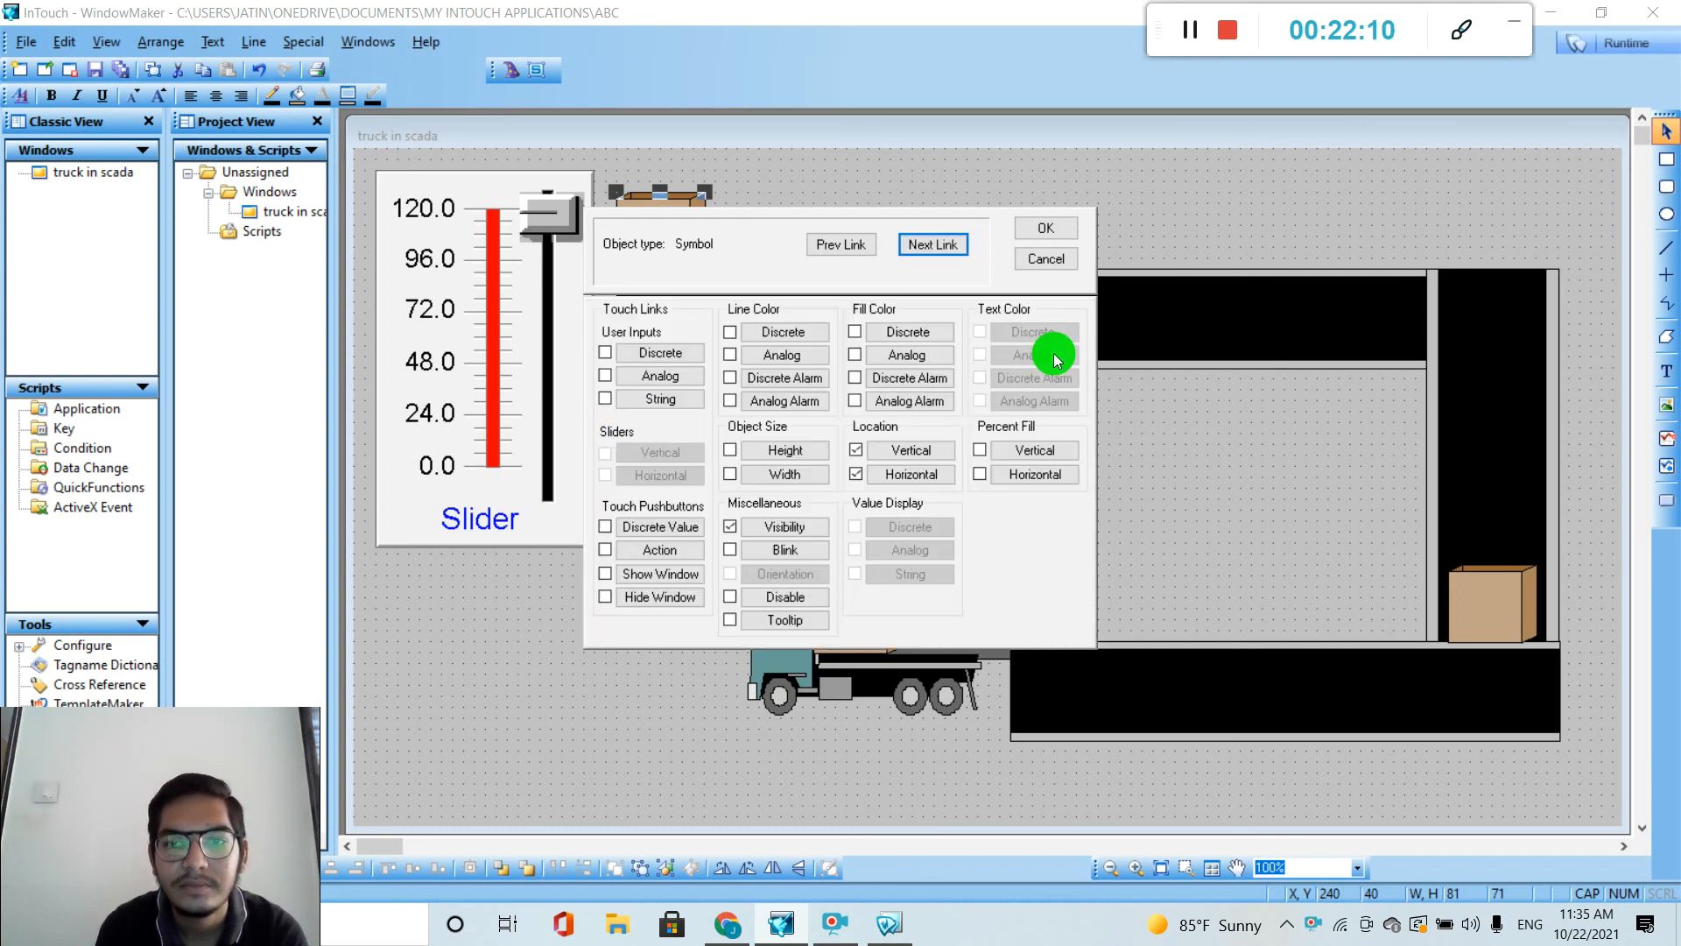
pyautogui.click(1056, 226)
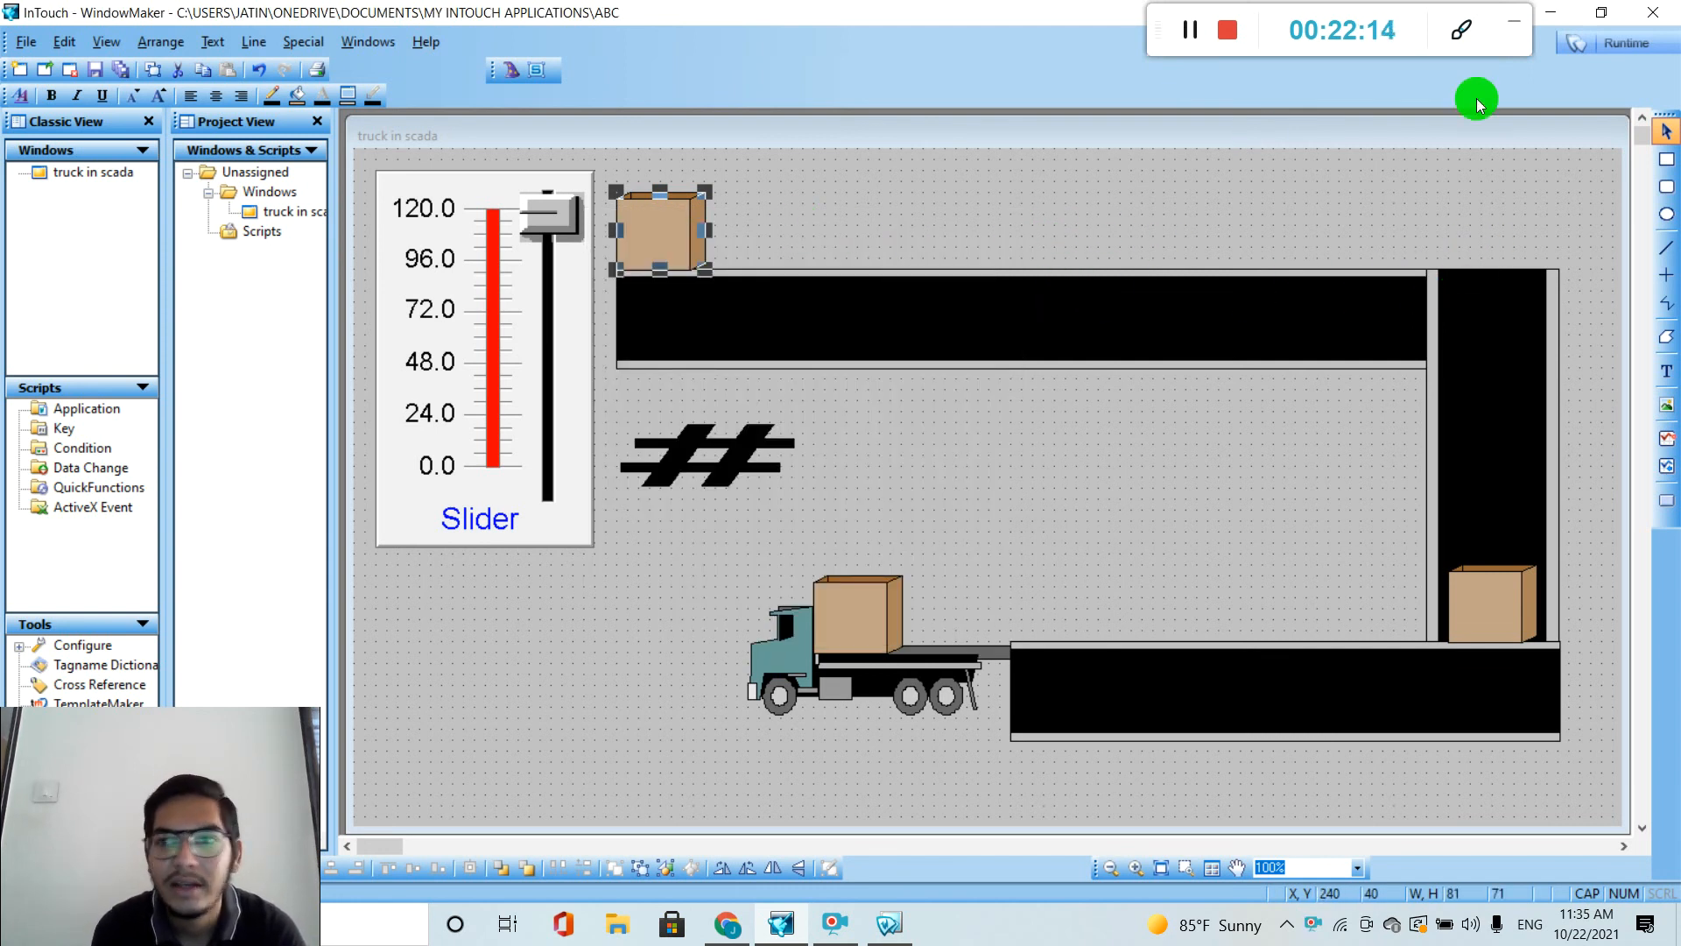
# Switch to runtime and raise the slider just past 20, returning it to 0, to check the upper box's visibility.
pyautogui.click(1661, 54)
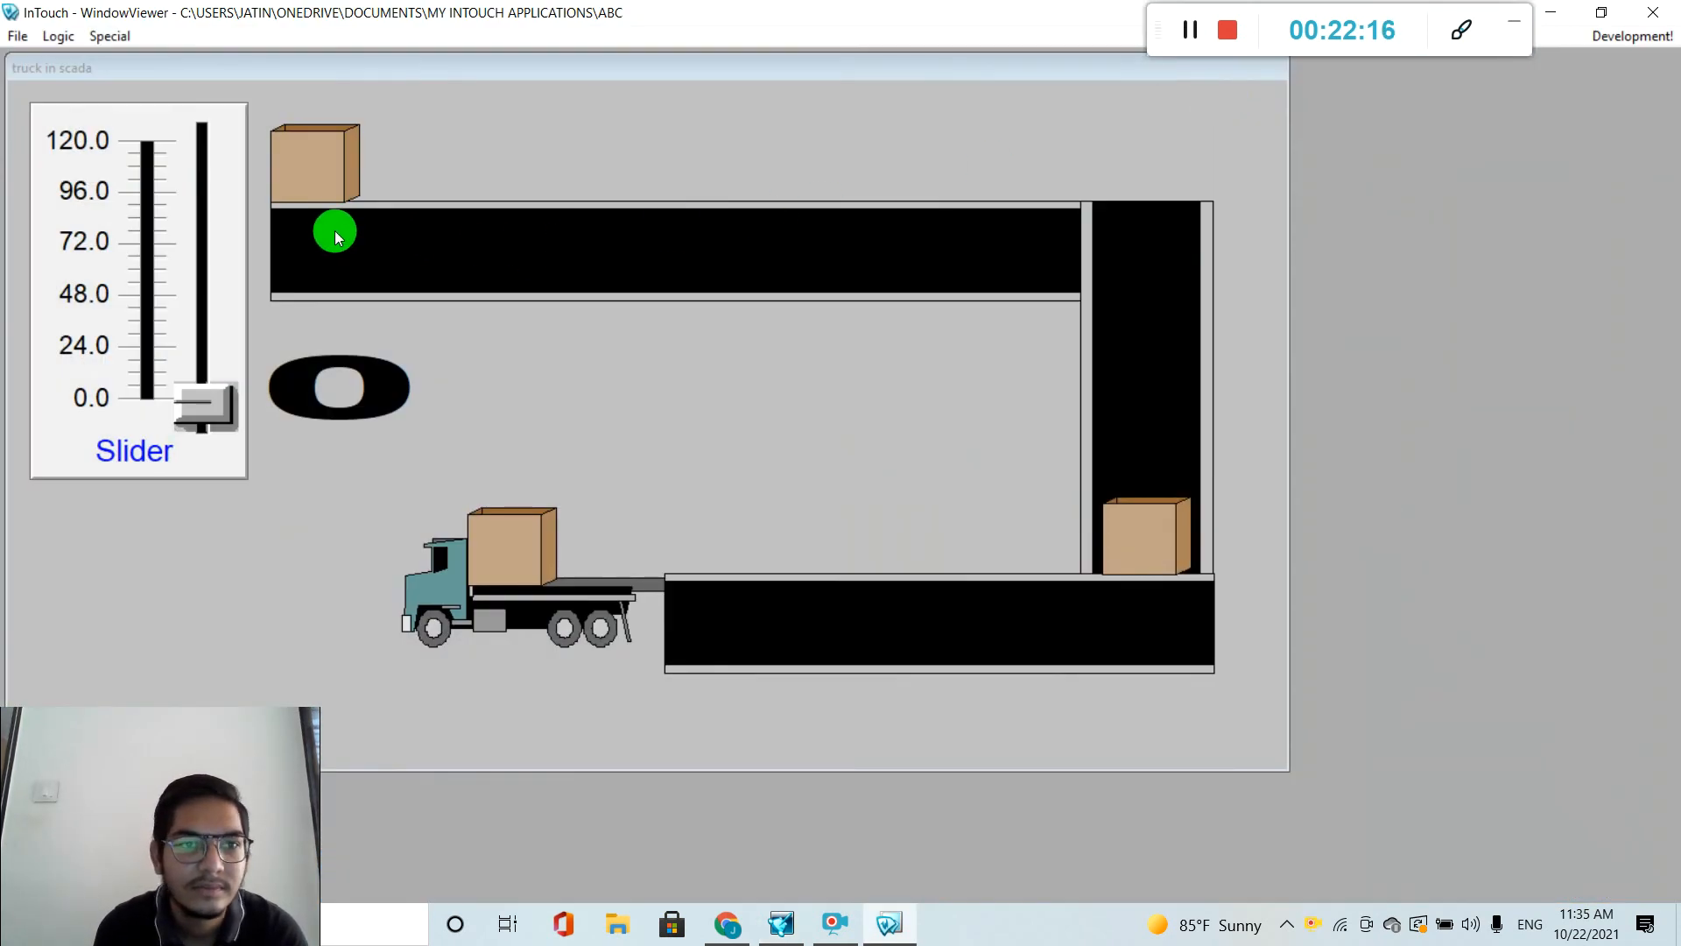
pyautogui.moveTo(202, 381); pyautogui.dragTo(242, 338)
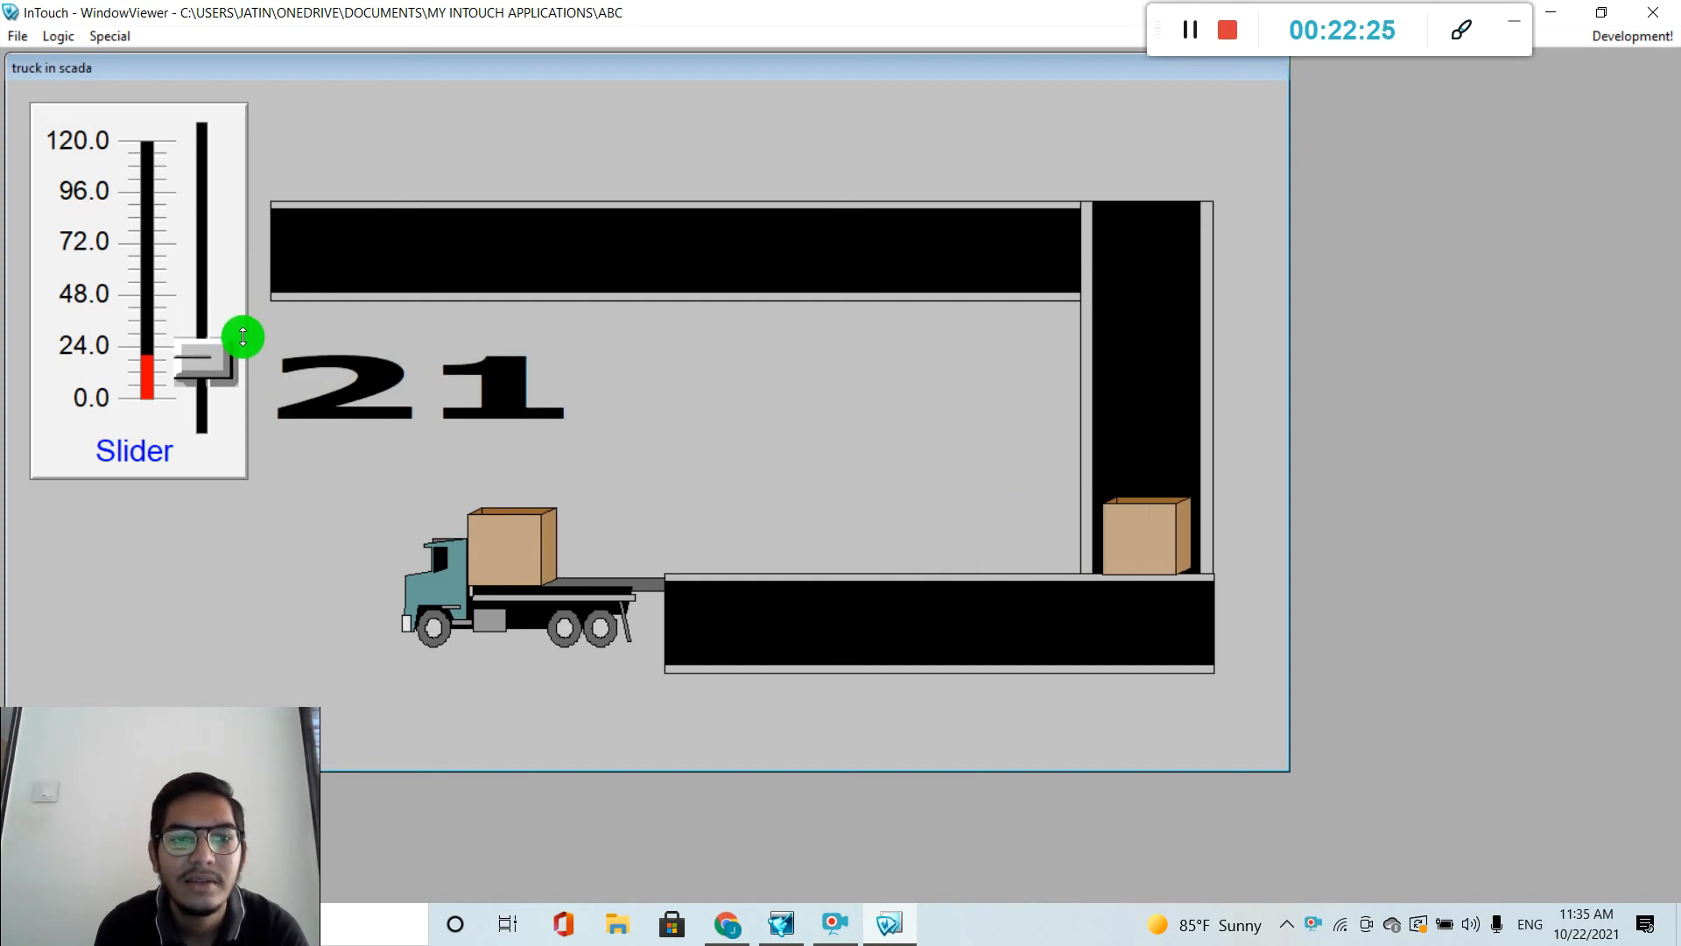
pyautogui.moveTo(243, 337); pyautogui.dragTo(247, 400)
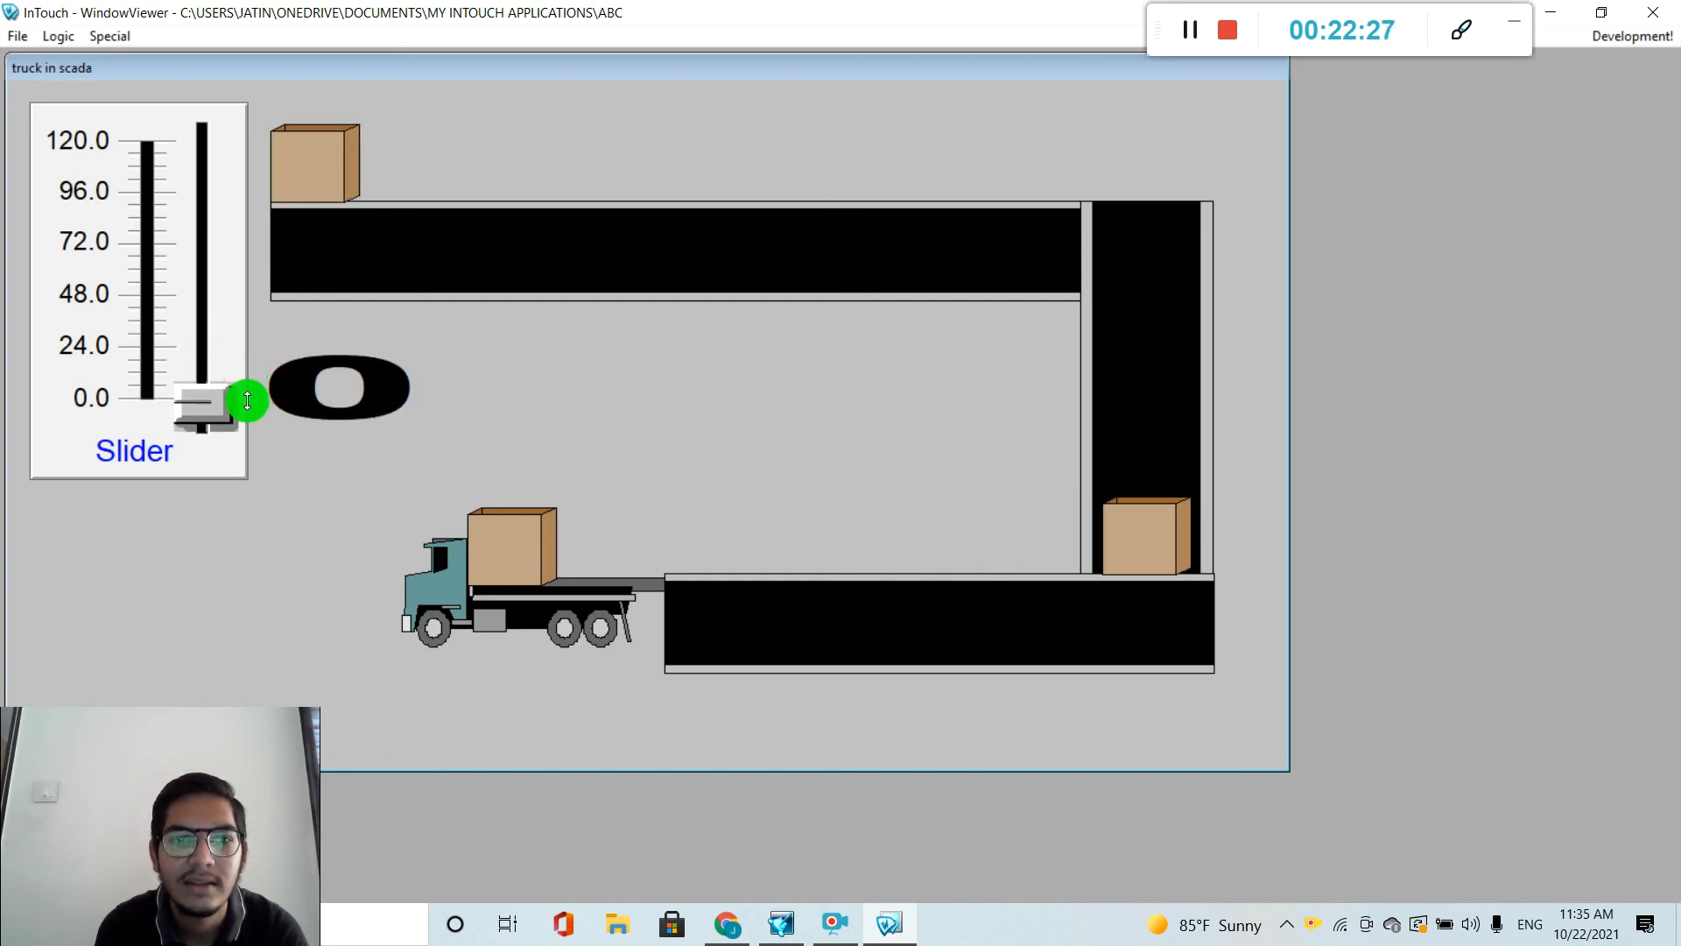
# Return to development mode and change the upper box's visibility expression to SL<=40.
pyautogui.click(1638, 44)
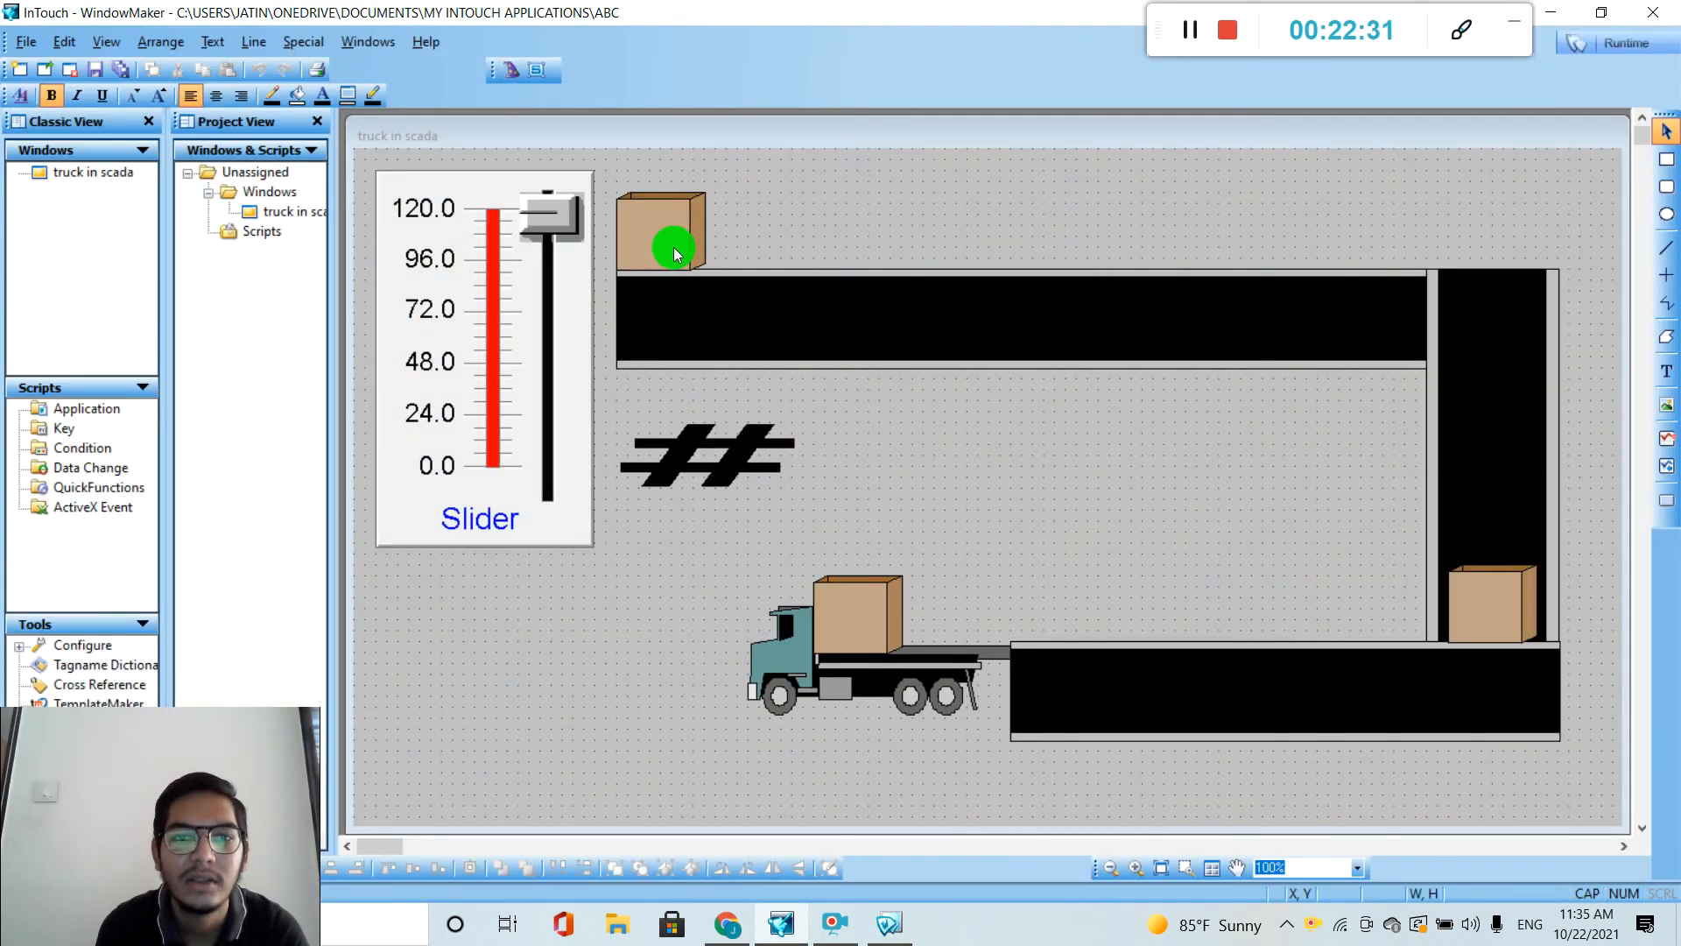
pyautogui.doubleClick(672, 250)
pyautogui.click(782, 528)
pyautogui.click(782, 531)
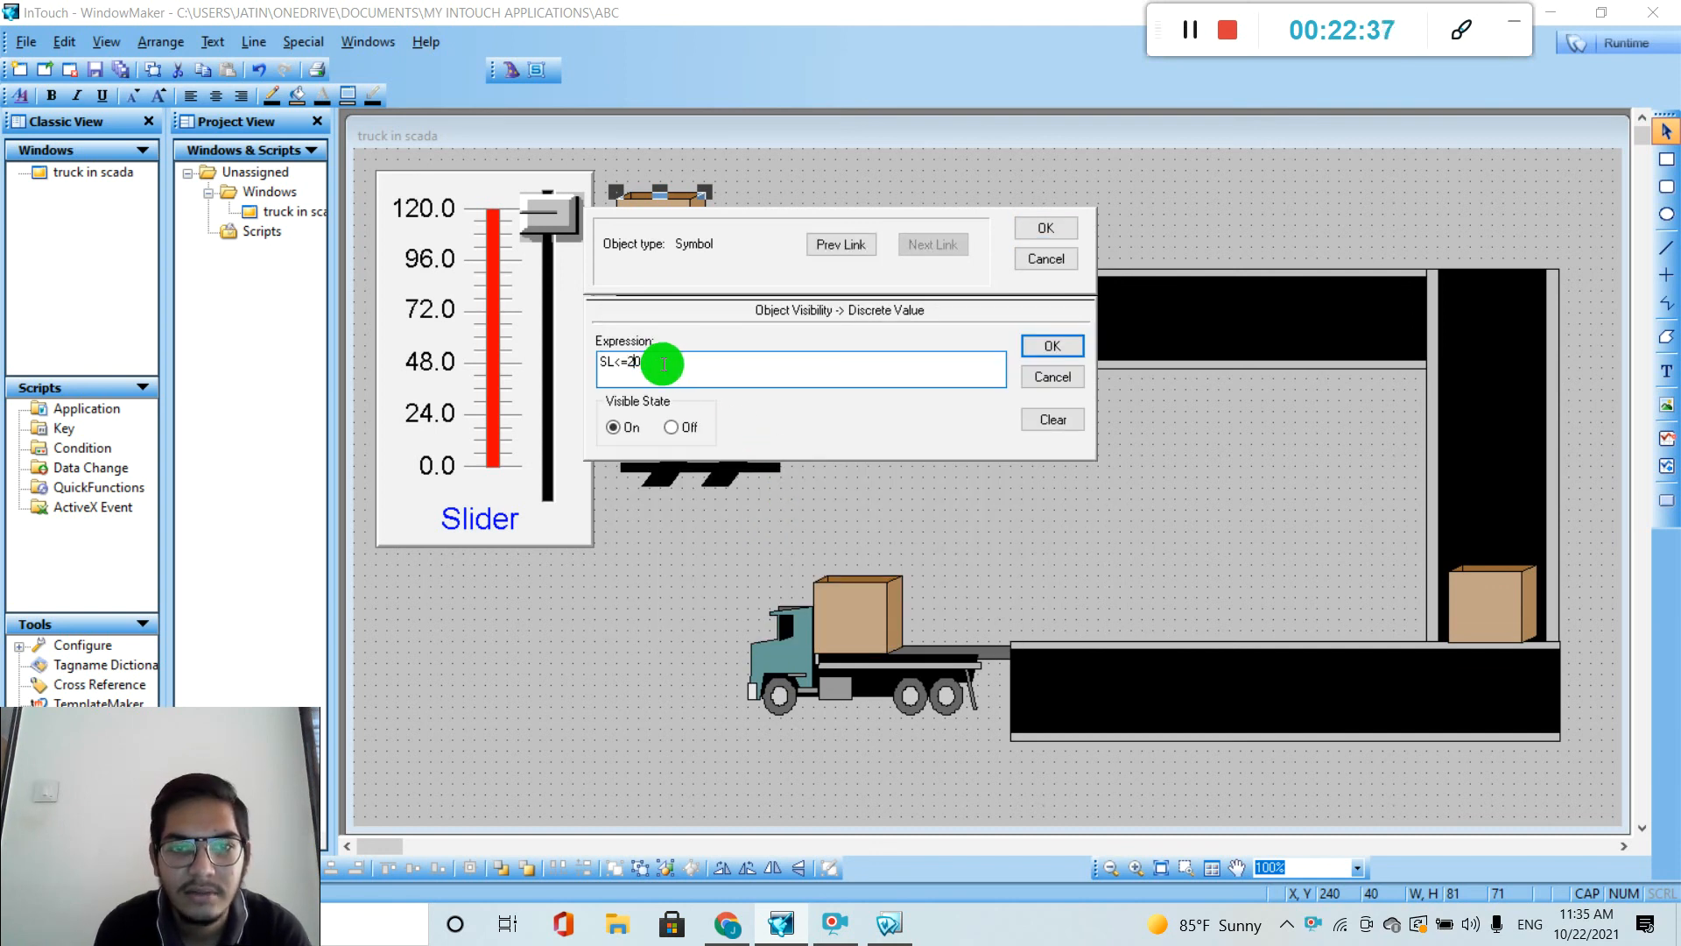
pyautogui.write('4')
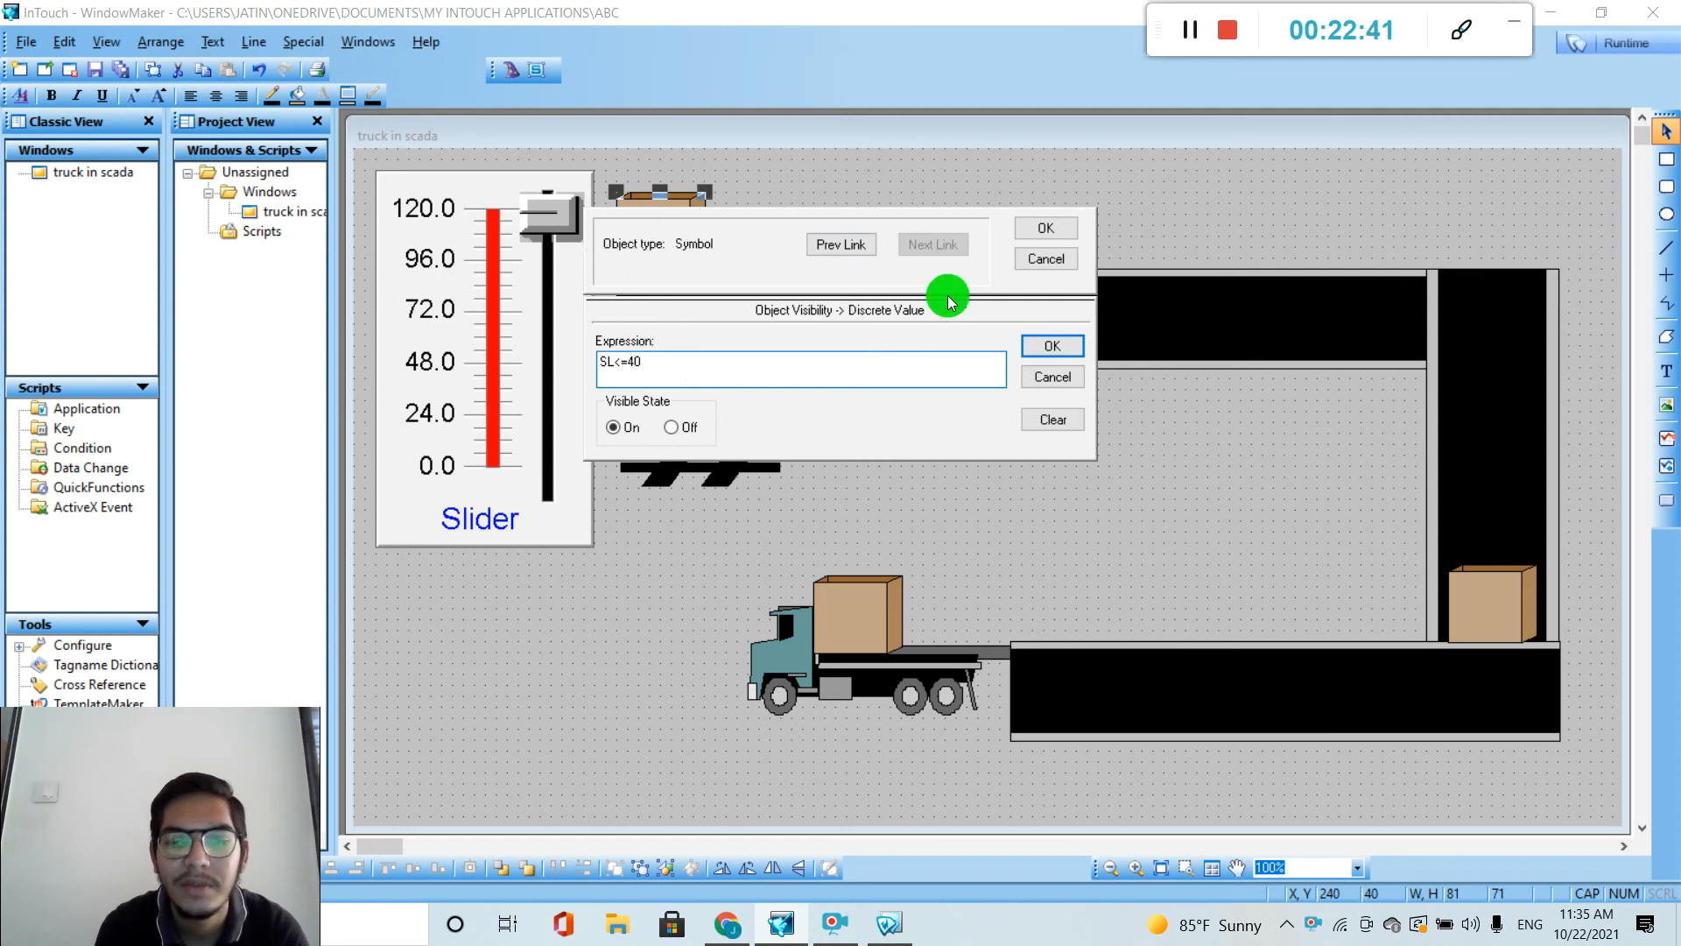
pyautogui.click(1056, 346)
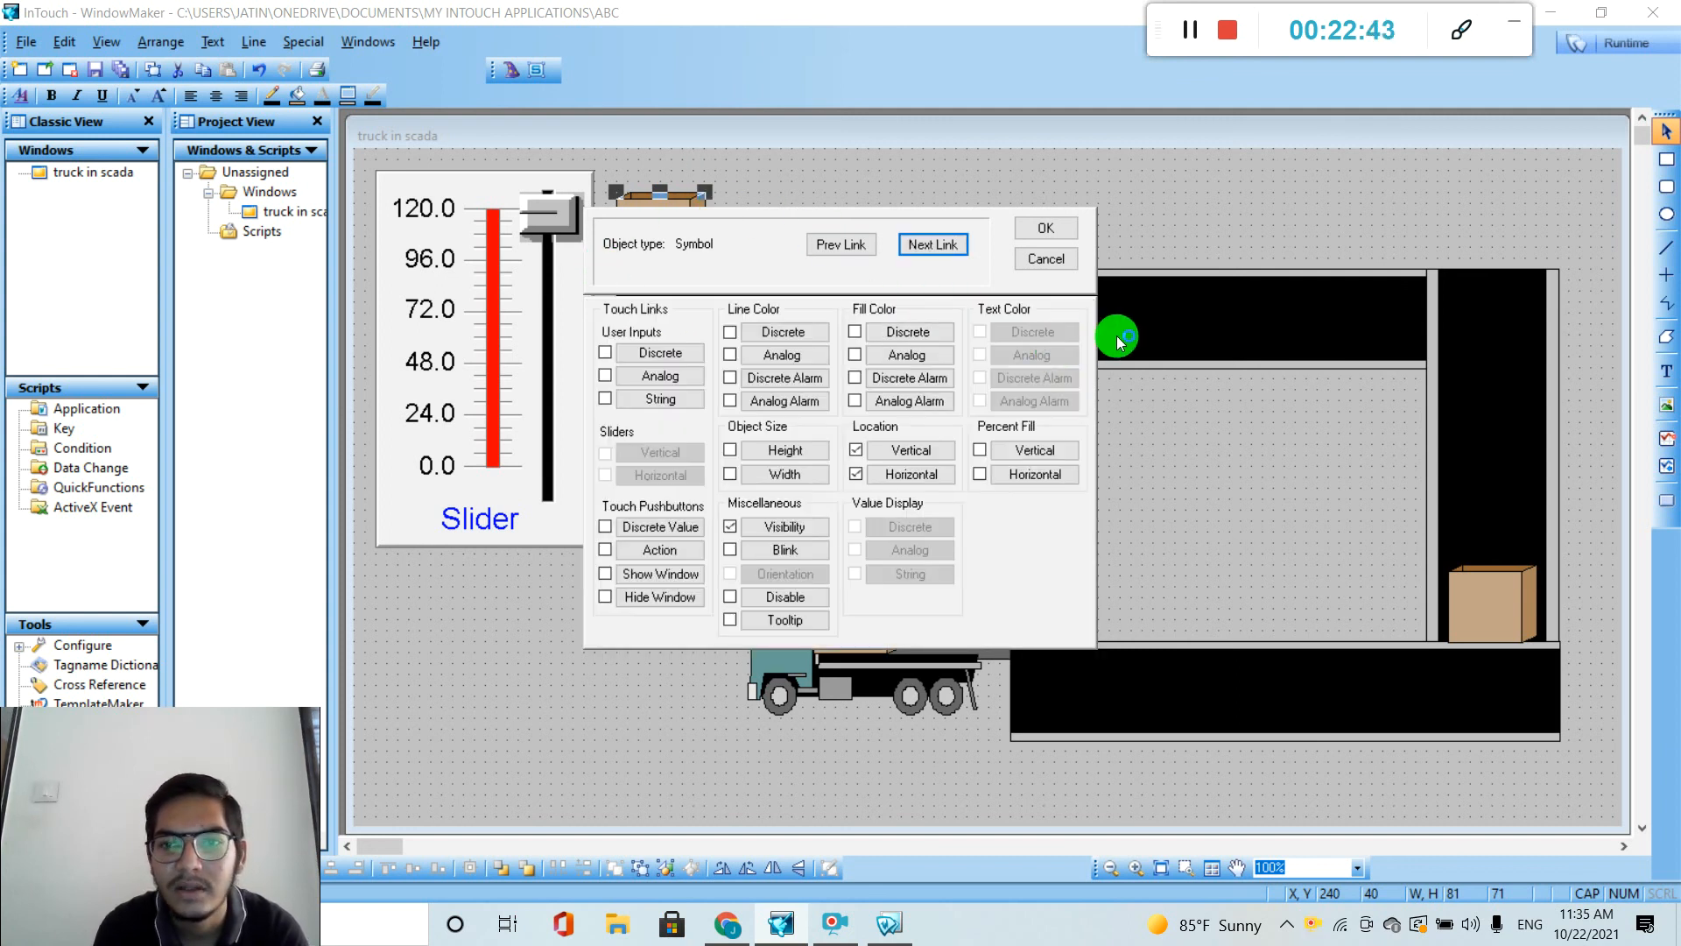
pyautogui.click(1065, 235)
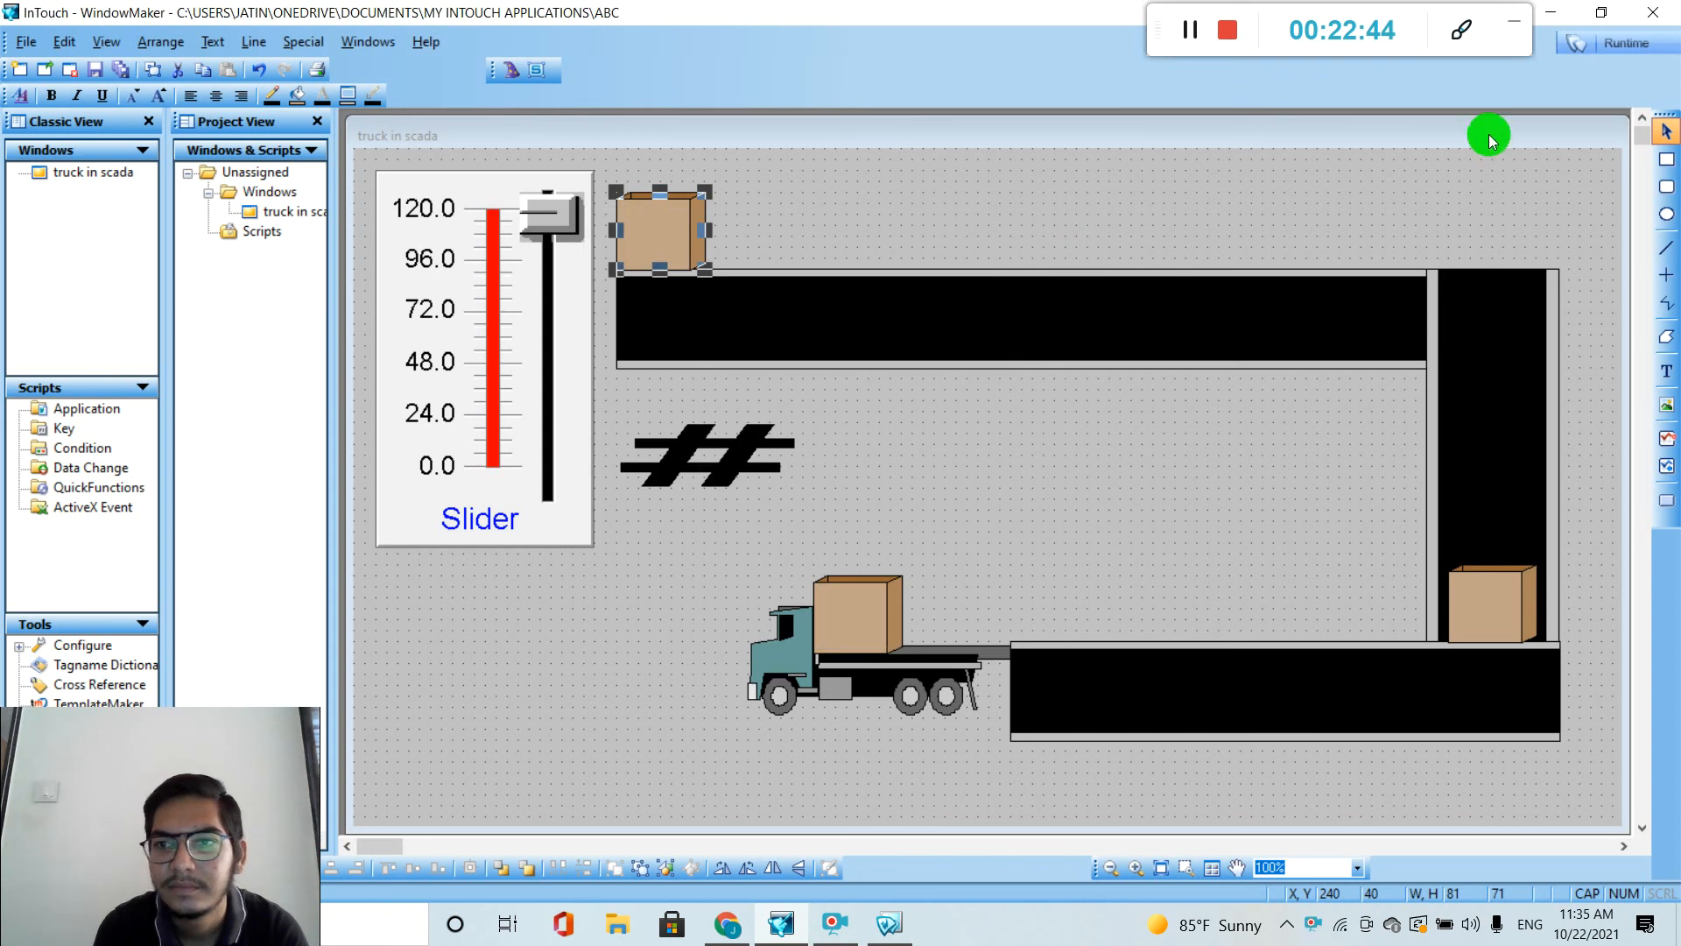
# Run the window and operate the slider to check the upper box's visibility against the box on the vertical conveyor.
pyautogui.click(1650, 39)
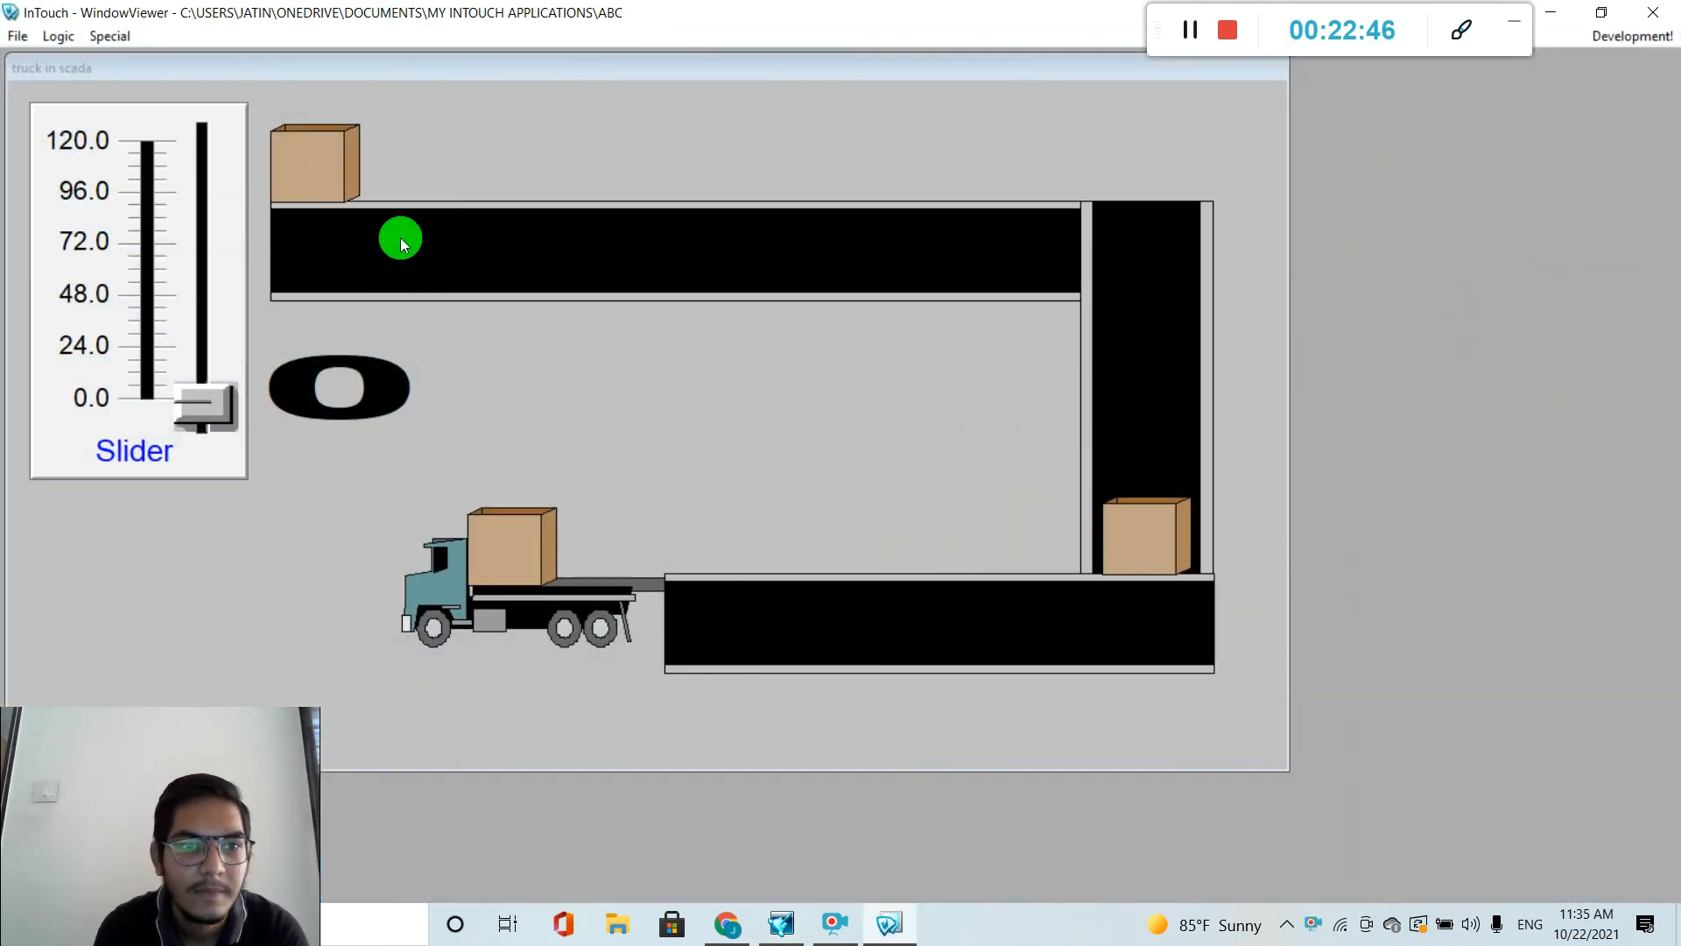
pyautogui.moveTo(189, 415); pyautogui.dragTo(294, 552)
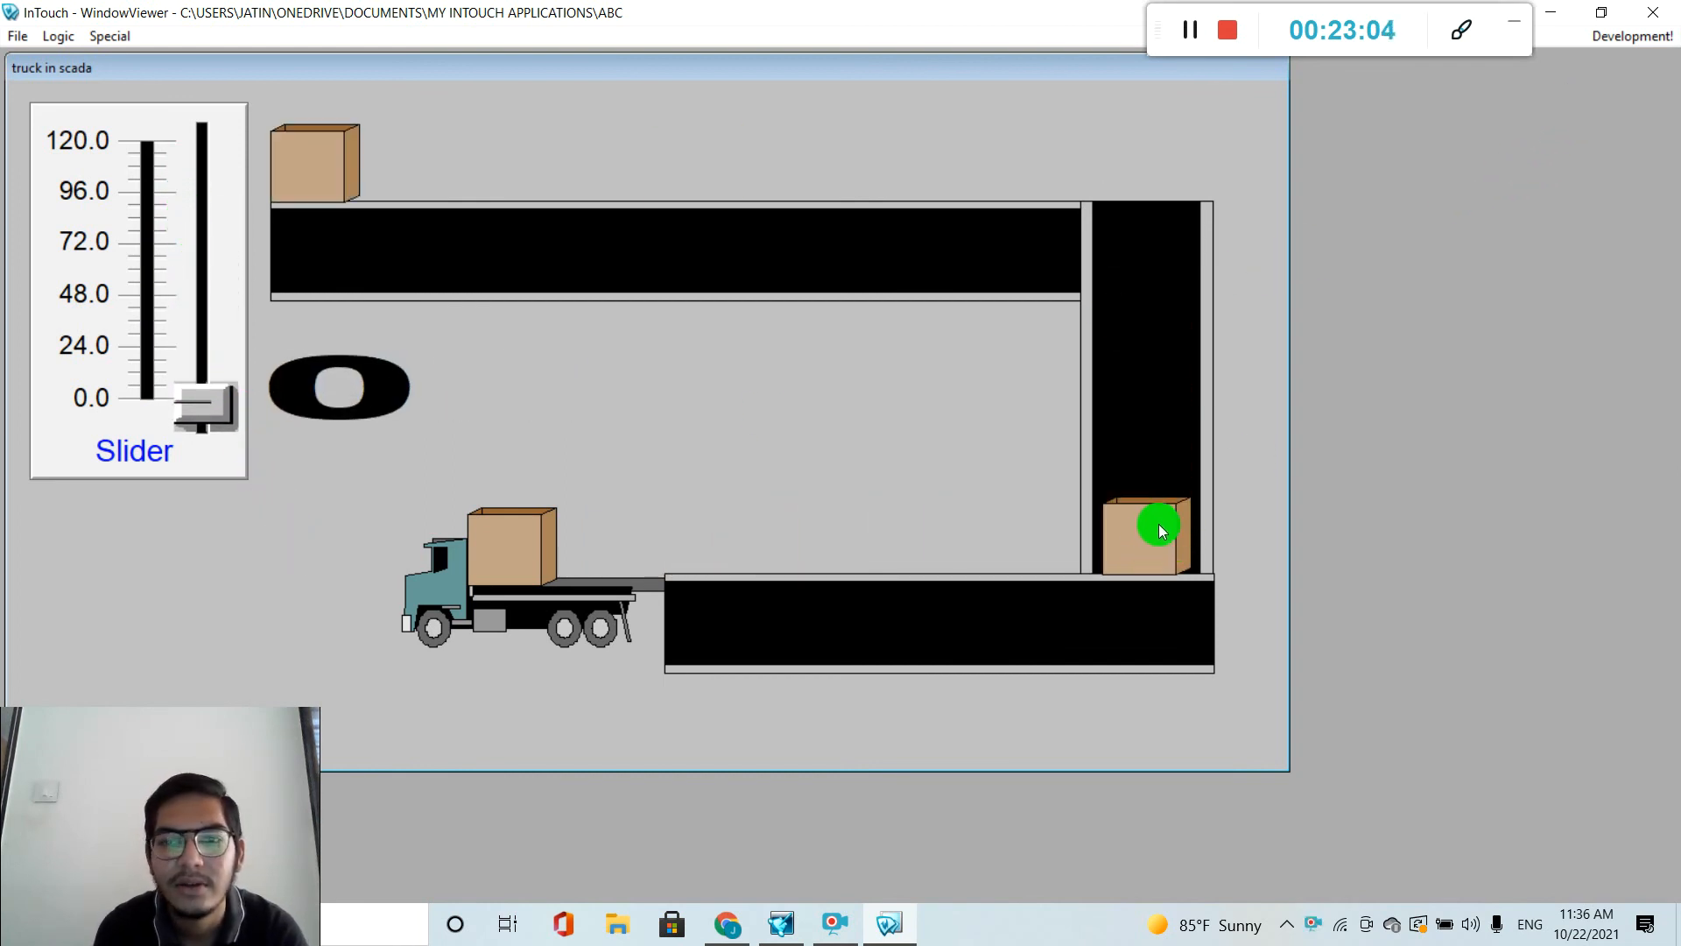
pyautogui.moveTo(194, 401); pyautogui.dragTo(230, 412)
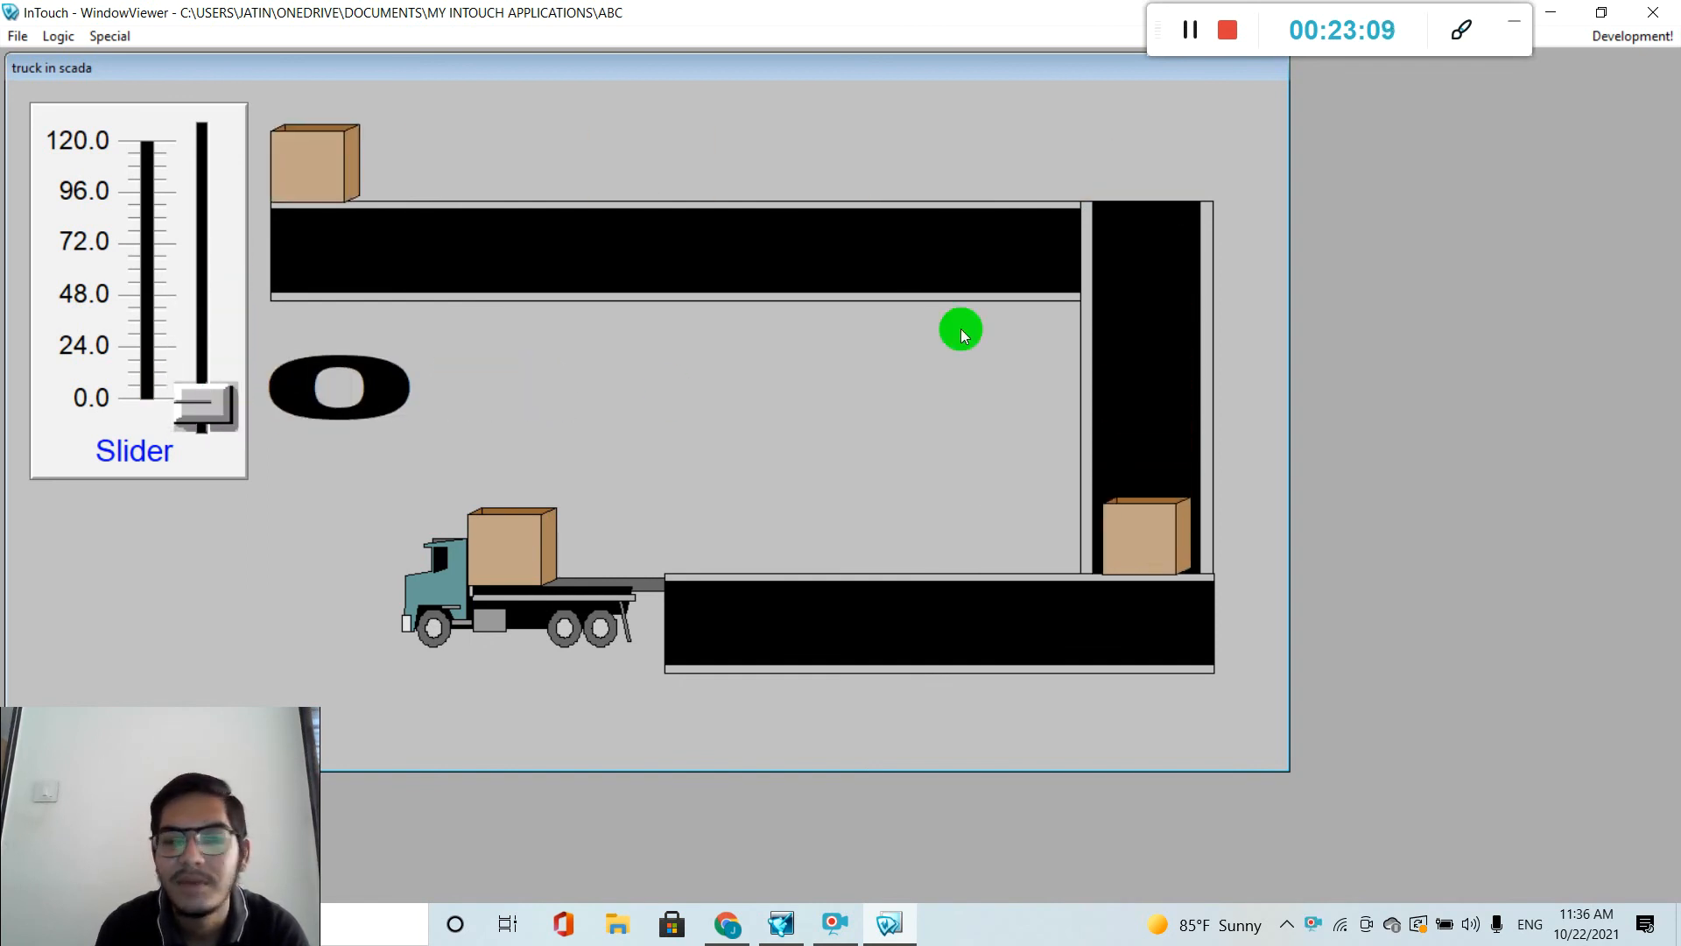
# Return to development mode and give the box at the foot of the vertical conveyor the visibility expression SL>=40 AND SL<=100.
pyautogui.click(1632, 37)
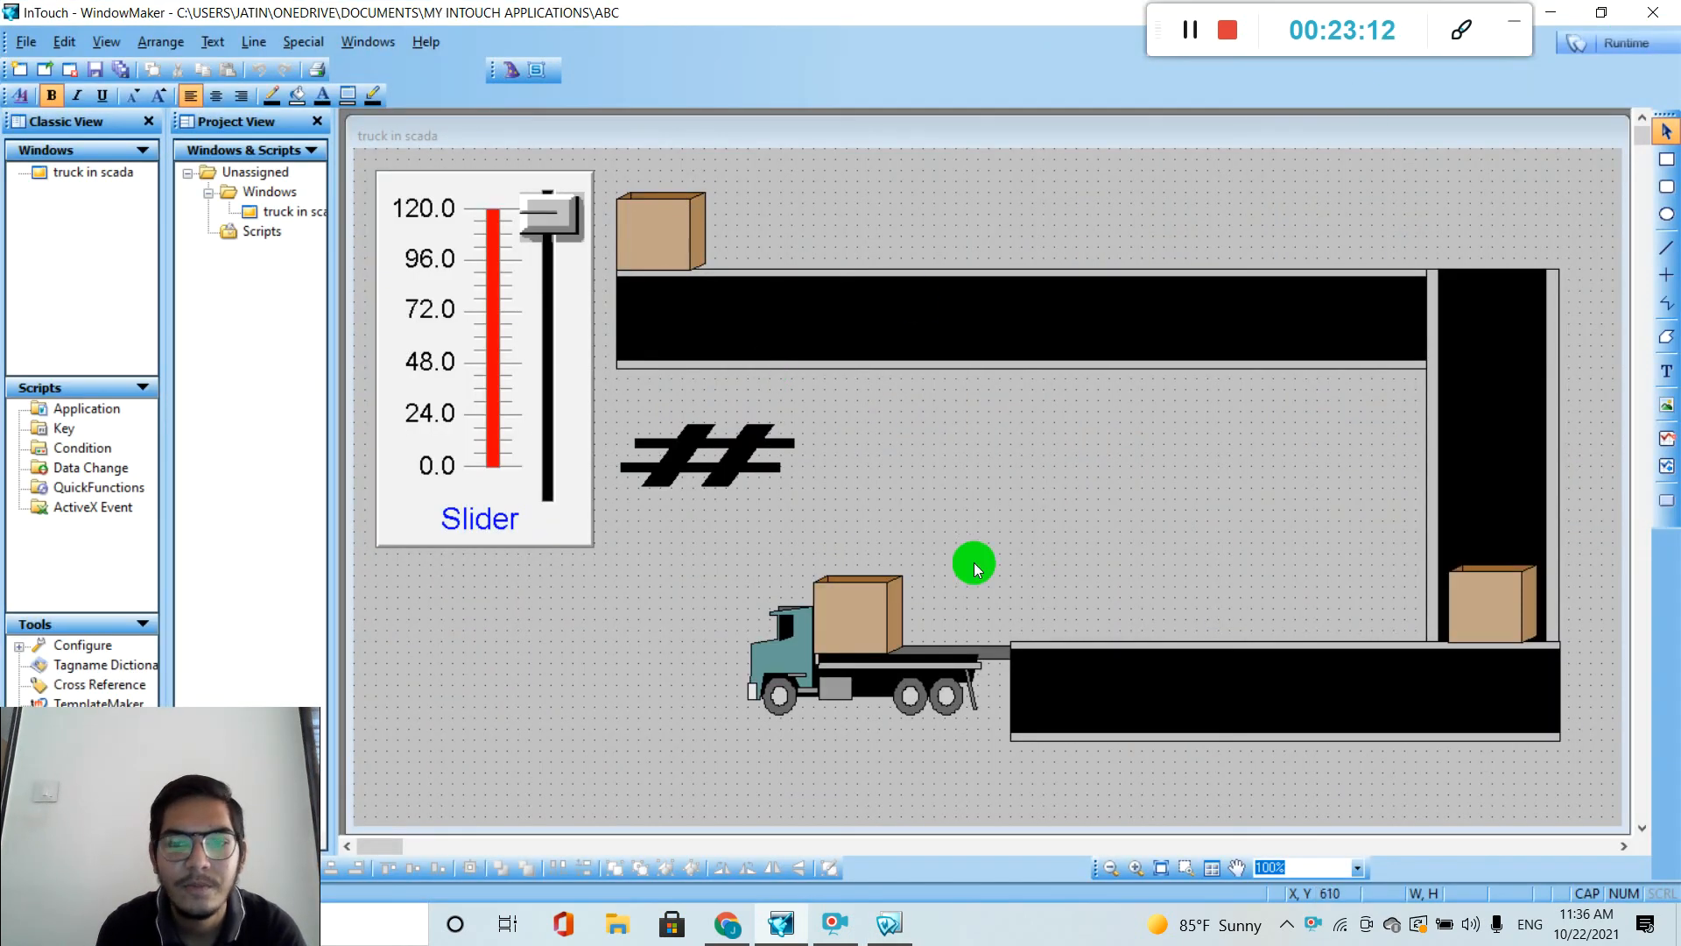
pyautogui.doubleClick(1495, 598)
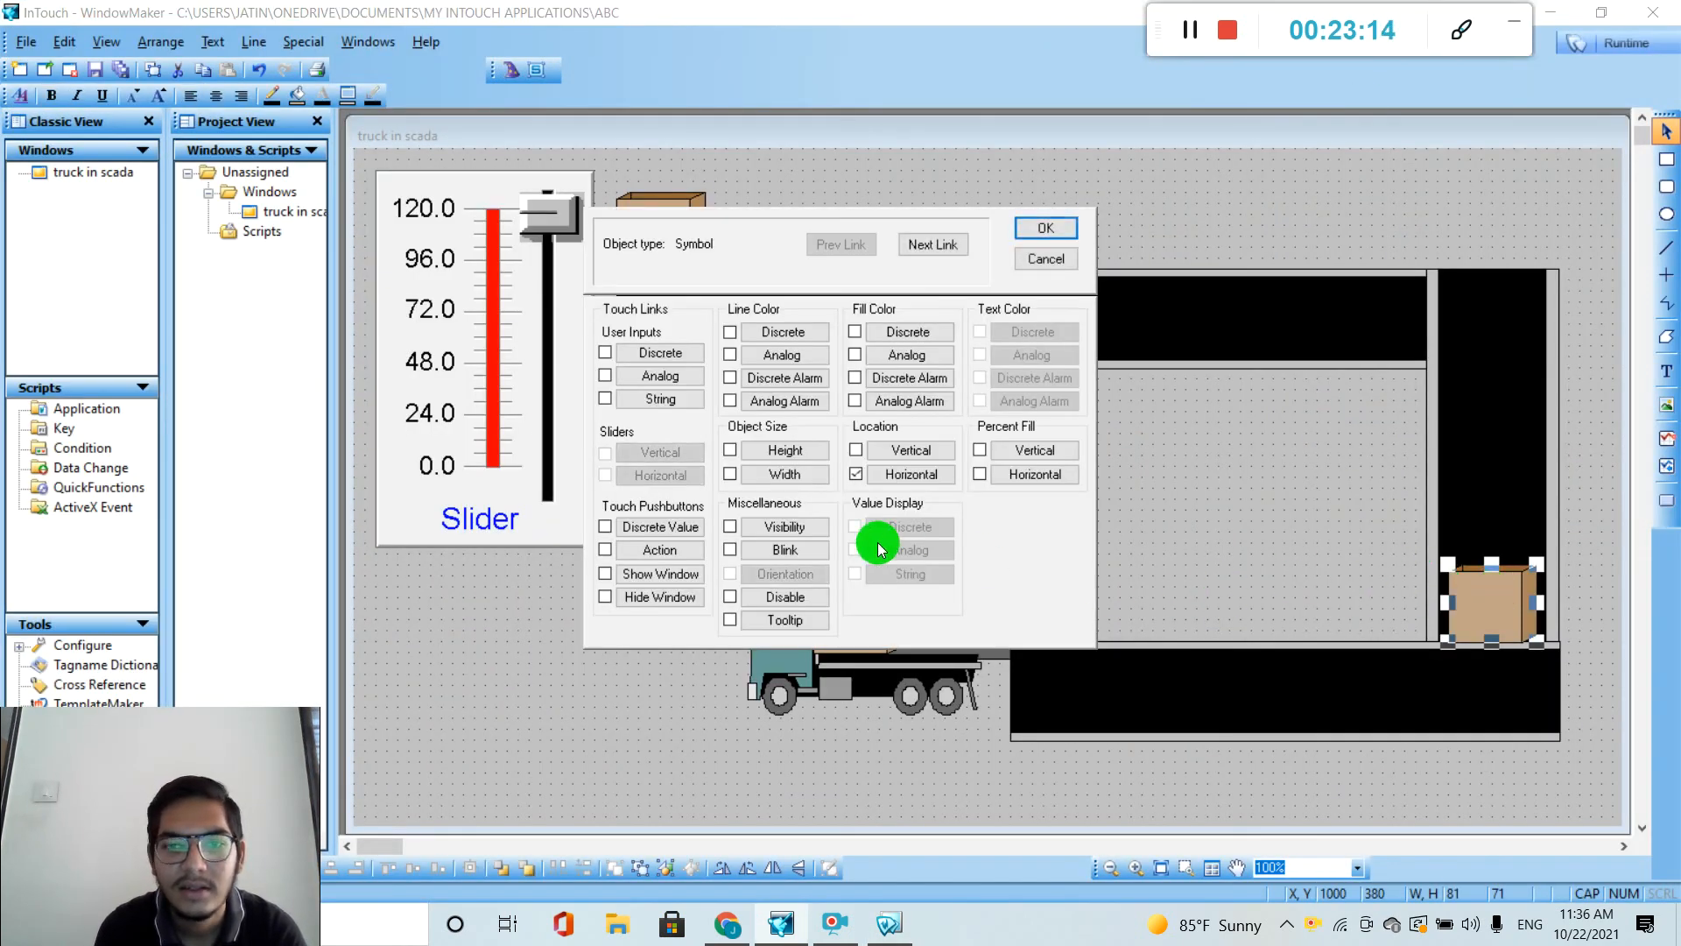
pyautogui.click(791, 530)
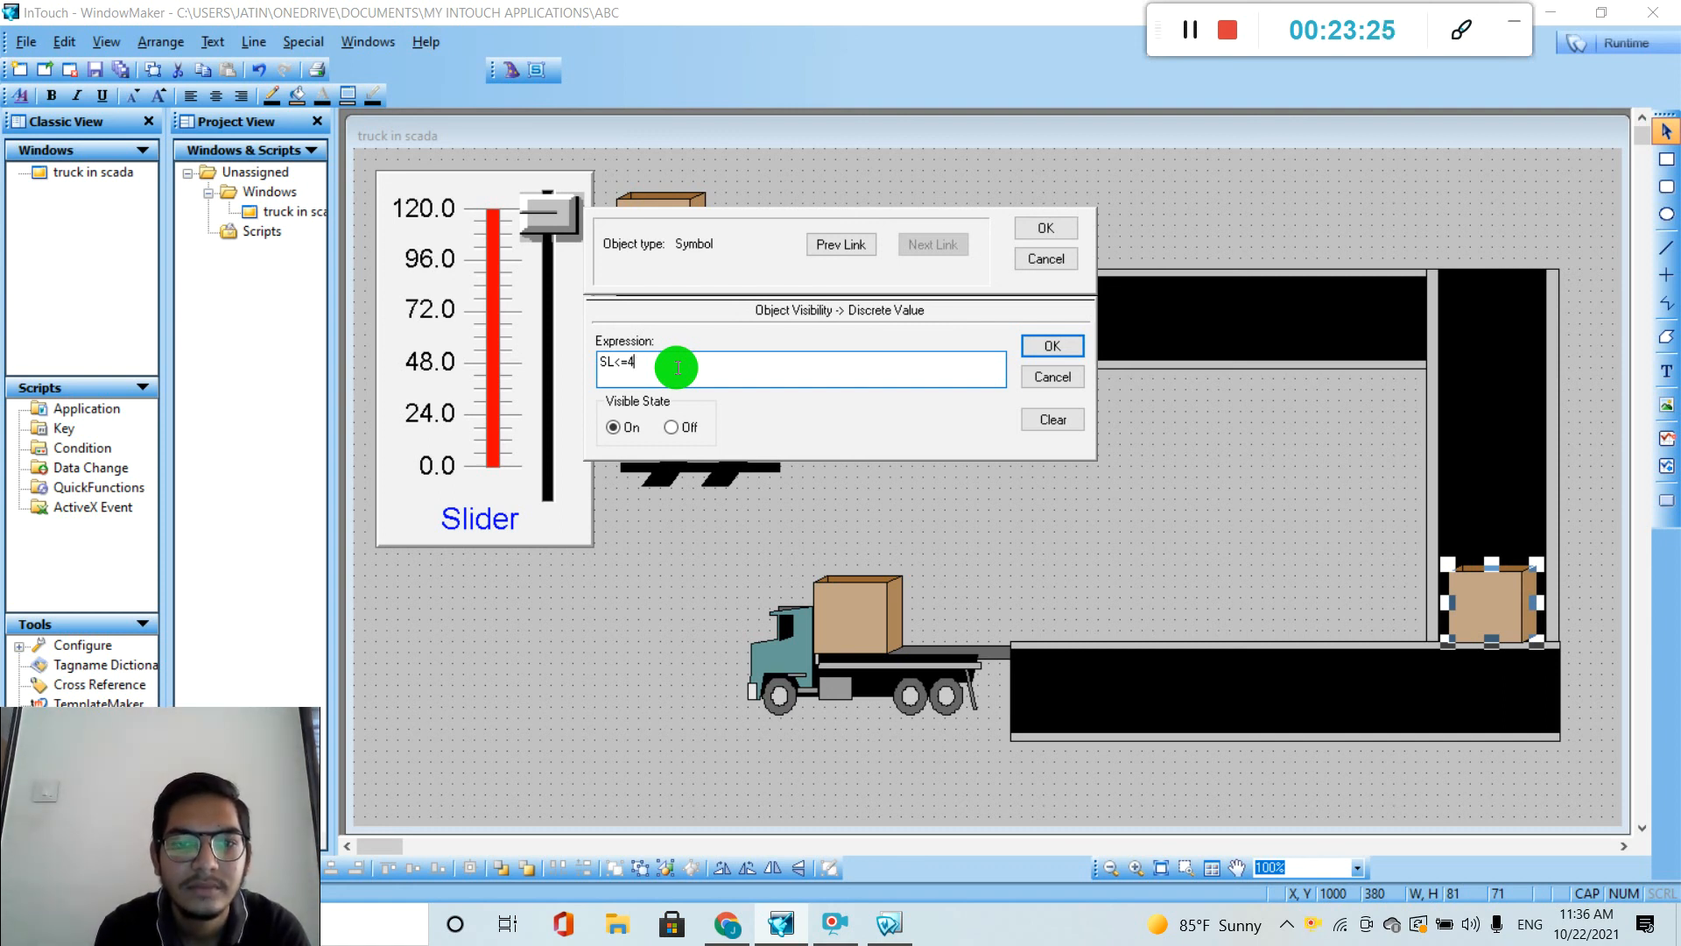
pyautogui.write('>')
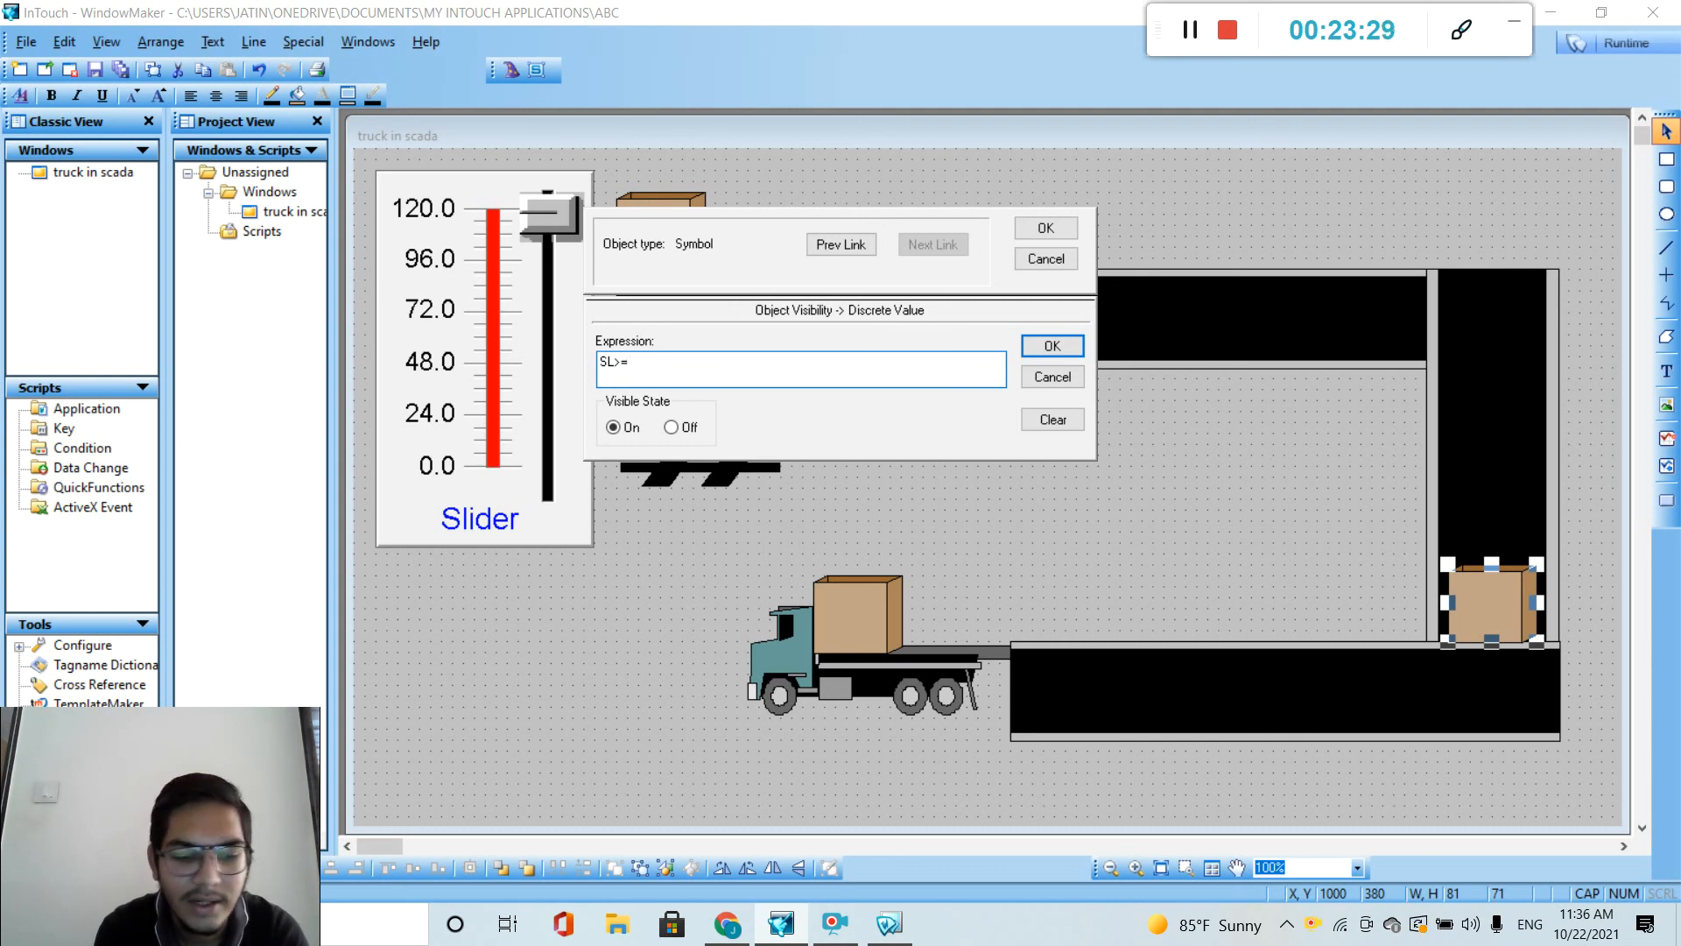
pyautogui.write('AN')
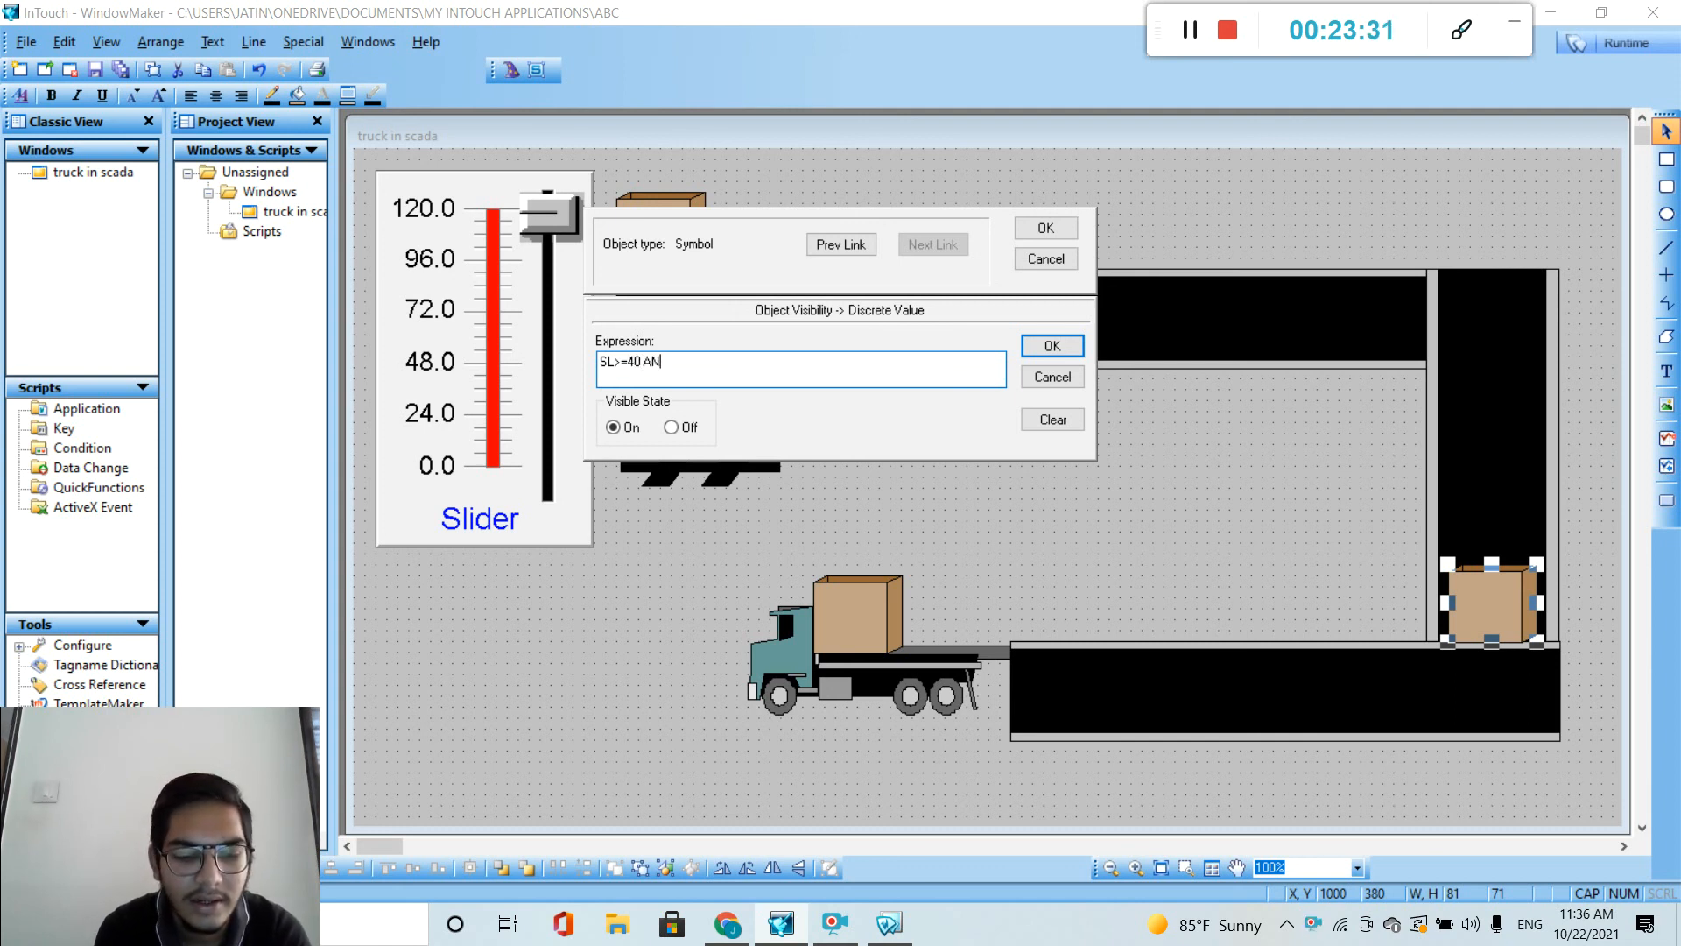
pyautogui.write('D SL')
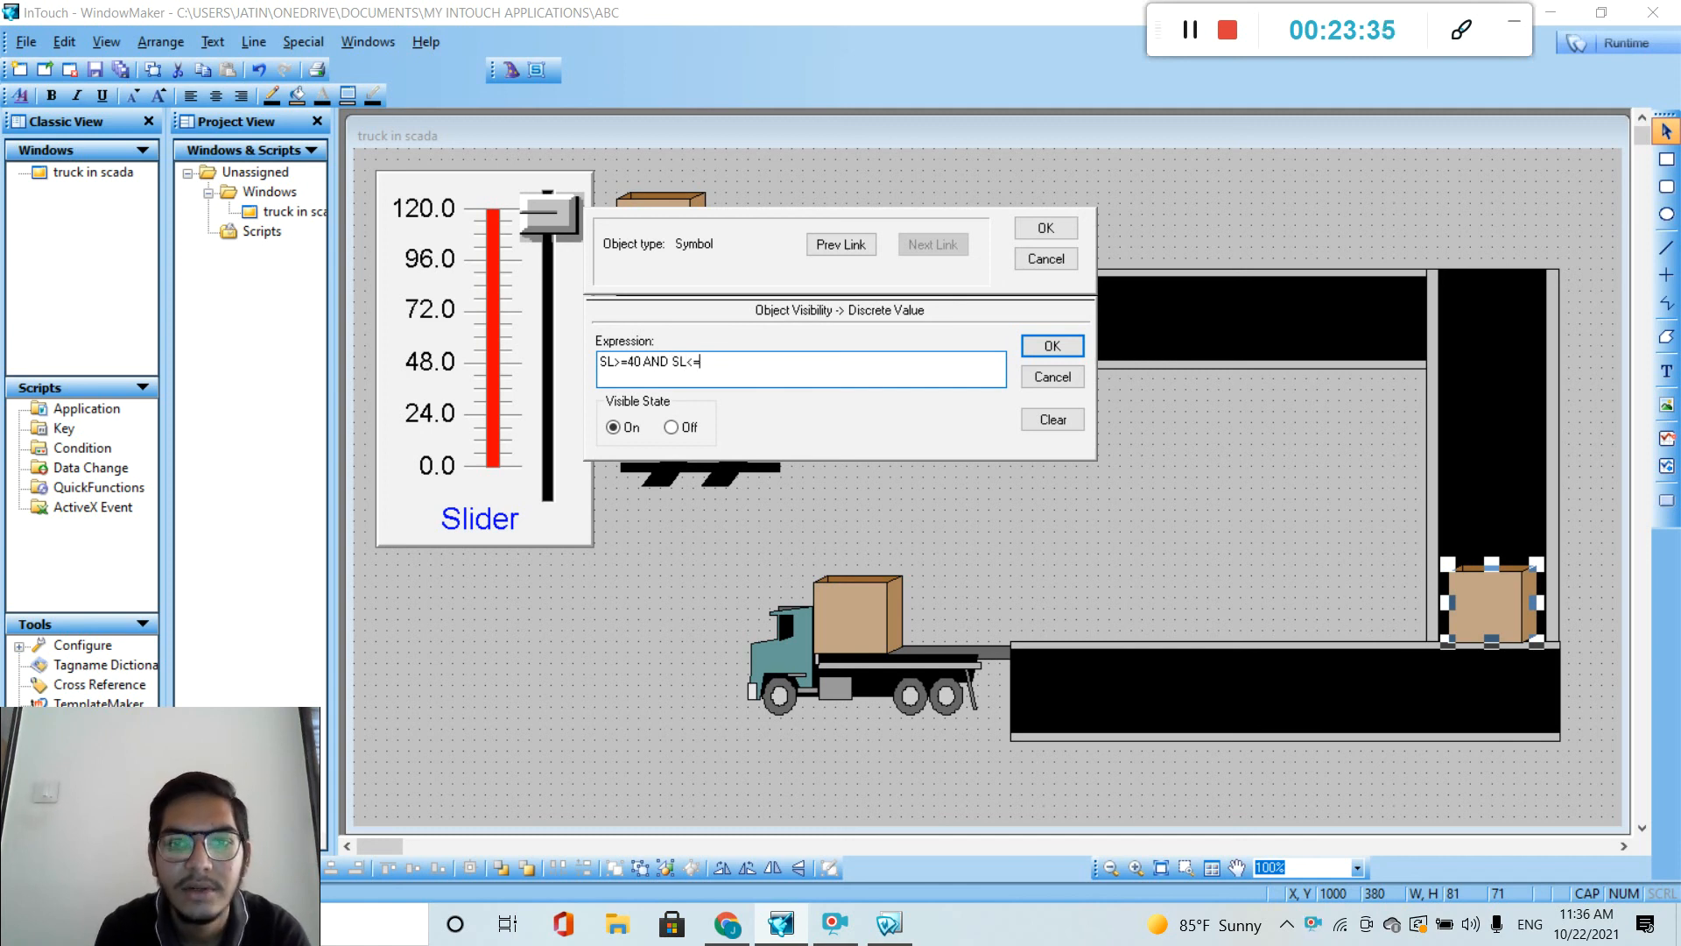
pyautogui.write('<=100')
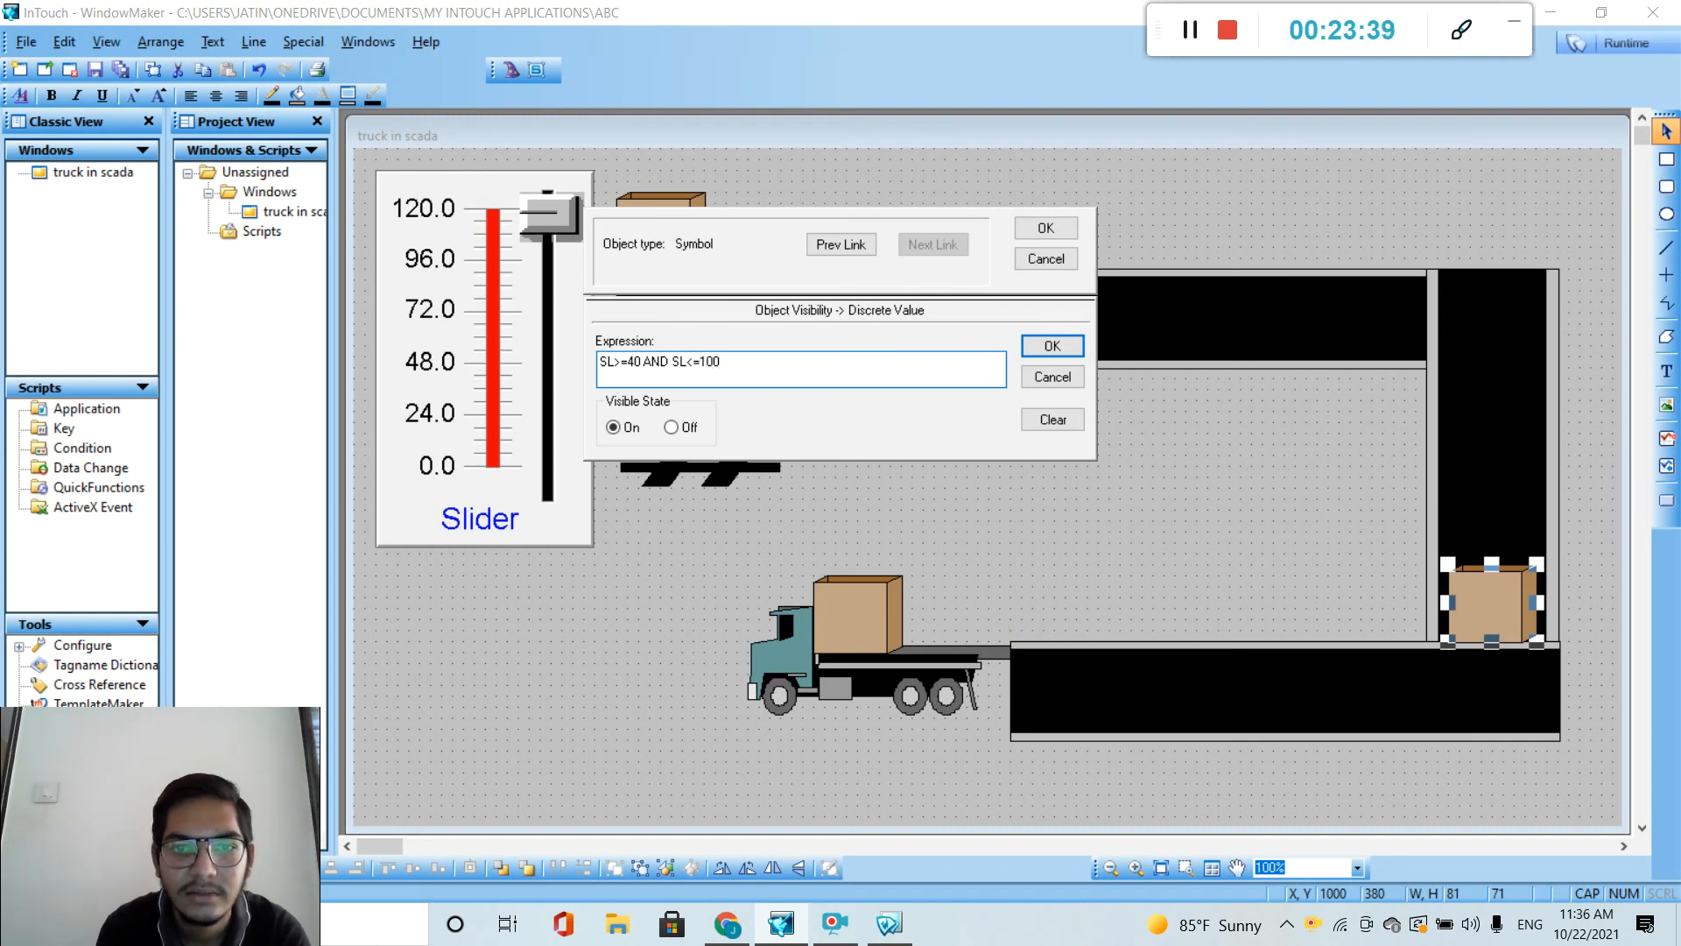
pyautogui.click(1061, 348)
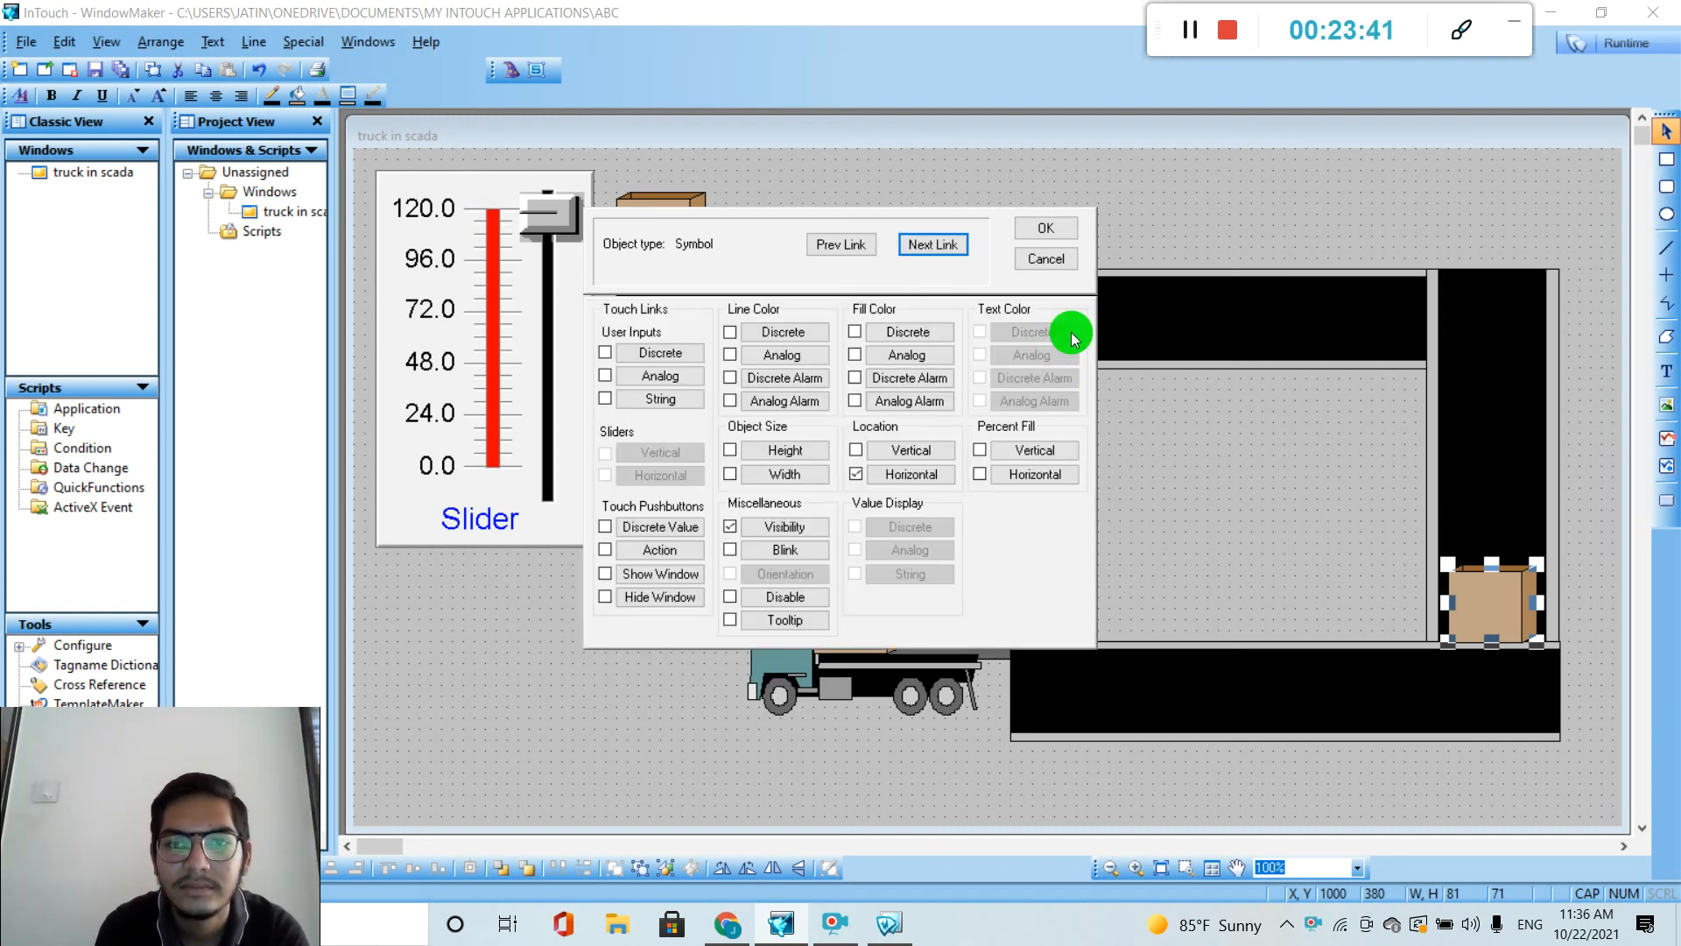
pyautogui.click(1039, 232)
# Switch to runtime and operate the slider to check the handover between the upper box and the lower conveyor box.
pyautogui.click(1626, 44)
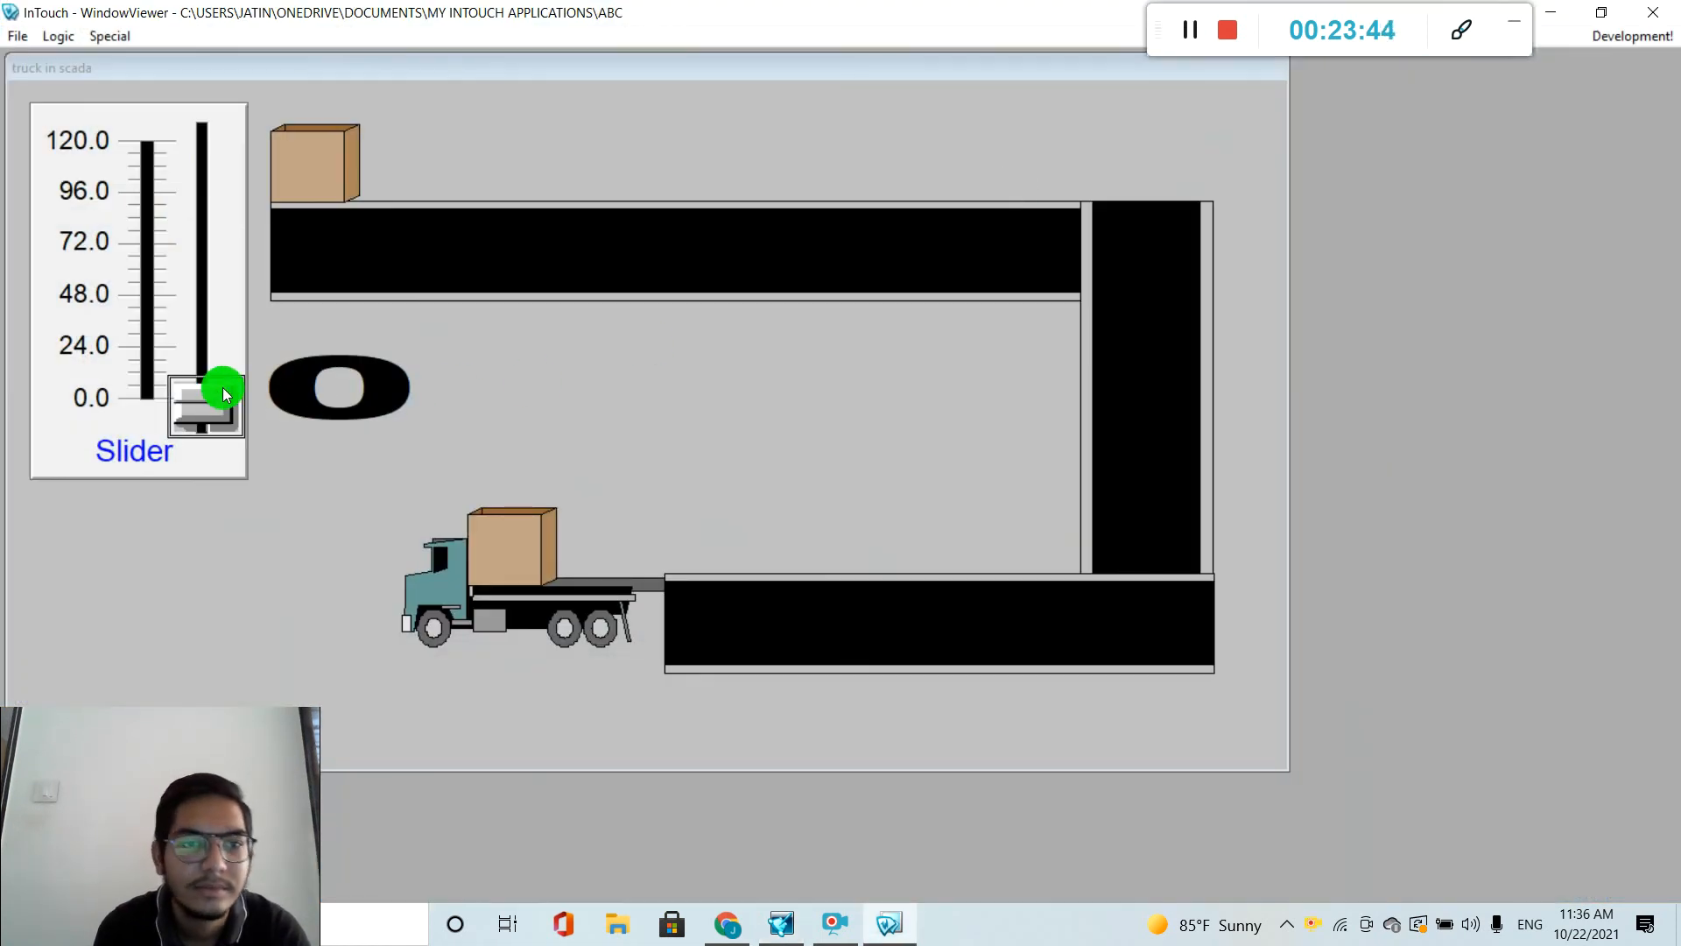
pyautogui.moveTo(213, 386); pyautogui.dragTo(255, 449)
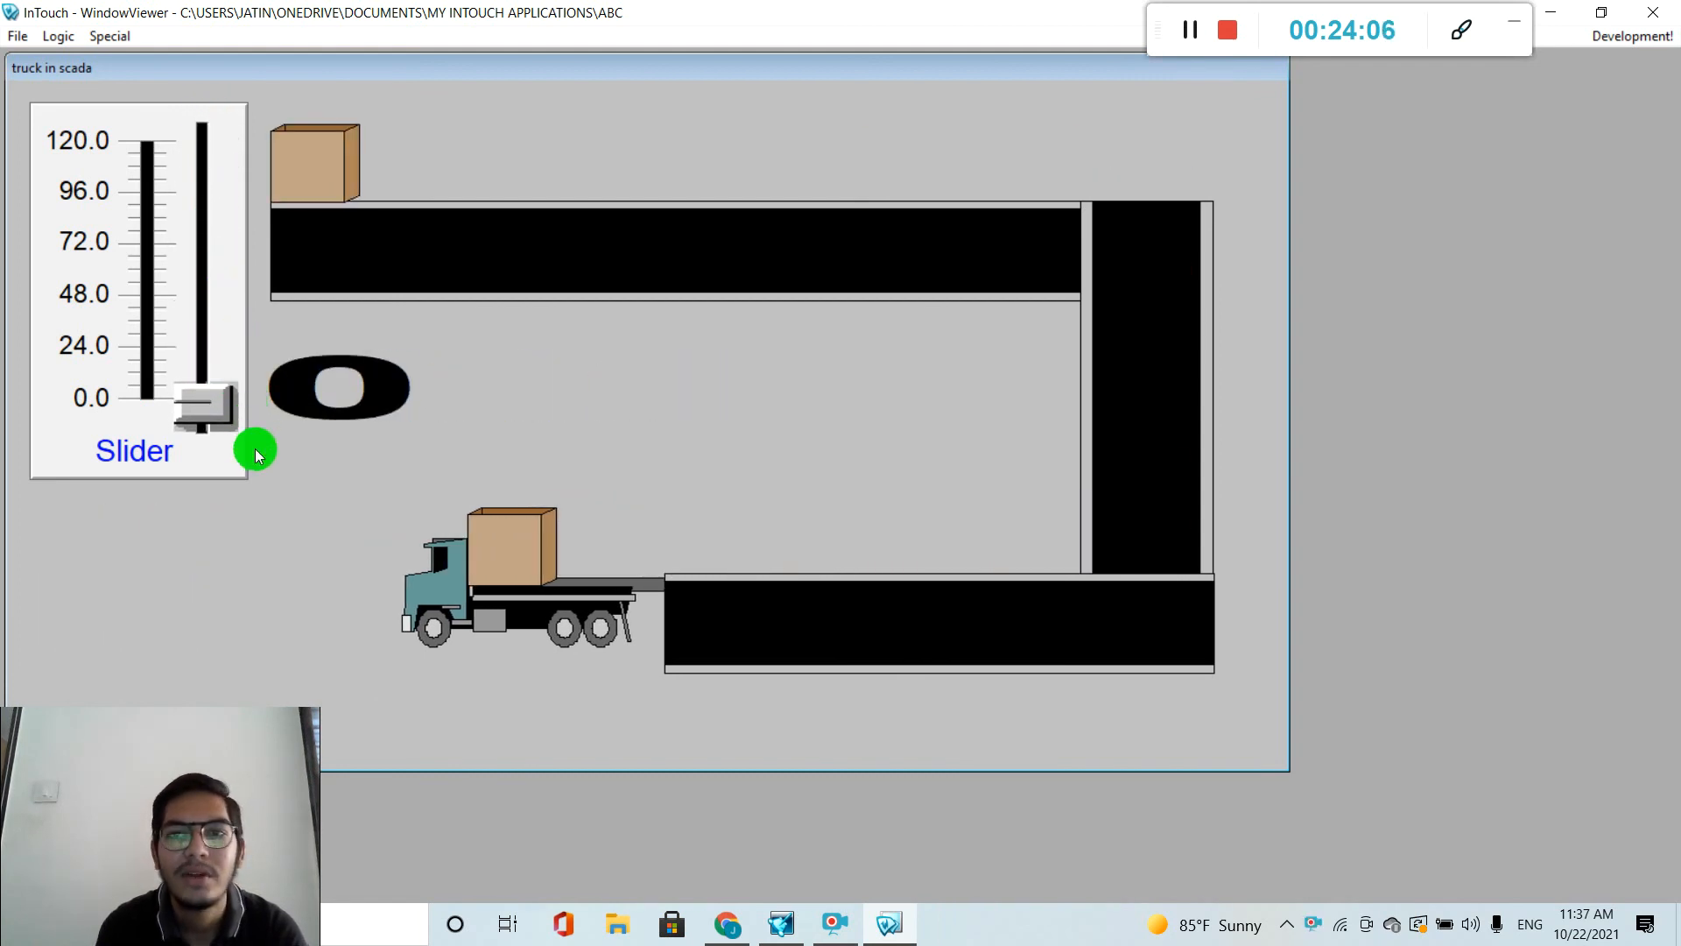